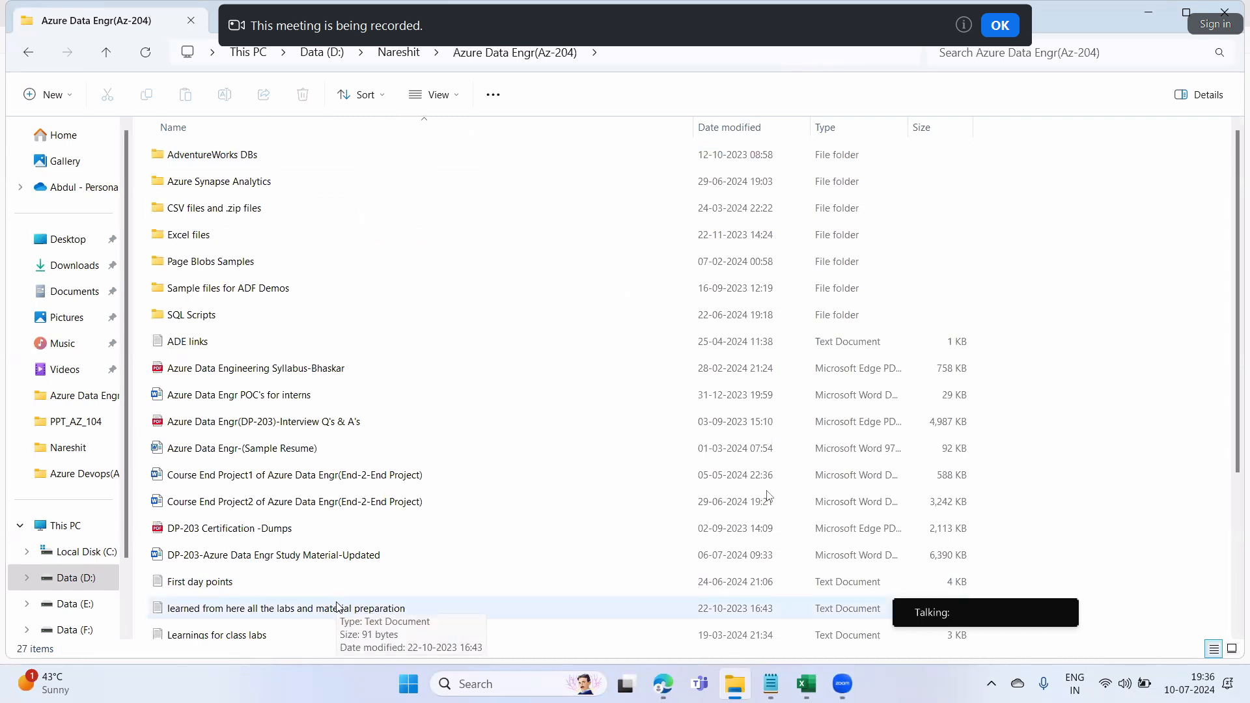
Select the DP-203-Azure Data Engr Study Material-Updated file, then bring the Syllabus_Details spreadsheet up and hide it
click(335, 555)
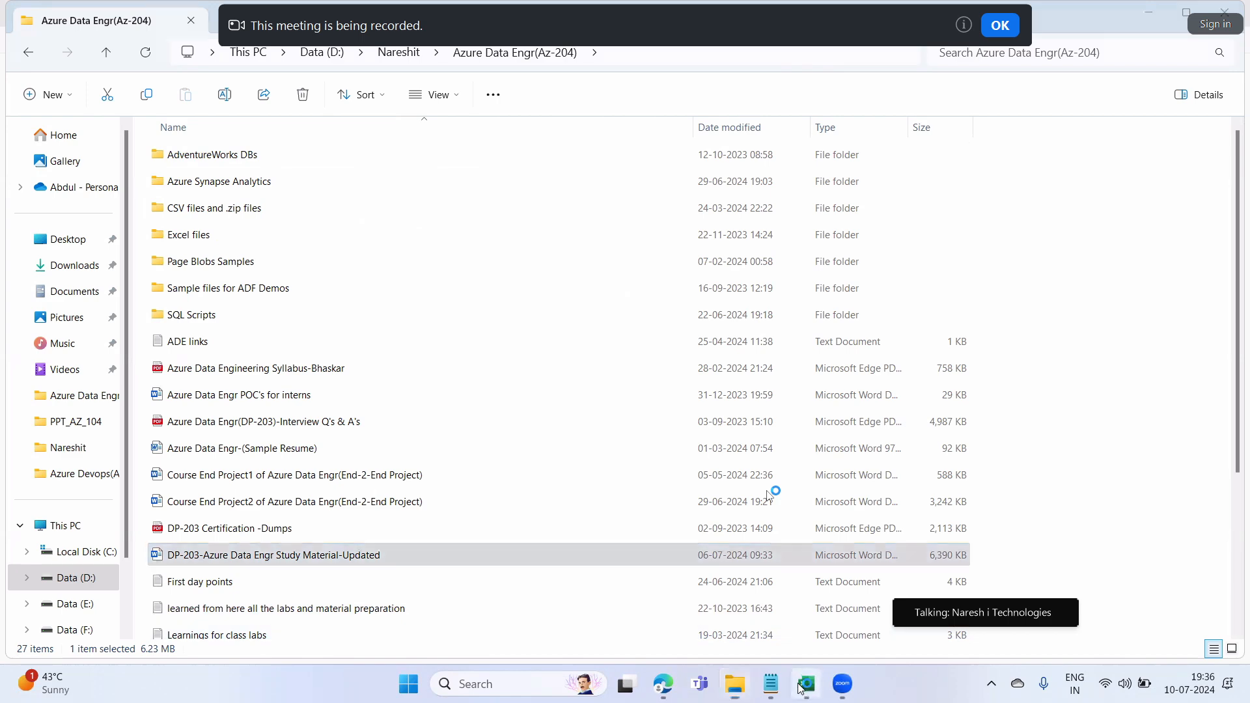
click(801, 689)
key(Down)
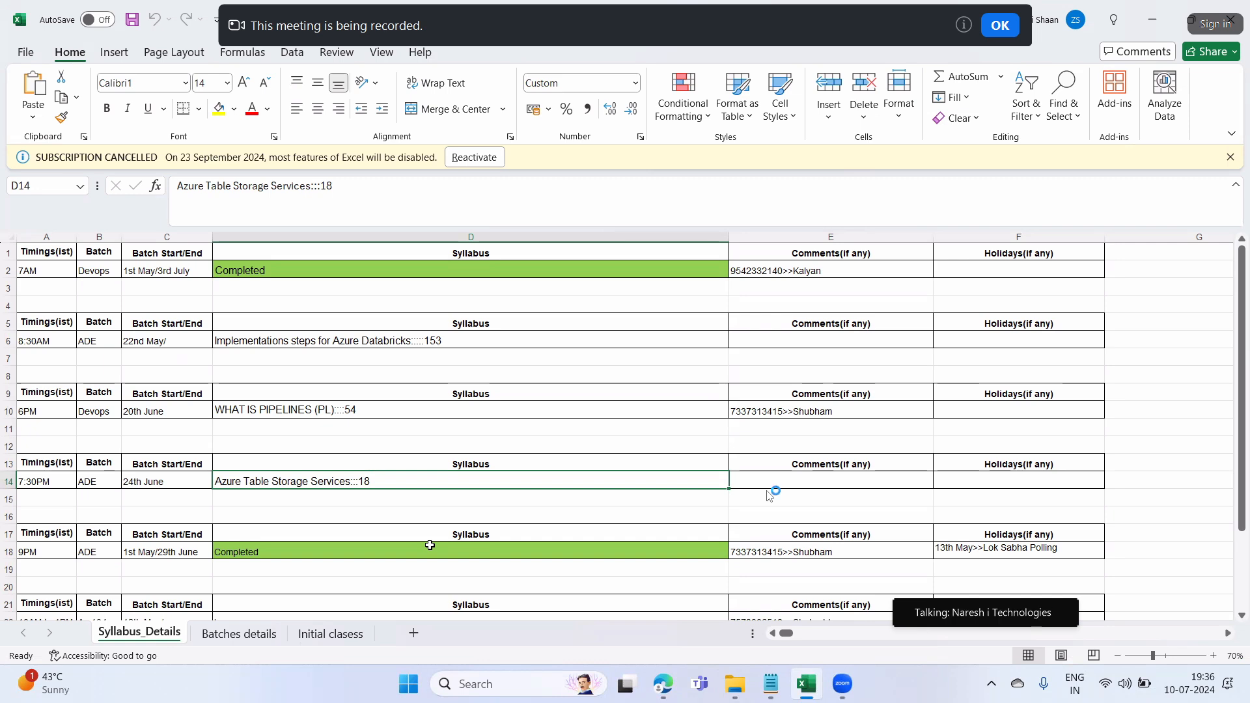
click(1165, 31)
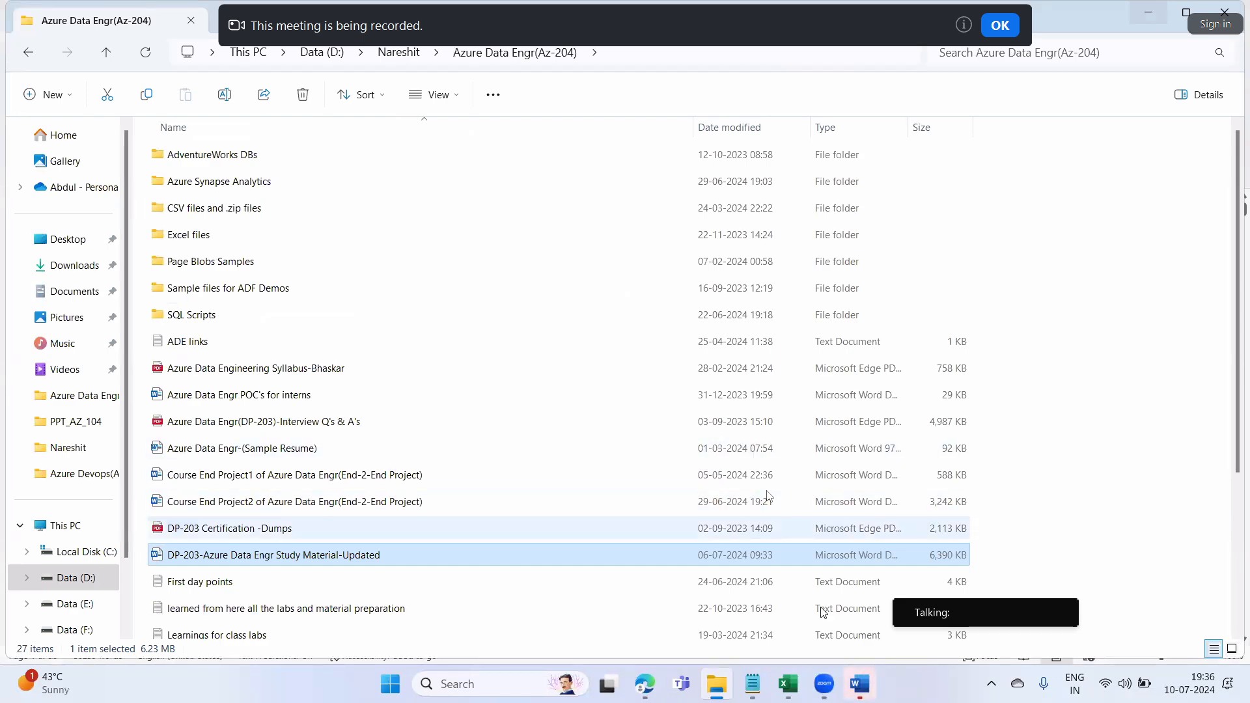
click(786, 687)
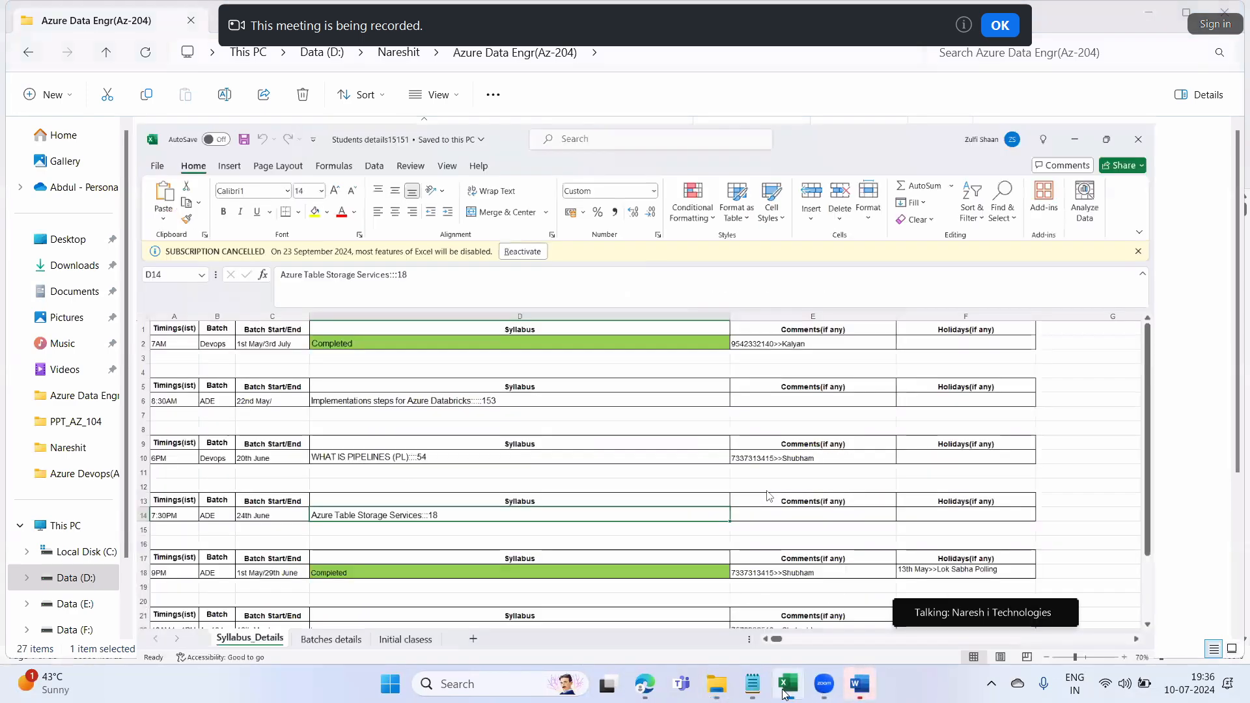
click(785, 693)
Scroll the Word study material to Azure Table Storage Services on page 18 and highlight its definition
click(860, 684)
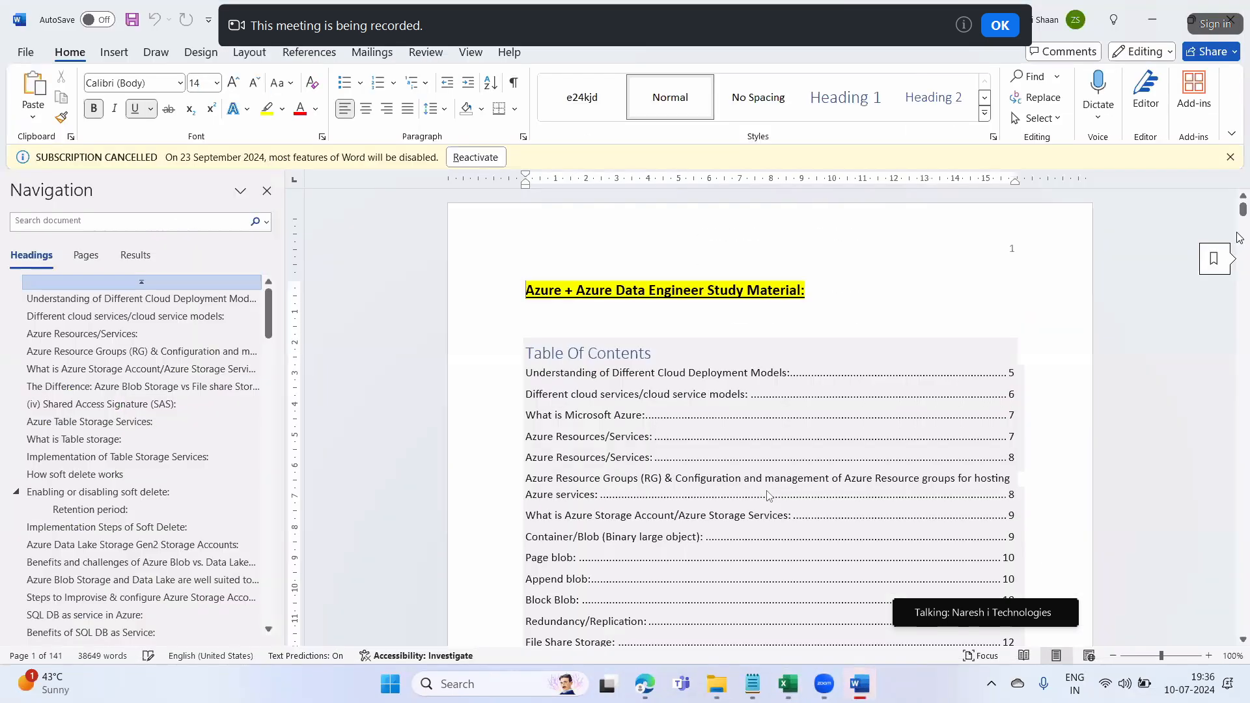
drag(1243, 209, 1242, 268)
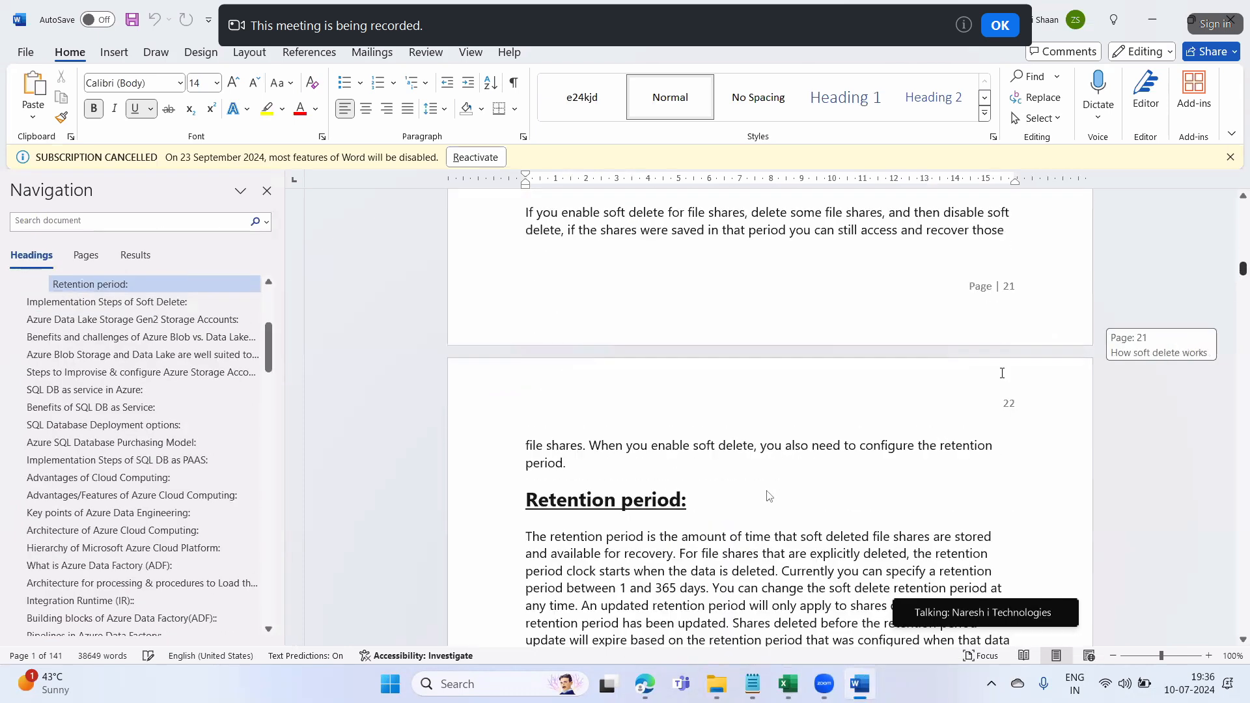
scroll(1002, 374, up, 8)
scroll(1002, 373, up, 12)
scroll(1003, 373, up, 15)
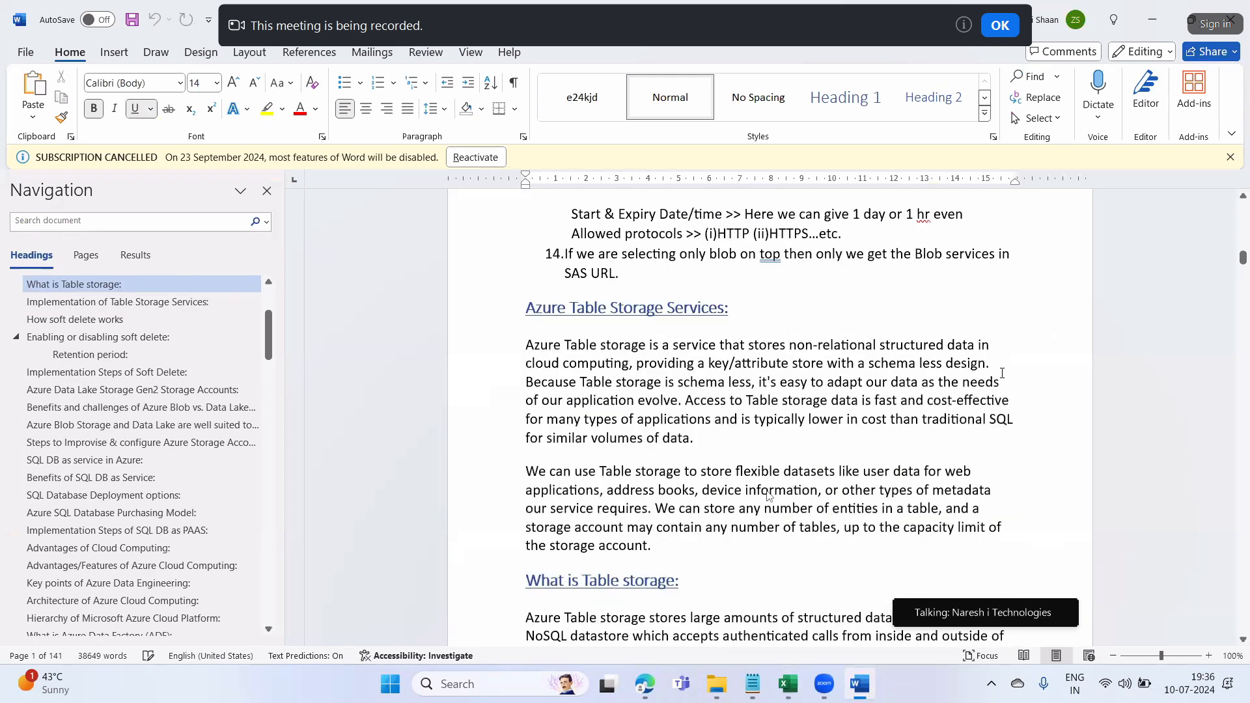
scroll(1003, 373, up, 1)
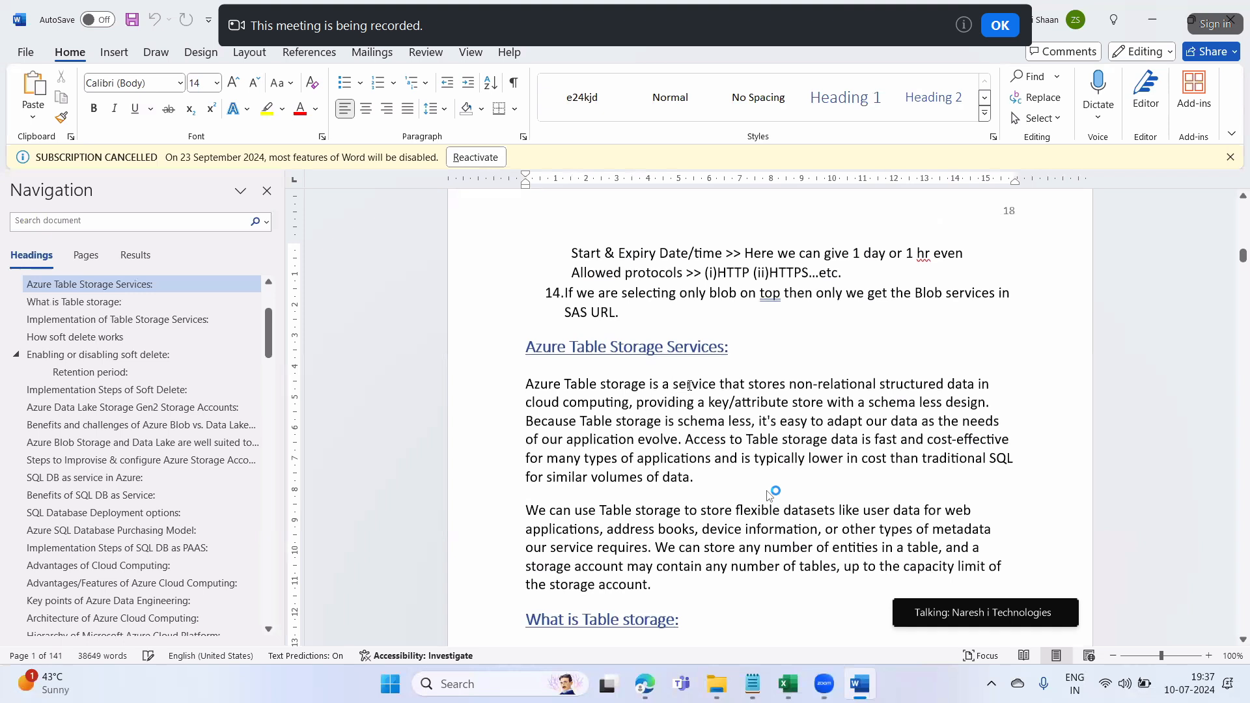
drag(723, 385, 970, 389)
drag(628, 403, 587, 389)
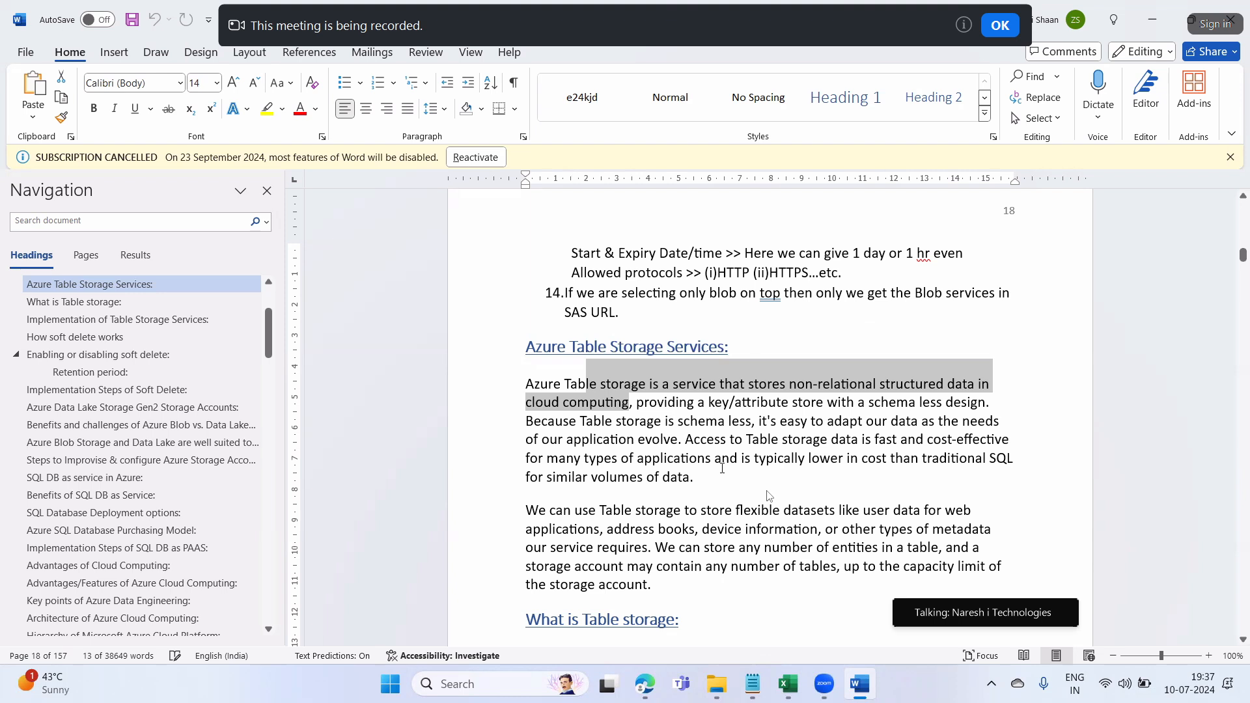
click(693, 385)
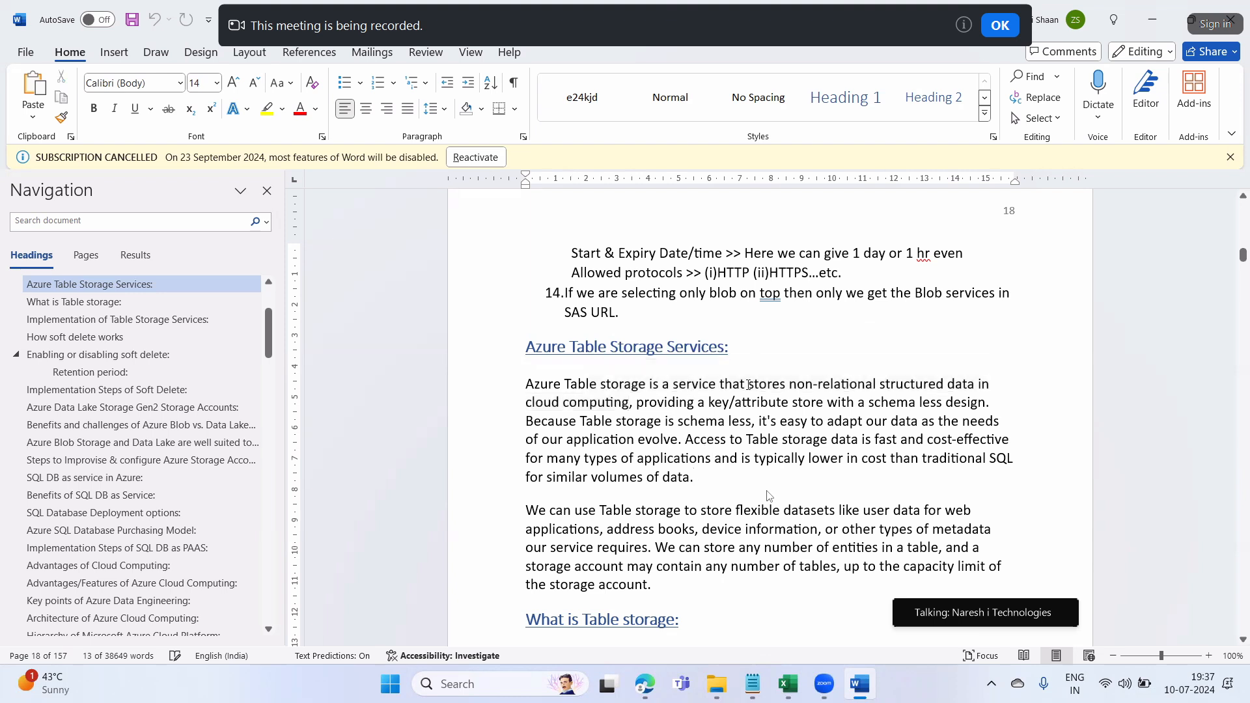
drag(693, 384, 753, 385)
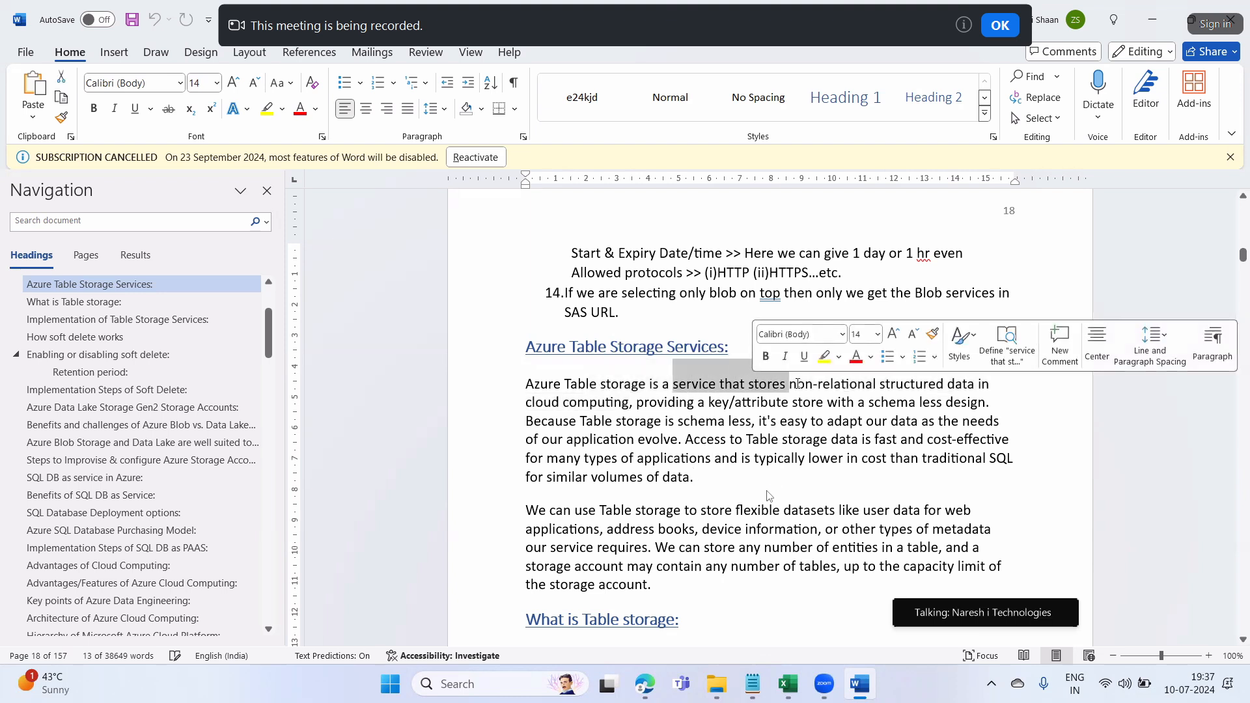
click(565, 404)
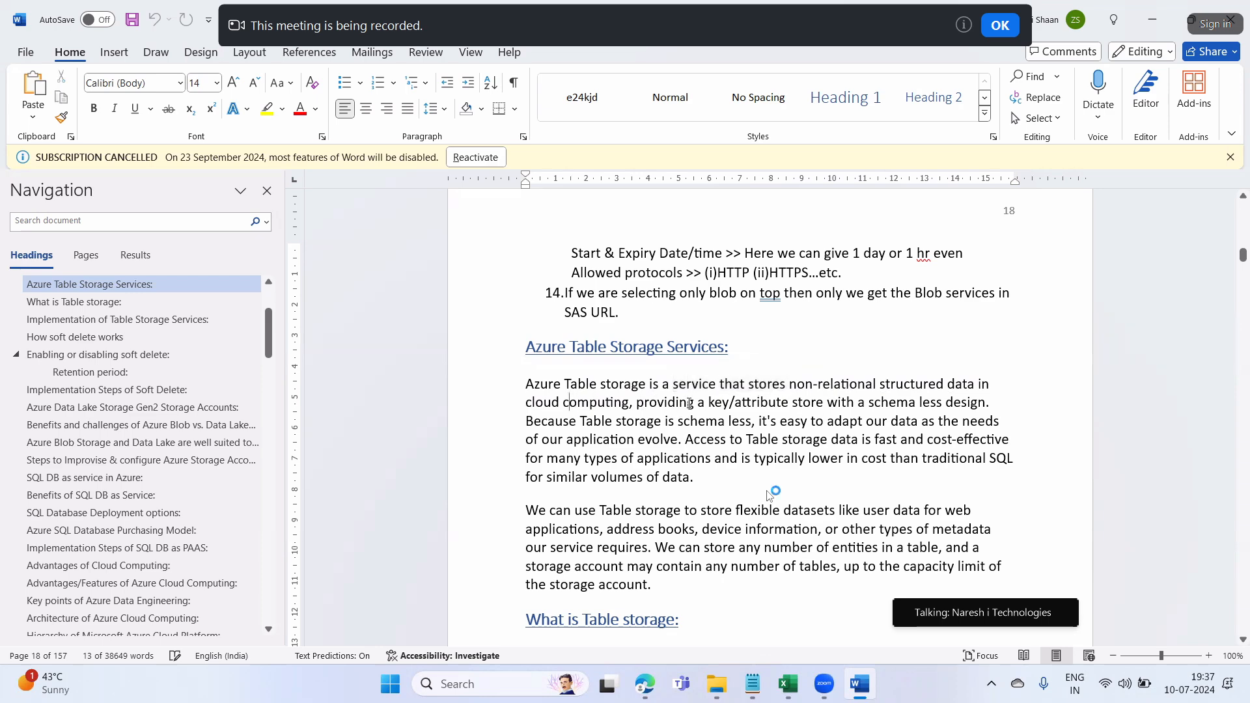
drag(636, 404, 951, 415)
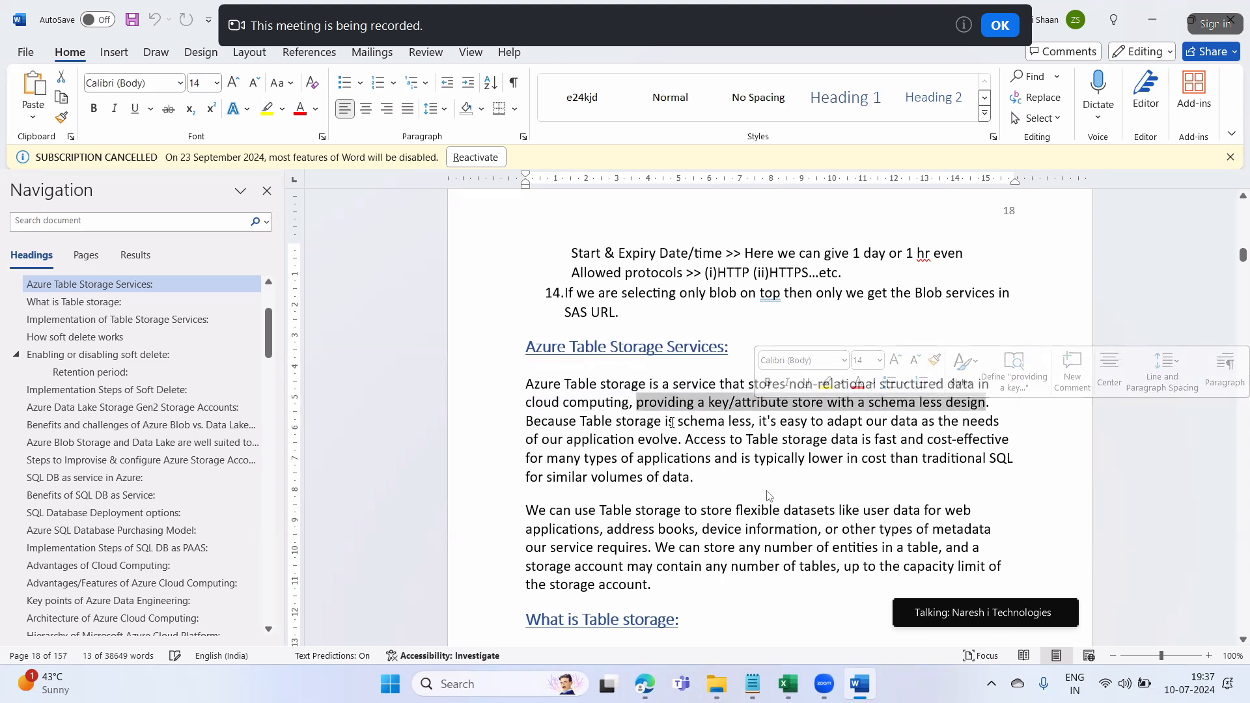
drag(759, 423, 983, 426)
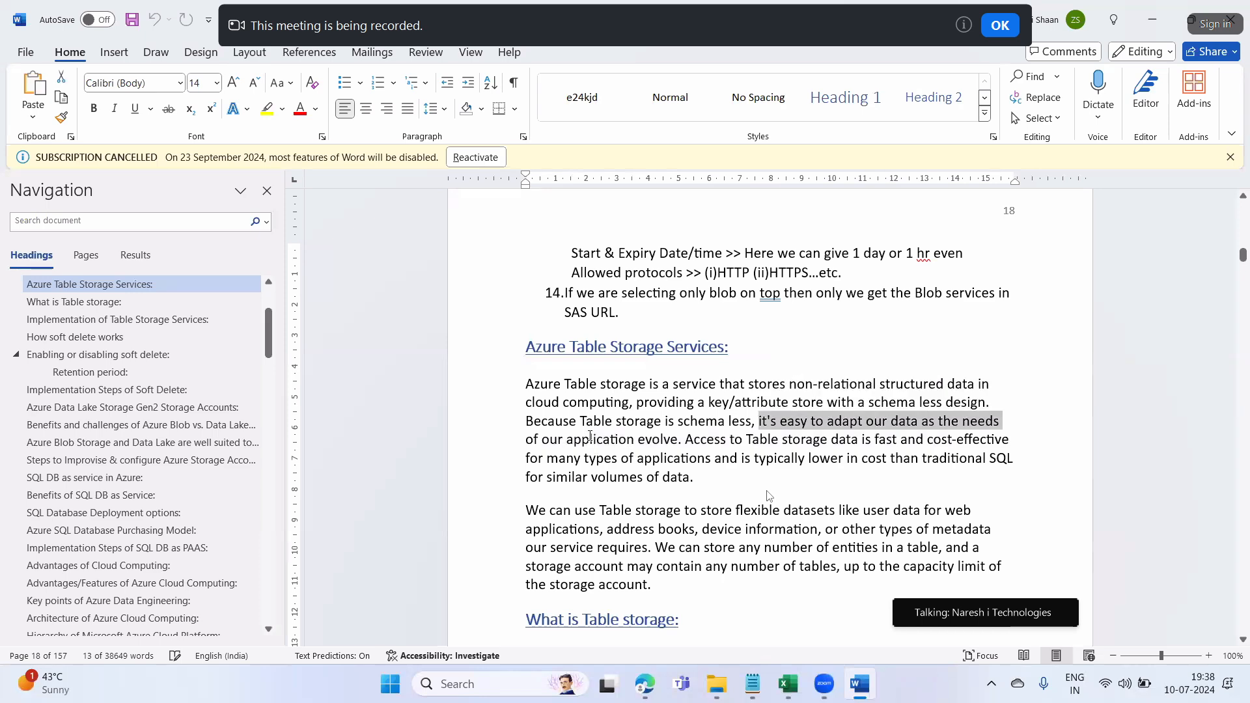
click(635, 438)
drag(685, 440, 961, 446)
drag(547, 459, 742, 459)
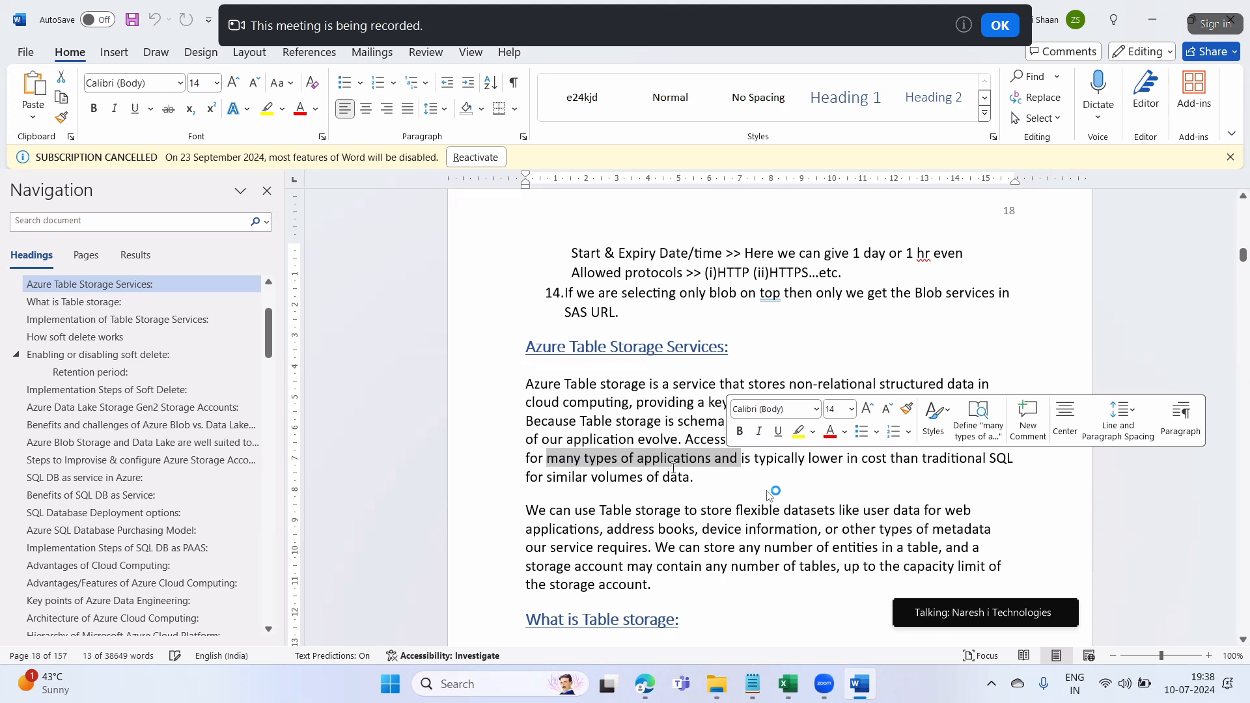
drag(527, 479, 687, 485)
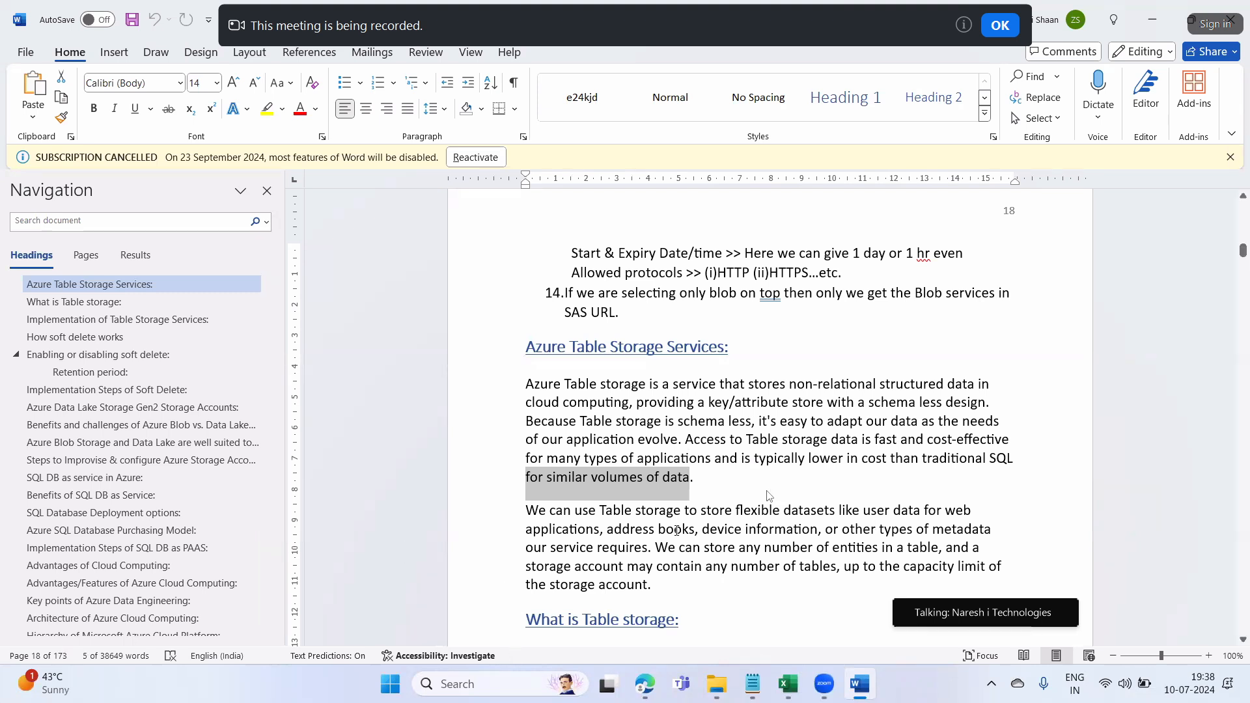
drag(702, 511, 814, 513)
scroll(612, 513, down, 1)
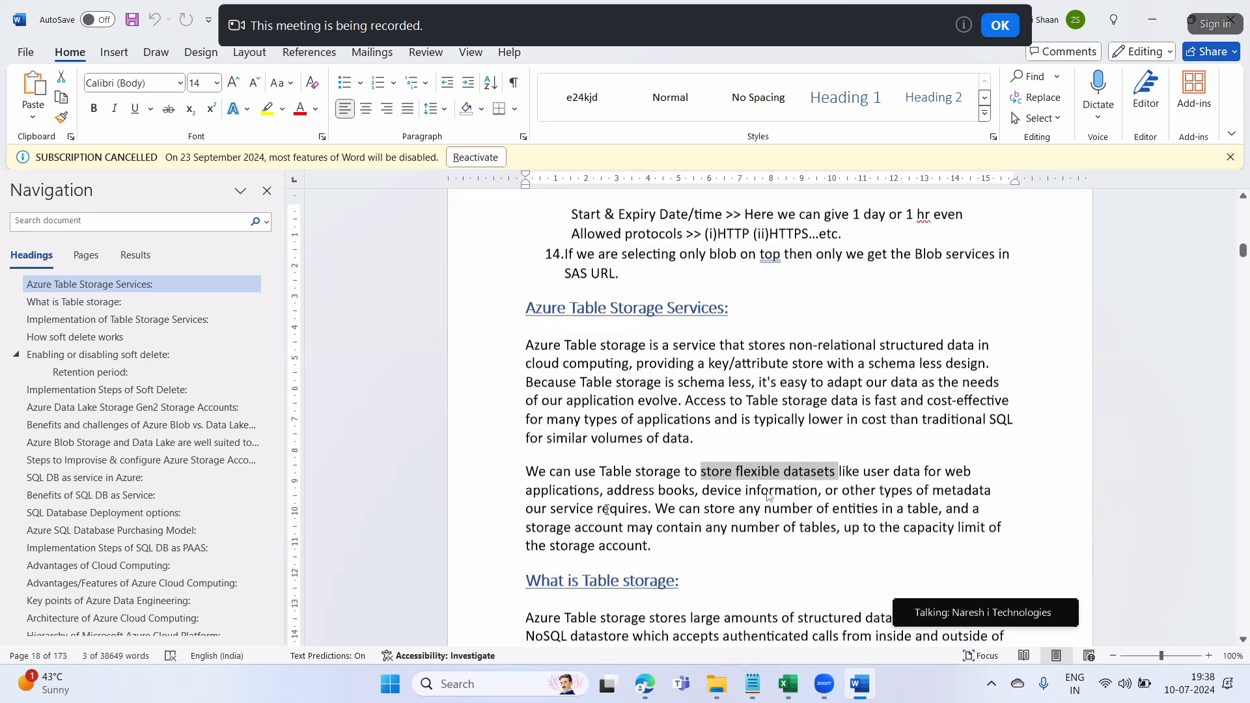
drag(599, 471, 684, 471)
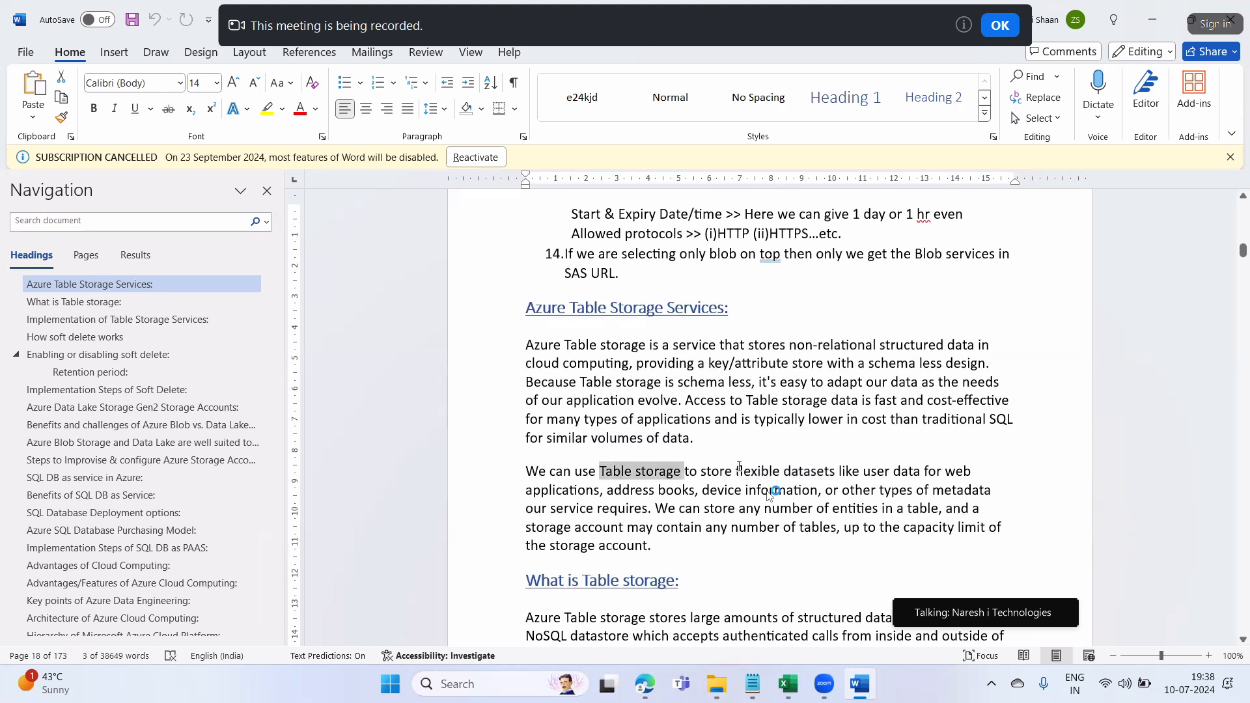
drag(915, 472, 842, 473)
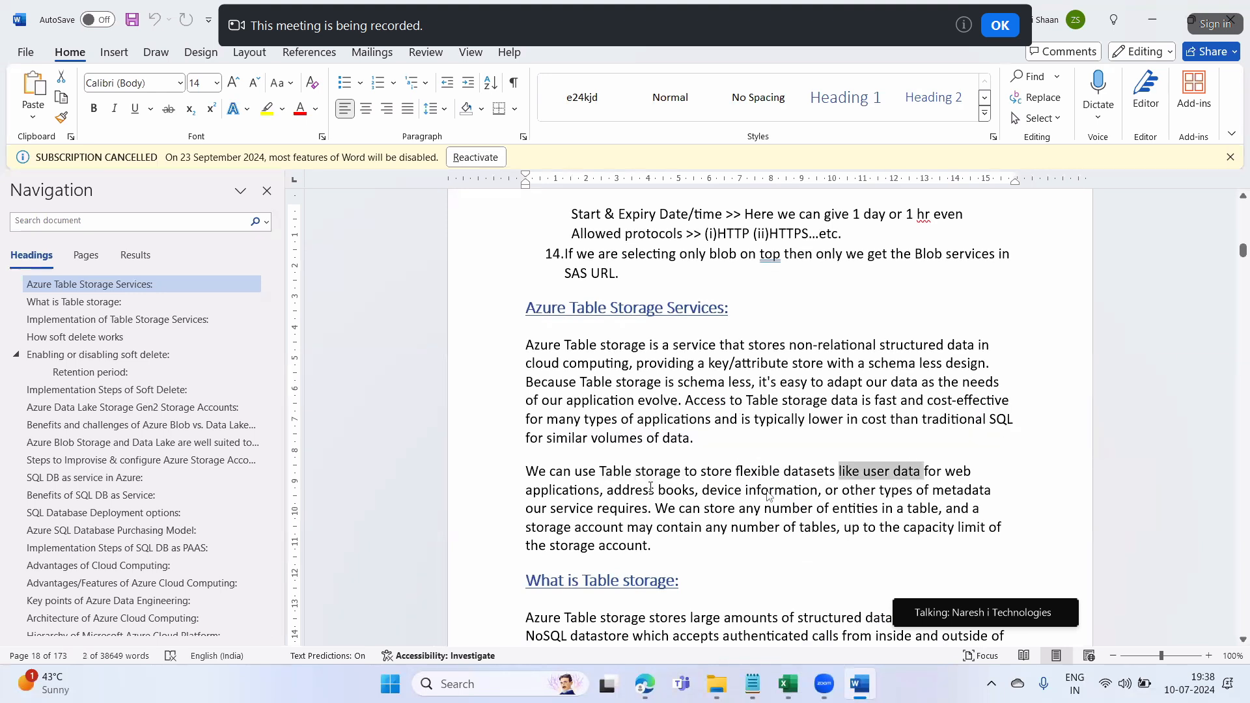
drag(585, 491, 525, 491)
drag(600, 491, 818, 490)
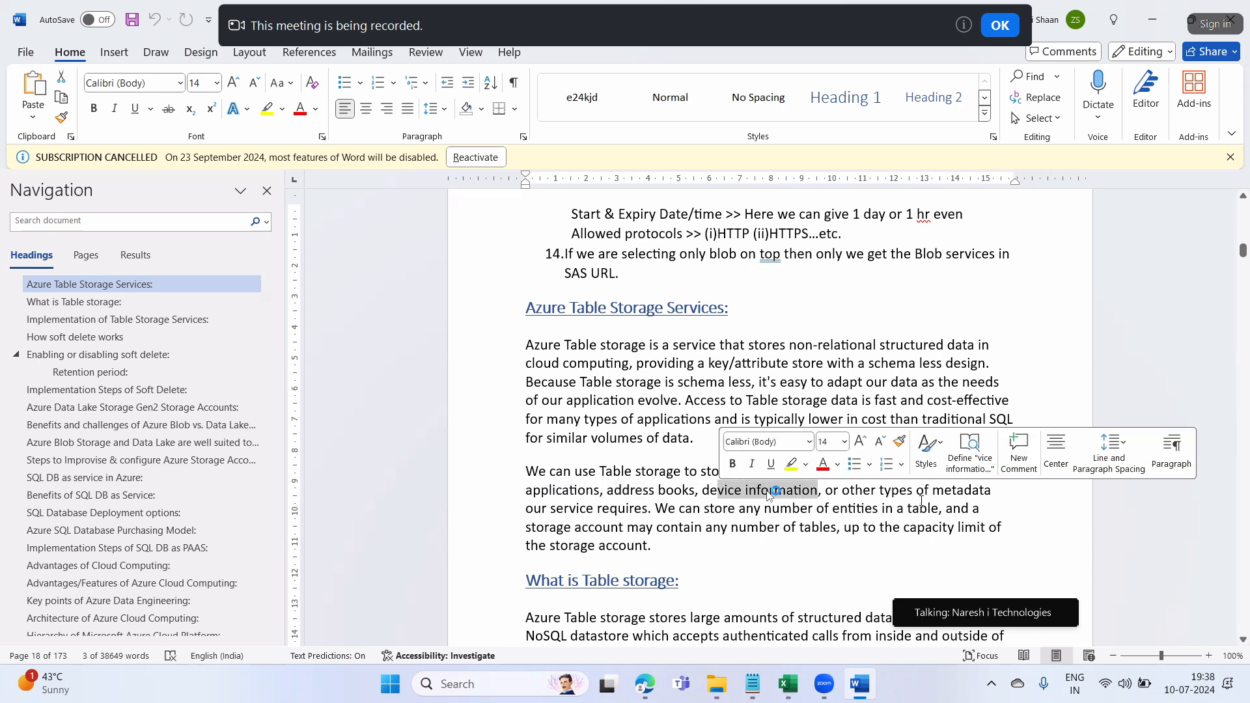
drag(551, 508, 547, 472)
click(660, 542)
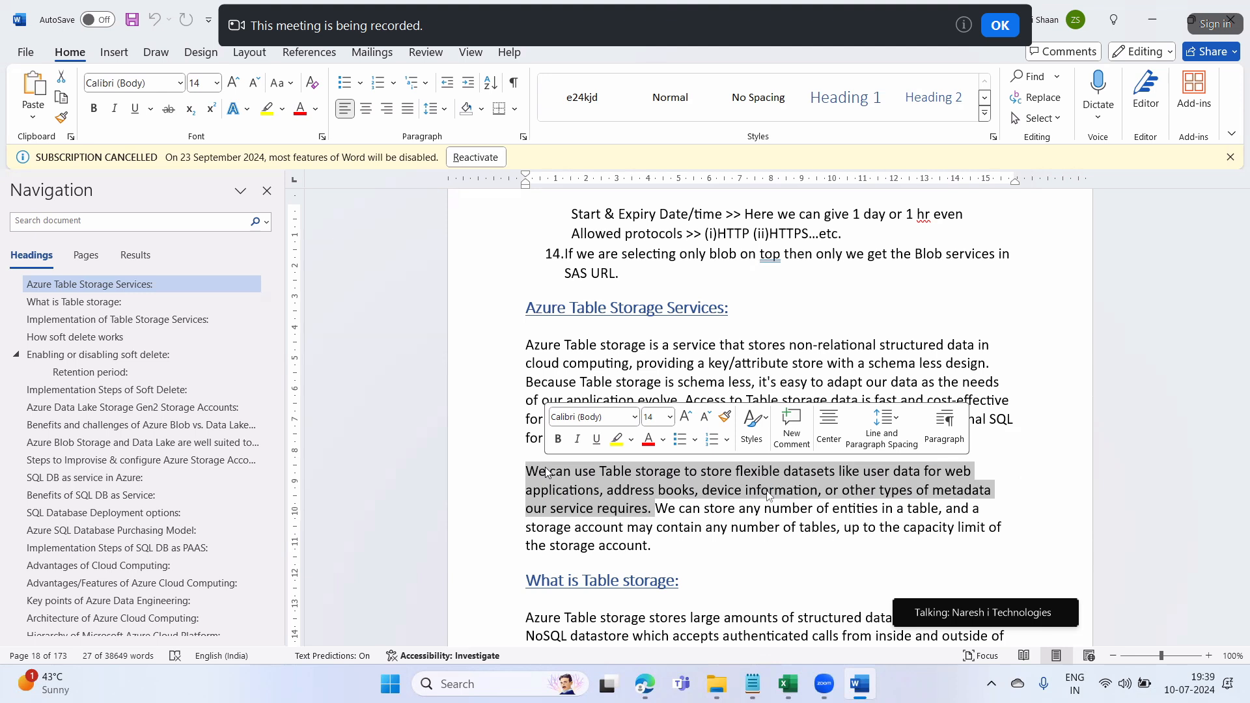
scroll(844, 576, down, 1)
drag(740, 471, 936, 472)
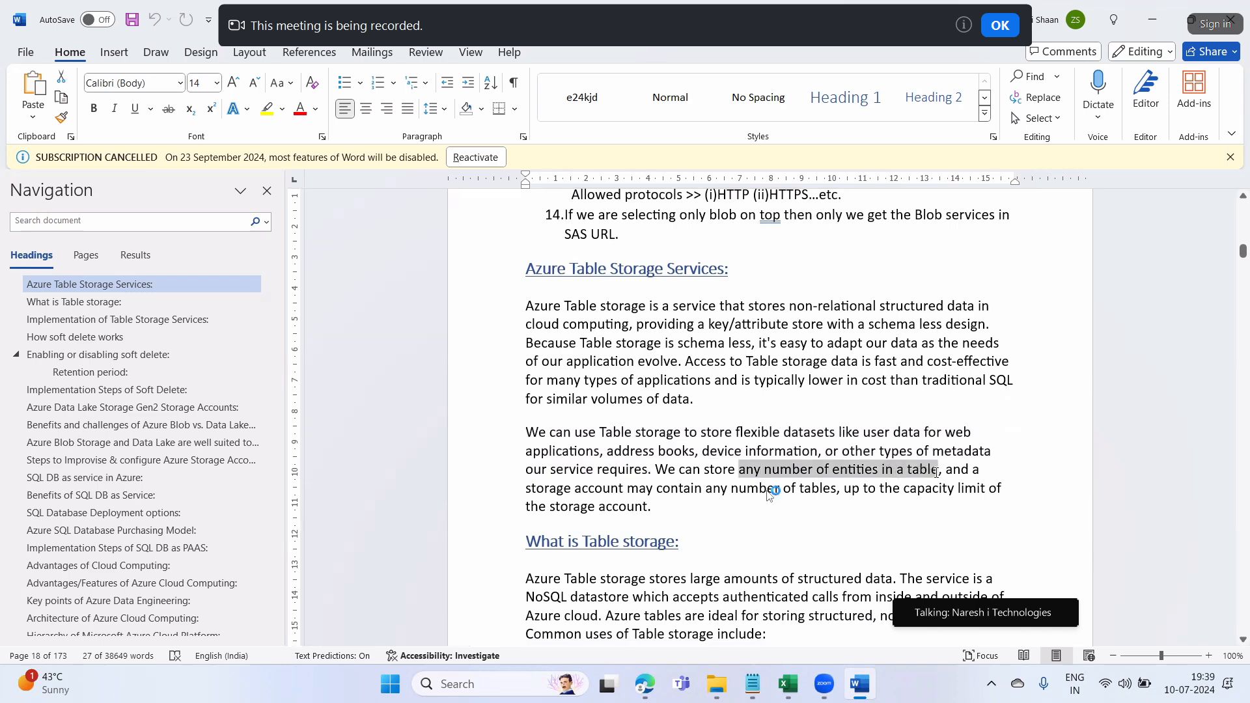
drag(535, 490, 969, 494)
mouse_move(651, 508)
mouse_down()
mouse_move(635, 487)
mouse_move(648, 483)
mouse_up()
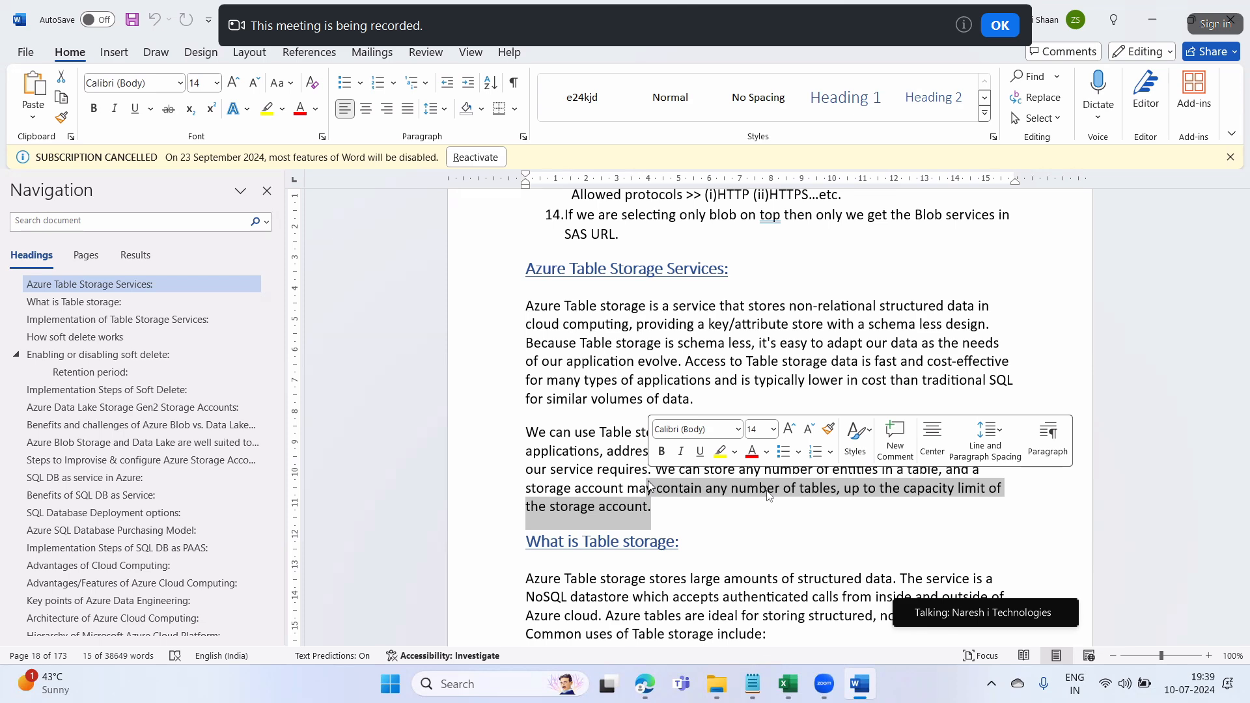
scroll(769, 497, down, 5)
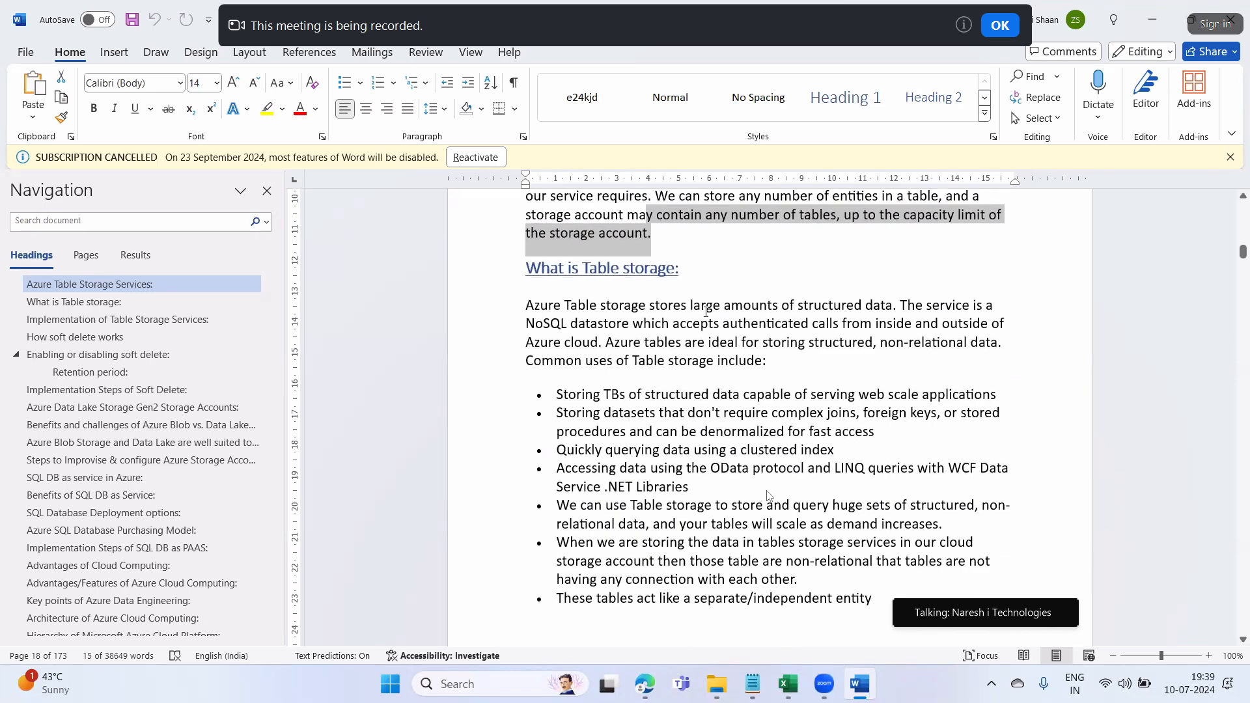
drag(699, 306, 895, 314)
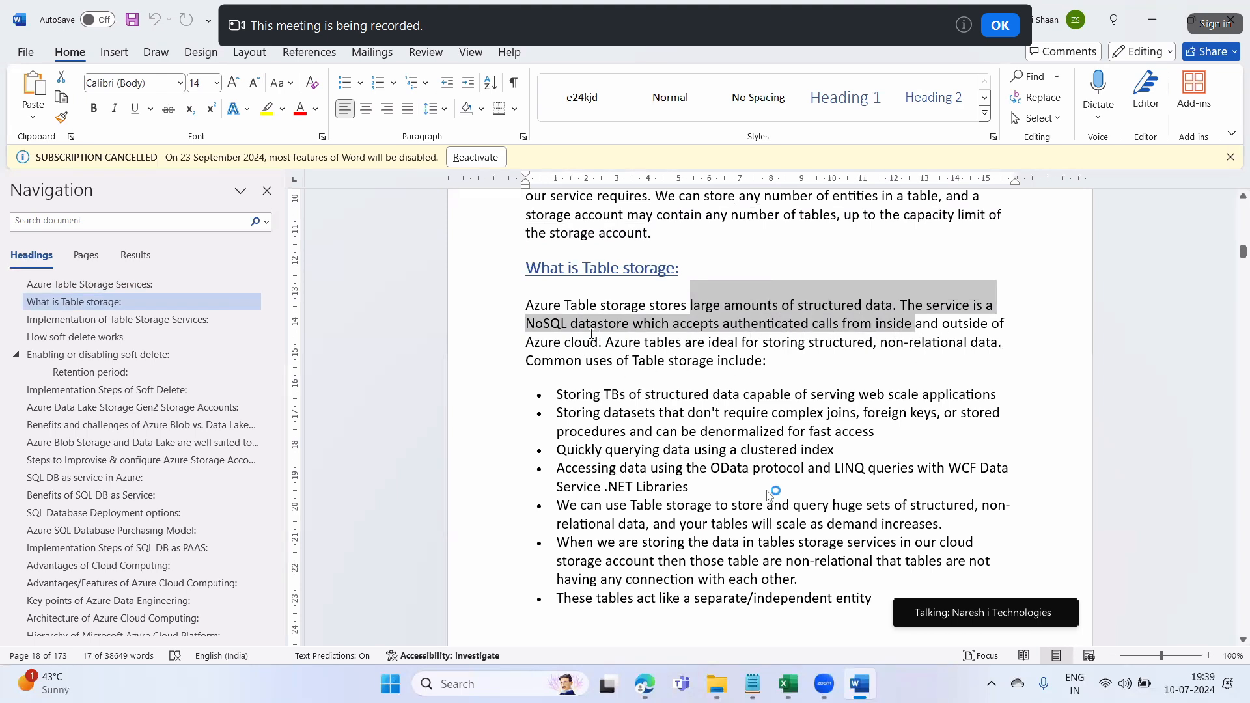
drag(599, 336, 527, 323)
drag(645, 343, 979, 350)
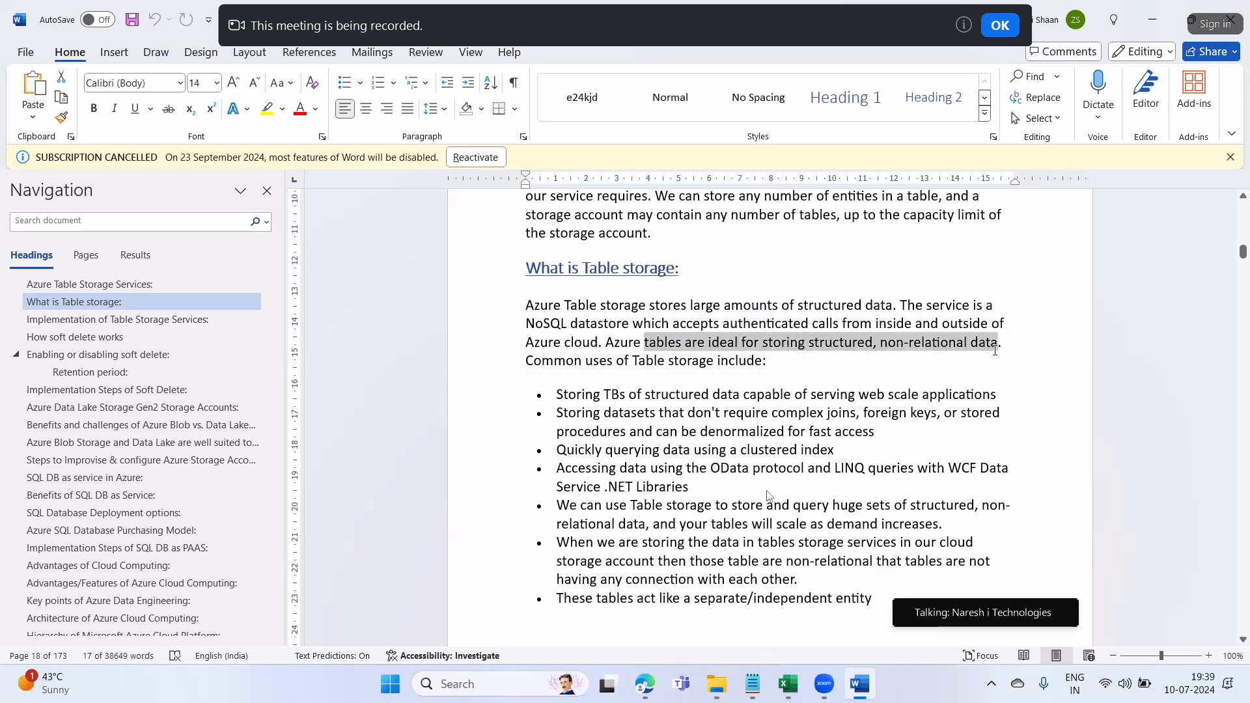
scroll(716, 379, down, 1)
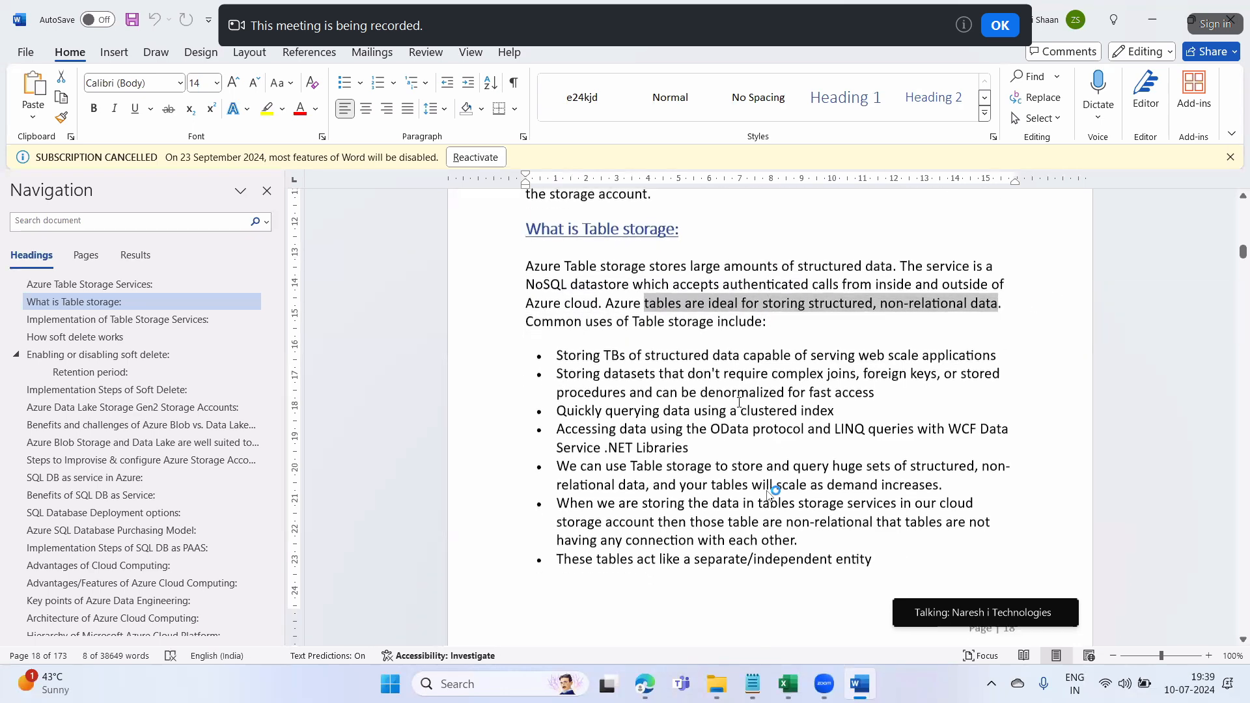
drag(567, 356, 998, 358)
click(644, 357)
drag(604, 373, 878, 394)
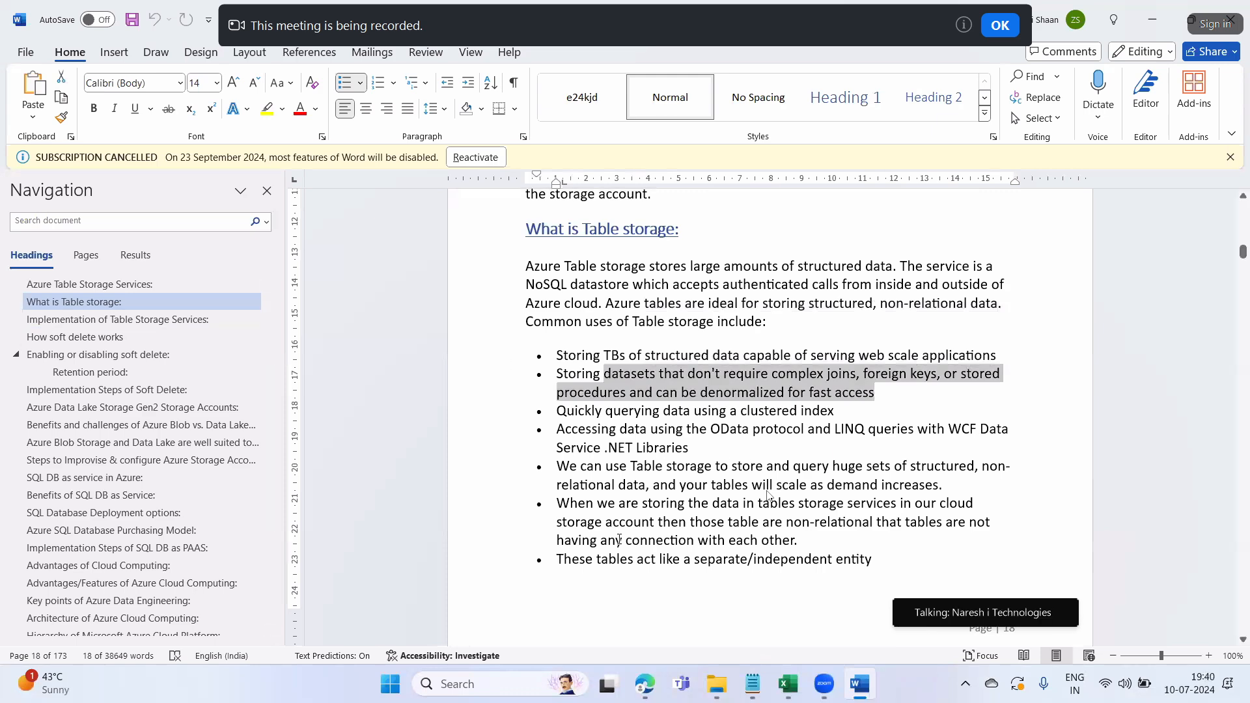
drag(830, 408, 740, 410)
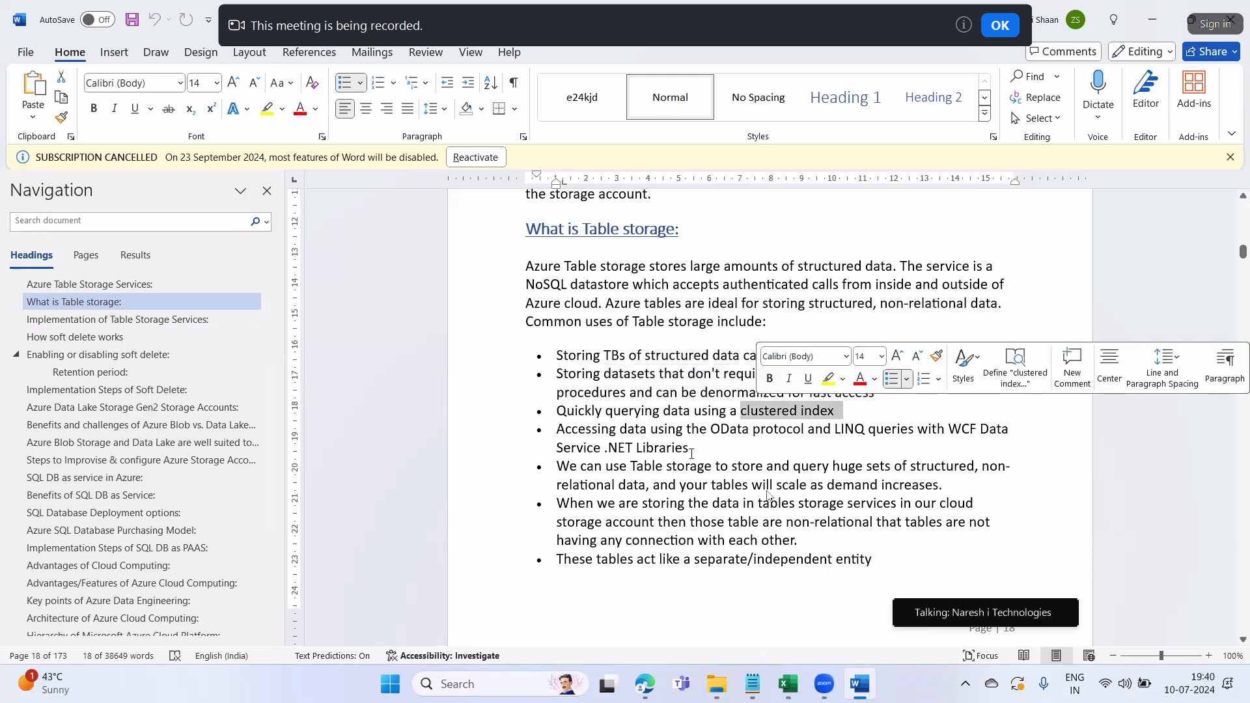
drag(558, 430, 949, 431)
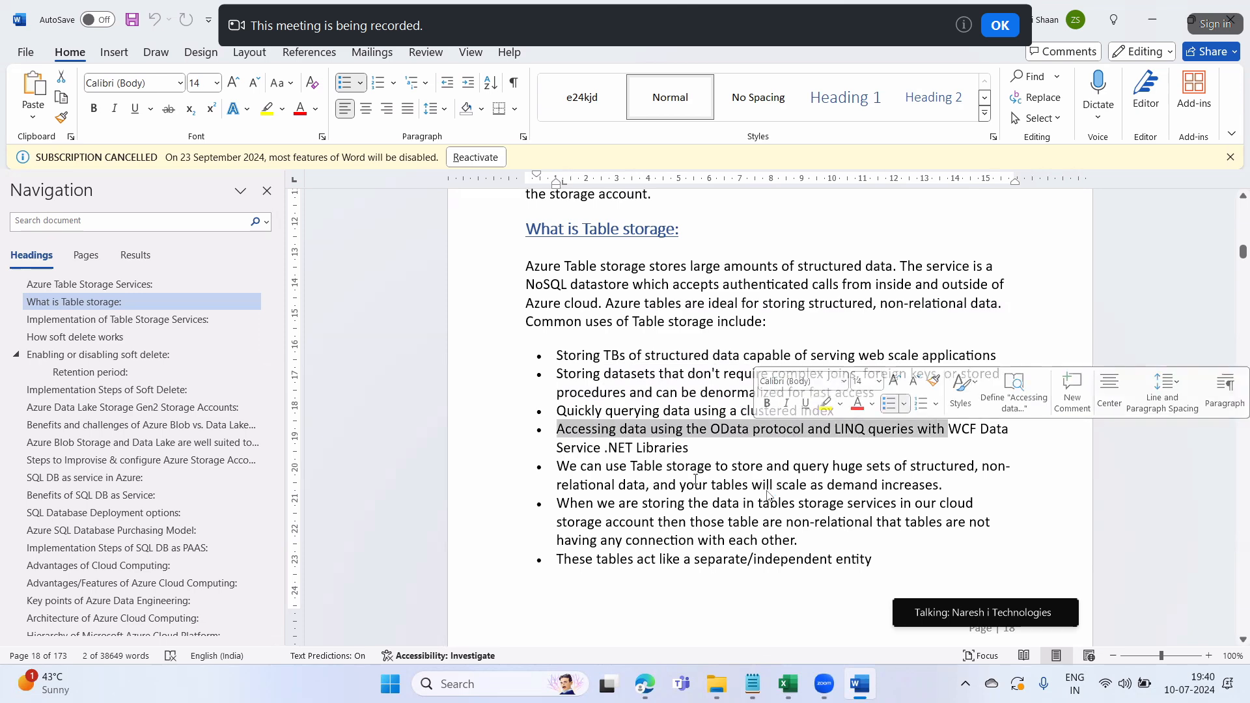
click(653, 466)
drag(580, 375, 624, 540)
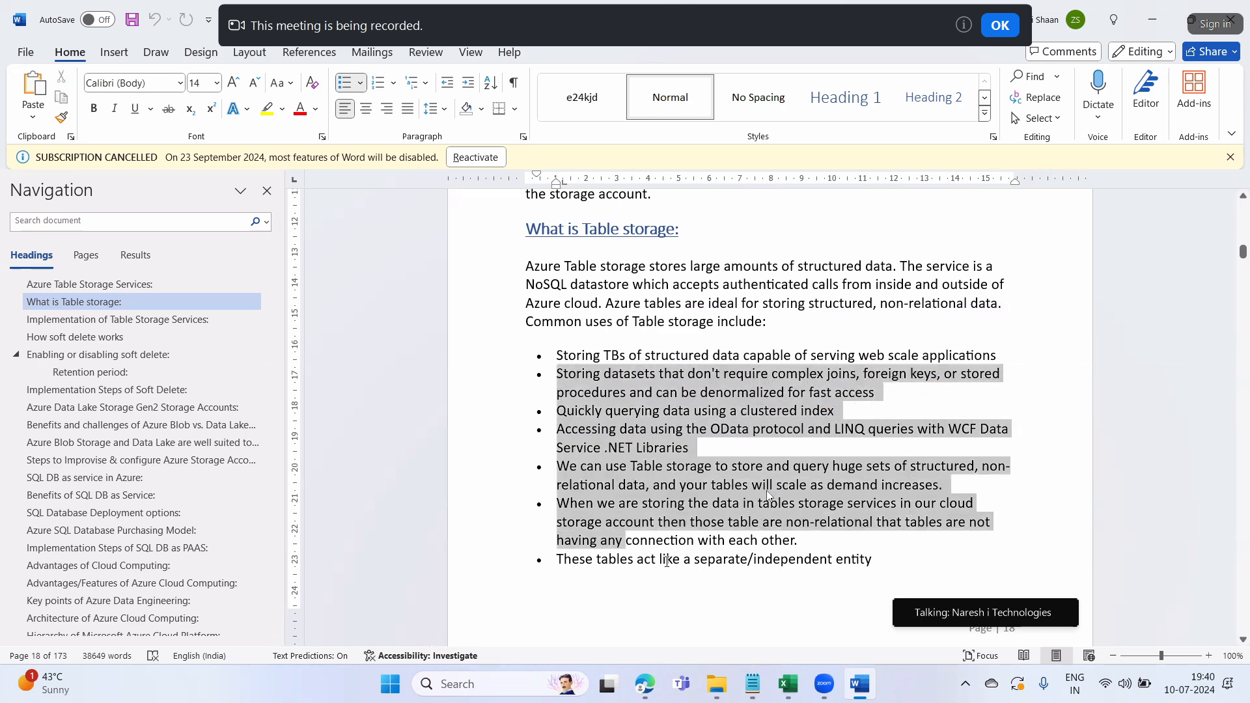
scroll(689, 568, down, 3)
scroll(689, 568, down, 4)
scroll(689, 560, up, 4)
click(663, 443)
drag(629, 278, 683, 482)
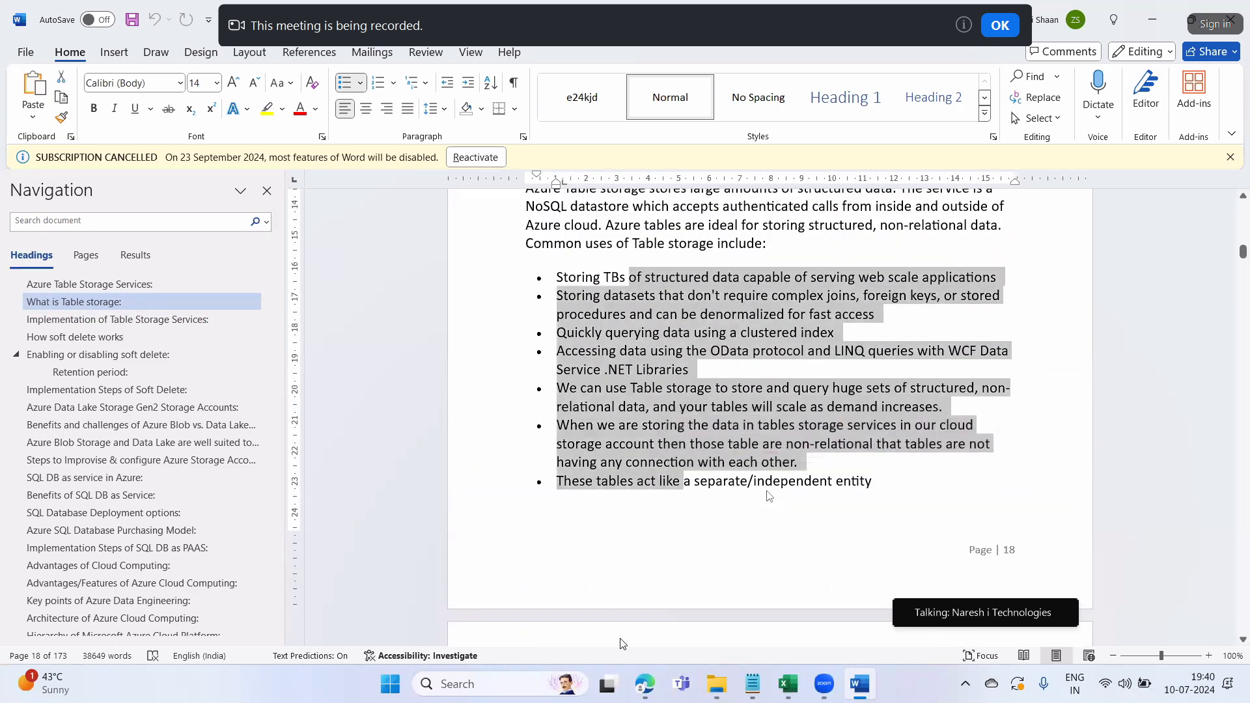
Sign in to the Azure Portal in Edge with the second listed account and open Storage accounts
click(644, 685)
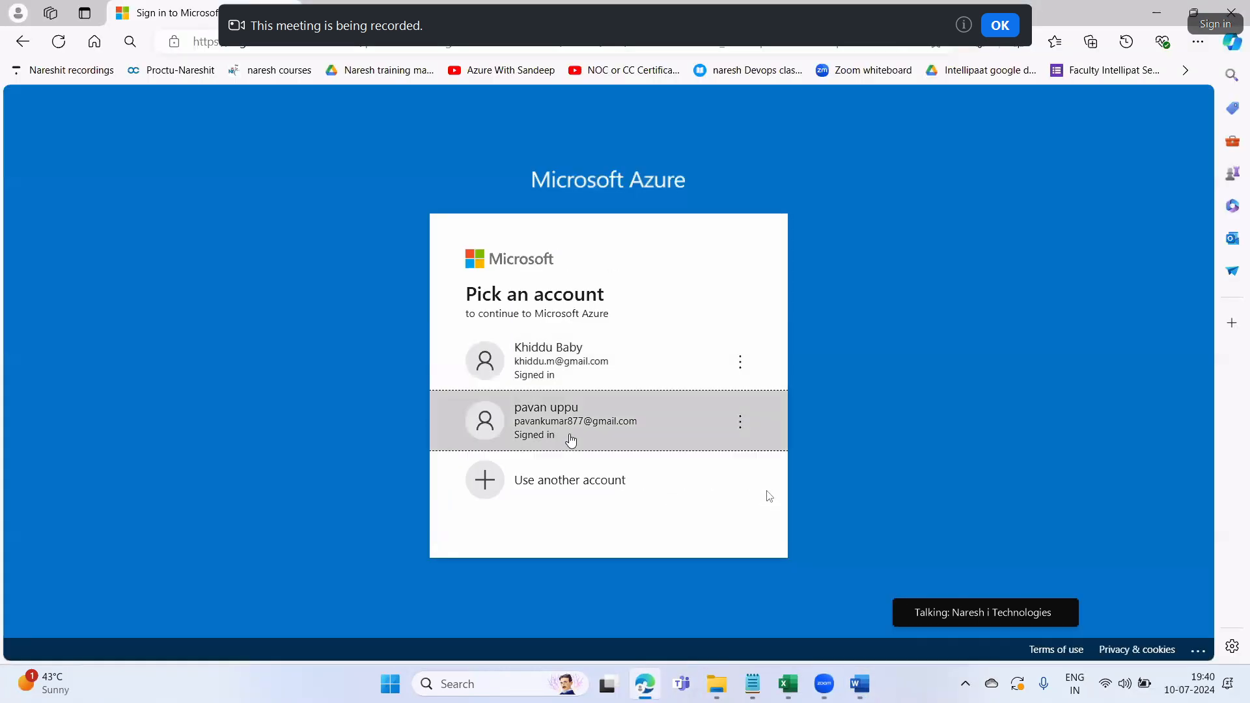
click(607, 415)
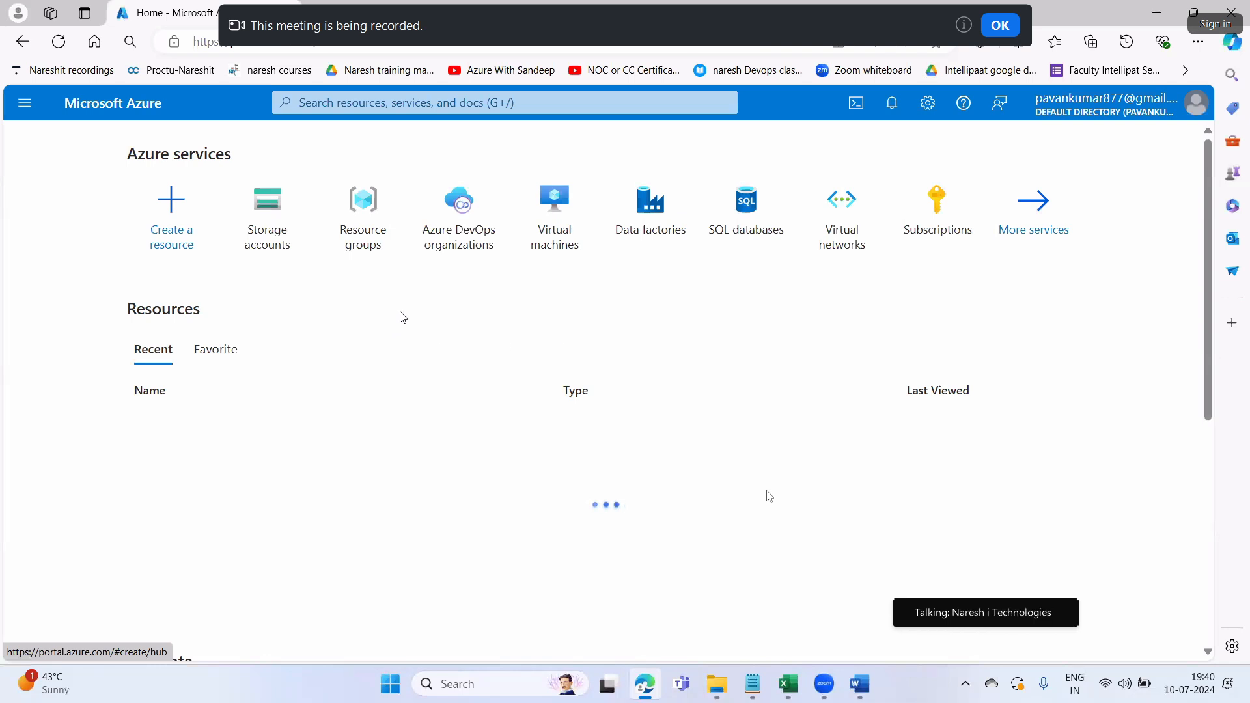
click(283, 230)
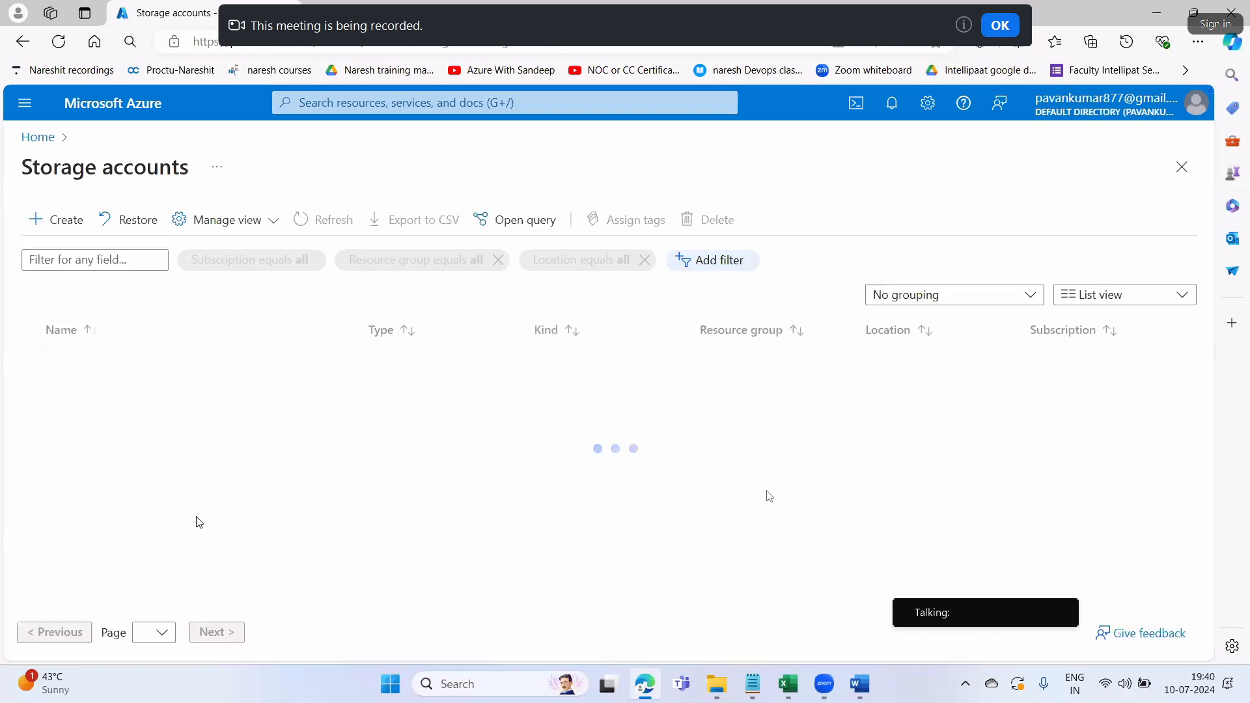
Open srcsa1974's Table service using access-key authentication and start adding a new table
click(65, 389)
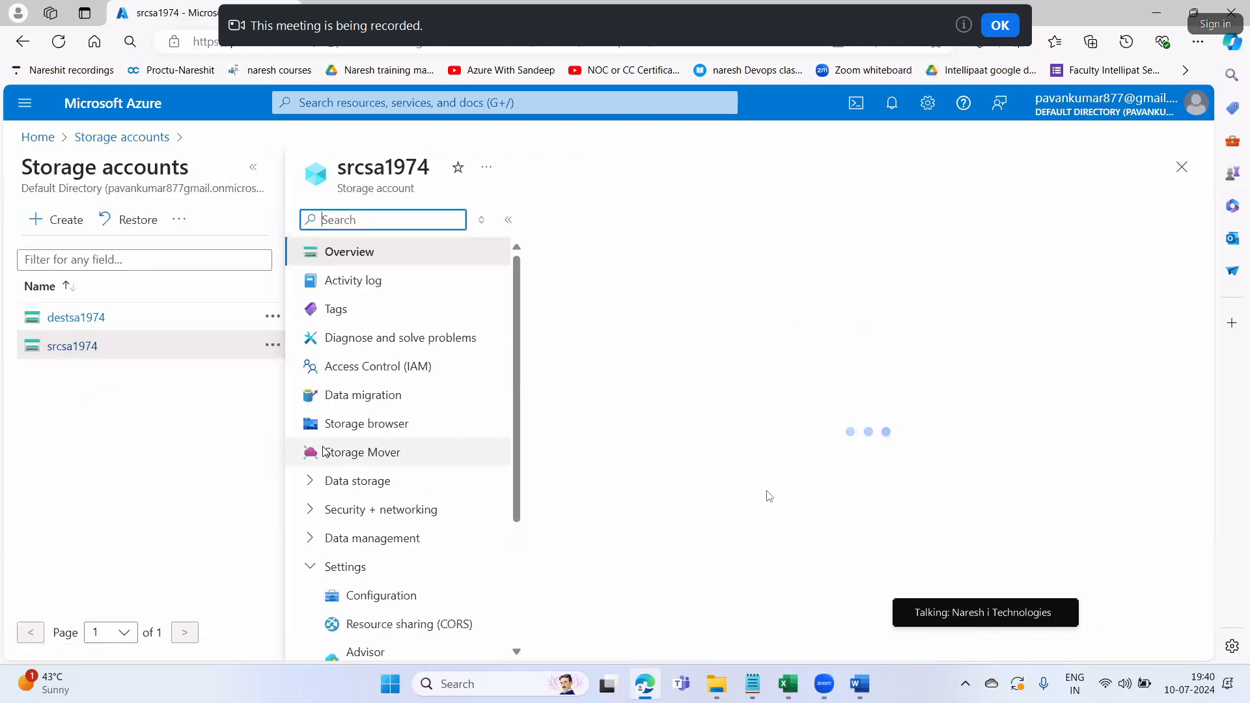
scroll(324, 451, down, 2)
scroll(627, 449, down, 3)
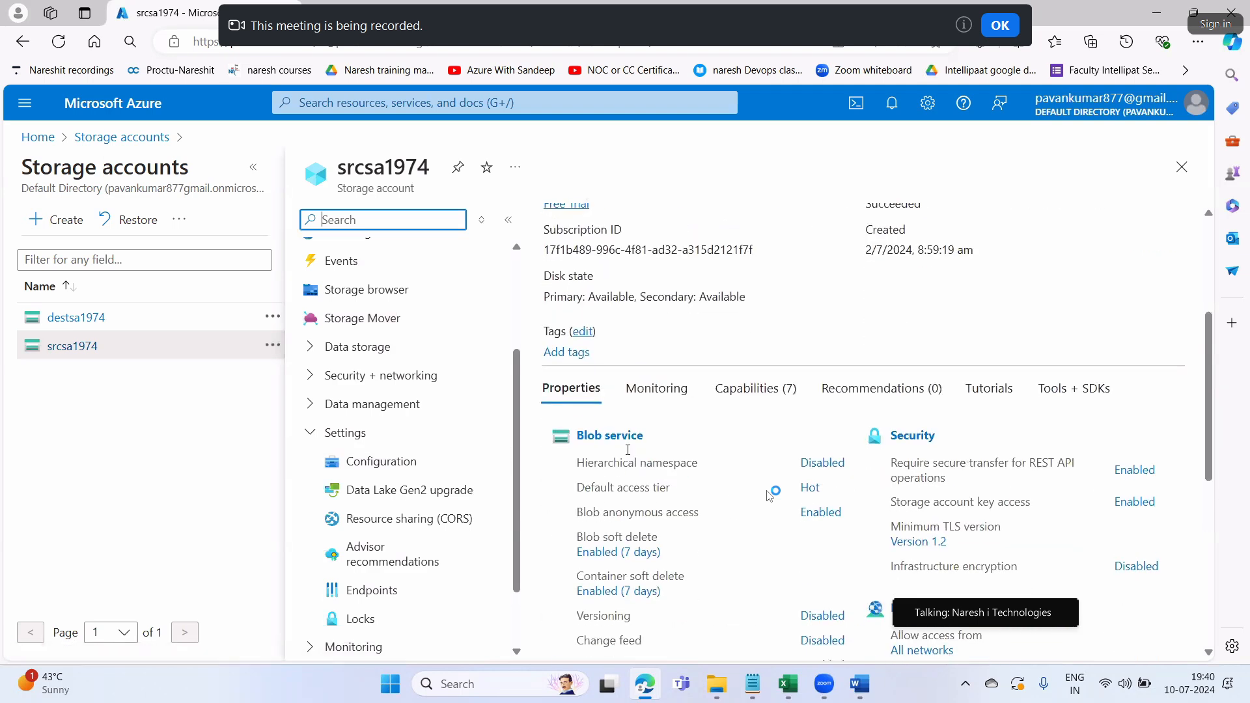
scroll(627, 449, down, 6)
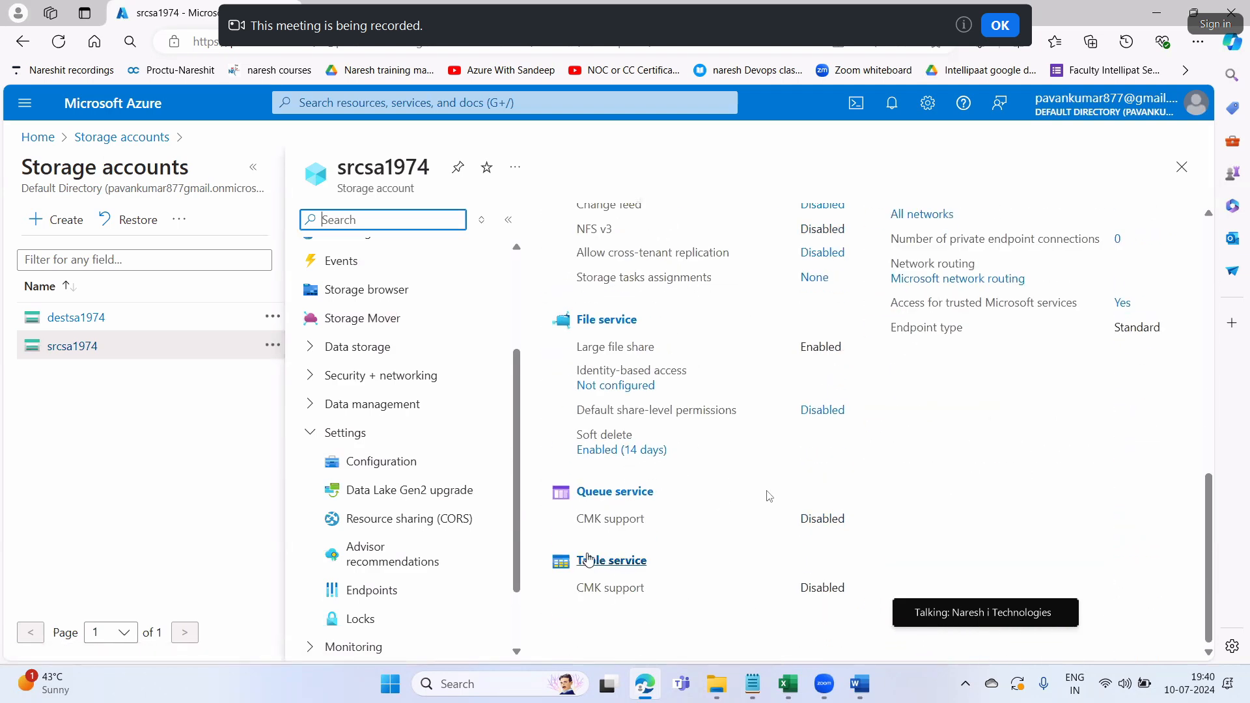
click(636, 559)
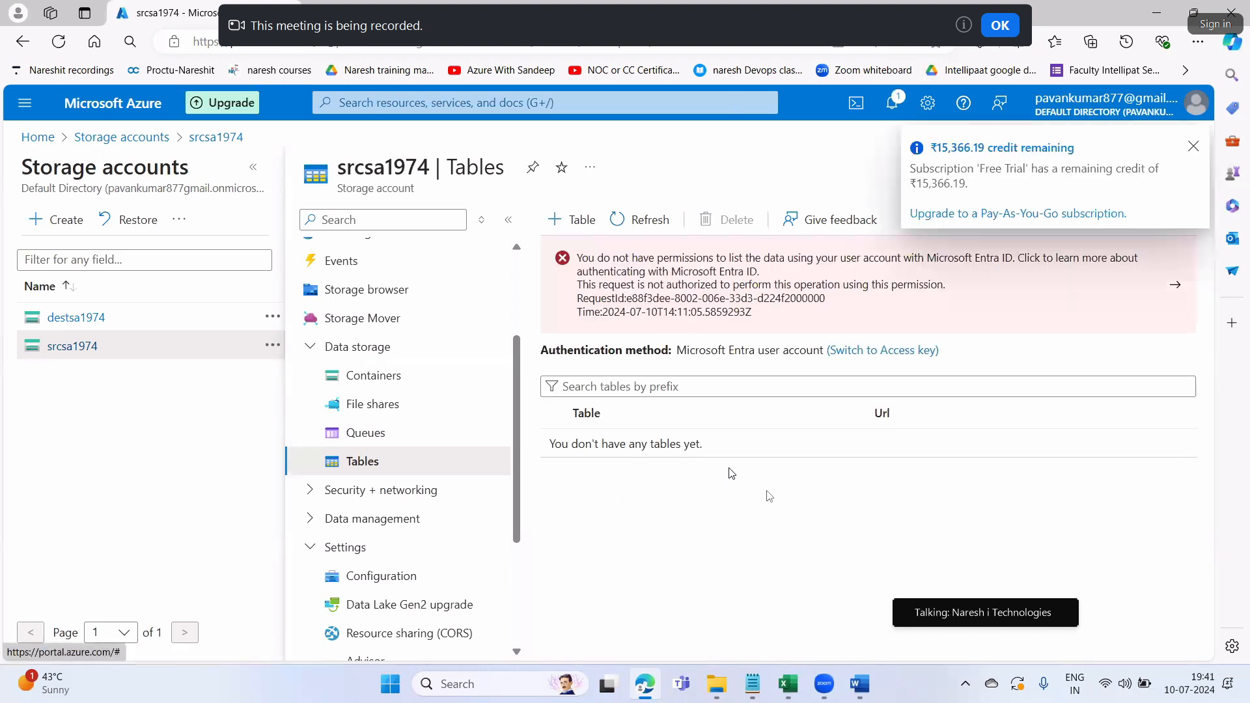
click(850, 351)
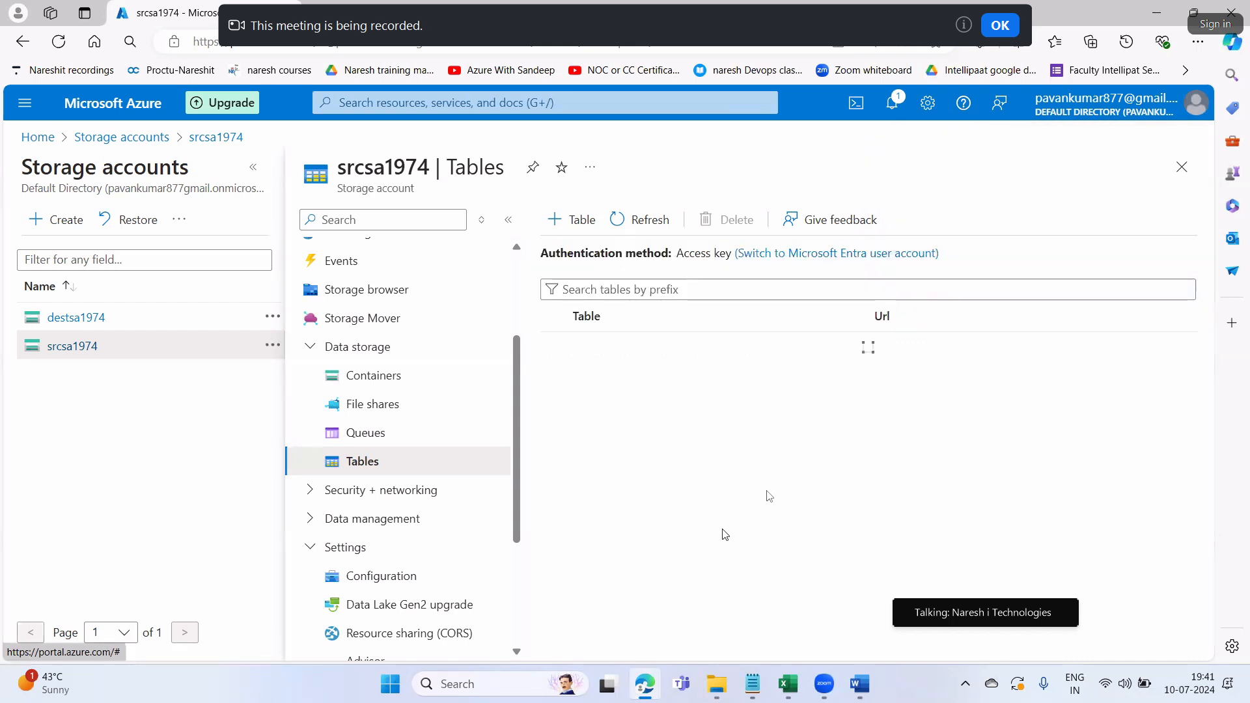
click(569, 223)
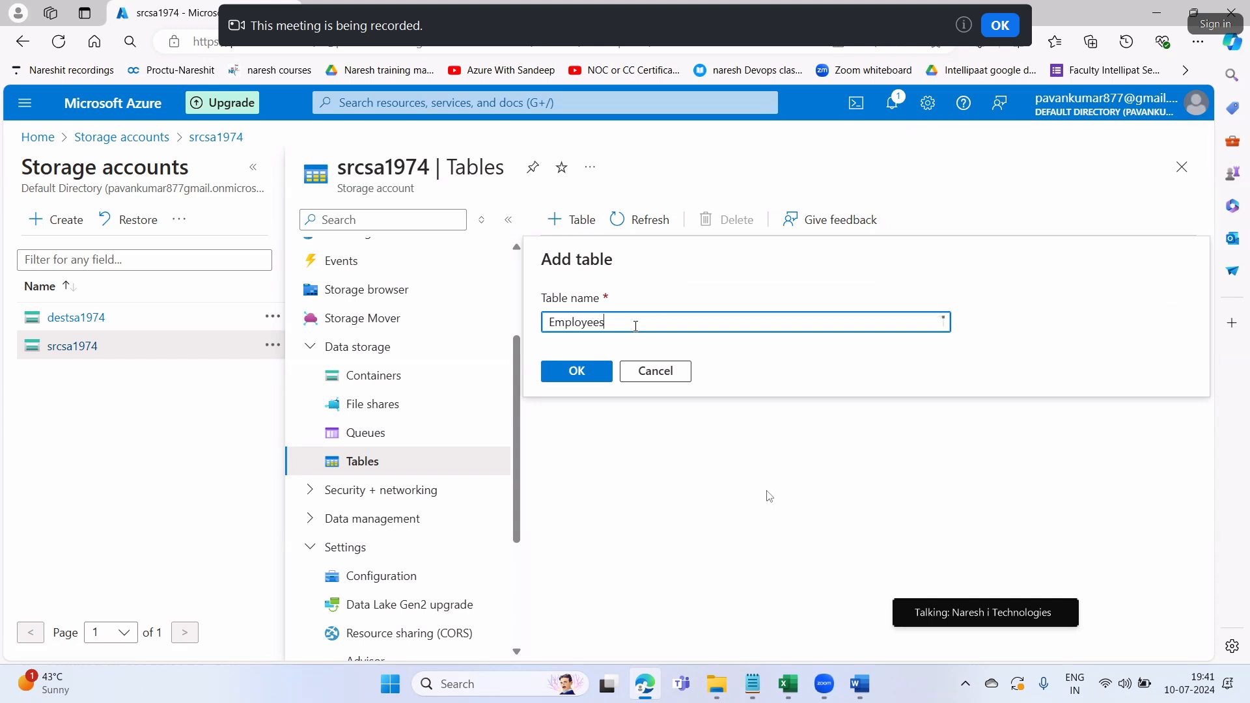
Name the new table EmployeesInfo and create it in srcsa1974
text(Info)
drag(640, 323, 538, 324)
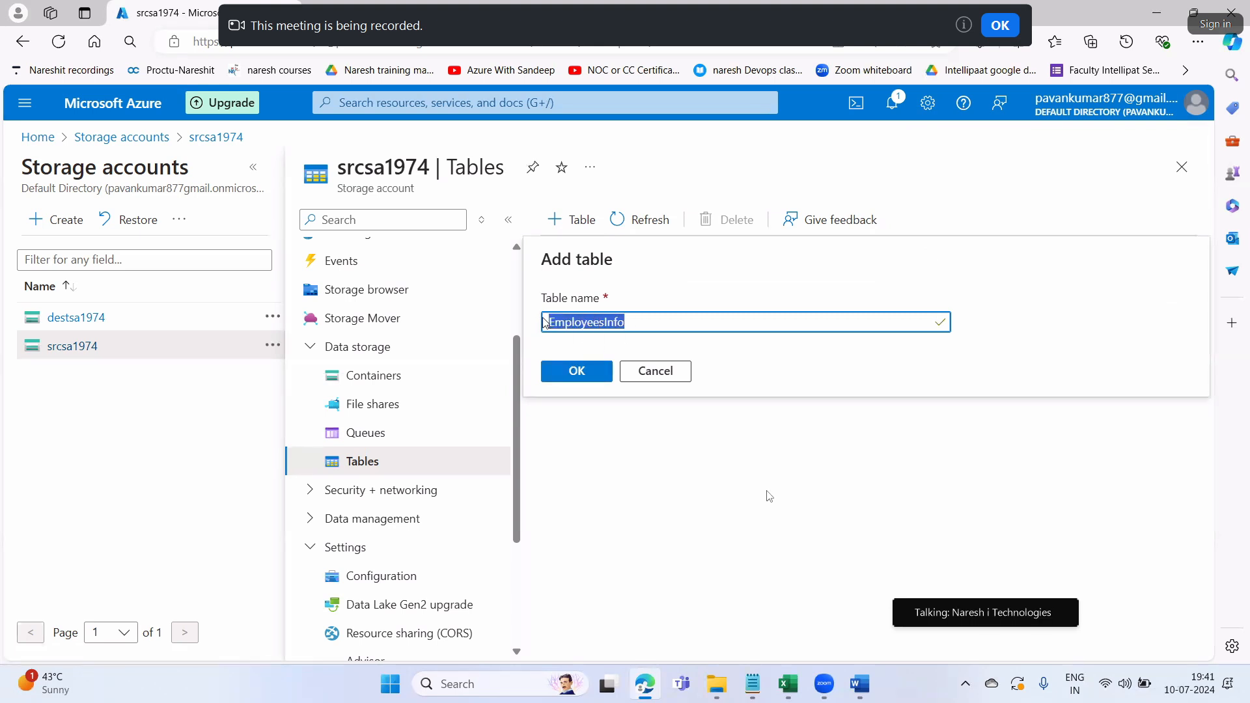
click(582, 371)
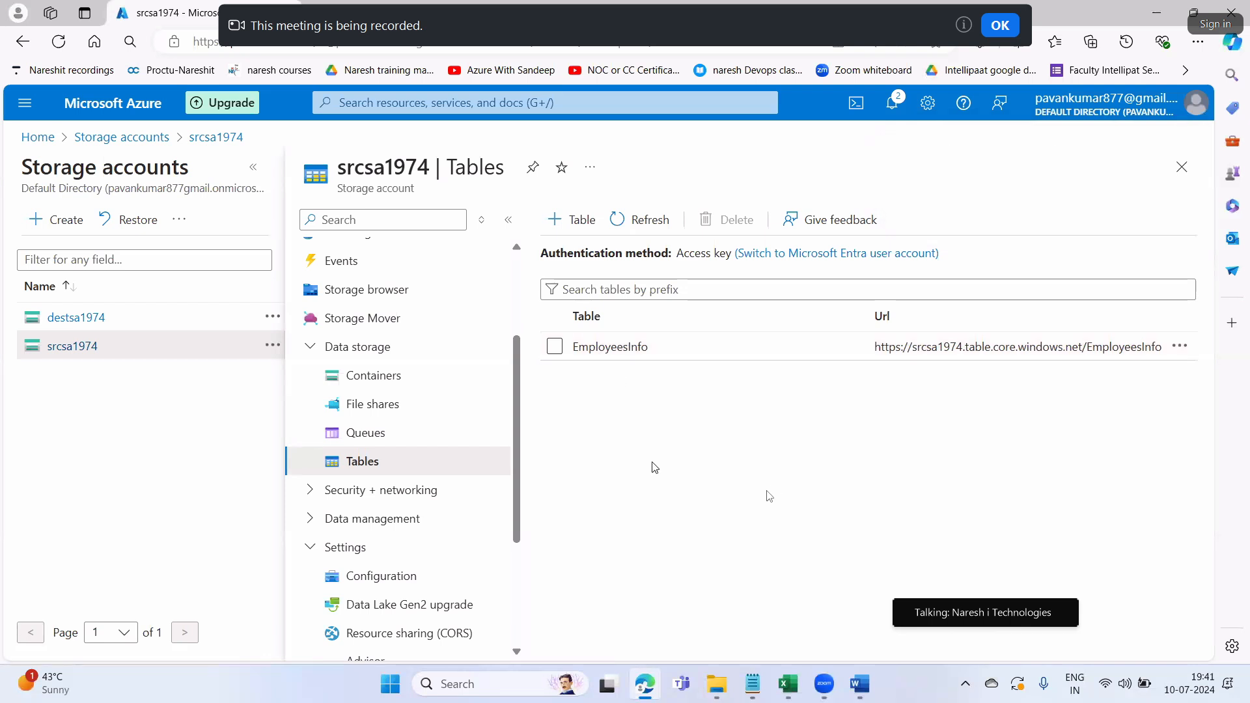
click(750, 689)
Write in Notepad that table data in the Azure cloud platform cannot be accessed directly
text(After we create a table i)
scroll(544, 474, up, 6)
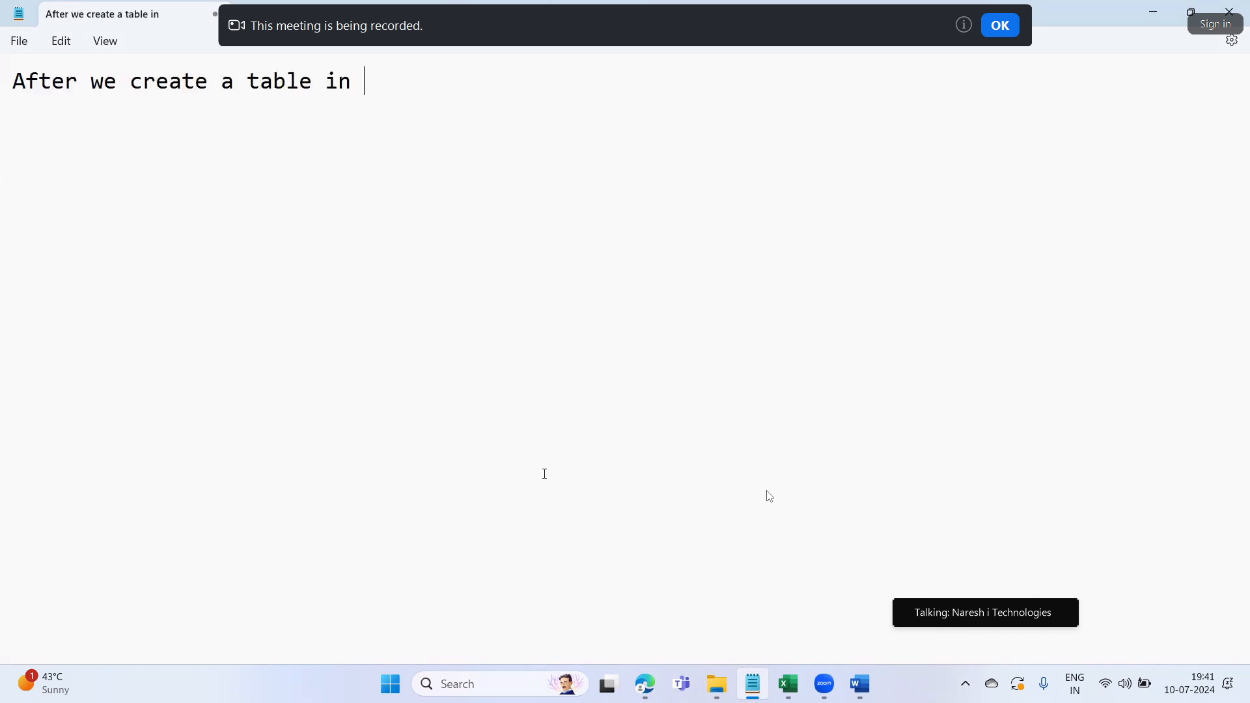
text(n Azure cloud platform we cannot access that table in)
key(BackSpace)
key(BackSpace)
key(BackSpace)
text(directly )
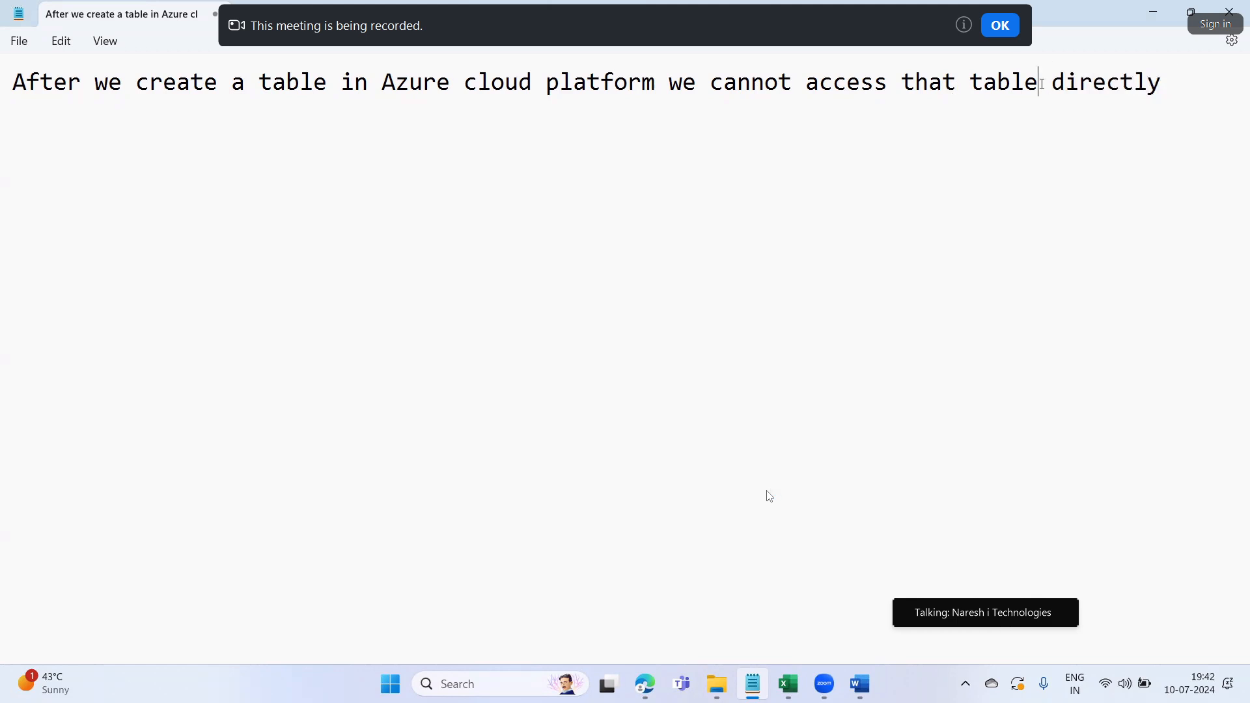
text(/table data)
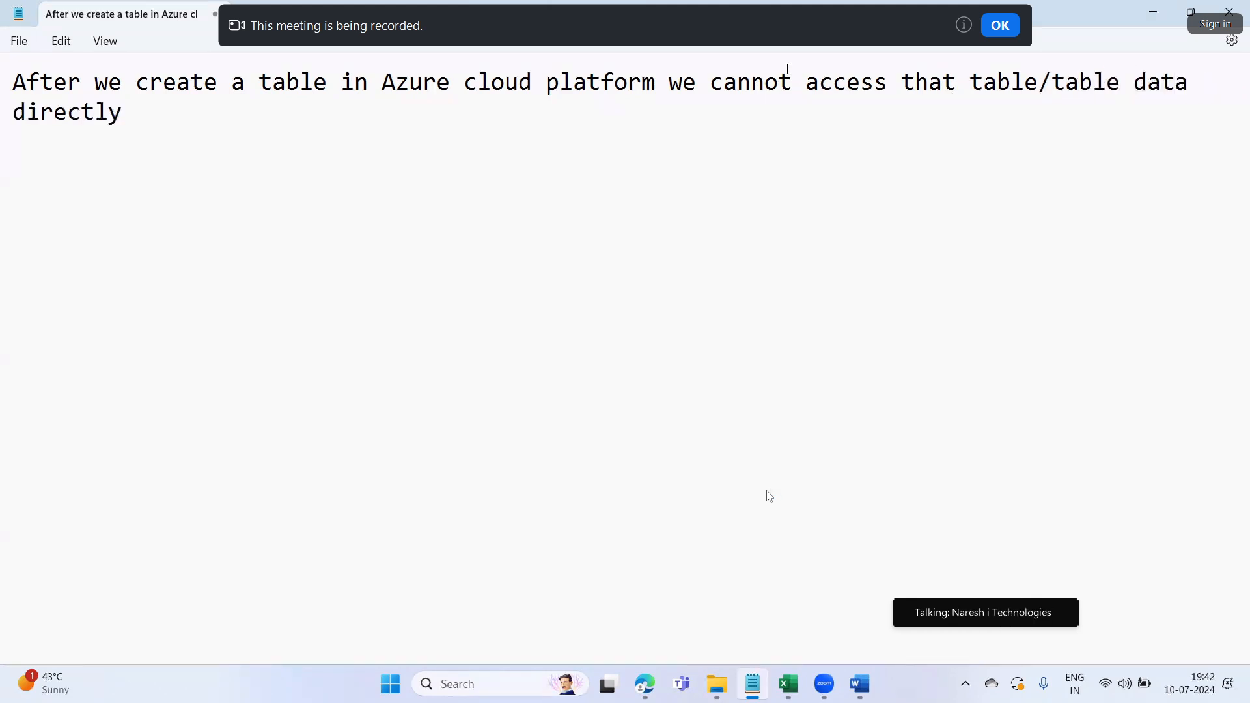
click(136, 118)
text(...to)
Add that accessing table data requires ASE, which is free of cost, and highlight that part
key(BackSpace)
key(BackSpace)
key(BackSpace)
text(To access the dat)
key(BackSpace)
key(BackSpace)
key(BackSpace)
text(table)
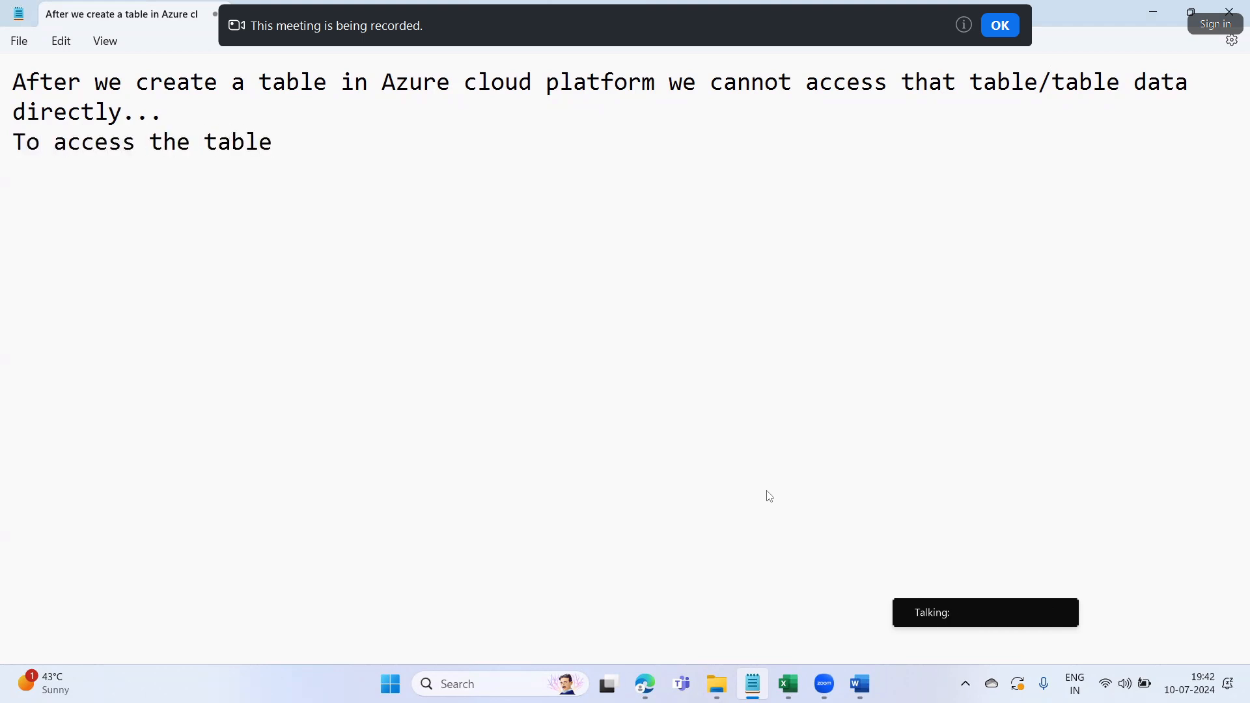
text(/table data we have to)
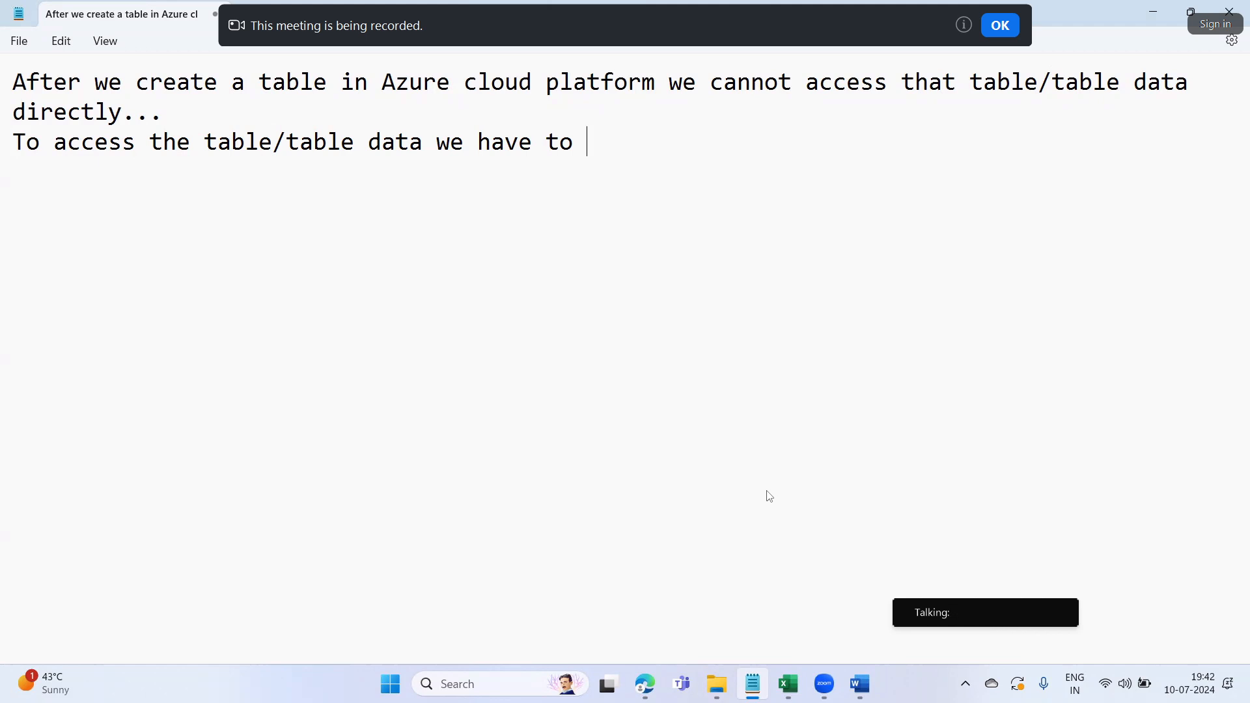
text( use AS)
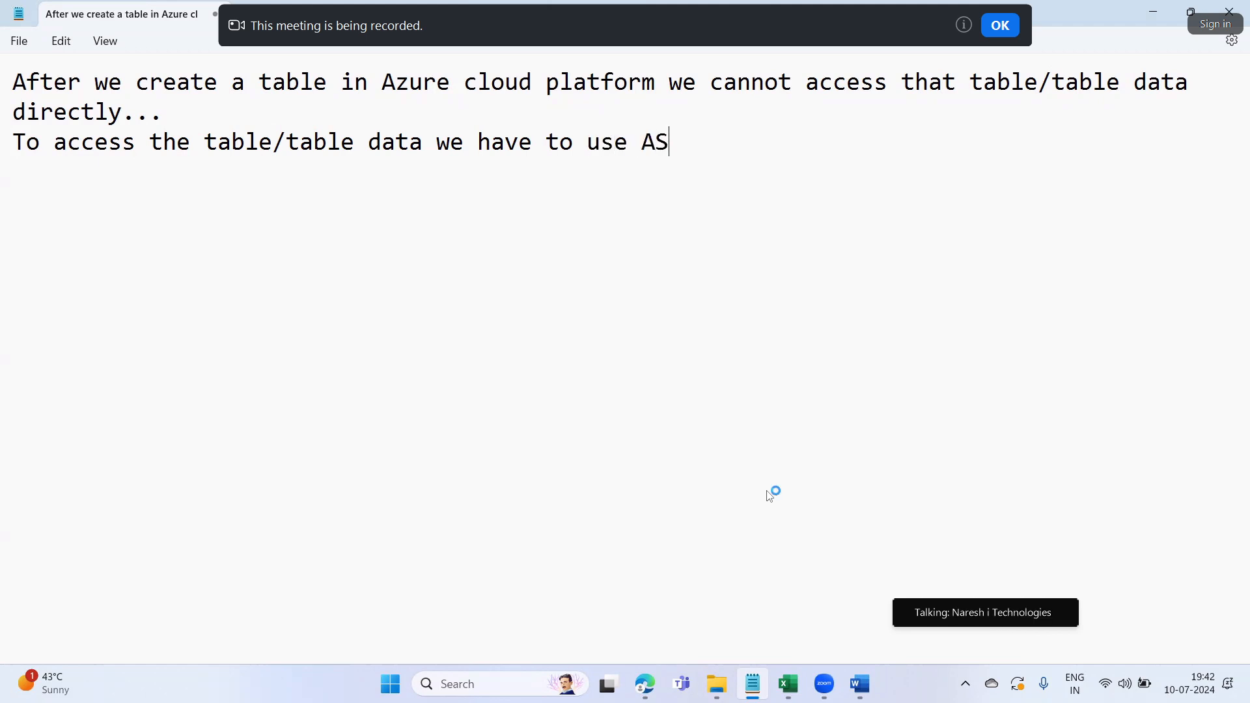
text(E(this software is of free of cost))
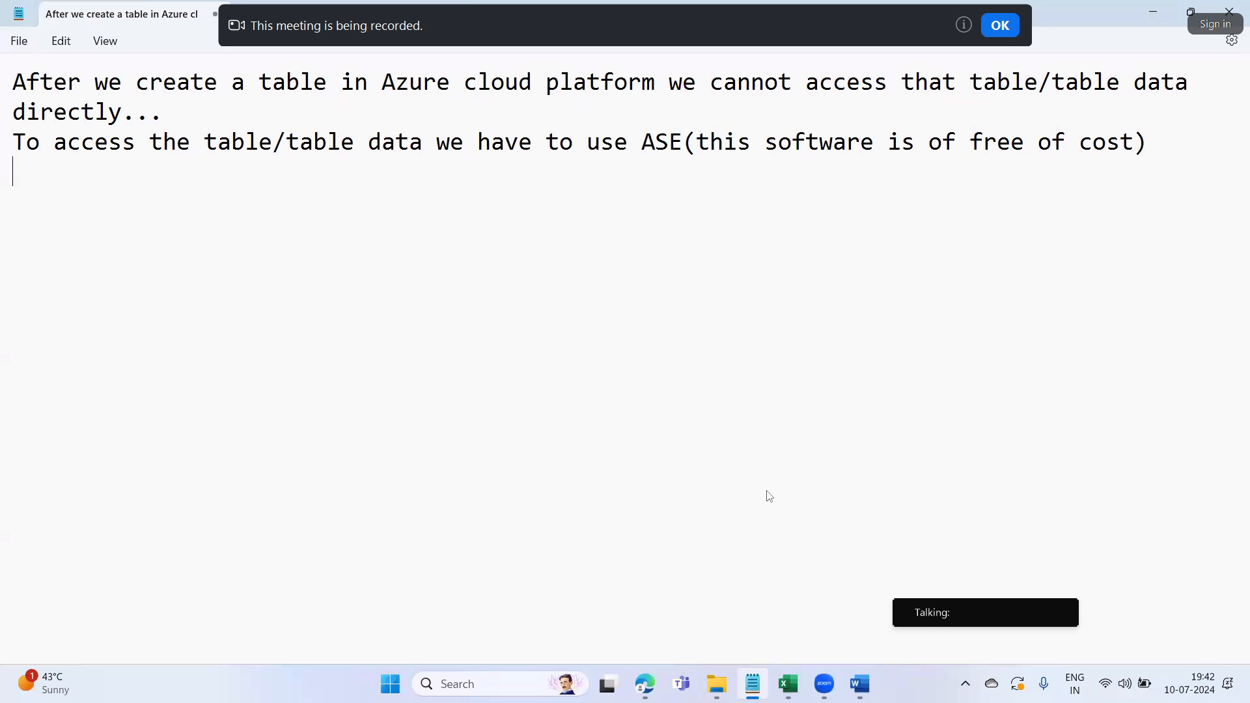
drag(709, 144, 1135, 143)
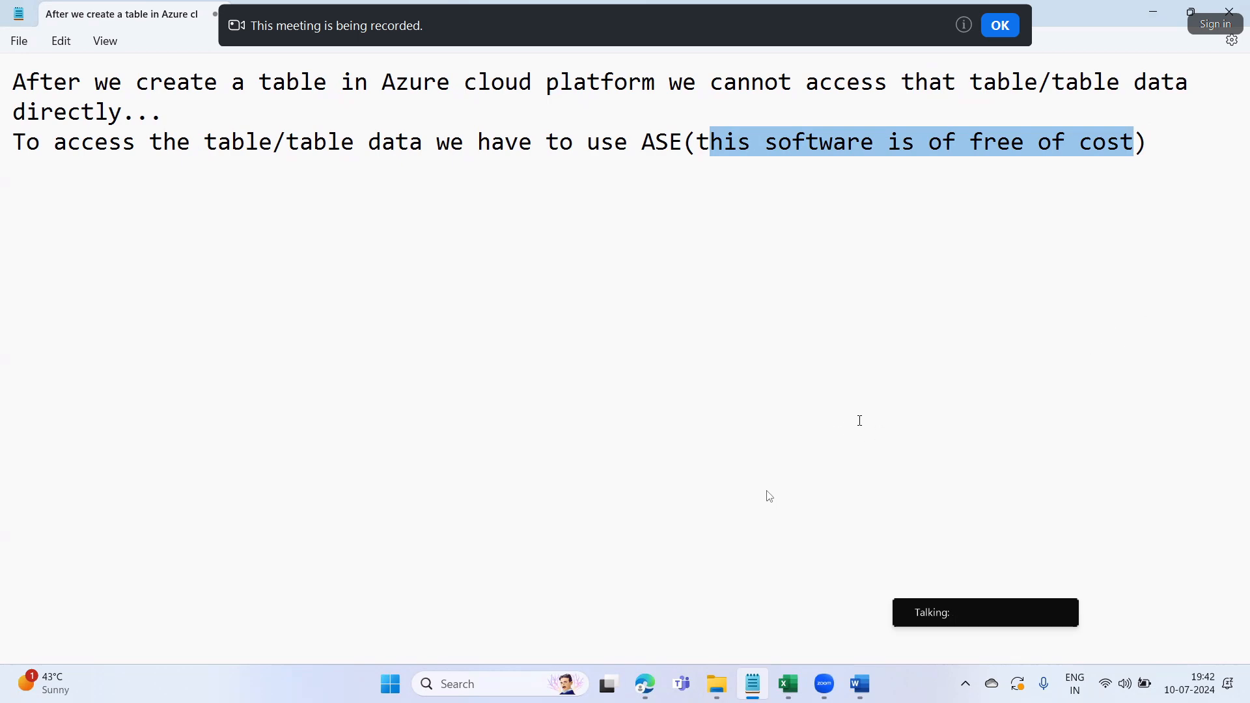
click(647, 689)
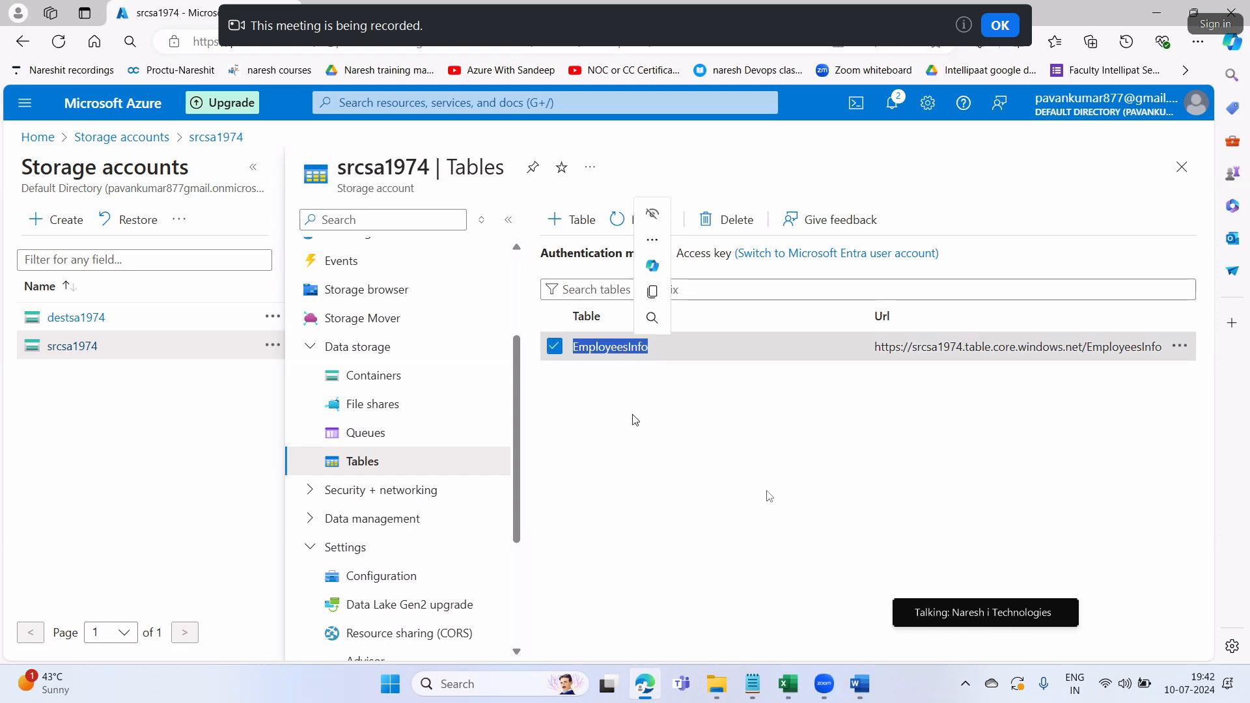
Select the EmployeesInfo table row, then launch Microsoft Azure Storage Explorer from Windows search
double_click(597, 351)
click(623, 390)
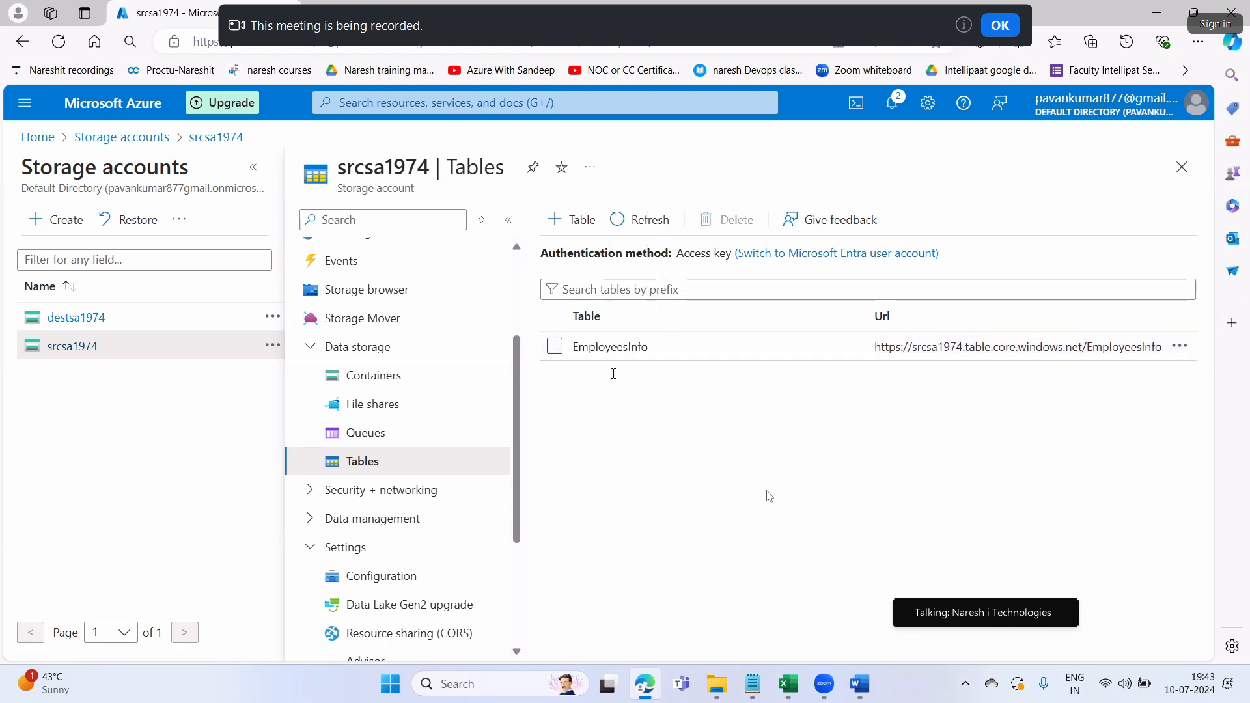
click(609, 346)
click(555, 346)
click(437, 686)
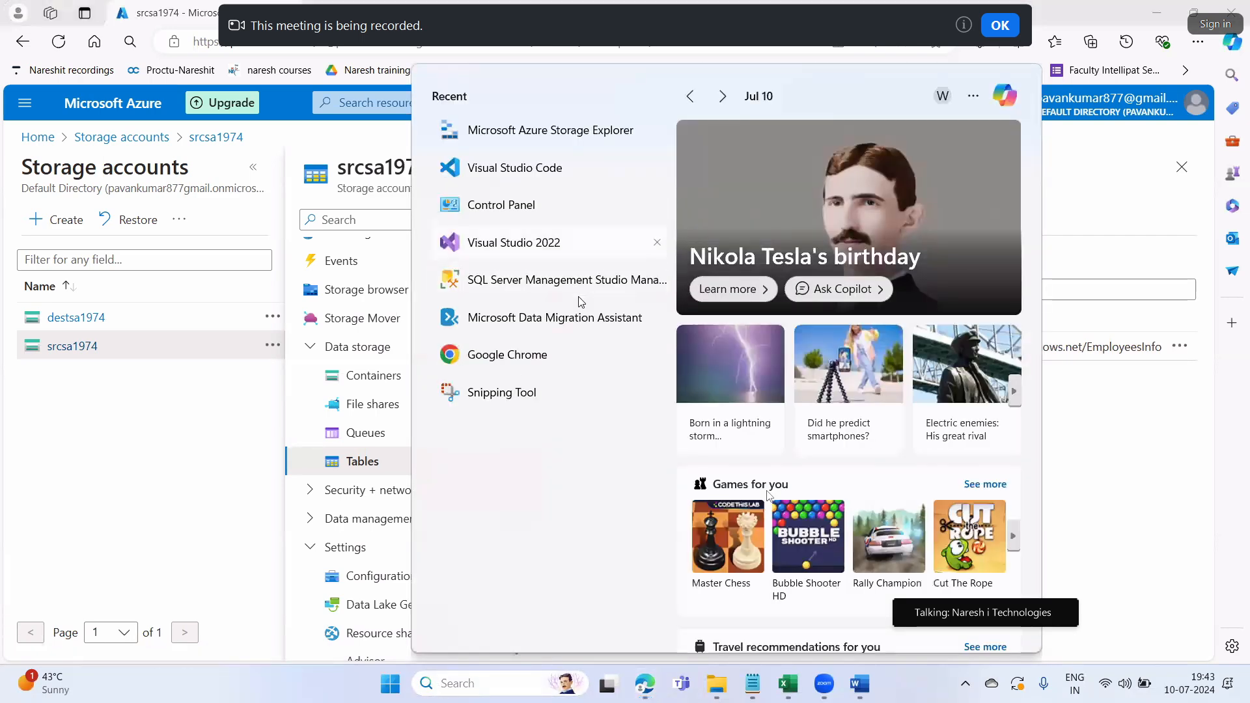
click(581, 144)
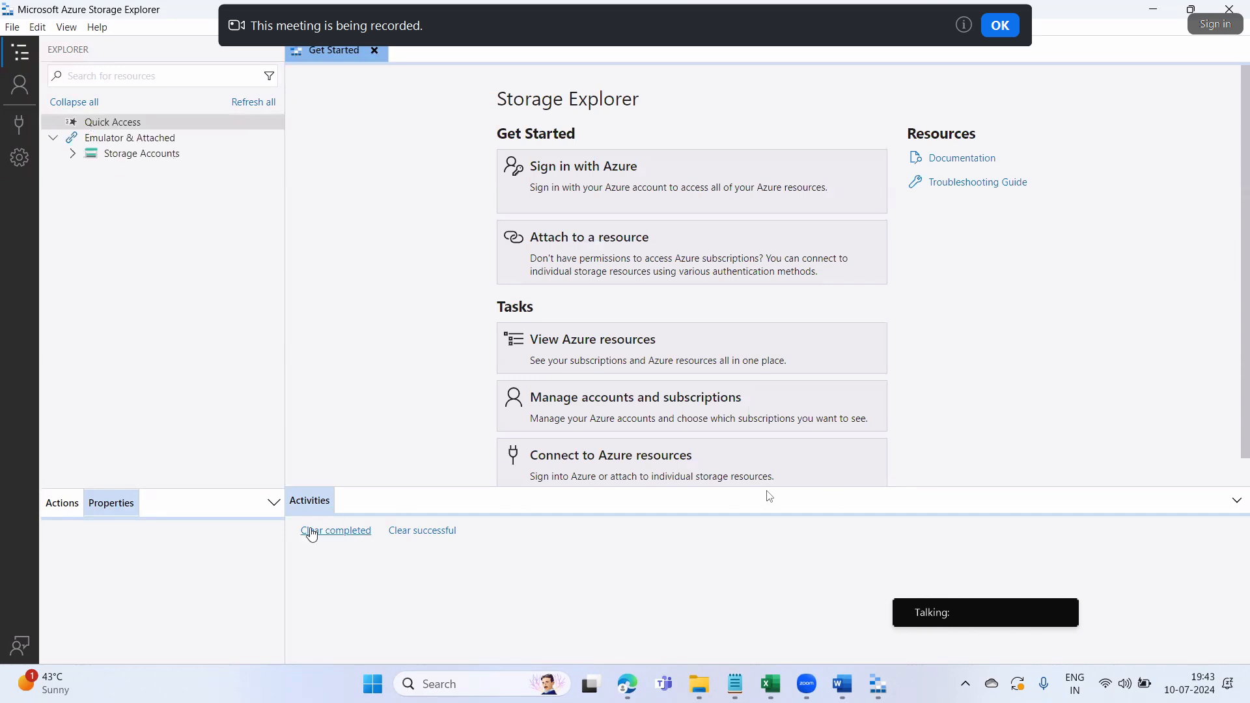
Attempt connecting through an Azure subscription sign-in with the first listed account, then cancel it
click(28, 125)
click(324, 235)
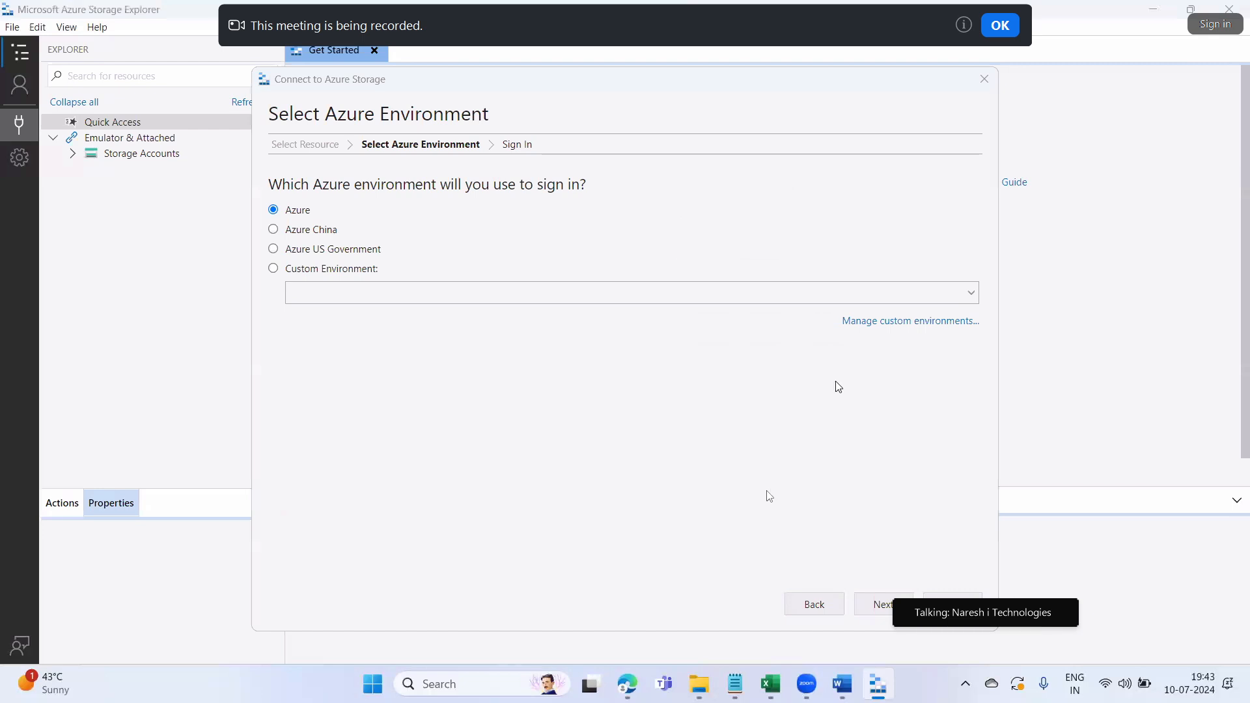
click(885, 607)
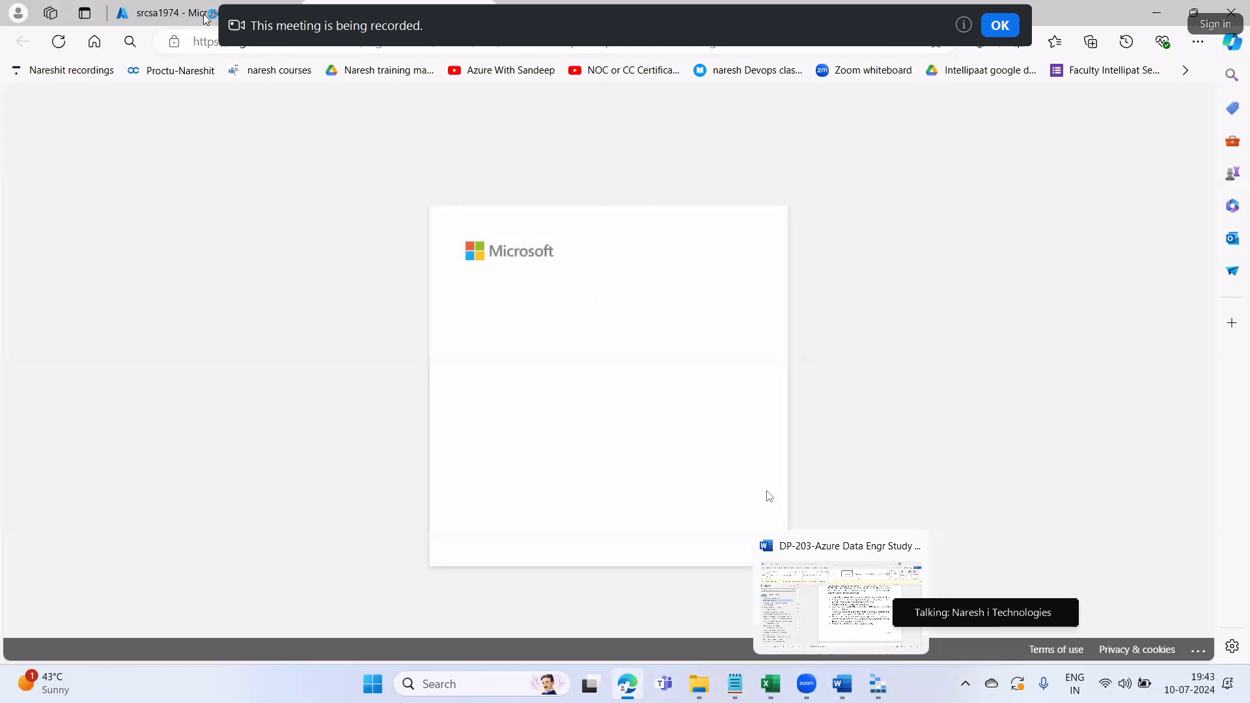
click(204, 12)
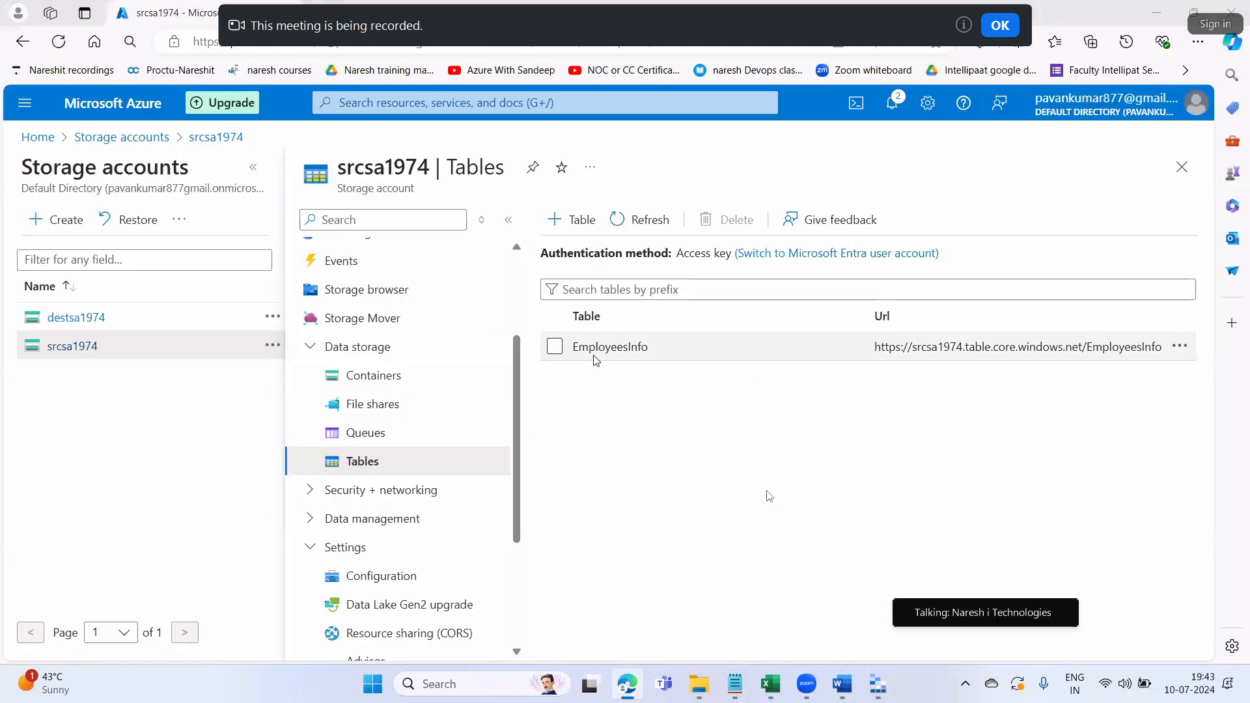
click(1197, 105)
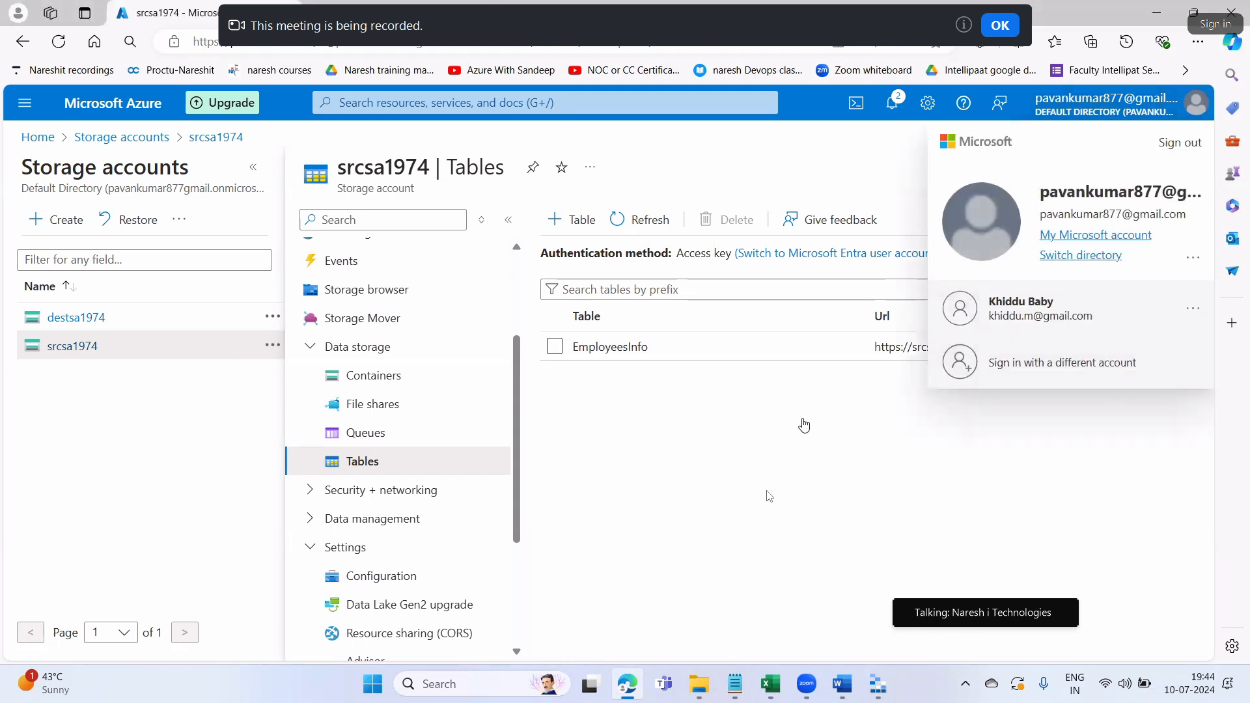
click(467, 6)
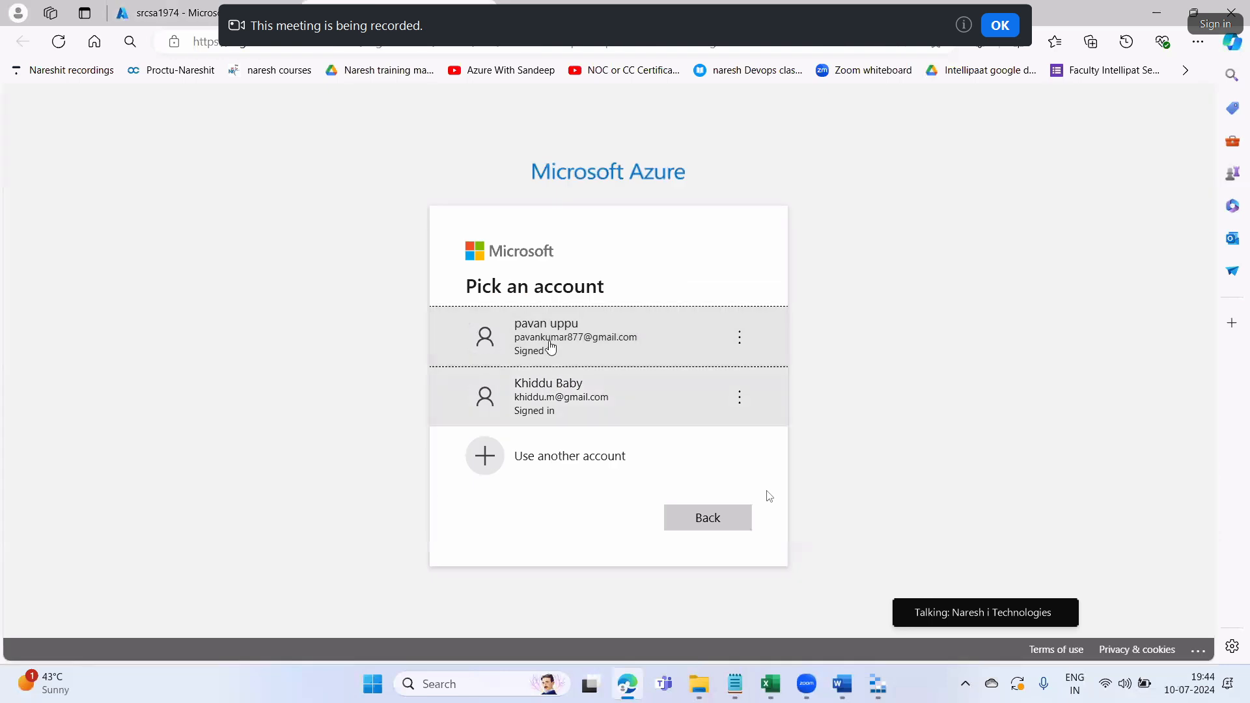
click(567, 343)
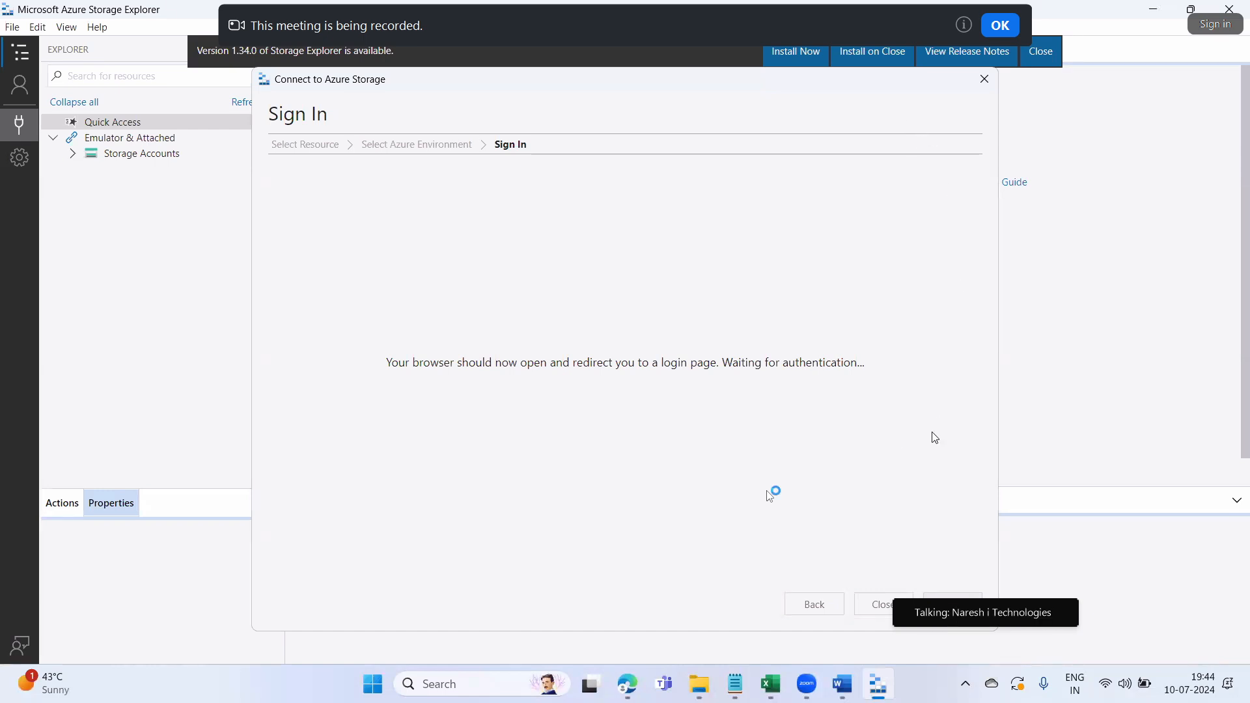
click(984, 79)
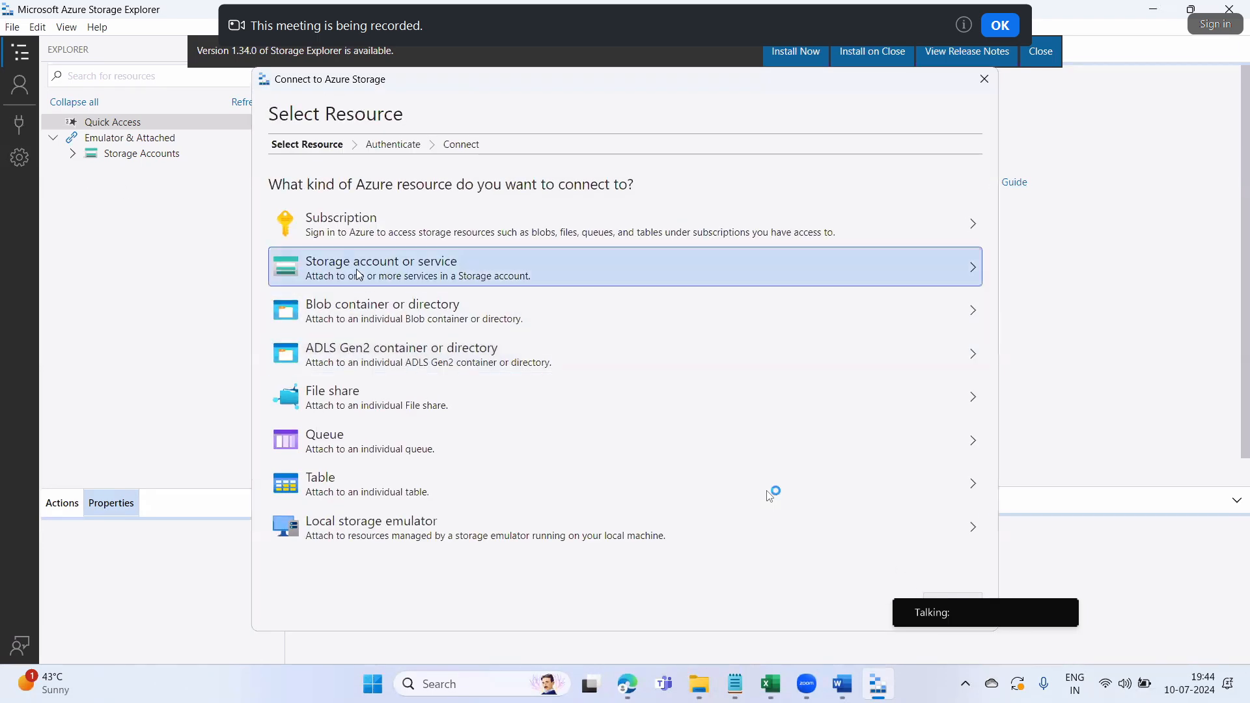
Choose to attach a storage account using account name and key, and advance to connection details
click(362, 264)
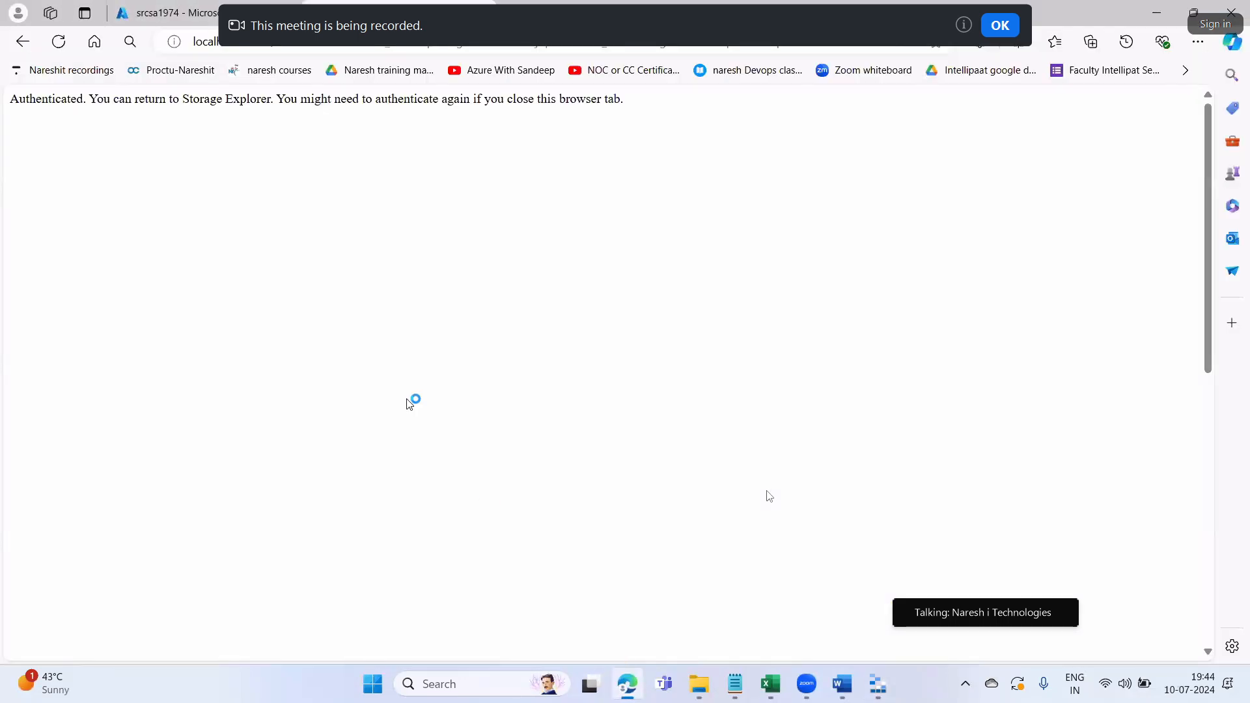
click(223, 6)
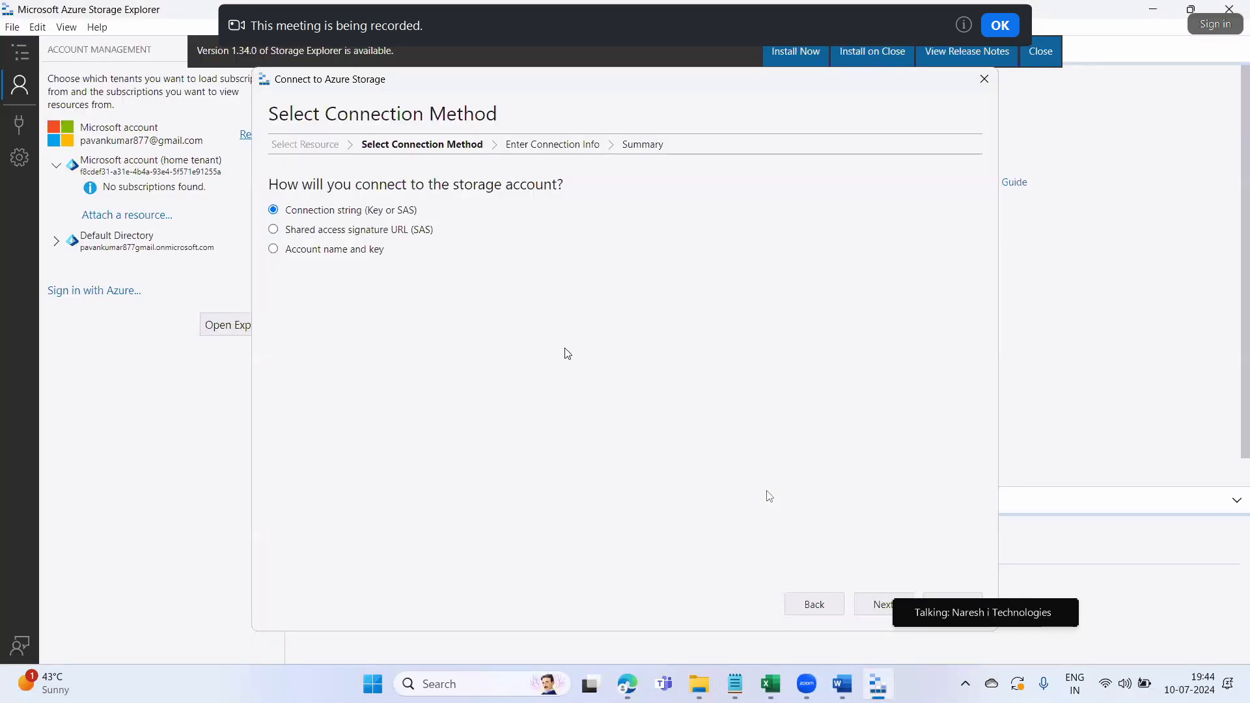
click(300, 251)
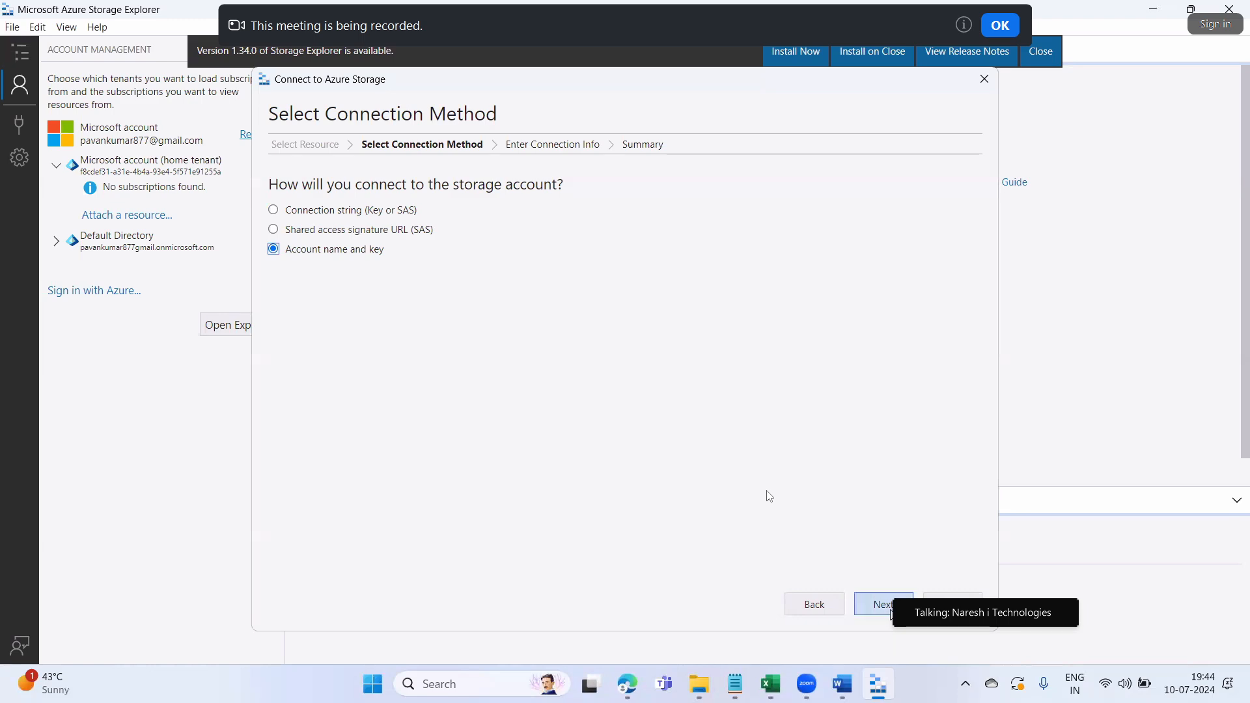
click(885, 609)
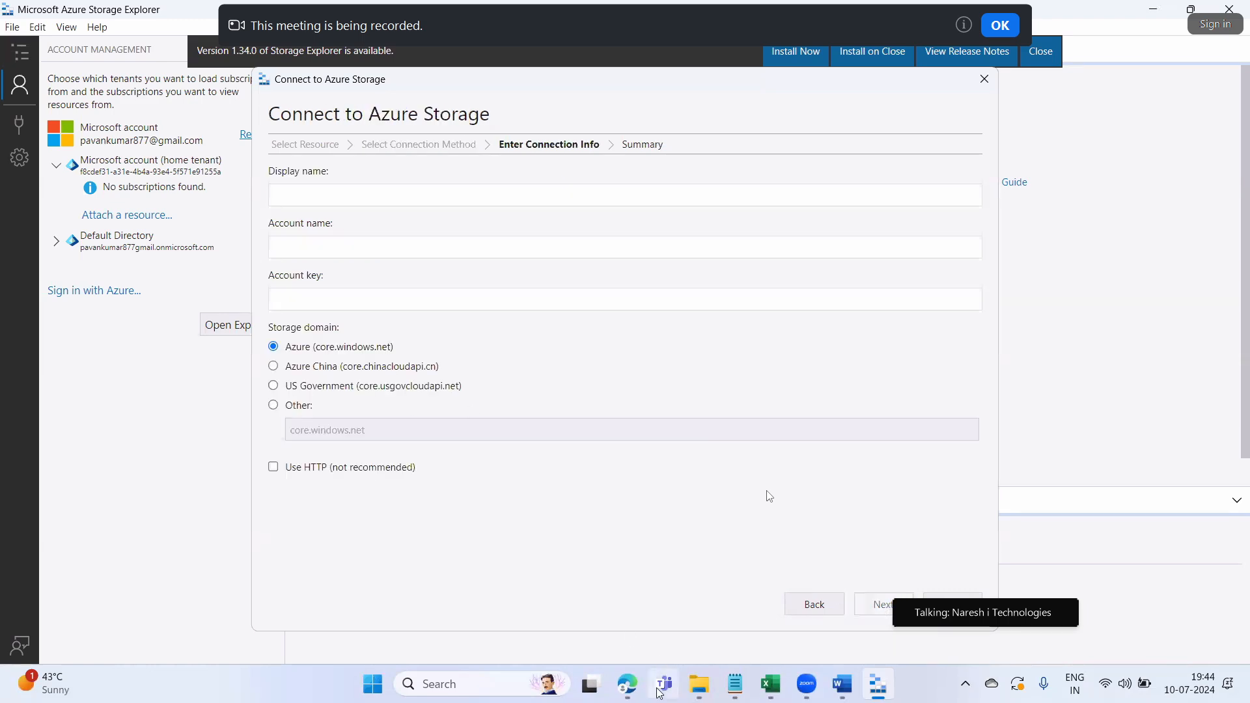
Find and open the srcsa1974 Access keys page through the resource menu search 'acess'
mouse_move(629, 684)
click(661, 639)
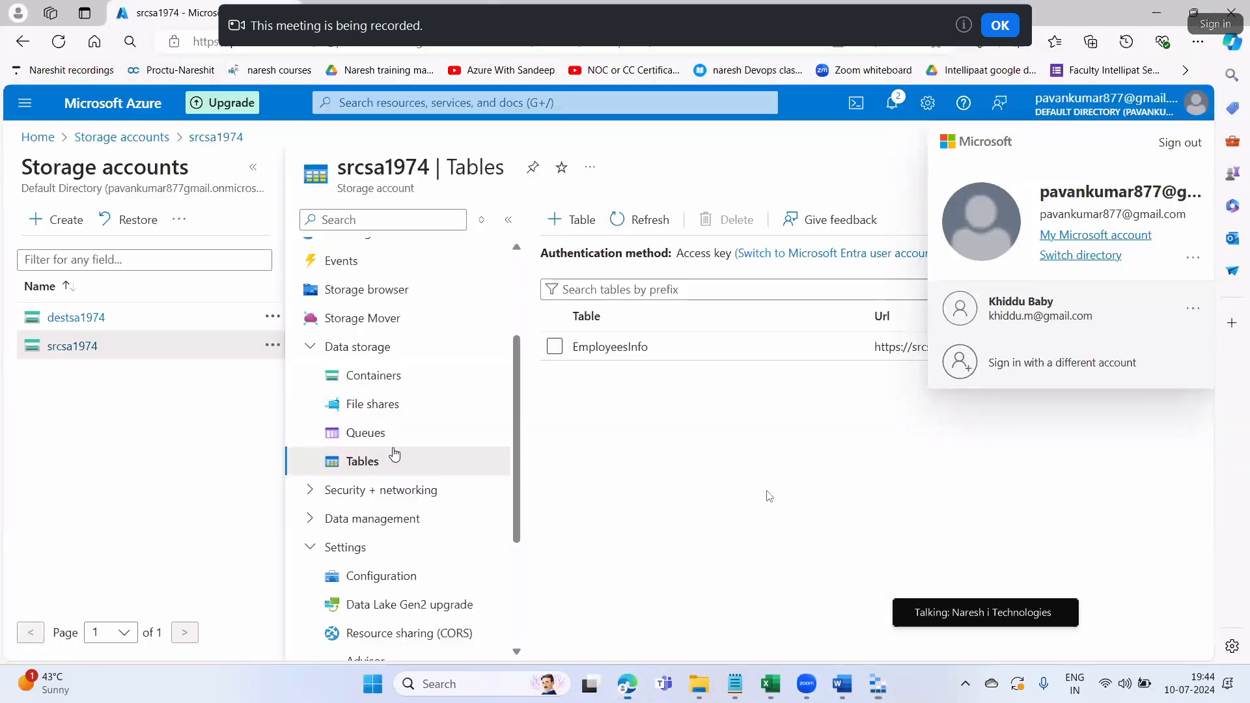
scroll(404, 476, up, 3)
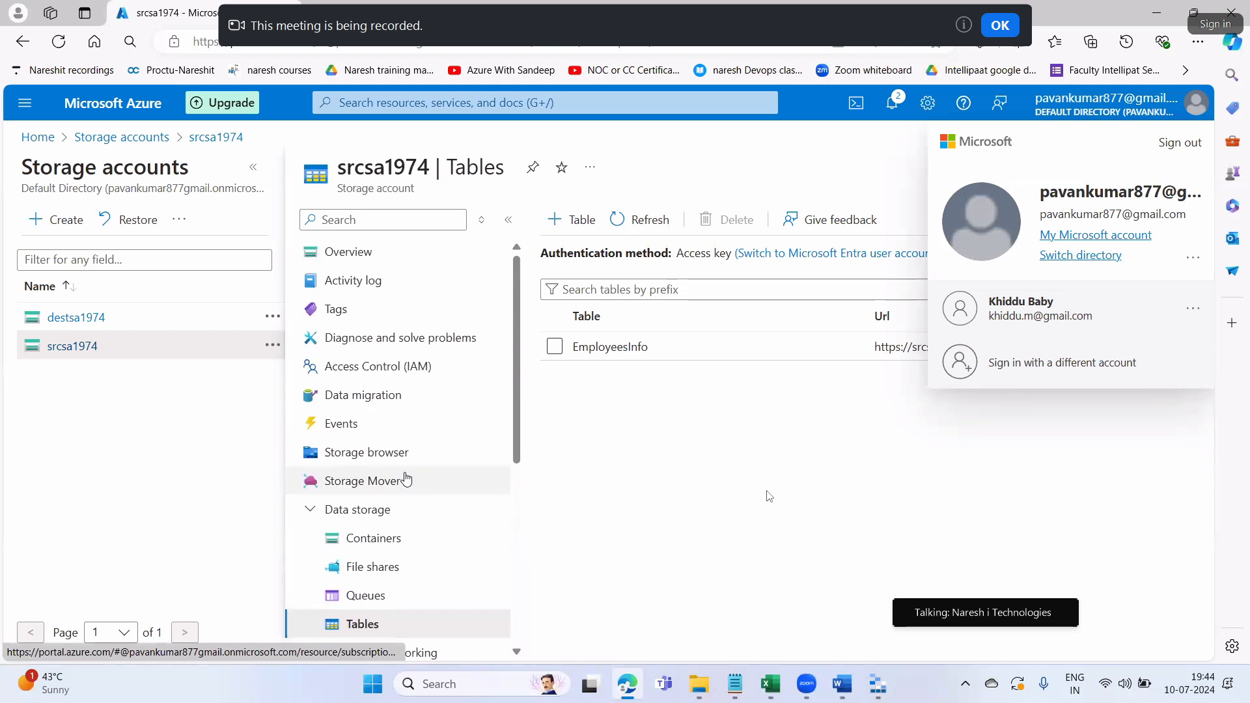
click(355, 221)
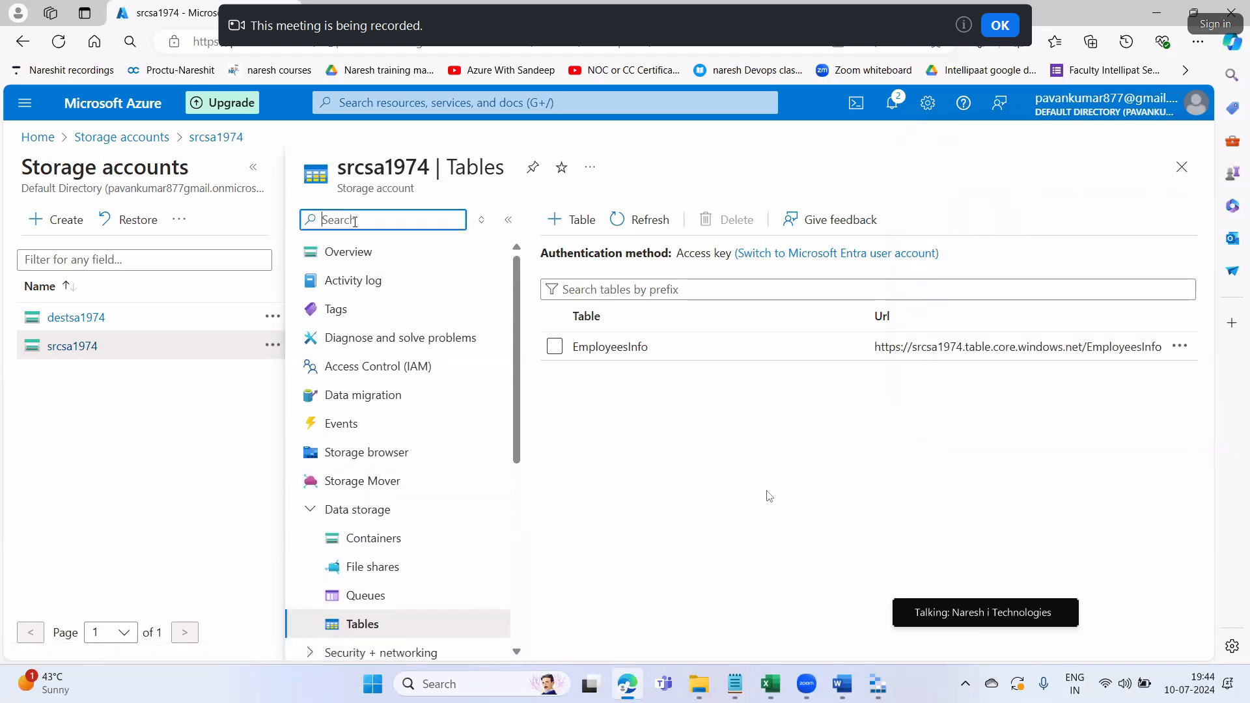
text(acess)
click(405, 309)
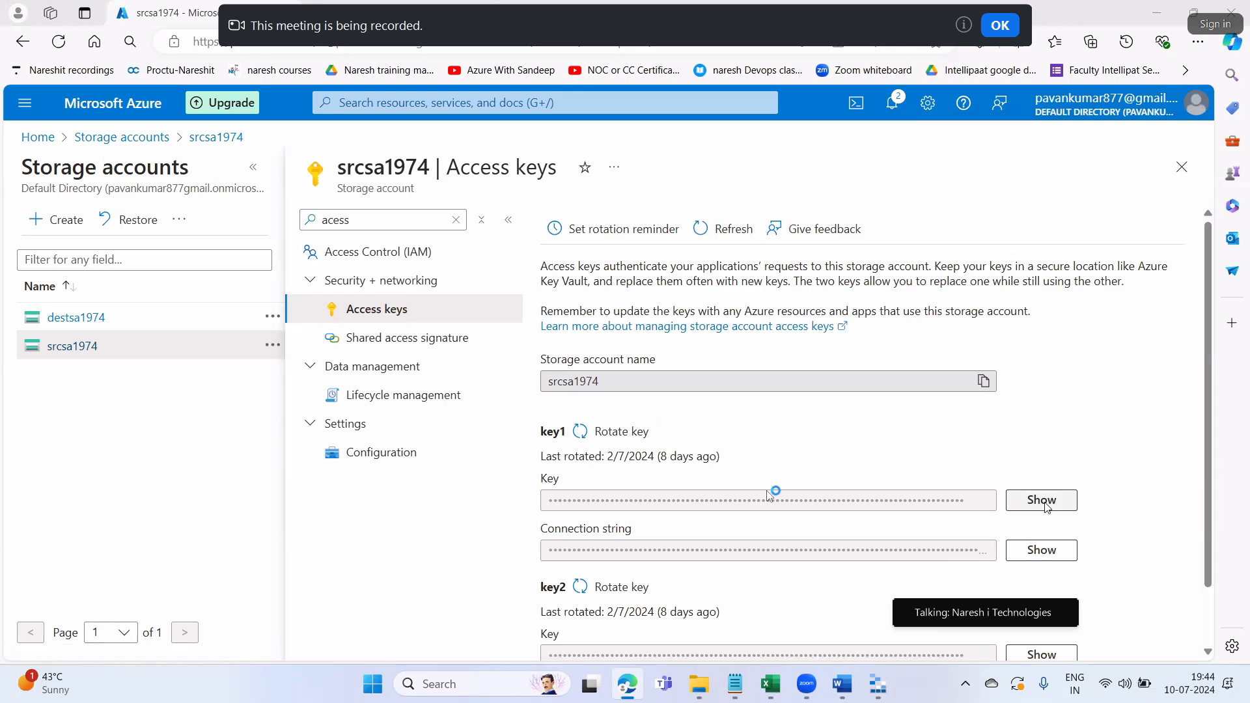
click(1042, 501)
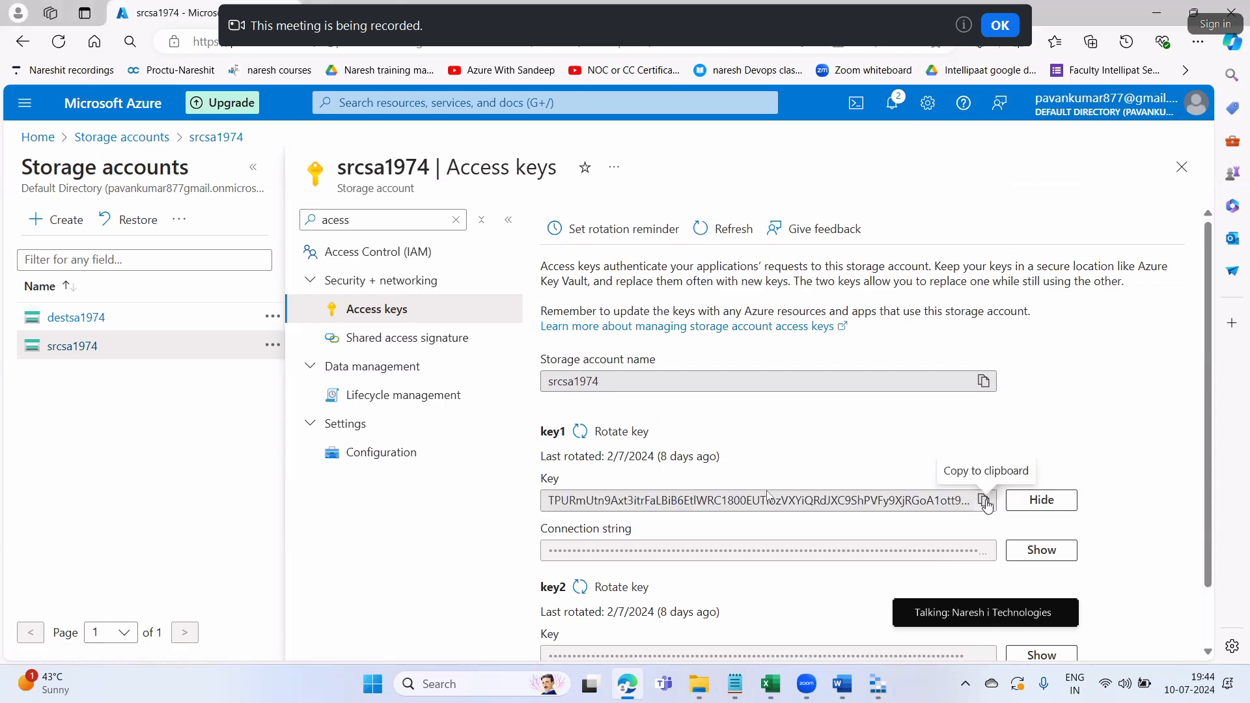
click(985, 501)
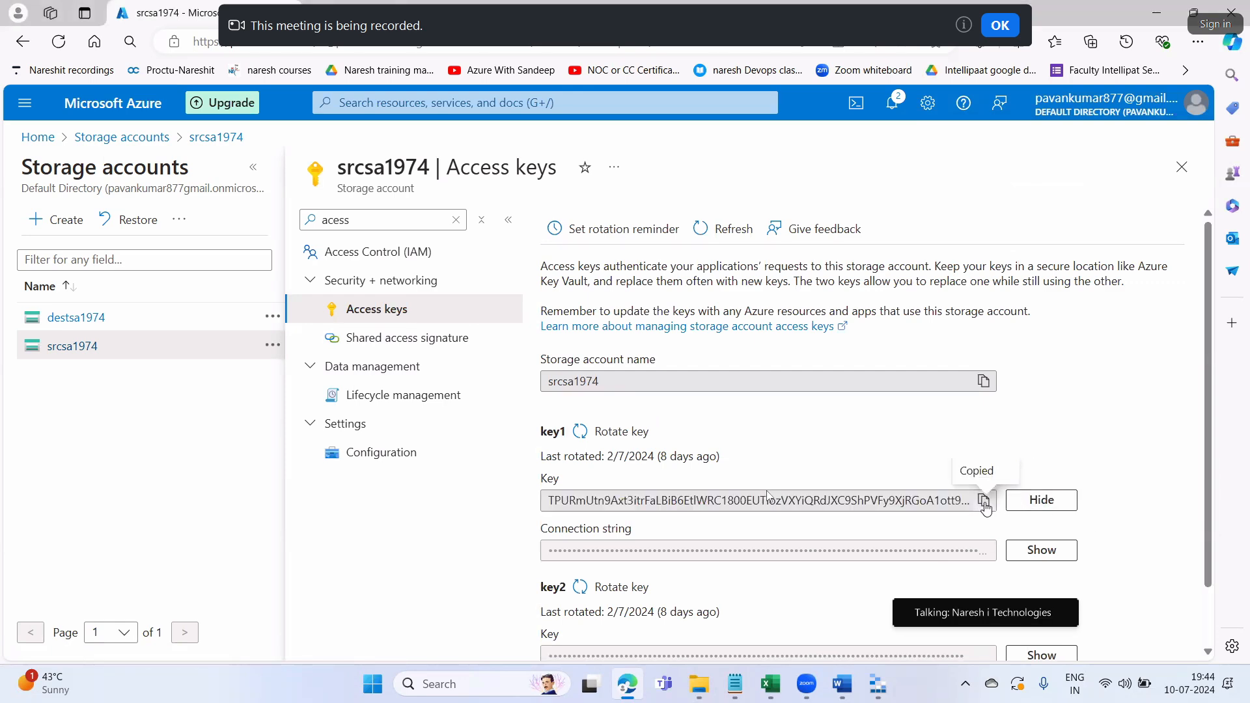
click(878, 683)
click(311, 304)
Paste key1, enter srcsa1974 as account name and display name, and connect
key(ctrl+v)
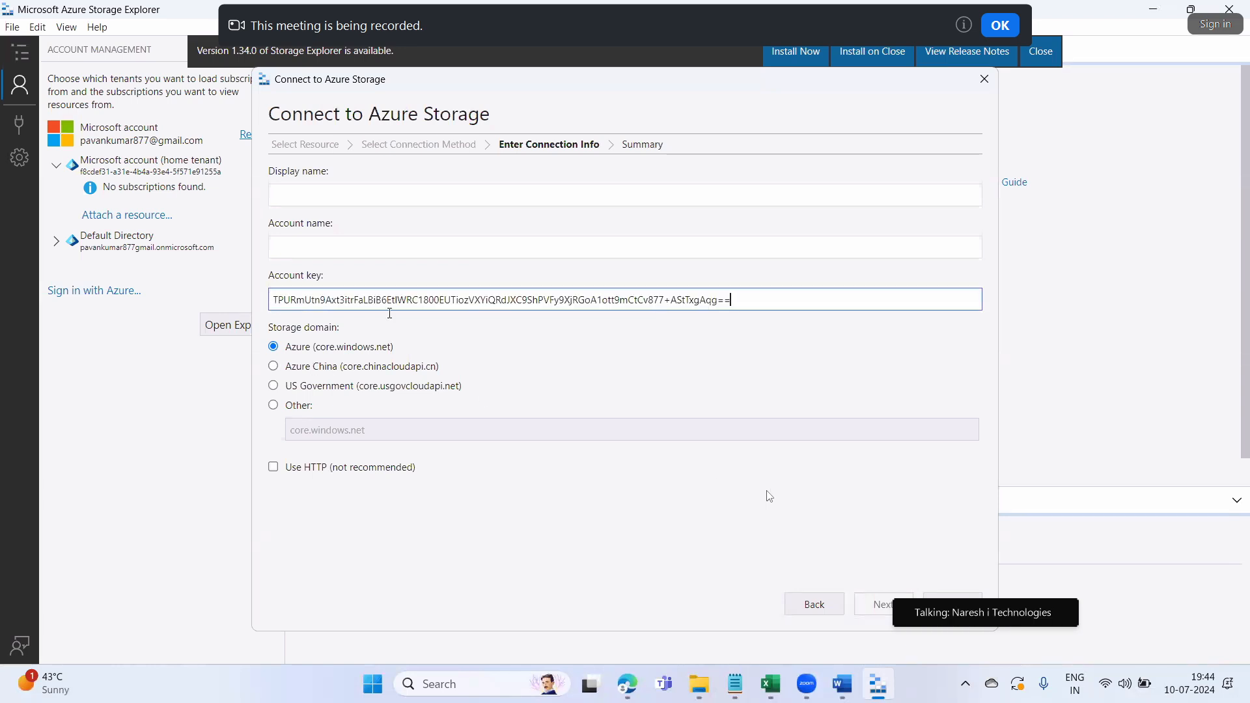
click(393, 248)
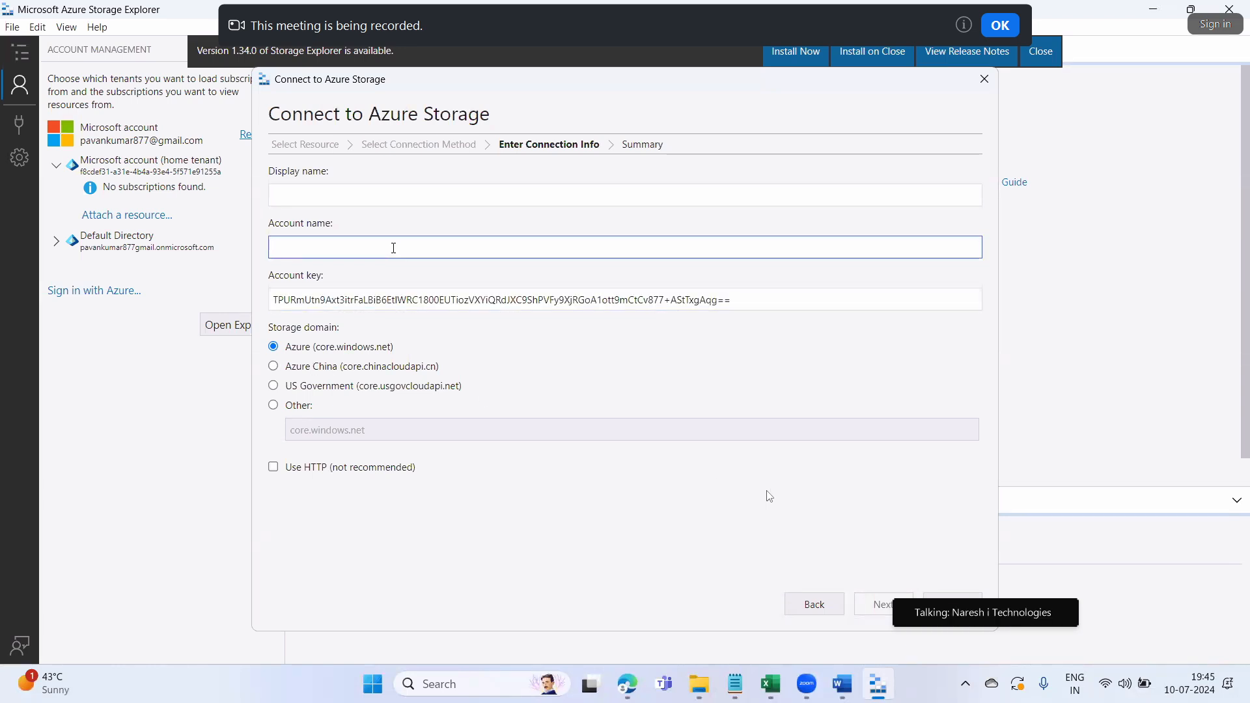
key(alt+Tab)
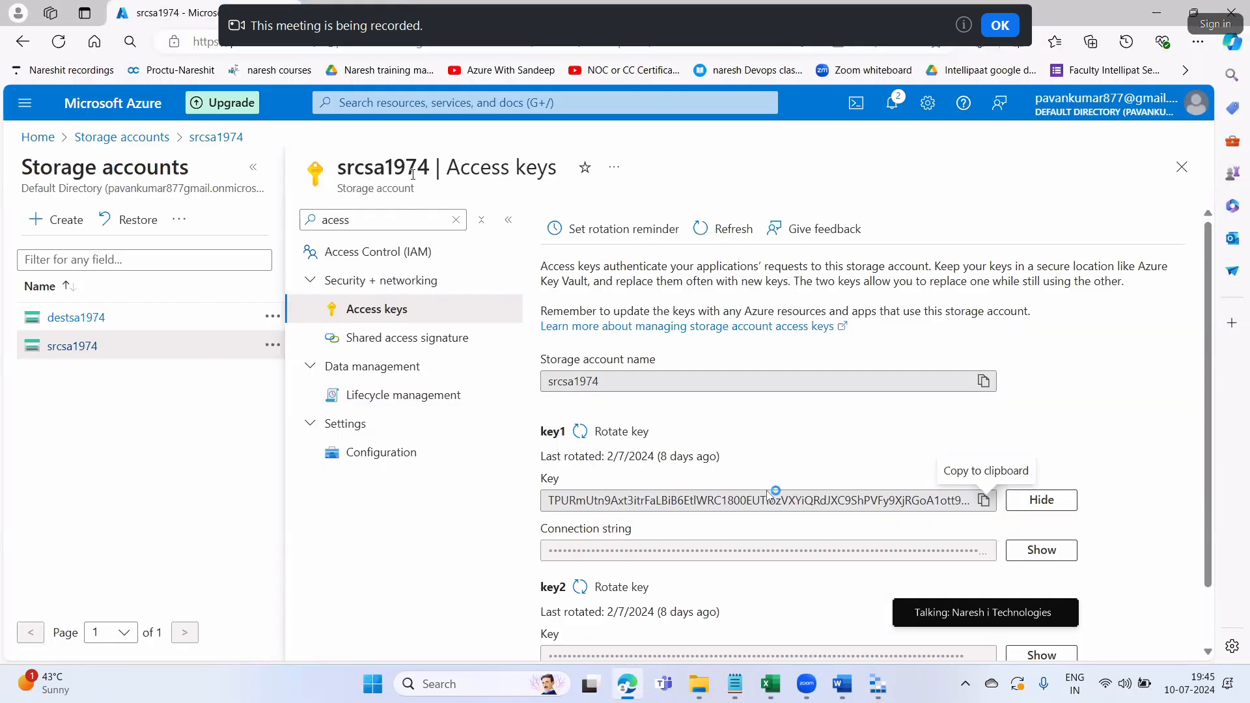
key(alt+Tab)
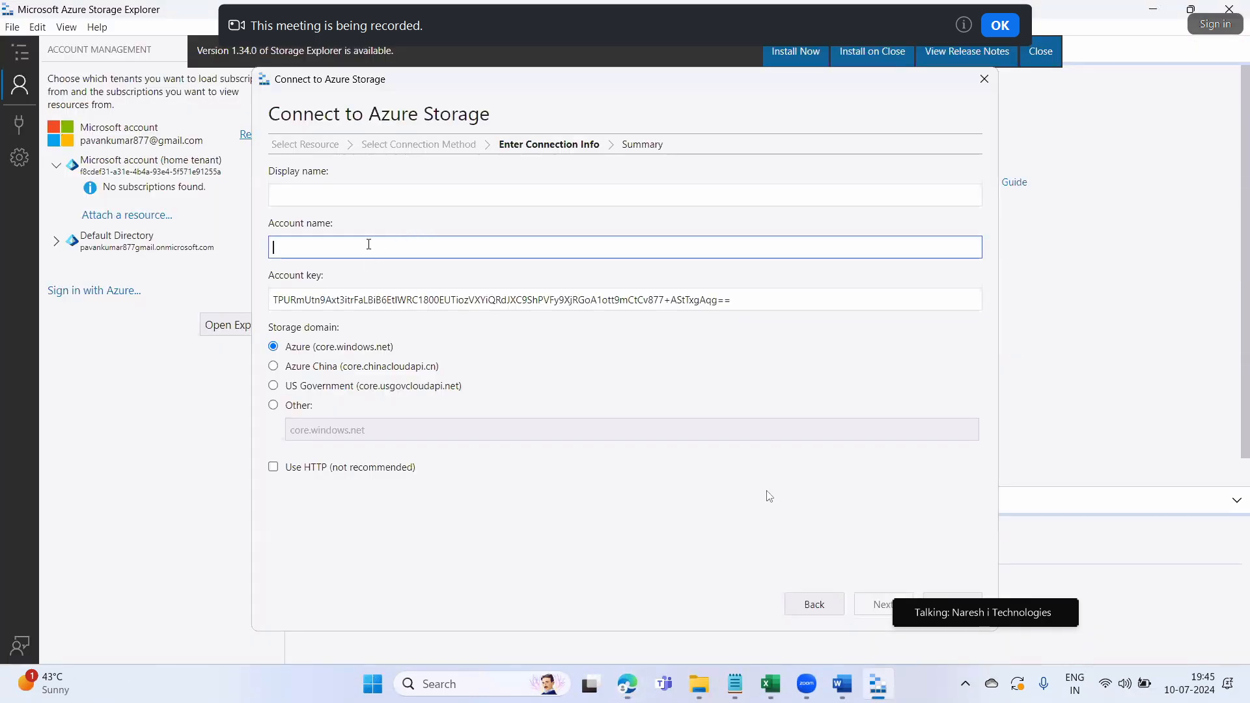
text(srcsa)
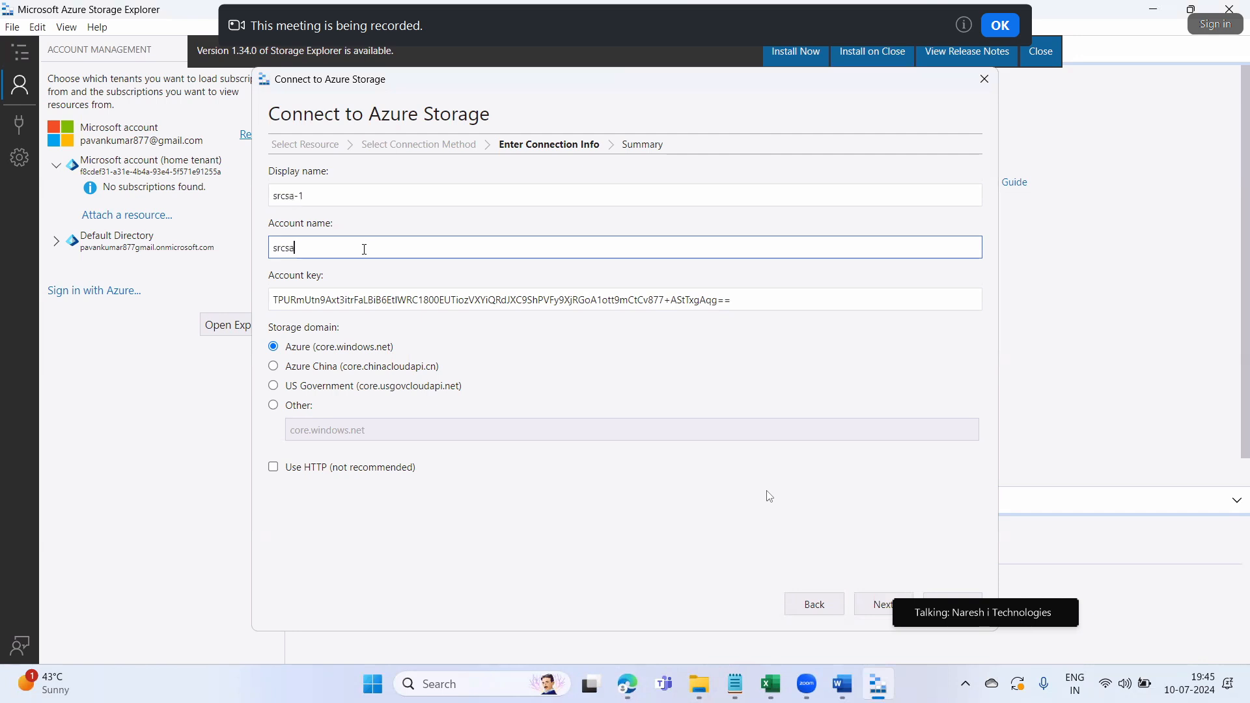
text(19)
click(347, 194)
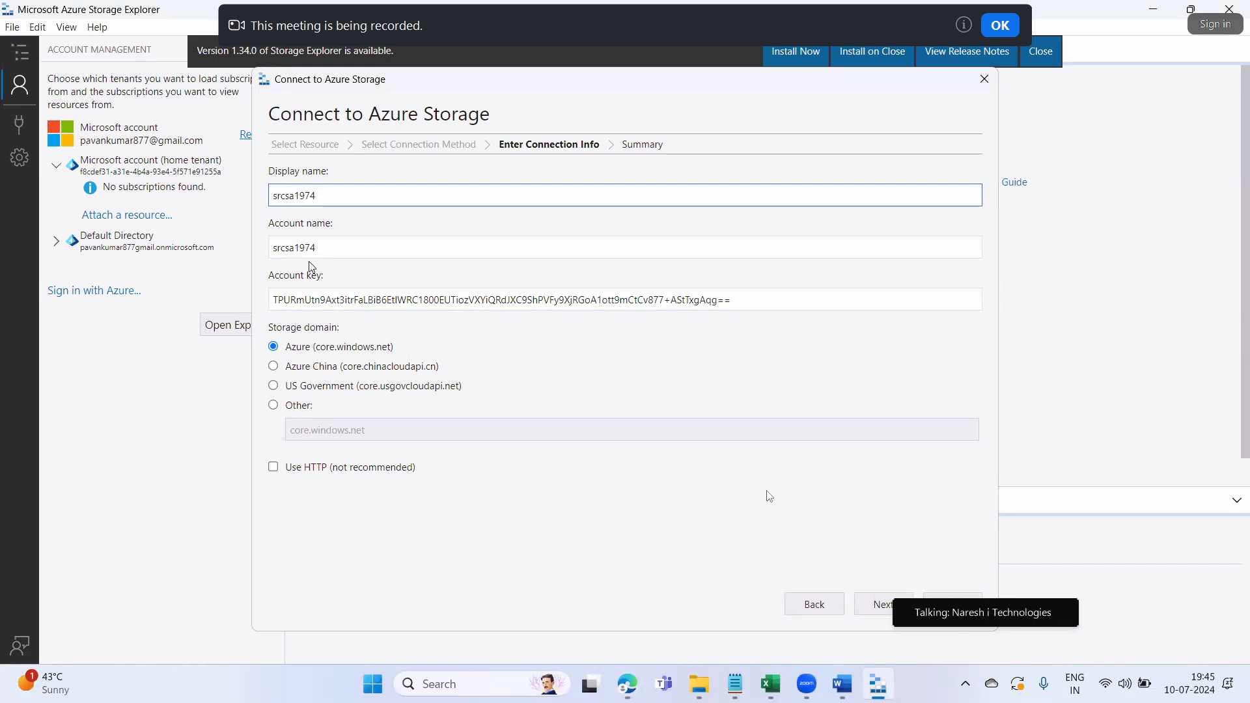
click(863, 611)
click(864, 611)
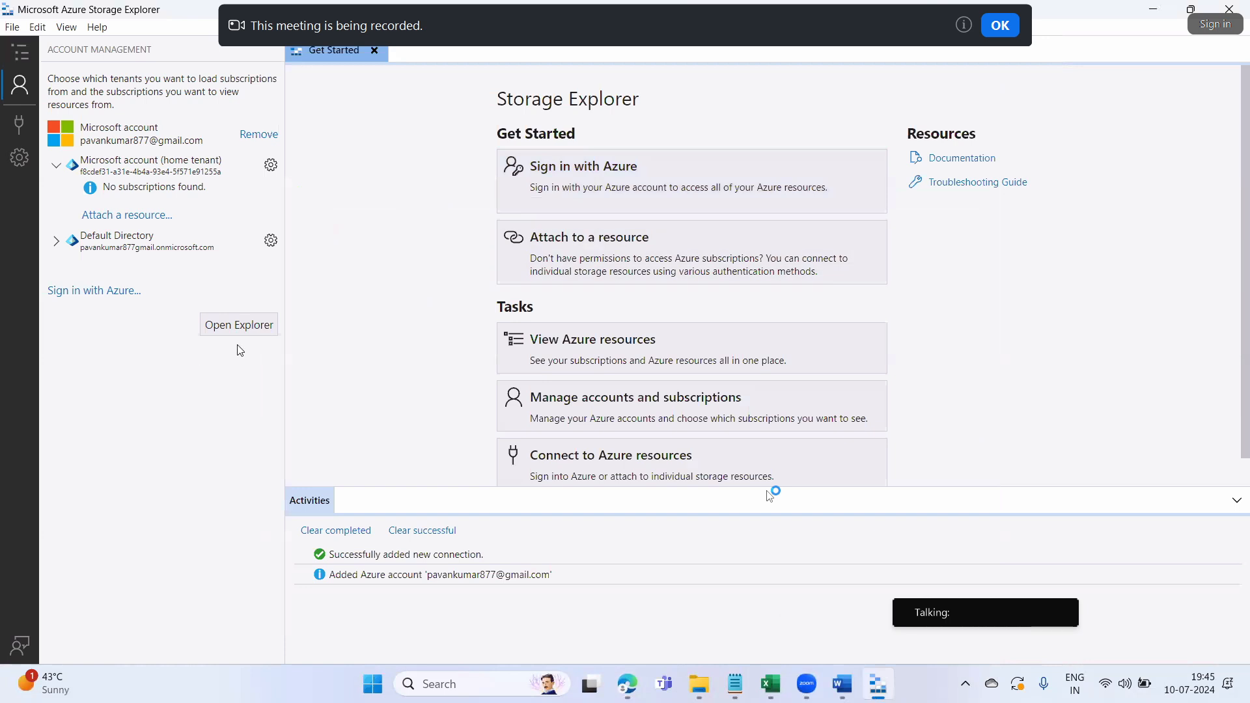
Expand srcsa1974 (Key) Tables, close the extra tabs, and open the EmployeesInfo table
click(258, 326)
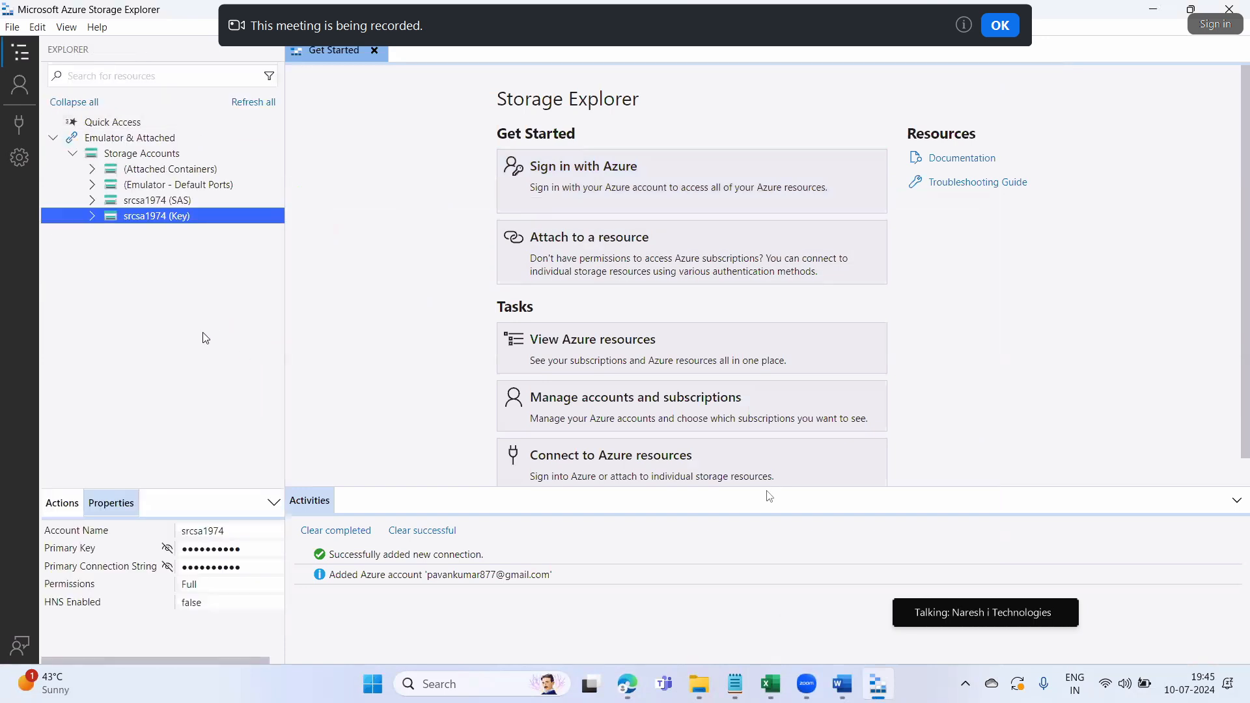
double_click(153, 218)
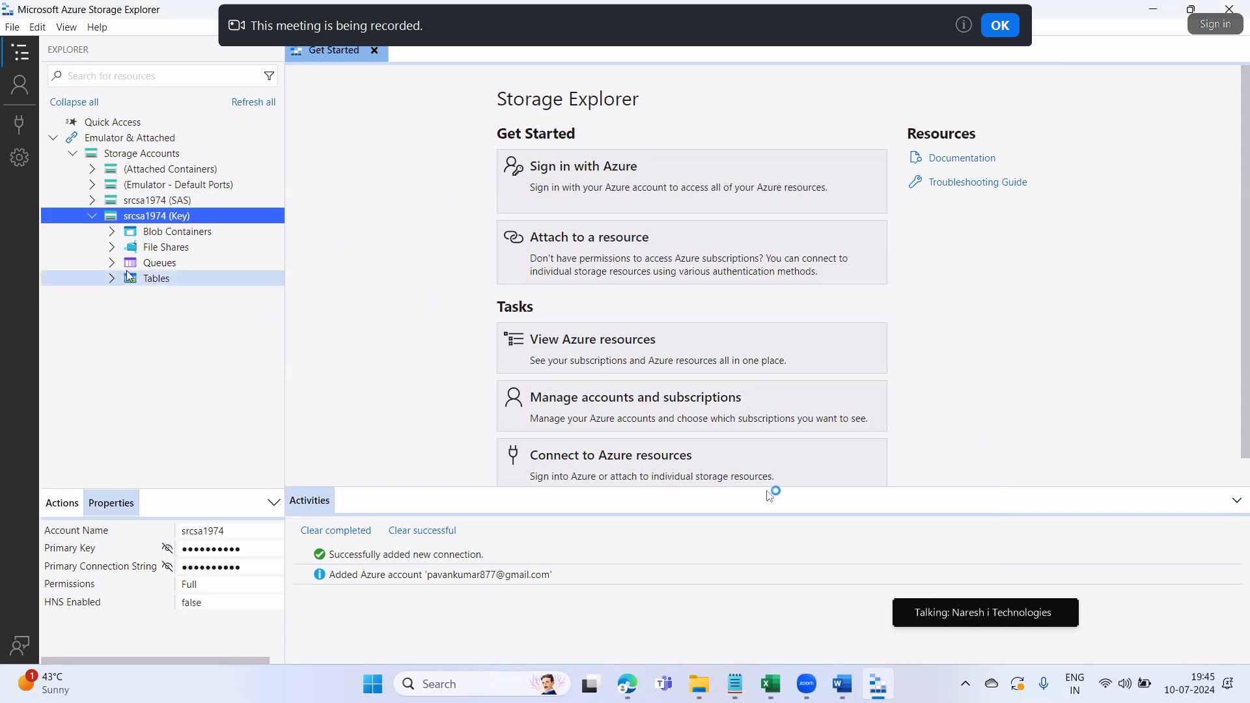
double_click(156, 279)
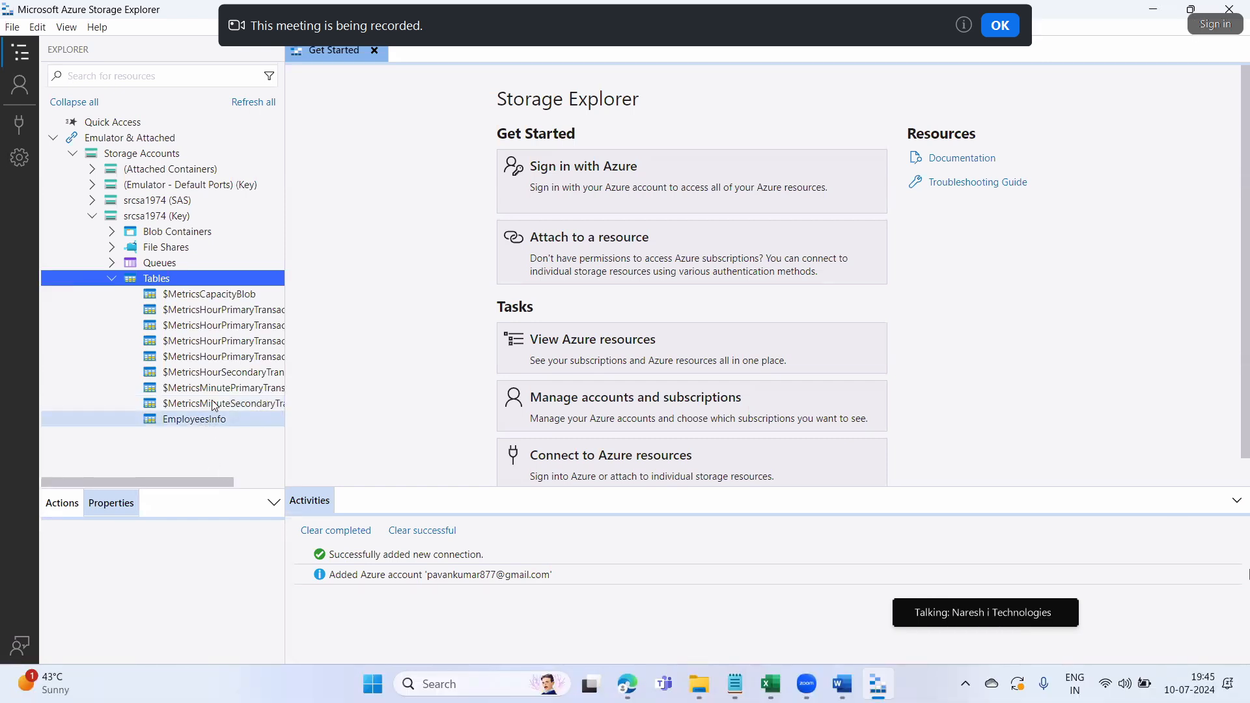
double_click(220, 357)
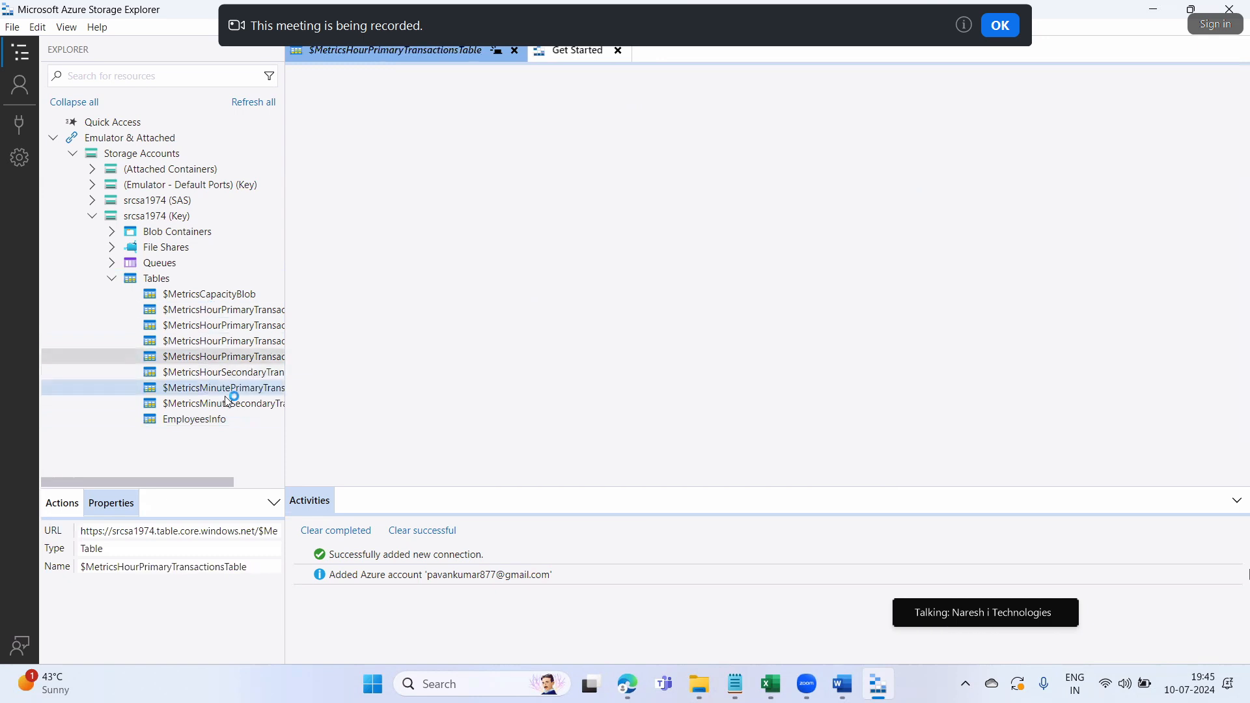
click(238, 310)
middle_click(409, 52)
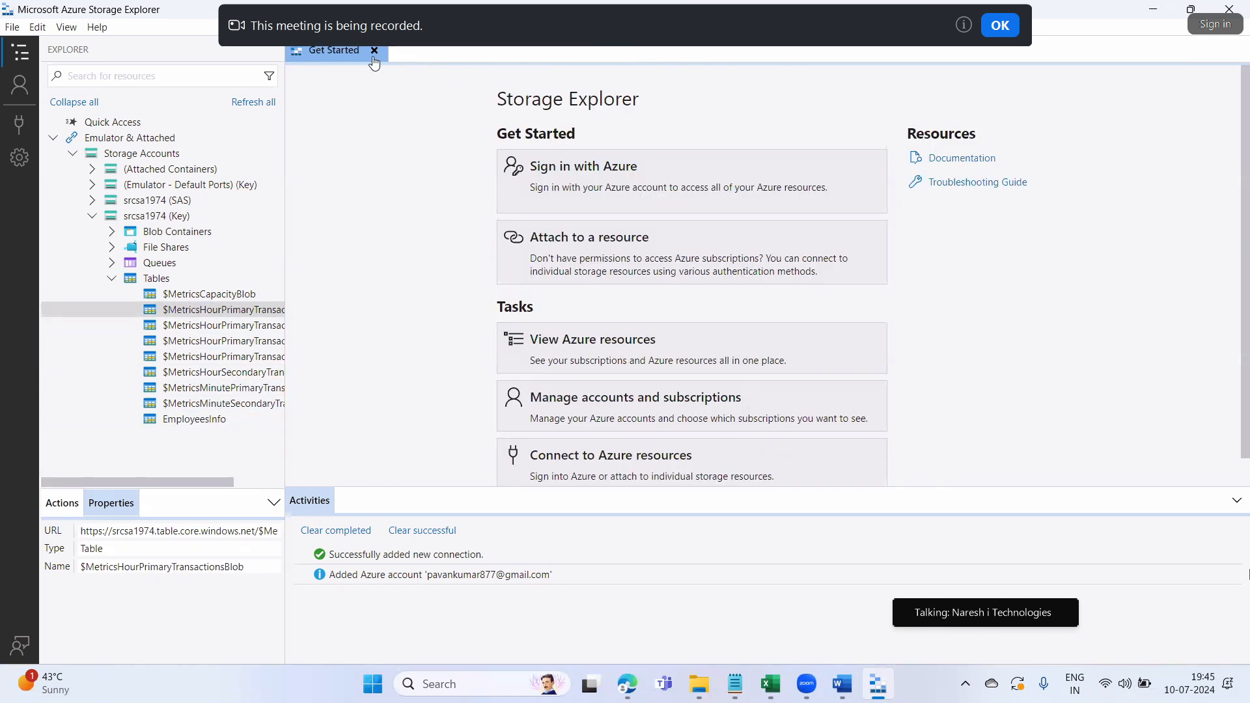
click(380, 50)
click(198, 422)
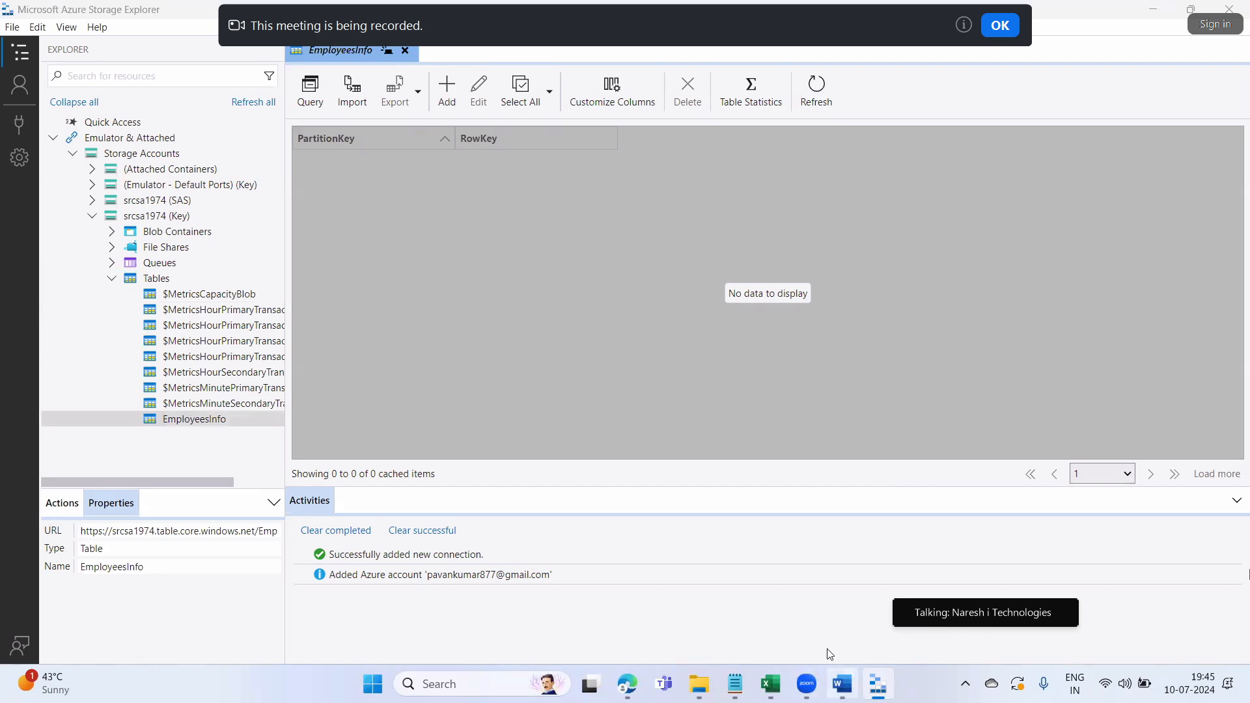
Highlight the Step 1 sentence in the Word table storage notes
key(alt+Tab)
scroll(762, 440, down, 6)
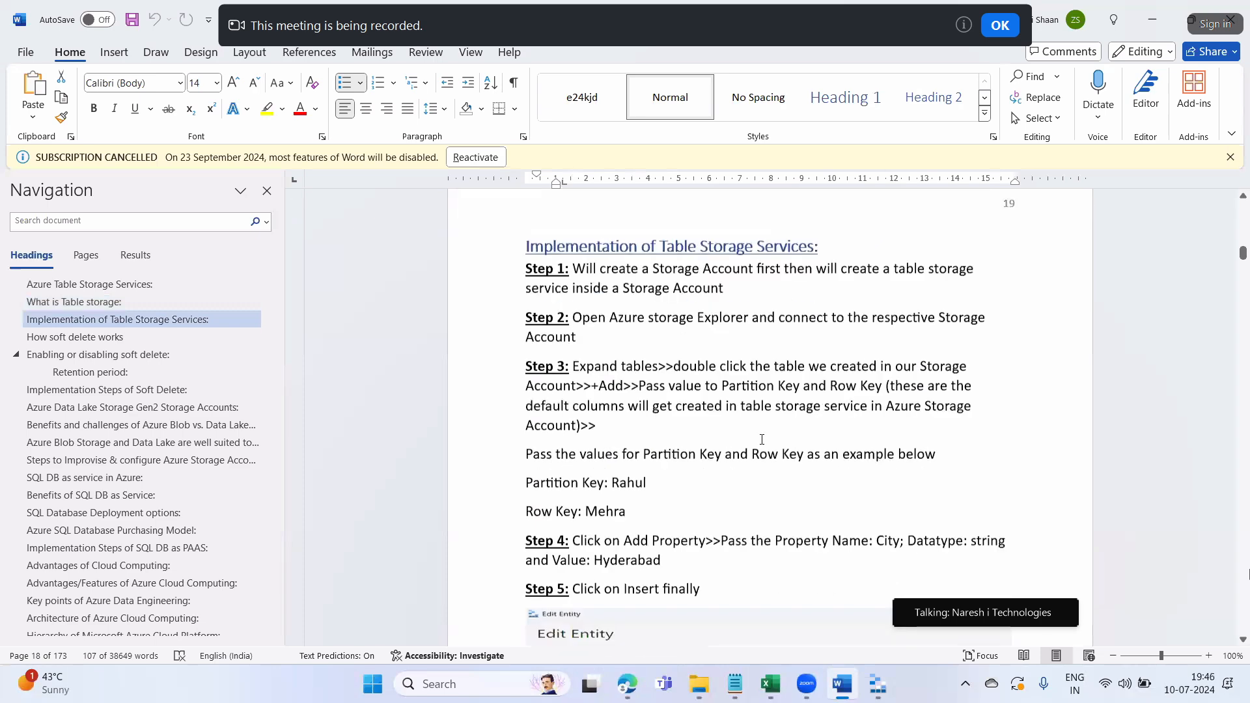
click(762, 440)
drag(599, 265, 962, 274)
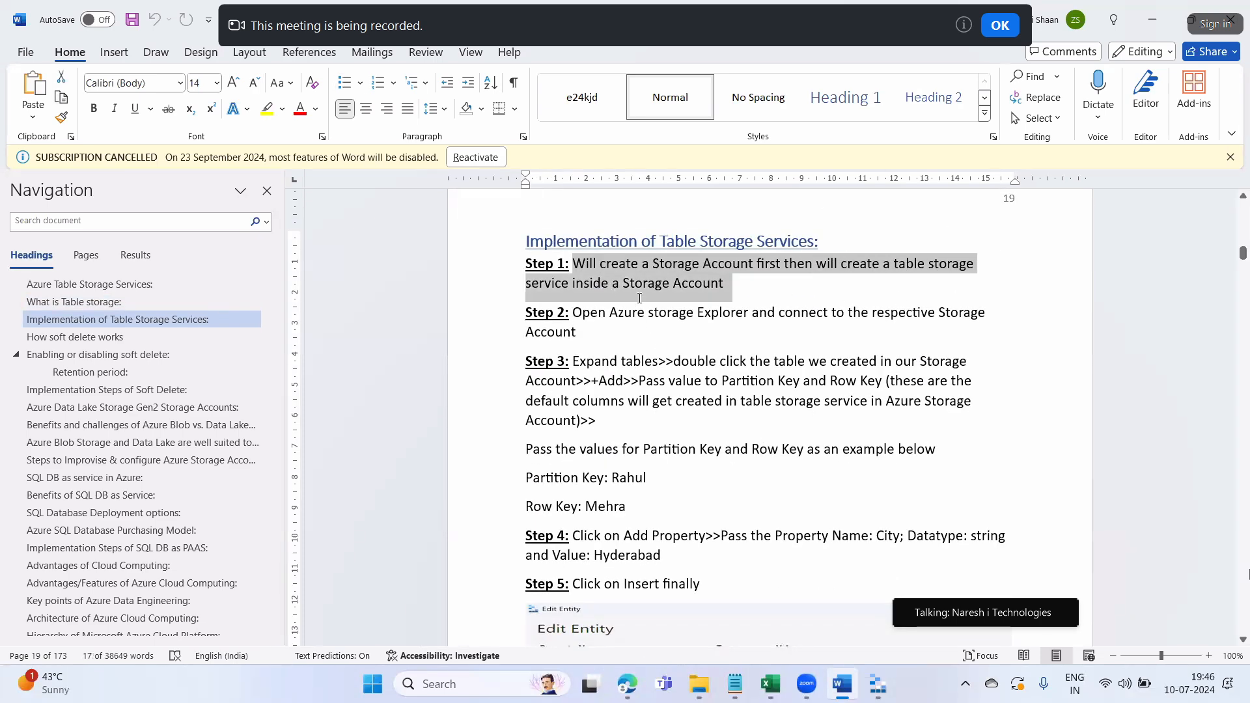
click(652, 358)
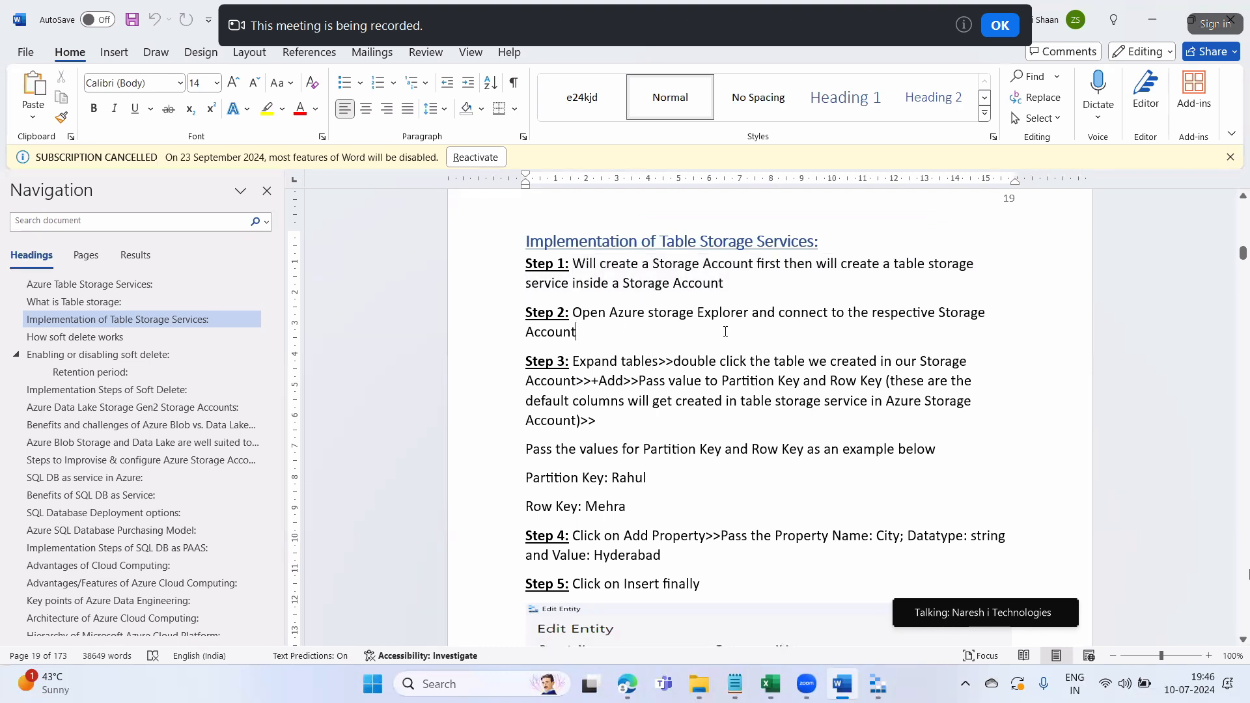
key(XF86AudioRaiseVolume)
key(XF86AudioRaiseVolume)
key(XF86AudioRaiseVolume)
key(XF86AudioRaiseVolume)
key(XF86AudioRaiseVolume)
key(XF86AudioRaiseVolume)
key(XF86AudioRaiseVolume)
key(XF86AudioRaiseVolume)
key(XF86AudioRaiseVolume)
key(XF86AudioRaiseVolume)
key(XF86AudioRaiseVolume)
key(XF86AudioRaiseVolume)
key(XF86AudioRaiseVolume)
key(XF86AudioRaiseVolume)
key(XF86AudioRaiseVolume)
key(XF86AudioRaiseVolume)
key(XF86AudioRaiseVolume)
key(XF86AudioRaiseVolume)
key(XF86AudioRaiseVolume)
key(XF86AudioRaiseVolume)
Highlight Step 2's Open Azure and connect-to-storage-account passages
click(653, 401)
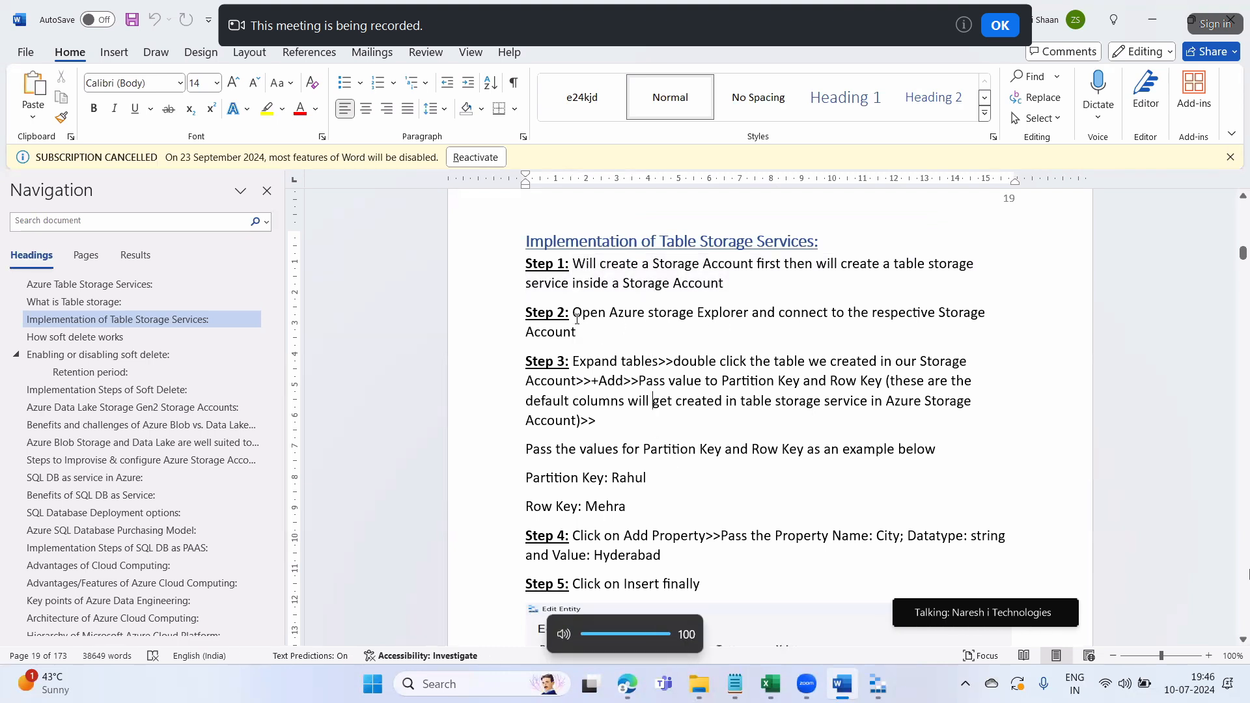
drag(614, 312, 645, 312)
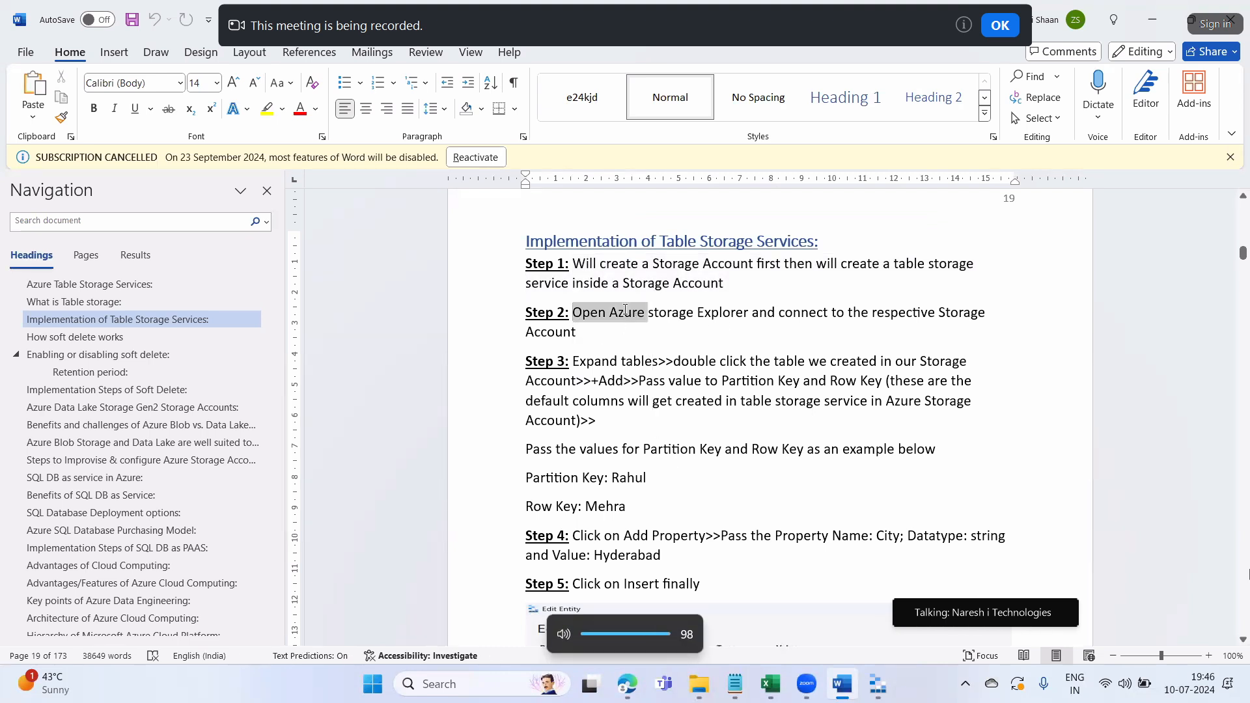
click(712, 313)
drag(823, 316, 989, 314)
drag(535, 334, 610, 360)
Highlight Step 3's open-table and Partition Key/Row Key instructions, then return to Storage Explorer
click(581, 399)
drag(719, 361, 920, 361)
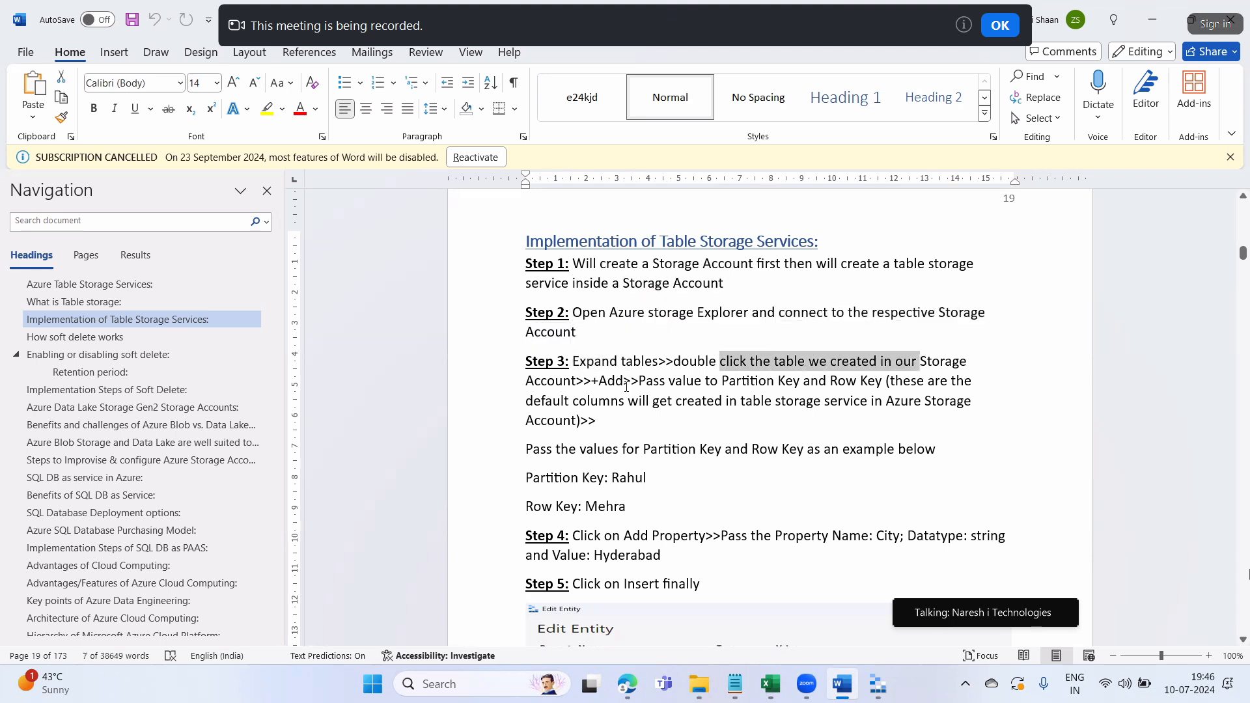
click(600, 387)
drag(639, 381, 841, 381)
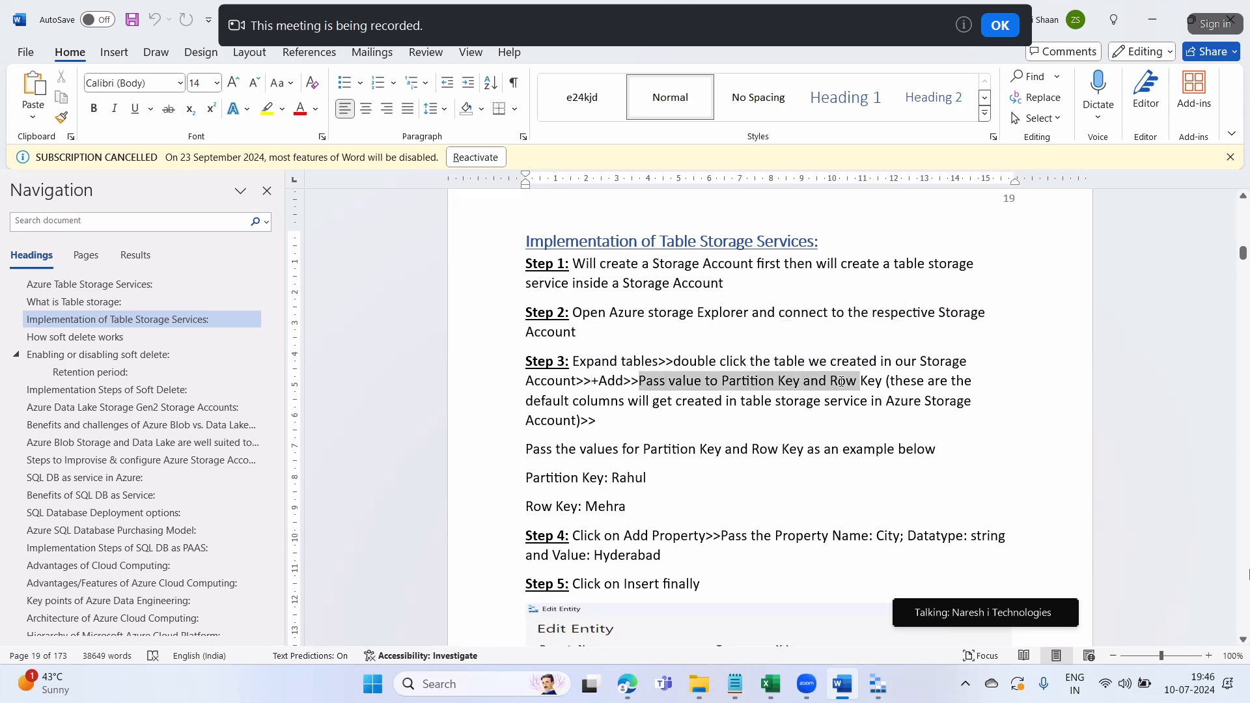
click(878, 684)
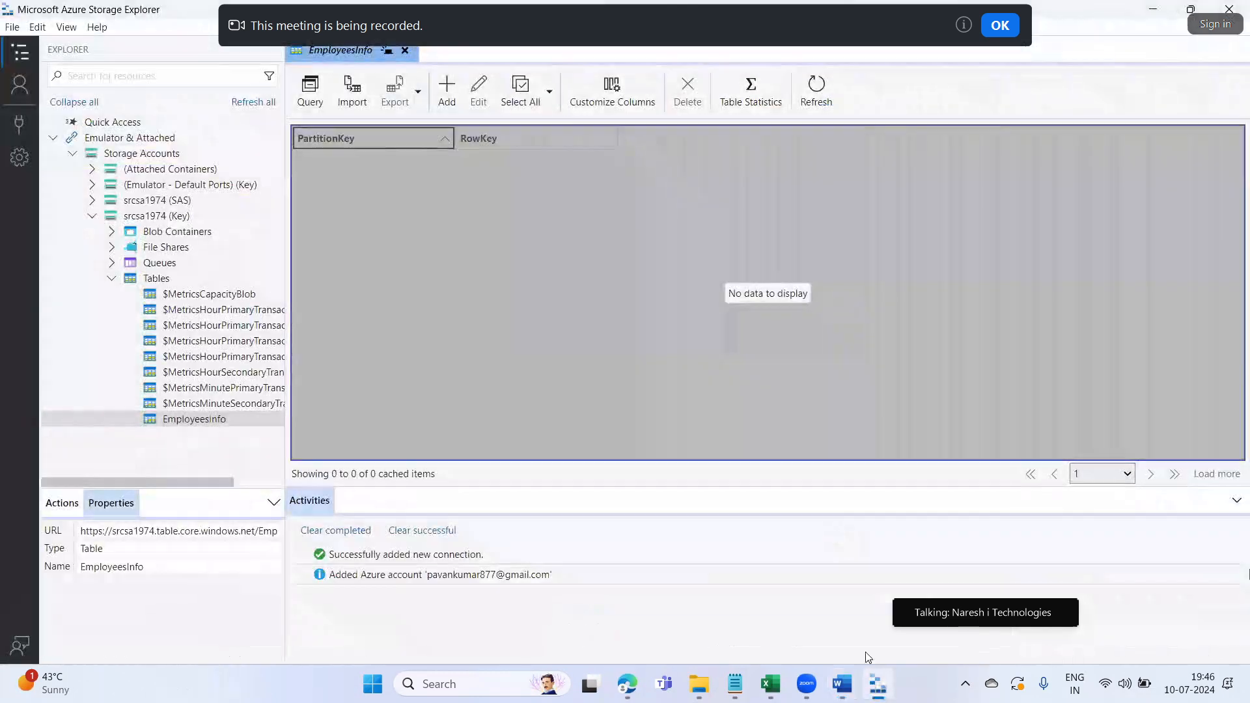
Open the Add Entity form for EmployeesInfo, dismiss the recording notice, and focus the PartitionKey value
click(444, 90)
click(1000, 27)
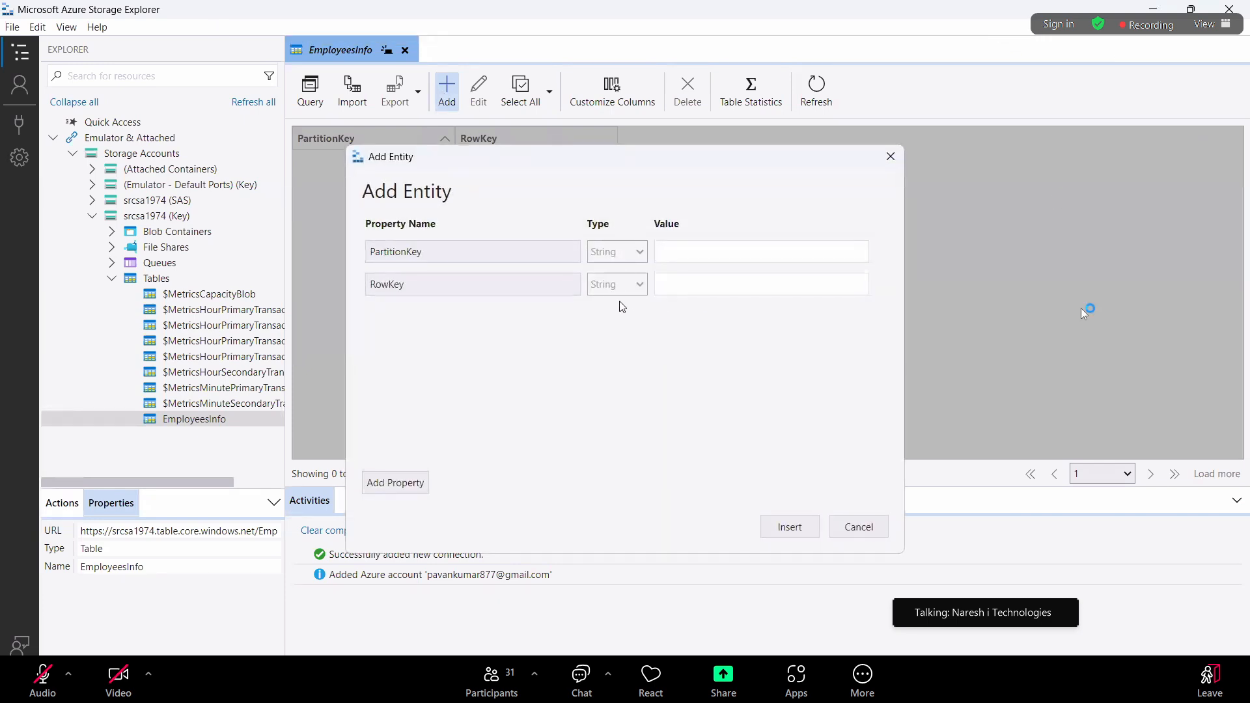
click(406, 259)
click(706, 257)
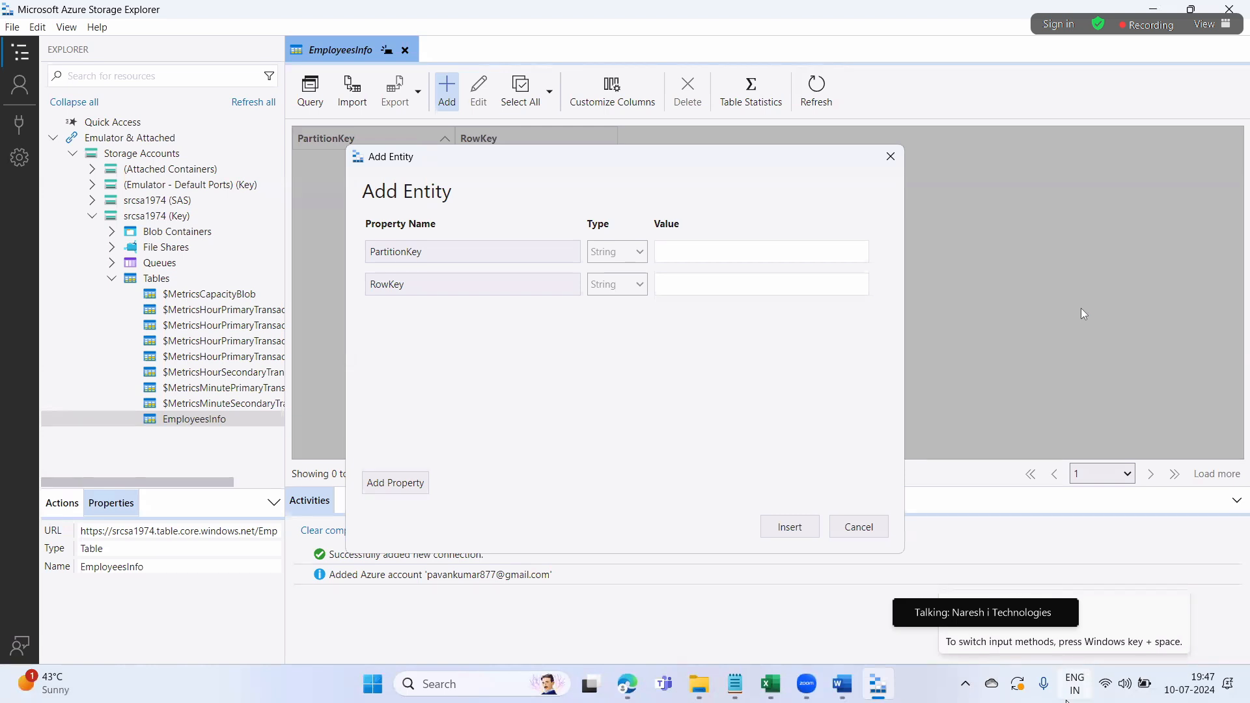
click(707, 282)
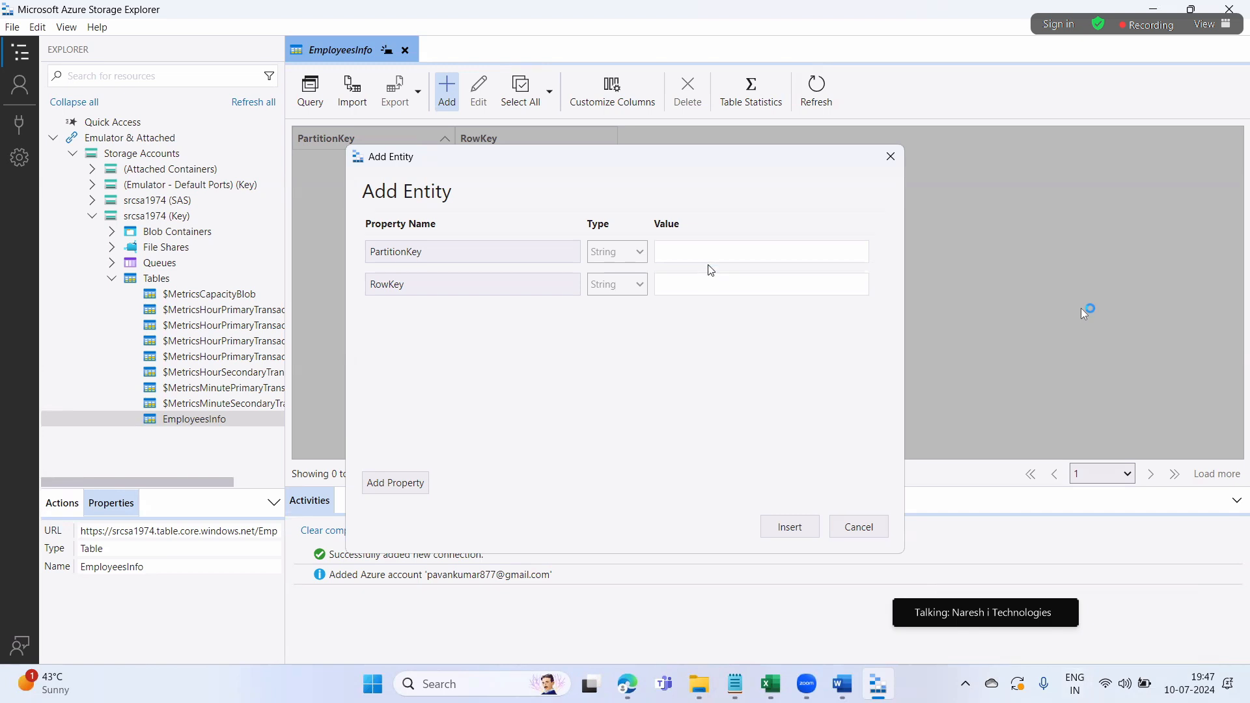
click(741, 252)
text(458)
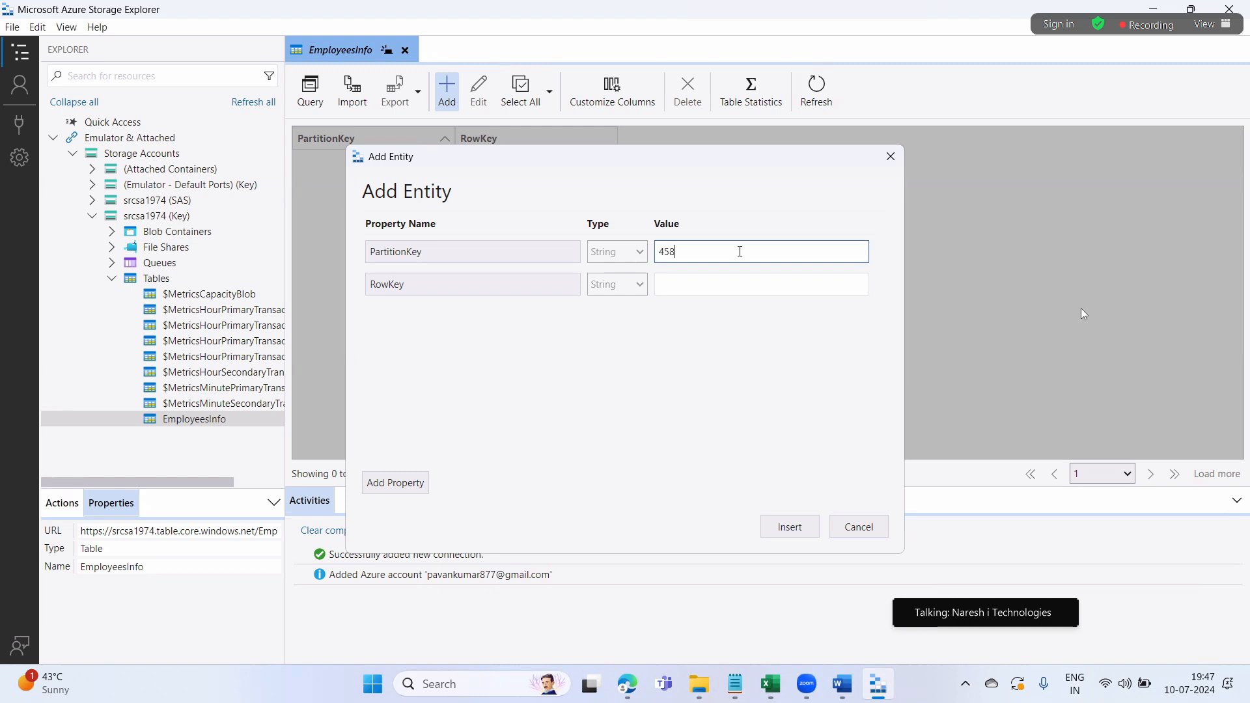
text(92356)
click(704, 287)
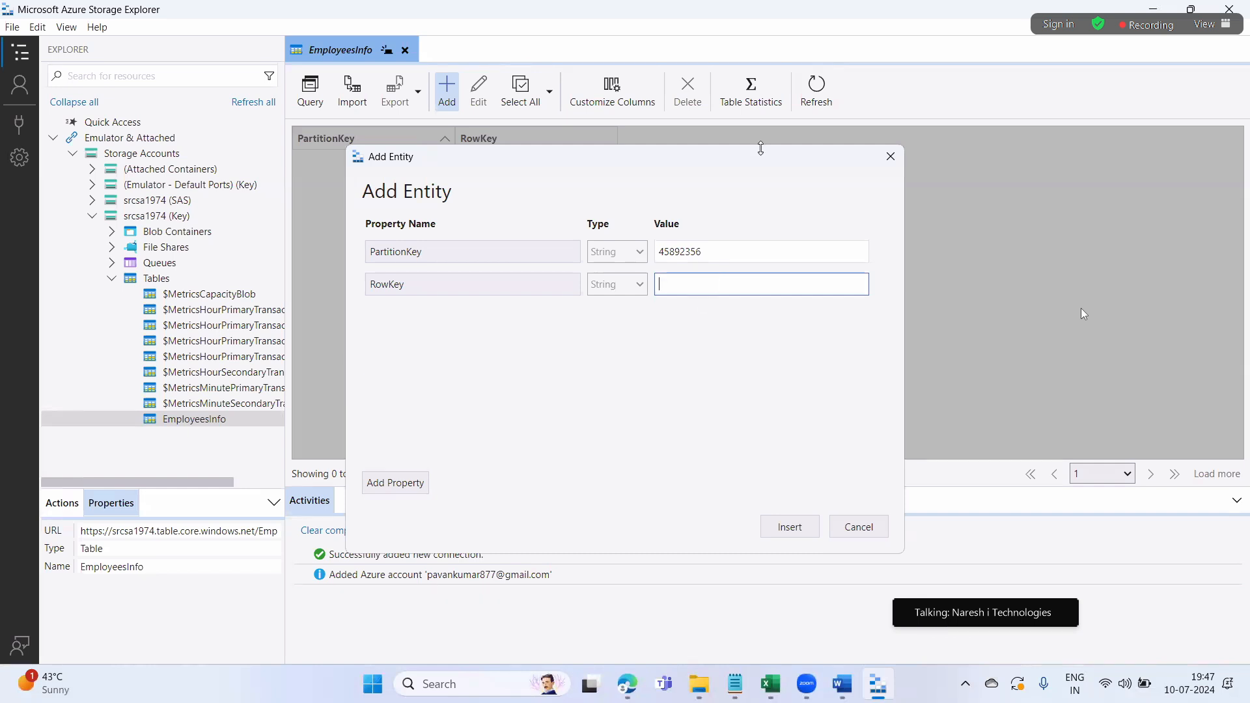
drag(705, 253, 650, 259)
key(ctrl+c)
click(678, 284)
key(ctrl+v)
text(@infosys.com)
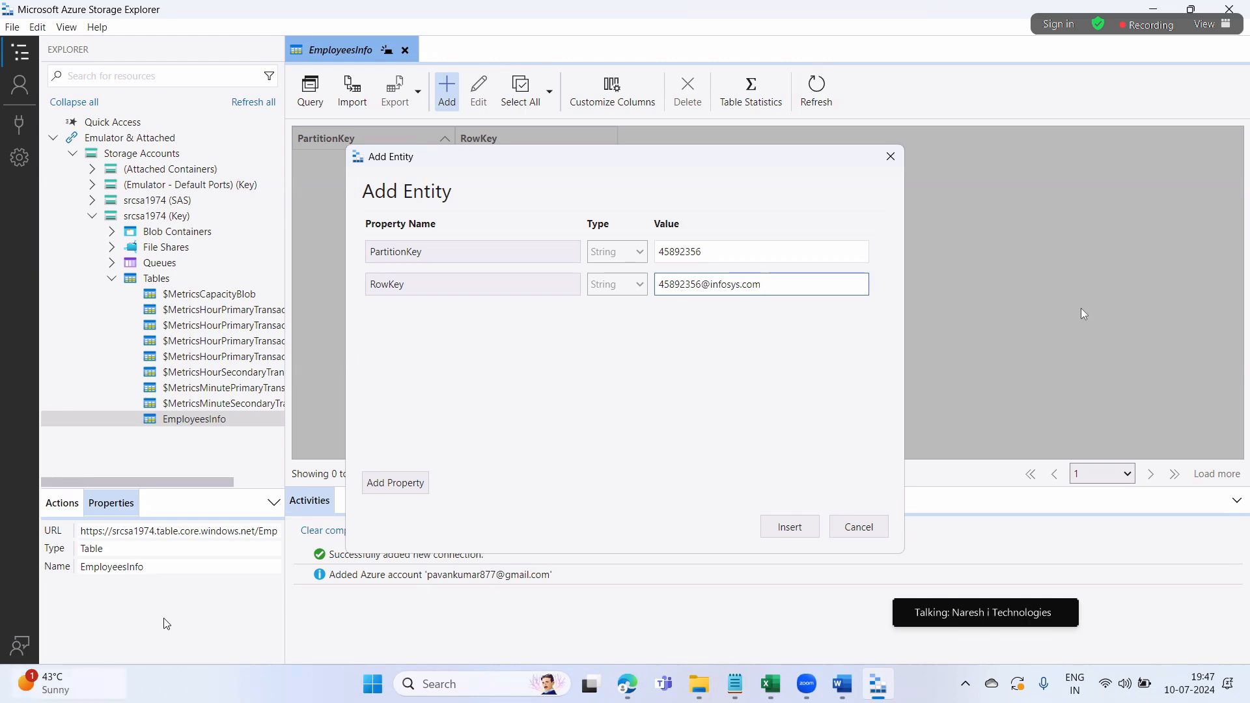
Point out both key values, then add a blank third property row
mouse_move(63, 684)
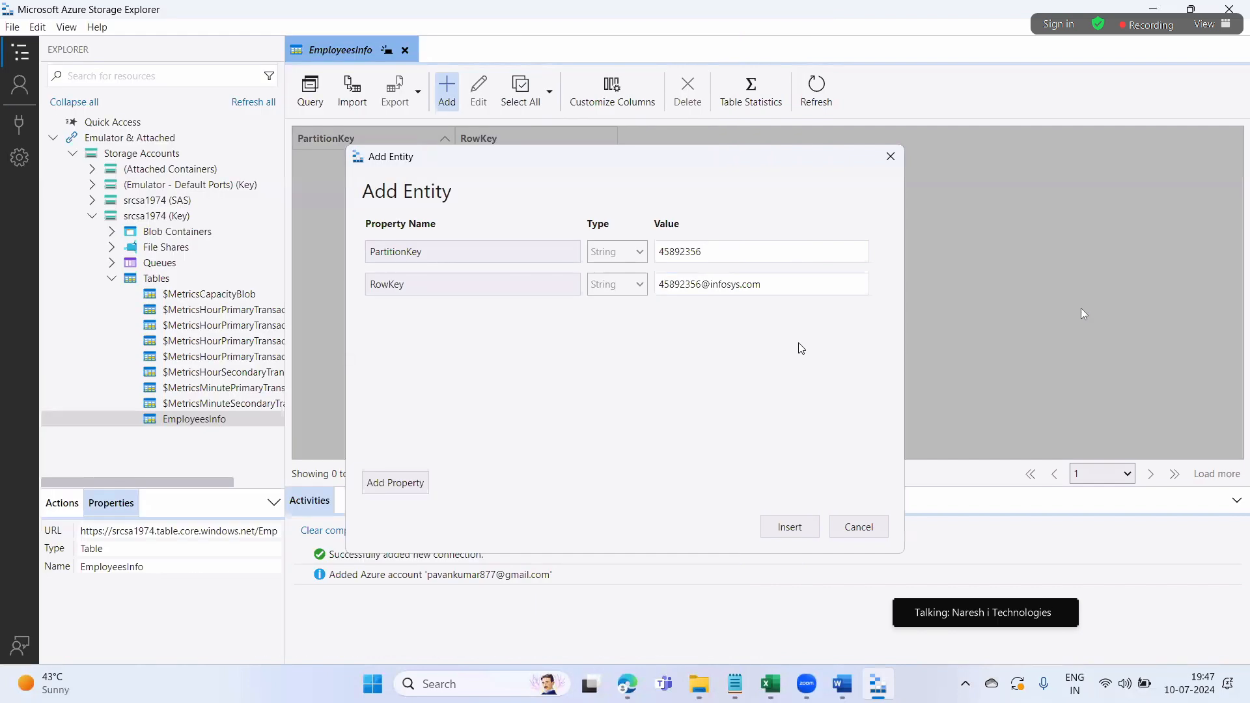
drag(710, 251, 656, 248)
click(744, 400)
drag(784, 290, 637, 295)
click(720, 369)
click(370, 483)
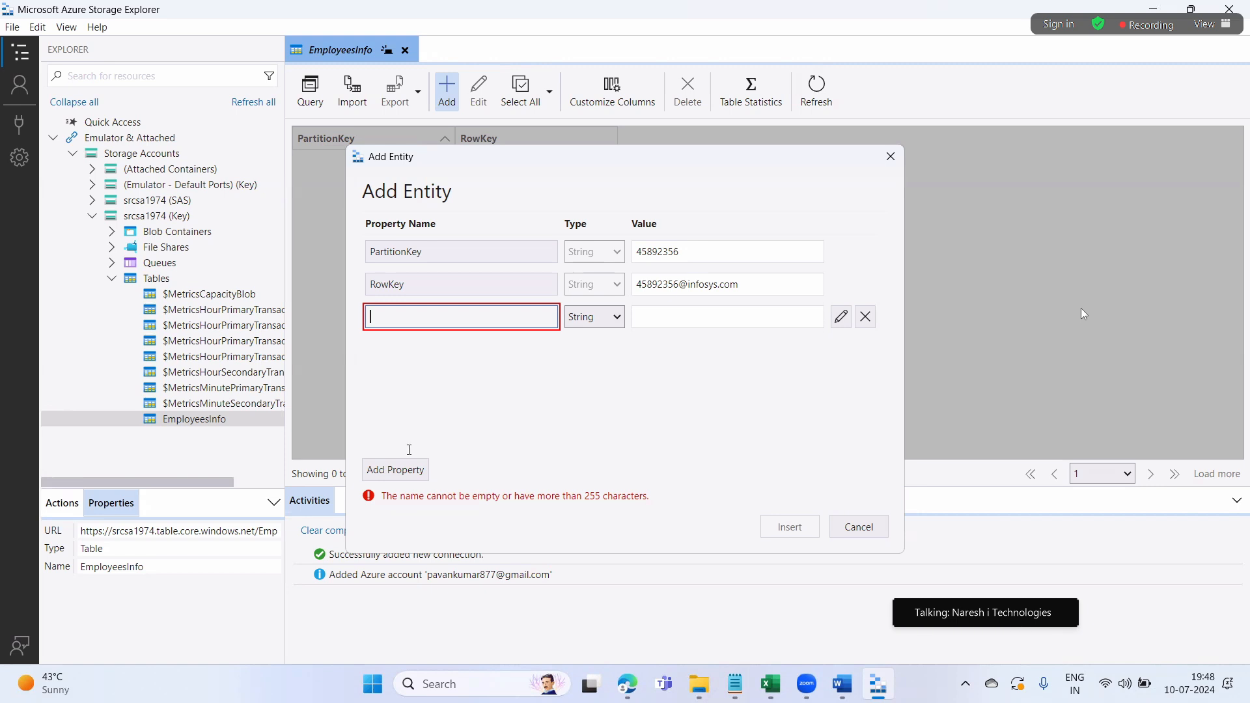
Add property rows named First Name, Last Name, Skillset, Experience, Salary and Location
text(First NA)
key(BackSpace)
text(ame)
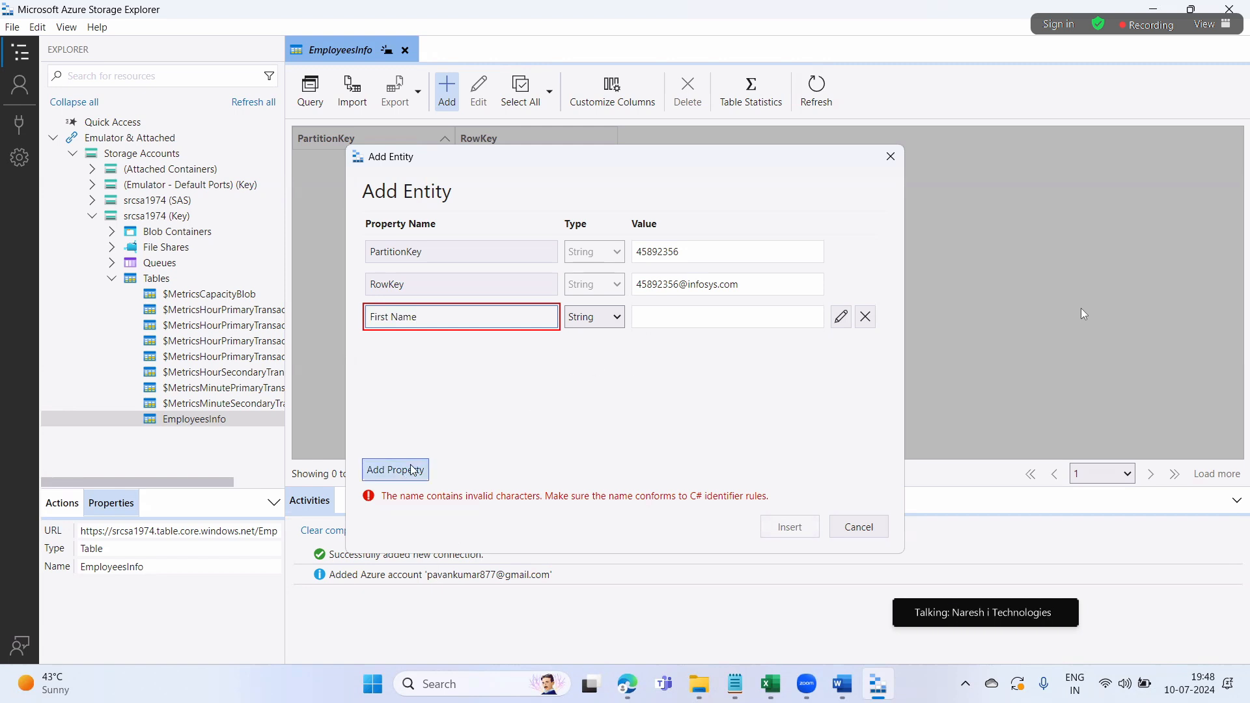
click(413, 470)
text(Last Name)
click(399, 469)
text(Sk)
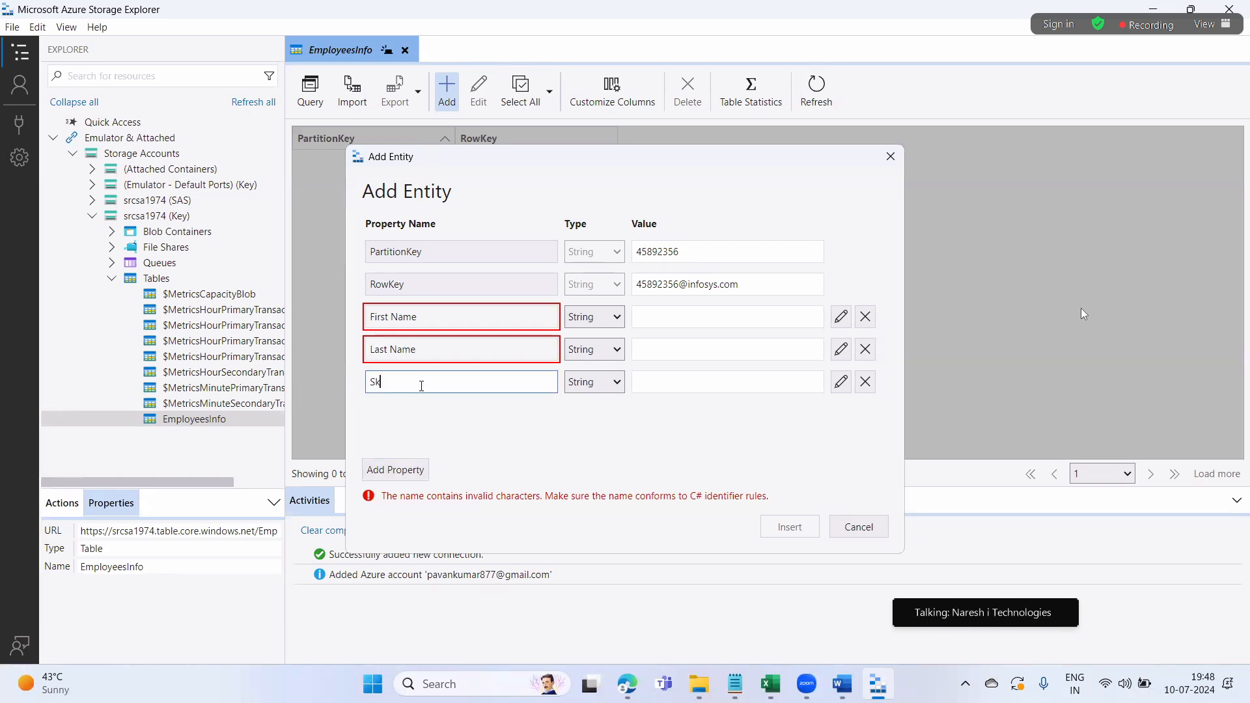
text(illset)
click(420, 467)
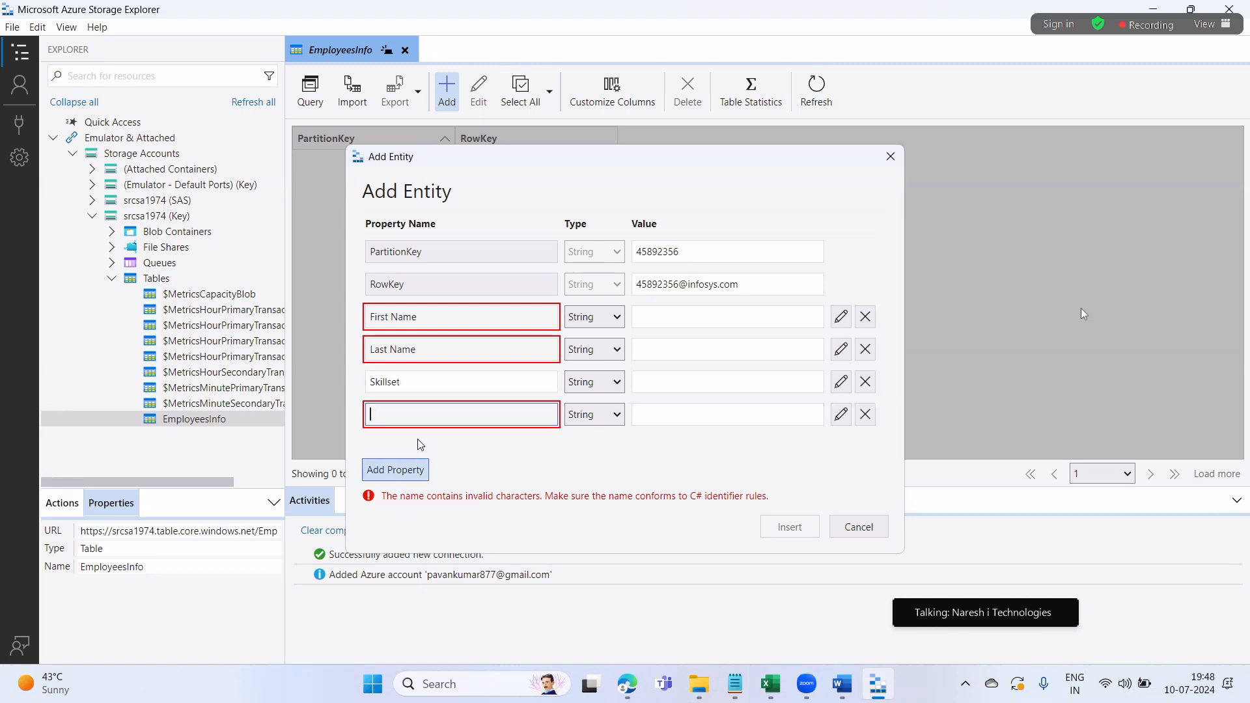
text(Experience)
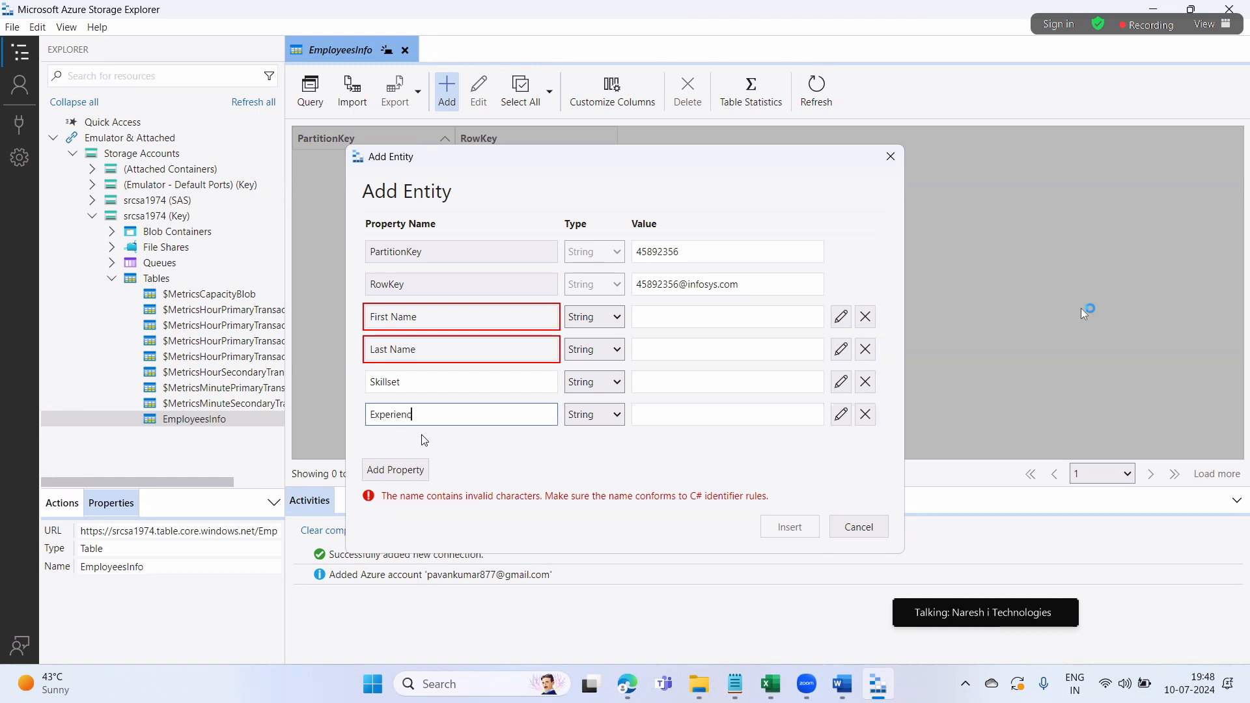
click(410, 470)
text(Salary)
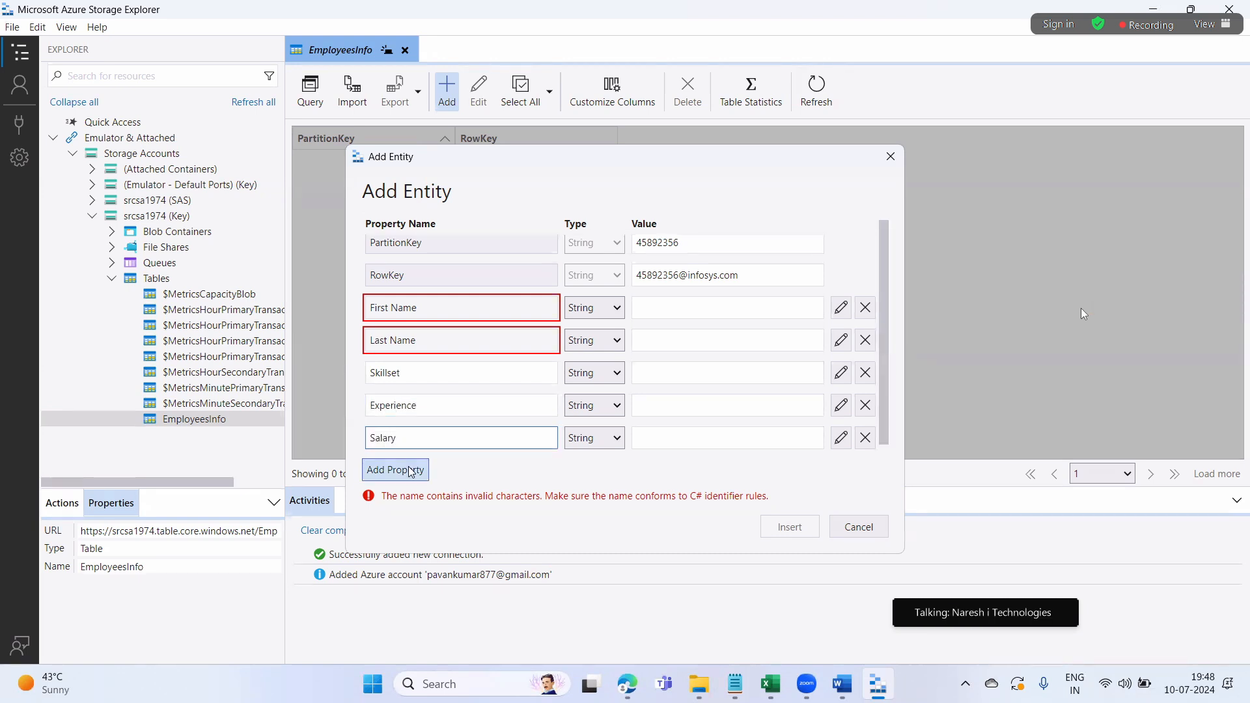
click(411, 470)
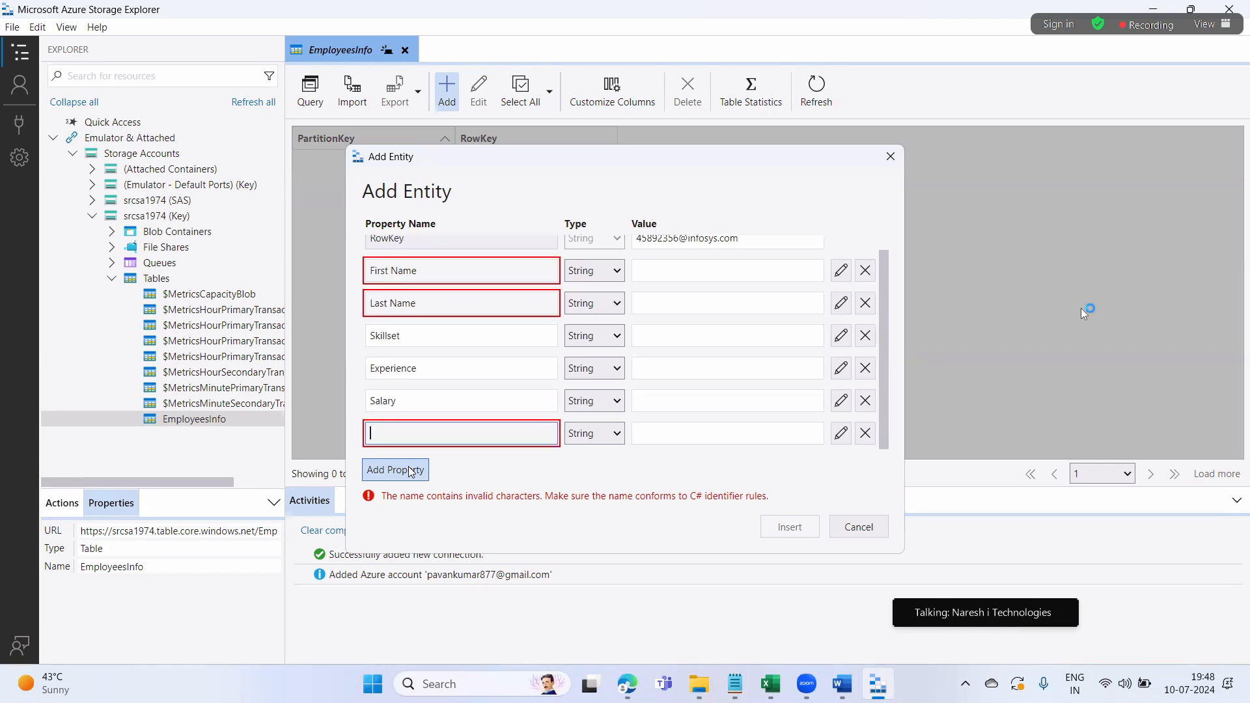
text(Location)
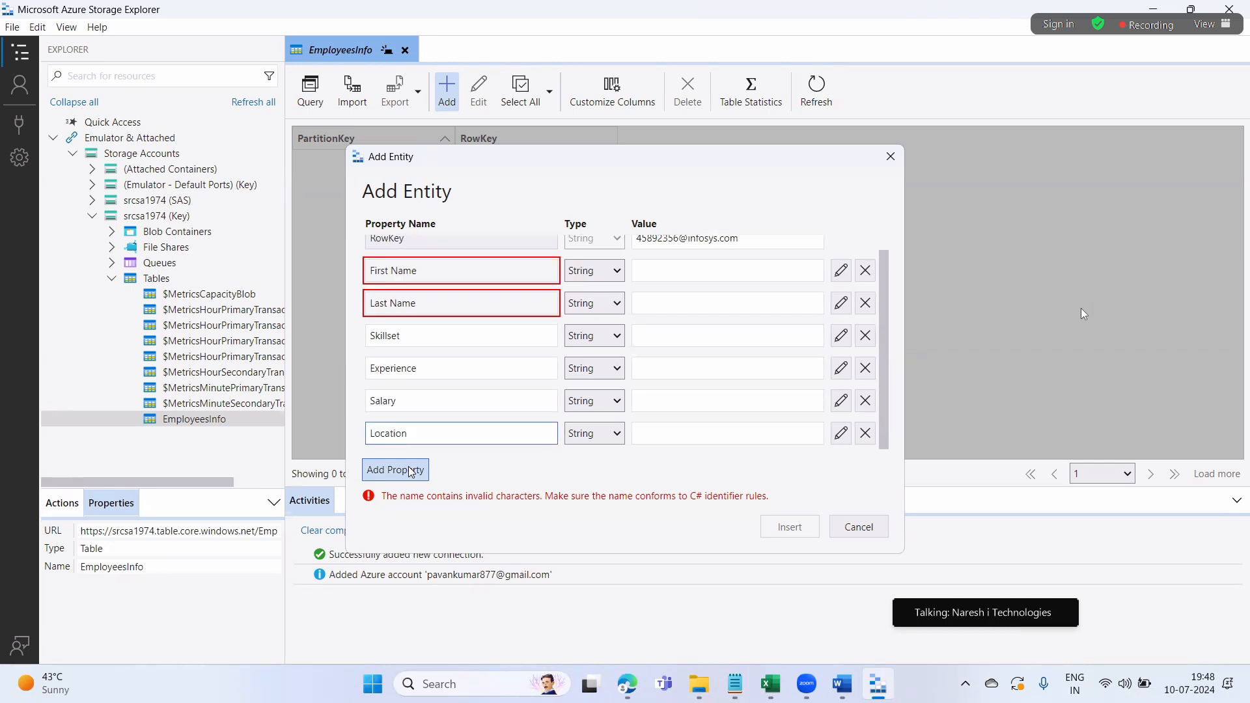
Fill in the employee's first-name and last-name values
click(698, 269)
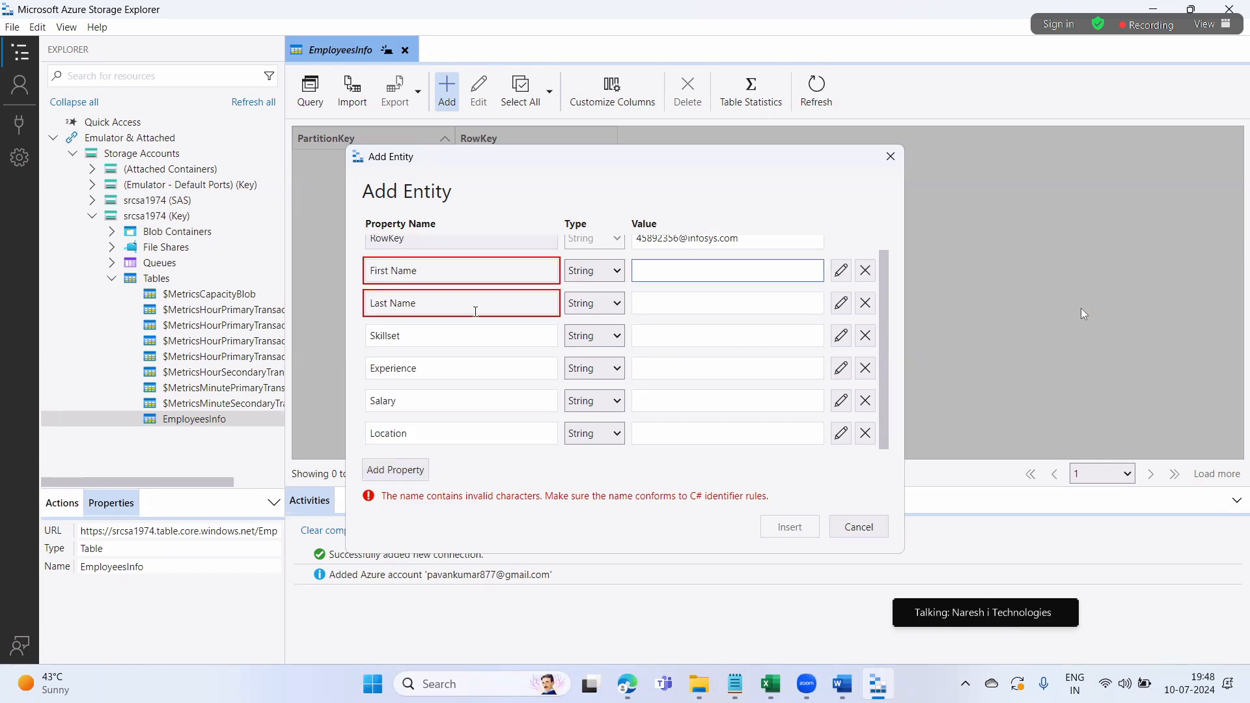
click(656, 301)
click(516, 475)
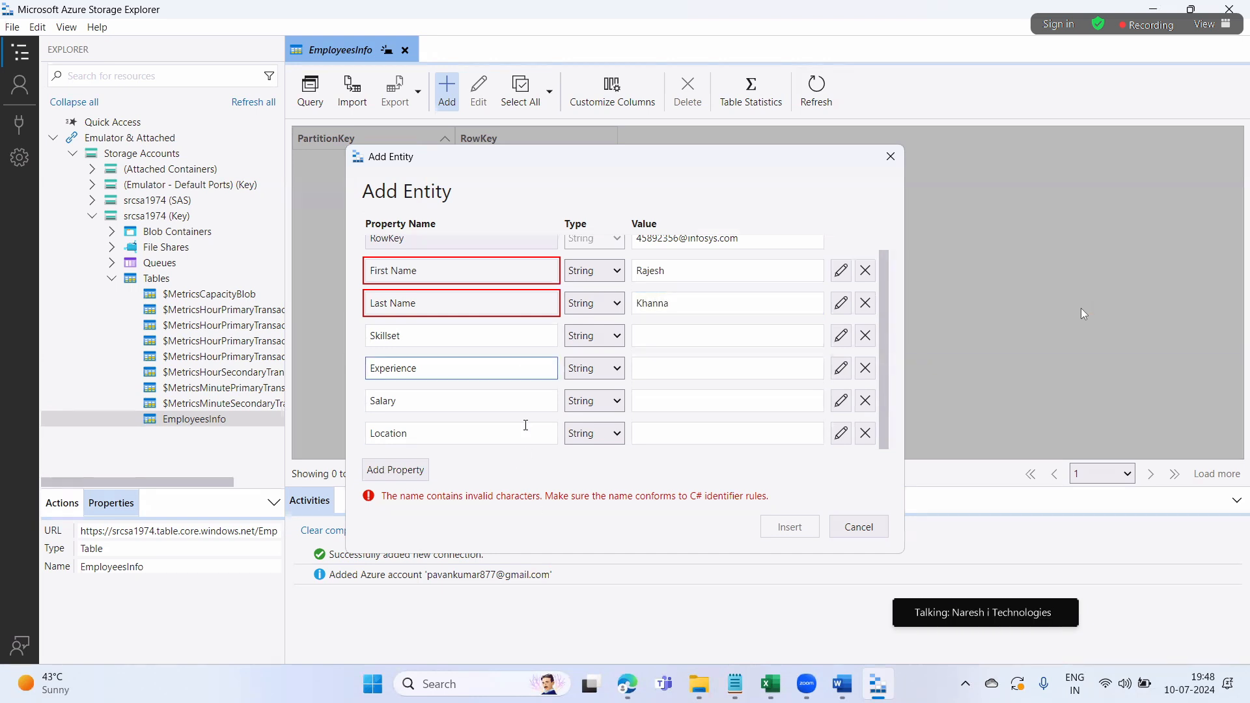
click(483, 276)
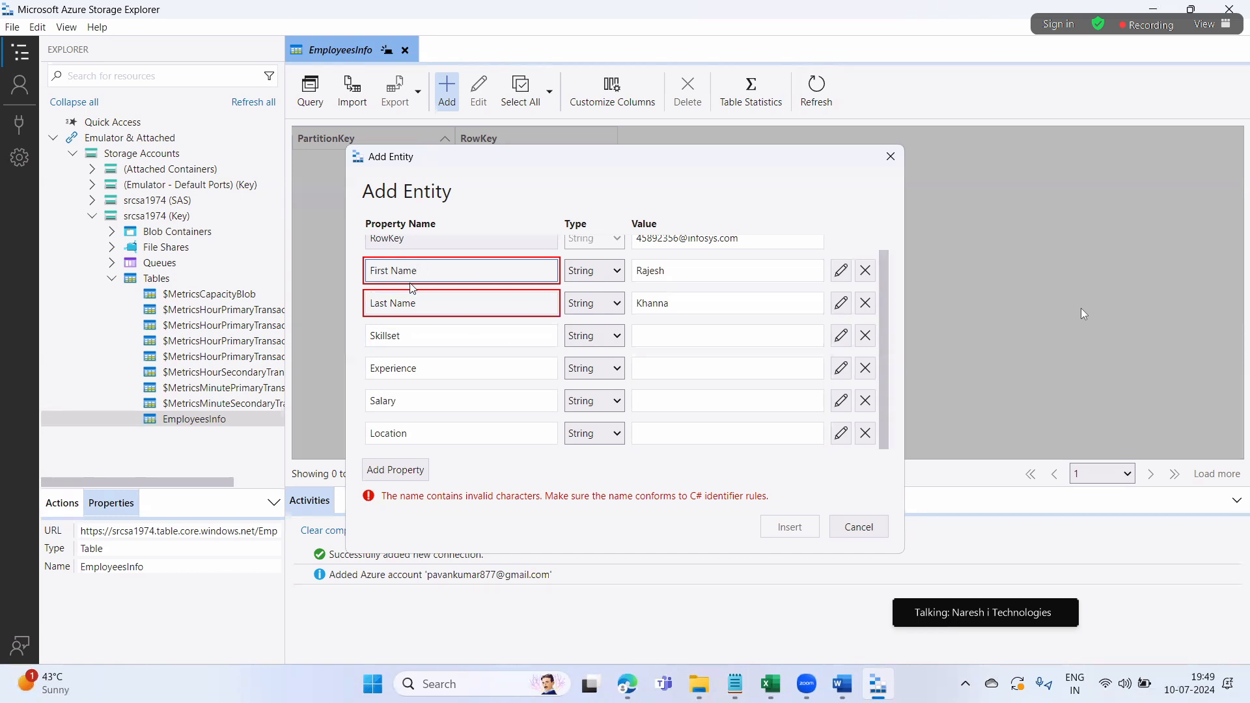
Rename the properties to FirstName and LastName, and set Skillset to Azure Data Engr
click(392, 272)
key(BackSpace)
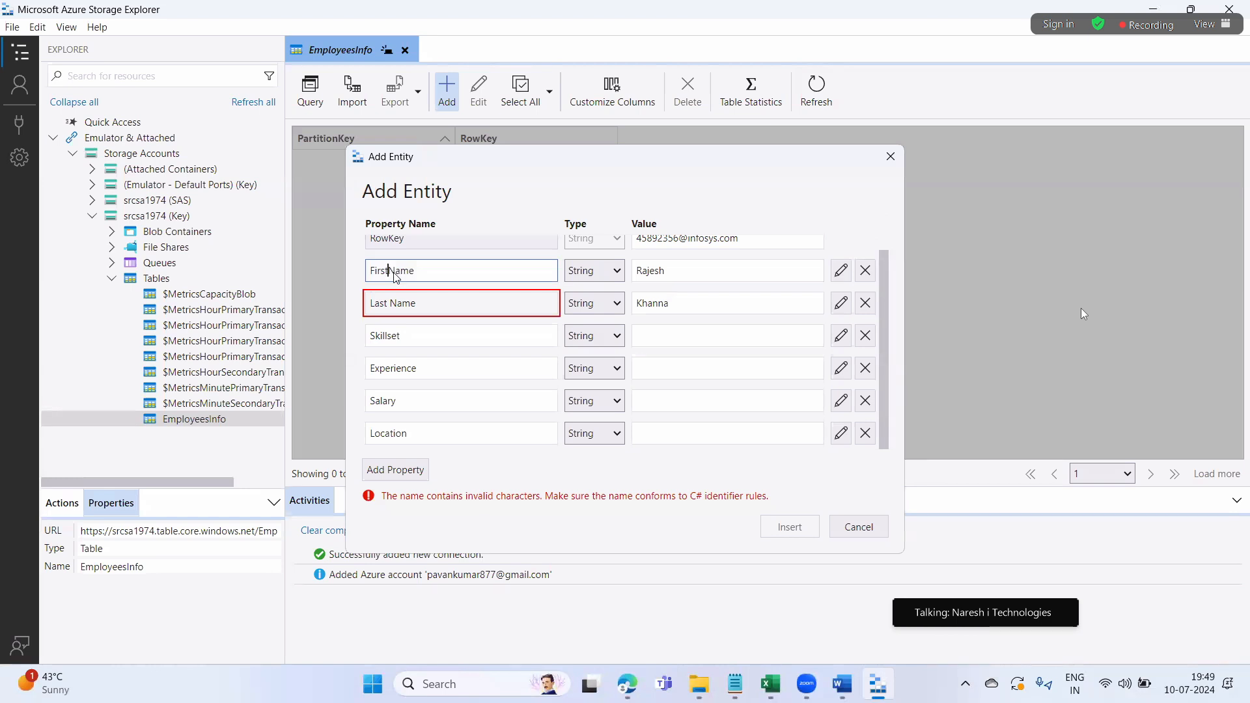
click(390, 304)
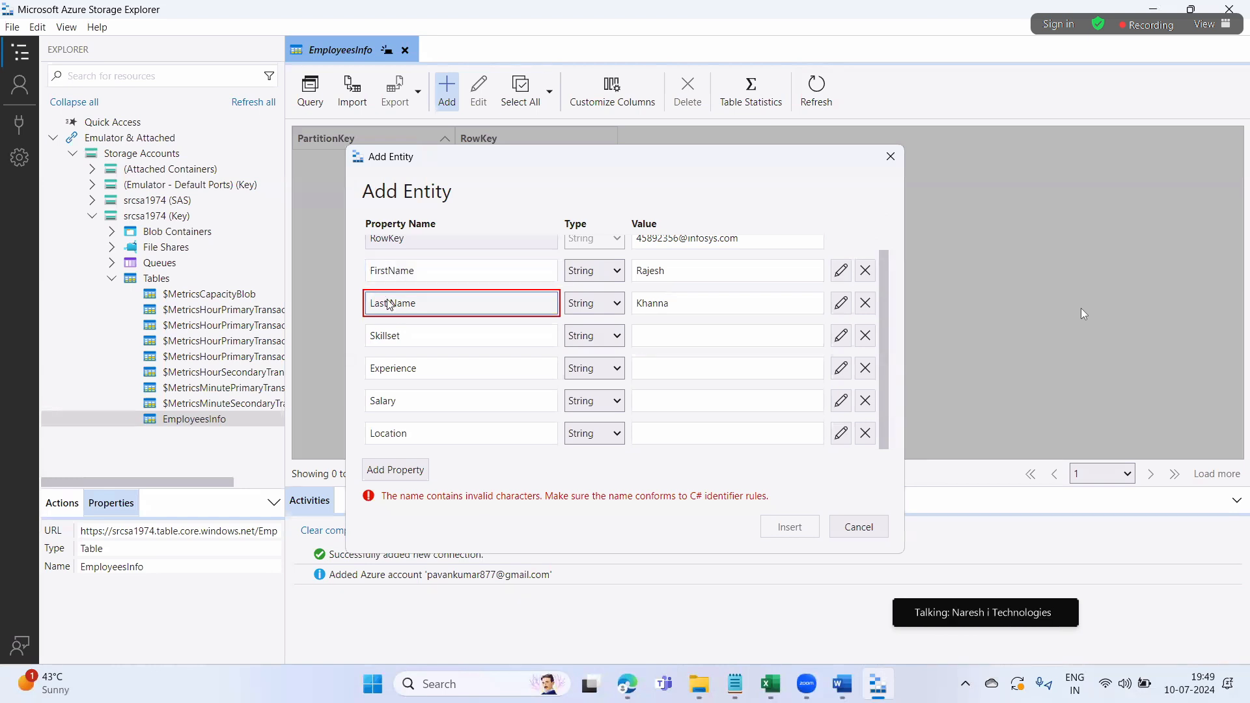
key(BackSpace)
click(646, 349)
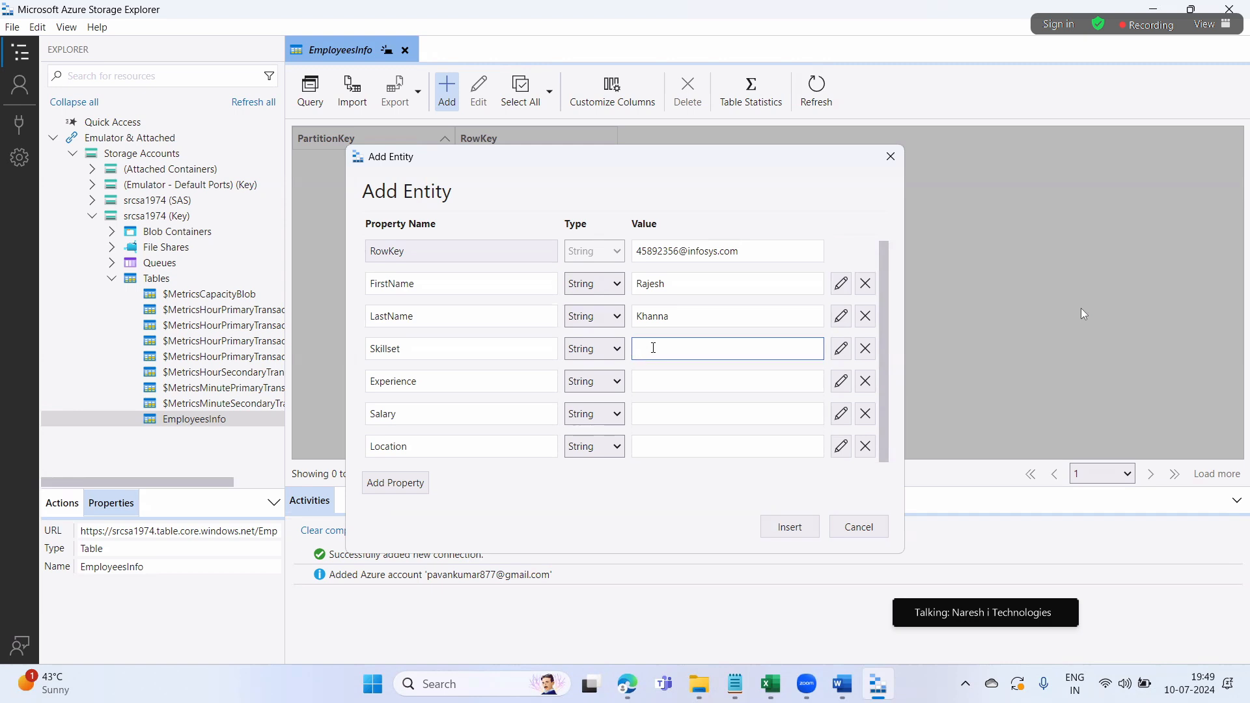
text(Azure Data Engr)
Set Experience to Int32 4, Salary to Int32 50000, and Location to India
click(681, 393)
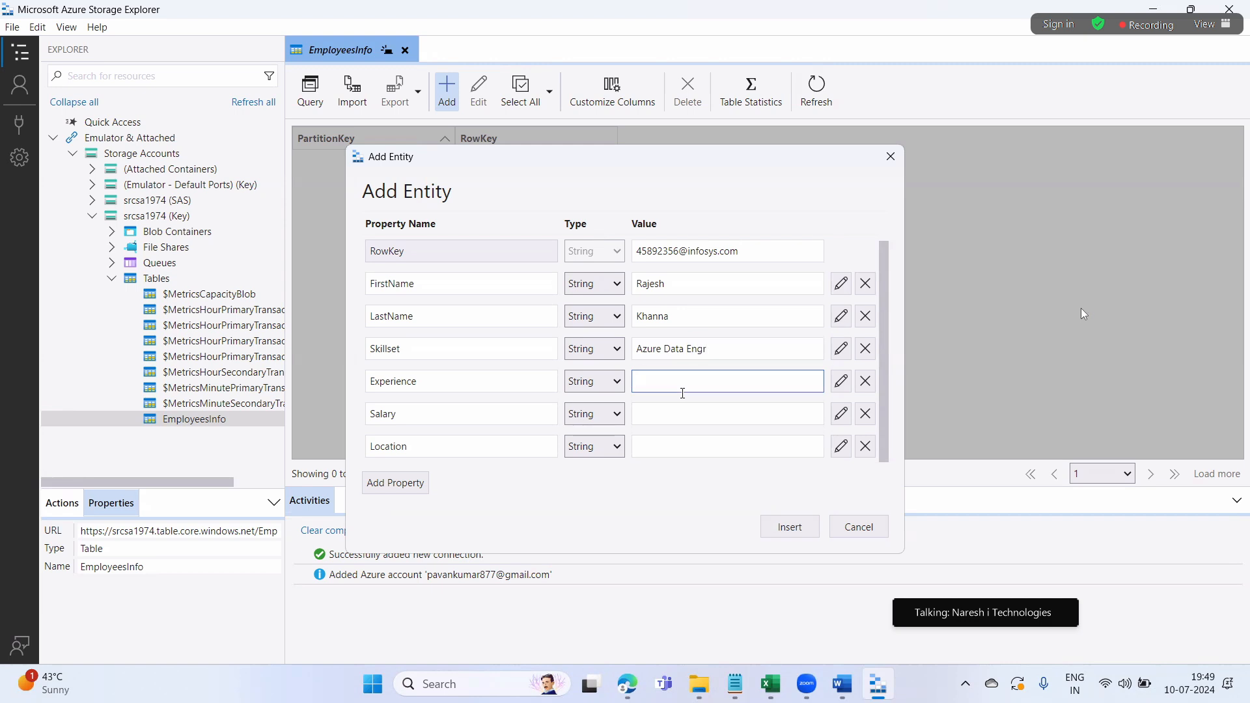
click(613, 389)
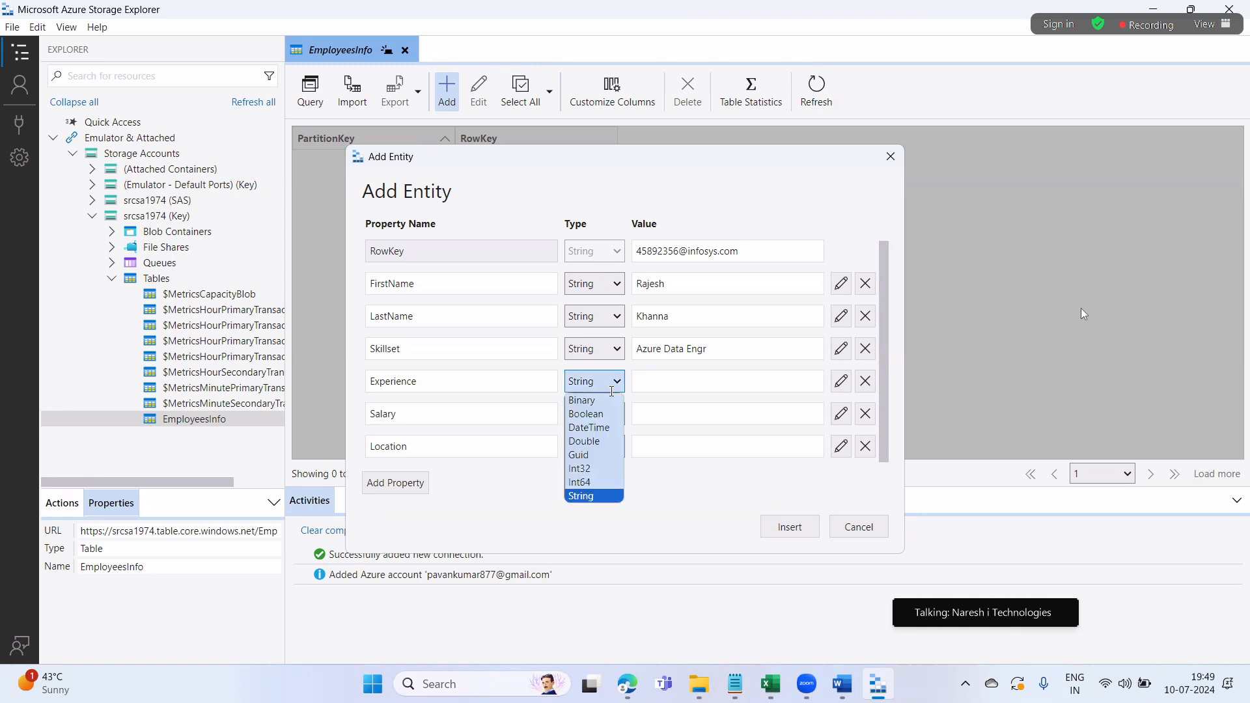
click(589, 467)
click(688, 382)
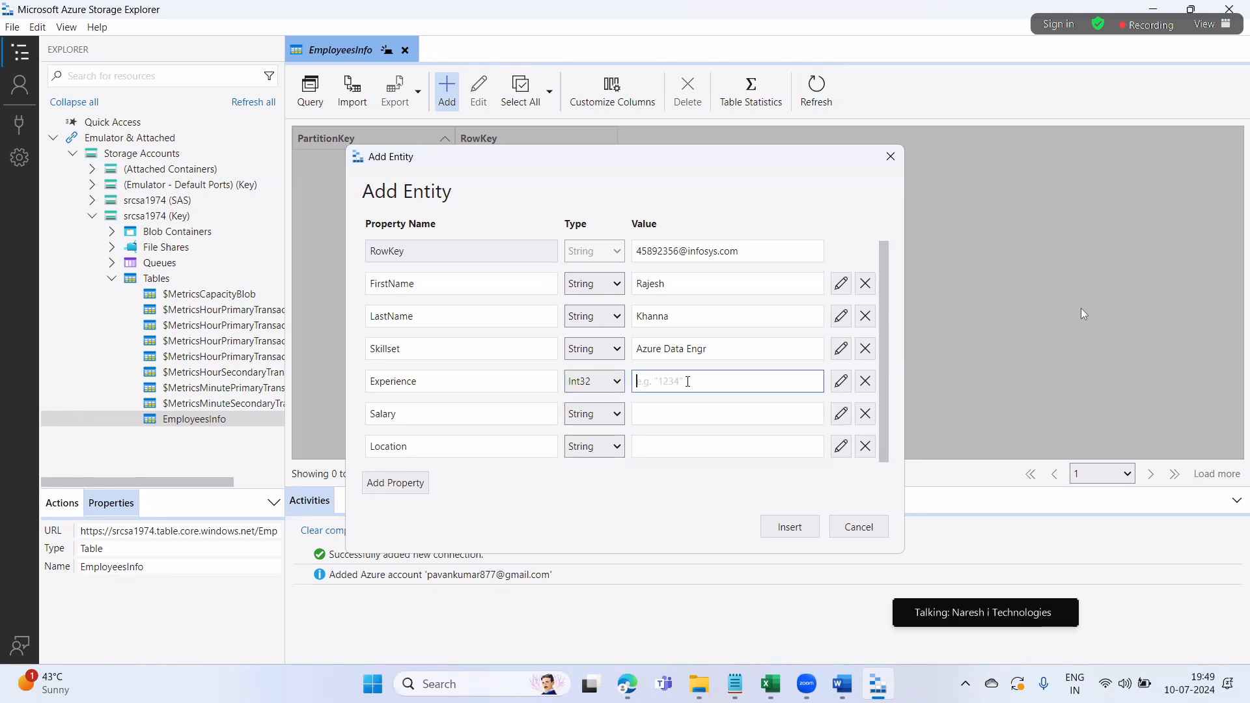
text(4)
click(650, 418)
click(644, 417)
text(50000)
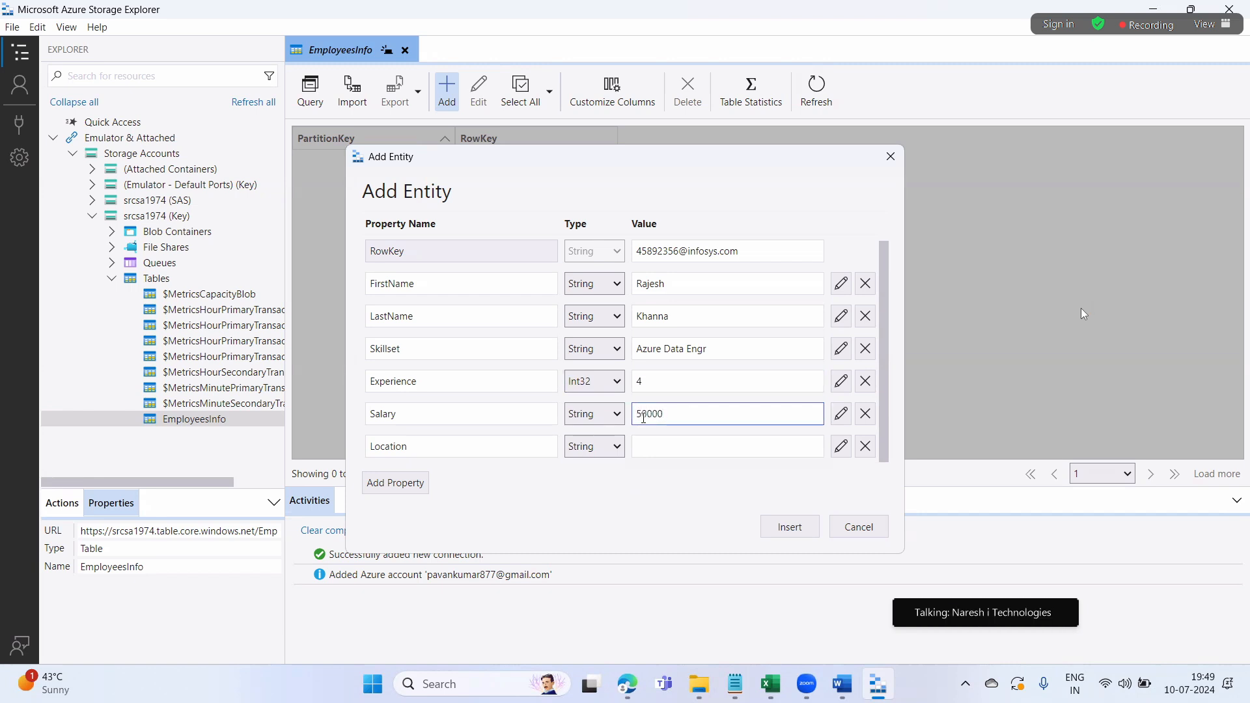
click(618, 414)
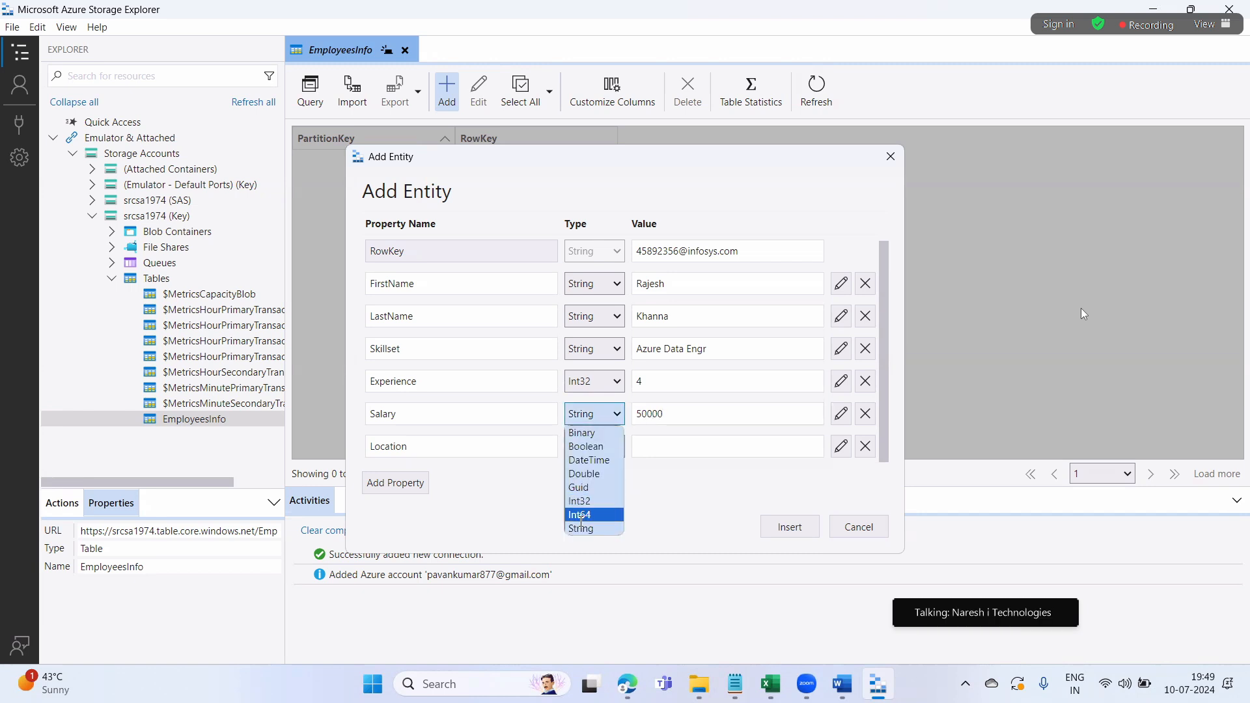
click(583, 502)
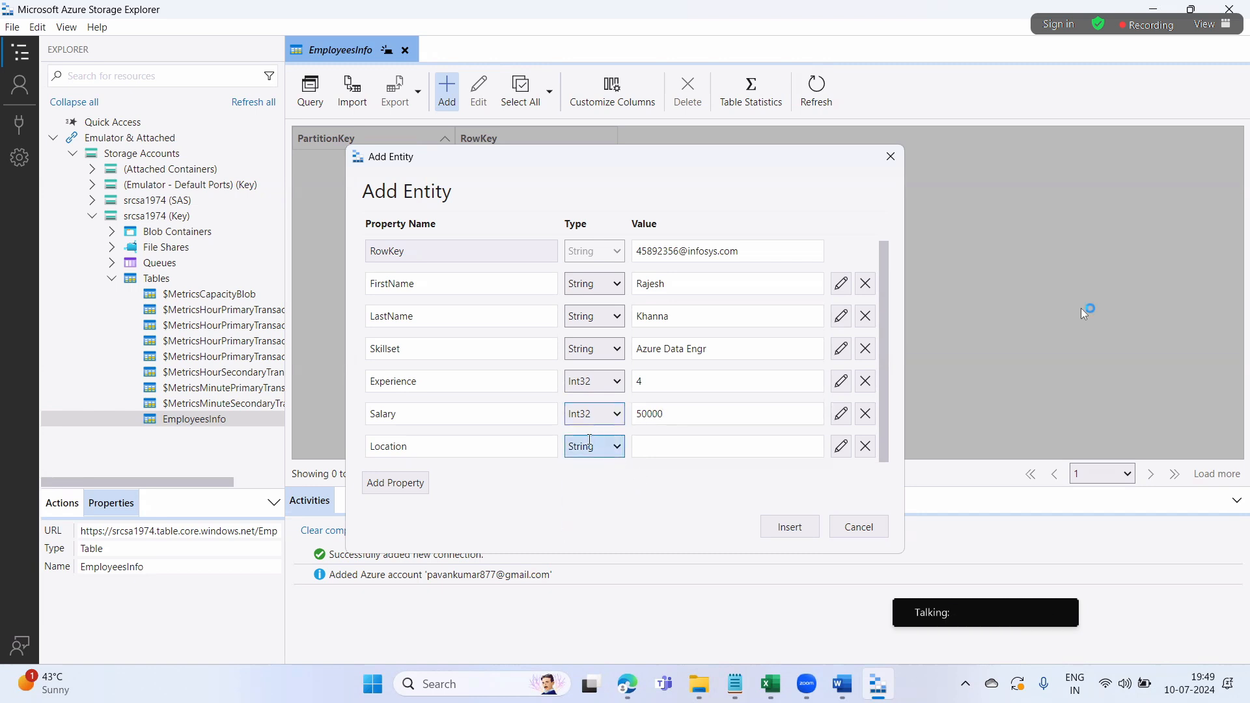
click(648, 449)
text(India)
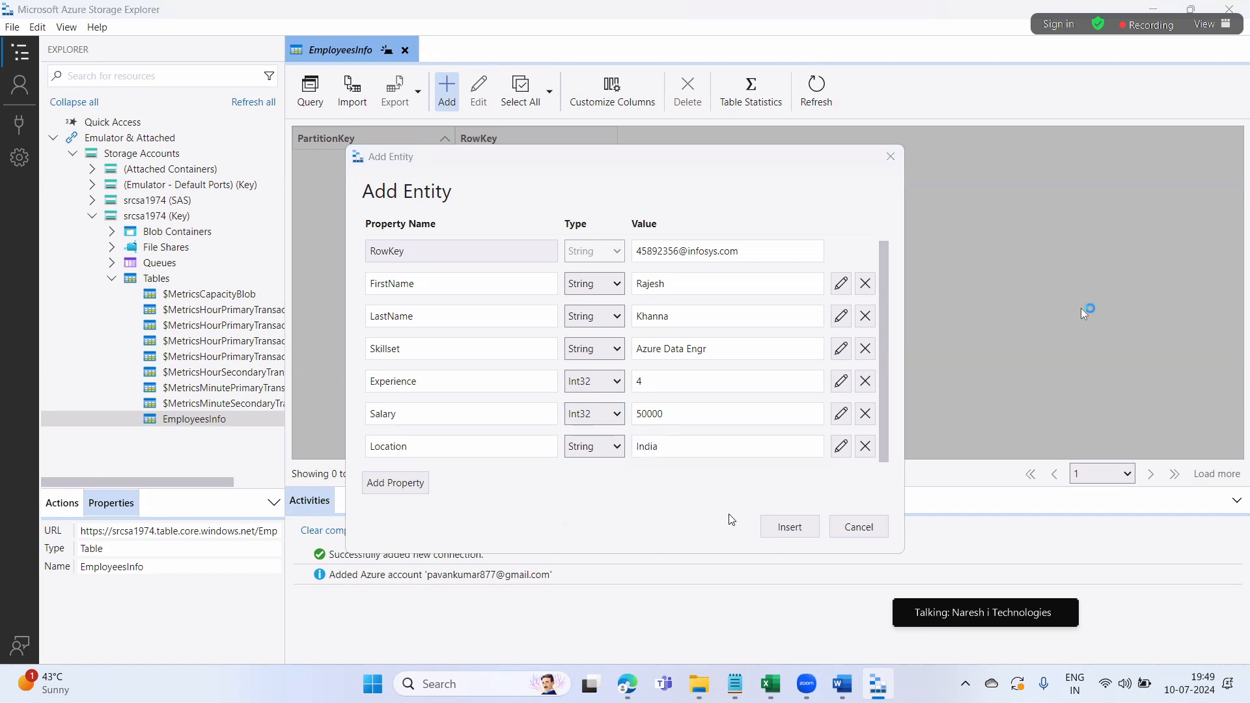
Insert the employee entity and select its new row in the EmployeesInfo grid
click(784, 527)
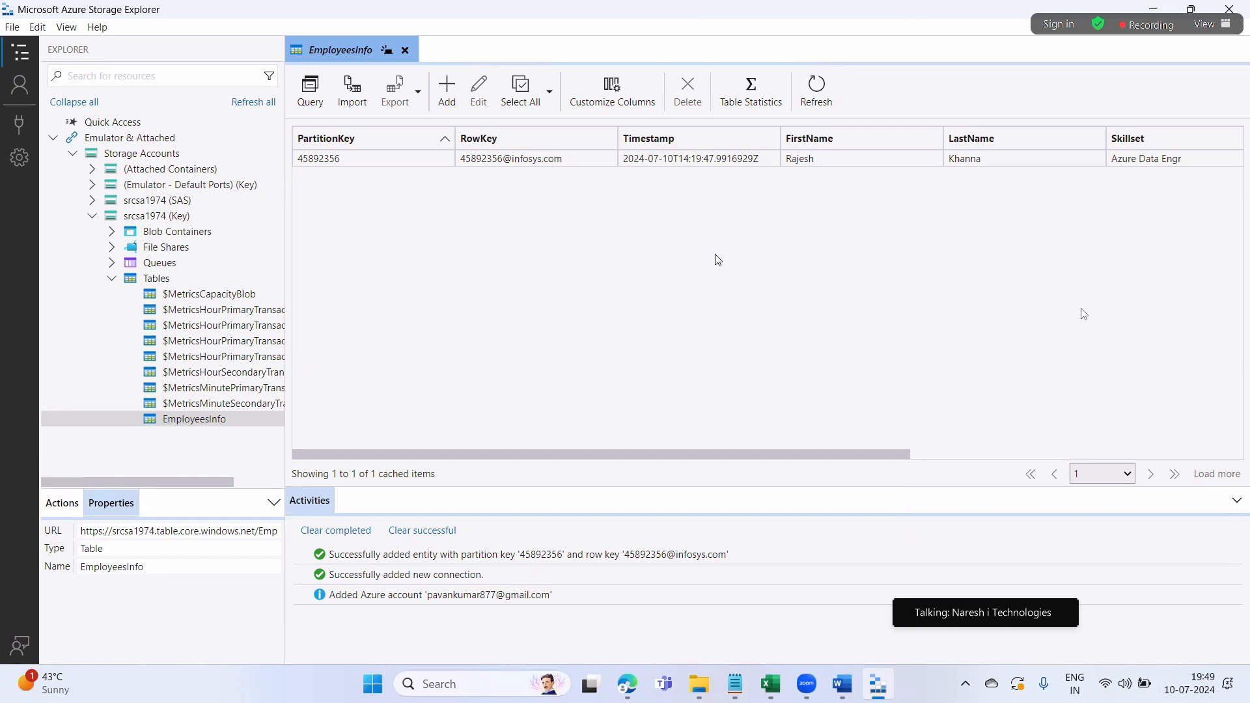
click(391, 163)
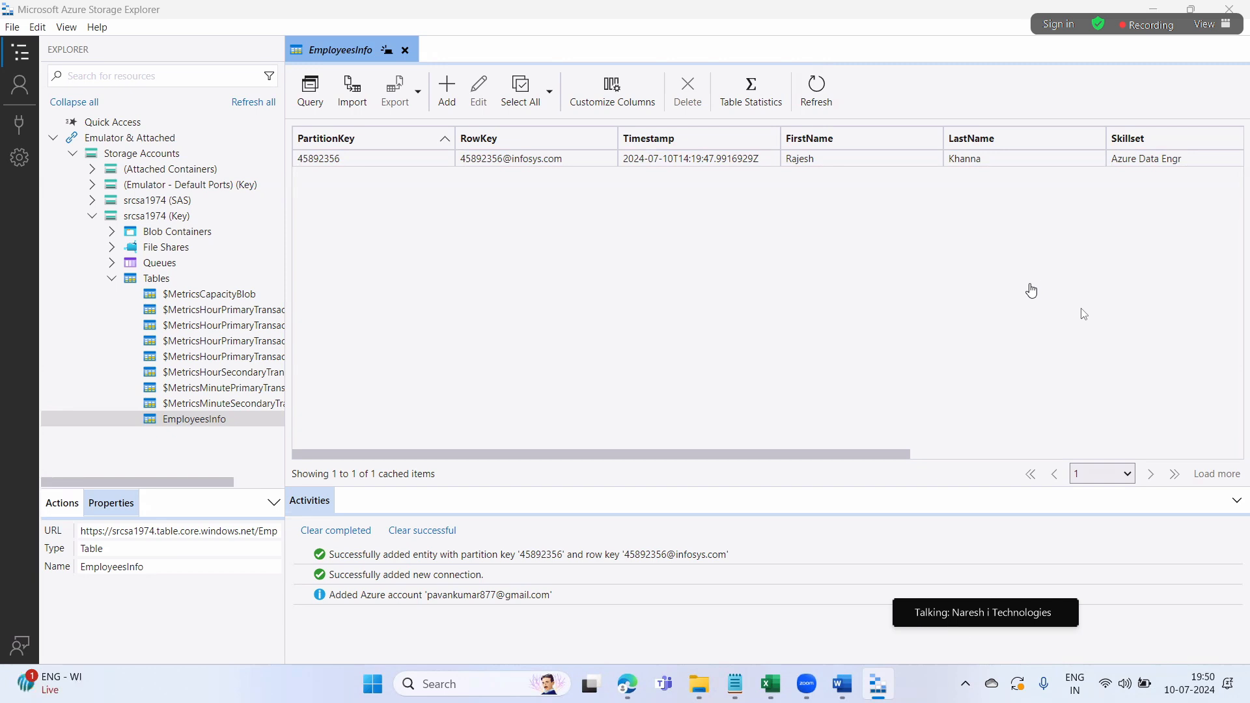
click(1032, 291)
click(443, 91)
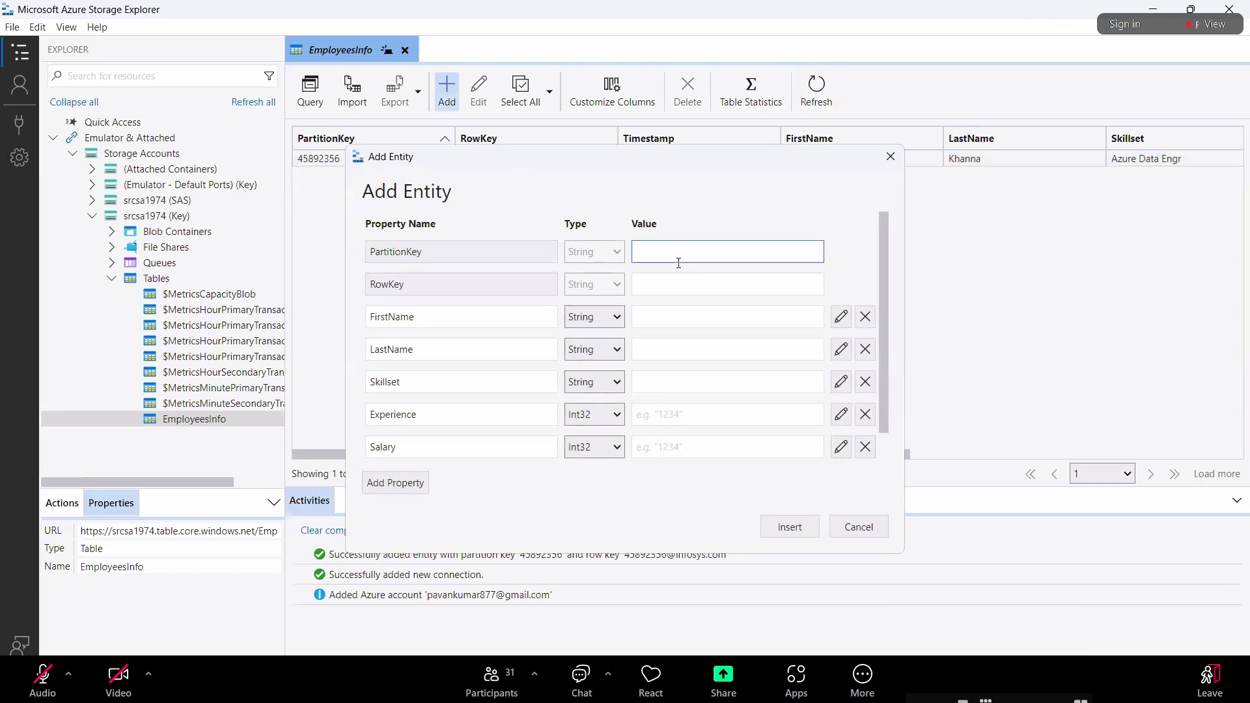
text(8569745)
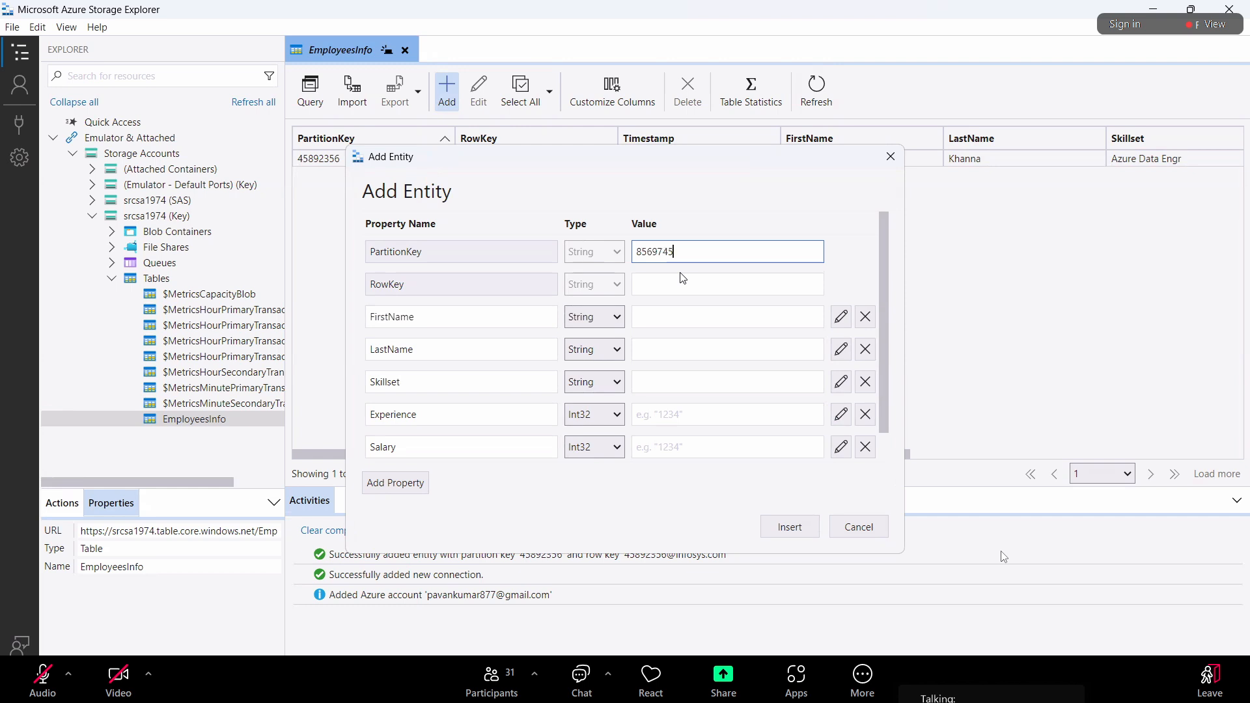
key(shift+Left)
key(shift+Left)
key(shift+Left)
key(shift+Left)
key(shift+Left)
key(shift+Left)
key(shift+Left)
key(ctrl+c)
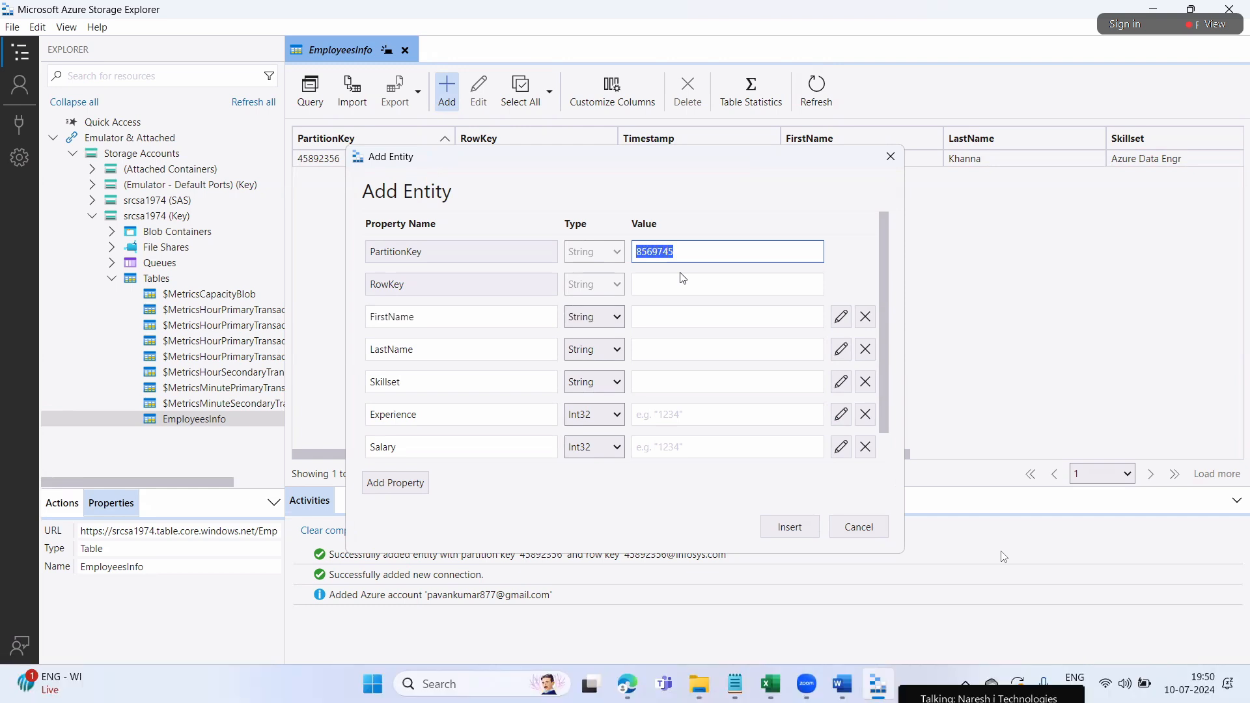
click(703, 284)
key(ctrl+v)
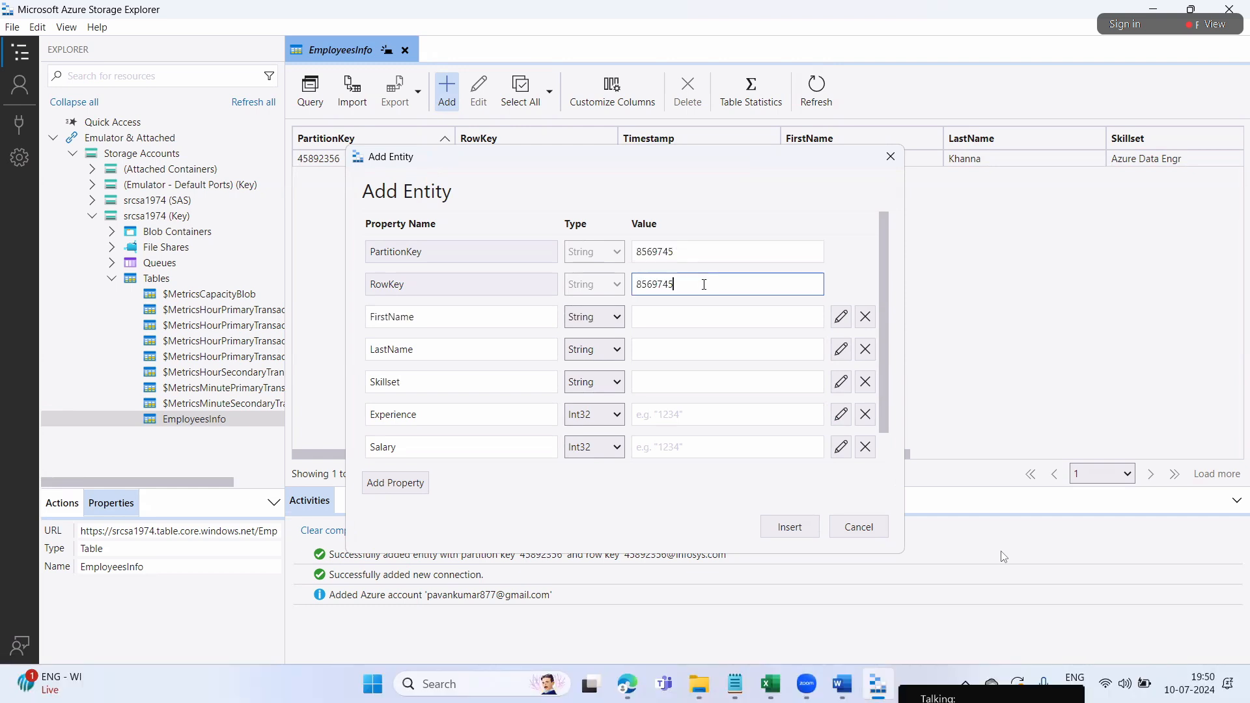
text(@infosys.com)
click(681, 306)
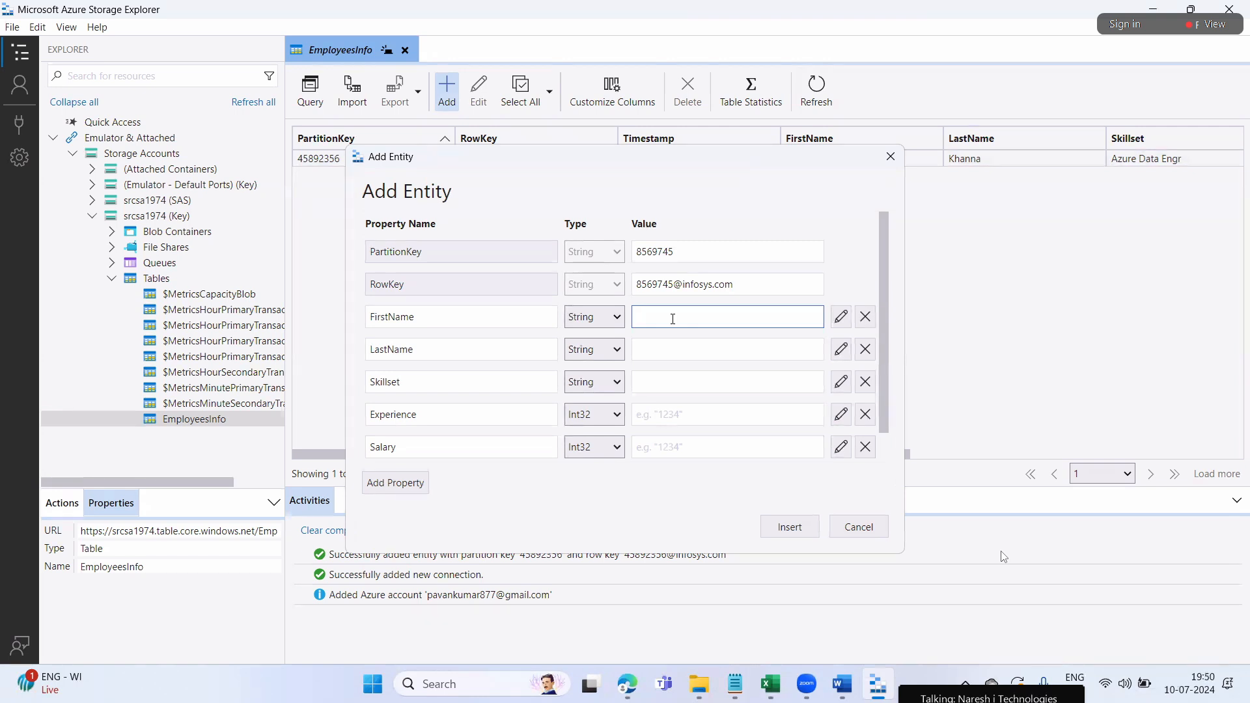
click(792, 478)
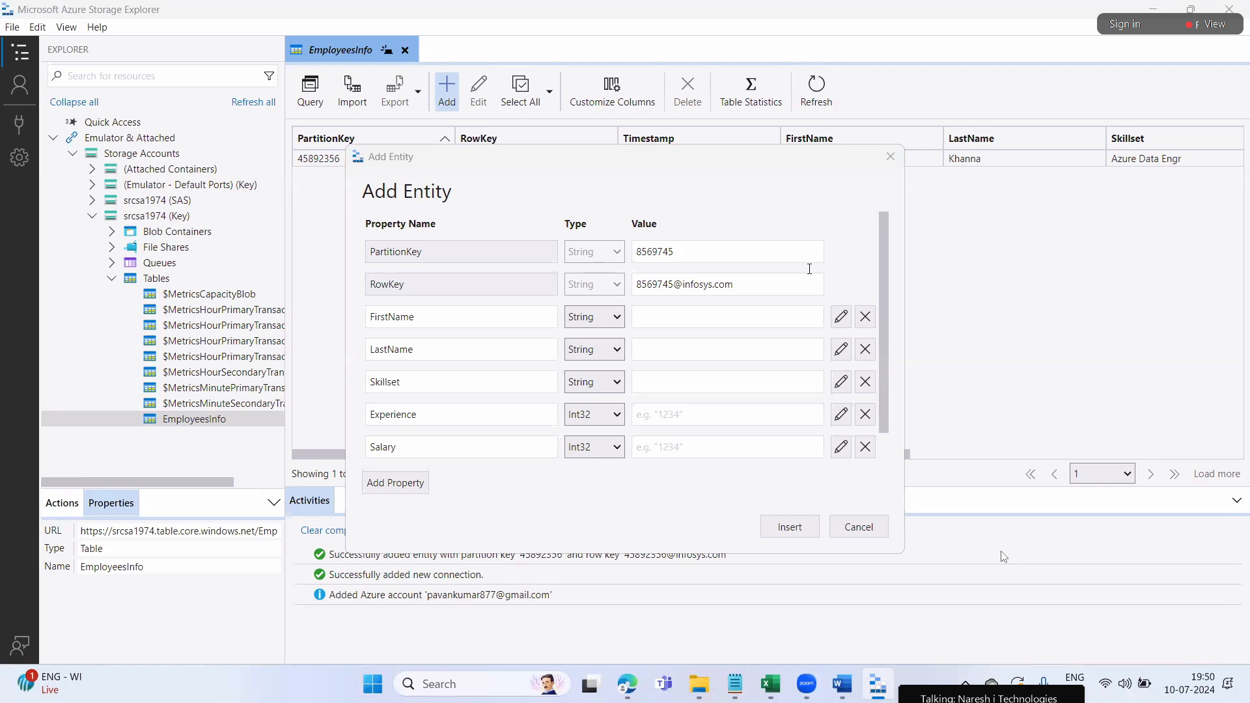
Enter the second employee's first and last names and Skillset Azure Data Engr
click(678, 316)
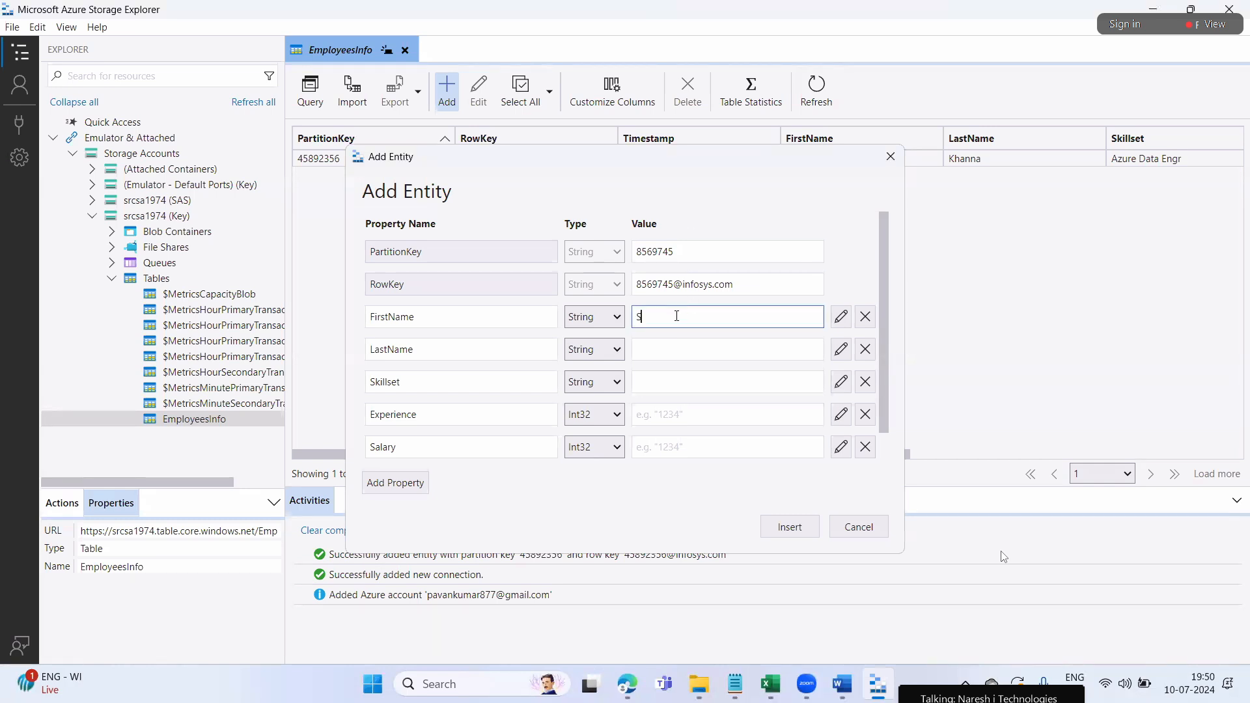
click(673, 349)
click(650, 383)
text(Azure Data Engr)
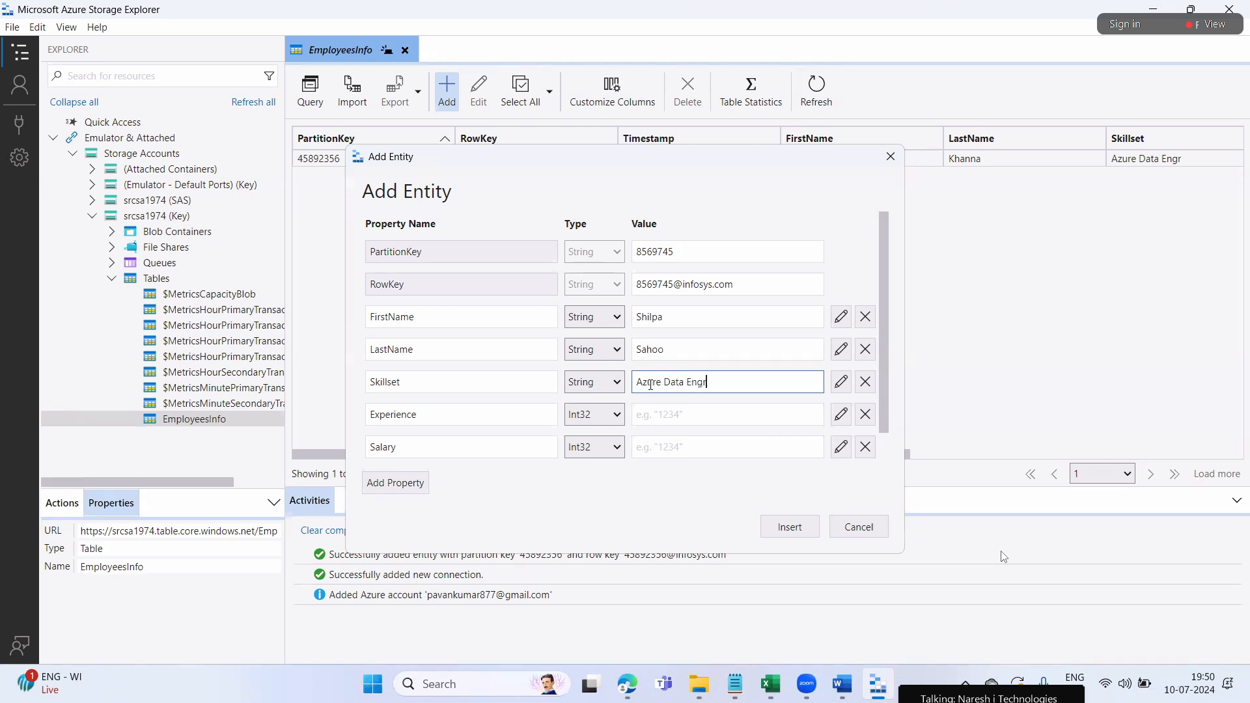
Set Experience 2, Salary 40000 and Location India
click(685, 410)
text(2)
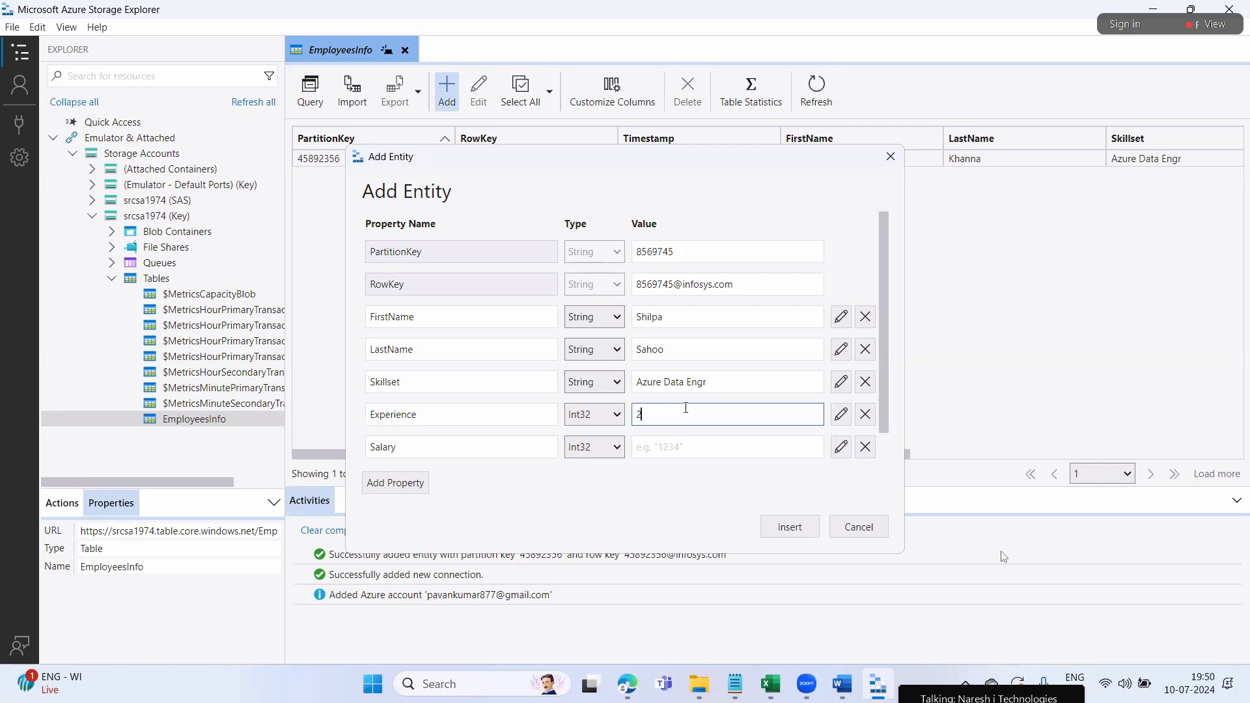
click(659, 442)
text(40000)
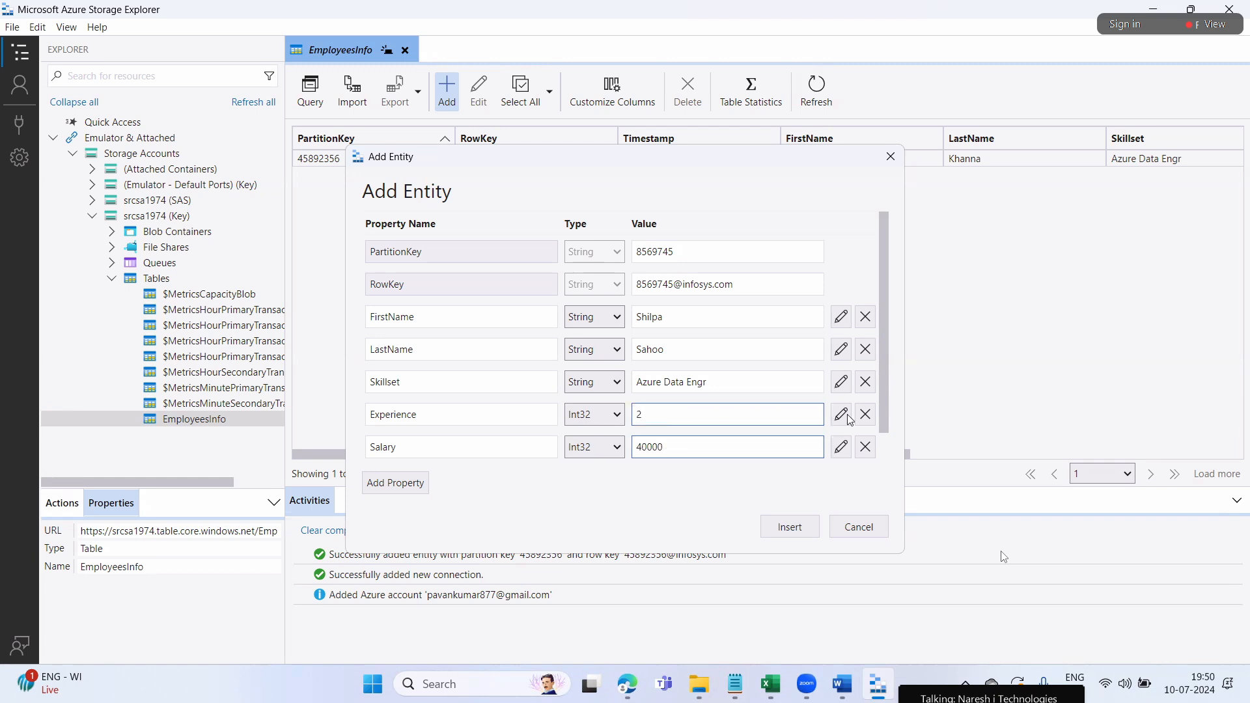
scroll(886, 448, down, 1)
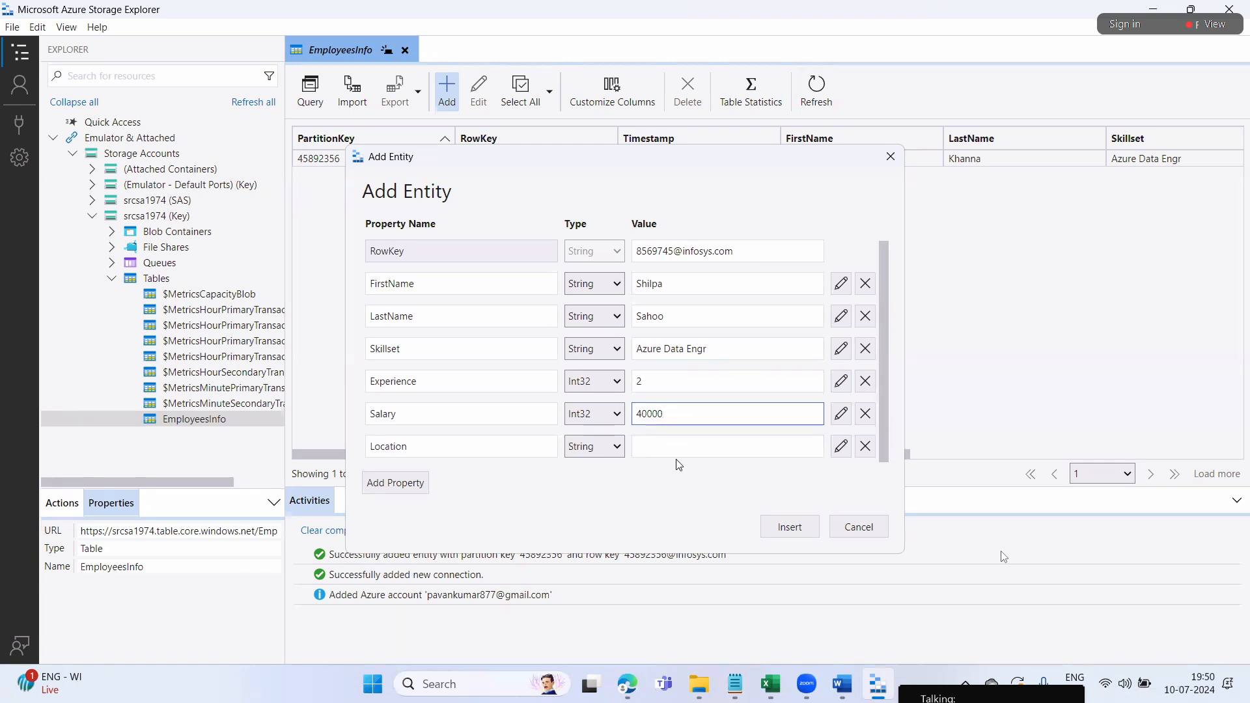
click(666, 443)
text(India)
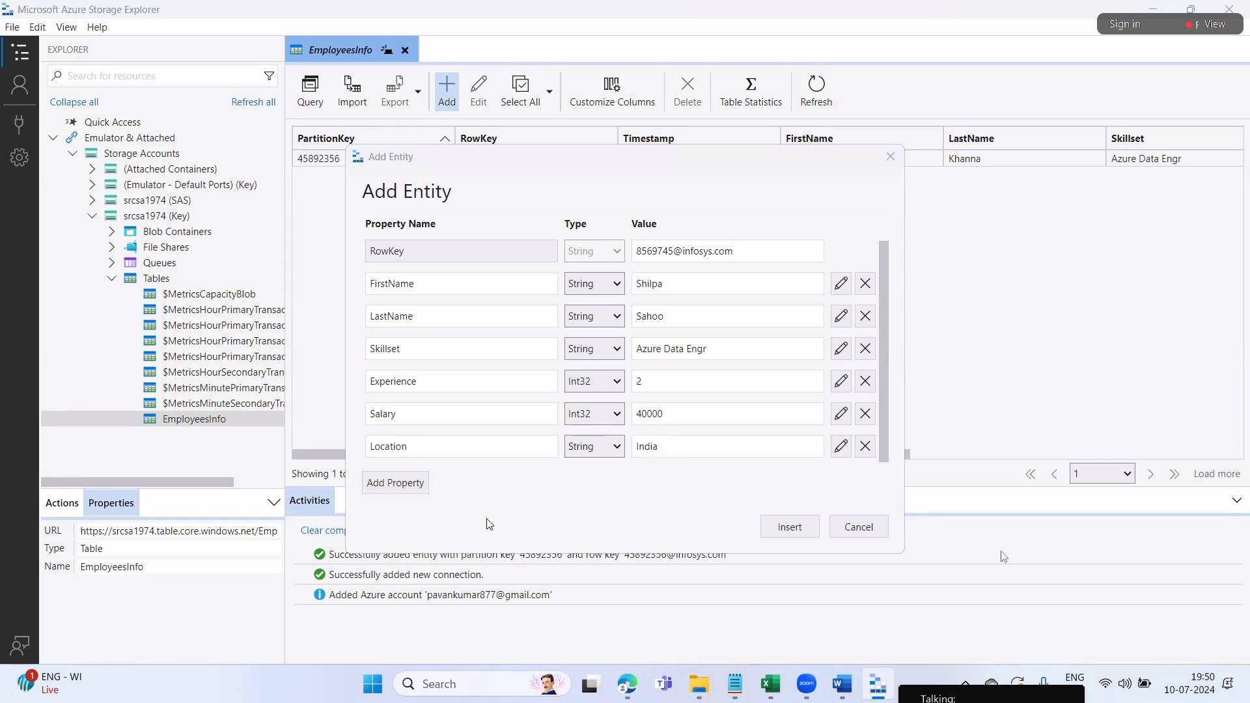
Insert the second employee entity and focus the EmployeesInfo grid
click(782, 525)
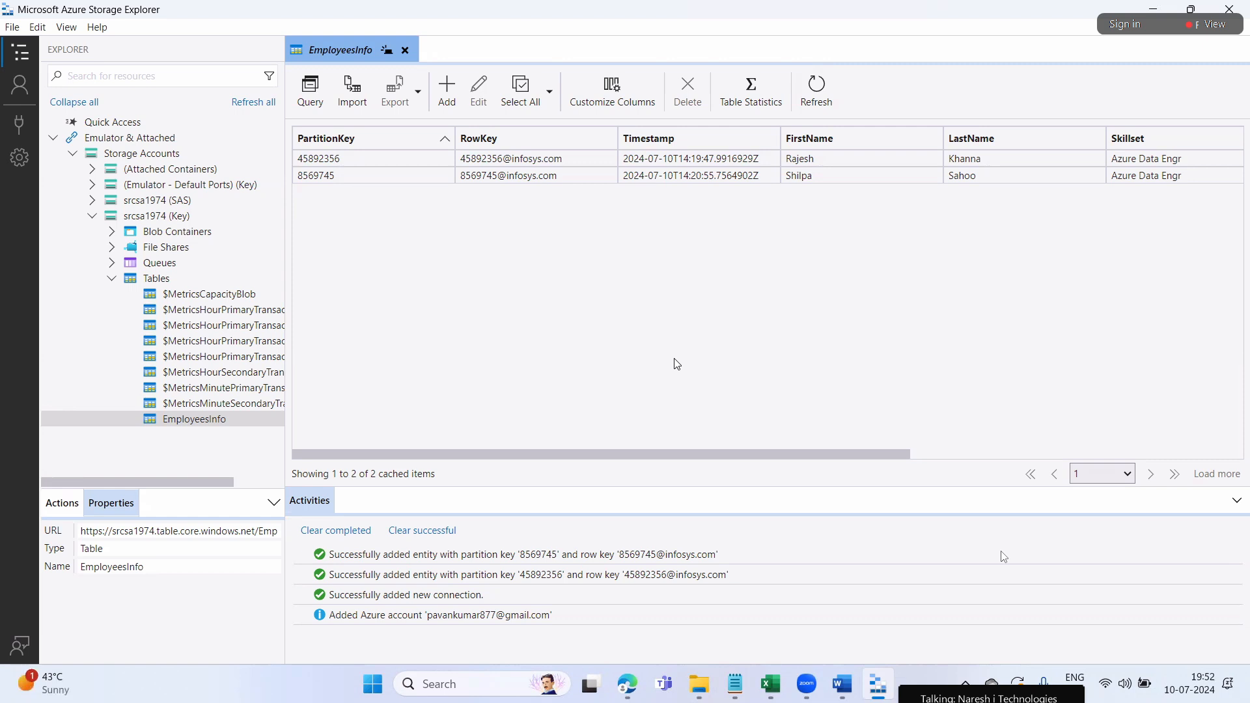
click(694, 327)
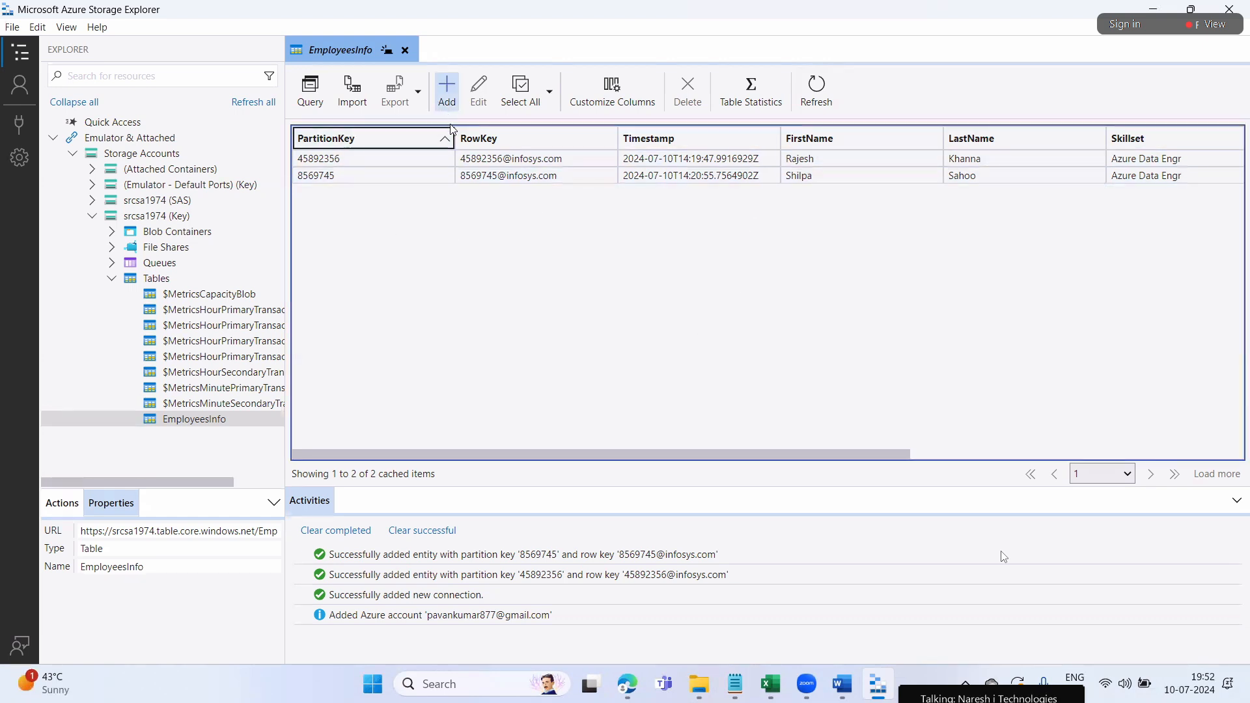
click(442, 94)
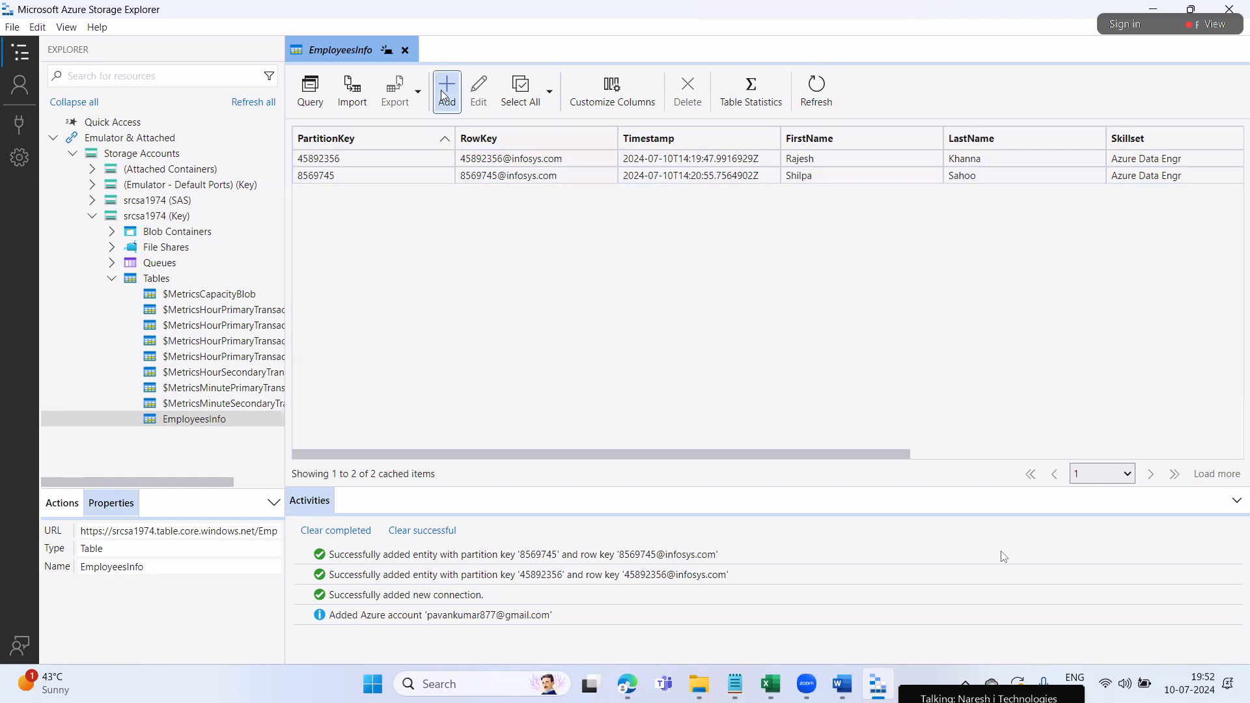
click(683, 254)
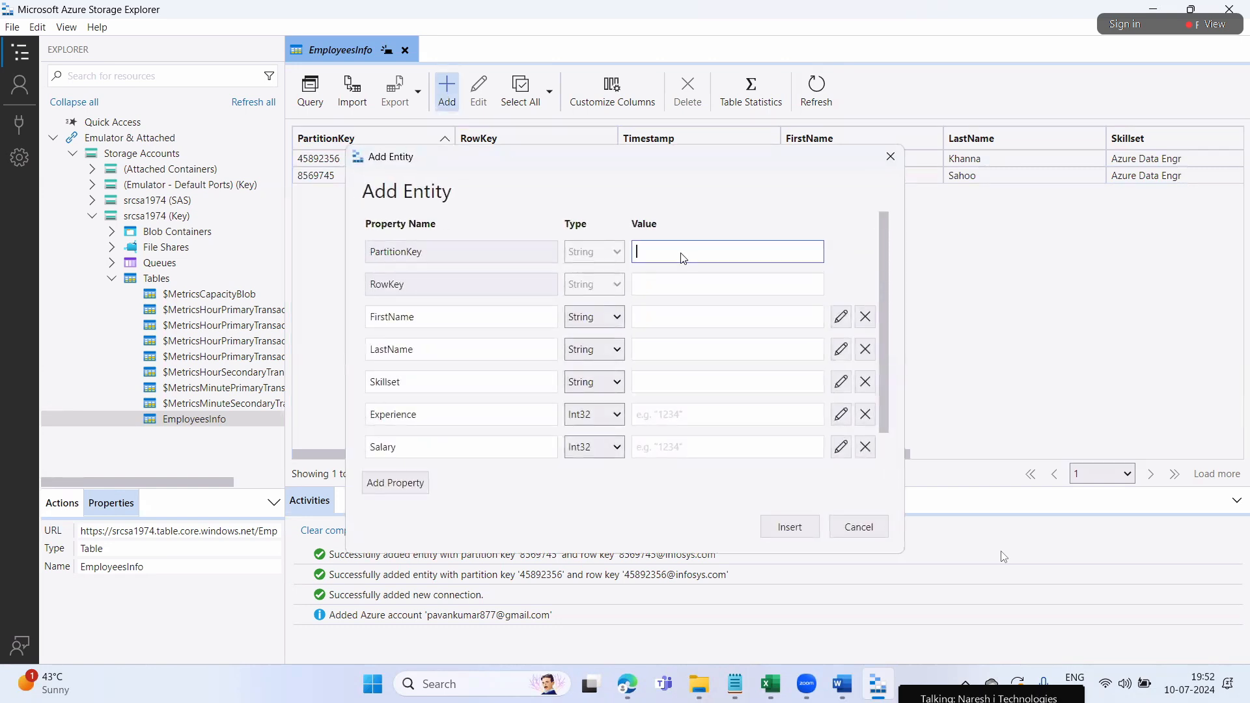
text(47854)
drag(684, 256, 633, 251)
key(ctrl+c)
click(676, 287)
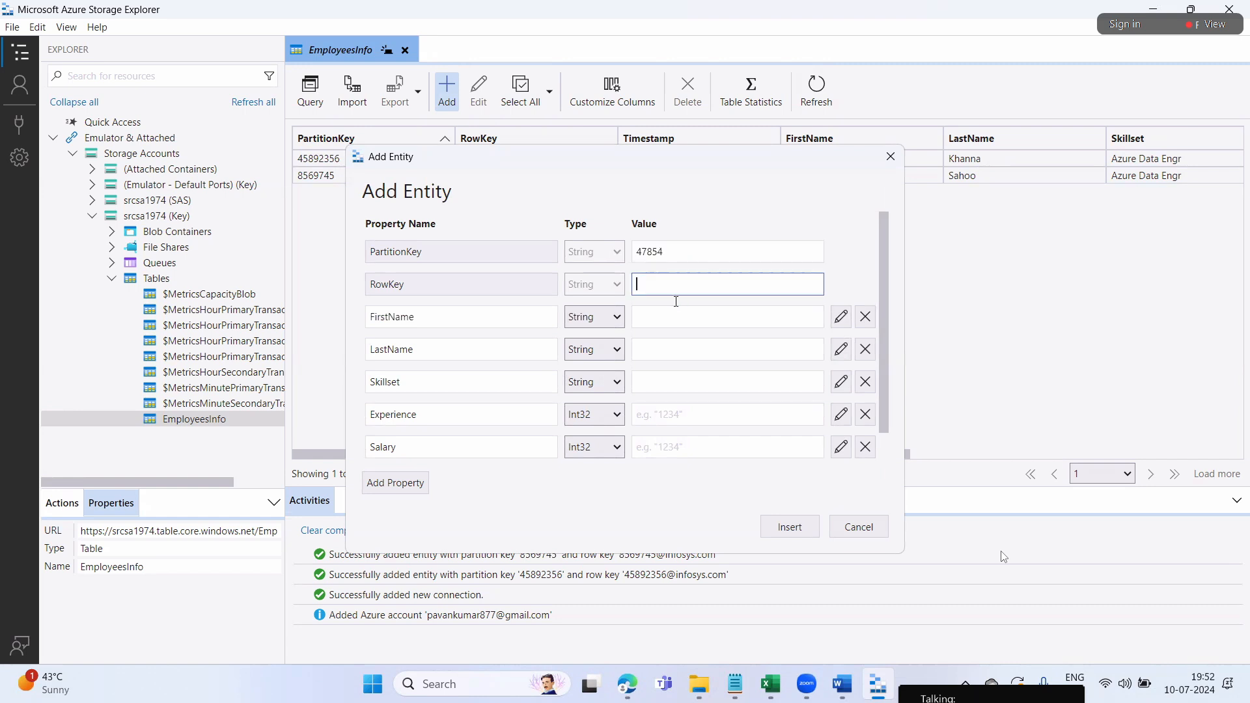
key(ctrl+v)
text(@accenture.com)
click(677, 320)
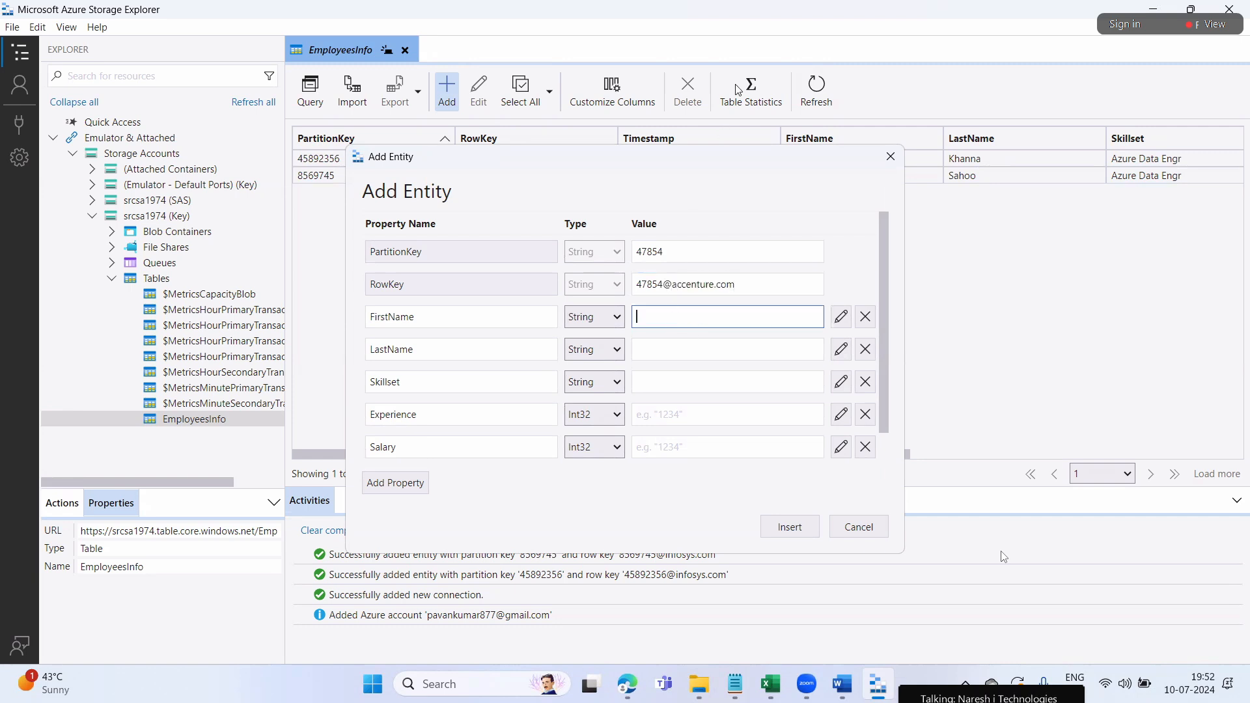
click(749, 80)
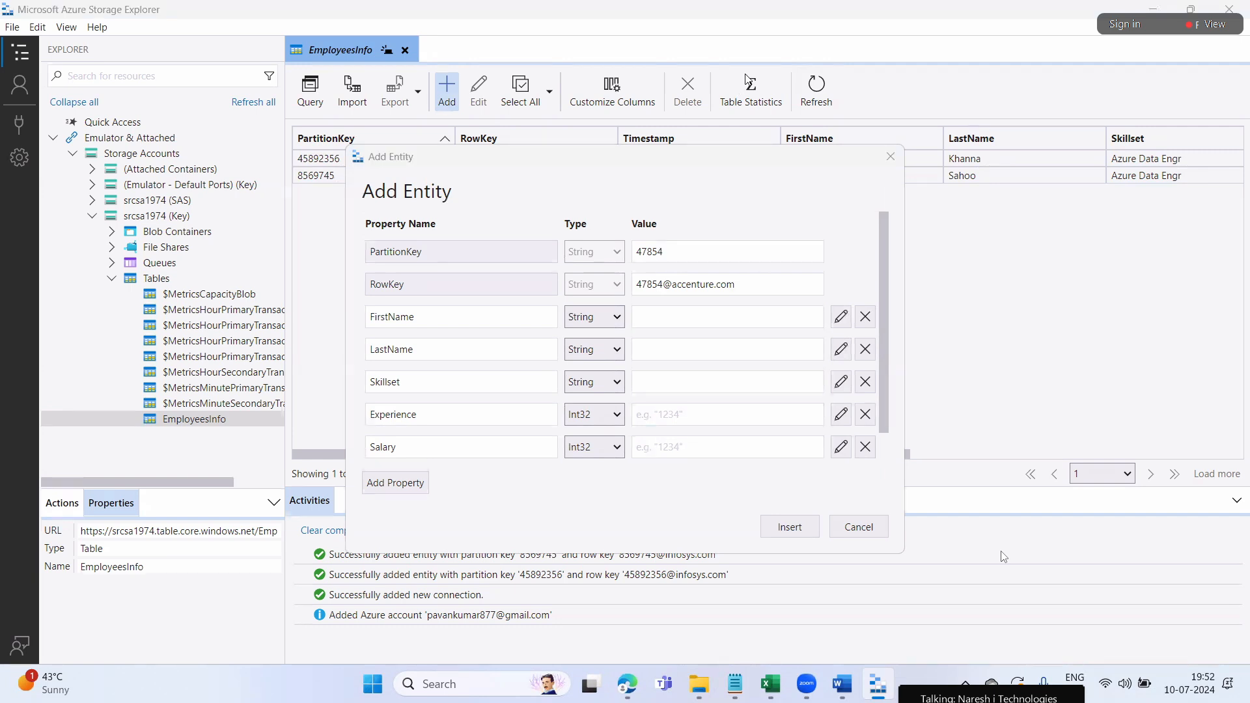
Enter the third employee's first and last names and Skillset Azure Devops
click(748, 318)
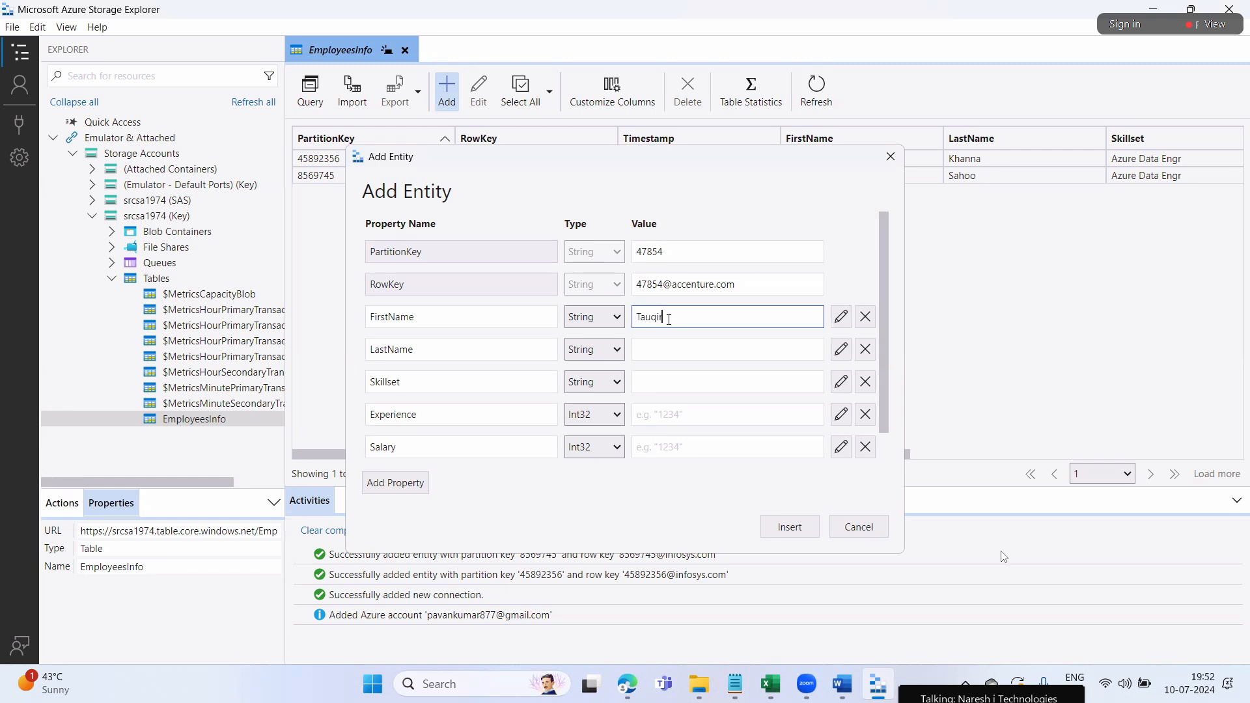
click(663, 346)
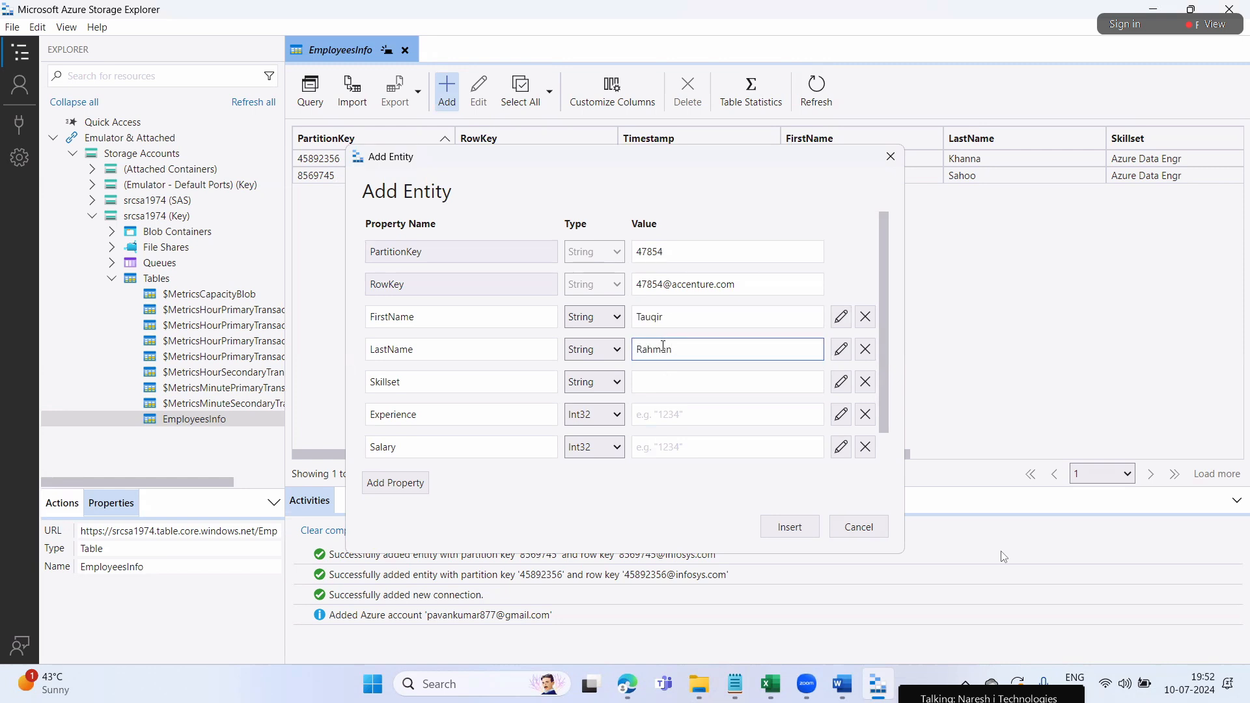
click(690, 375)
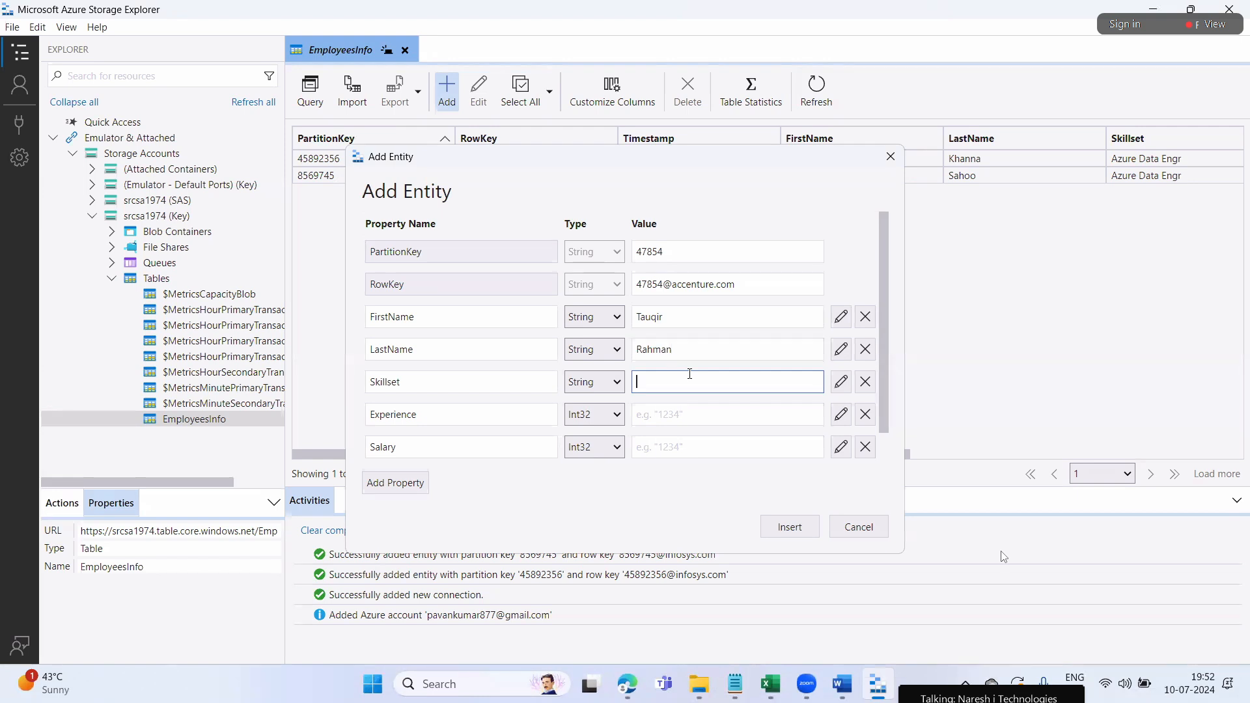
text(Azure Devops)
Set Experience 2, Salary 40000 and Location USA, then insert the entity
click(710, 414)
text(2)
scroll(710, 413, down, 1)
click(663, 415)
text(40000)
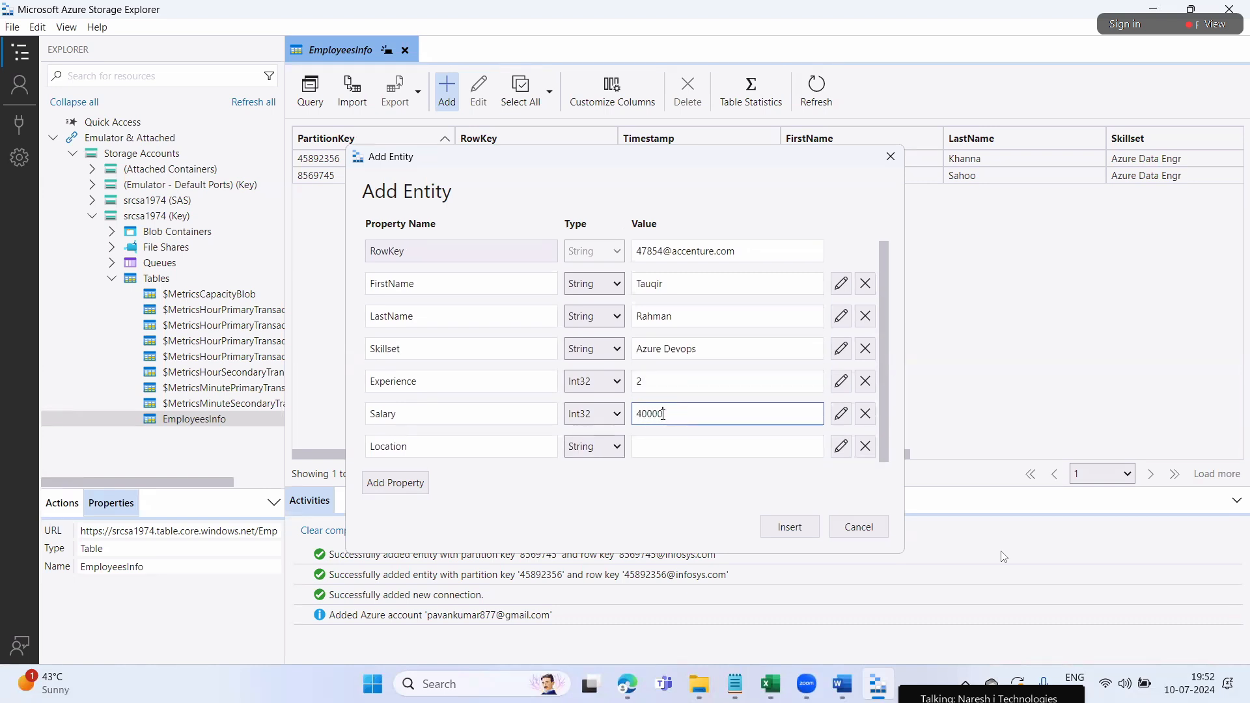
click(653, 454)
text(USA)
click(809, 529)
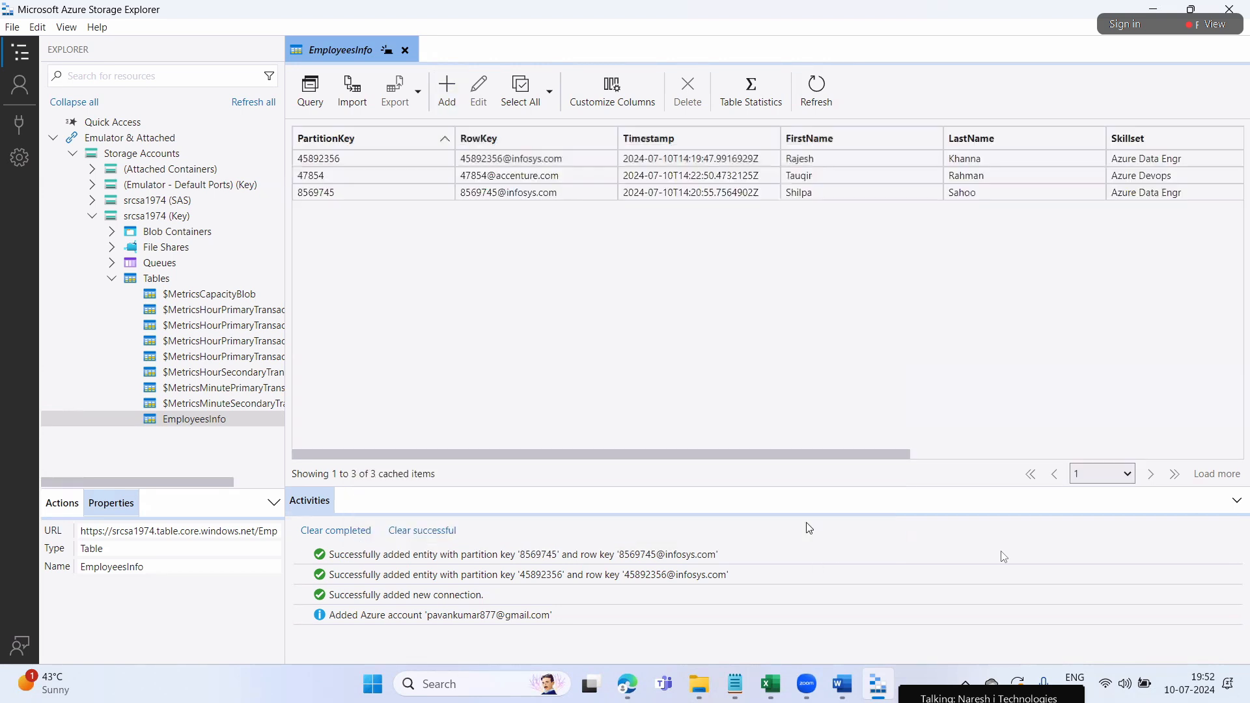
Start adding an entity, then send the Zoom chat message 'lot of data how to insert sir like in excel'
click(448, 88)
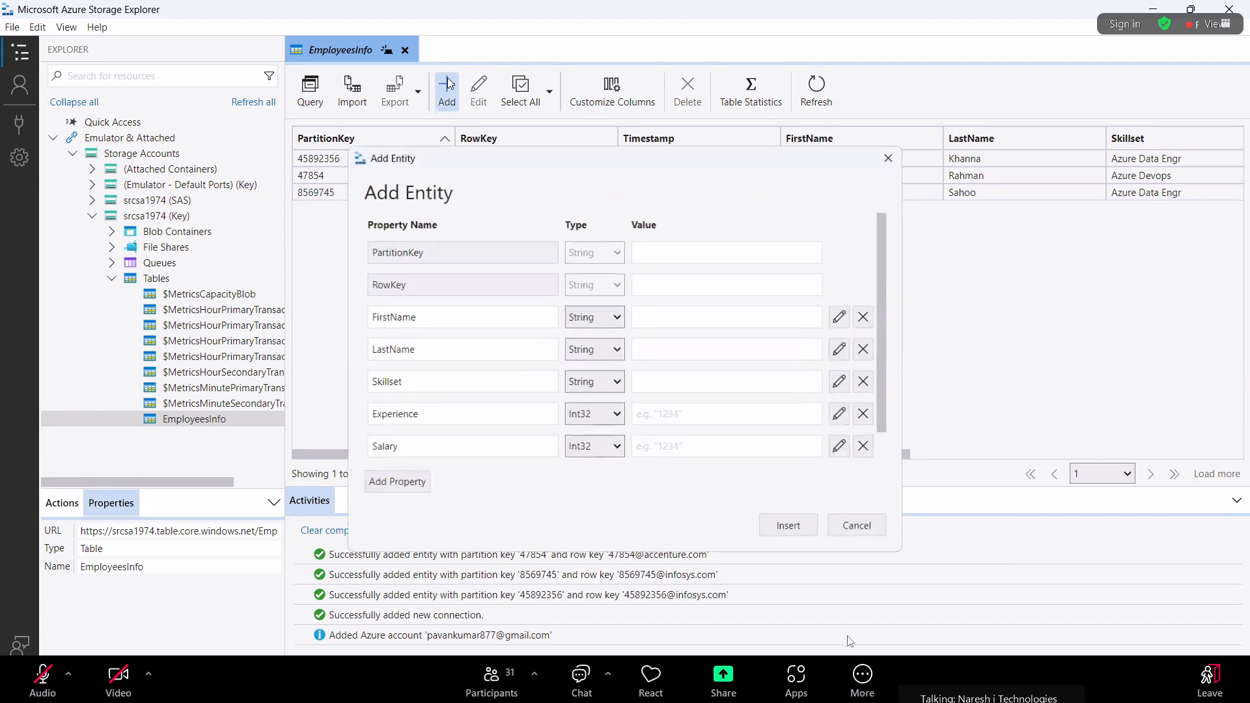
click(590, 687)
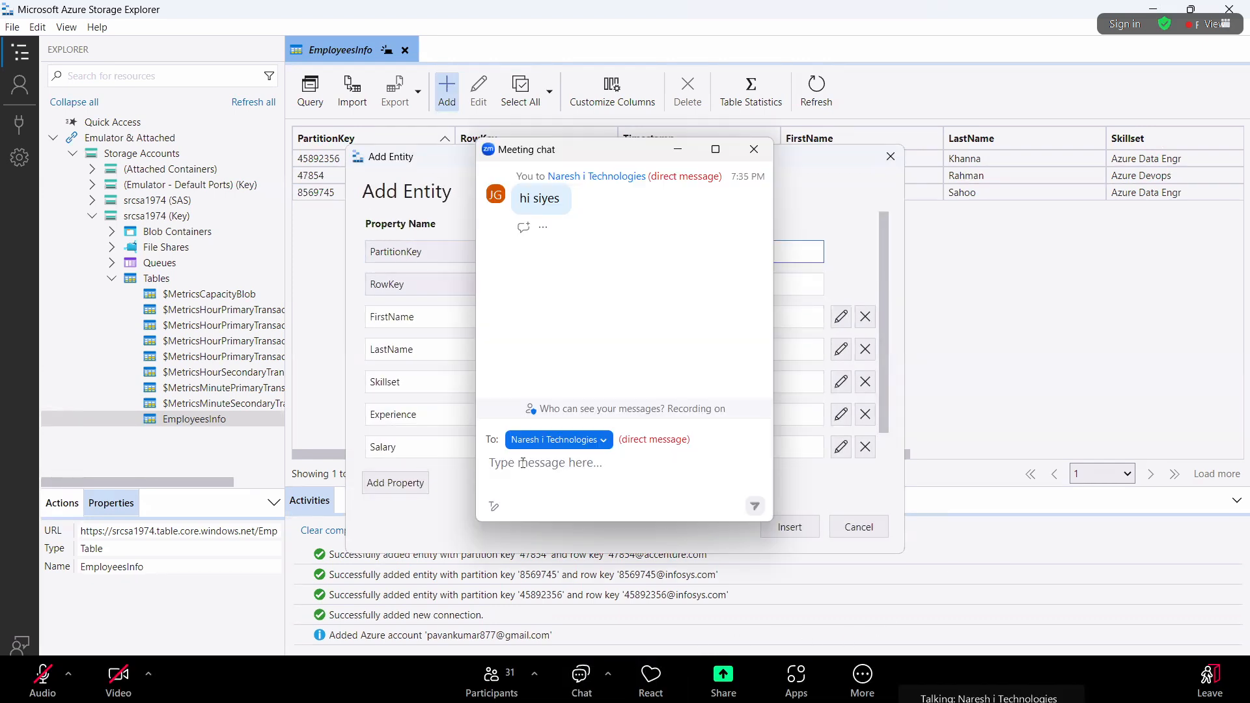
text(lot )
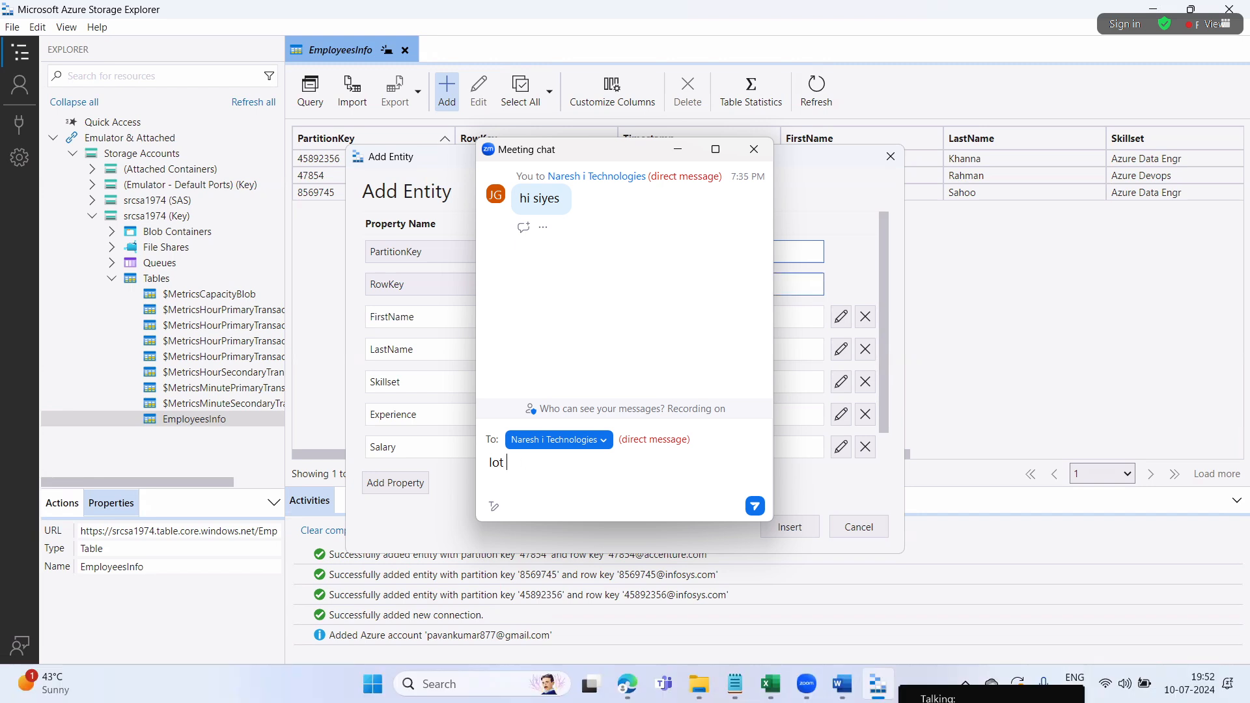
text(o)
text(f )
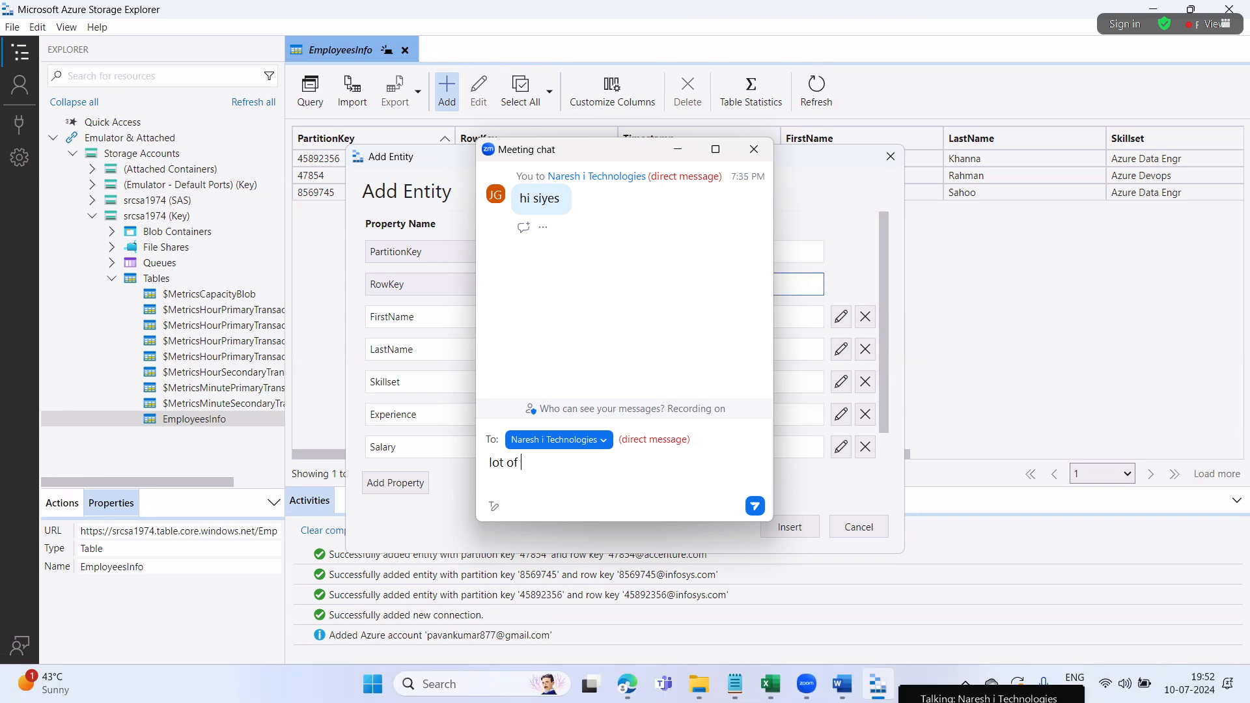
text(data )
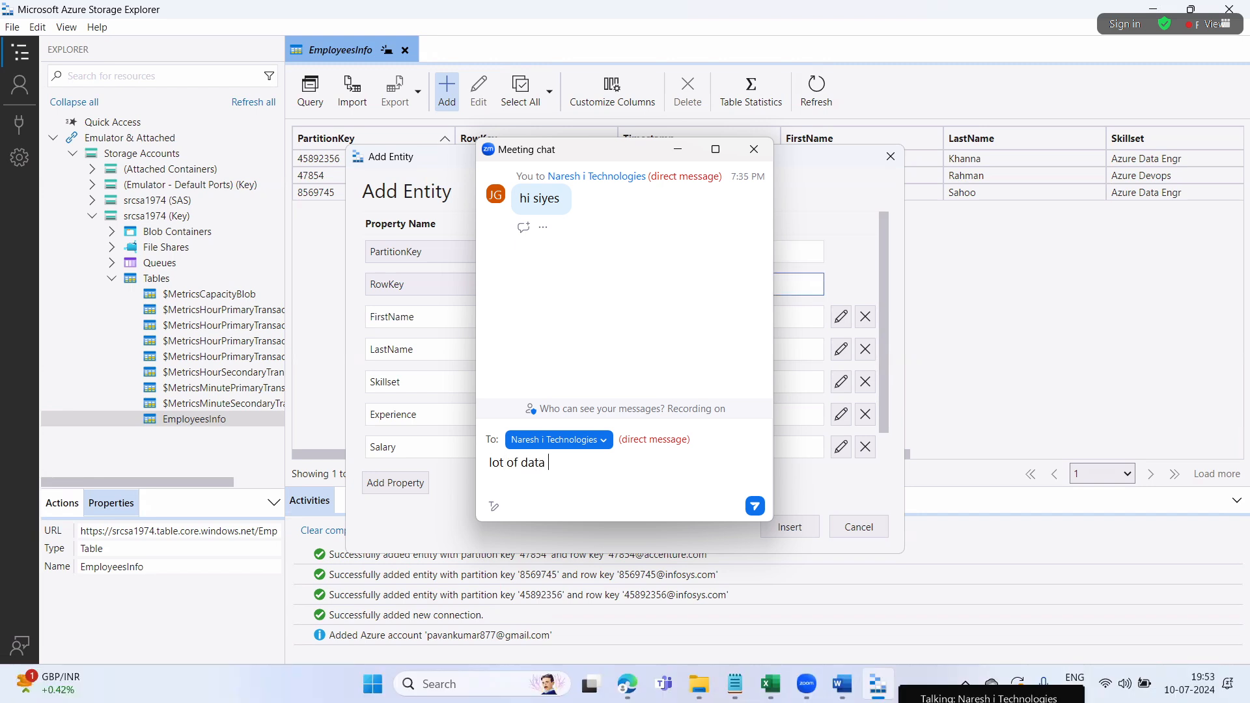
text(how )
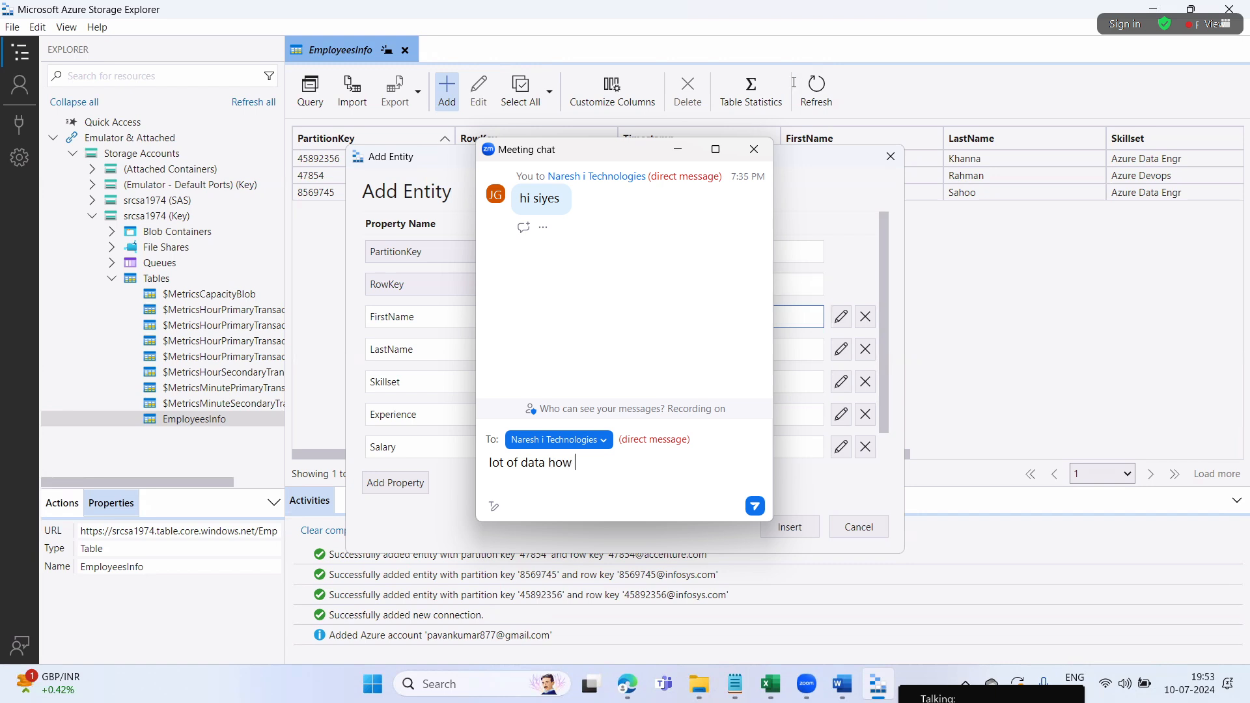
text(to in)
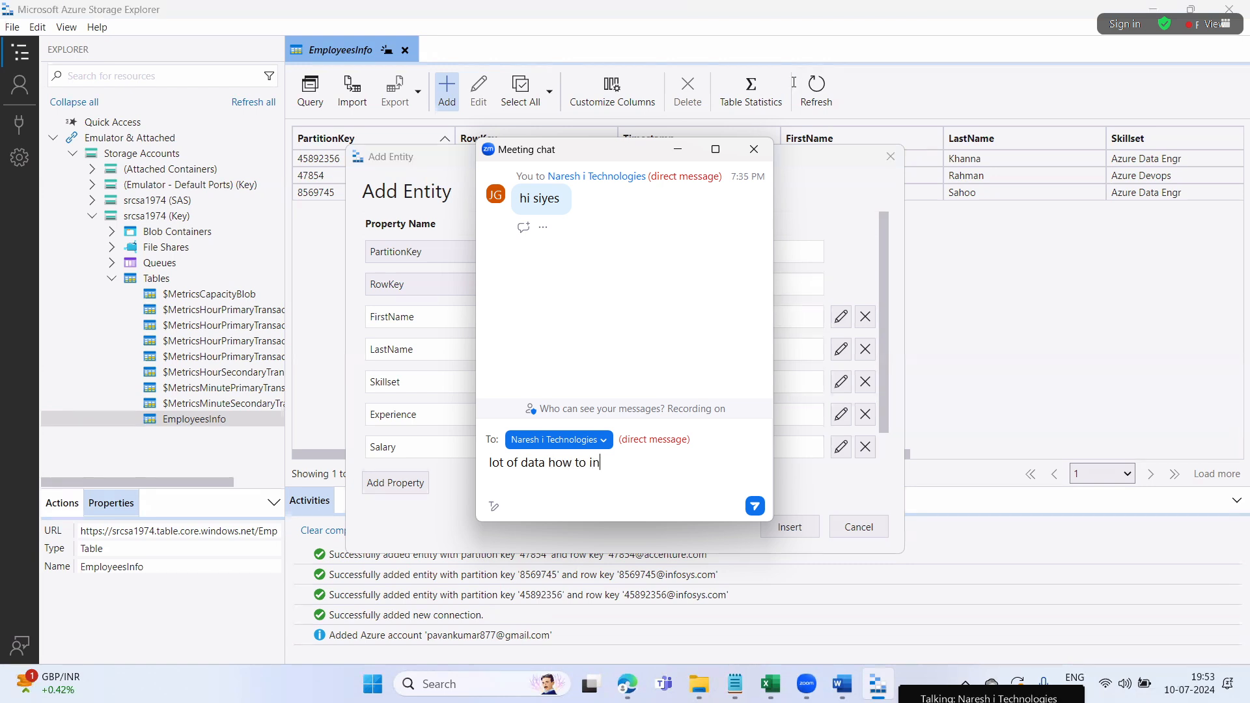
text(sert sir l)
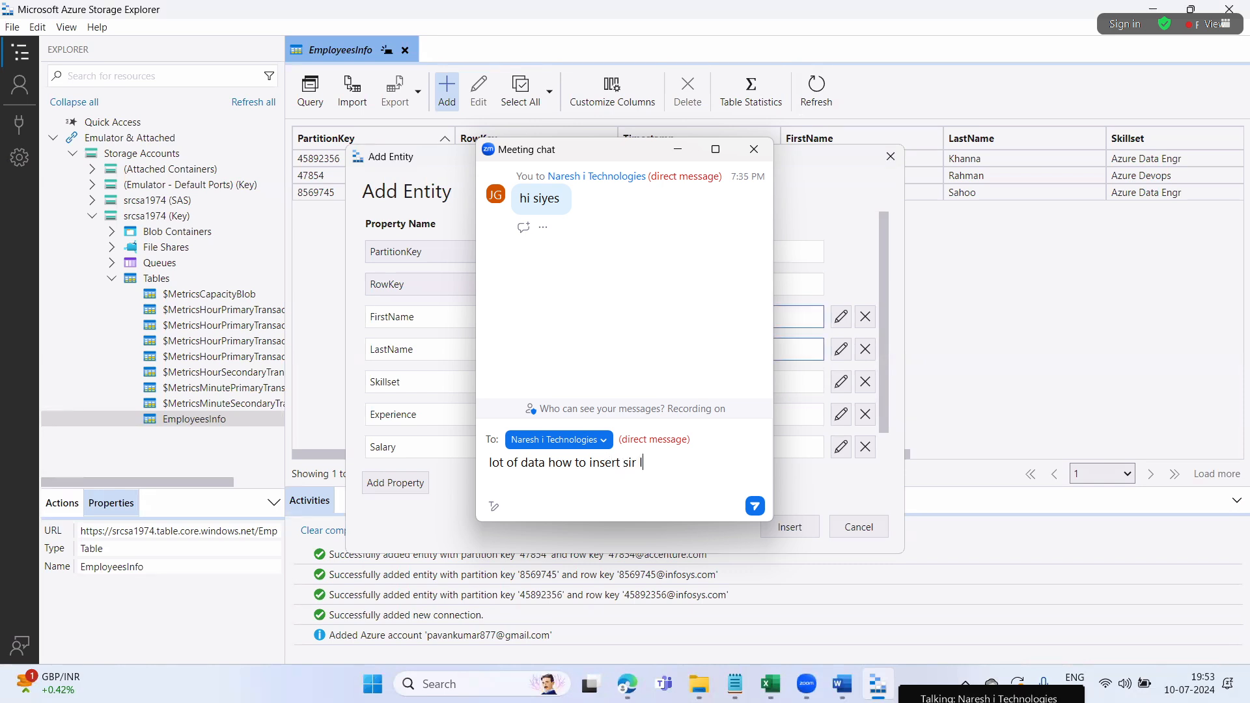
text(ike excel)
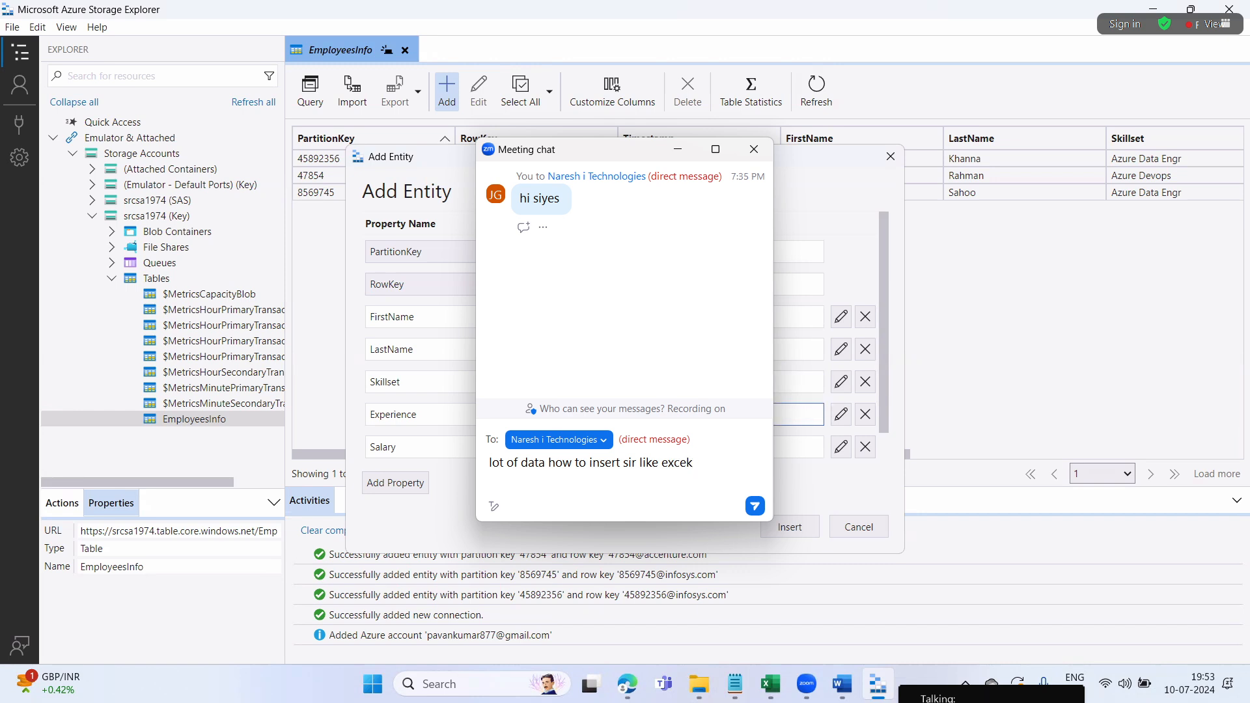
key(BackSpace)
text(l)
key(Left)
key(Left)
text(in)
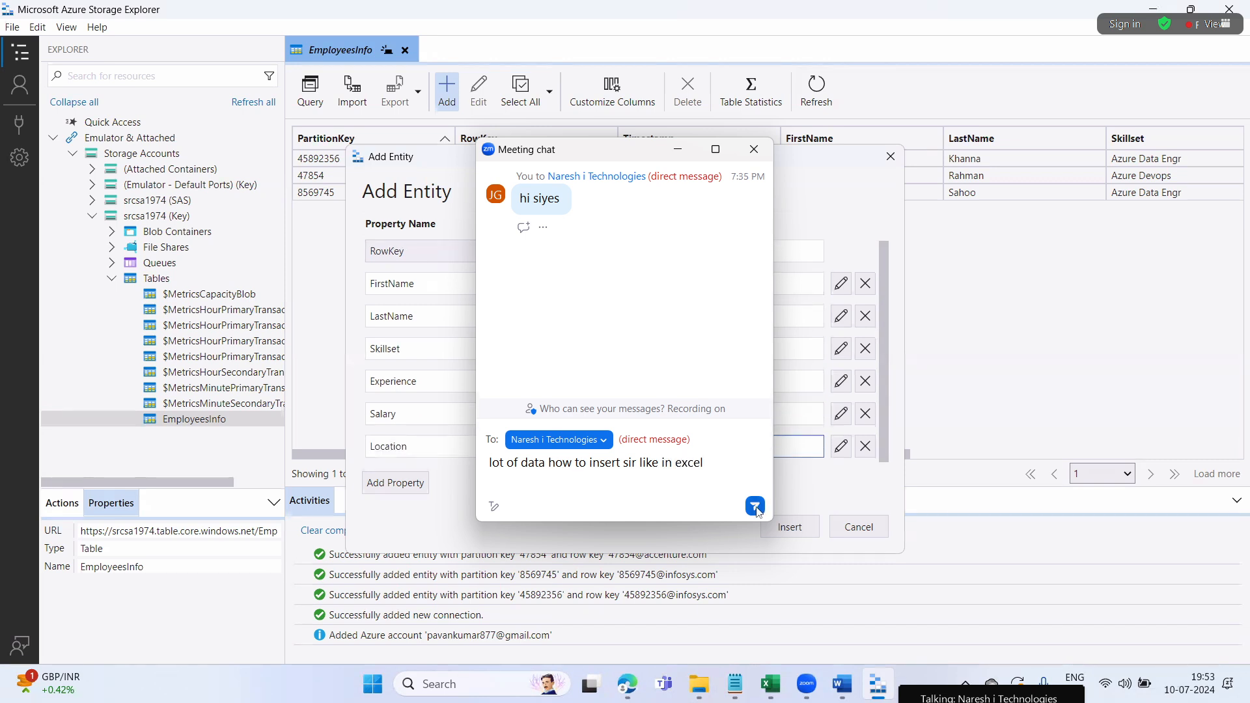
click(756, 506)
Insert employee entity 963256 (Skillset Azure Devops), then select and deselect the 47854 row
click(756, 149)
click(790, 527)
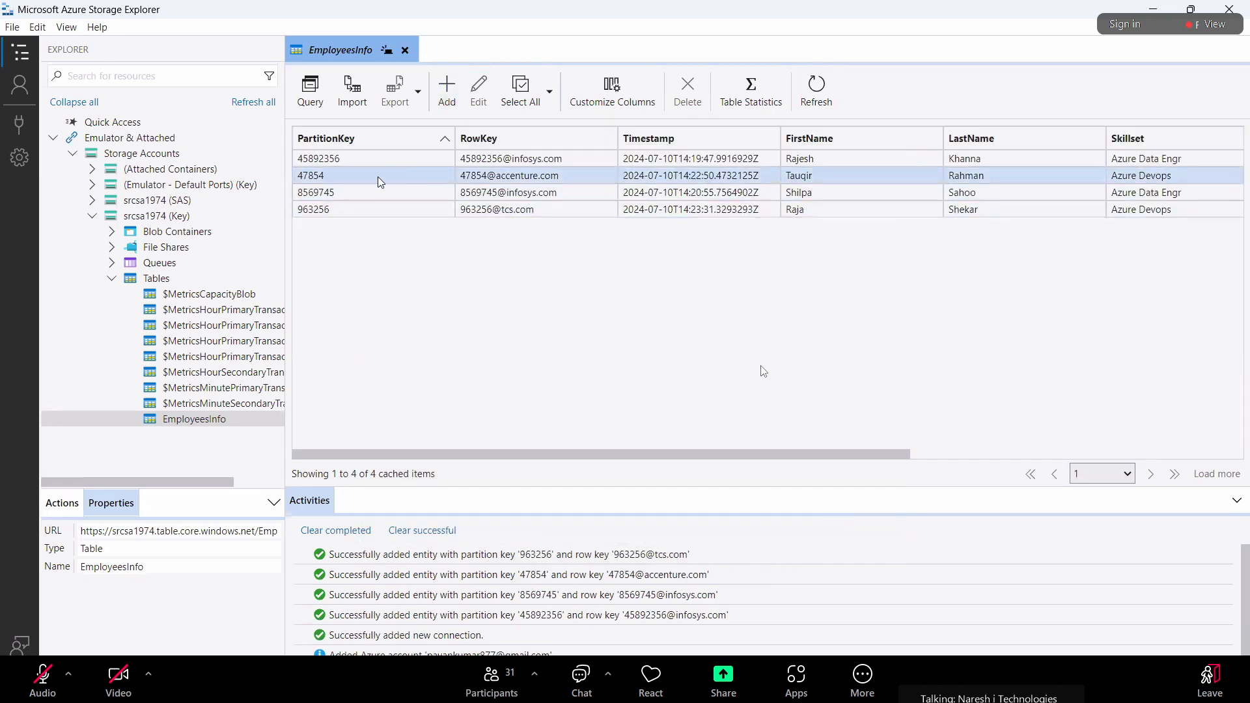
click(342, 173)
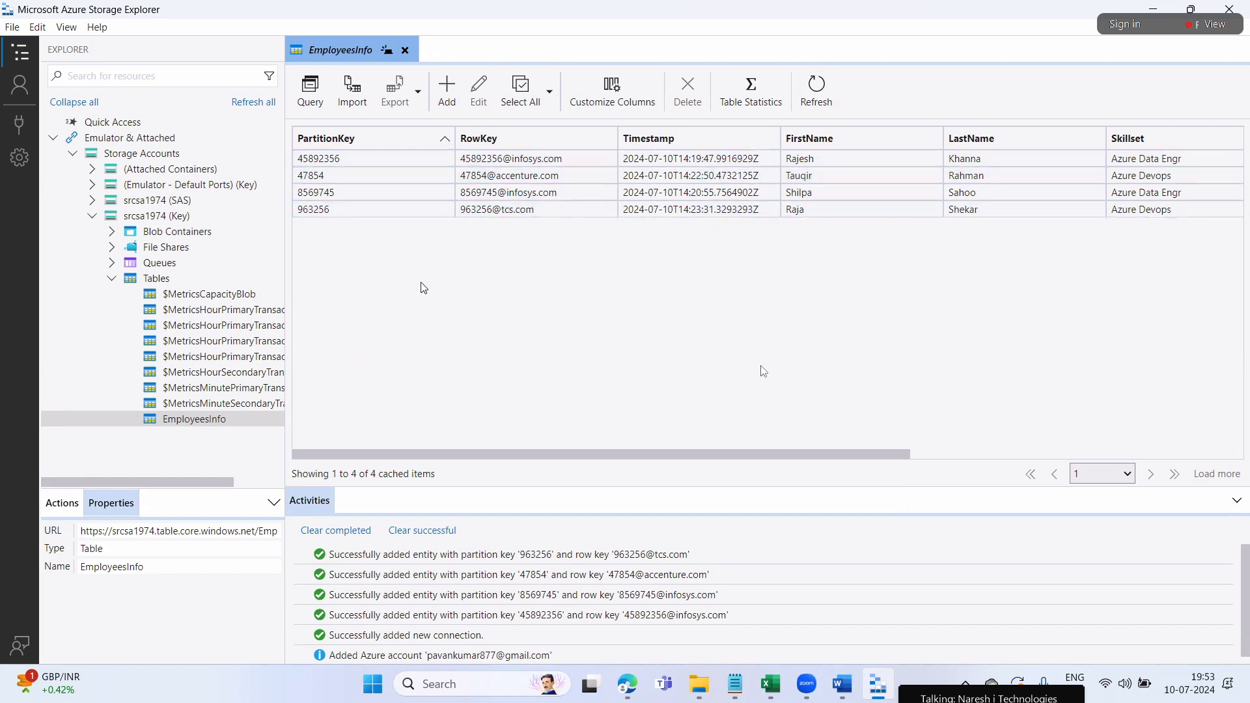
click(468, 312)
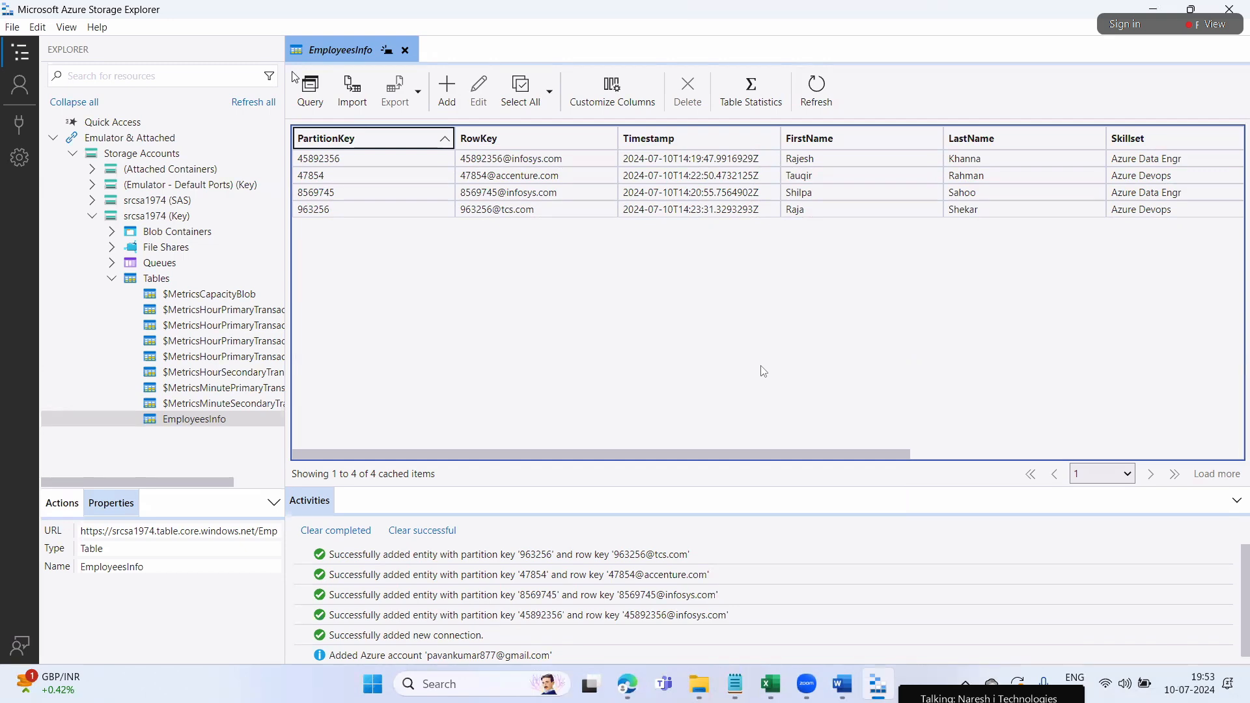
Build a query clause Skillset equals 'Azure Devops' on EmployeesInfo and delete the RowKey clause
click(313, 96)
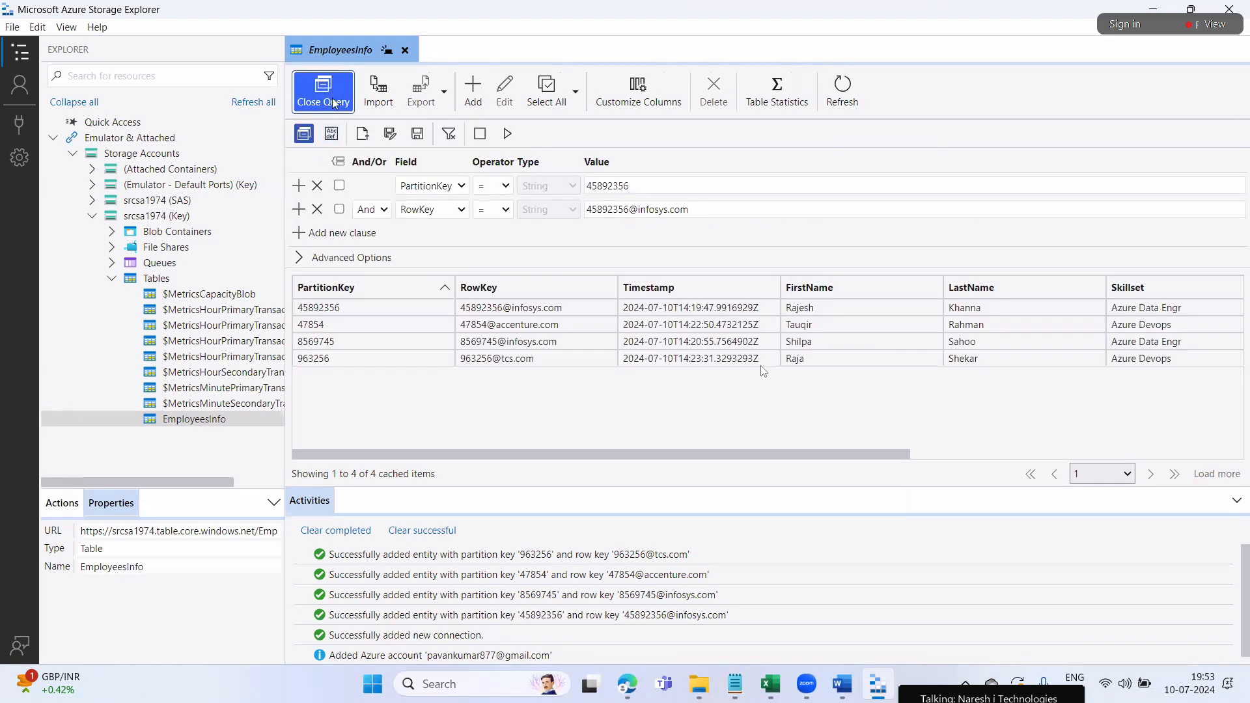
click(327, 98)
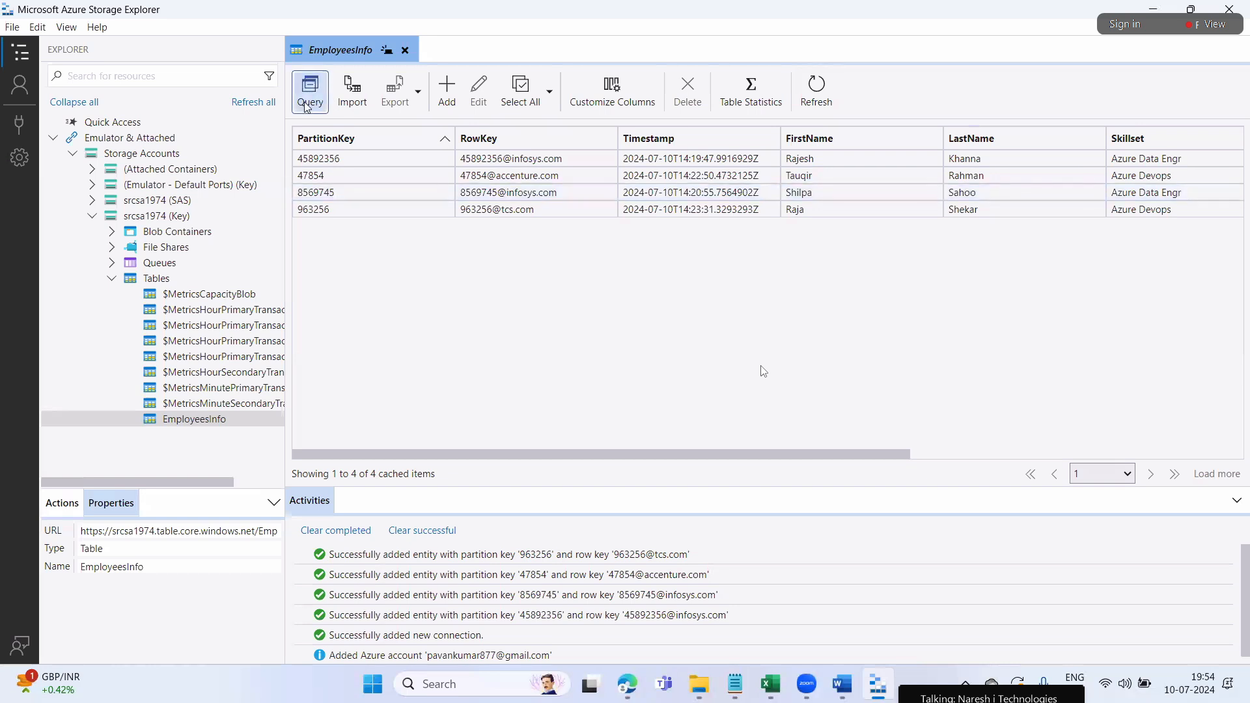
click(309, 101)
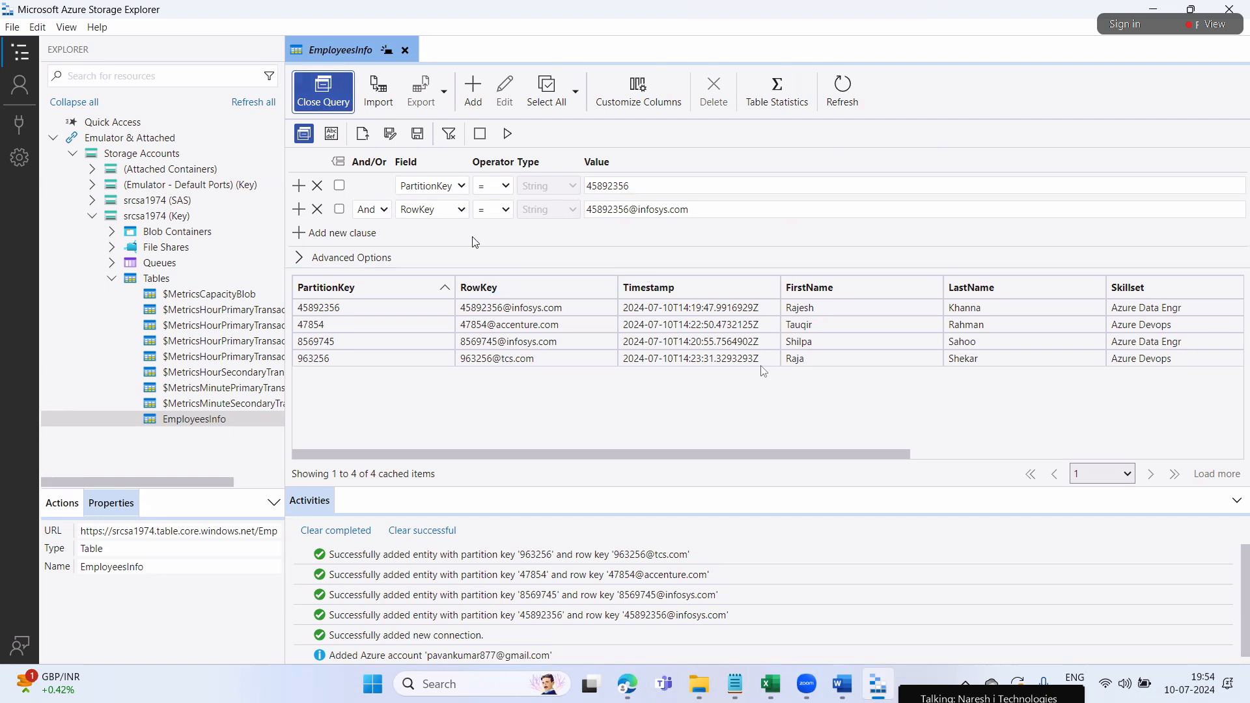
click(462, 188)
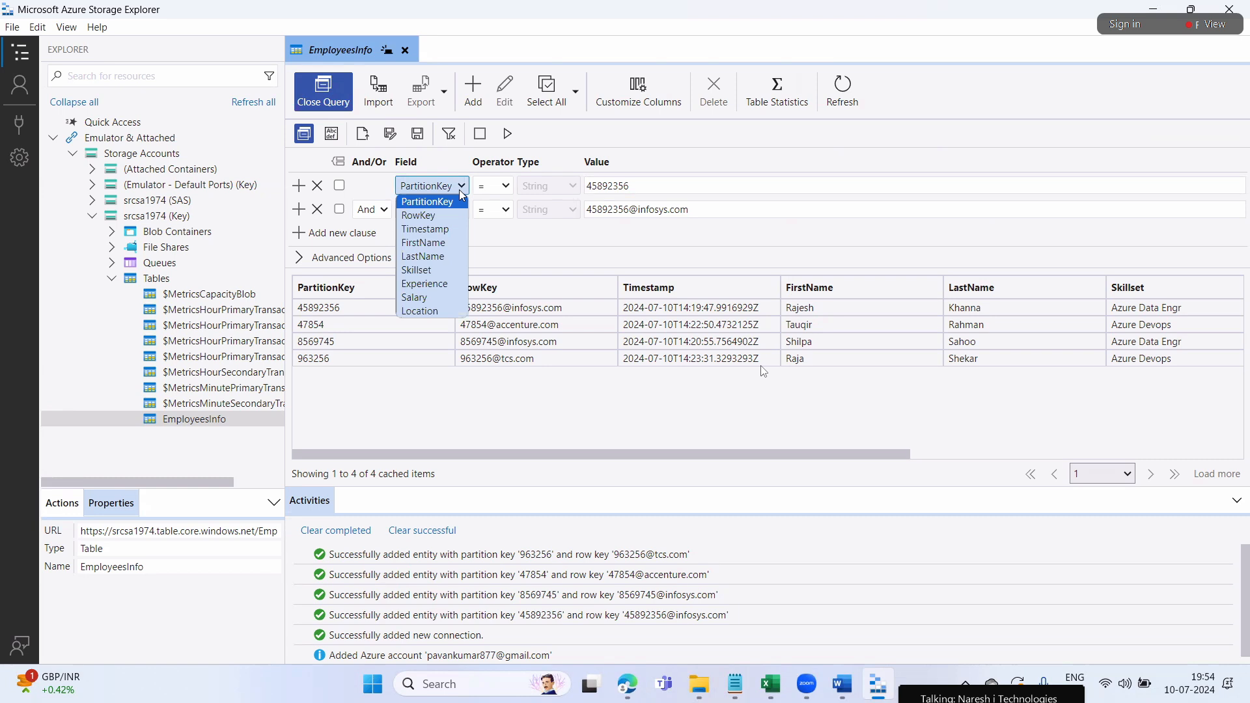
click(430, 271)
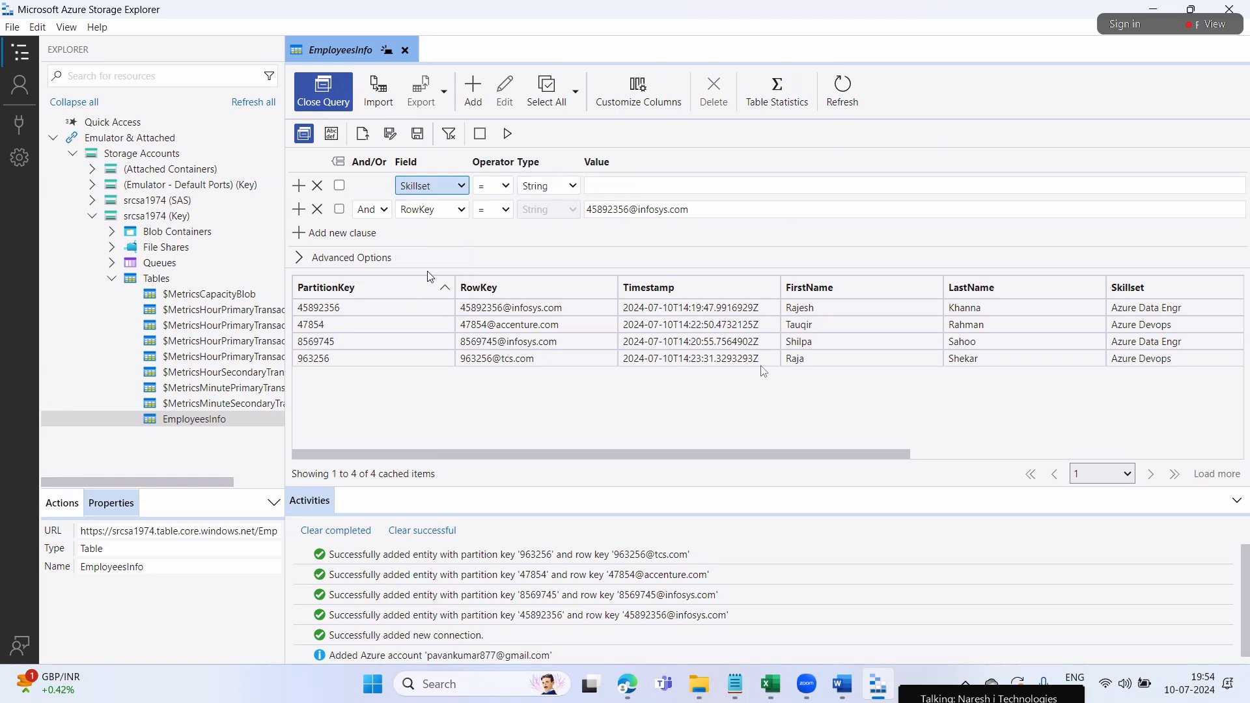
click(318, 208)
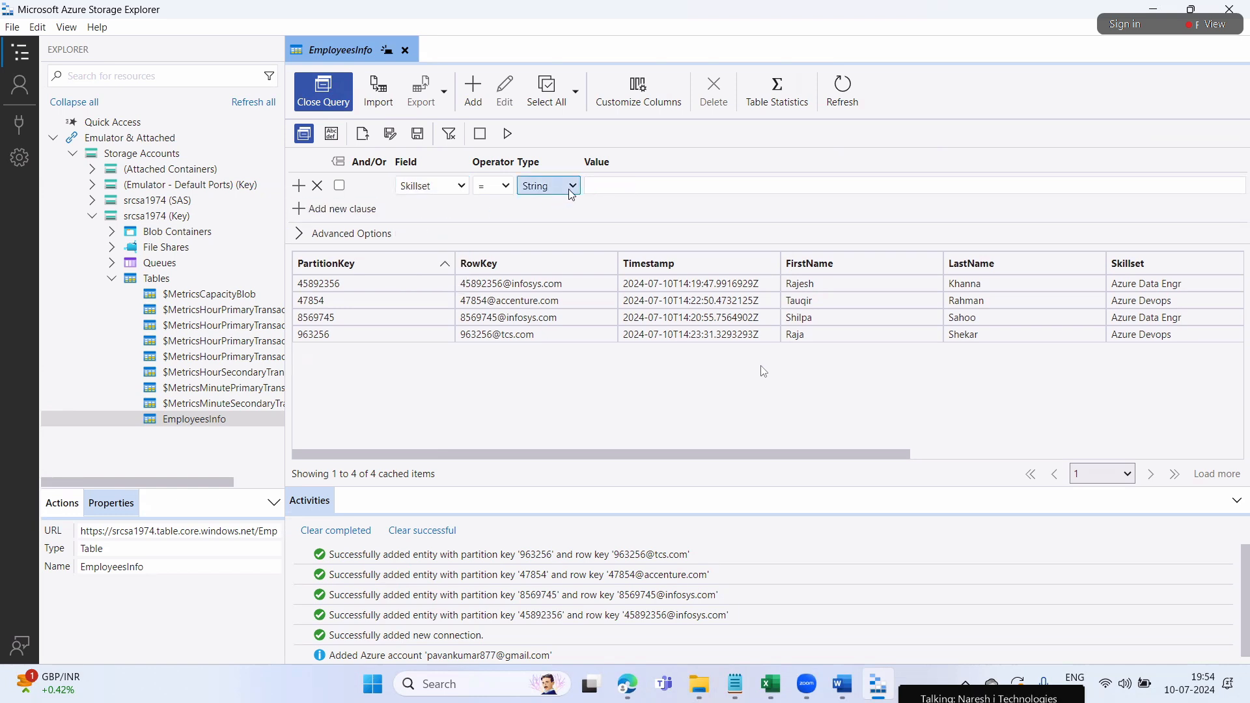
click(597, 184)
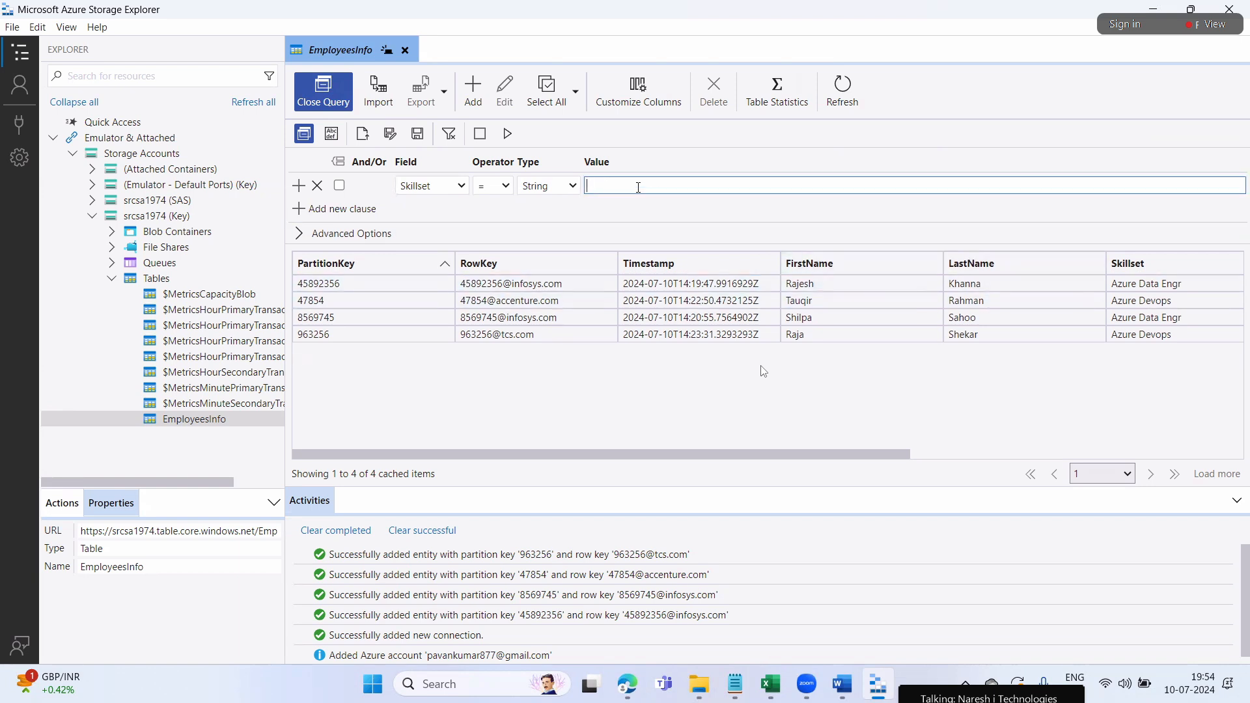
text(Azure Devops)
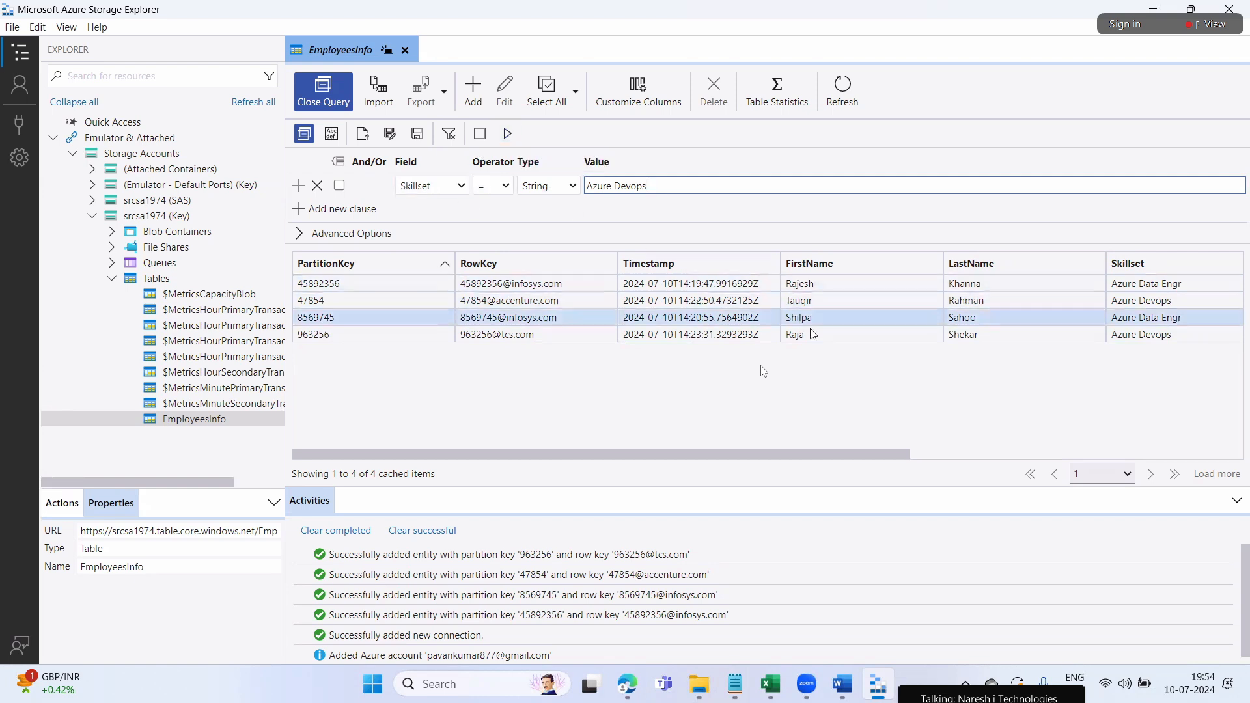
Narrow the PartitionKey, RowKey, FirstName, Skillset, Experience, Salary and Location columns to fit the grid
drag(889, 454, 1059, 465)
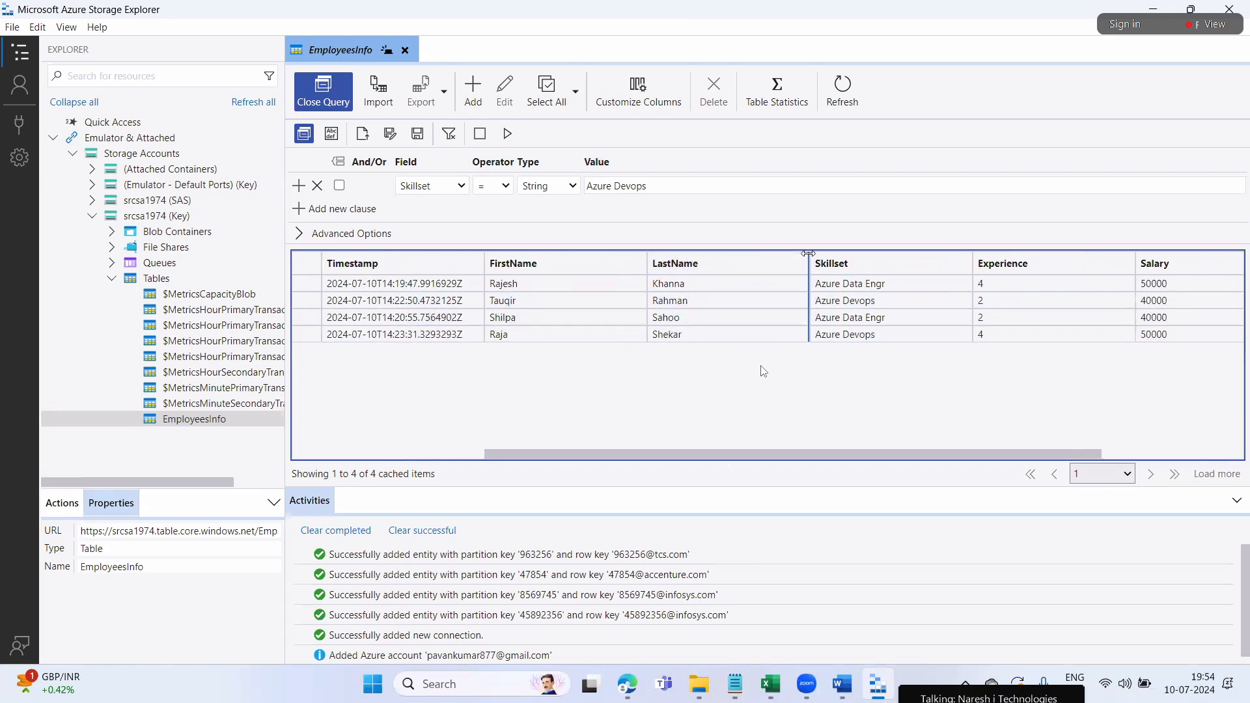
drag(810, 259, 719, 259)
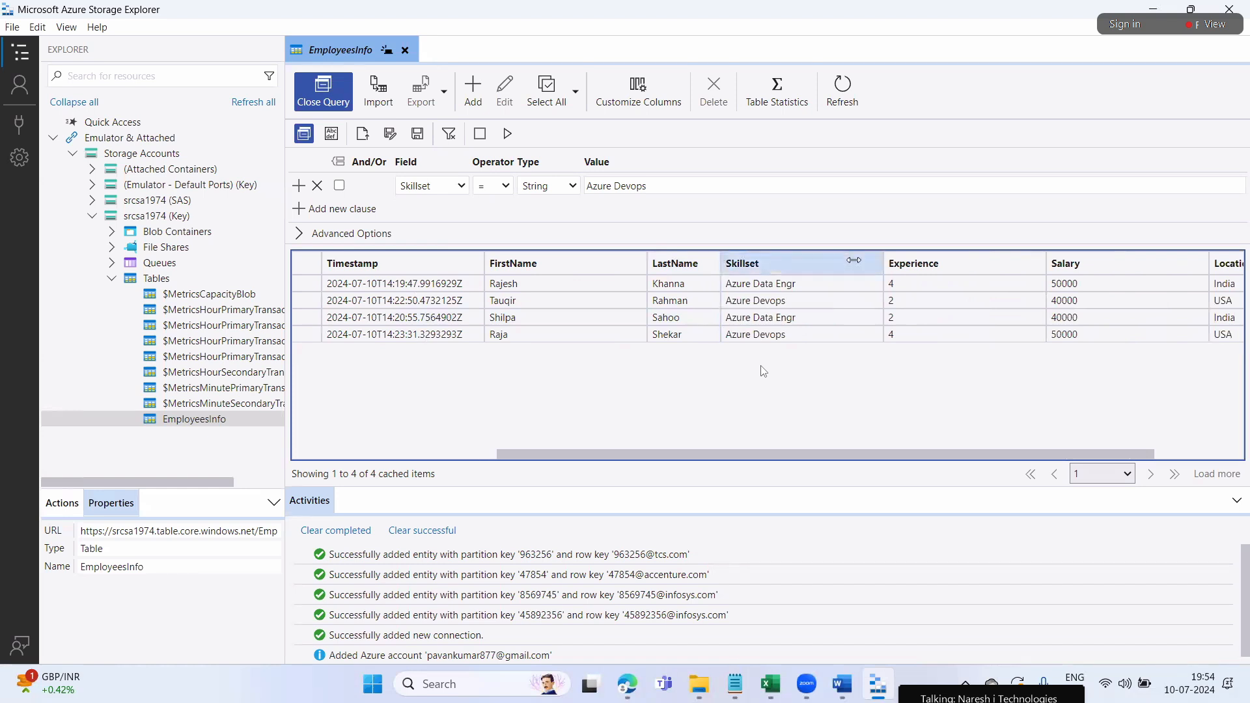
drag(880, 265, 806, 264)
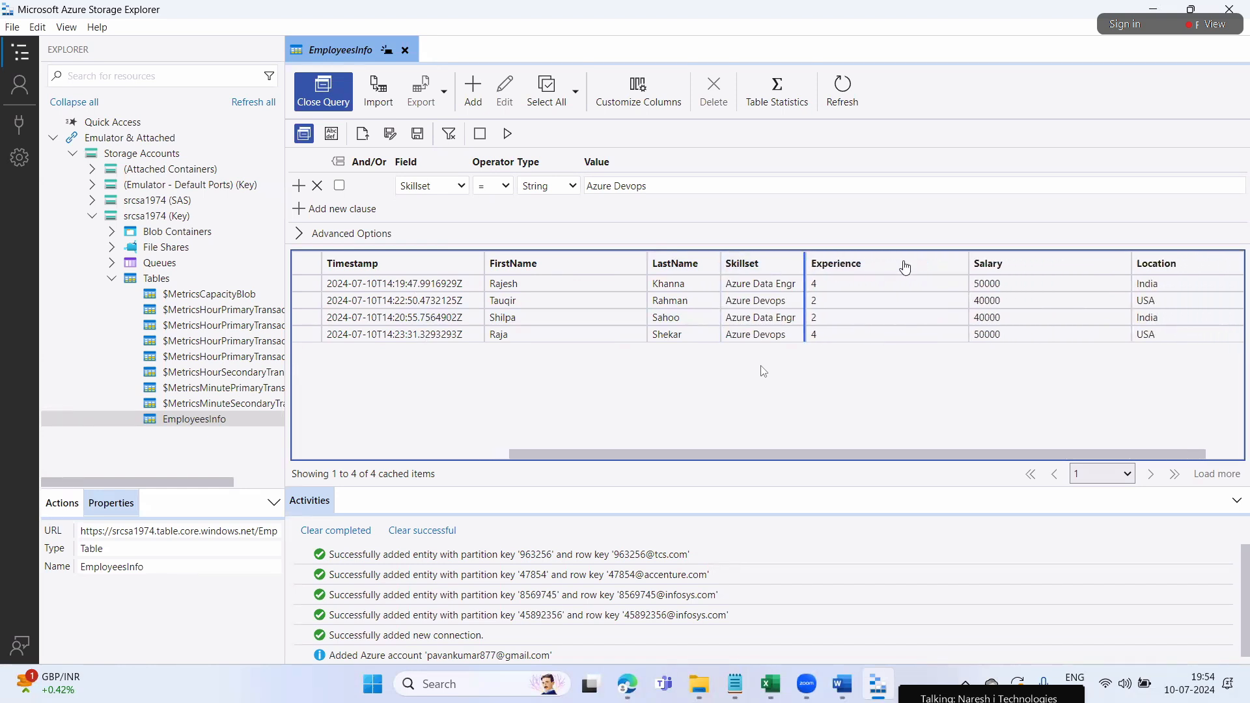
drag(929, 261, 890, 261)
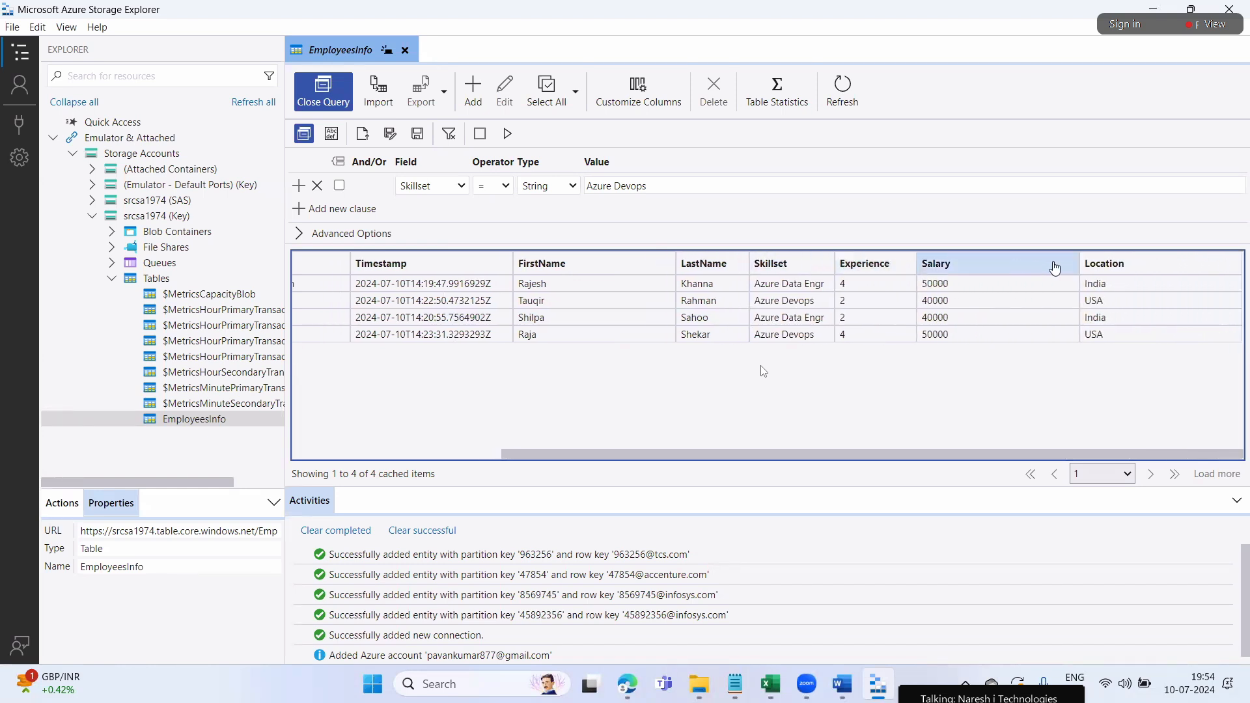
drag(1081, 258, 1005, 263)
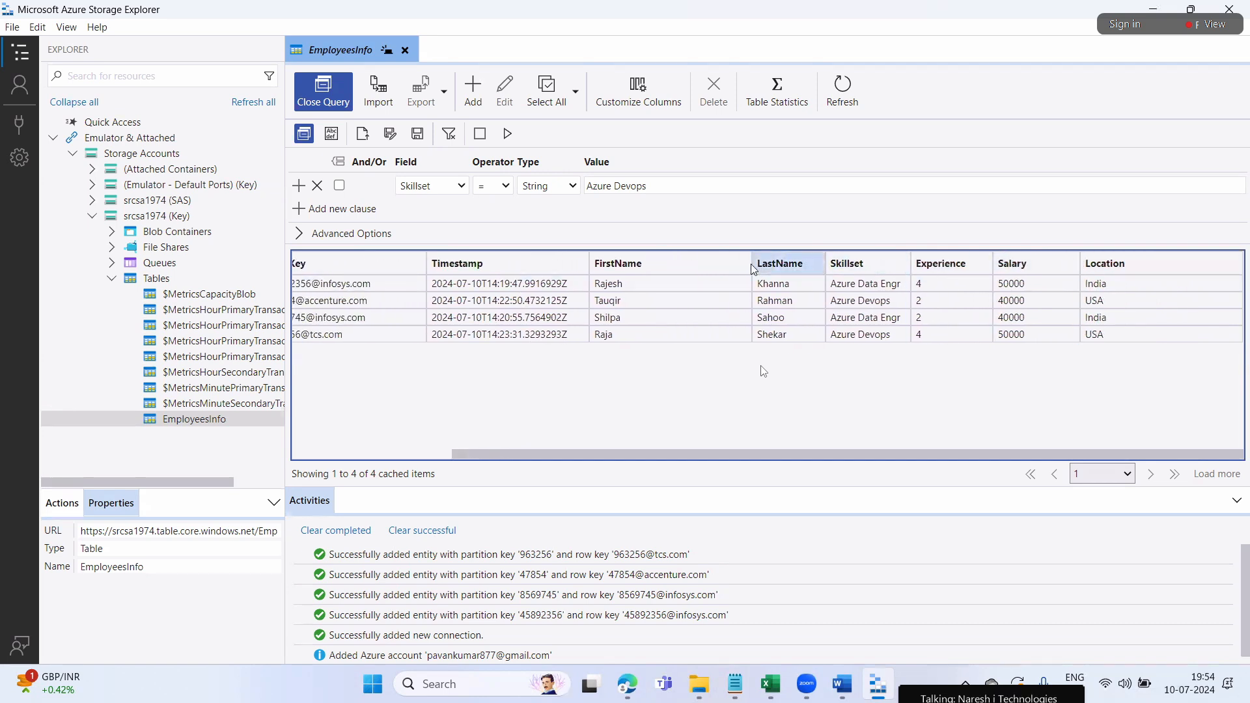
drag(682, 272, 659, 266)
drag(512, 265, 477, 273)
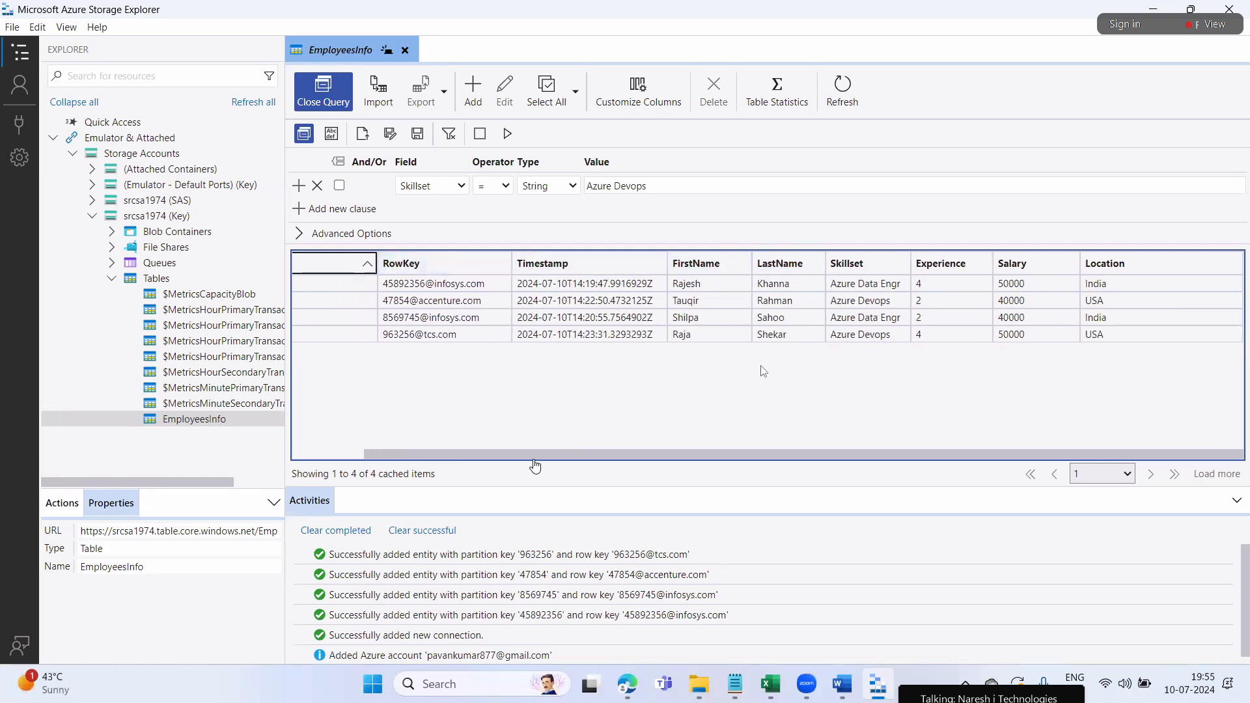
drag(534, 456, 399, 457)
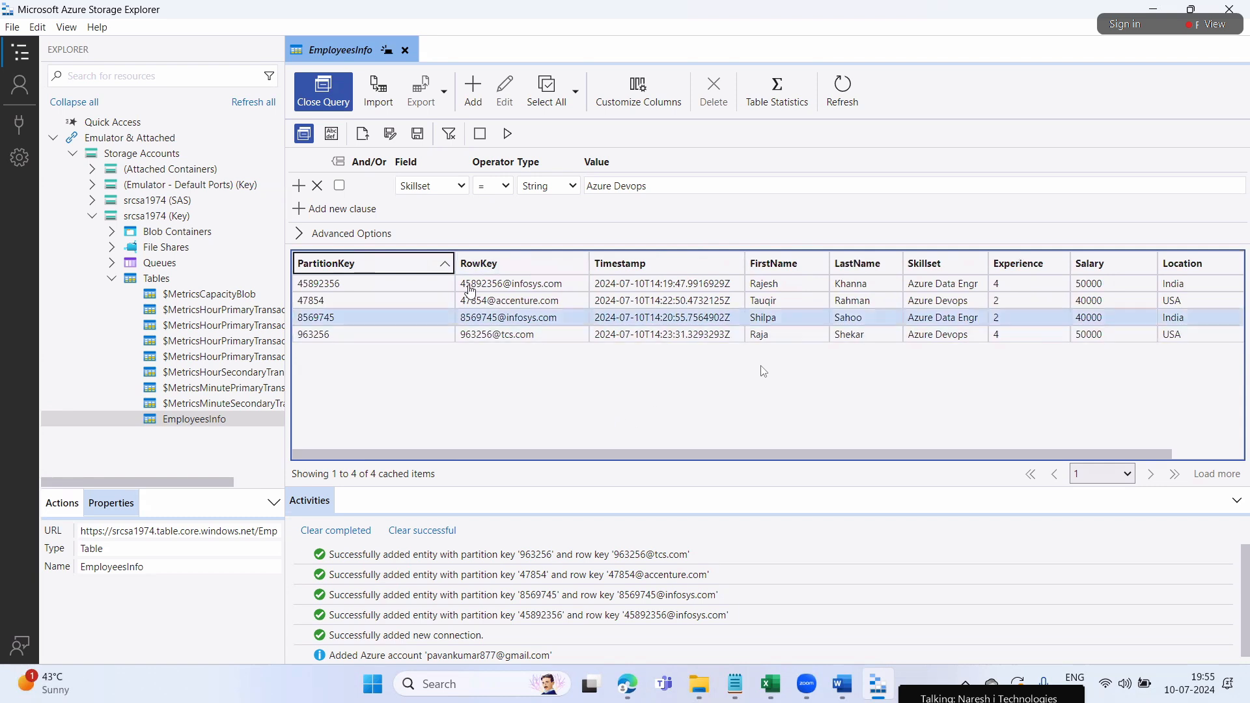
drag(450, 259, 369, 263)
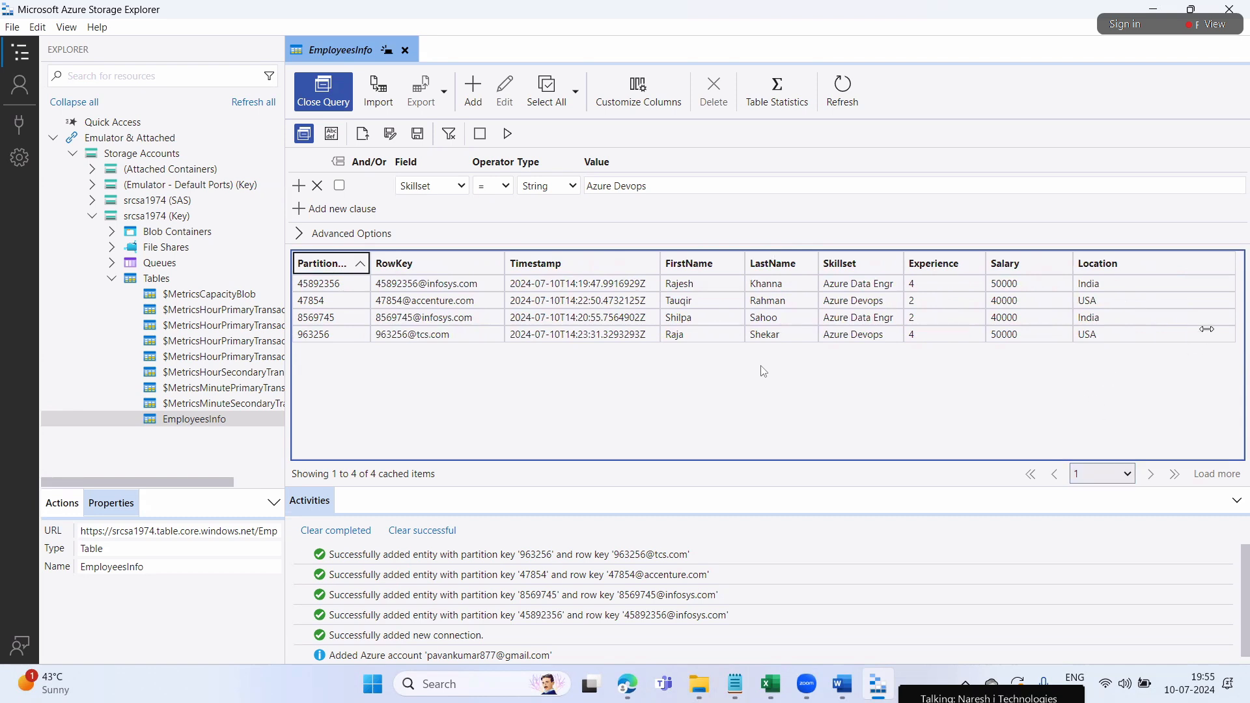
drag(1235, 266, 1145, 280)
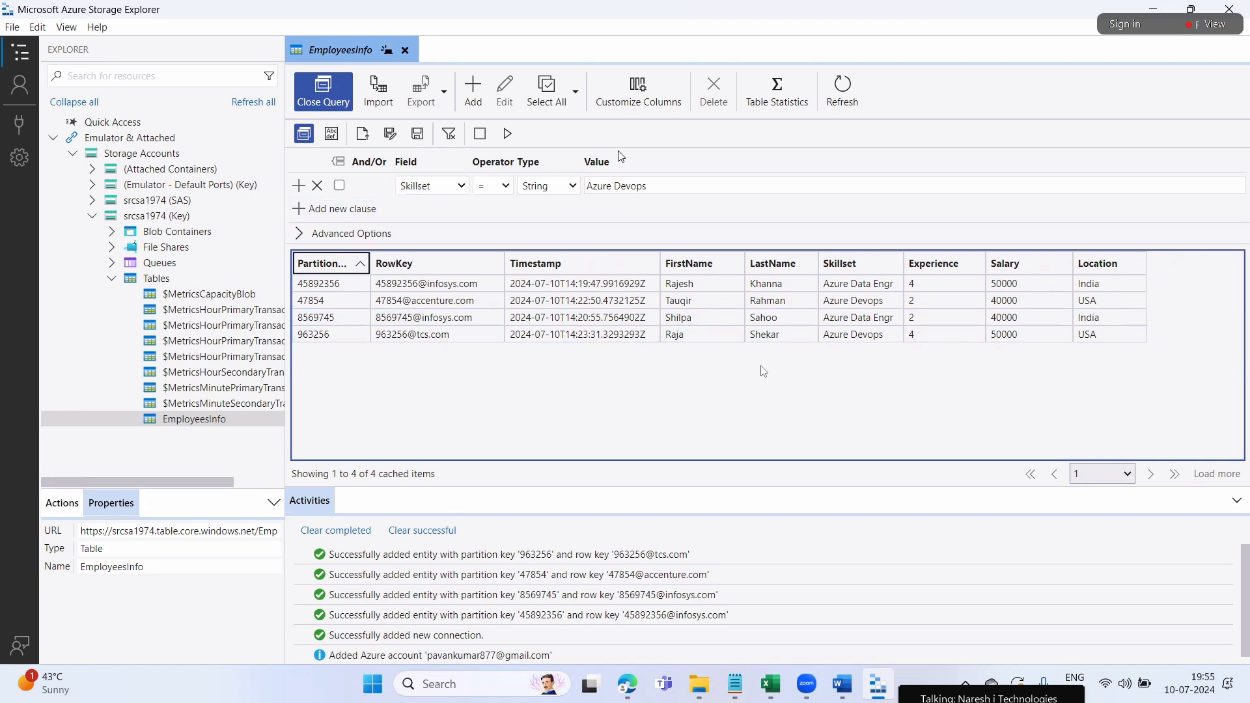
Run the Azure Devops query, then change the Skillset value to 'Azure Data Engr' and rerun it
click(507, 134)
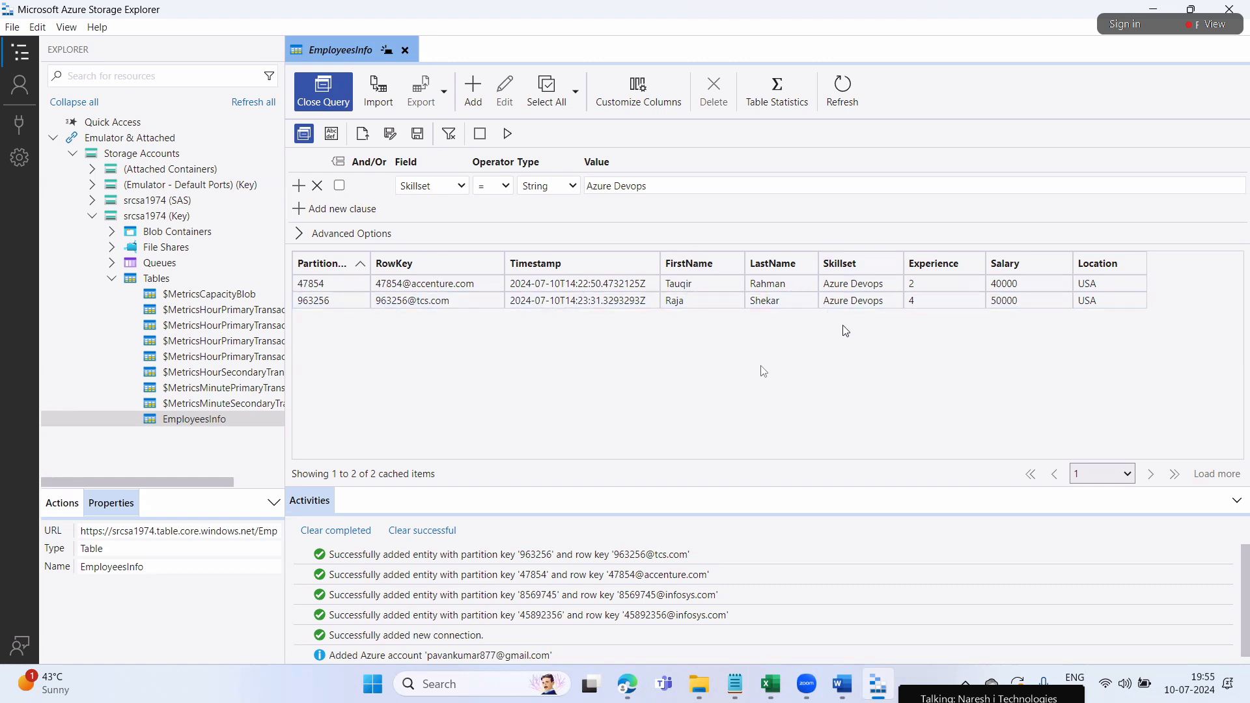
click(667, 189)
key(BackSpace)
key(BackSpace)
key(BackSpace)
key(BackSpace)
key(BackSpace)
key(BackSpace)
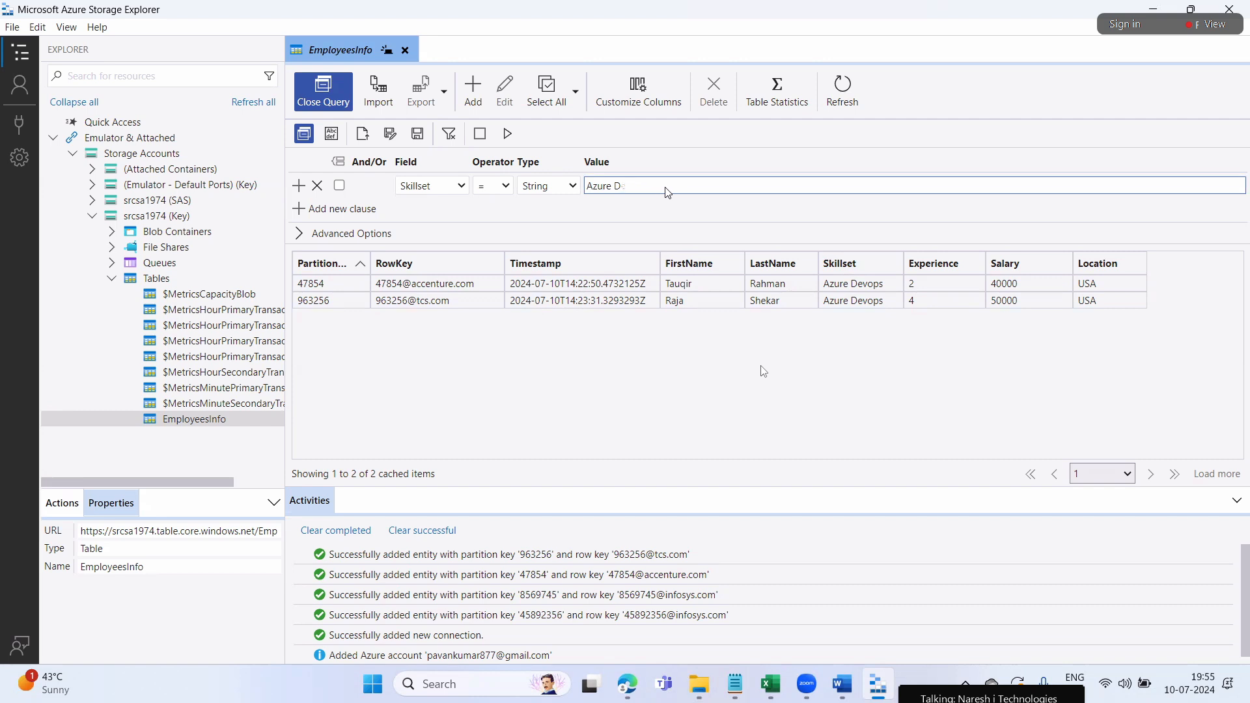
text(Data Engr)
click(613, 190)
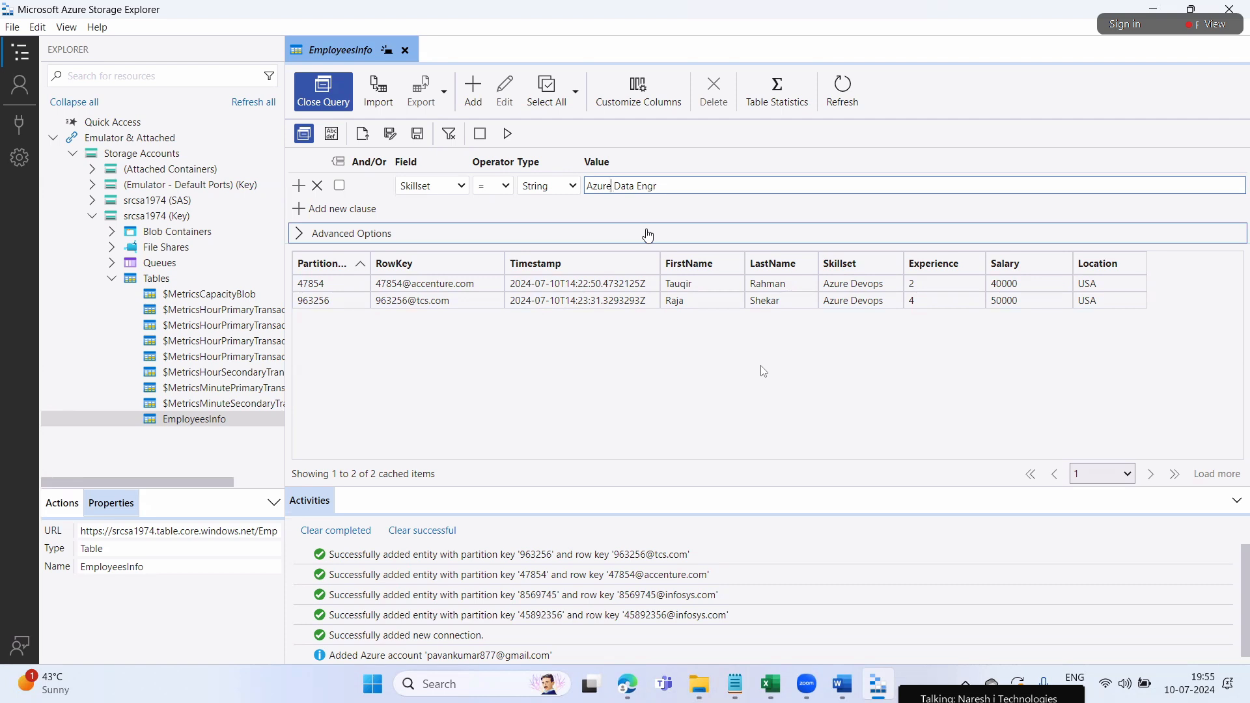
key(Right)
key(Right)
key(Right)
key(Right)
key(Right)
key(Right)
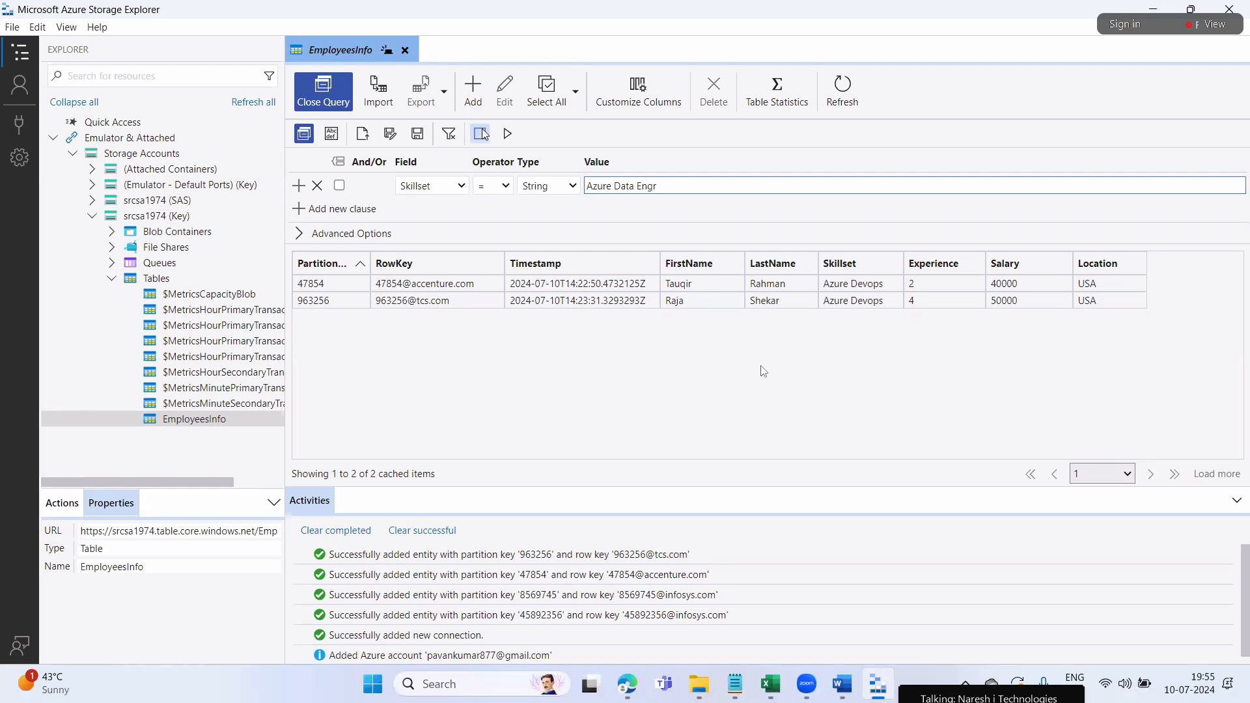
click(507, 132)
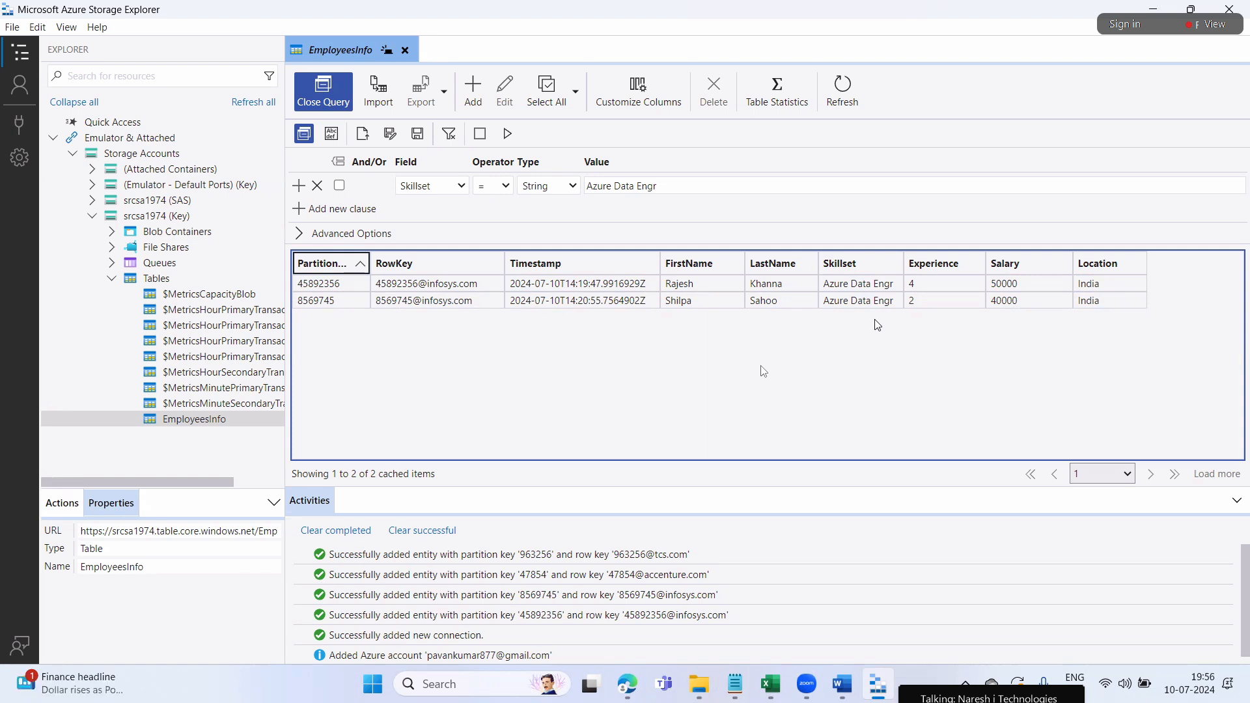
Inspect the query as OData text, then return to the builder and add a second And clause
click(332, 135)
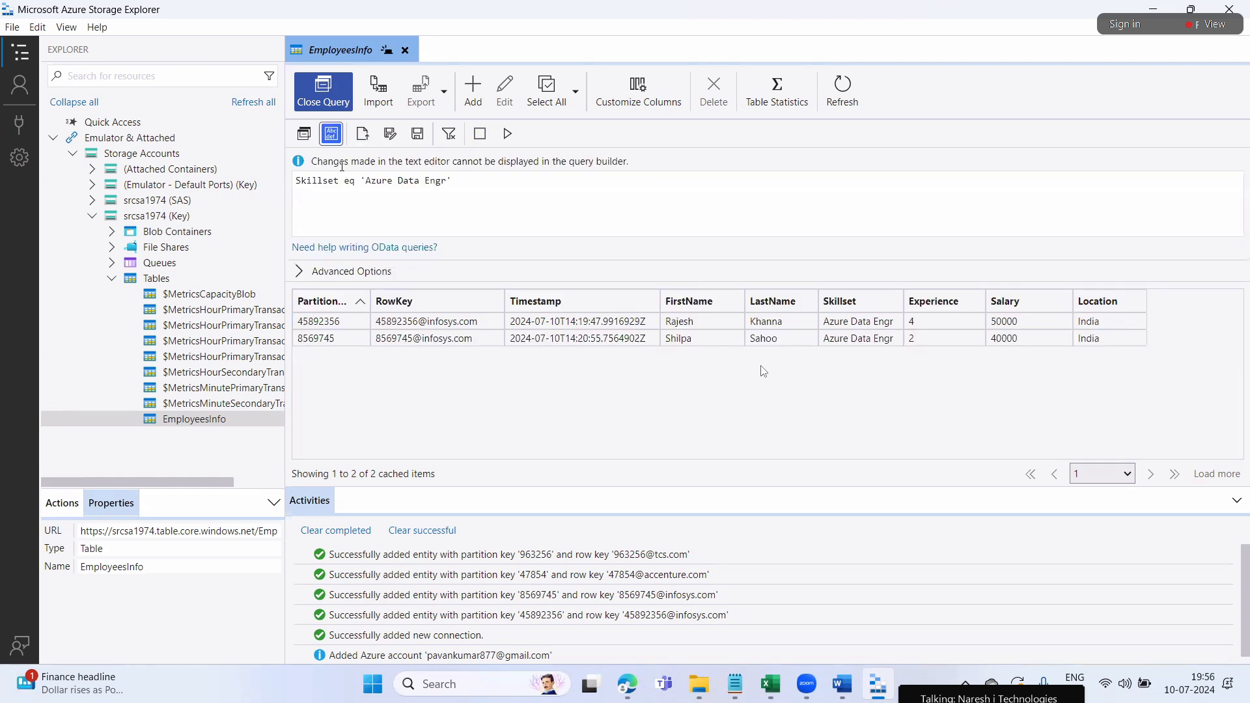
key(ctrl+a)
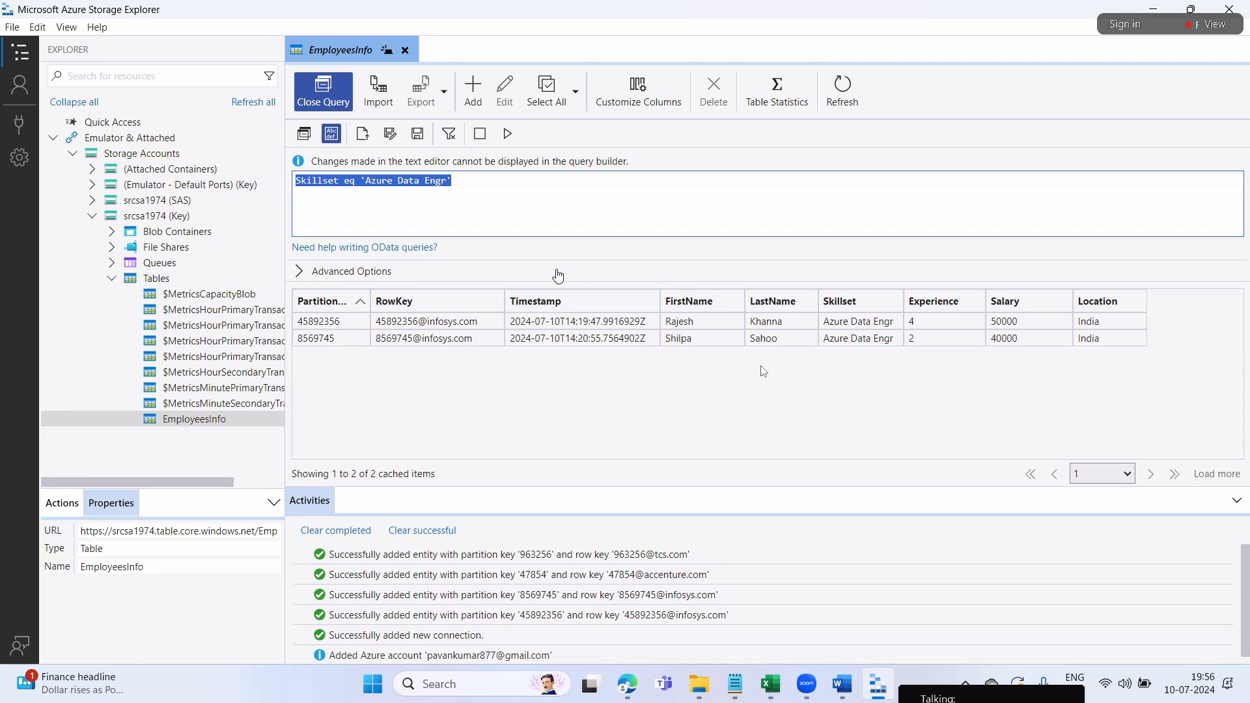
click(639, 397)
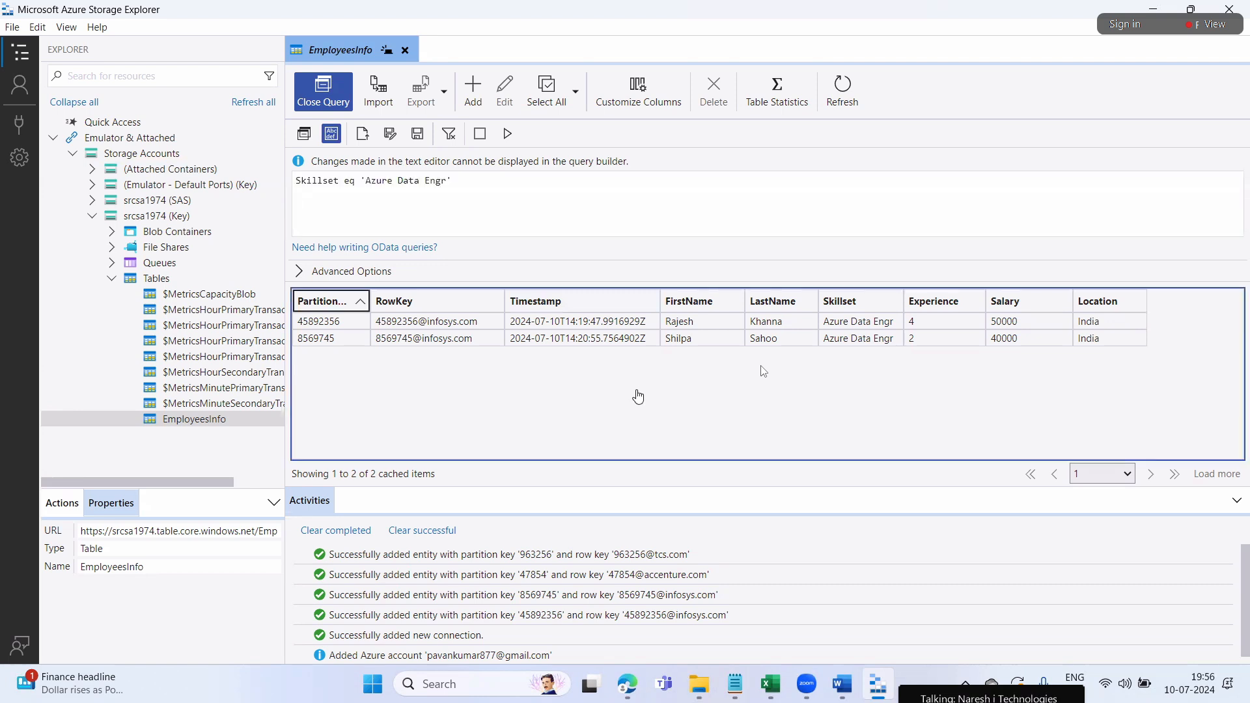
click(366, 214)
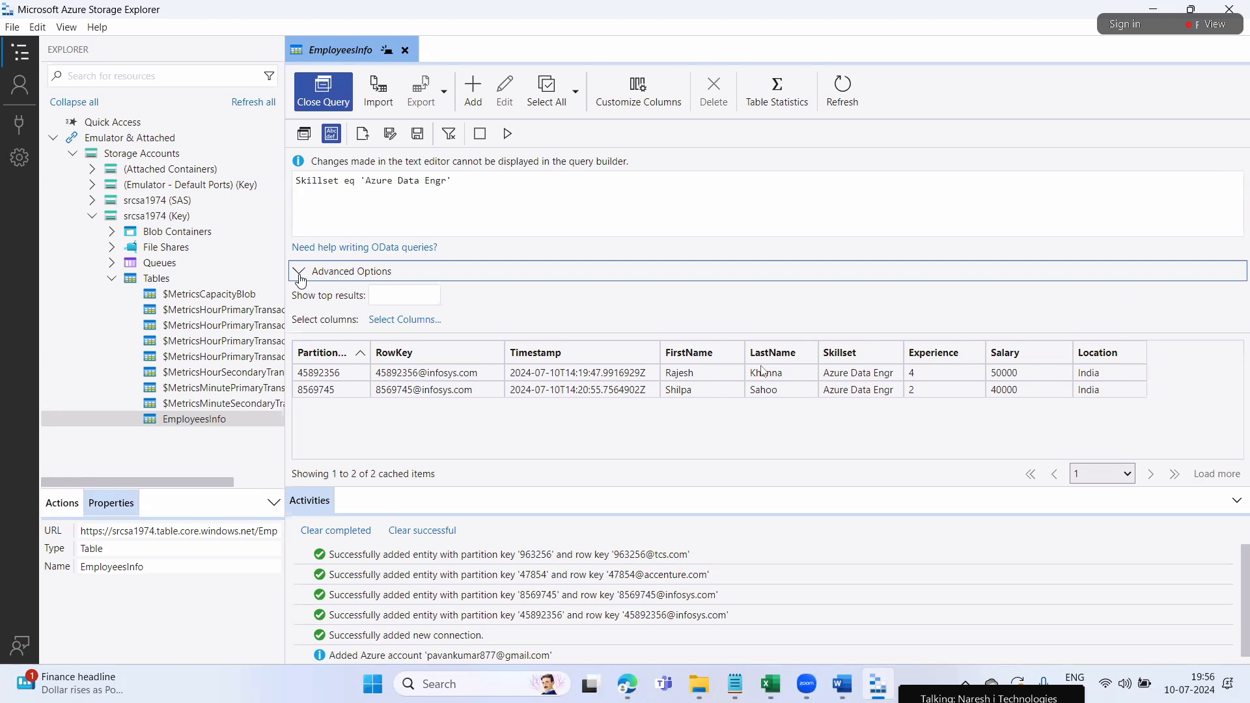
click(304, 134)
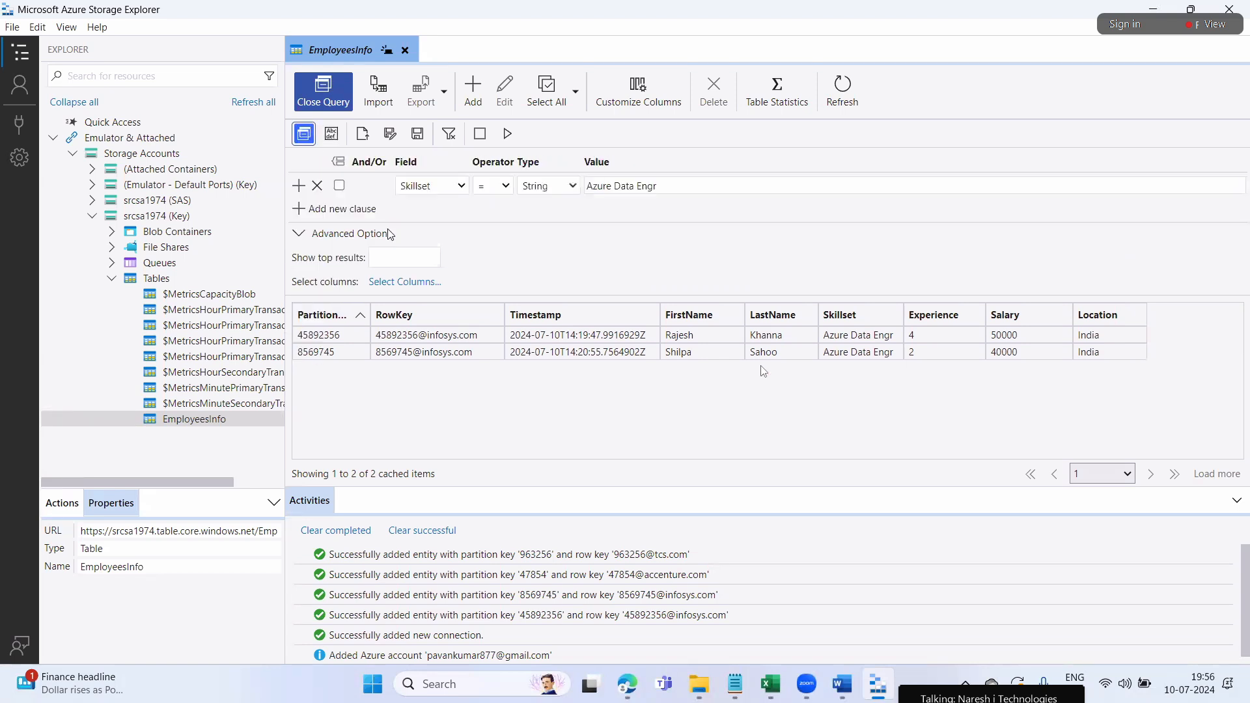
click(338, 213)
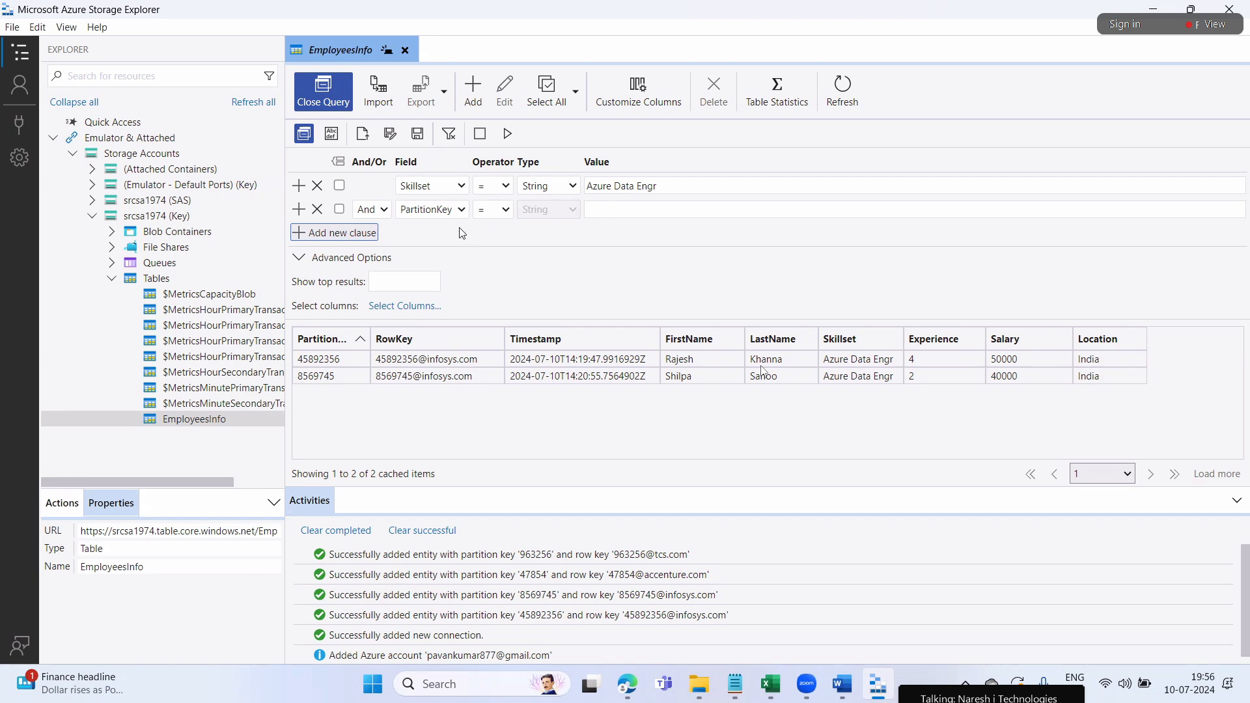
Set the second clause to Location equals 'India' and run the query
click(461, 211)
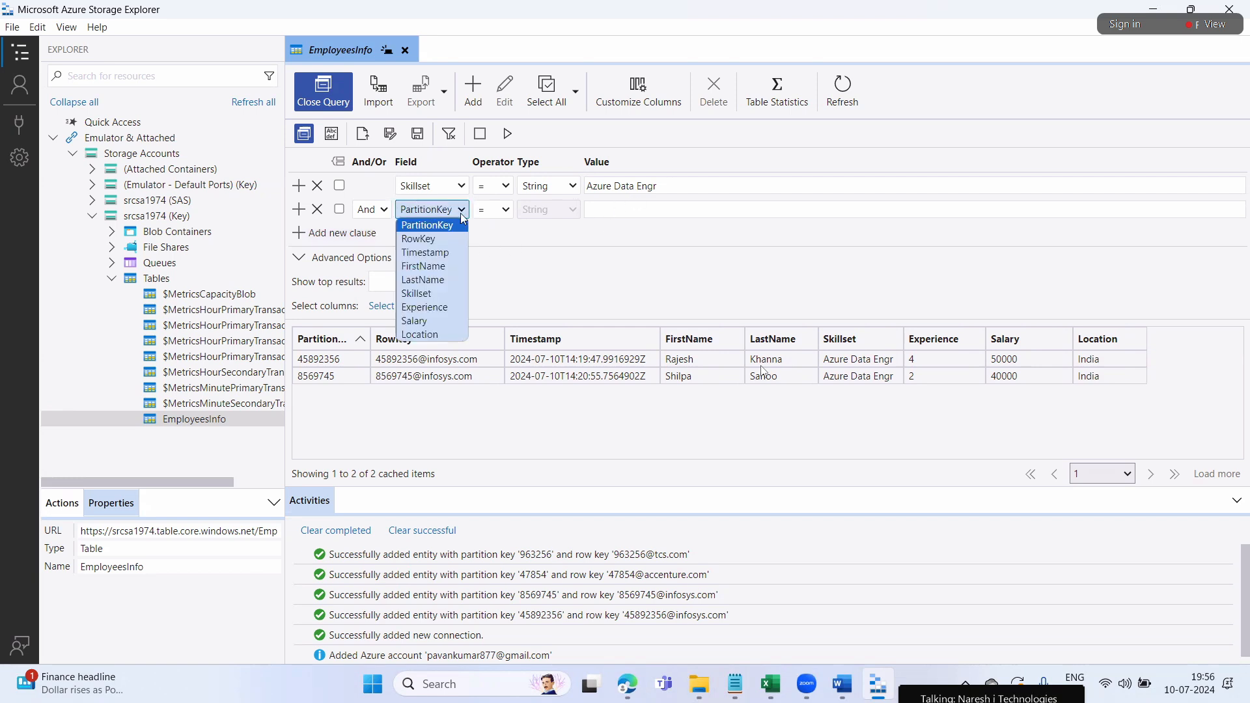
click(422, 334)
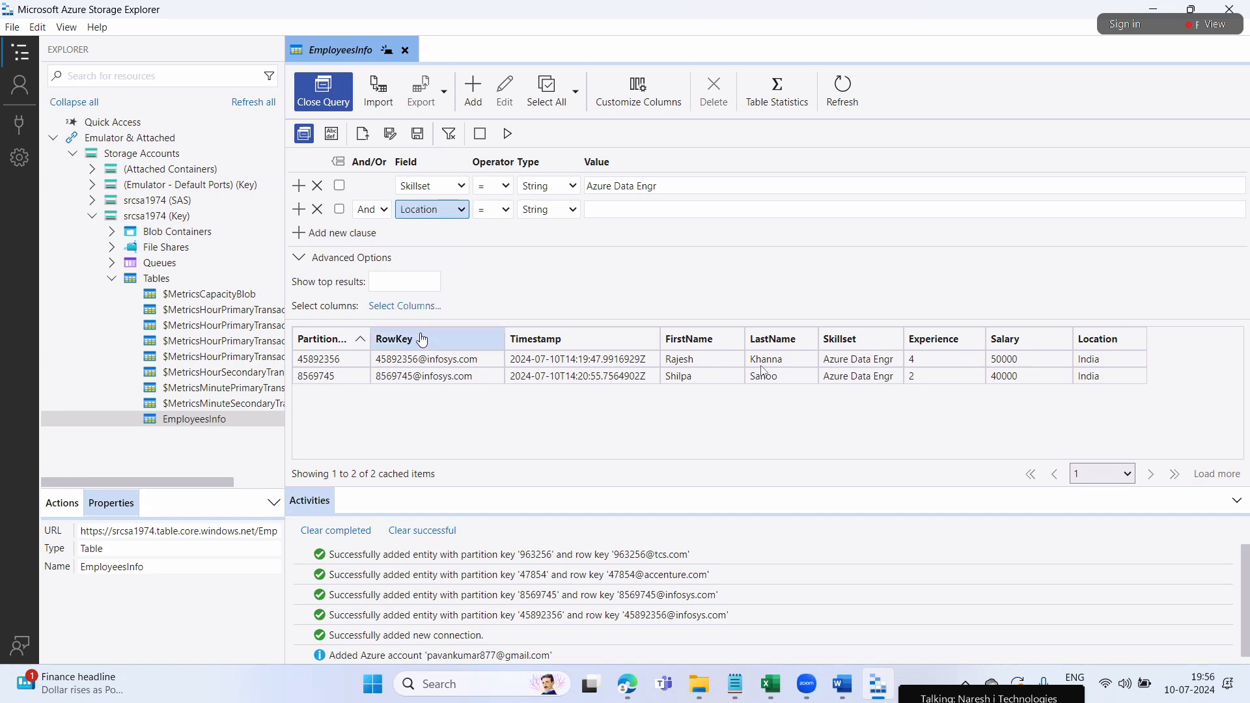
click(602, 210)
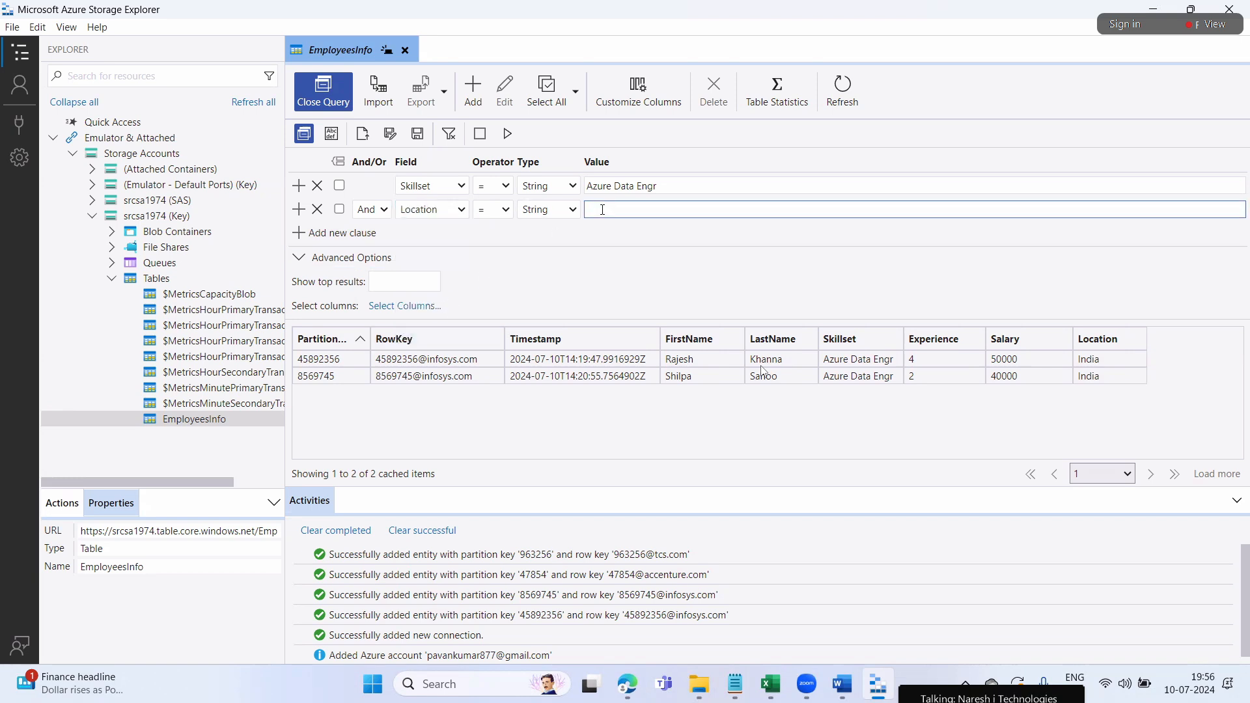
text(India)
click(506, 139)
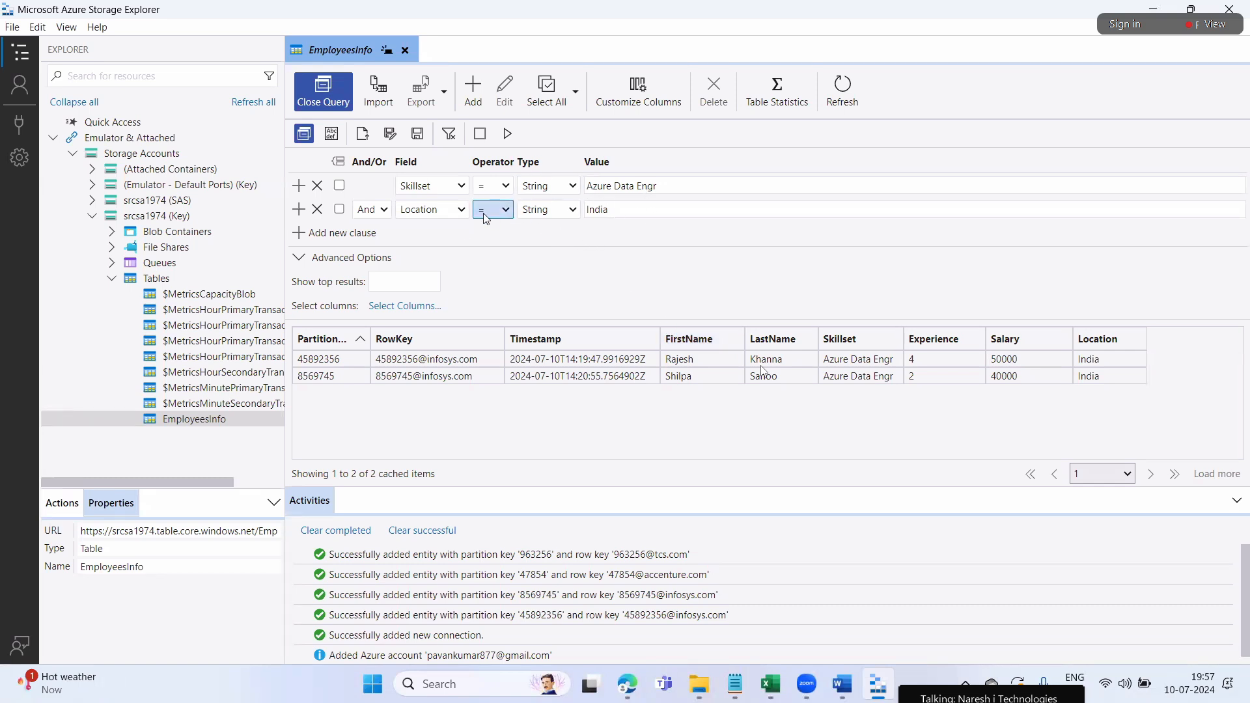
Change the second clause to Experience equals Int32 2 and run the query
click(463, 210)
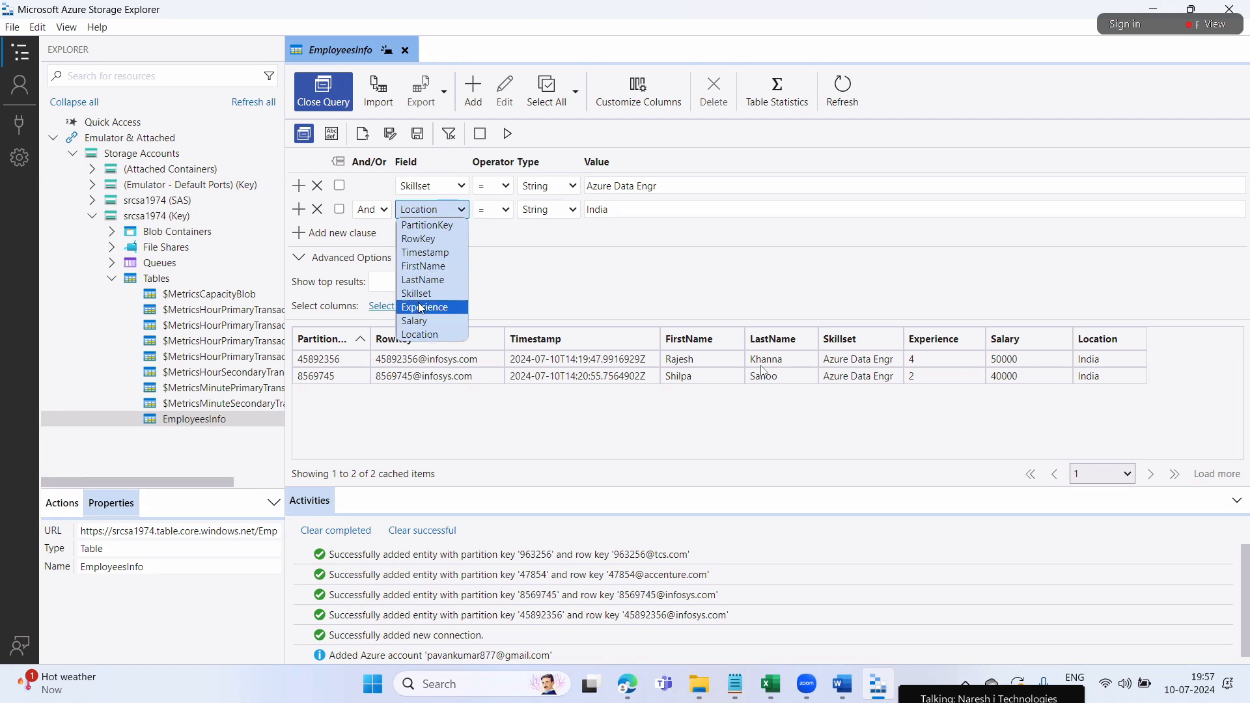
click(427, 306)
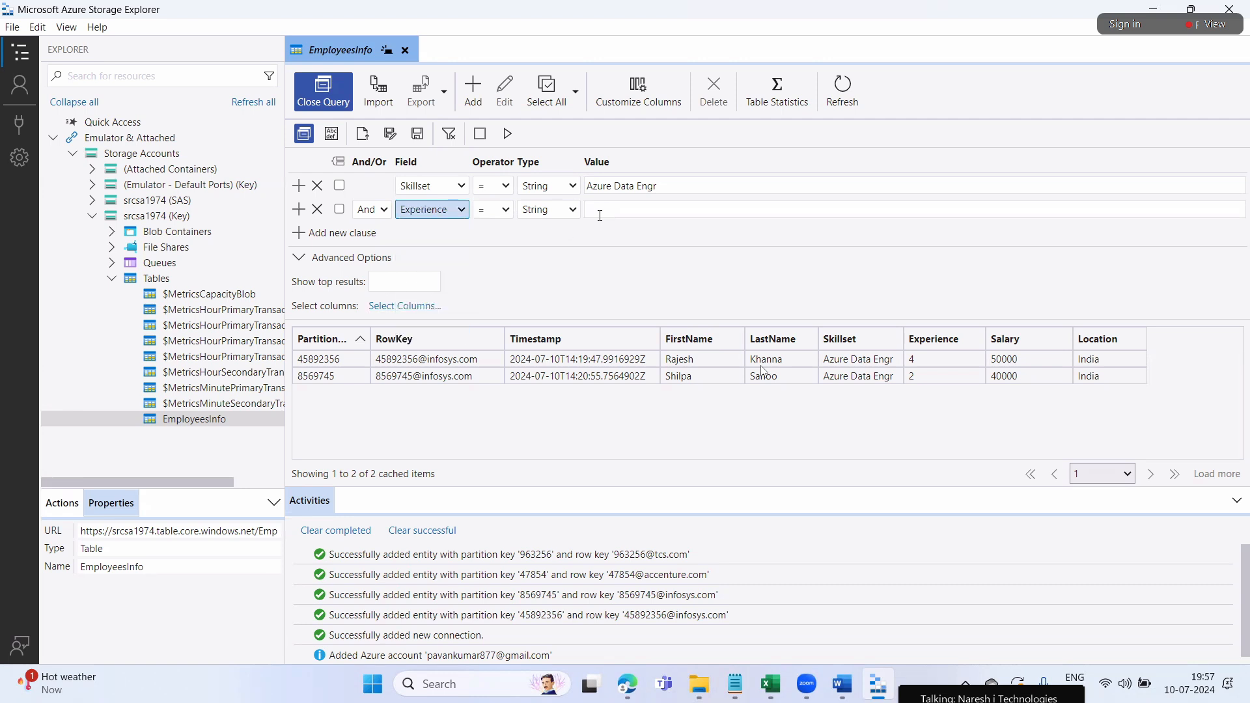
click(602, 215)
click(573, 207)
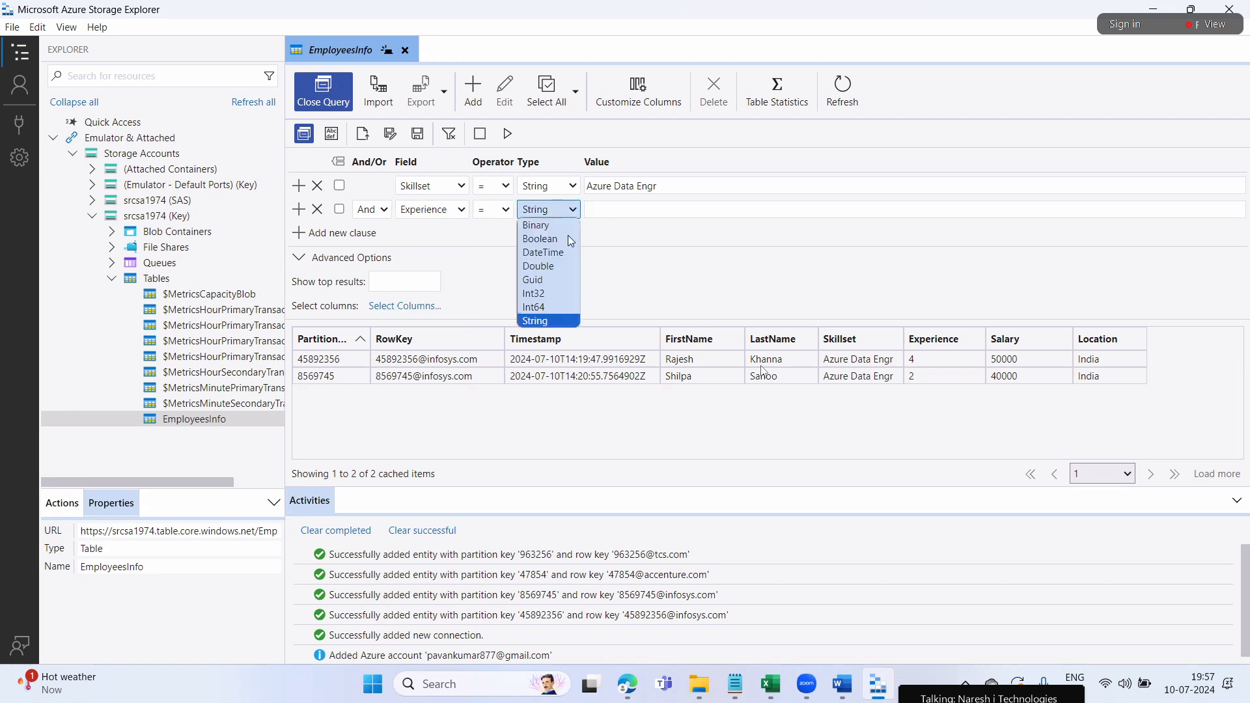
click(553, 293)
click(621, 210)
text(2)
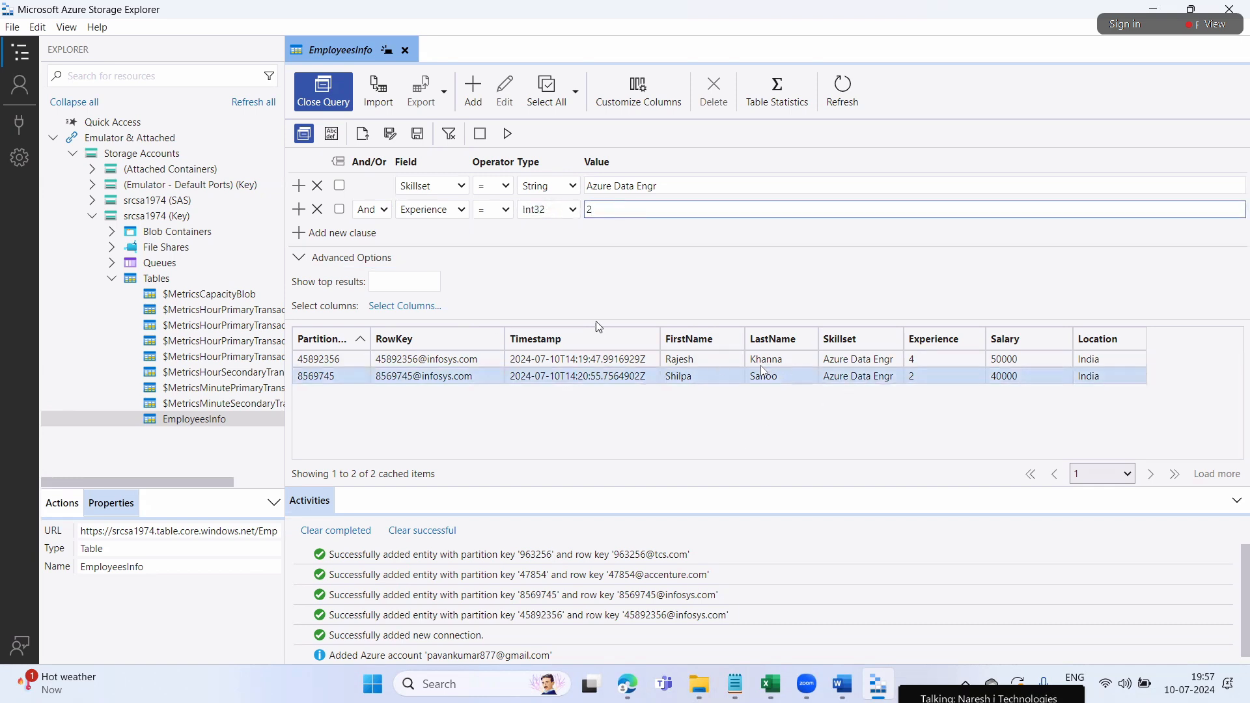
click(508, 133)
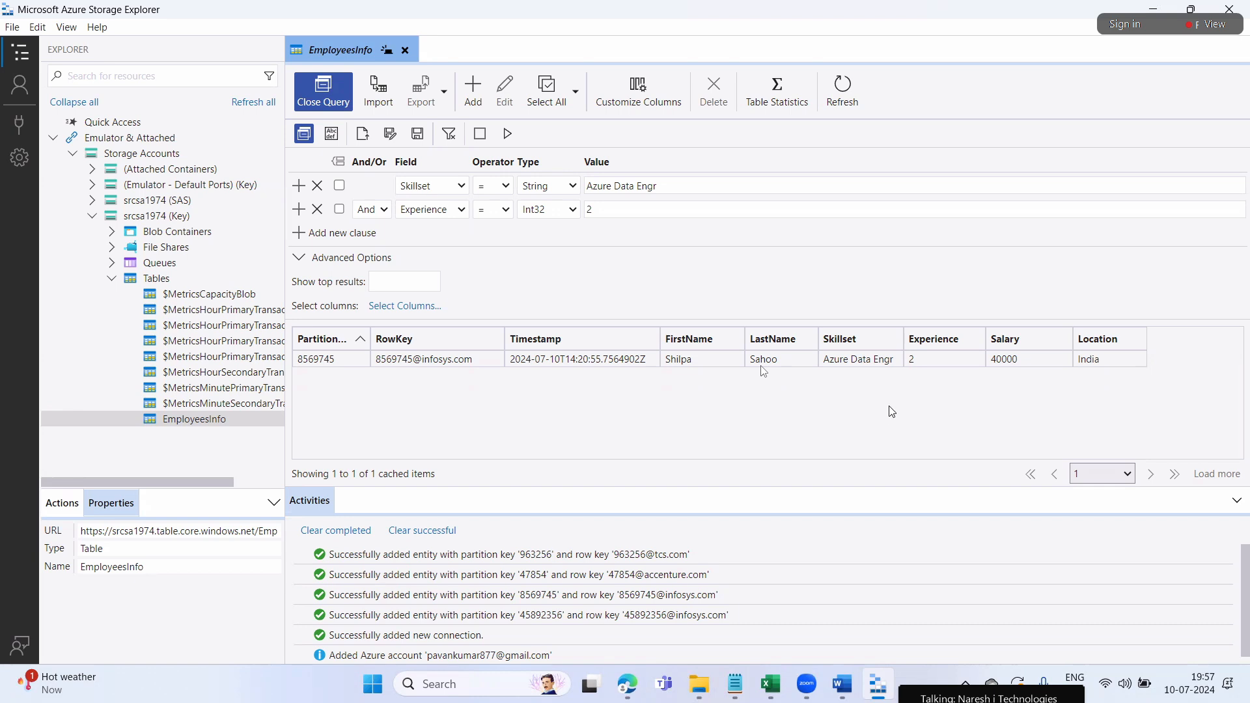
Delete the Experience value 2 and refresh EmployeesInfo so all four employees show
click(614, 210)
key(shift+Tab)
key(Tab)
key(BackSpace)
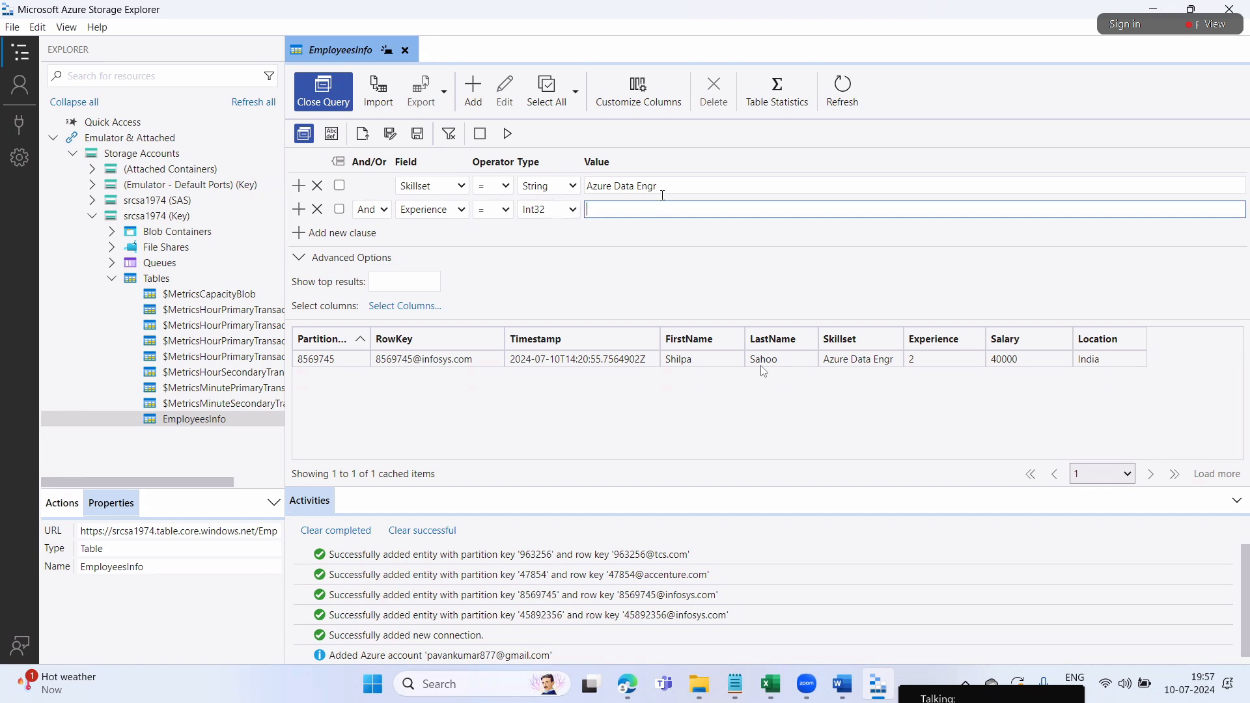
drag(660, 187, 585, 186)
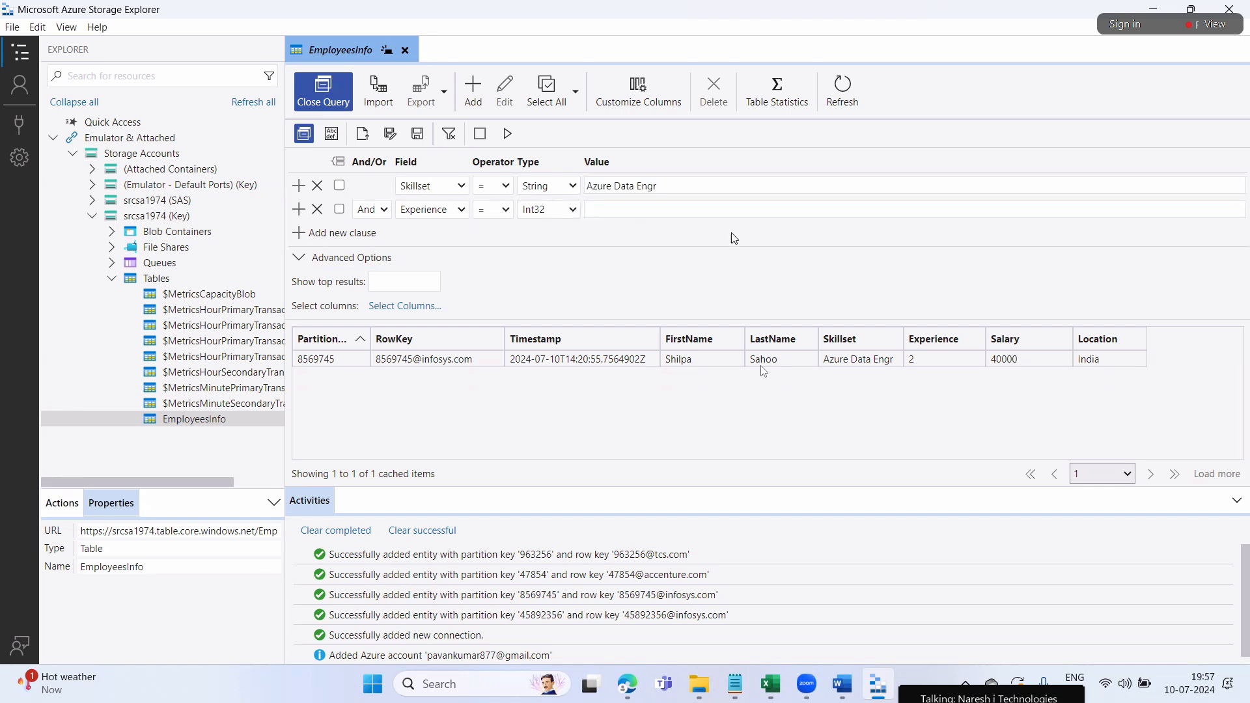
click(829, 103)
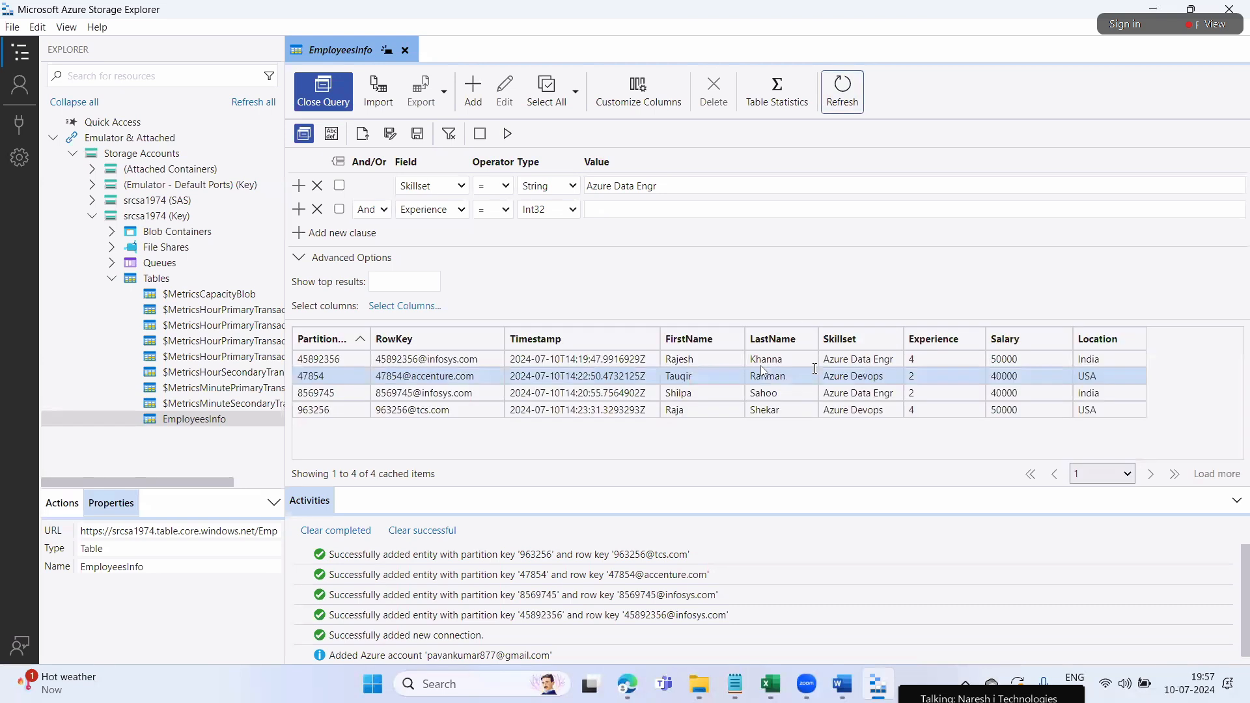
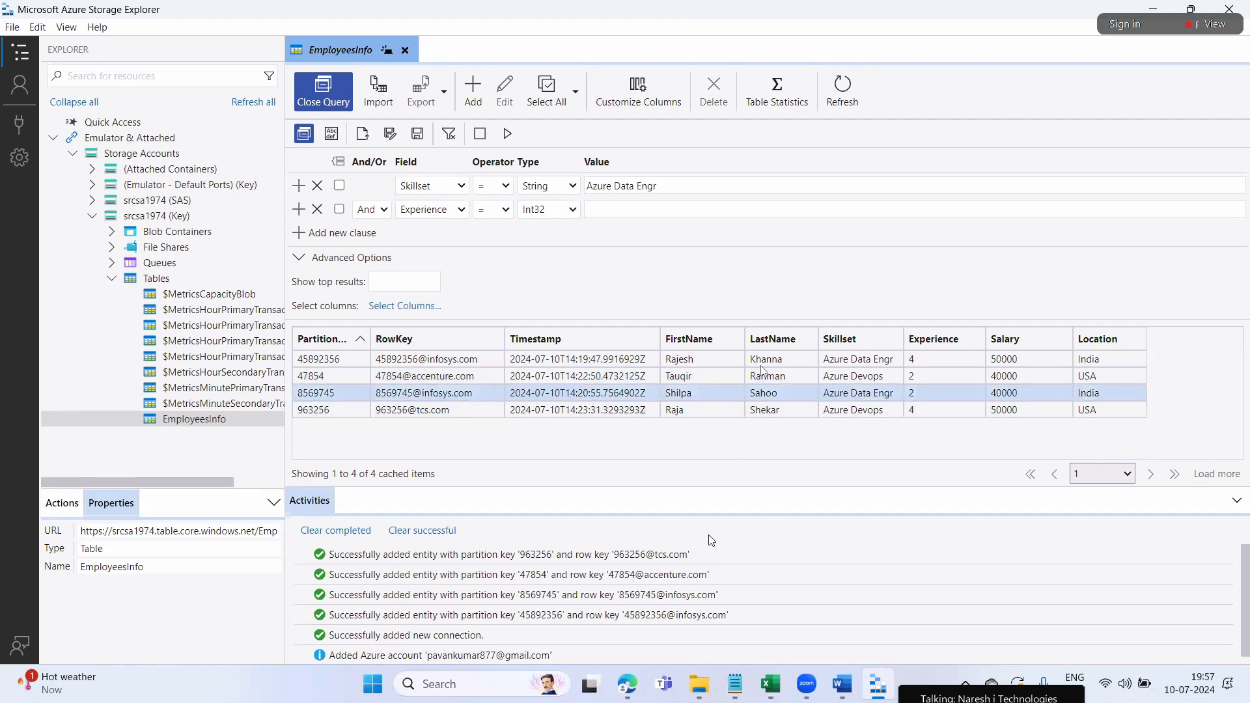
Bring up the Notepad note about accessing table data through ASE and place the cursor at its end
click(734, 683)
click(699, 579)
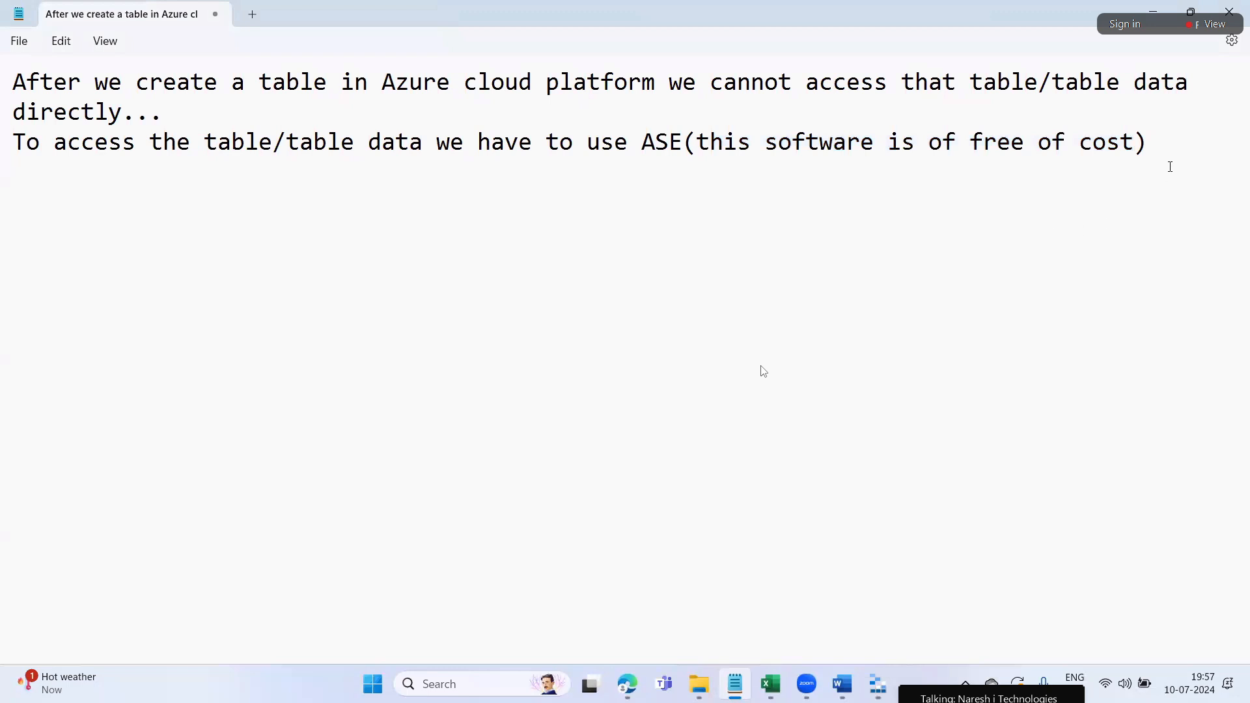
Add the note line 'practically inserting records one by one is quite challenging....'
key(Return)
text(p)
key(BackSpace)
key(BackSpace)
text(practically inserting r)
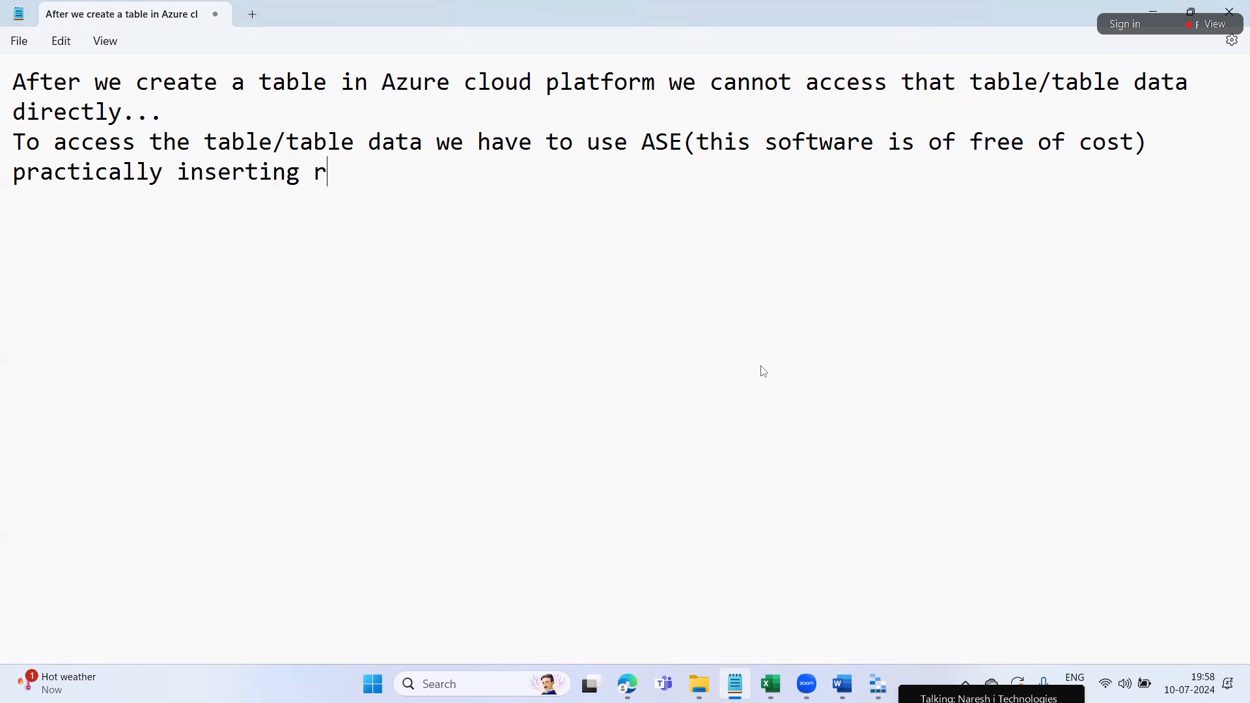
text(ecords )
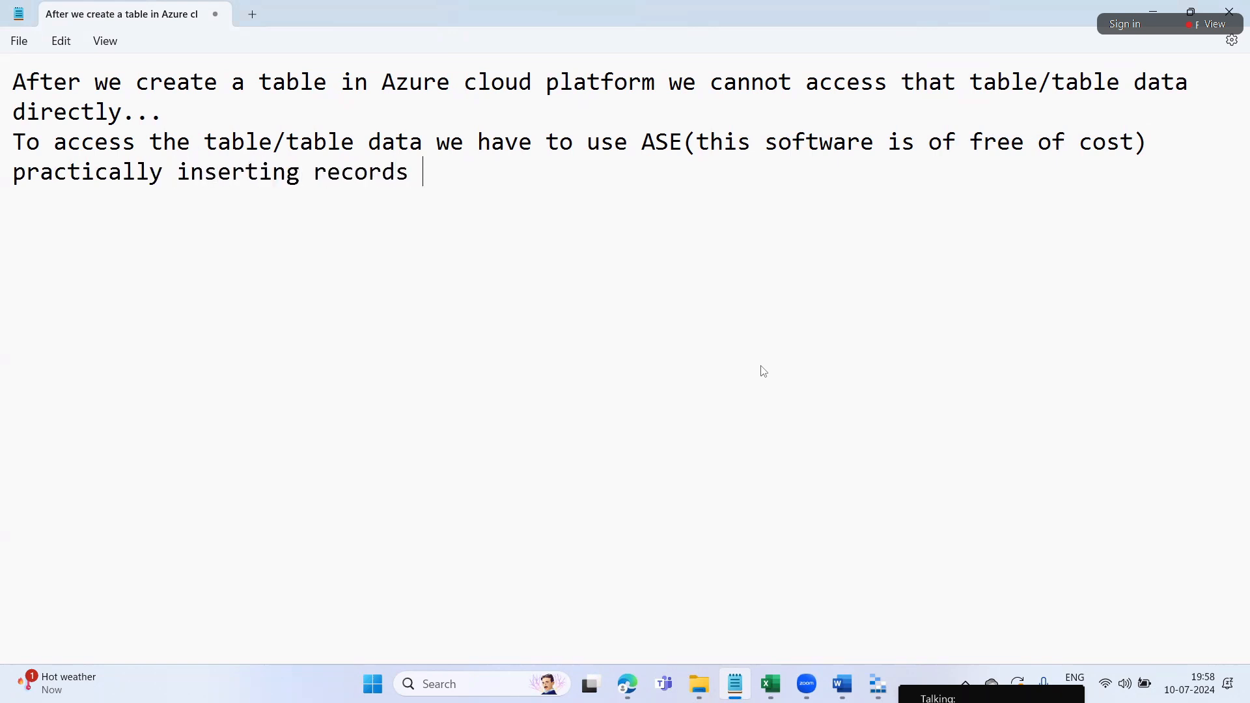
text(one b)
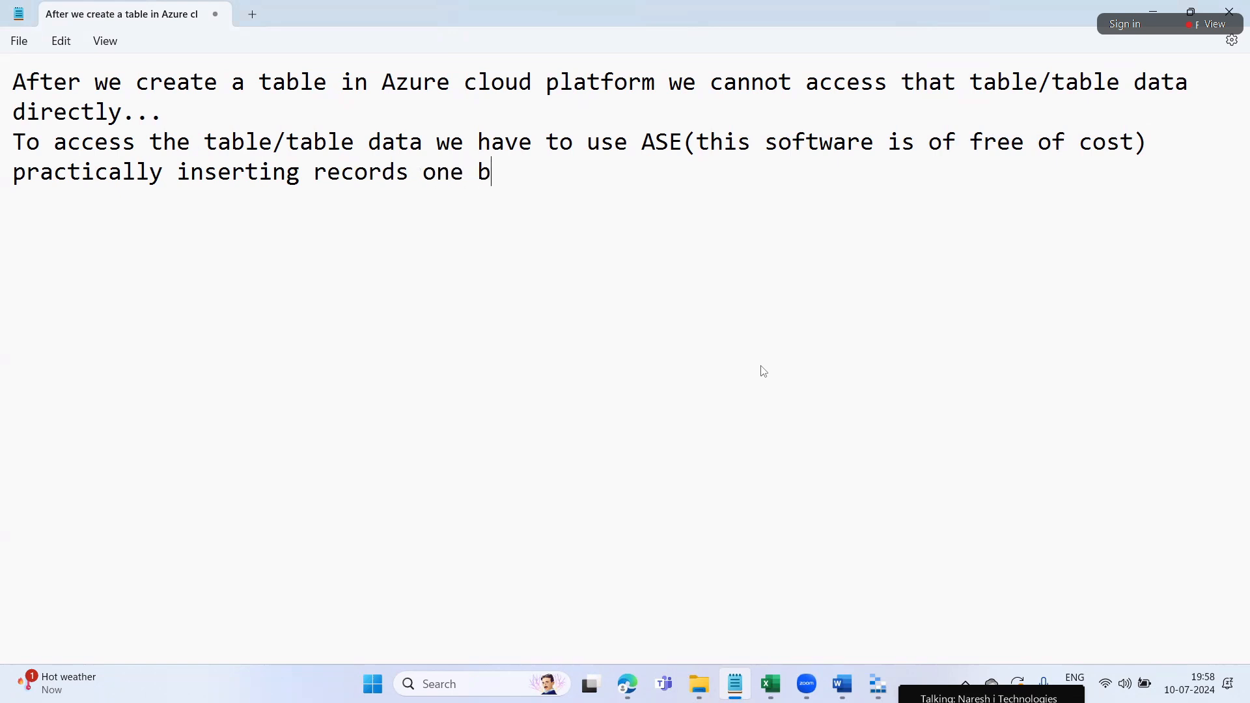
text(y one )
text(is q)
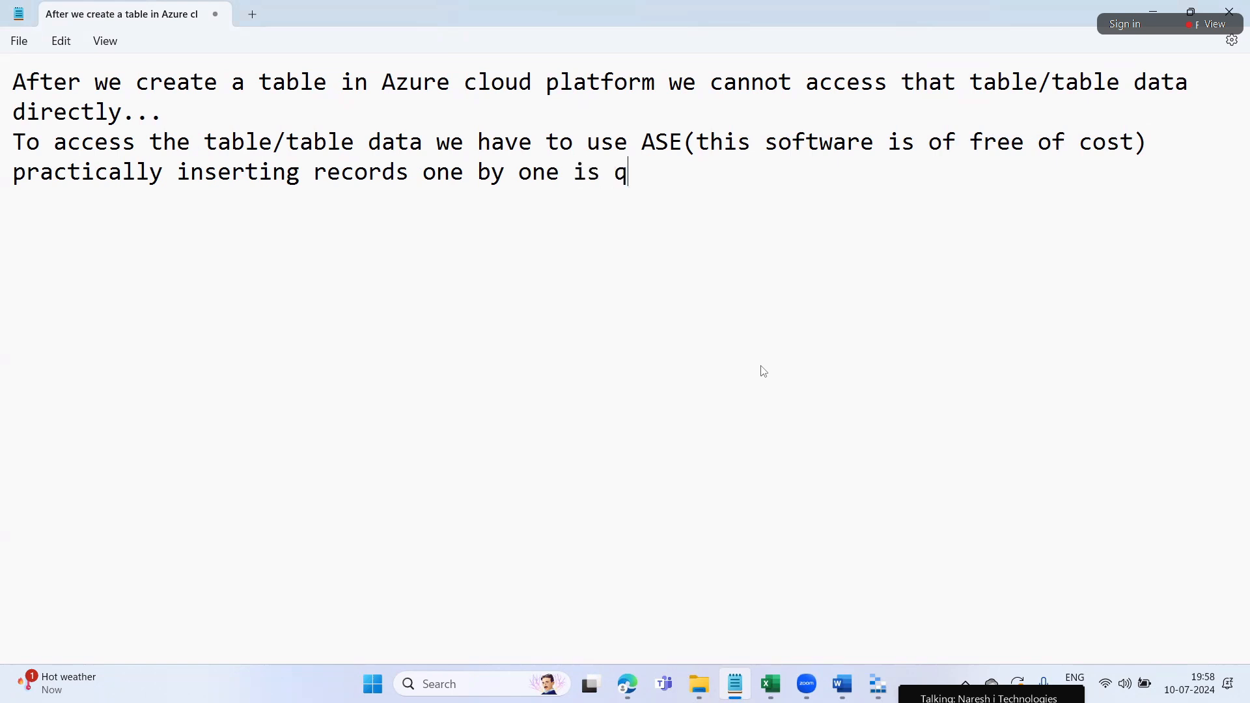
text(uite challenging)
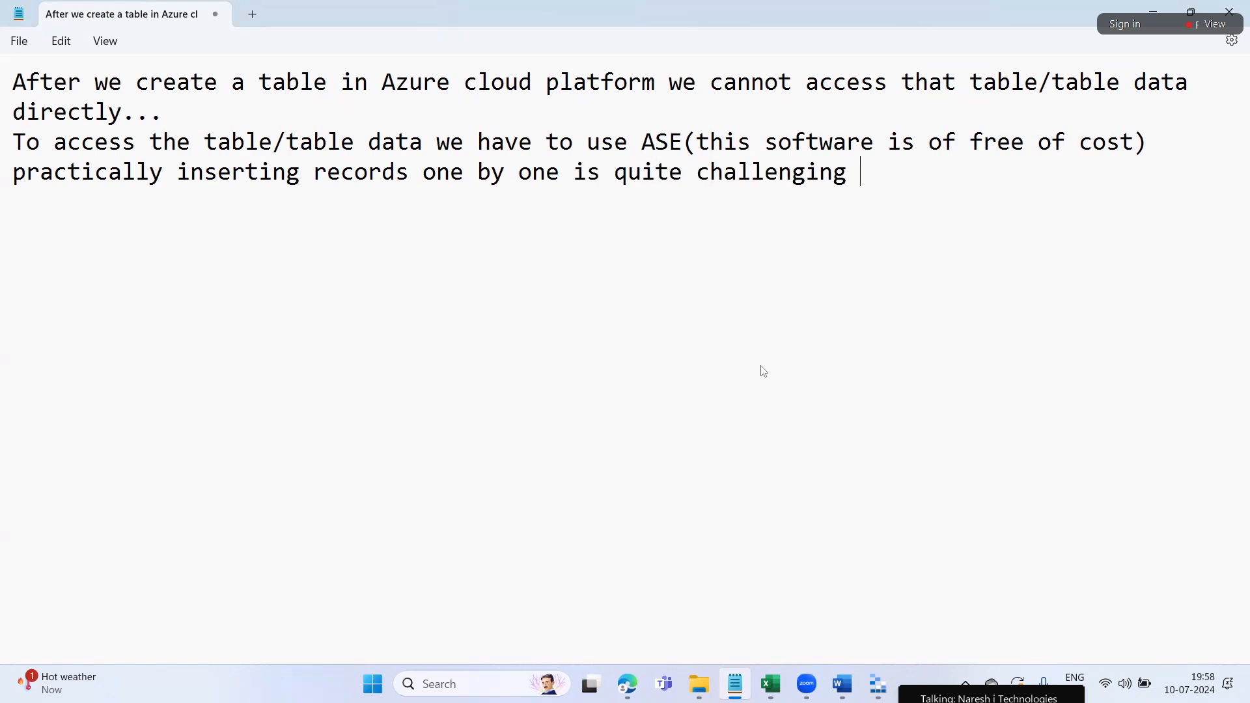
key(BackSpace)
text(....)
Add a line saying a file of 100 records should have all records loaded in one shot
key(Return)
text(if we are  having of)
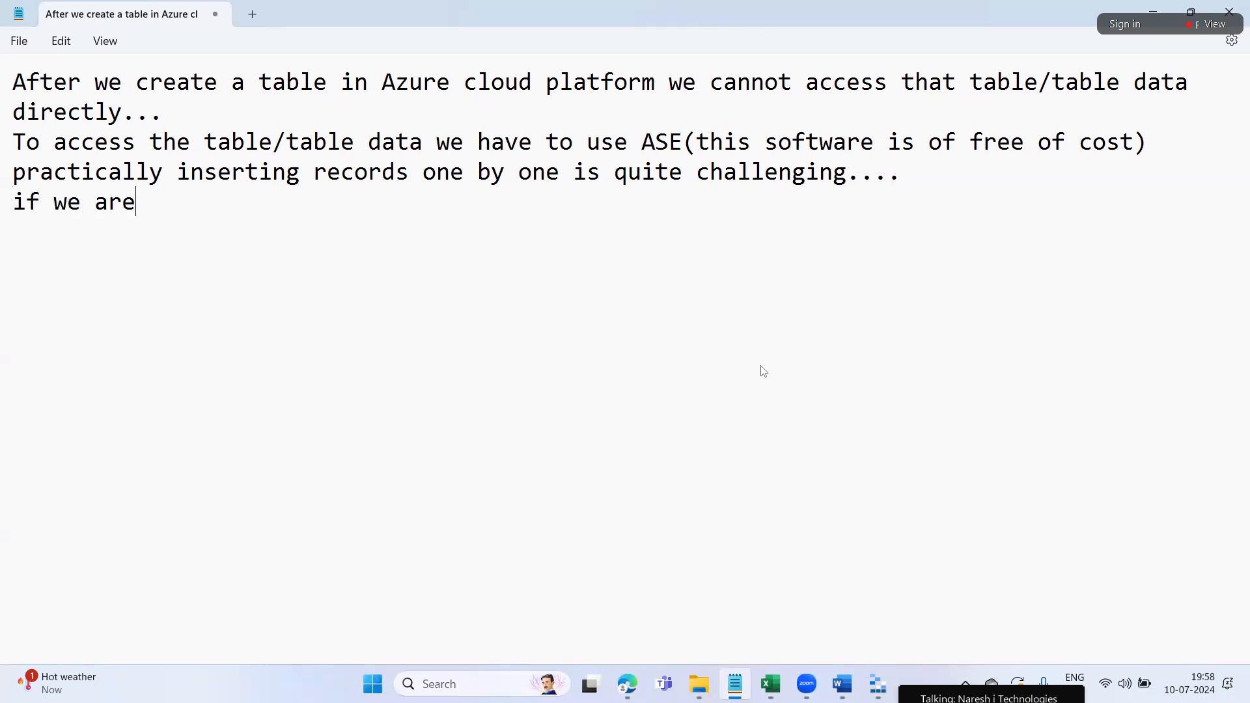
key(BackSpace)
key(BackSpace)
key(BackSpace)
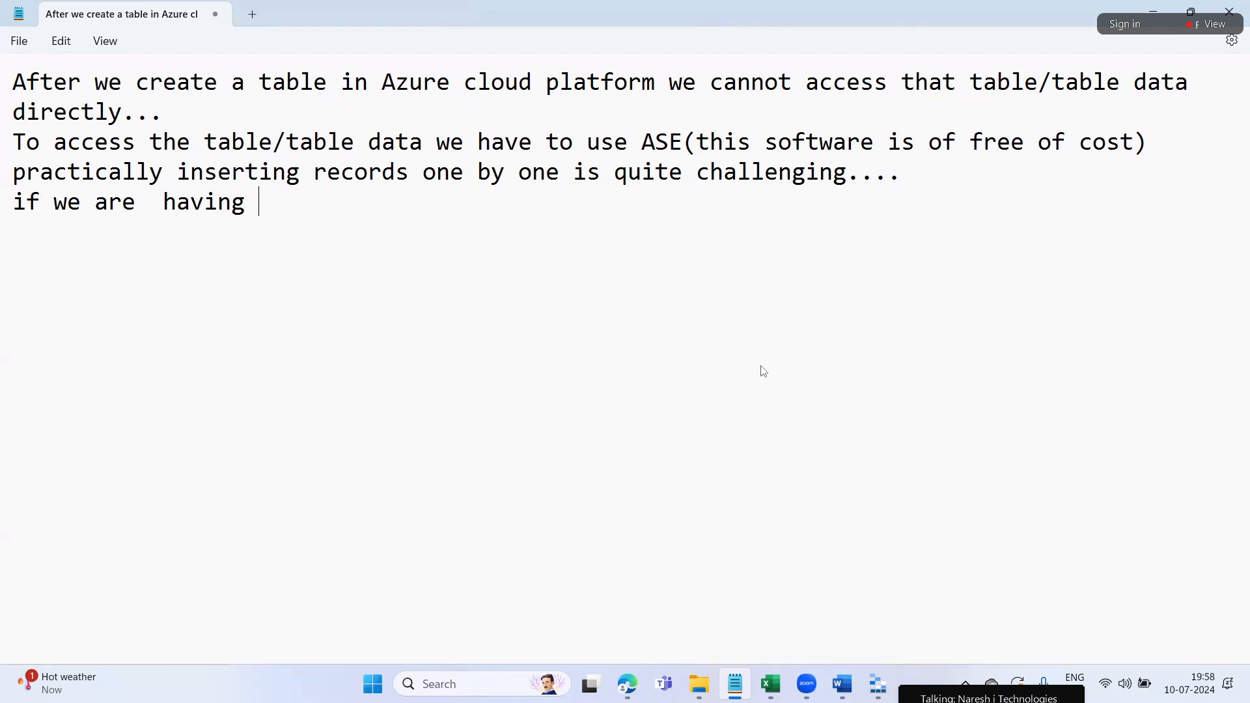
text(a file of )
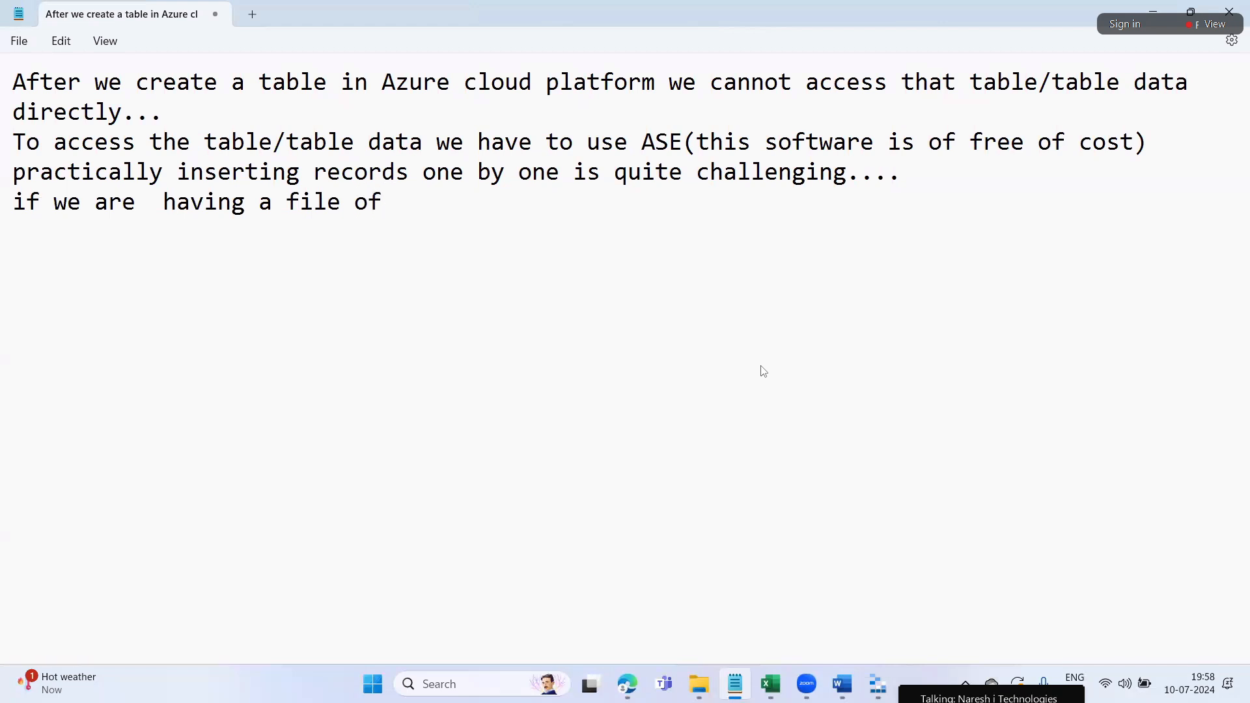
text(1000)
key(BackSpace)
key(BackSpace)
text(records...)
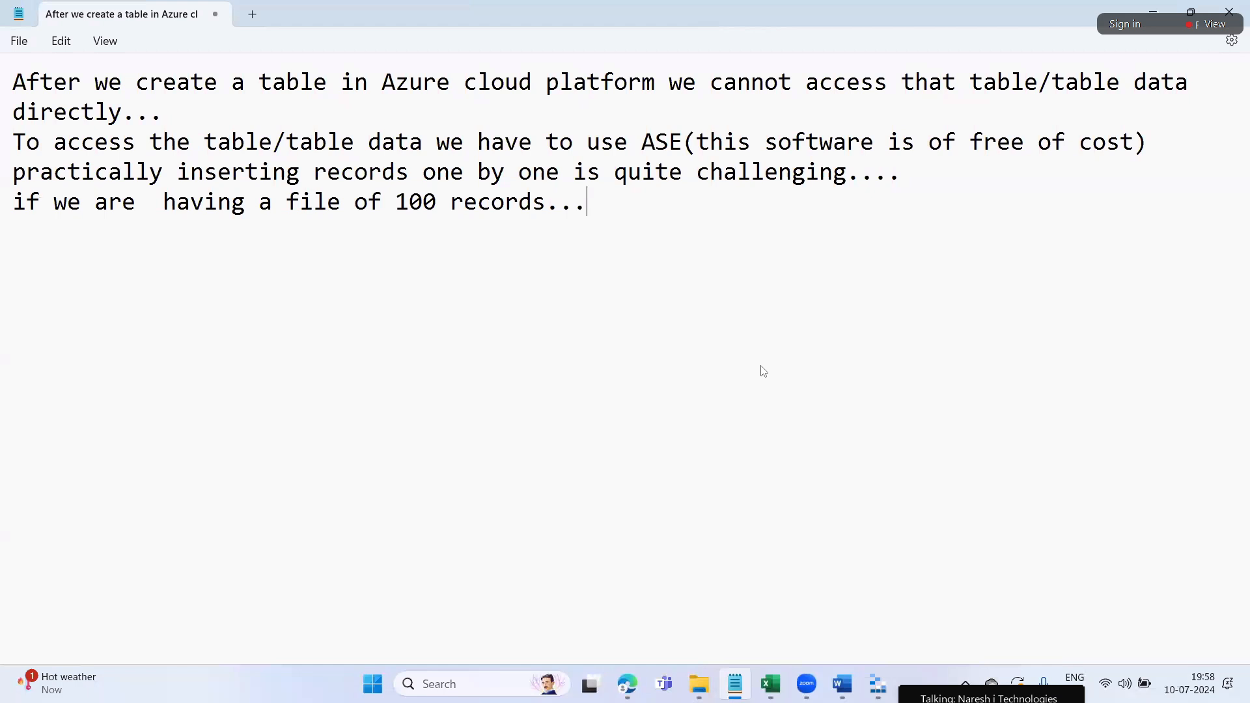
text(I want a)
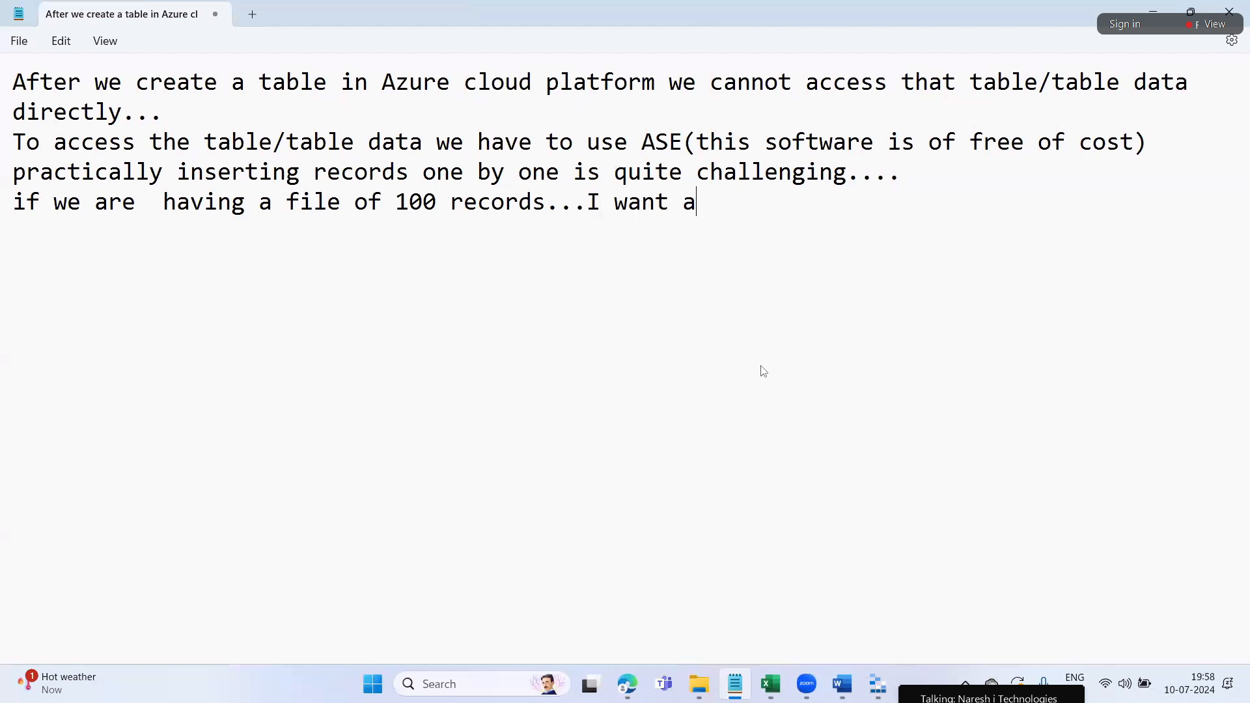
text(ll that fil)
key(BackSpace)
key(BackSpace)
key(BackSpace)
key(BackSpace)
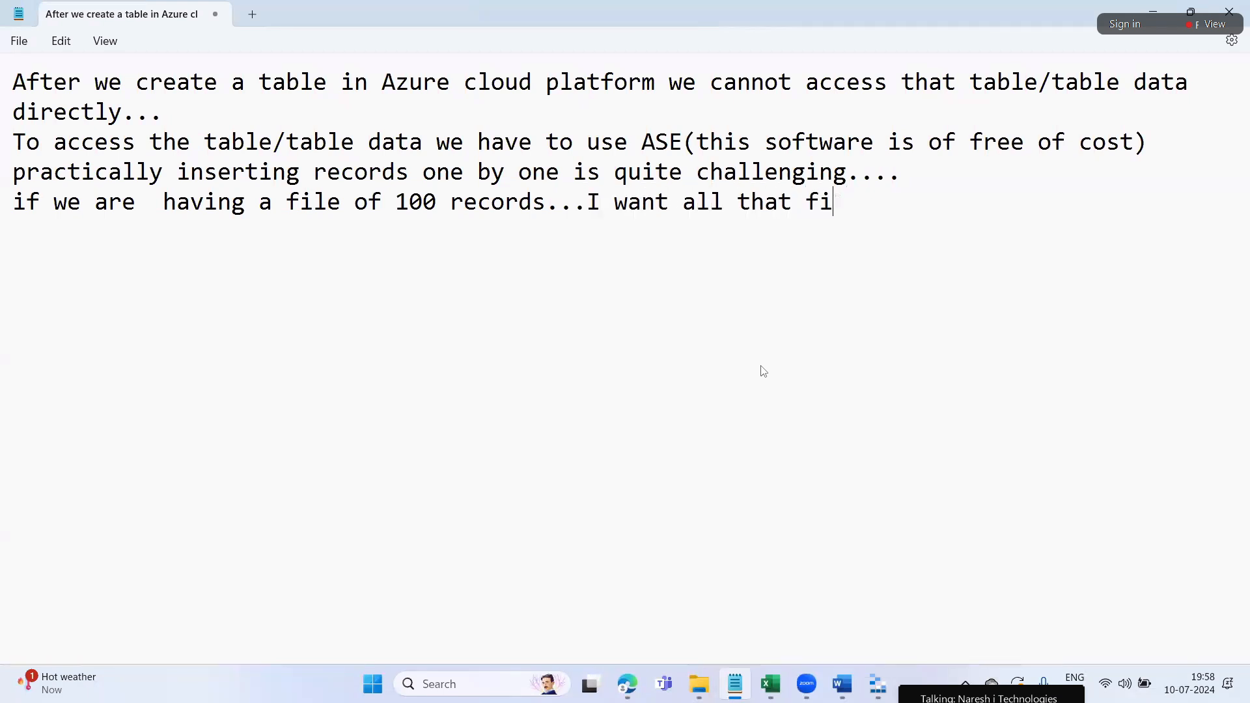
key(BackSpace)
key(BackSpace)
key(BackSpace)
key(BackSpace)
text(the records of th)
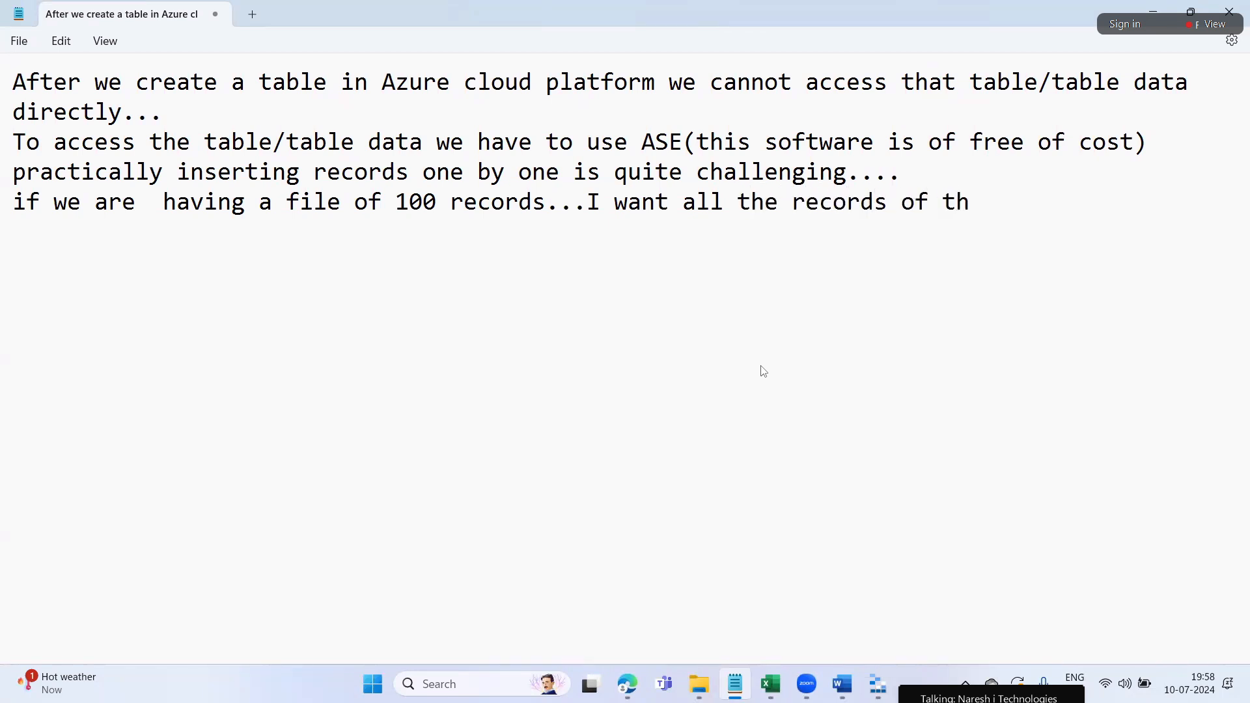
text(at file in one short.)
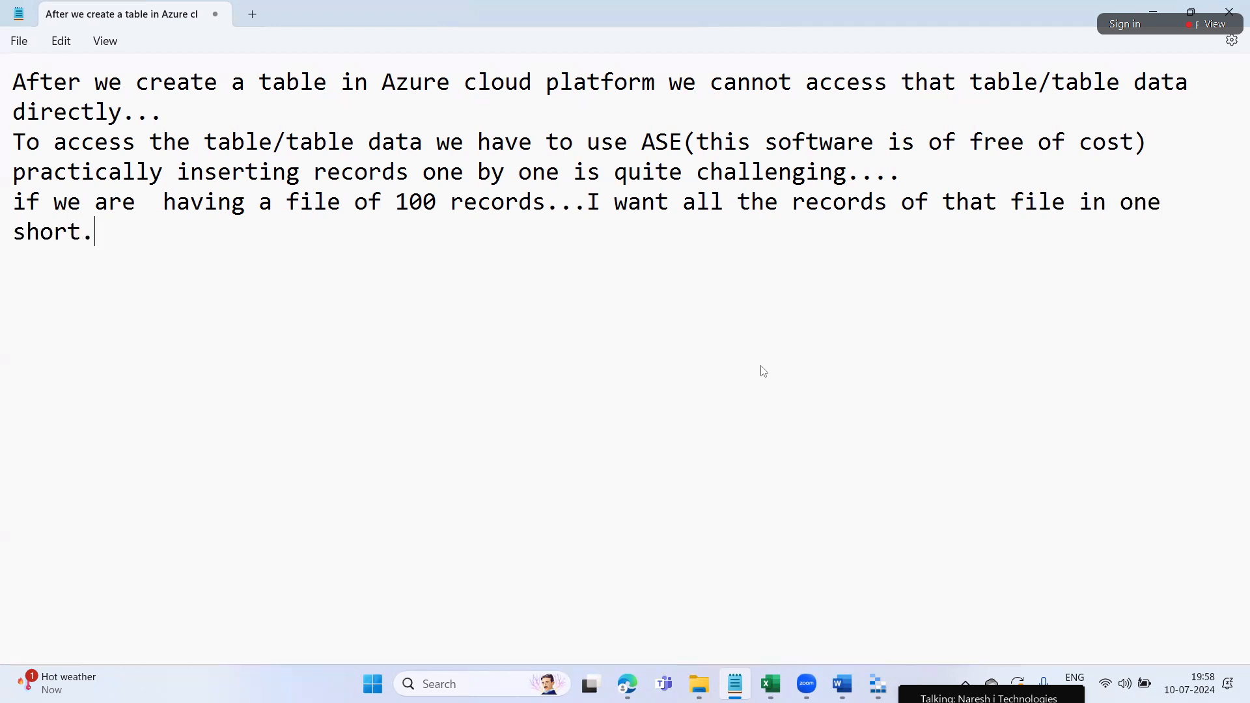
Change 100 to 1000000, end the sentence with 'in my cloud table', then return to Storage Explorer
click(436, 202)
text(0000)
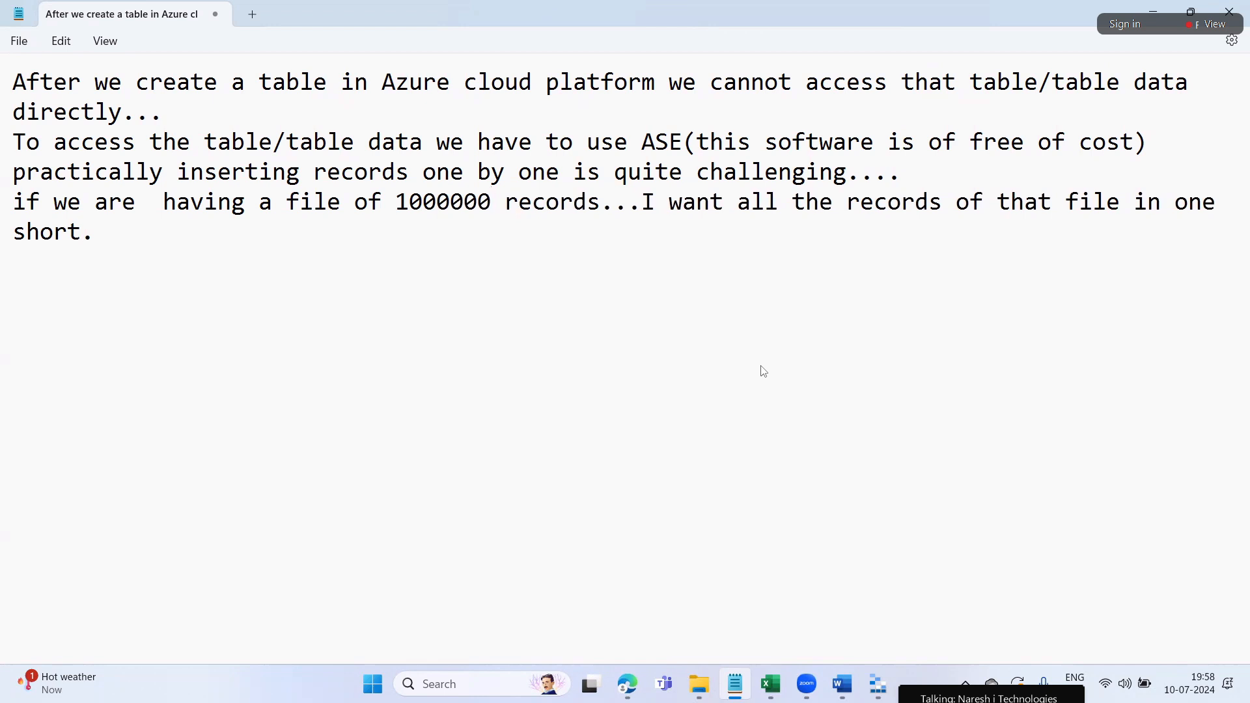
drag(697, 204, 1134, 203)
click(113, 260)
key(Return)
key(BackSpace)
text(in my cloud )
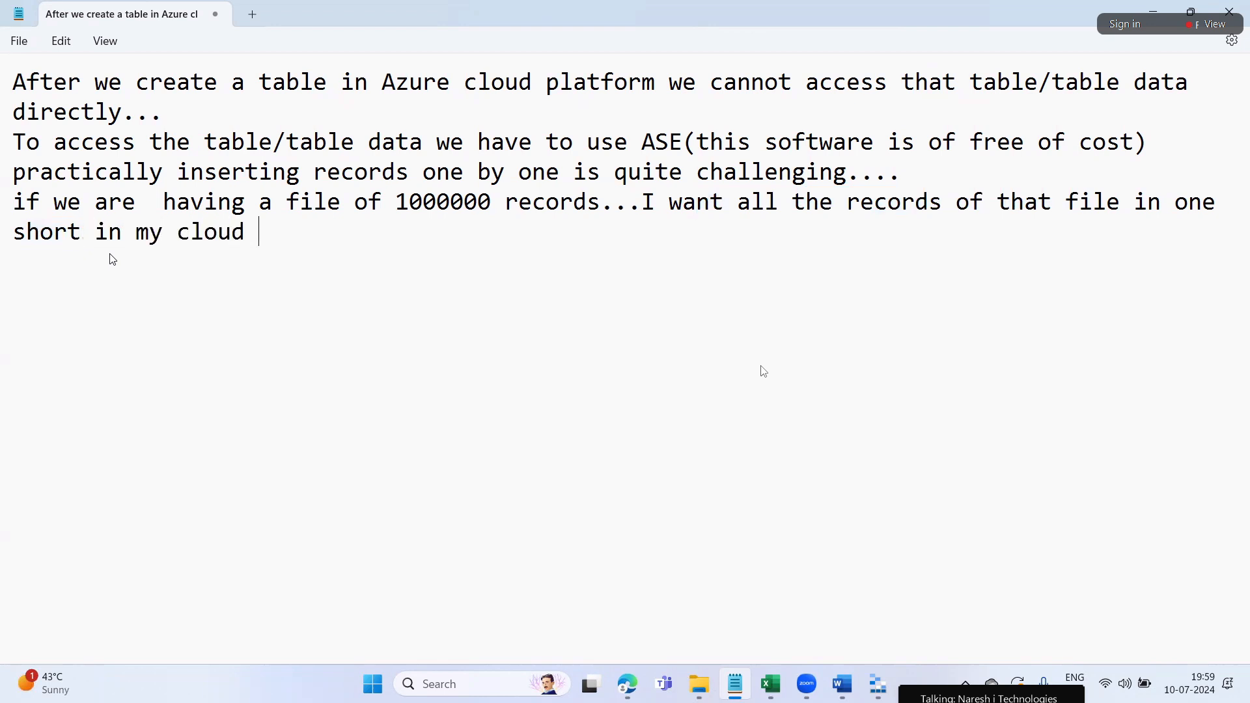
text(table)
drag(96, 233, 329, 241)
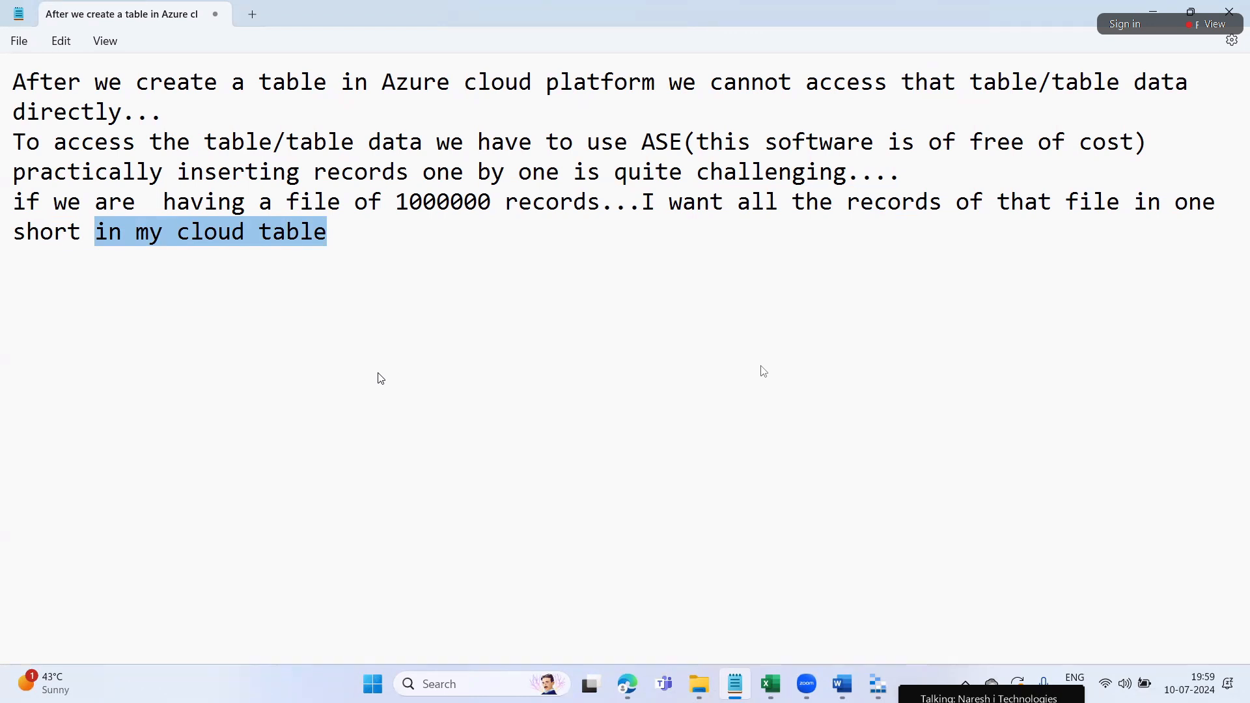
click(381, 378)
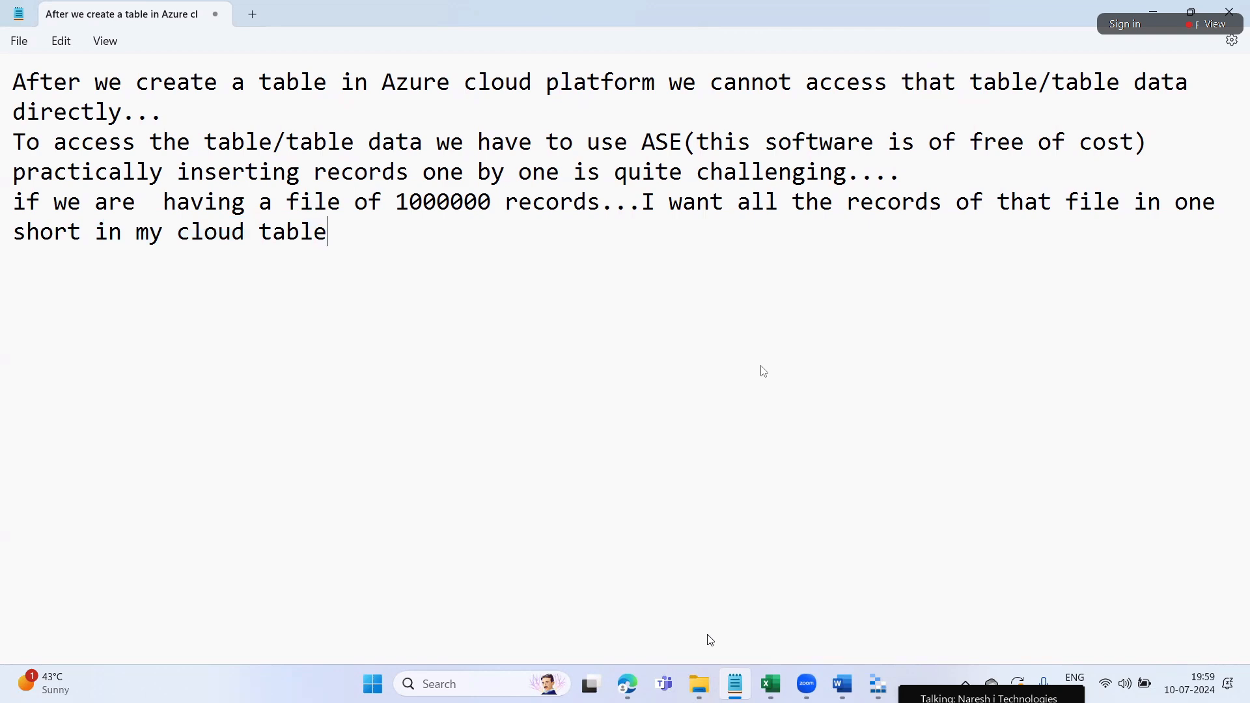
click(879, 684)
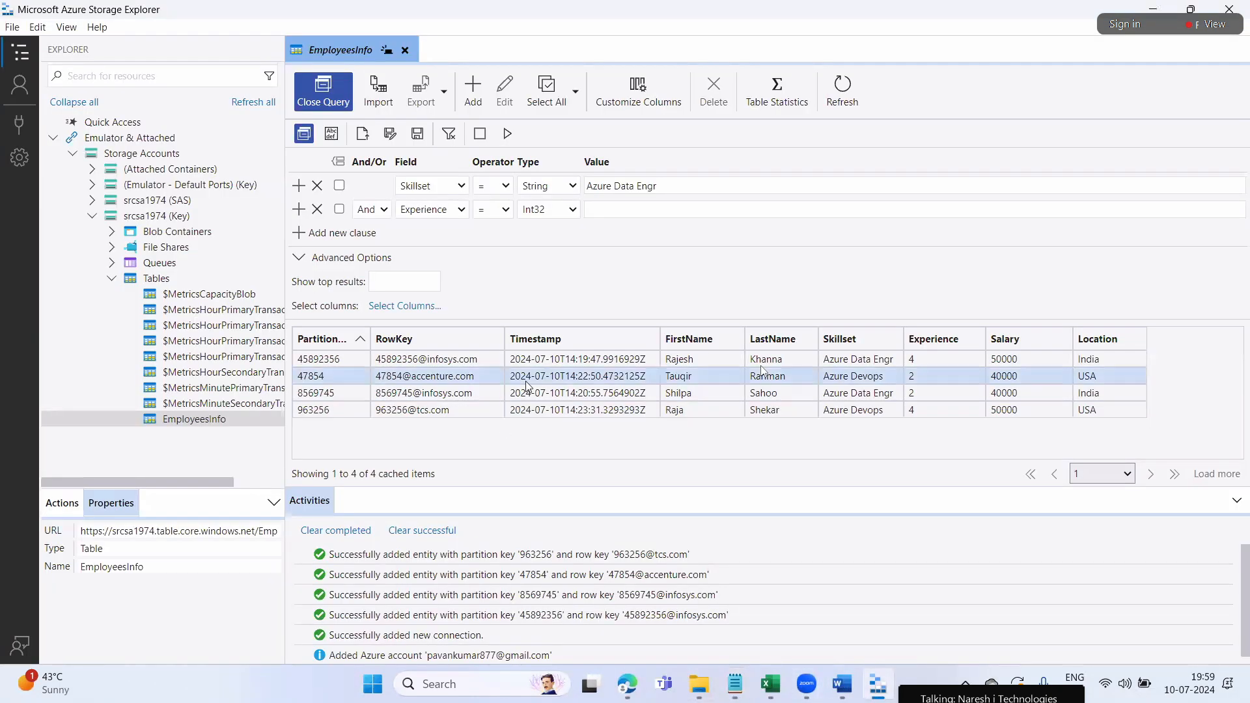
In File Explorer, open Sample files for ADF Demos > AzureDataEngineering_Batch-main and select Aus_IND_Sales
click(592, 412)
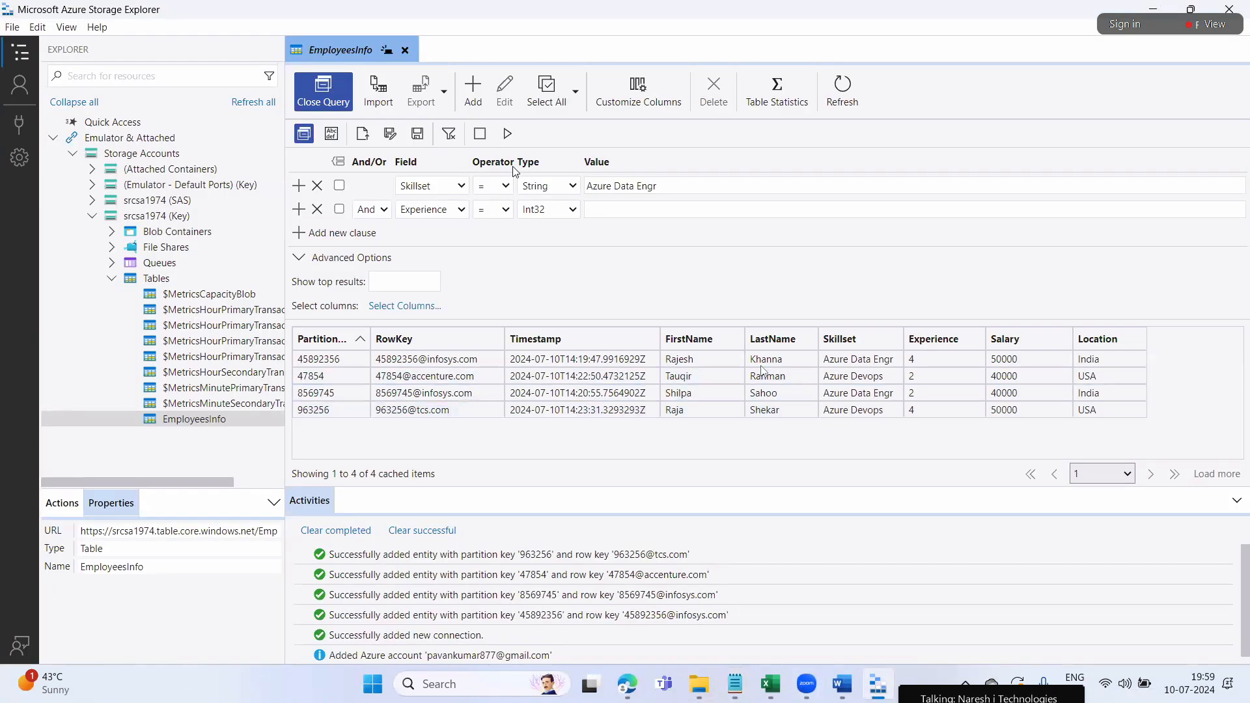
click(700, 684)
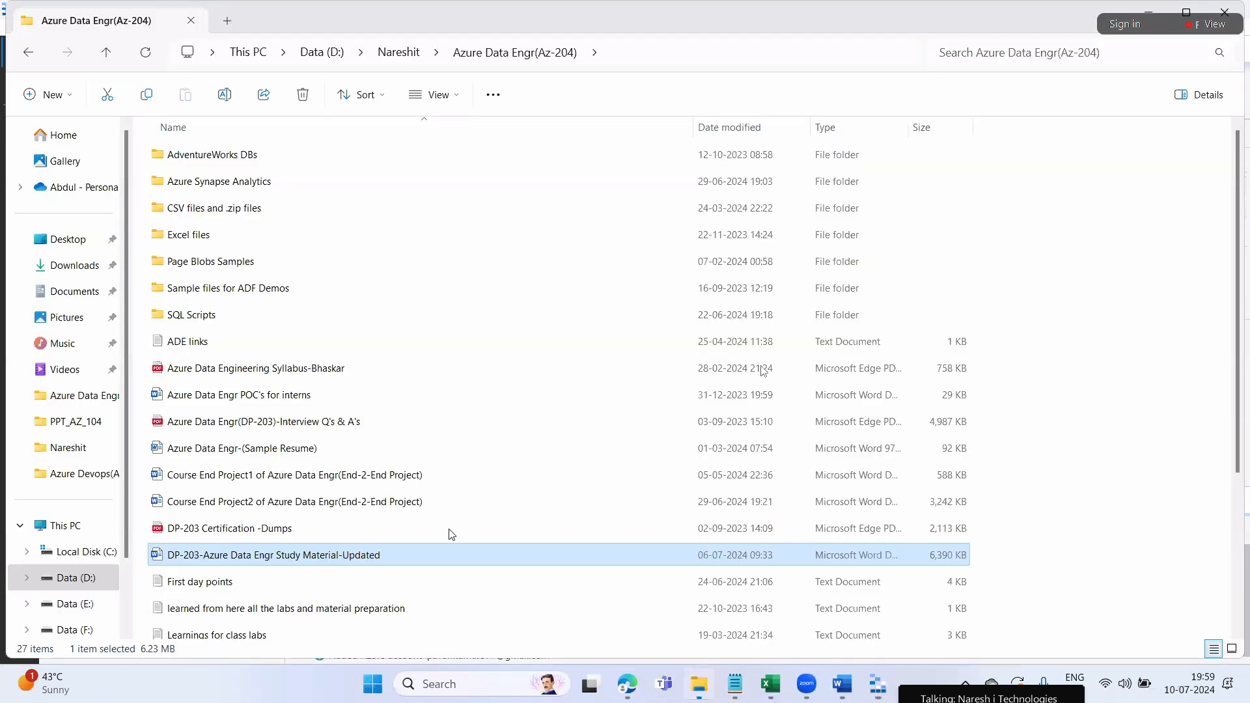
double_click(246, 289)
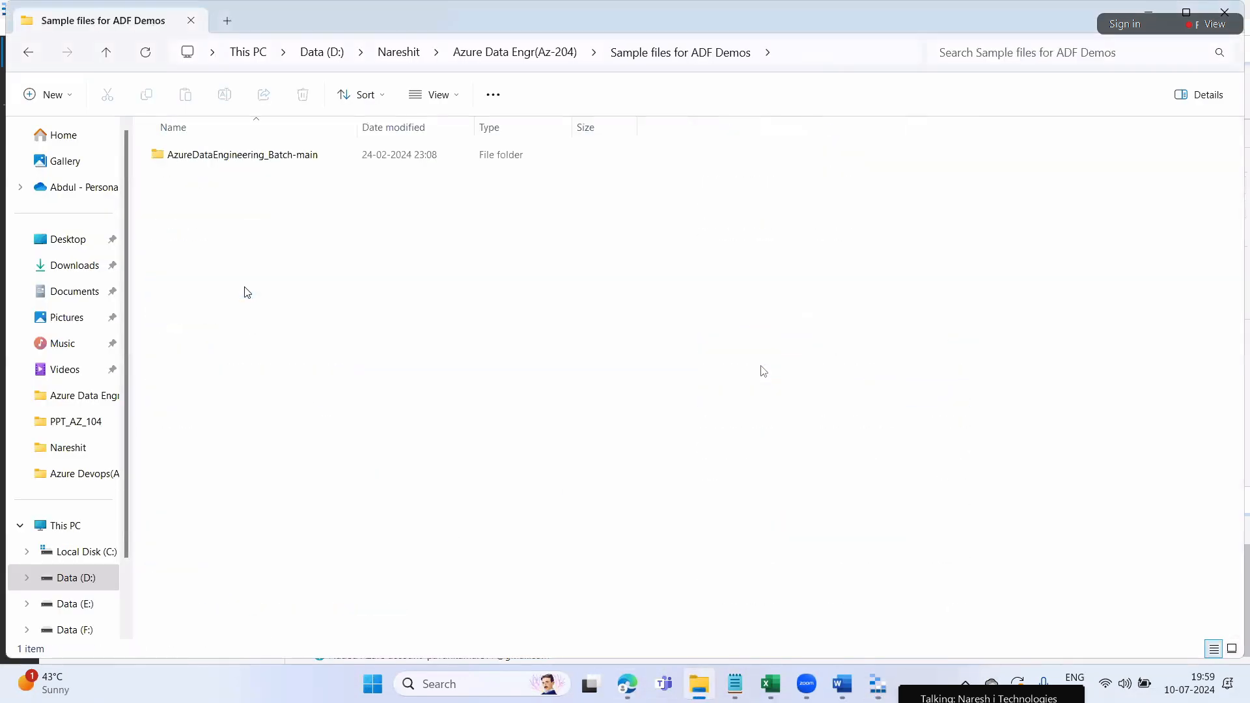
double_click(246, 159)
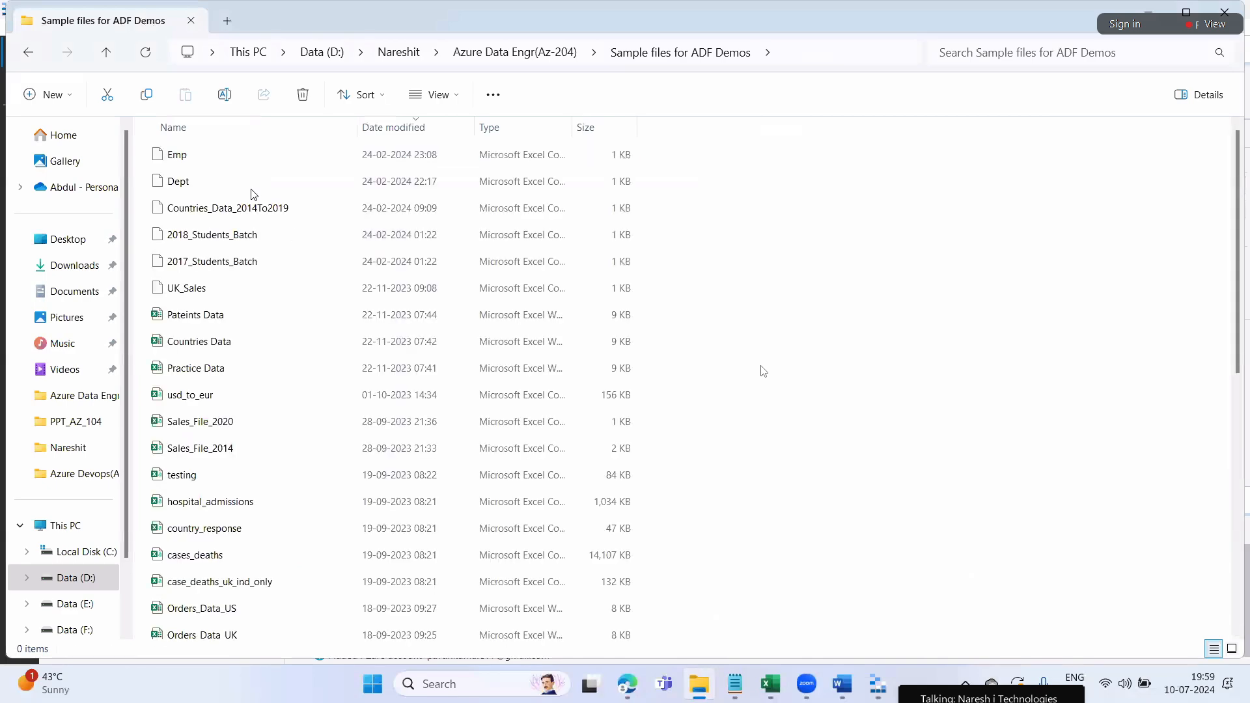
scroll(378, 475, down, 4)
scroll(378, 487, down, 3)
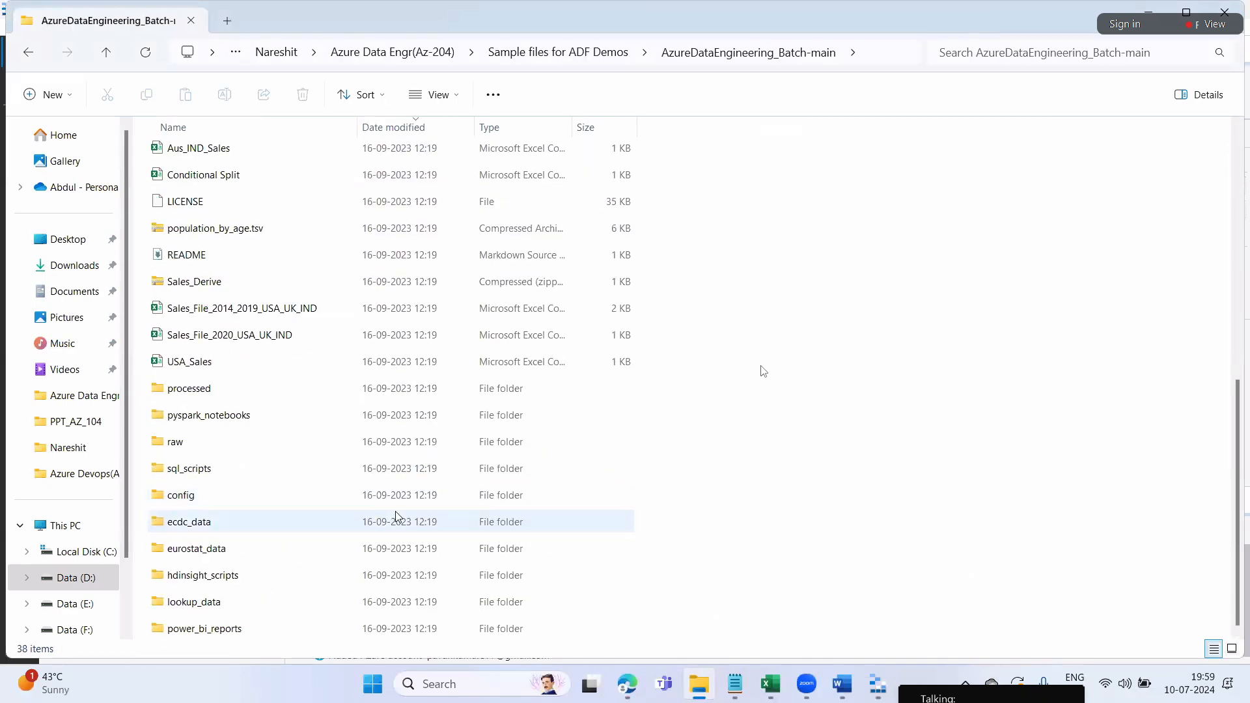
scroll(396, 516, up, 2)
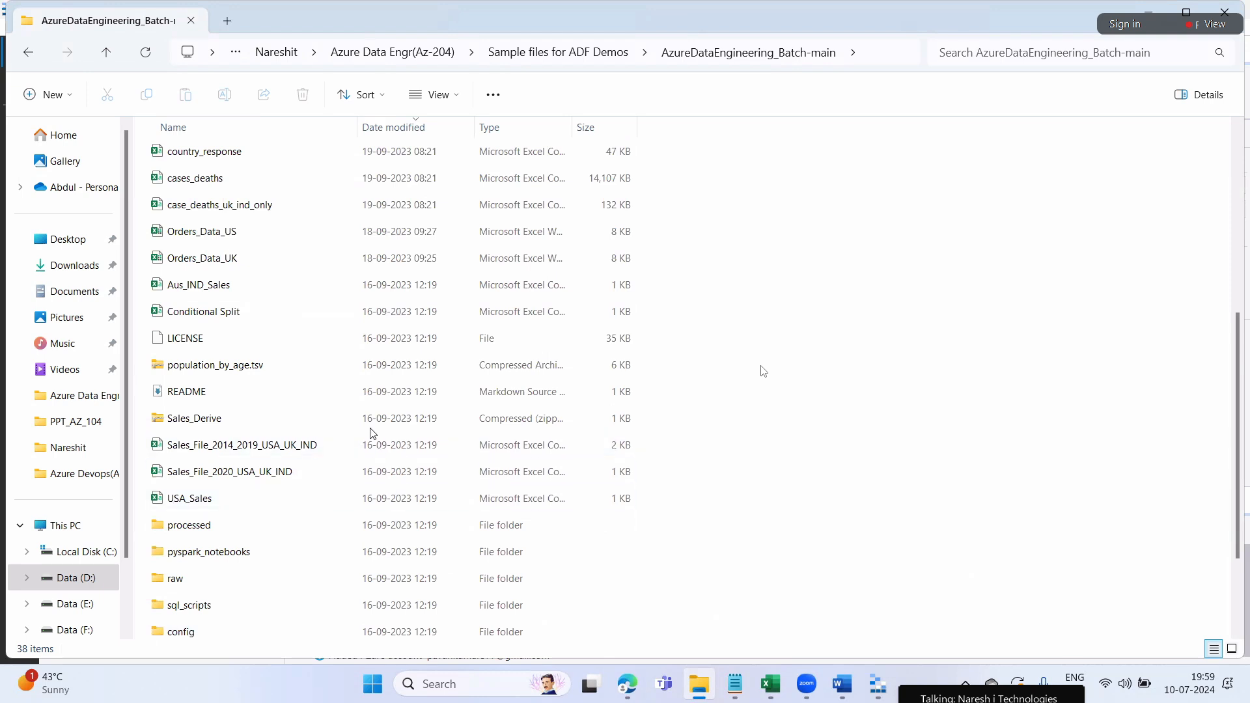
click(201, 284)
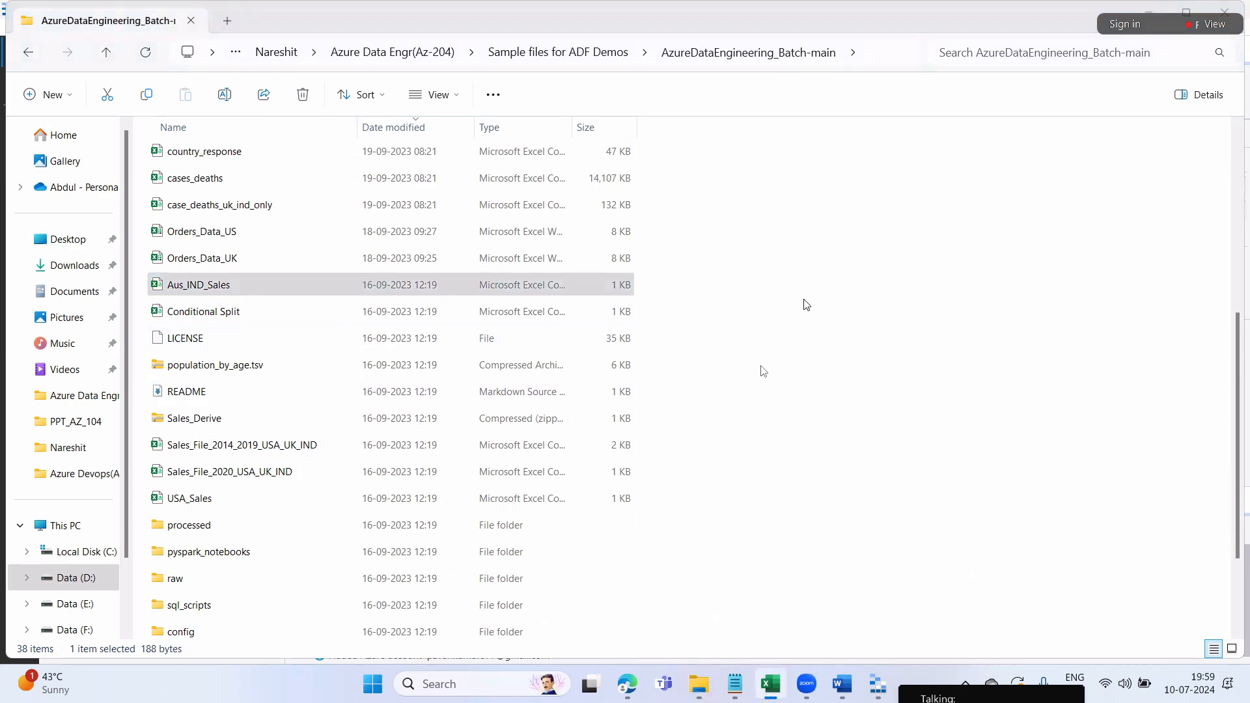
Open Aus_IND_Sales in Excel, look over its Order_id and country values, then close it
key(Return)
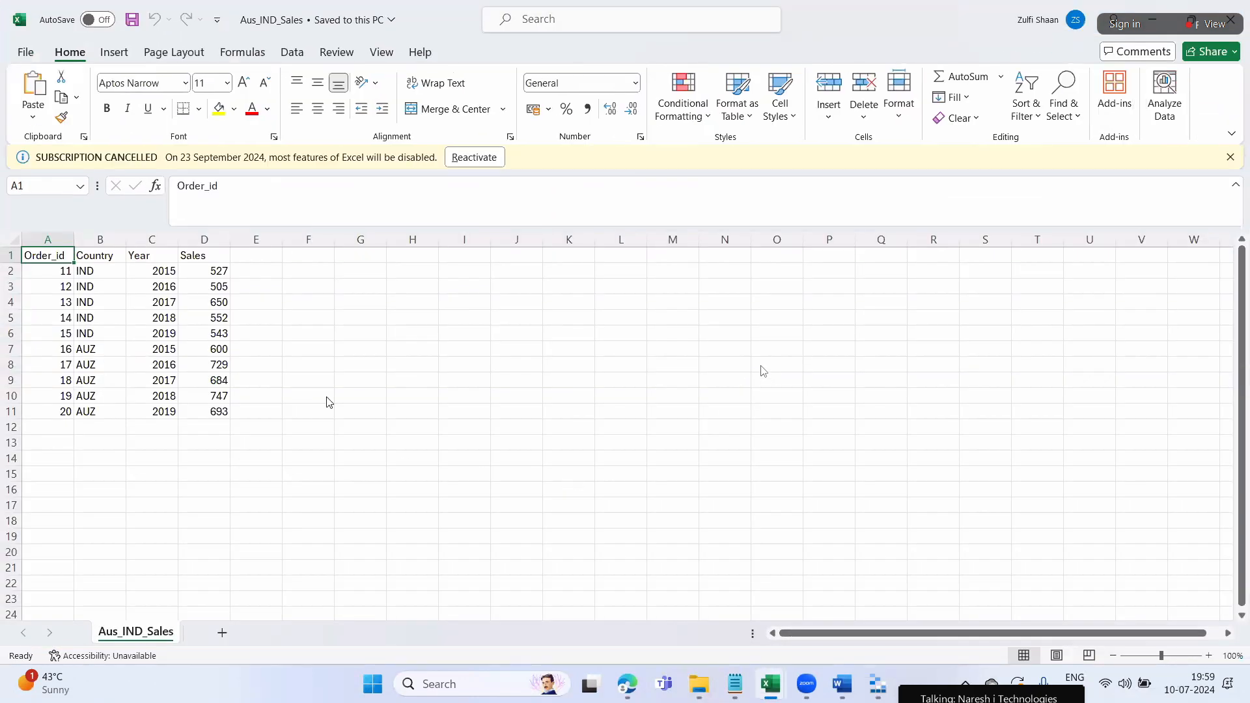
click(138, 333)
click(81, 286)
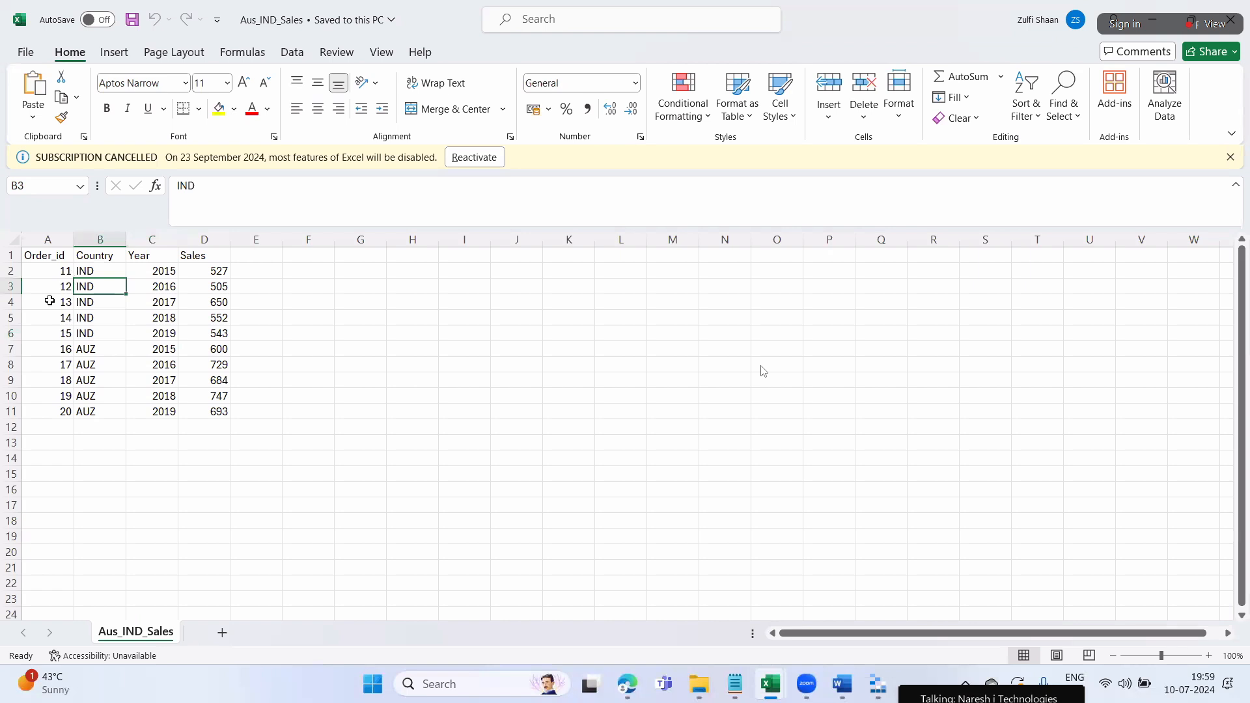
drag(47, 271, 72, 407)
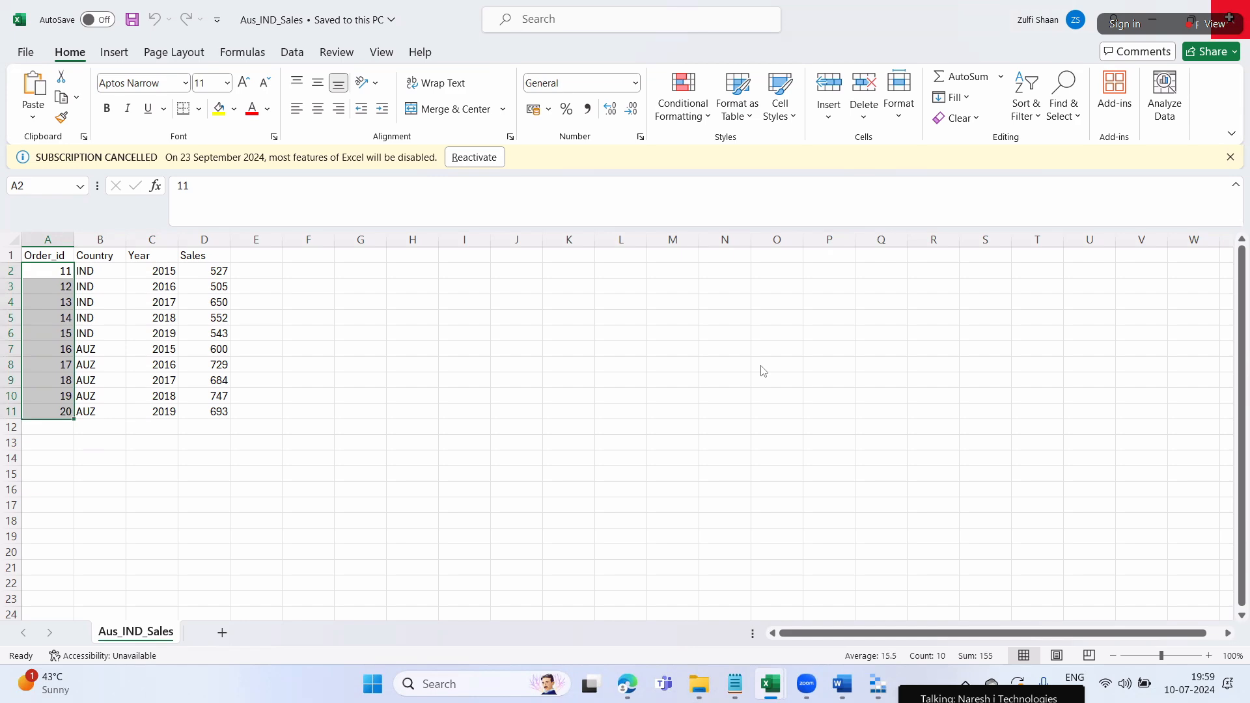
click(1246, 5)
Open Sales_File_2014_2019_USA_UK_IND and select the Country values A2:A73
click(695, 682)
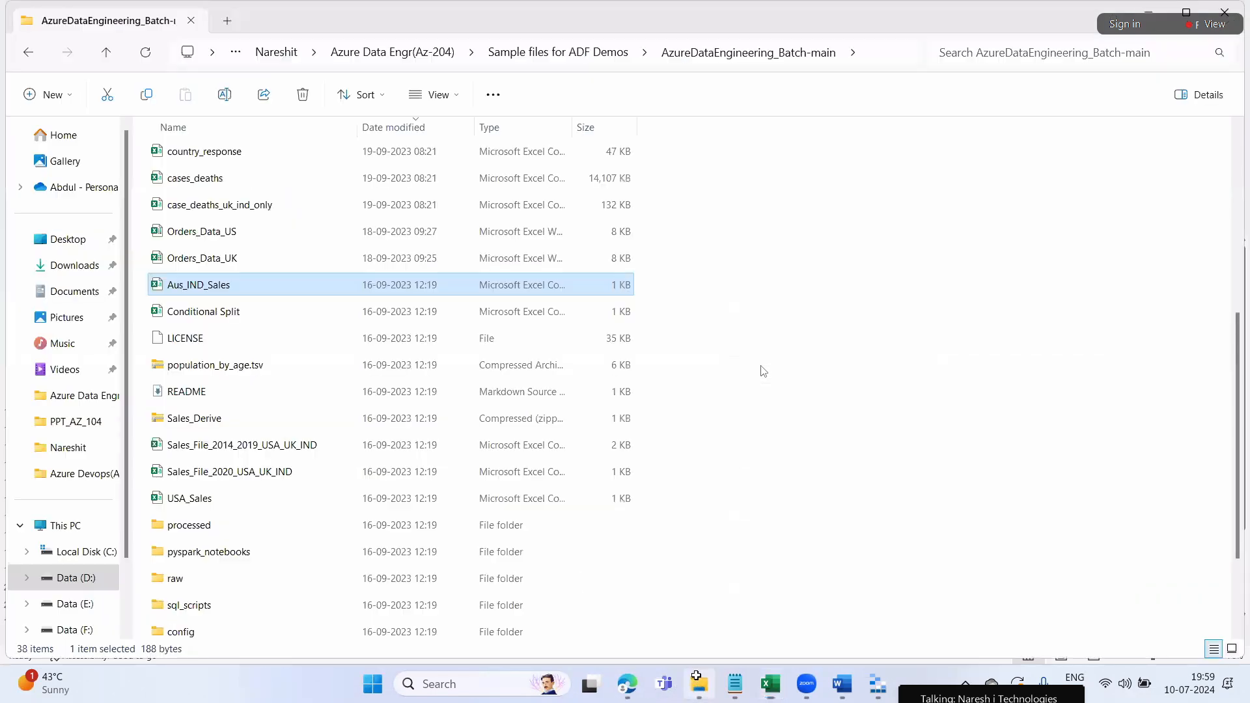
scroll(492, 512, down, 2)
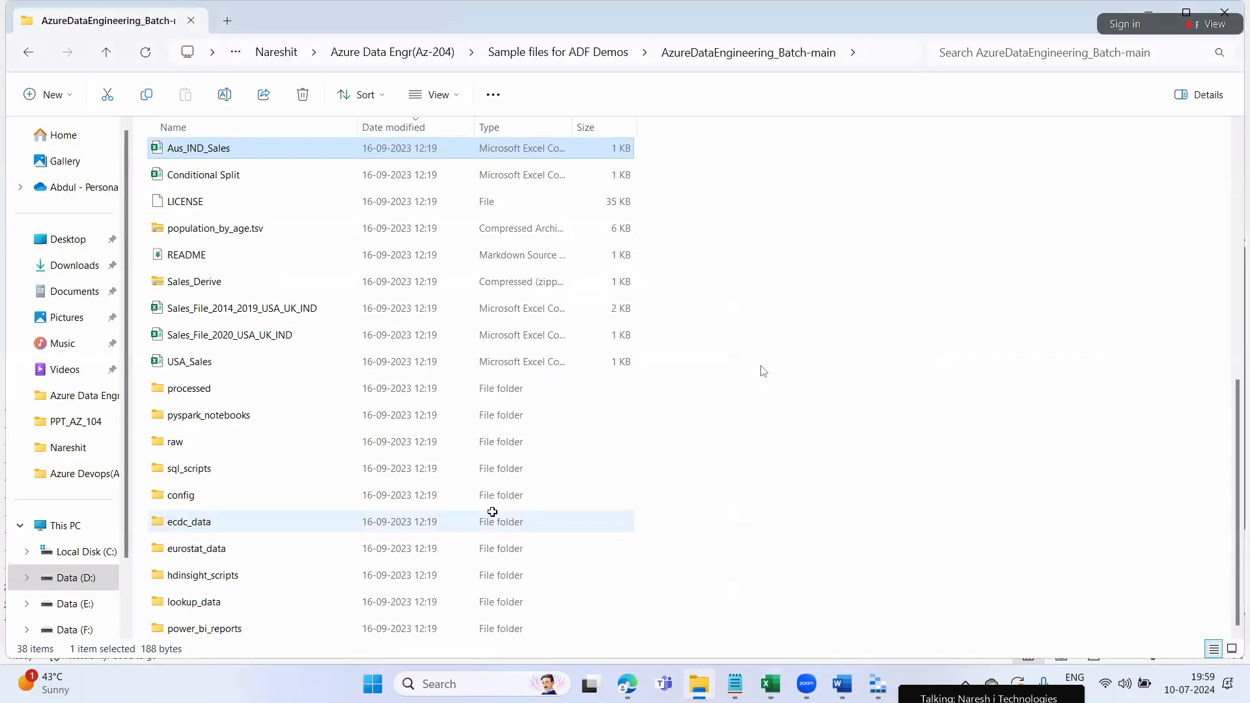
double_click(234, 315)
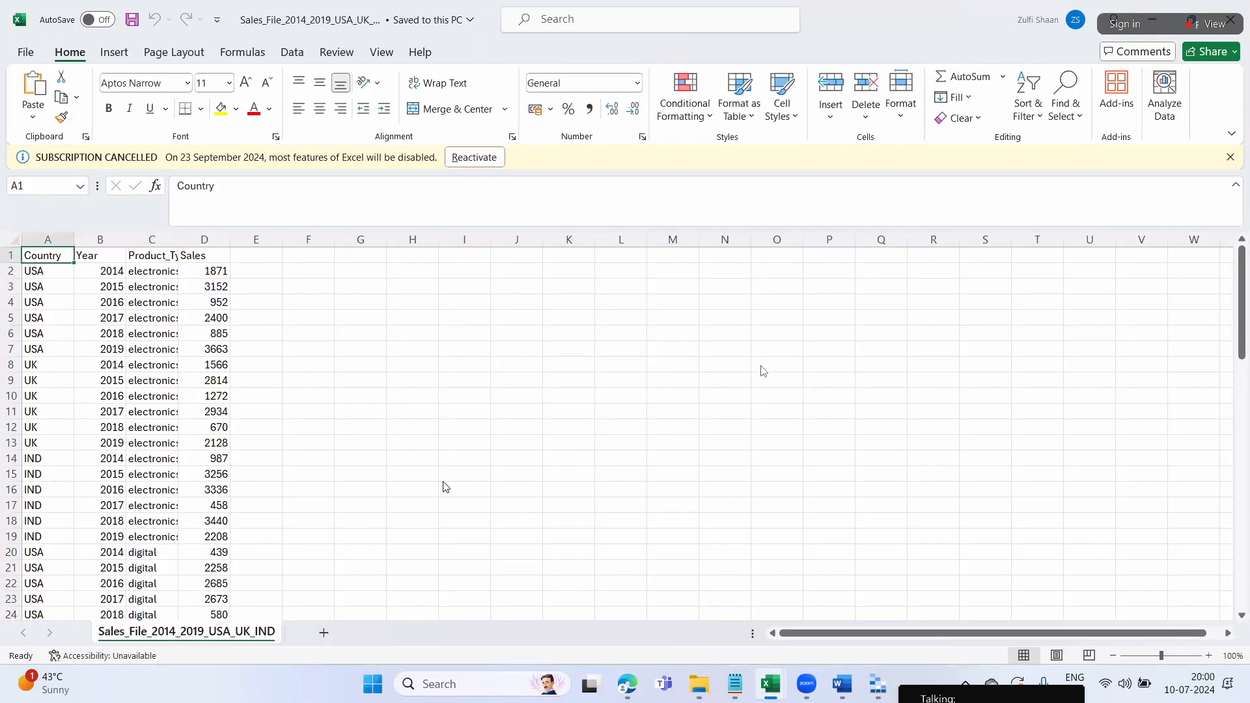
scroll(153, 507, down, 20)
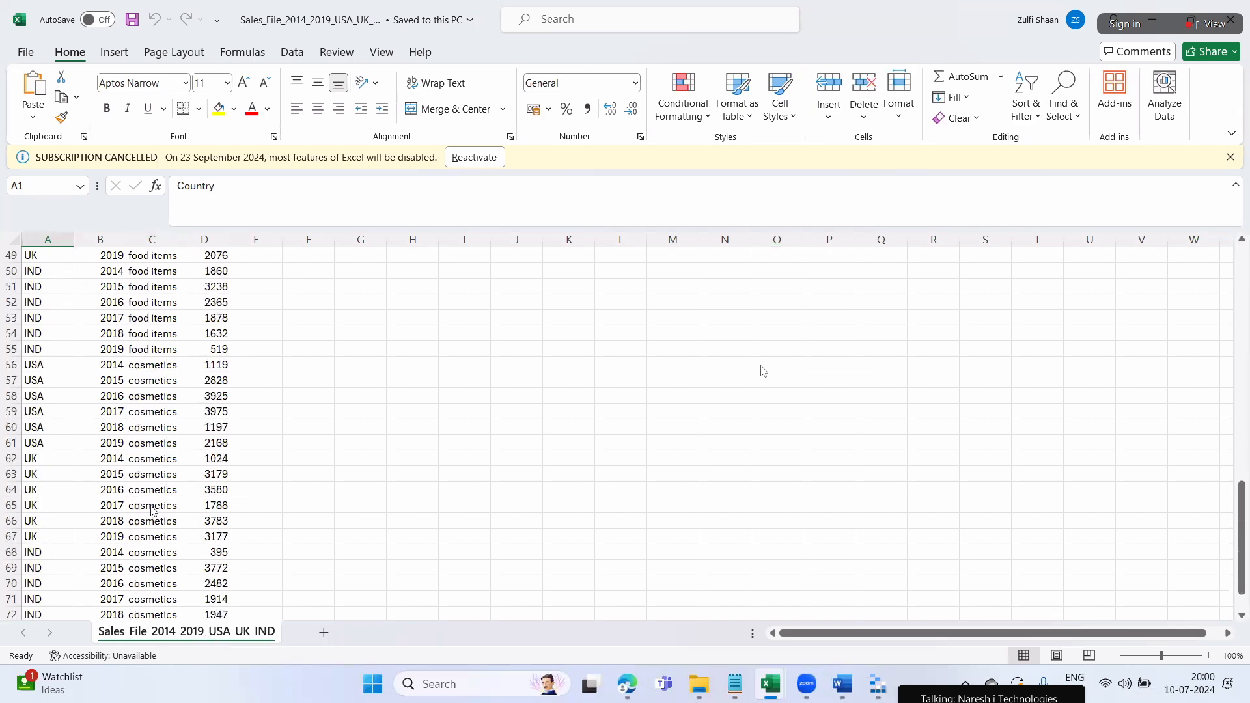
scroll(153, 511, up, 20)
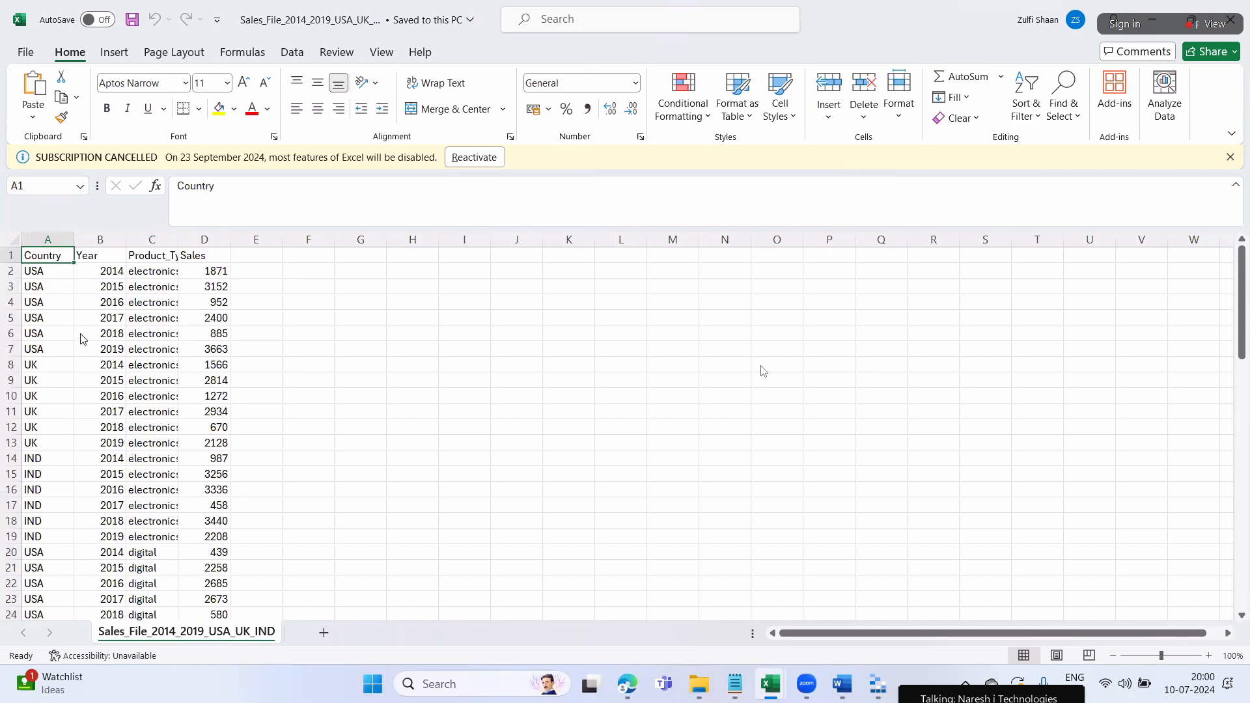
click(42, 275)
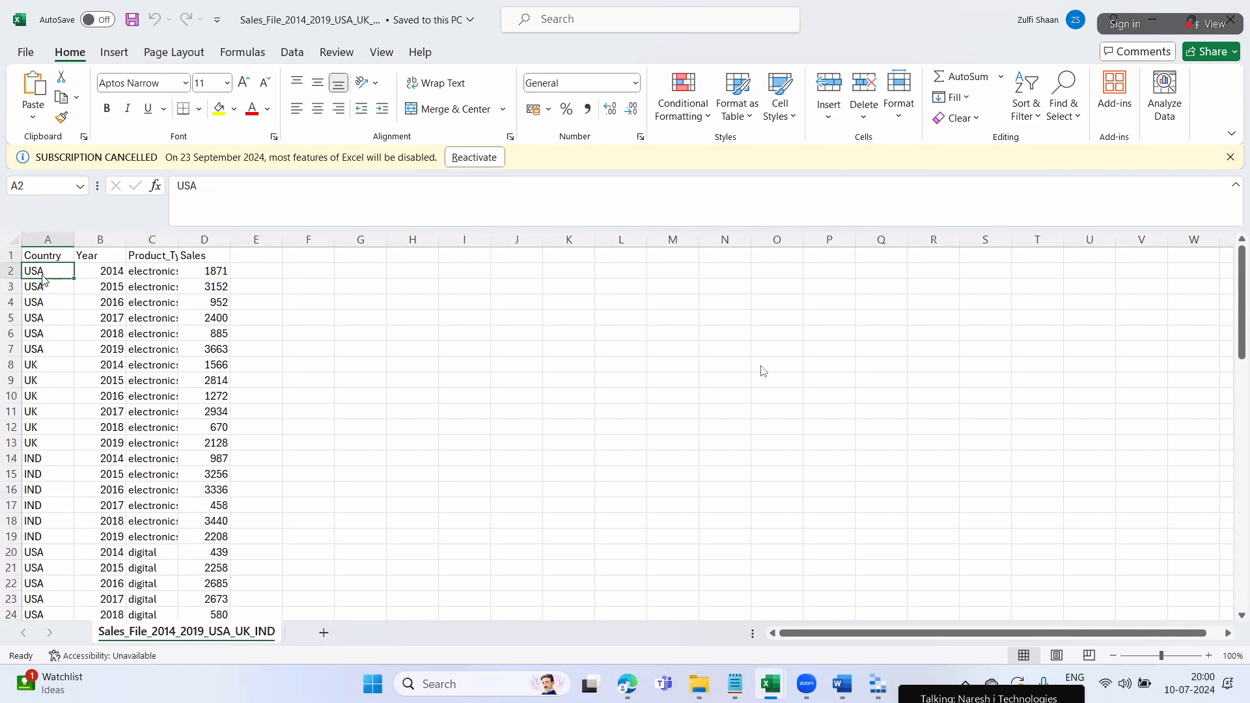
key(ctrl+shift+Down)
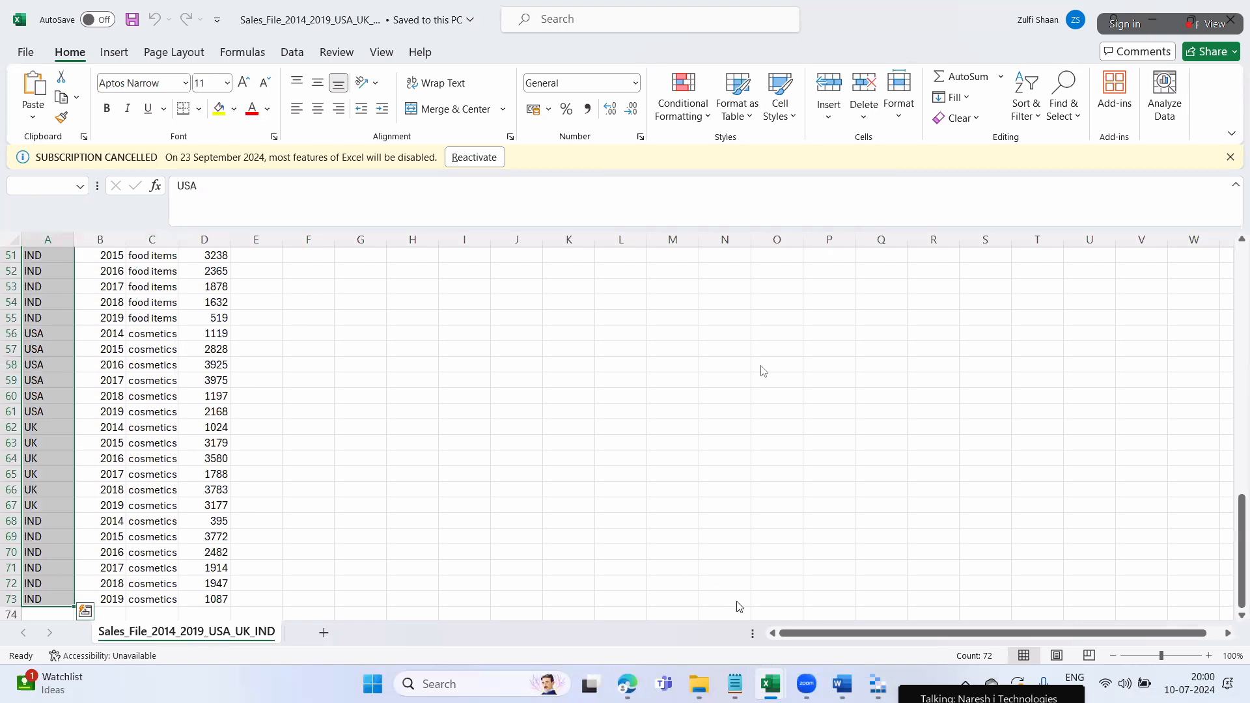
Click C13 to drop the selection and minimize both Excel workbooks to reveal File Explorer
scroll(53, 452, up, 17)
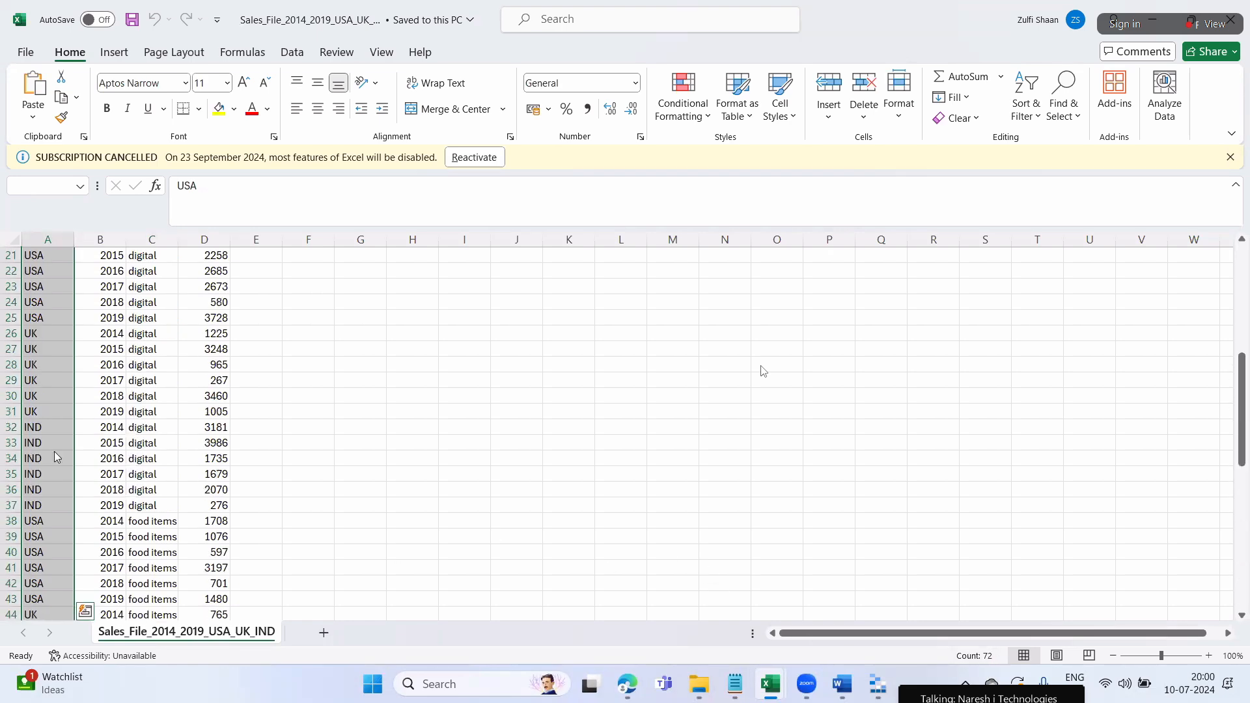
scroll(55, 455, down, 9)
scroll(58, 456, up, 8)
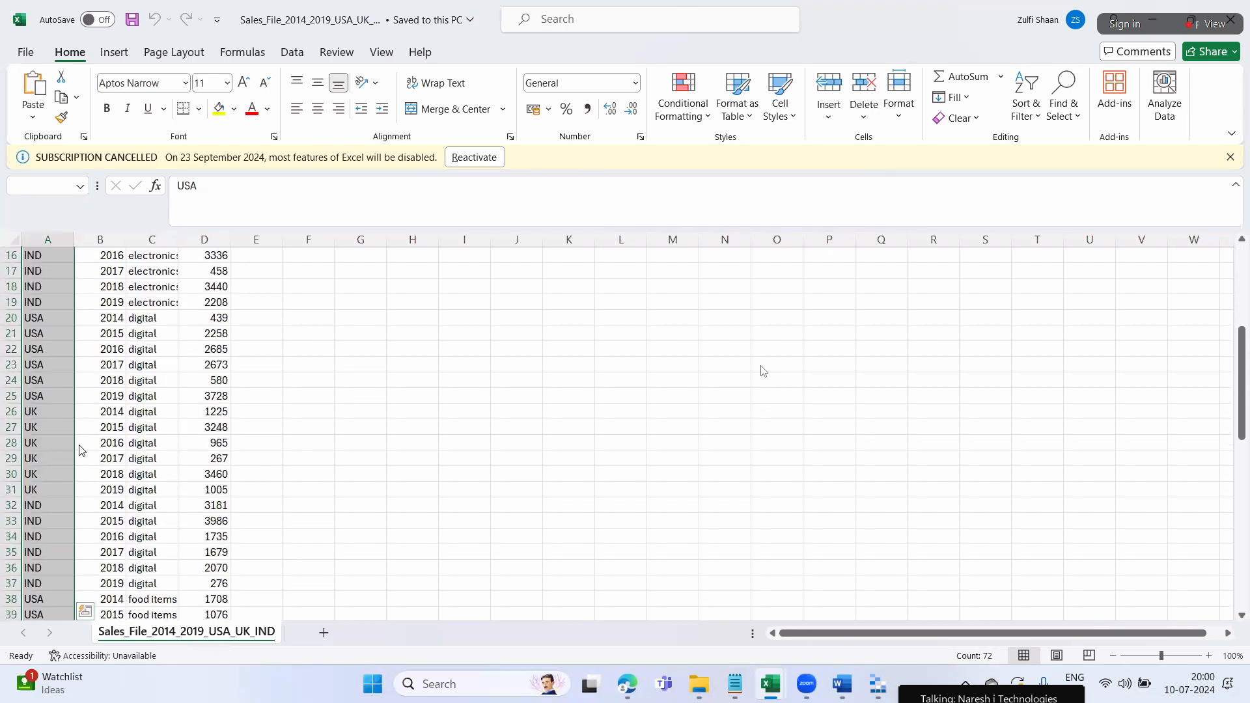
click(172, 397)
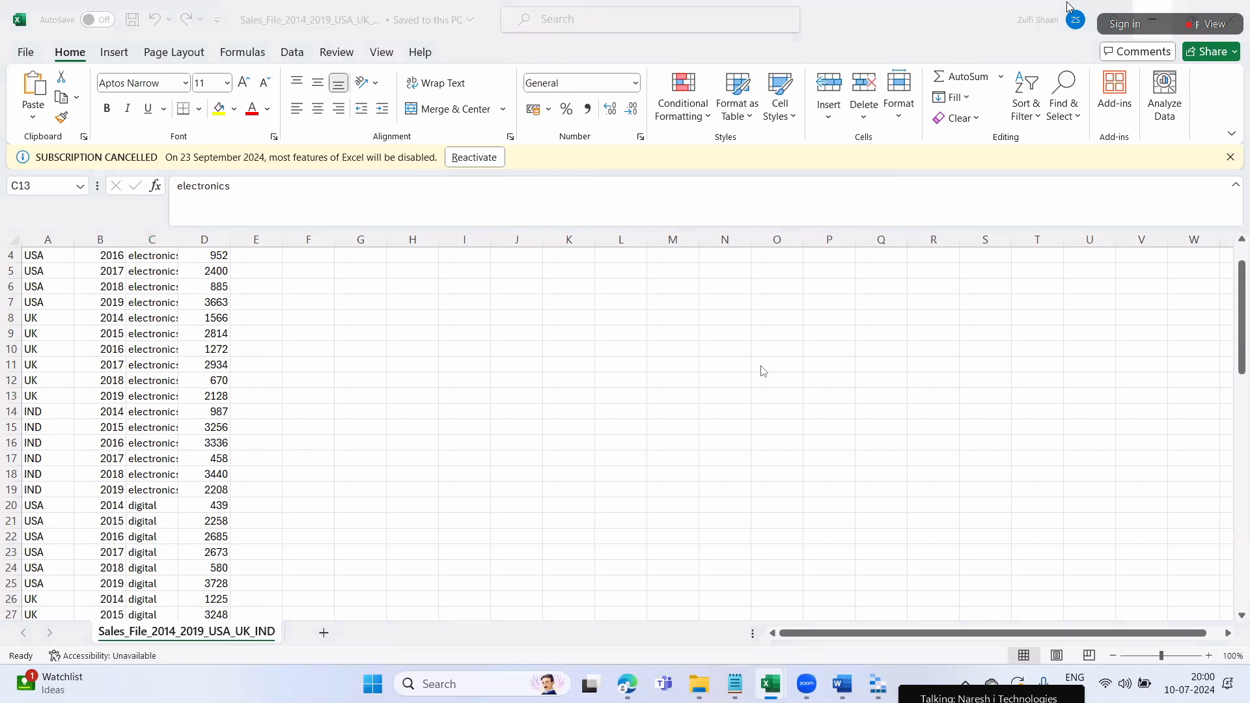
click(1152, 28)
click(1152, 28)
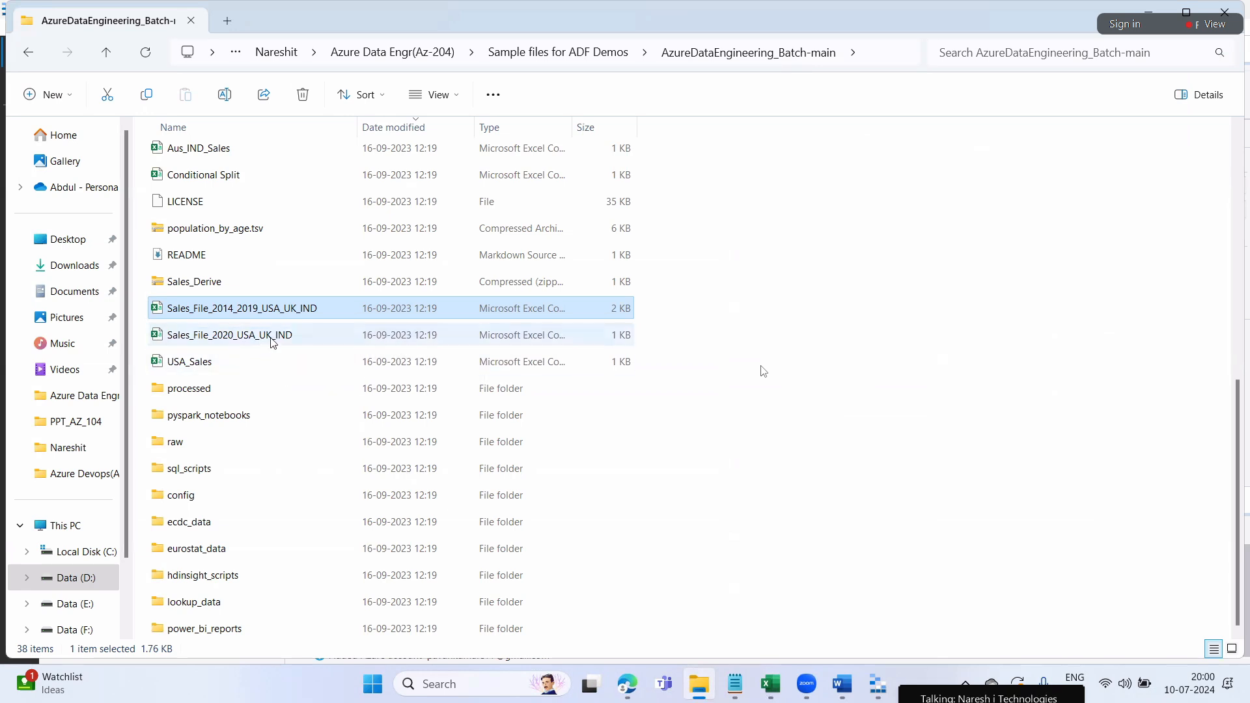
Start an entity import into EmployeesInfo and browse to the Data (D:) drive
click(879, 689)
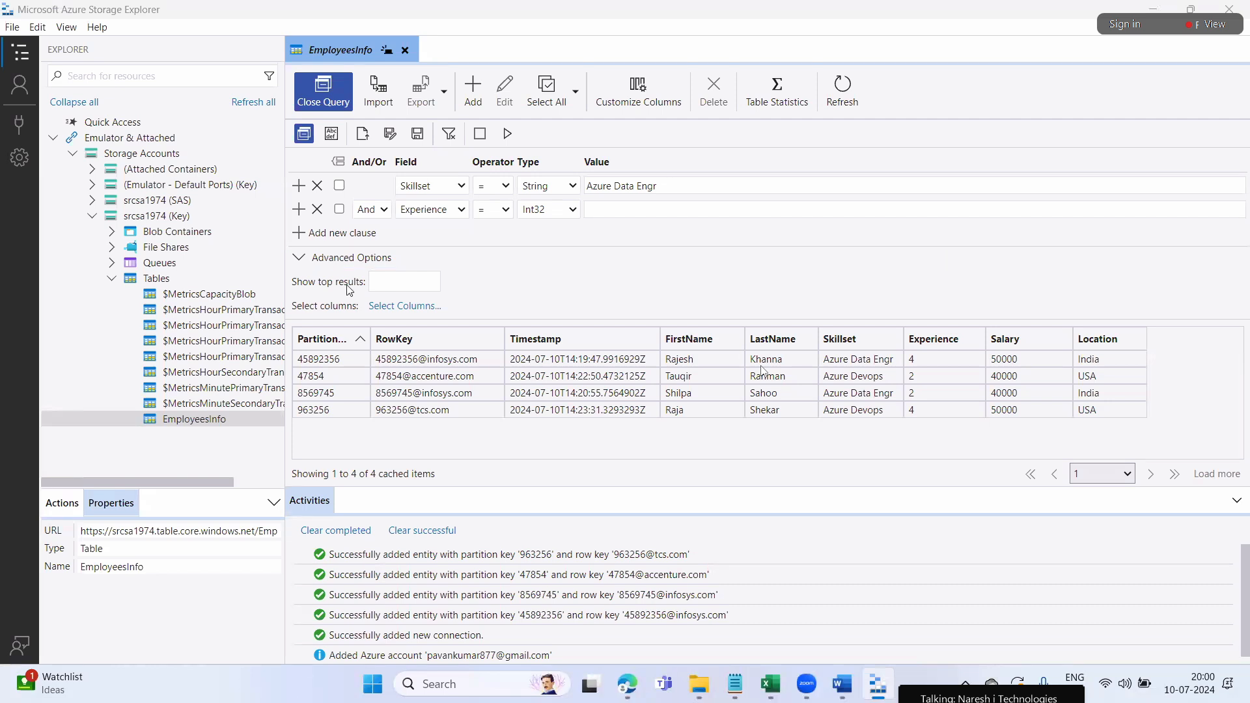
click(384, 105)
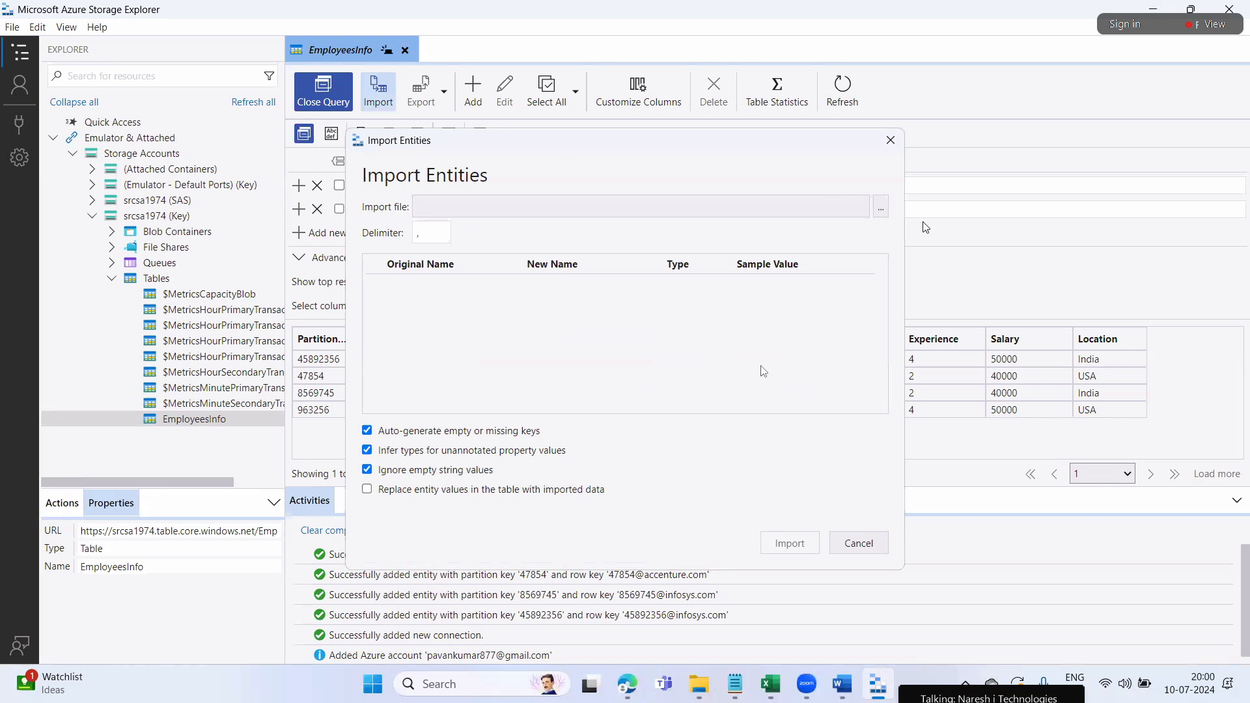
click(881, 207)
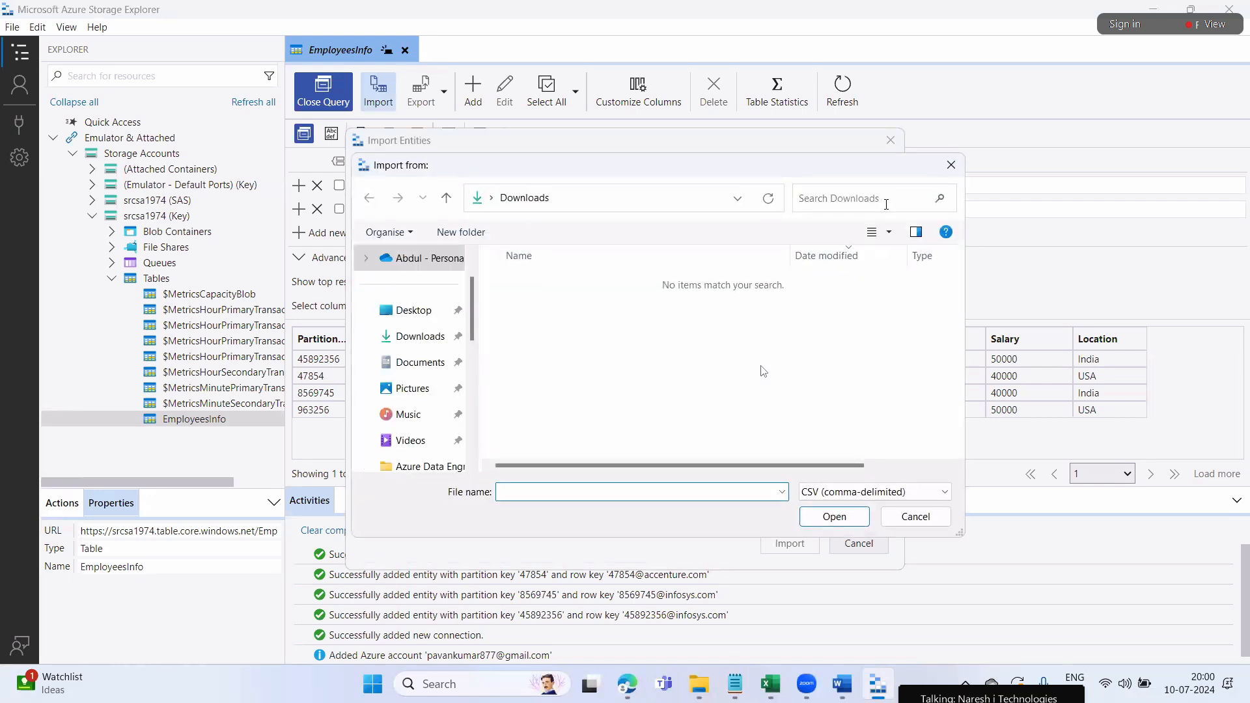
scroll(420, 403, down, 5)
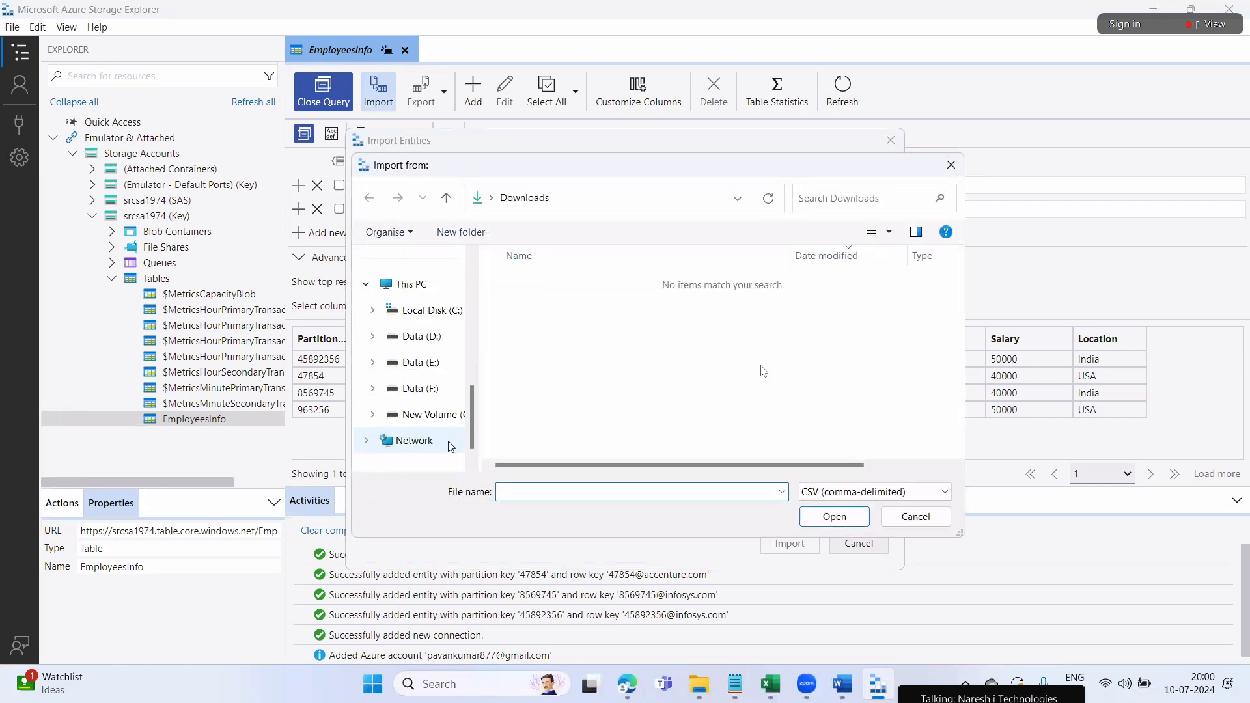
click(420, 336)
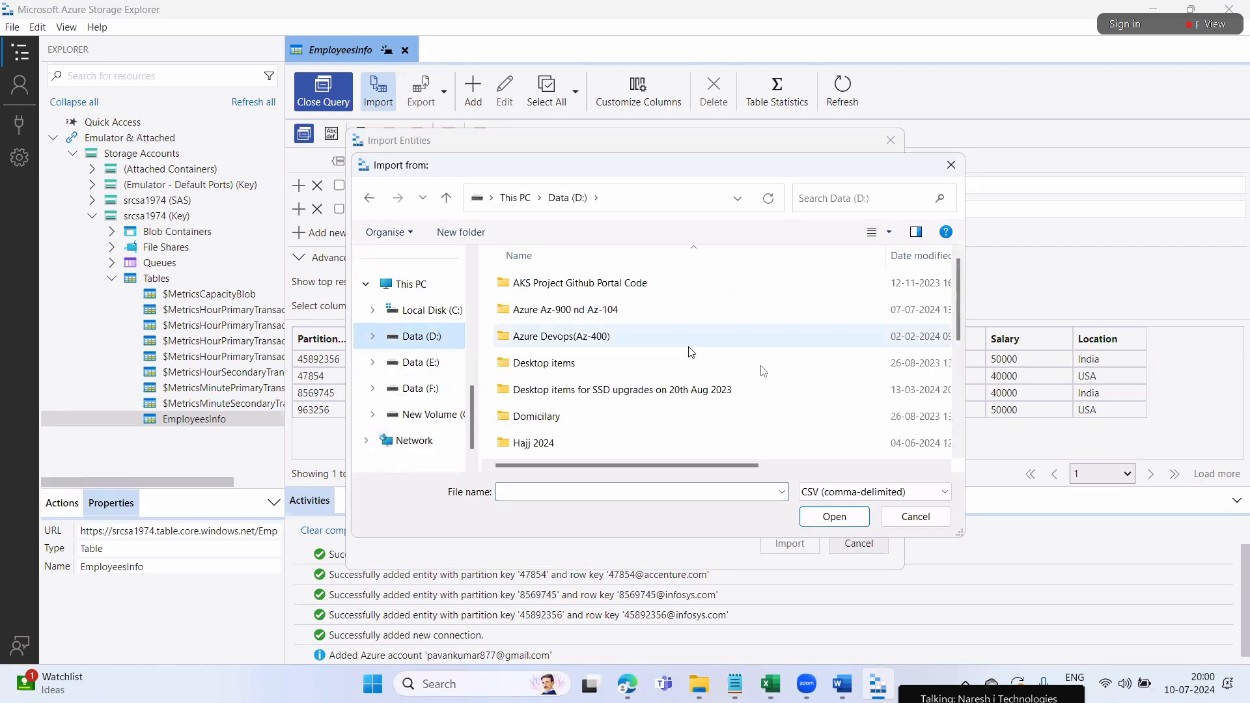
scroll(722, 379, down, 2)
scroll(721, 379, down, 1)
click(698, 685)
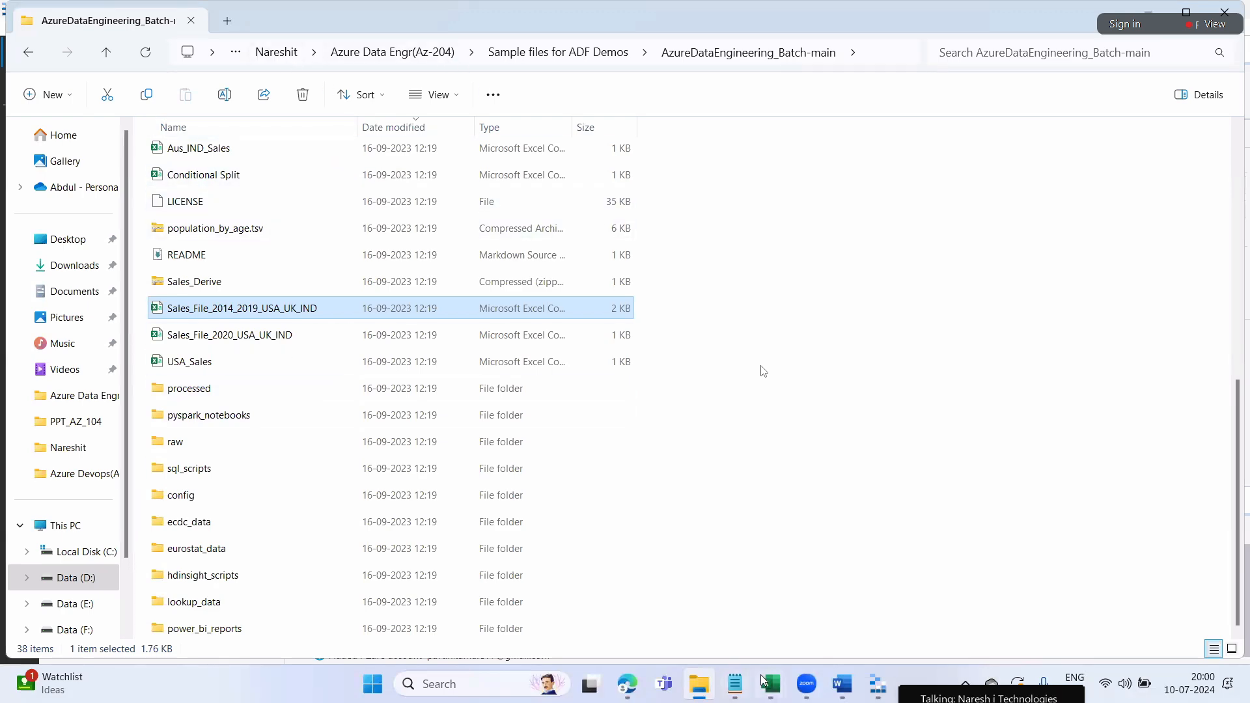
click(878, 685)
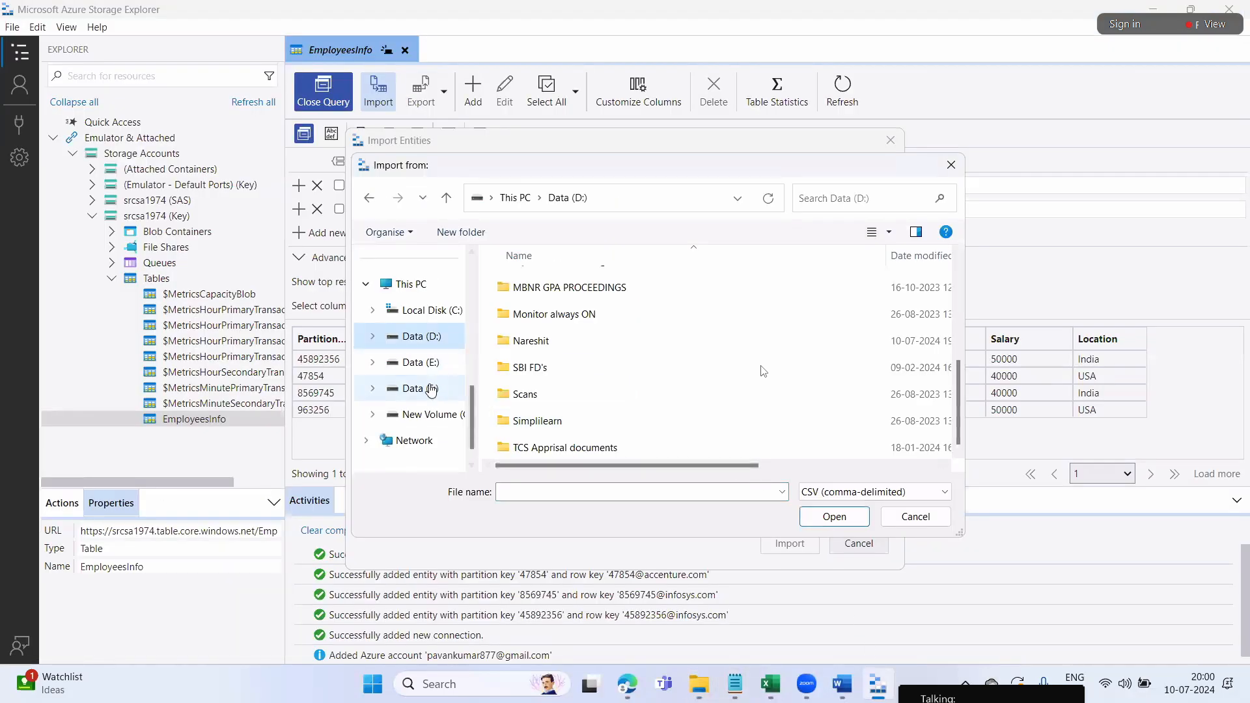
Navigate to Nareshit > Azure Data Engr(Az-204) > Sample files for ADF Demos > AzureDataEngineering_Batch-main and pick Sales_File_2014_2019_USA_UK_IND
click(420, 339)
scroll(651, 371, down, 5)
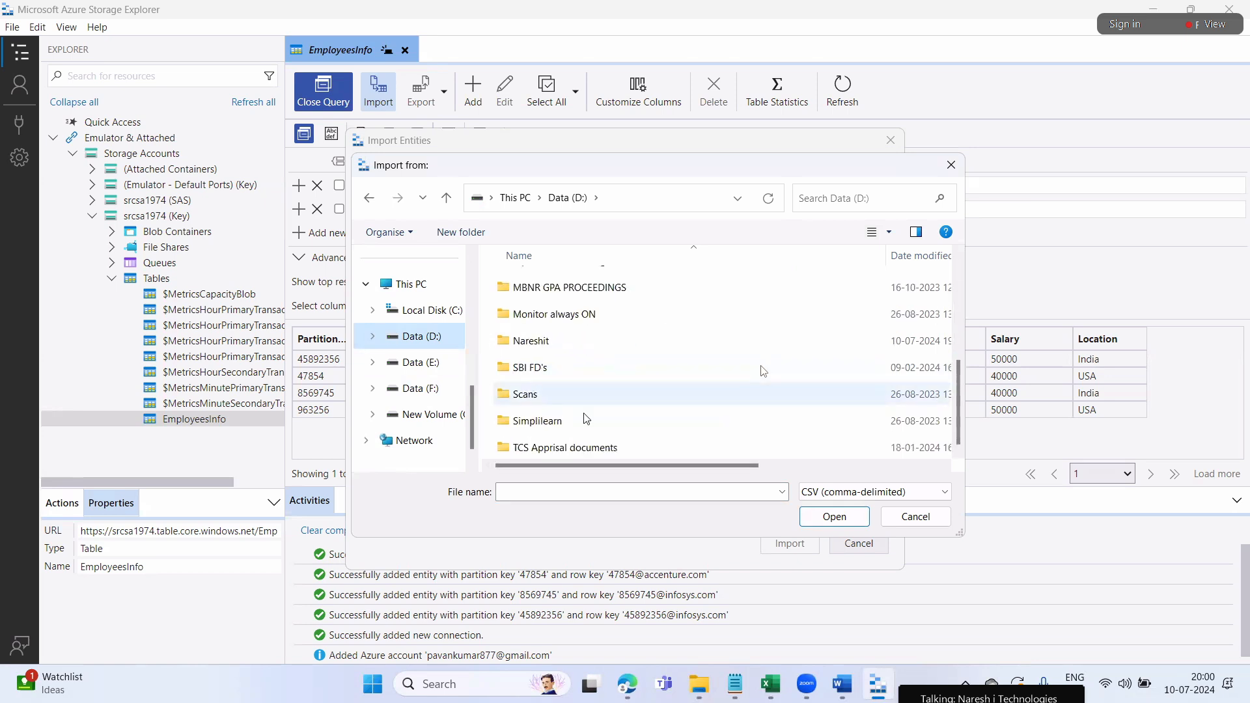
double_click(681, 295)
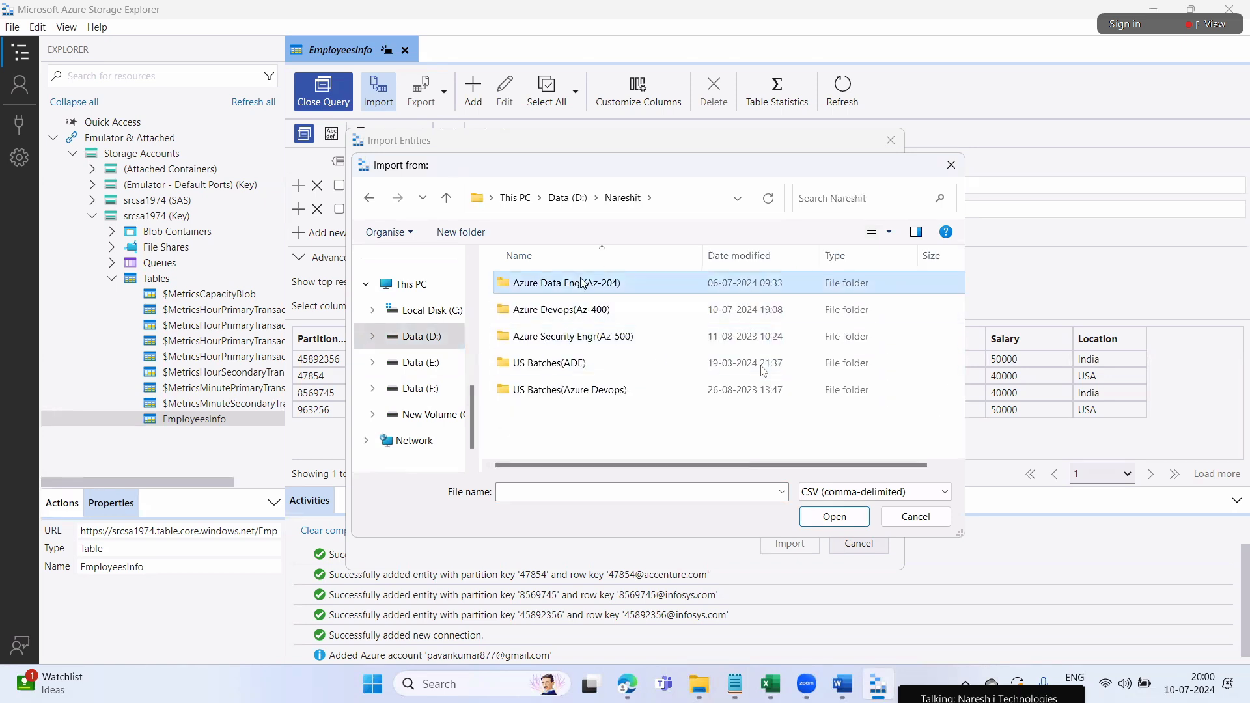
double_click(684, 284)
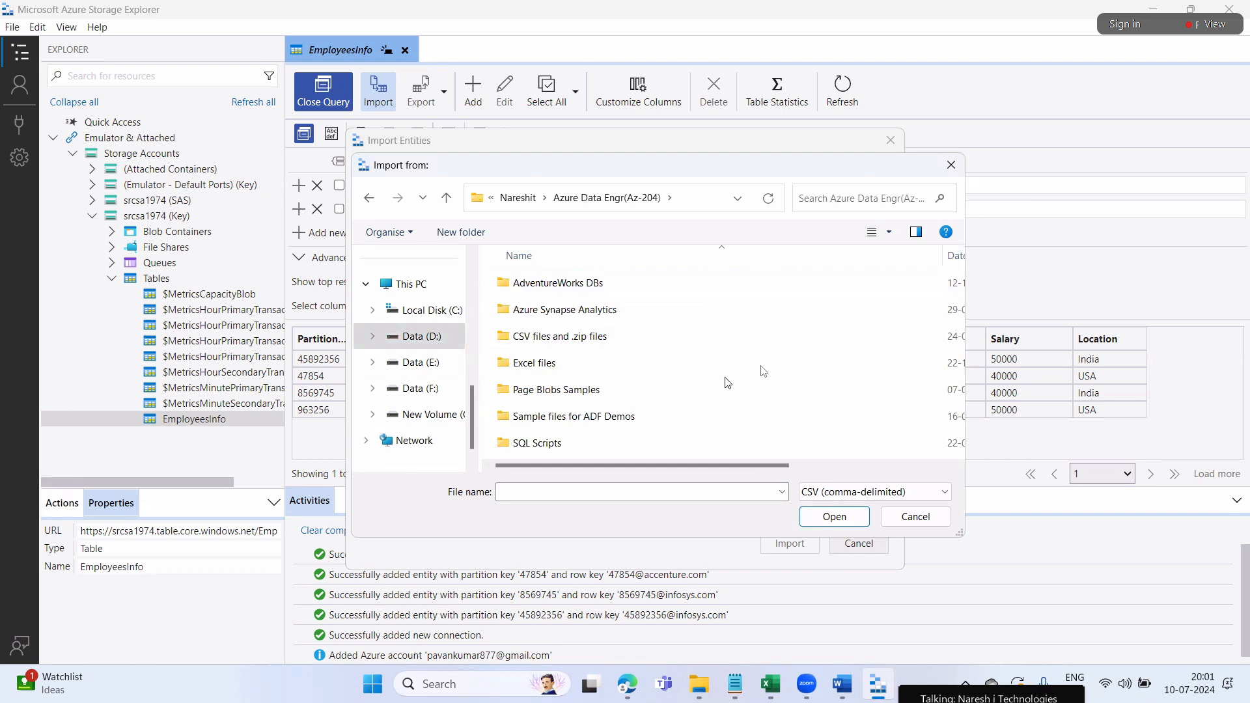
double_click(613, 420)
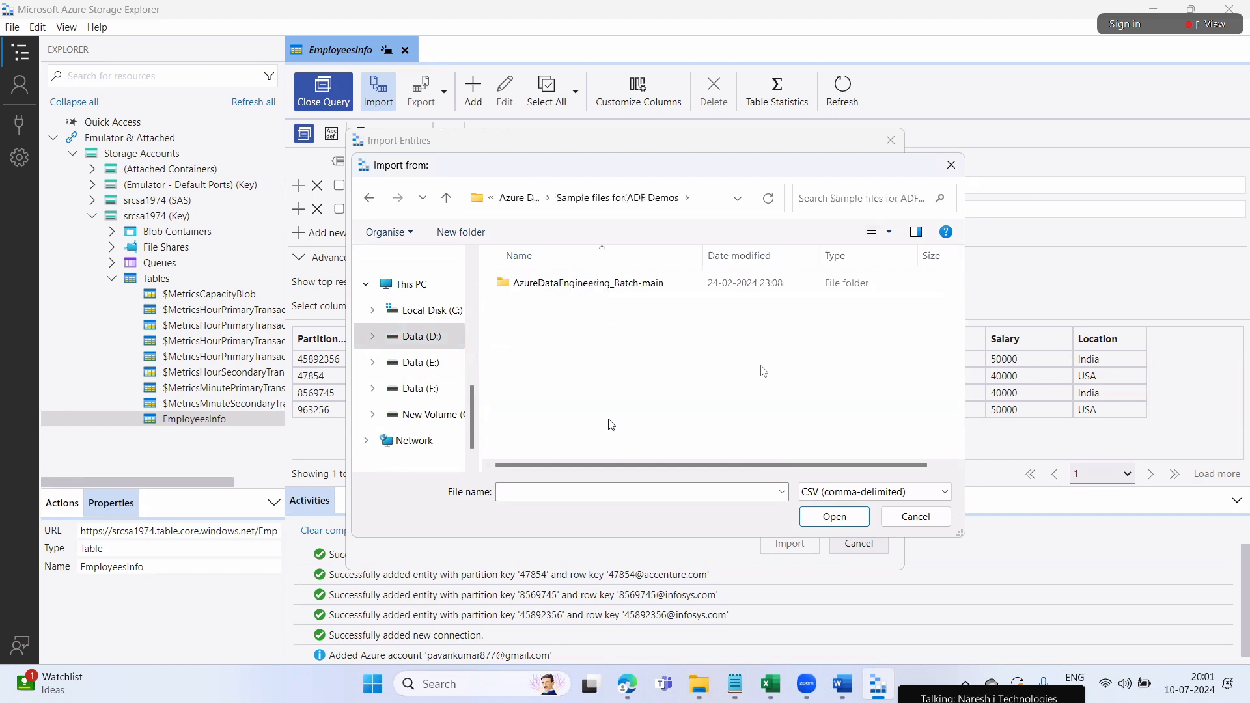
double_click(581, 286)
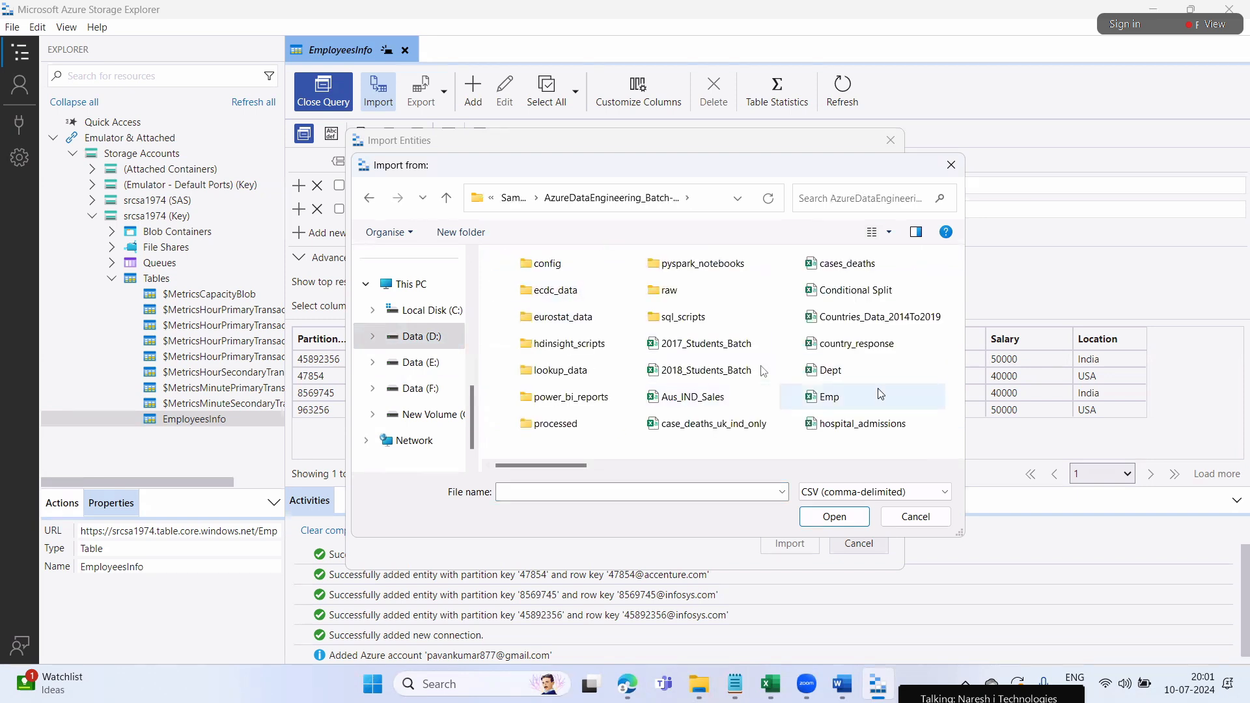
click(774, 687)
click(857, 602)
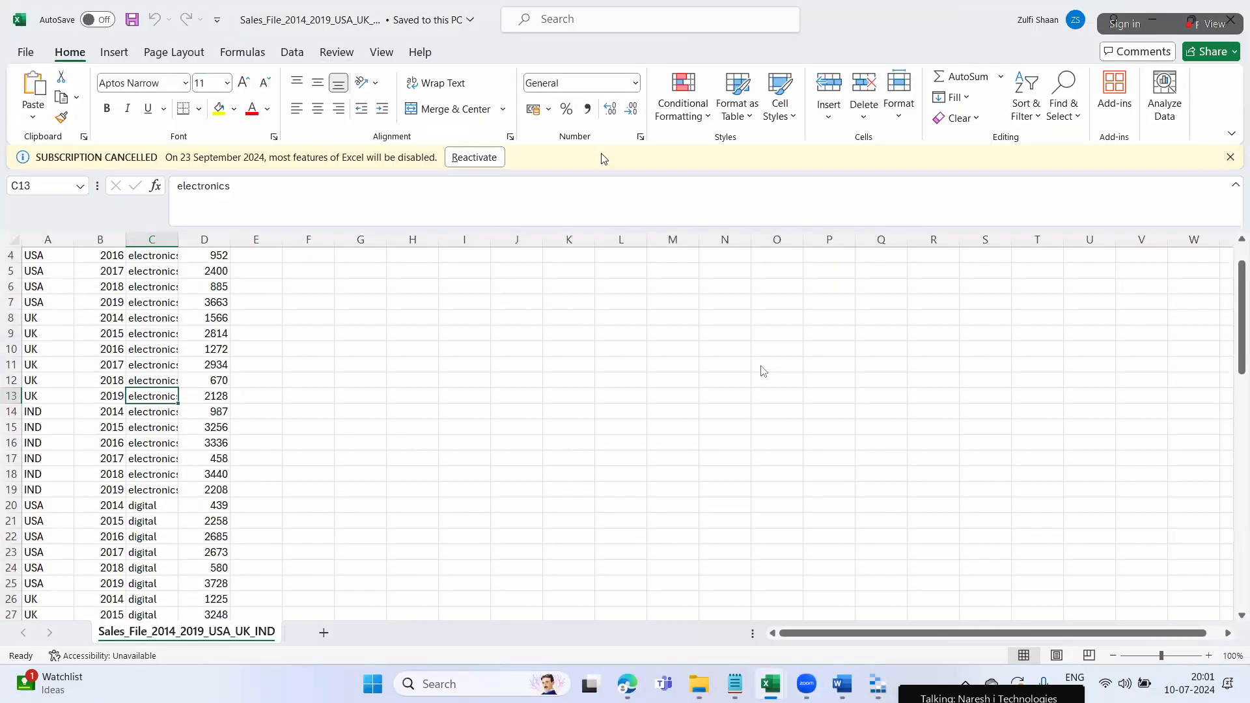
click(878, 684)
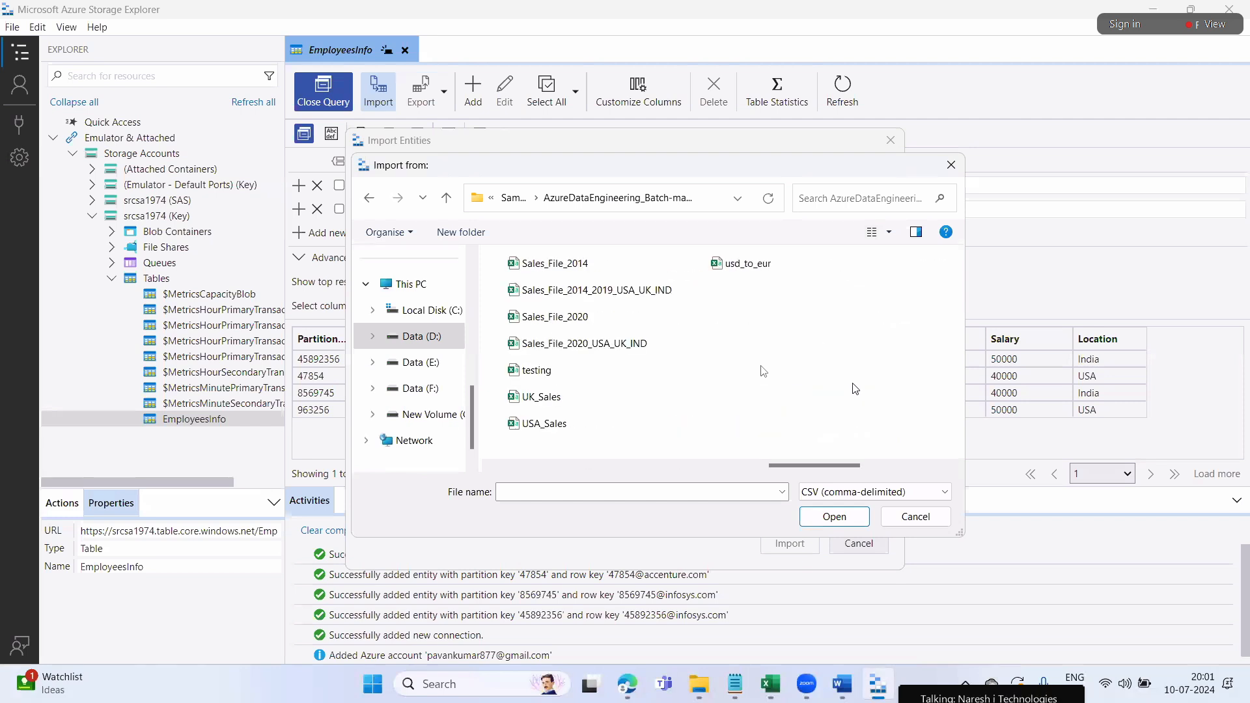
click(632, 290)
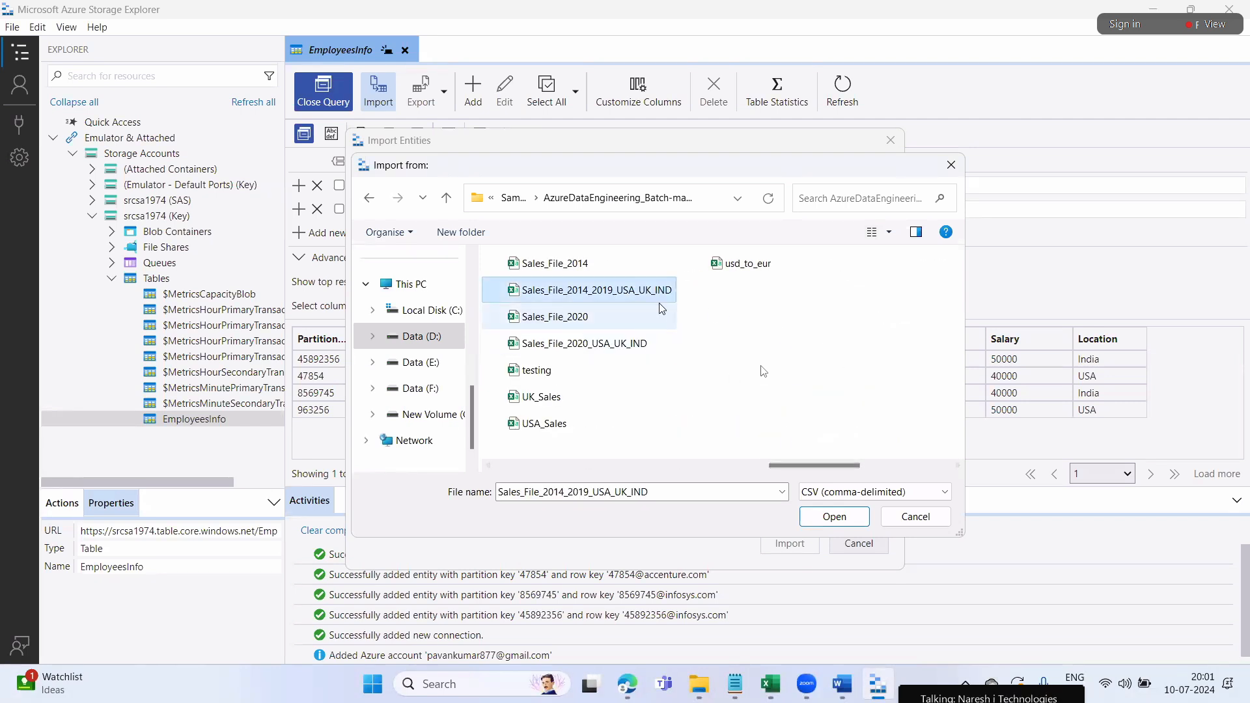
Load the sales file, type Country String, Year Int32, Product_Type String, Sales Int64, and auto-generate missing keys
click(837, 518)
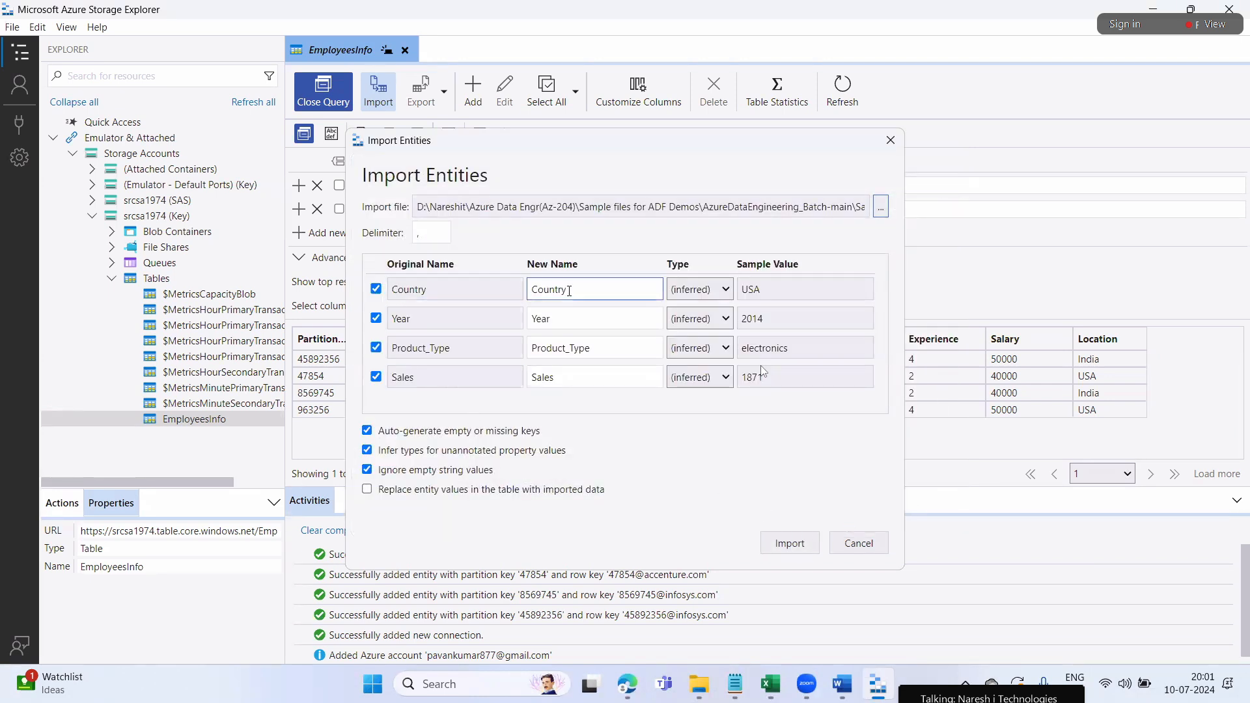
drag(570, 291, 528, 292)
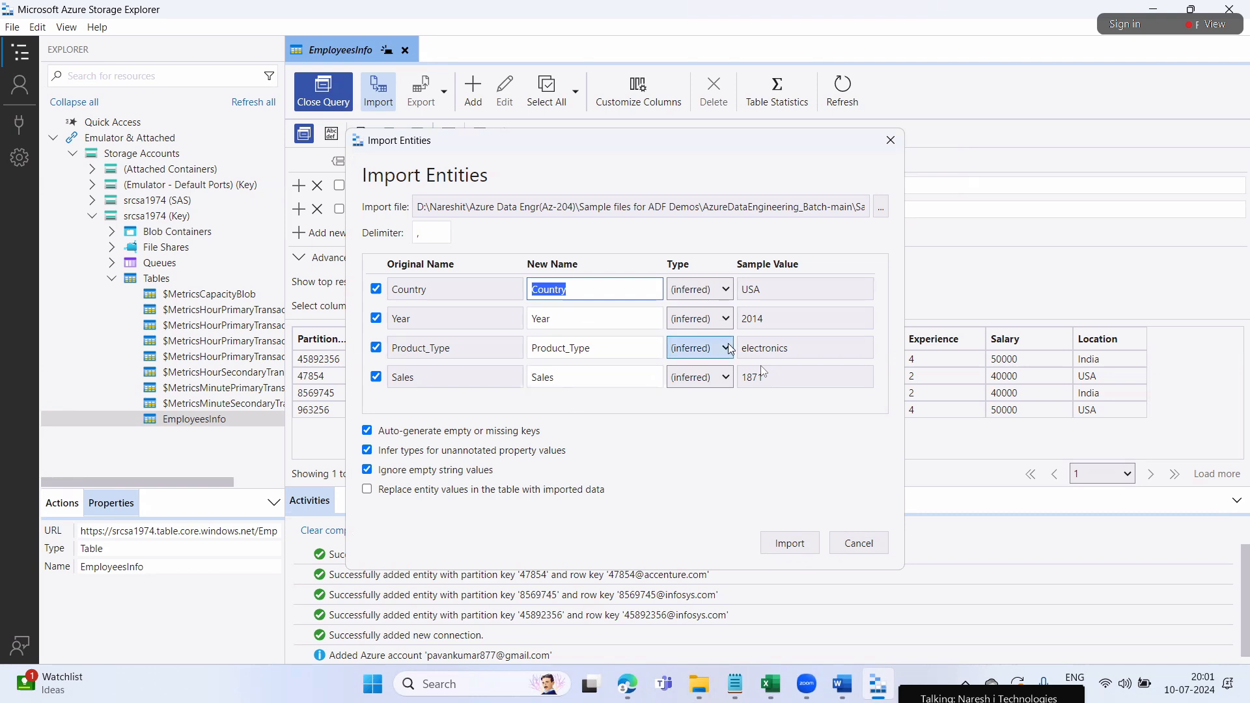
click(726, 294)
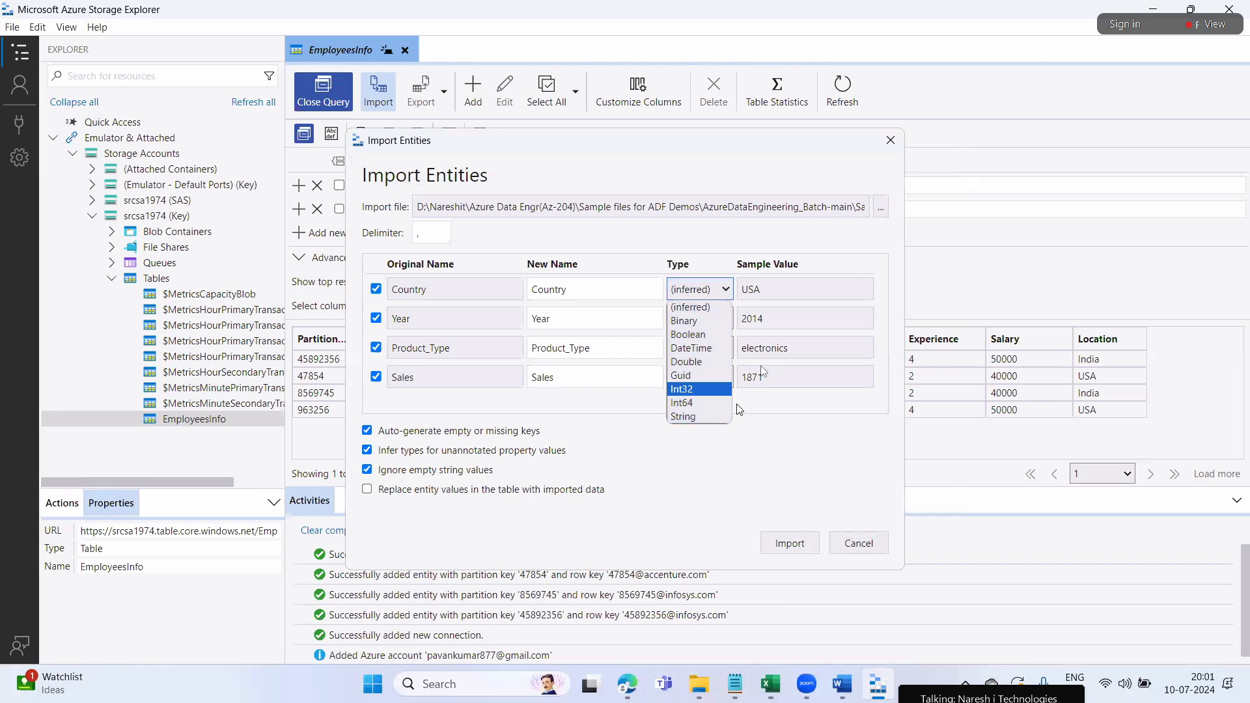
click(704, 418)
click(727, 321)
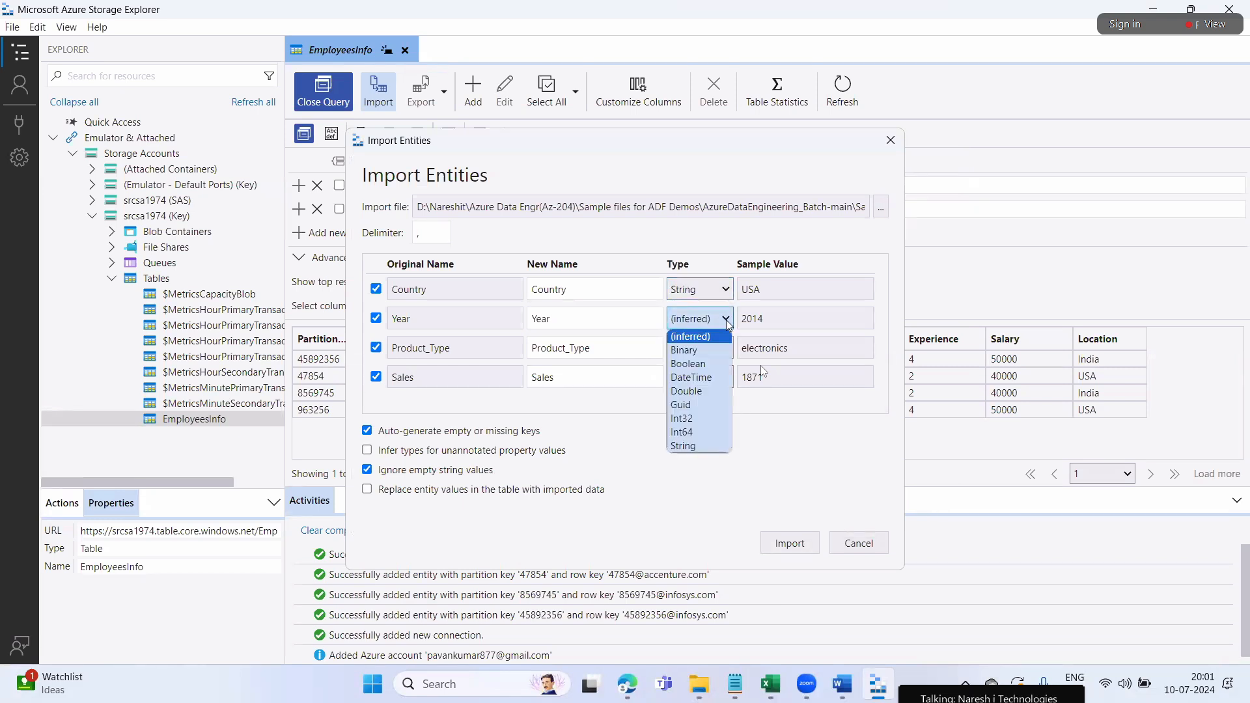
click(703, 419)
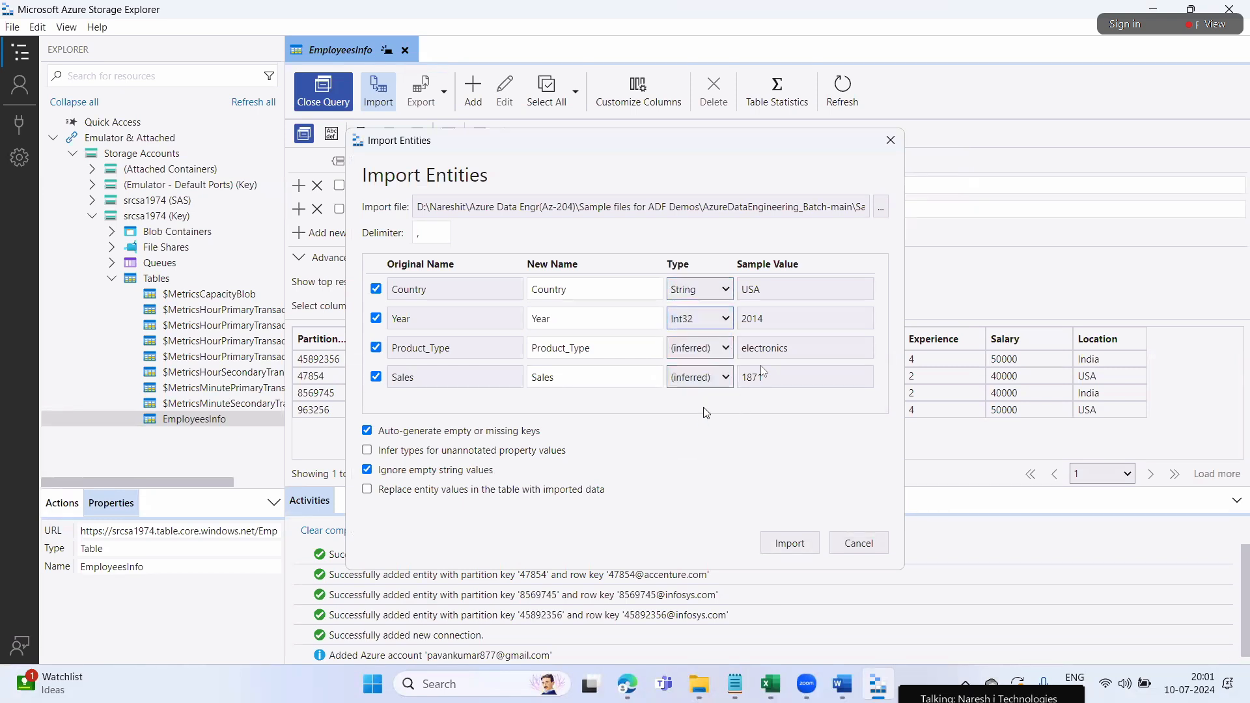
click(727, 350)
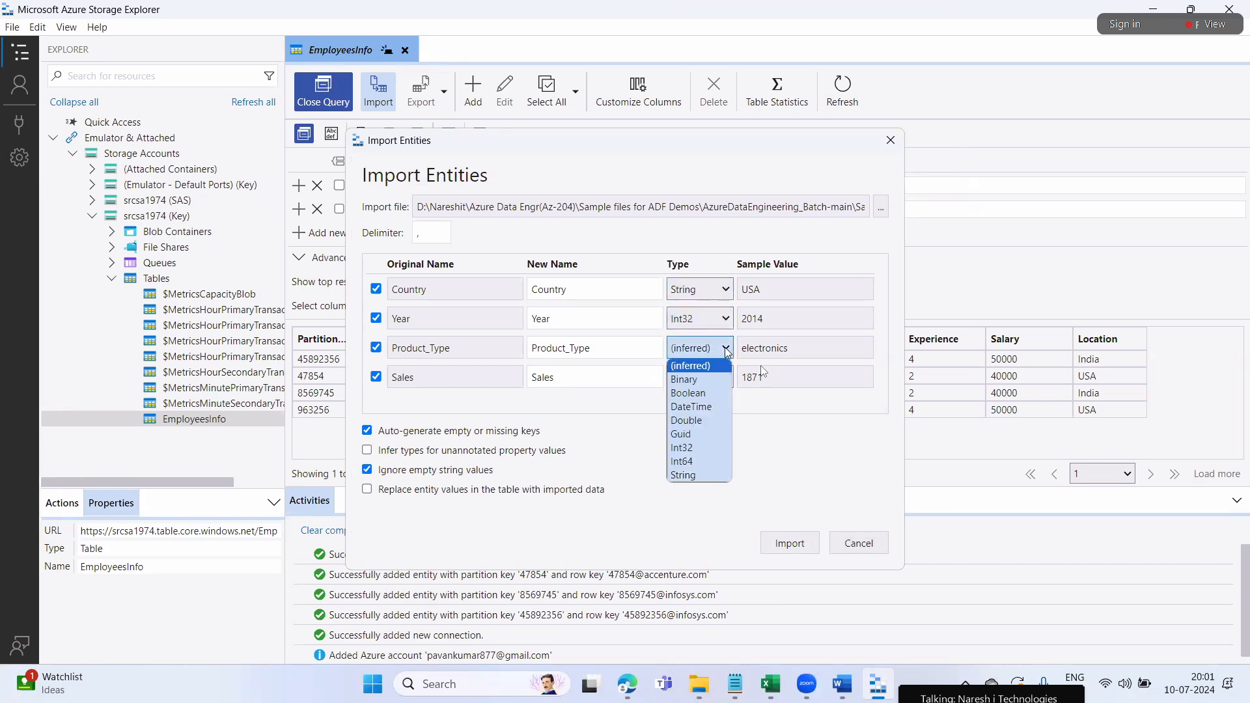
click(698, 473)
click(723, 380)
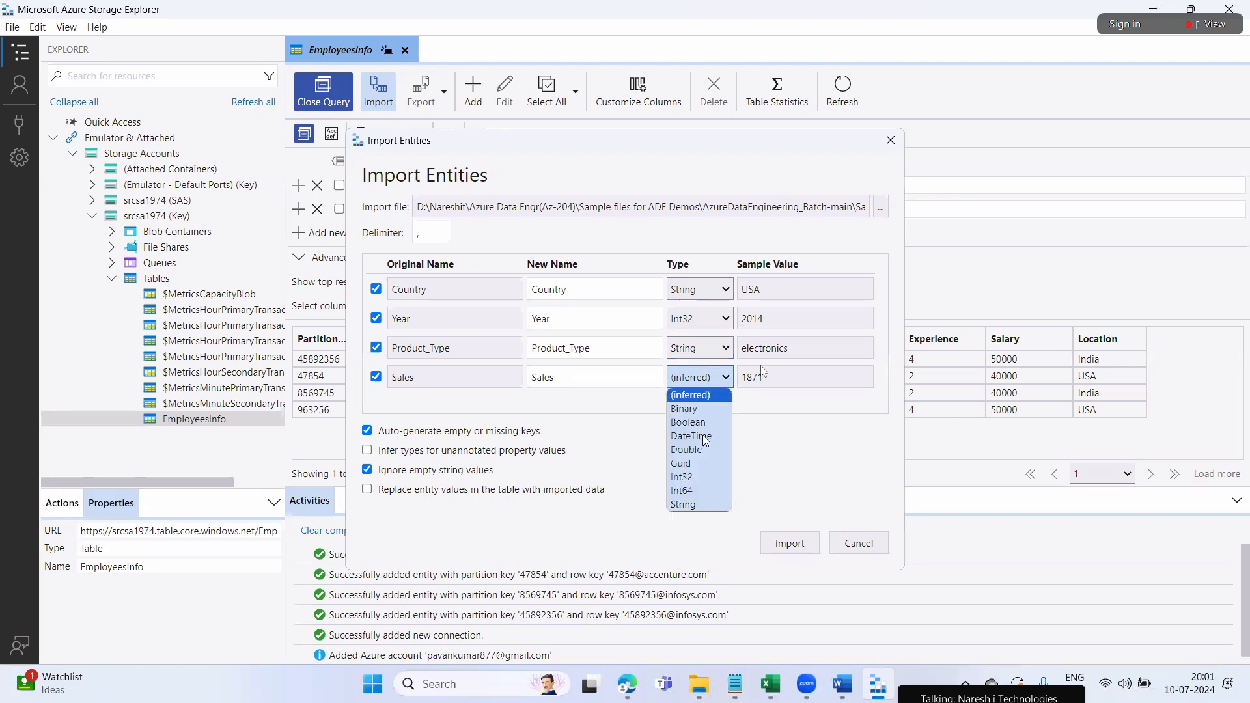
click(691, 488)
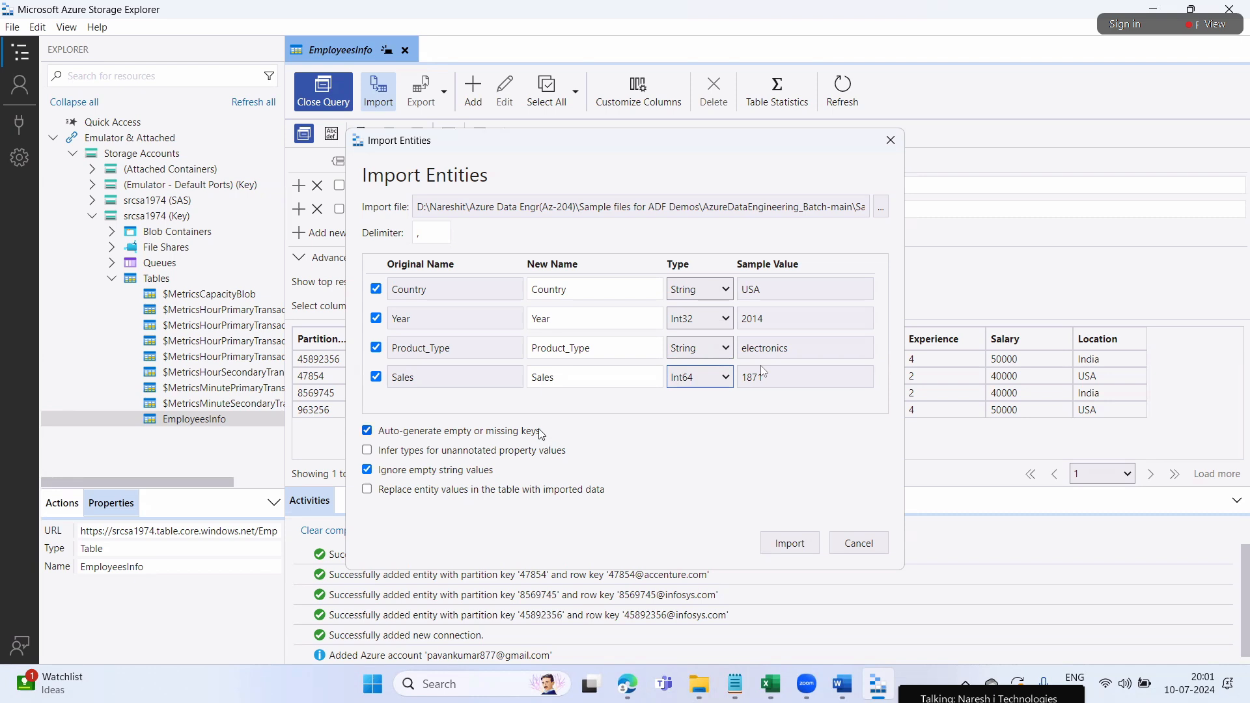
click(368, 432)
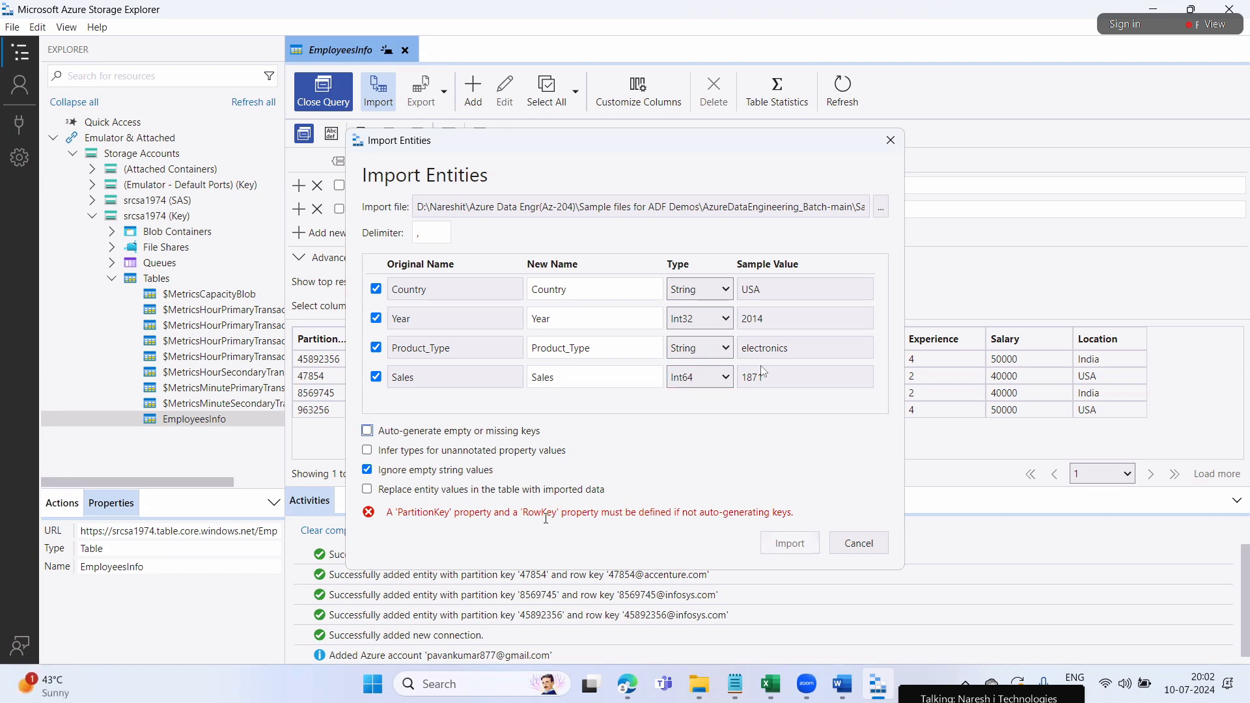
click(367, 434)
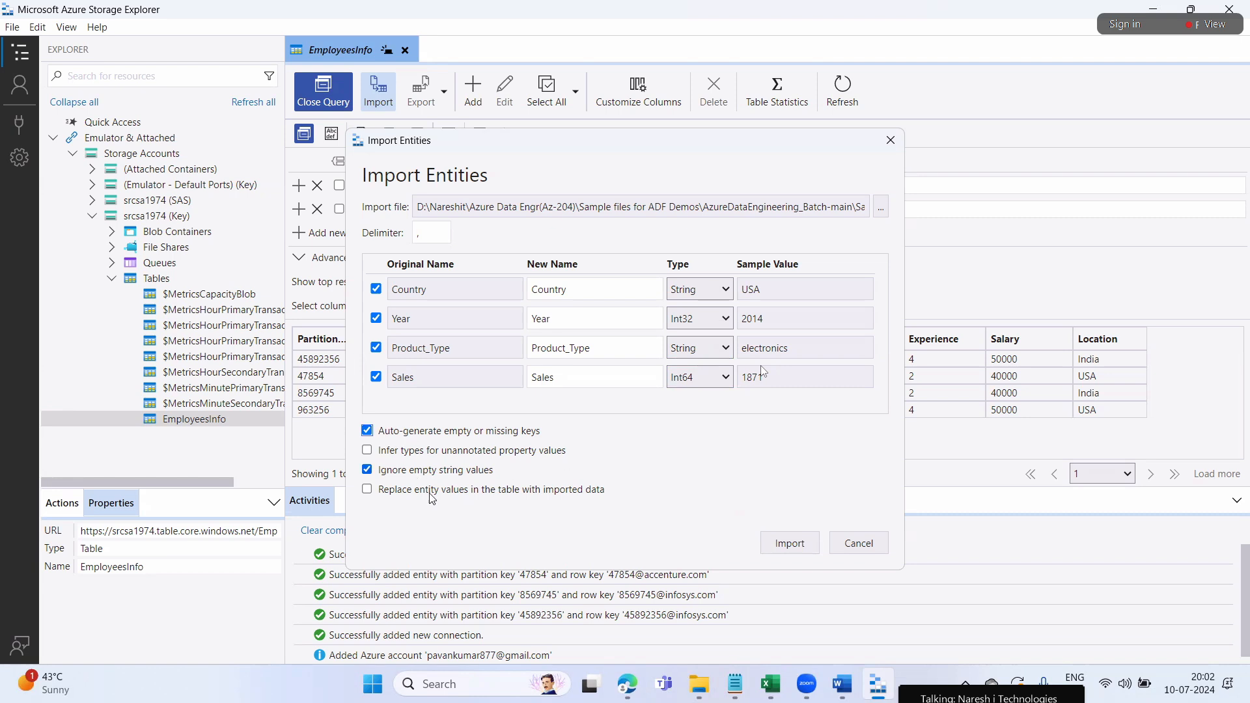
Import the sales rows, scroll through them, and refresh EmployeesInfo to list 76 entities
click(790, 543)
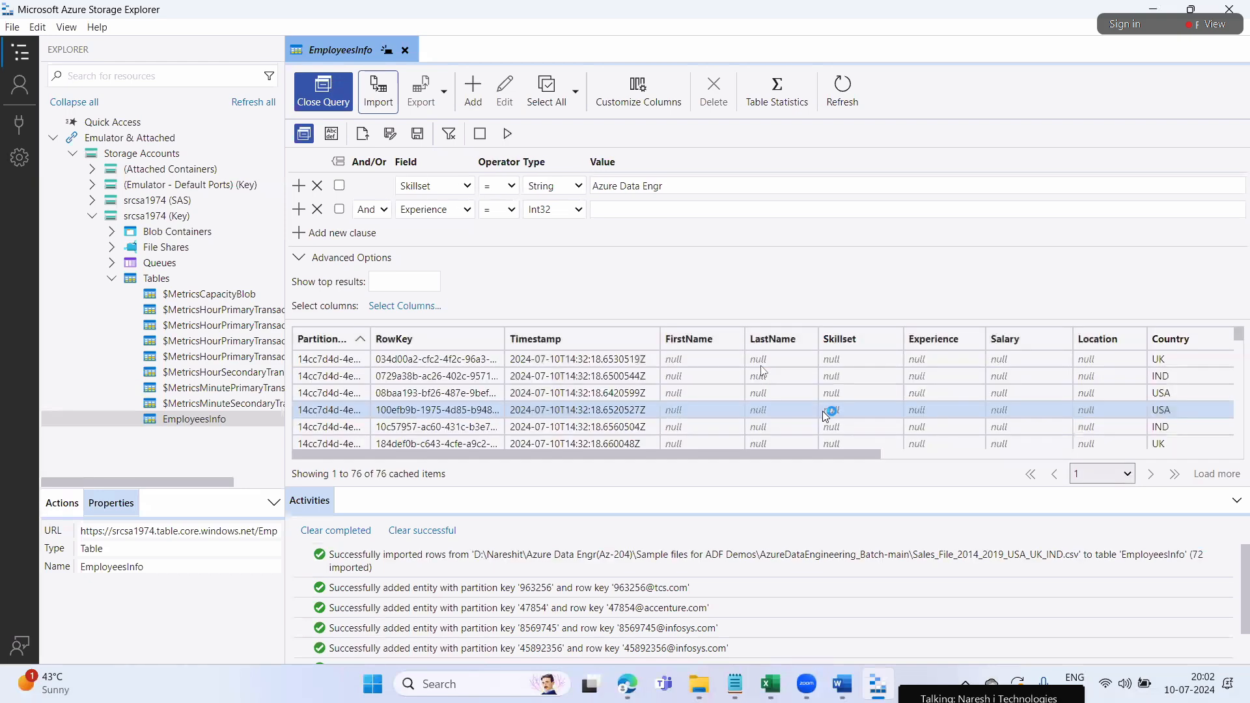
scroll(826, 416, down, 15)
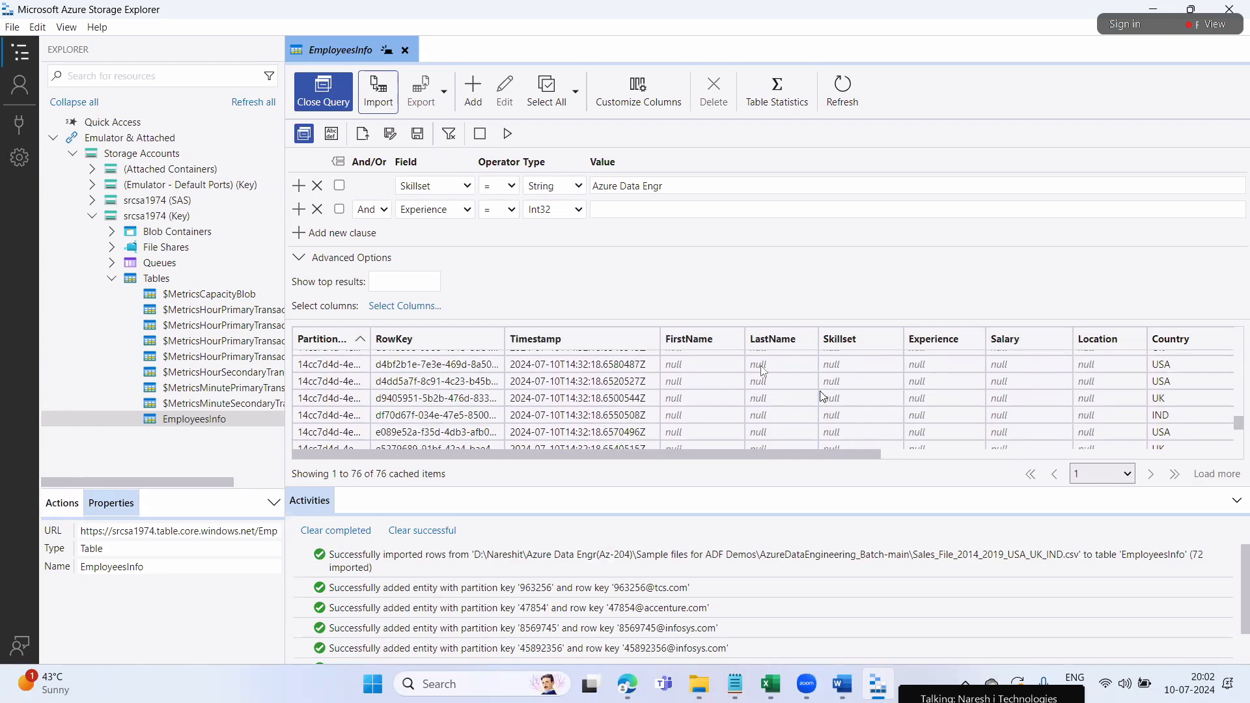
scroll(822, 397, down, 3)
scroll(794, 409, up, 18)
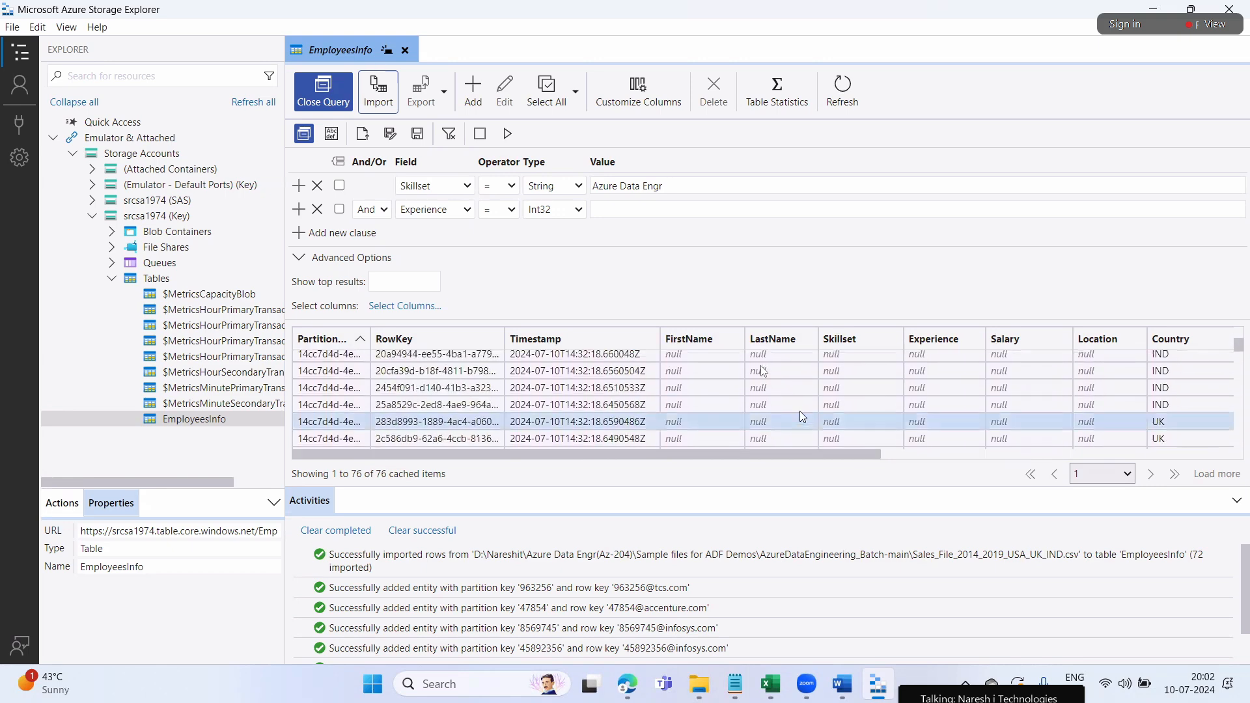
scroll(586, 373, down, 18)
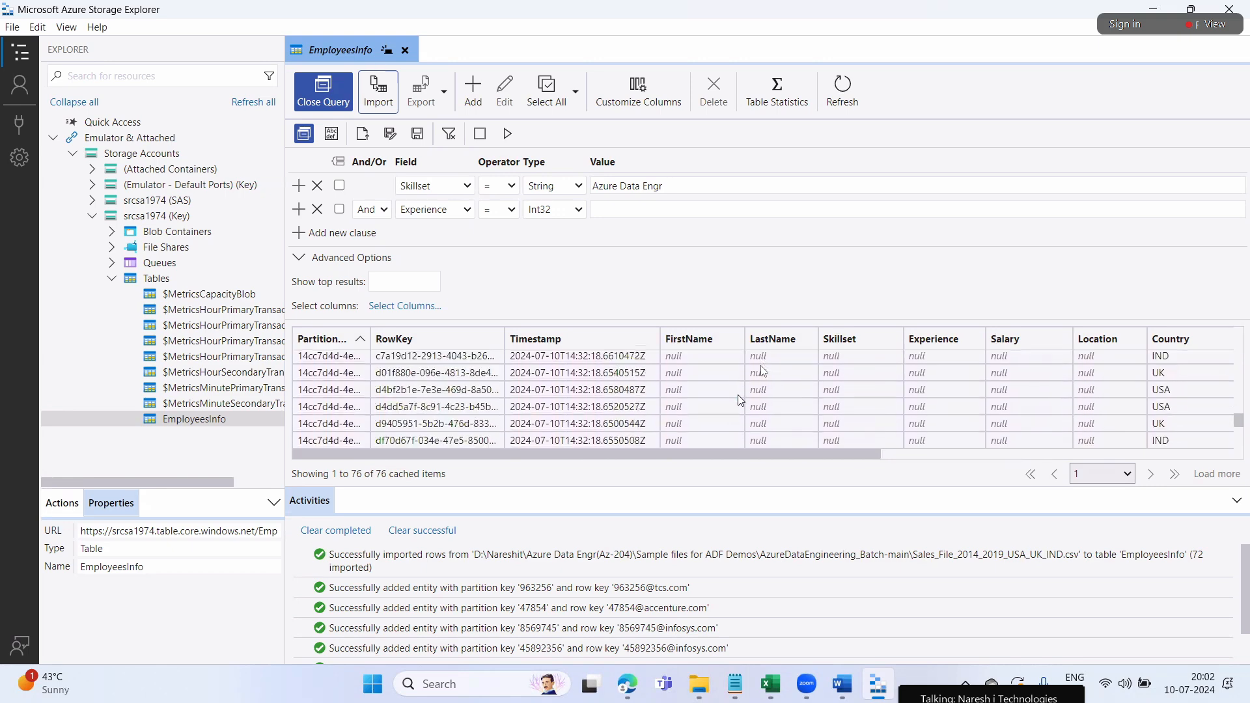
scroll(662, 405, down, 1)
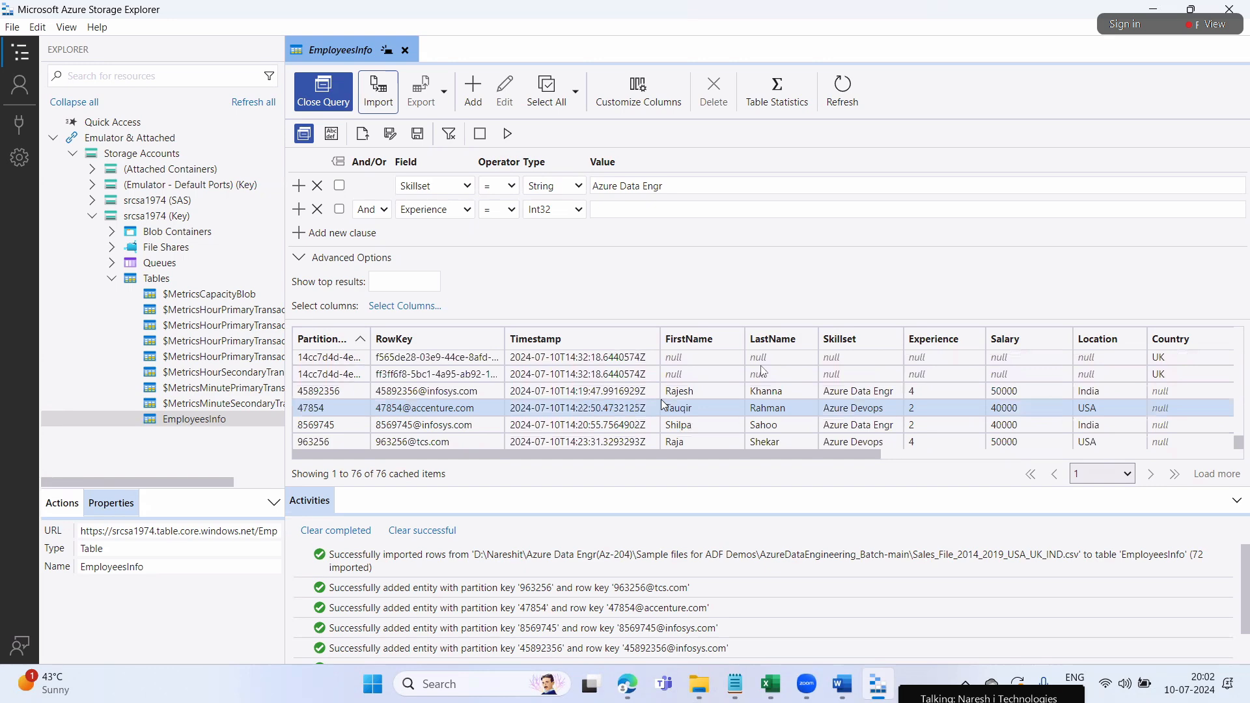
scroll(741, 421, up, 3)
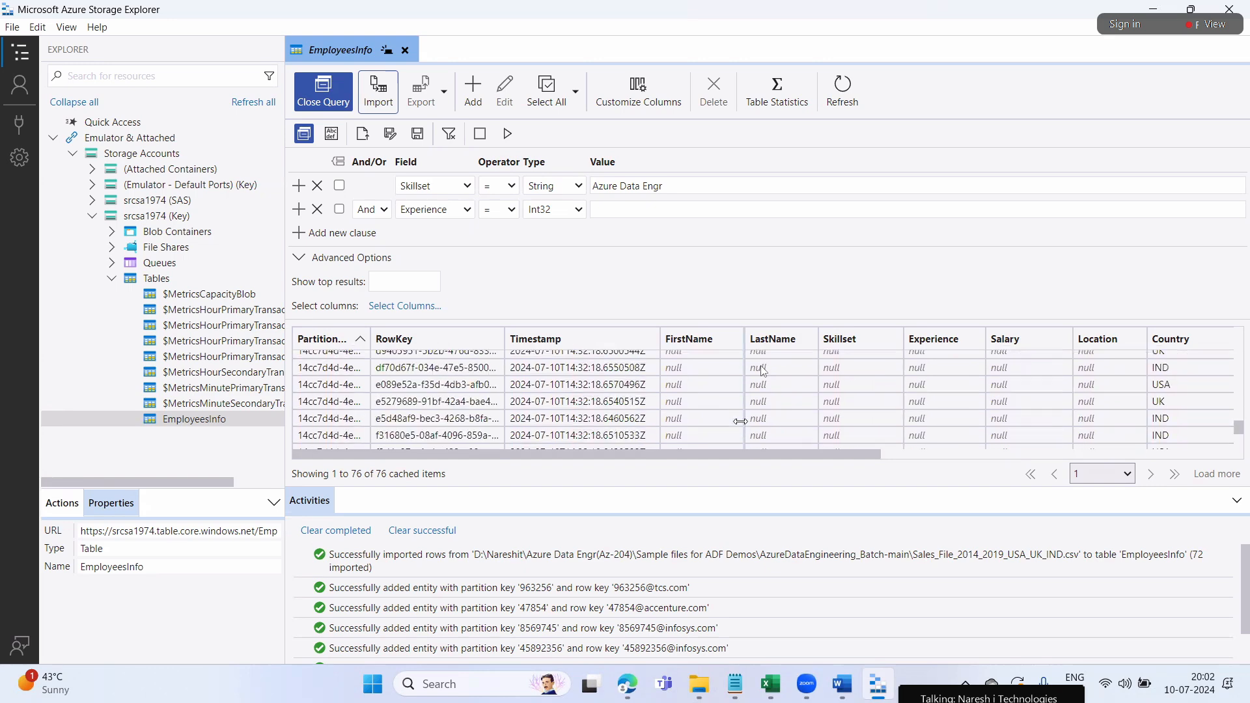
scroll(741, 422, up, 3)
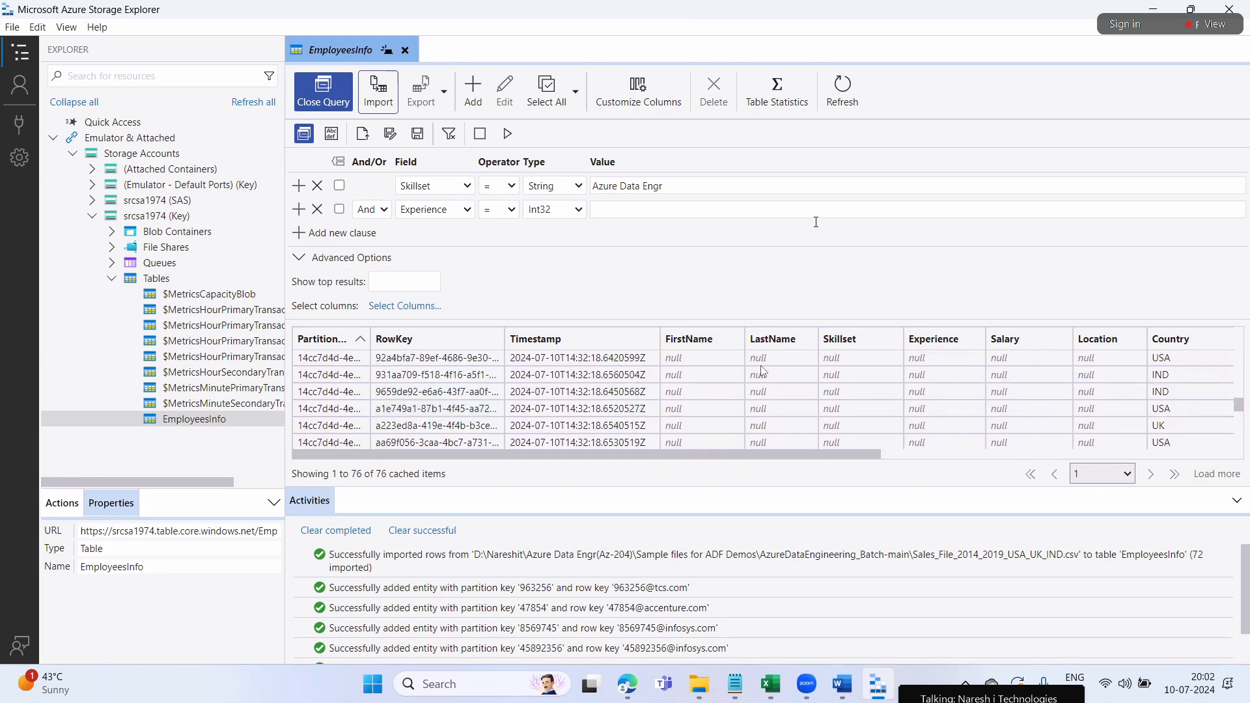
click(842, 93)
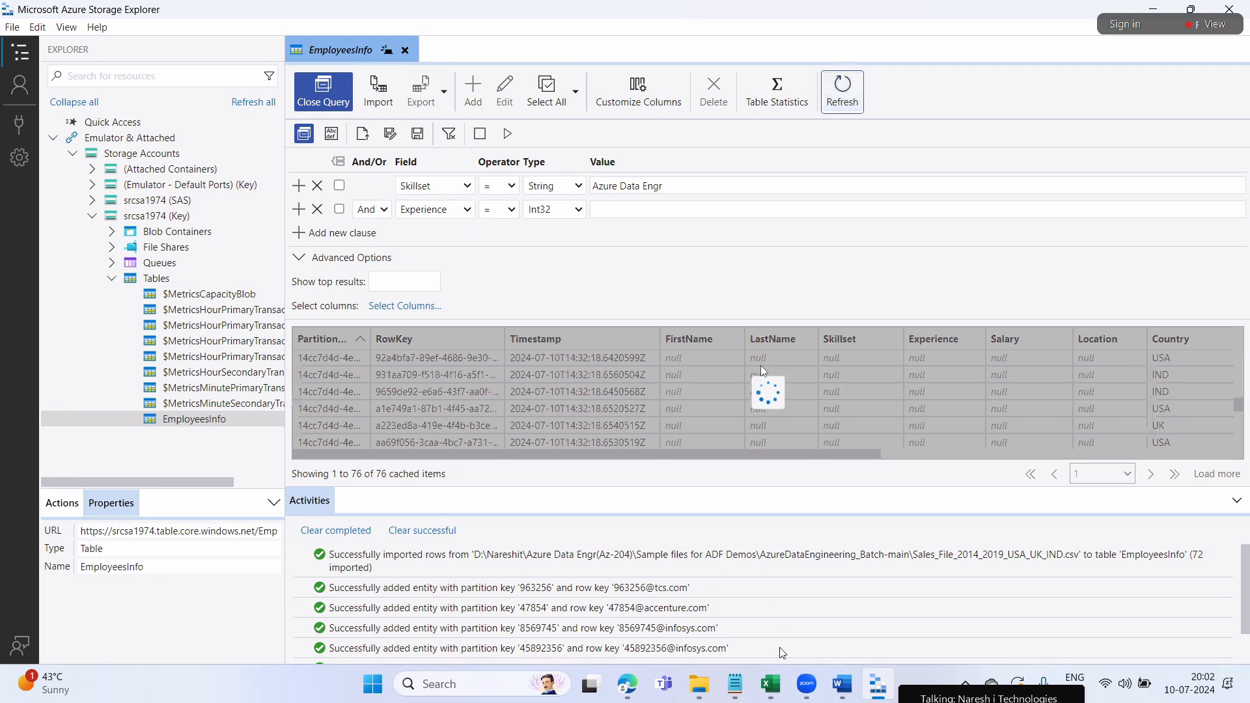
In the Azure portal, open srcsa1974's tables and add a new table named SalesInfo
click(628, 684)
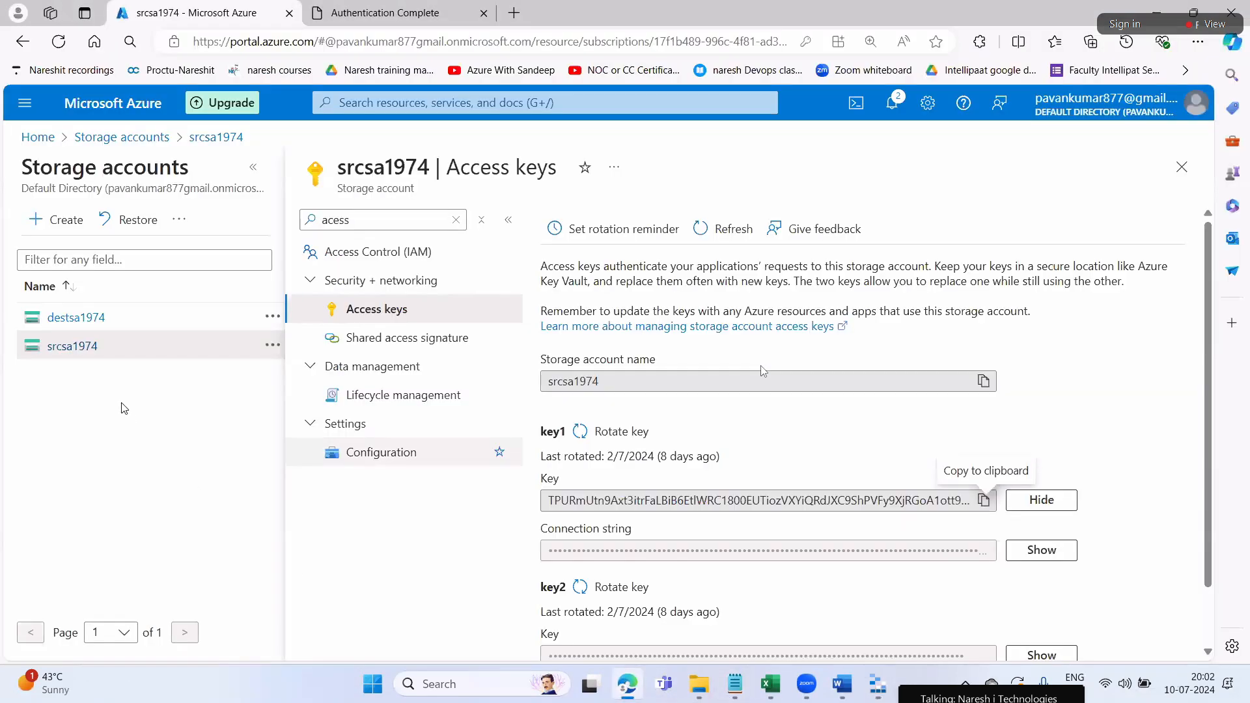
click(1182, 167)
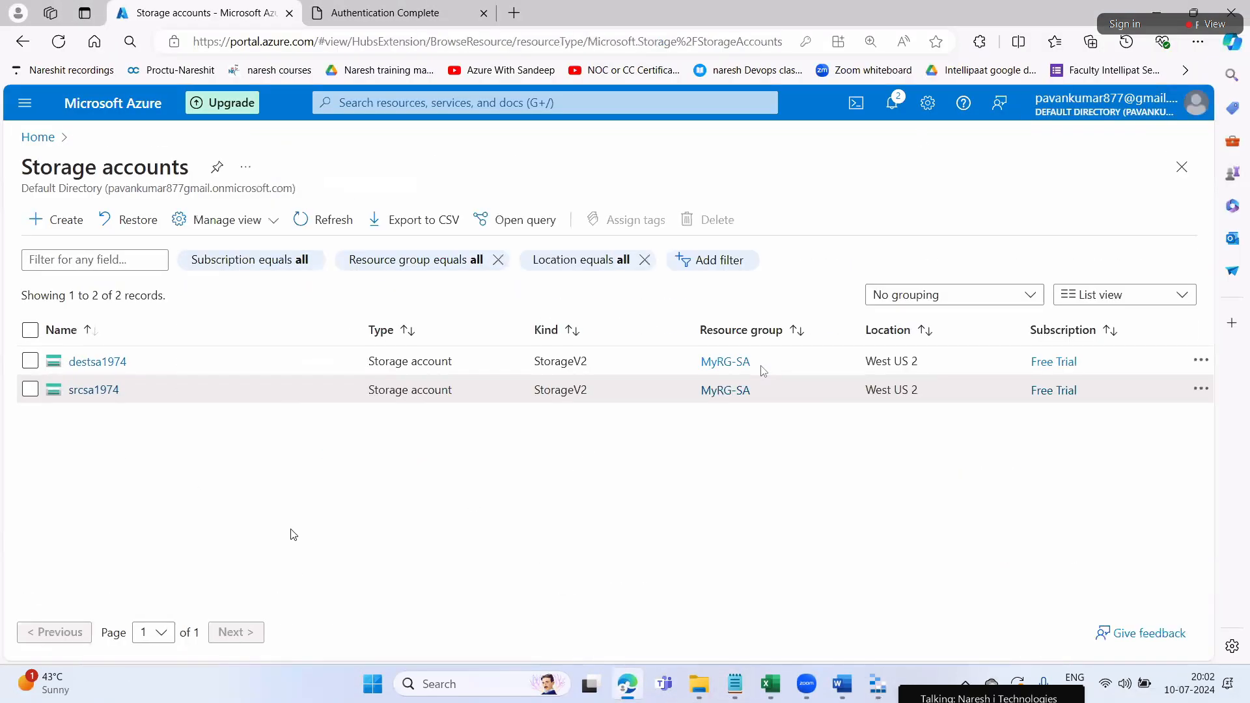
click(95, 391)
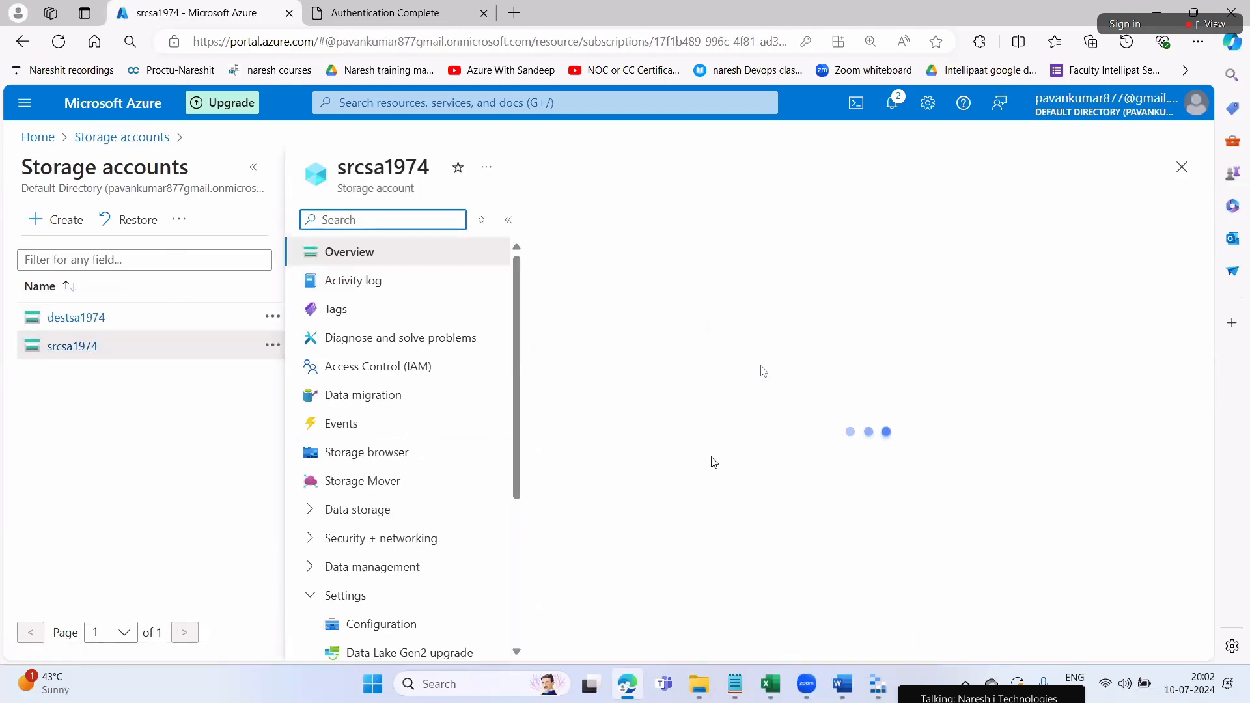
scroll(715, 463, down, 10)
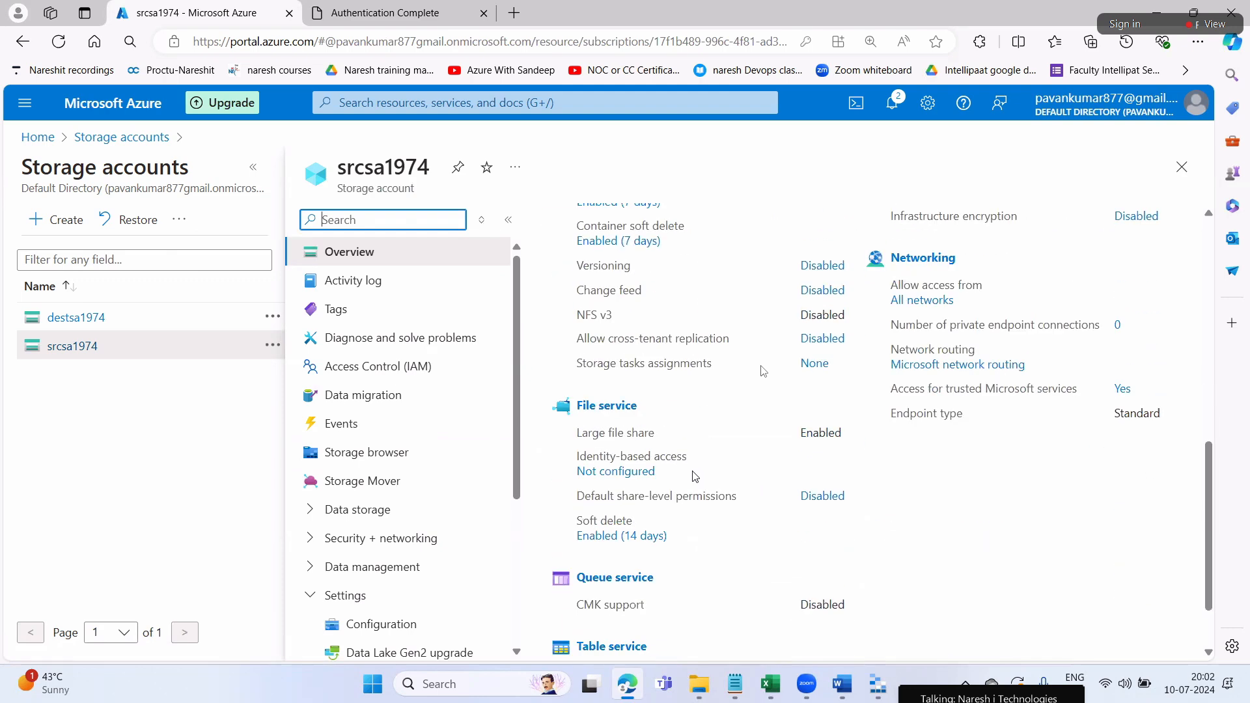
click(612, 590)
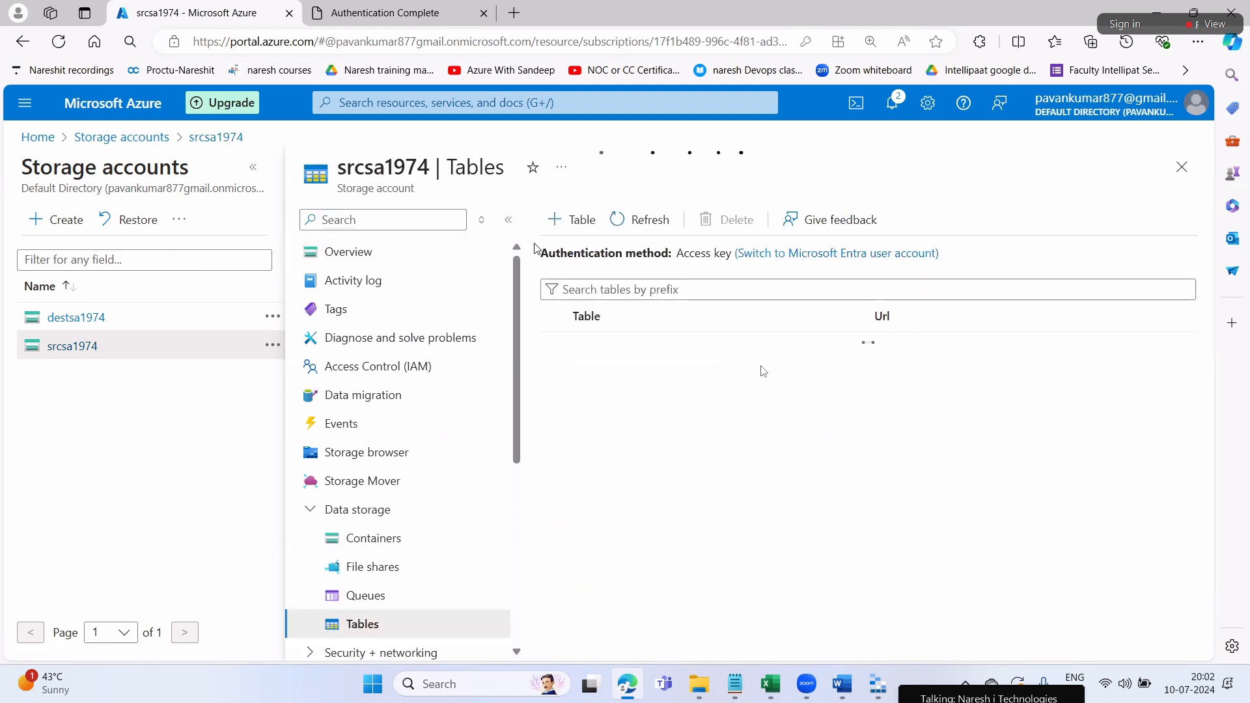
click(568, 224)
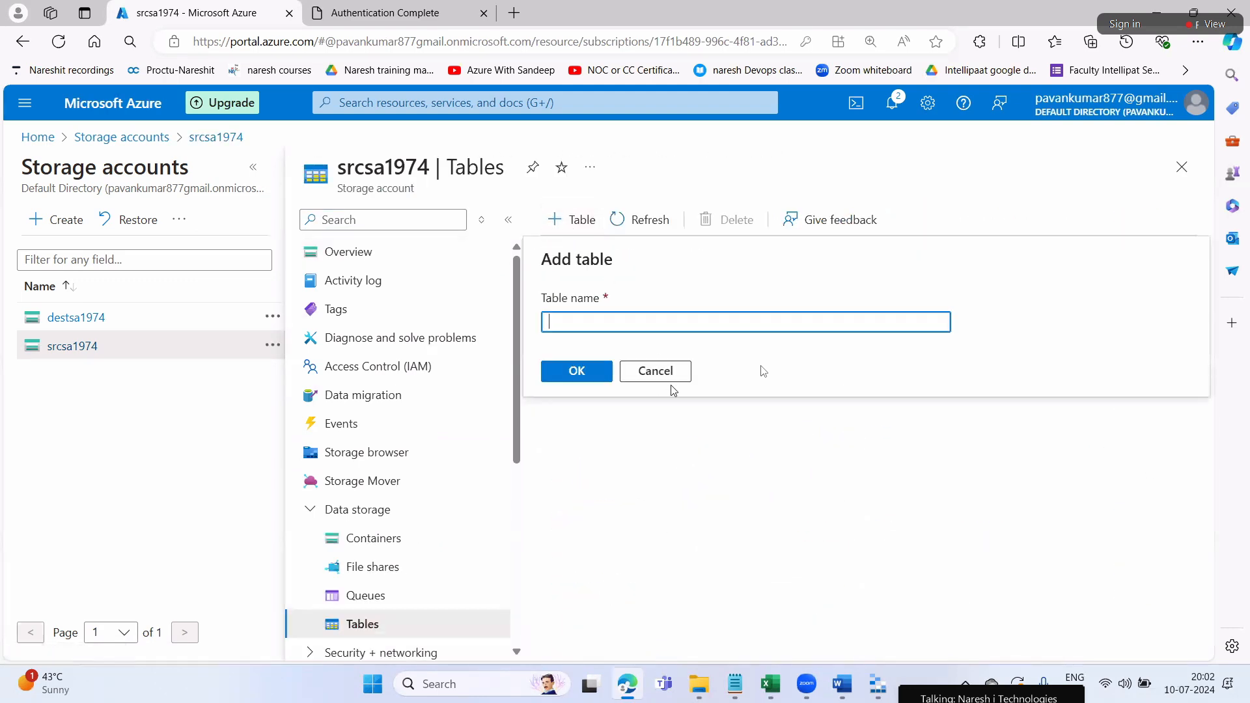
text(Sale)
text(Info)
click(573, 371)
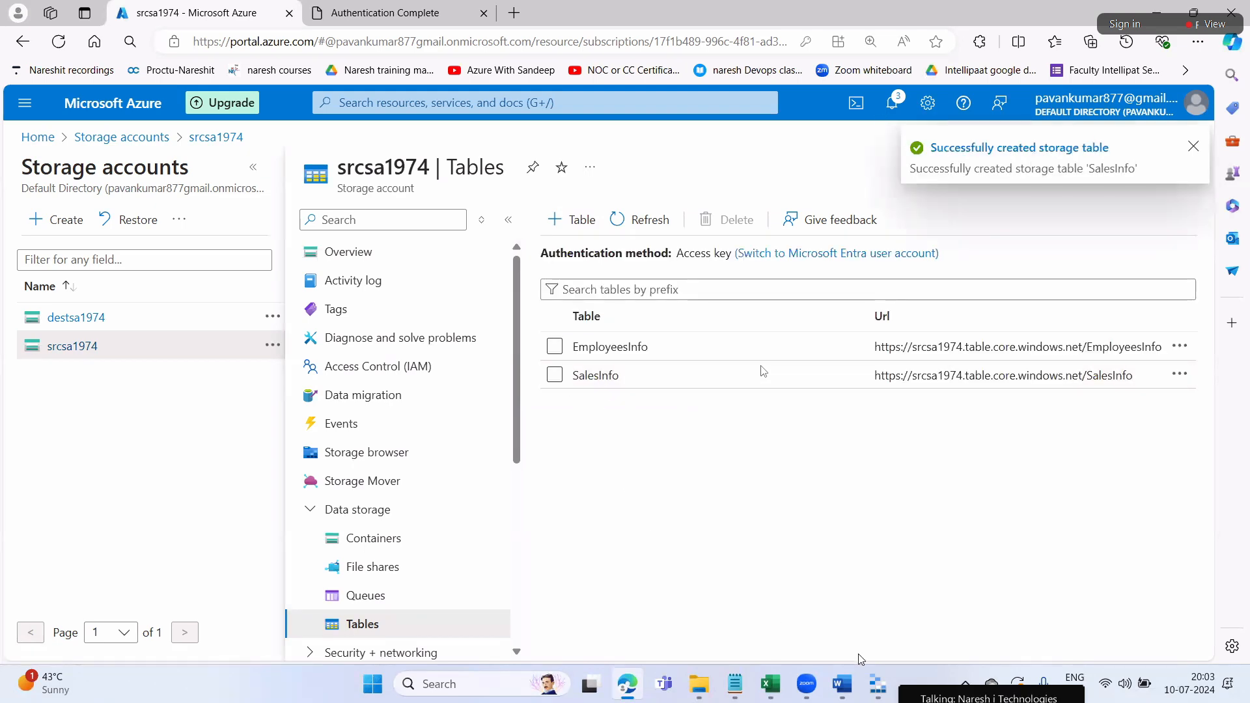
Refresh Storage Explorer, expand srcsa1974 (Key) > Tables, and open the empty SalesInfo table
click(878, 684)
click(156, 278)
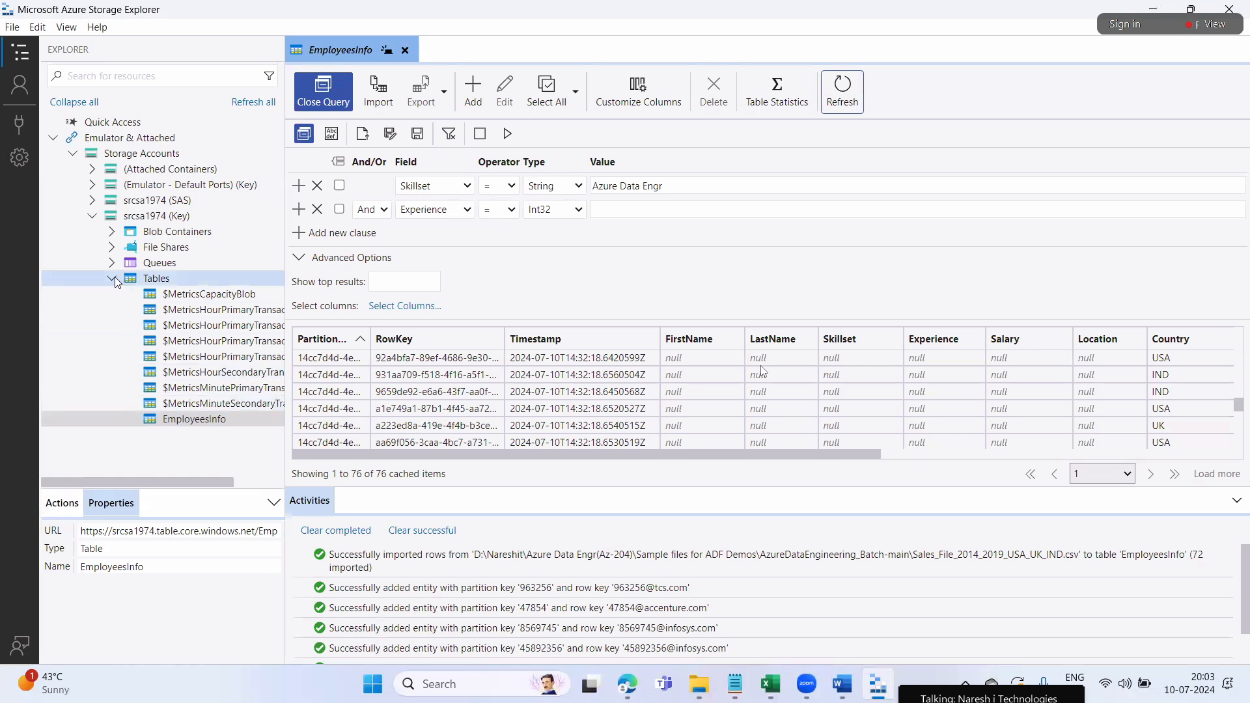
click(112, 279)
click(249, 105)
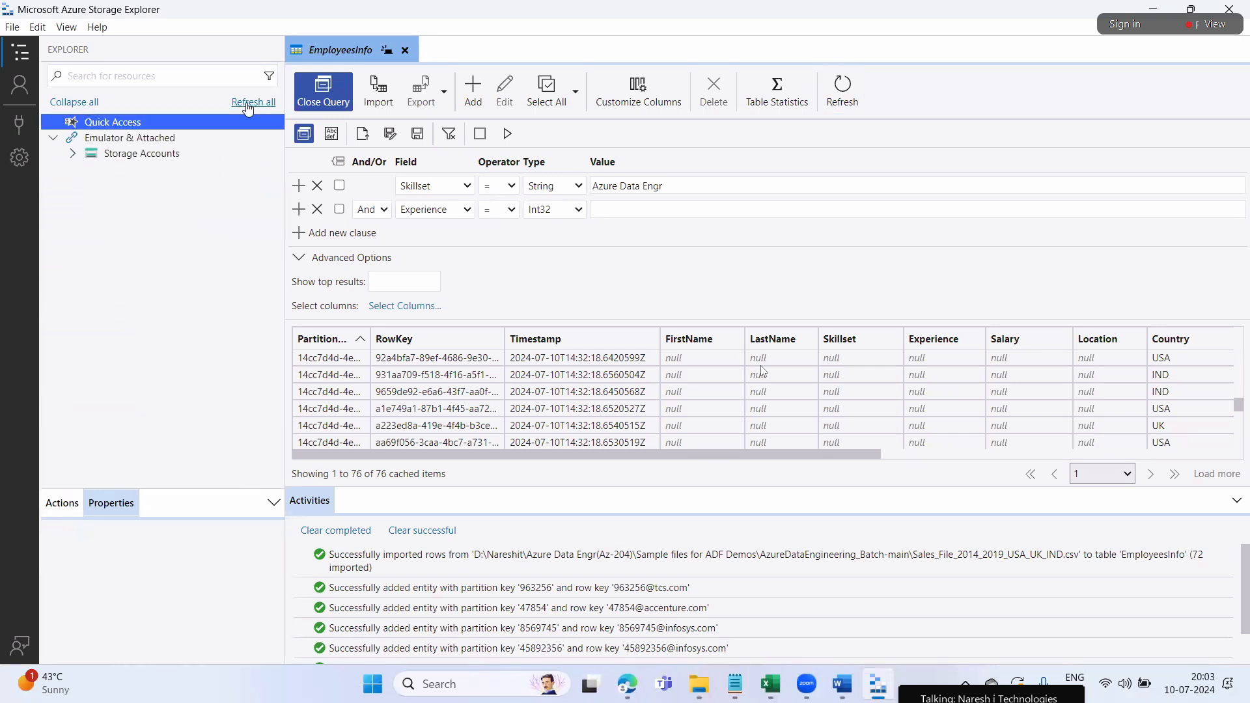
click(72, 153)
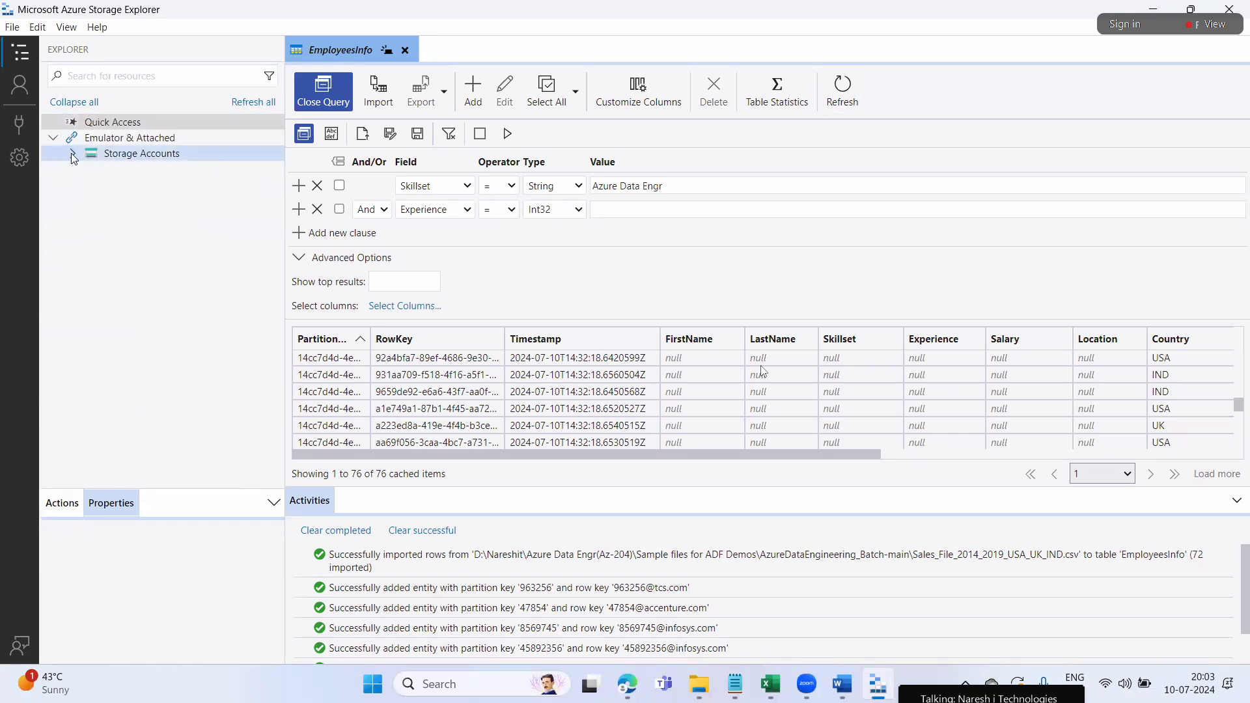
double_click(146, 216)
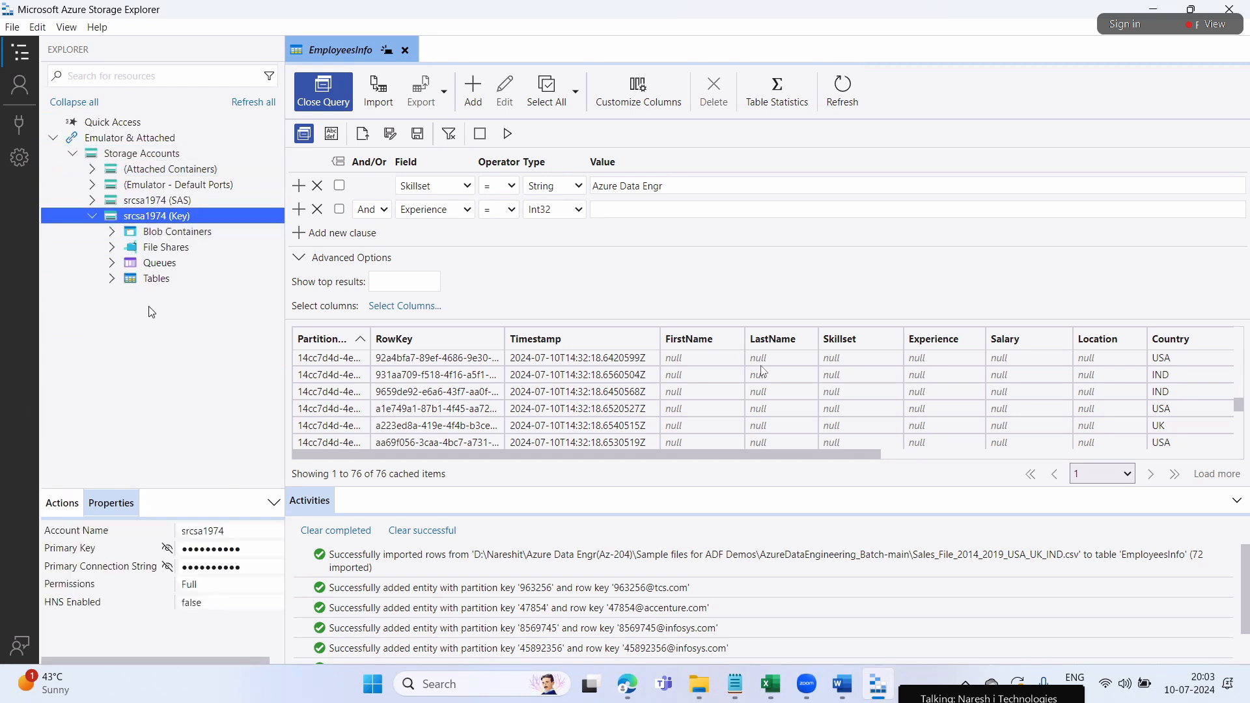
click(112, 280)
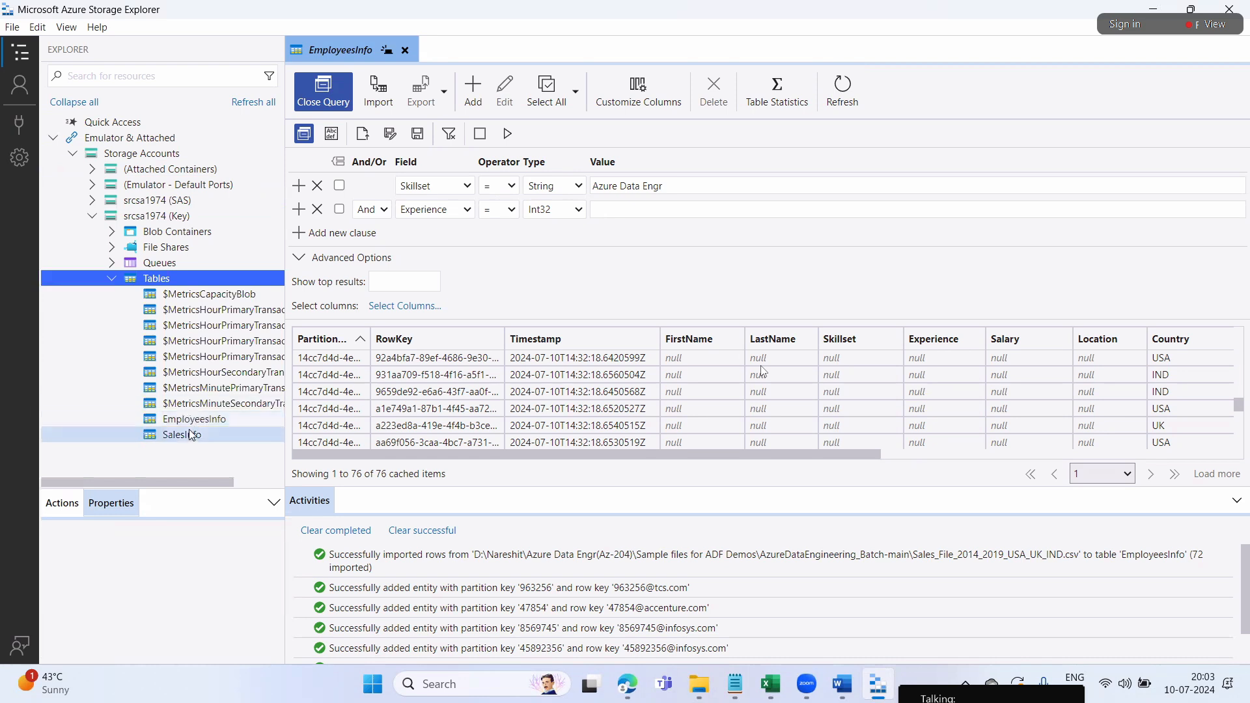
click(188, 434)
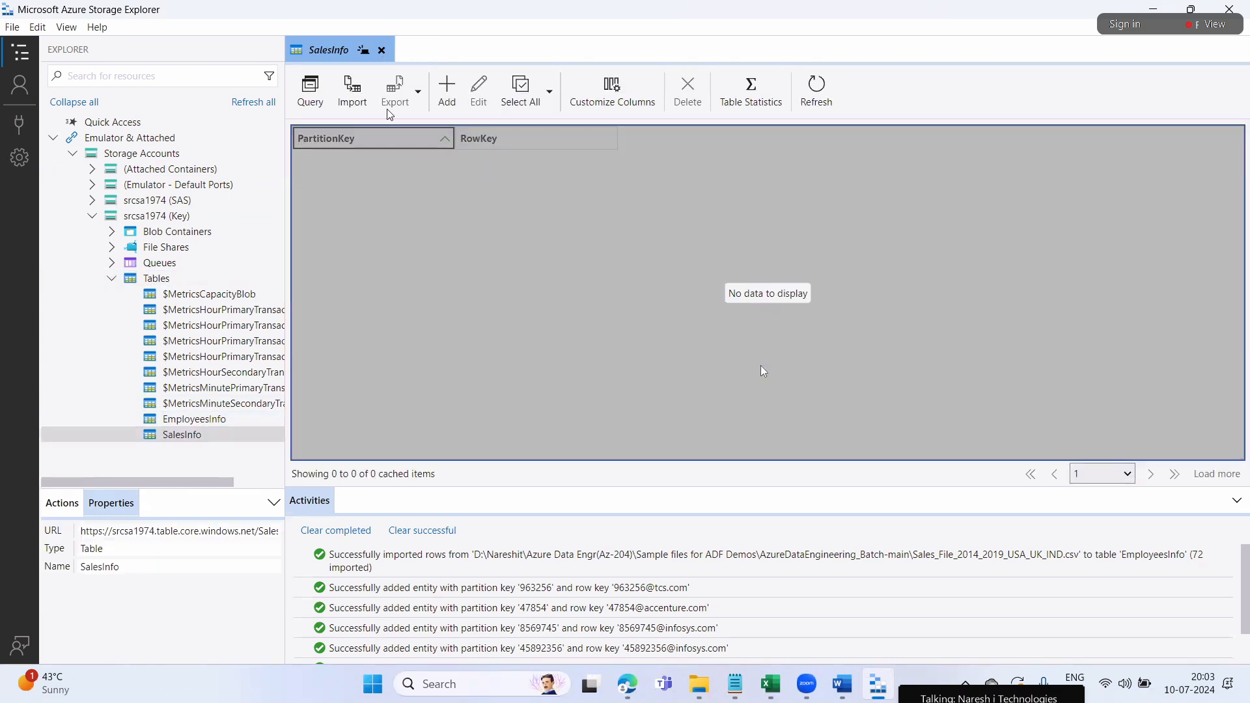
click(343, 88)
click(881, 207)
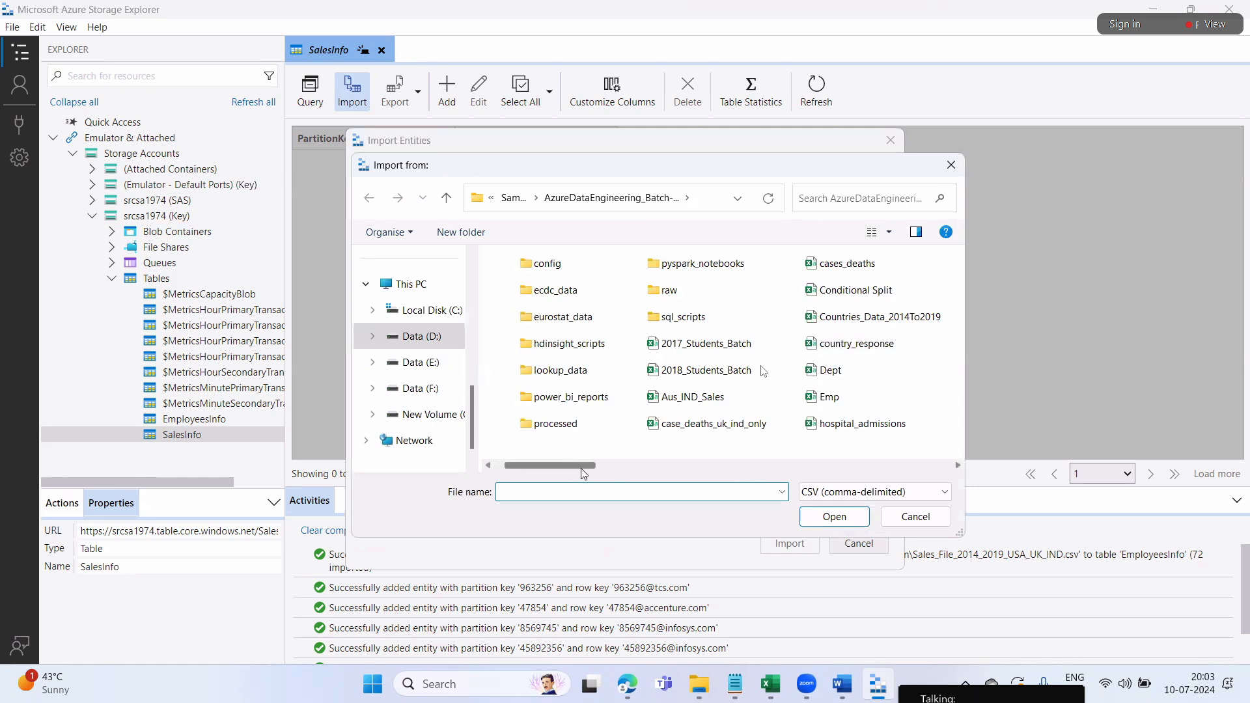
click(887, 320)
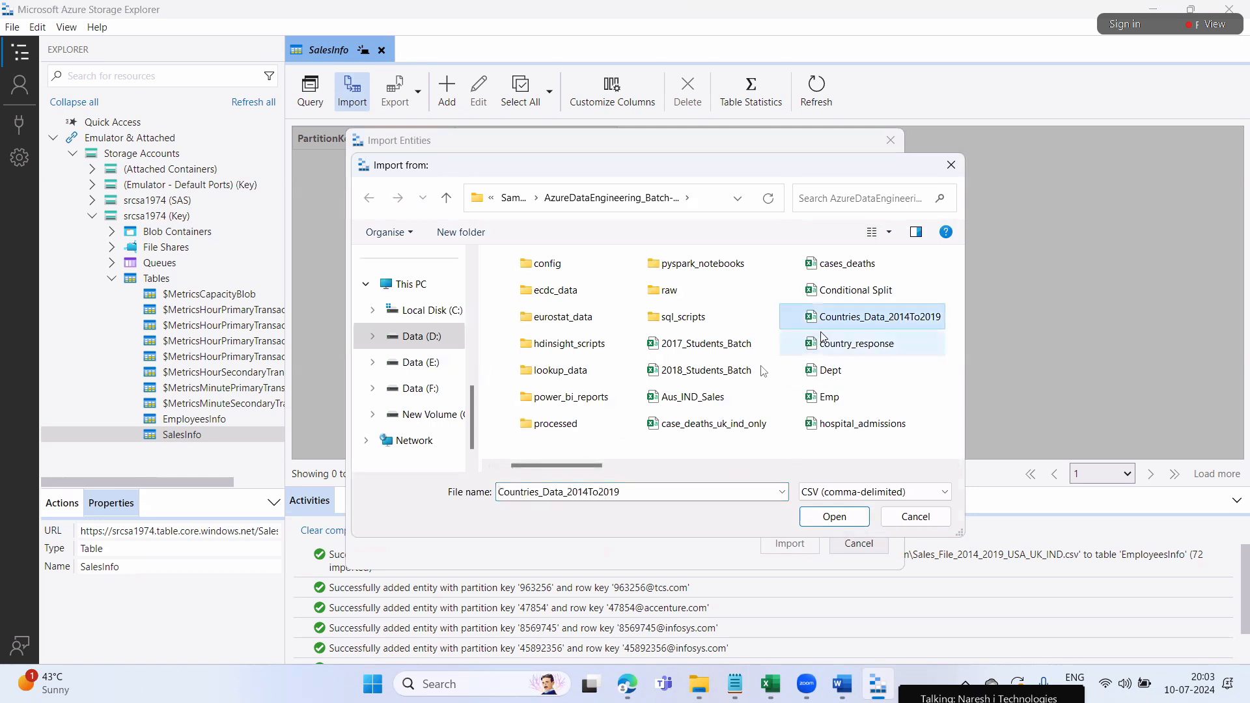
click(834, 518)
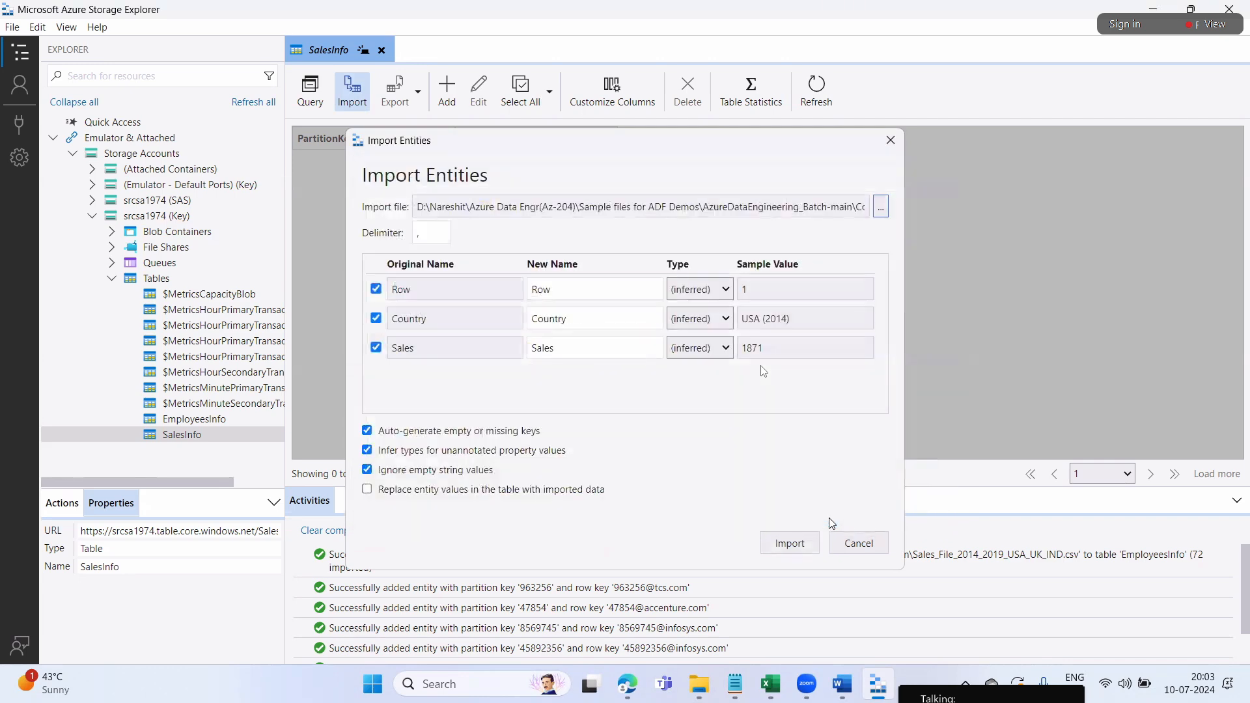
click(770, 683)
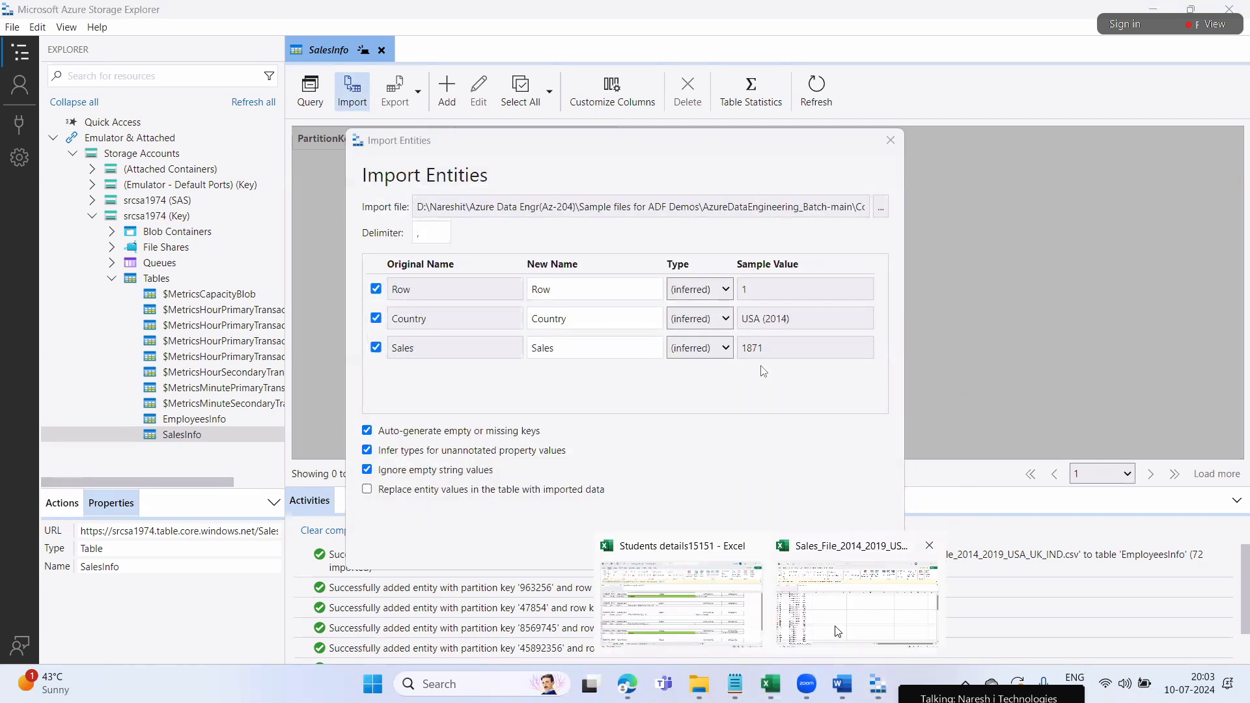
click(838, 631)
scroll(178, 431, up, 1)
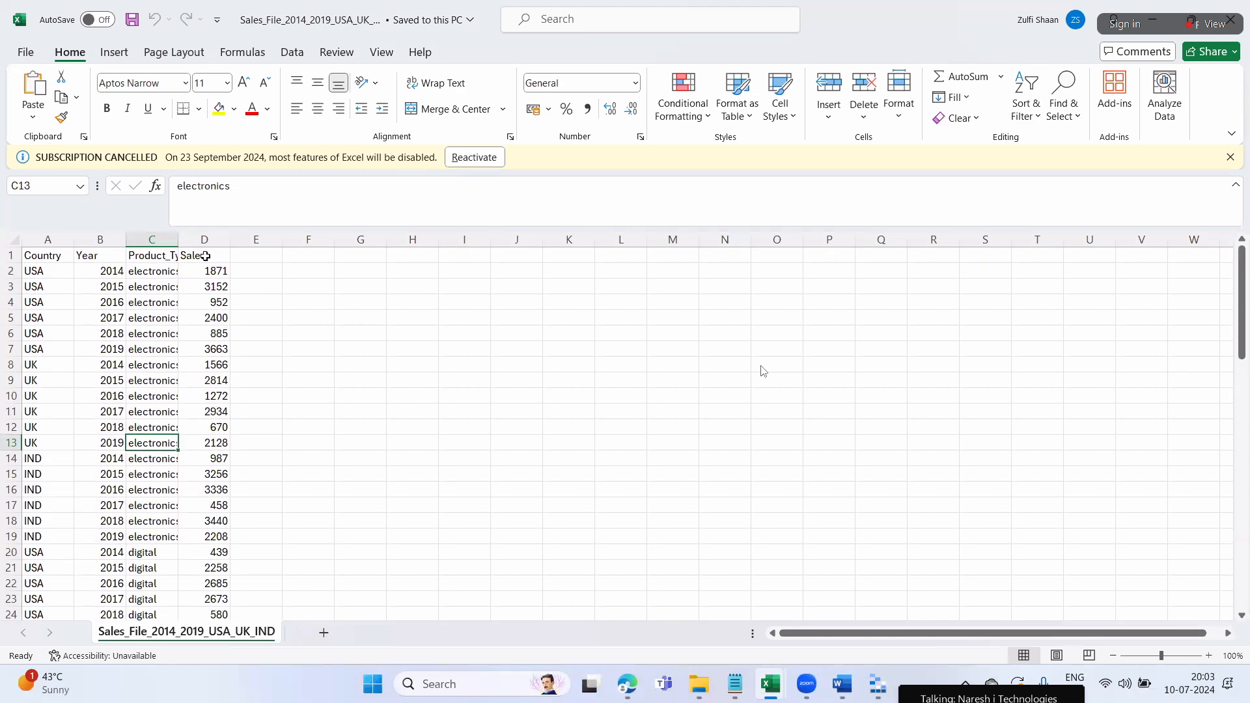
mouse_move(873, 681)
click(876, 596)
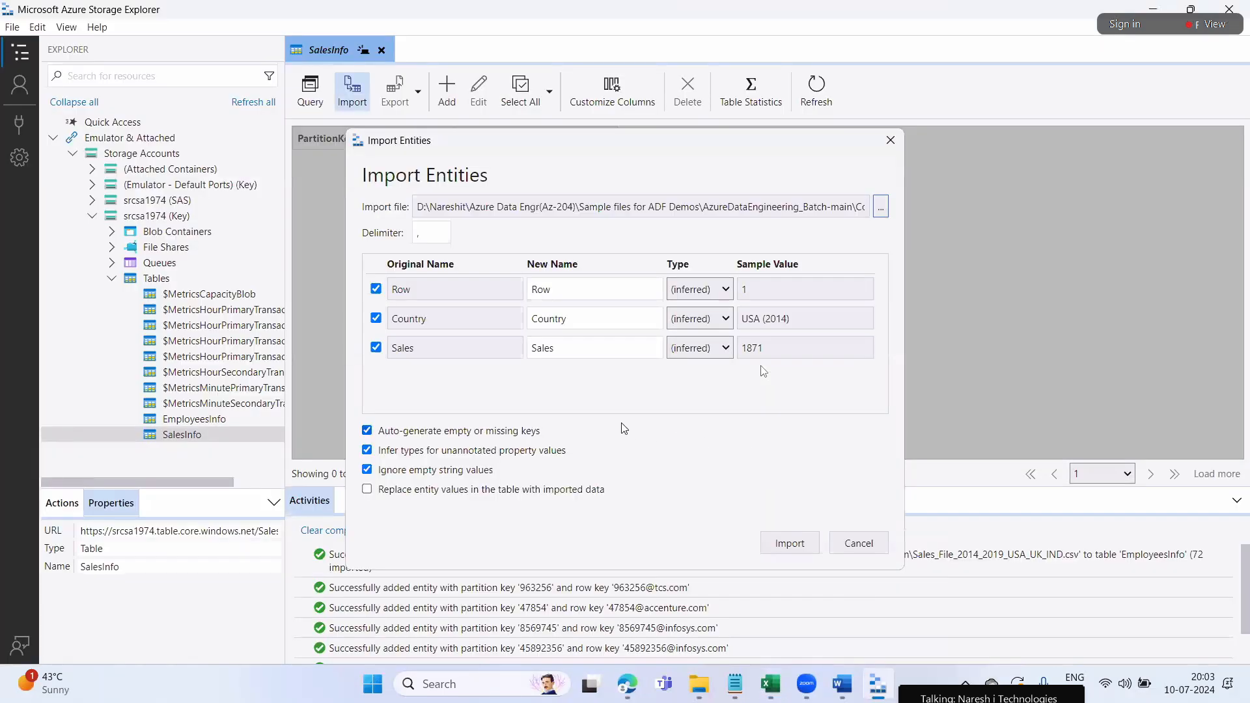
click(855, 551)
Start an import into SalesInfo and load Sales_File_2014_2019_USA_UK_IND with its Country, Year, Product_Type and Sales columns
click(308, 92)
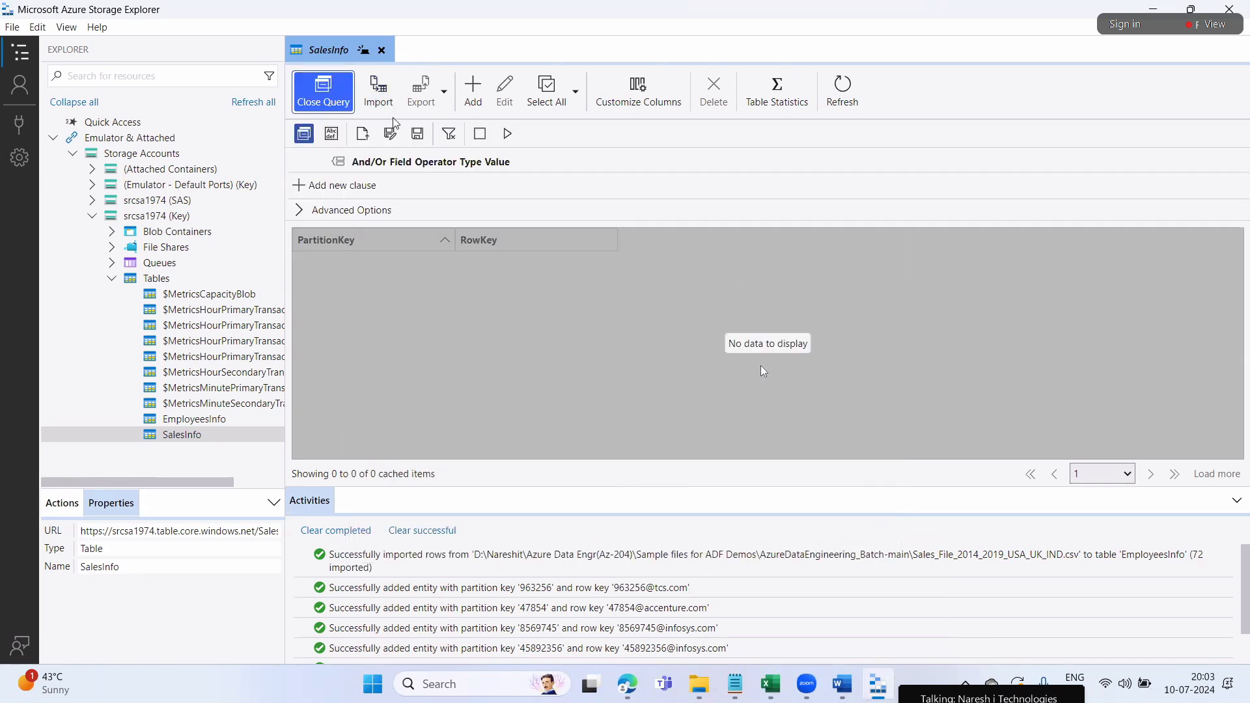
click(379, 93)
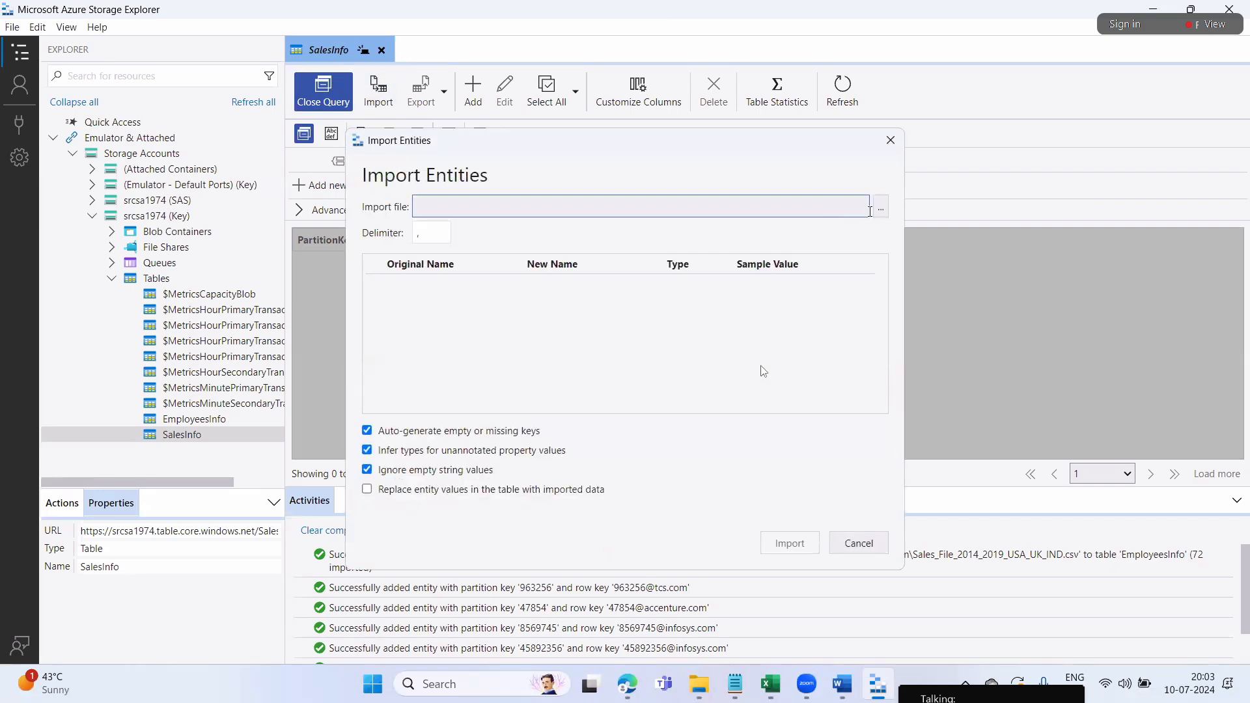
click(881, 207)
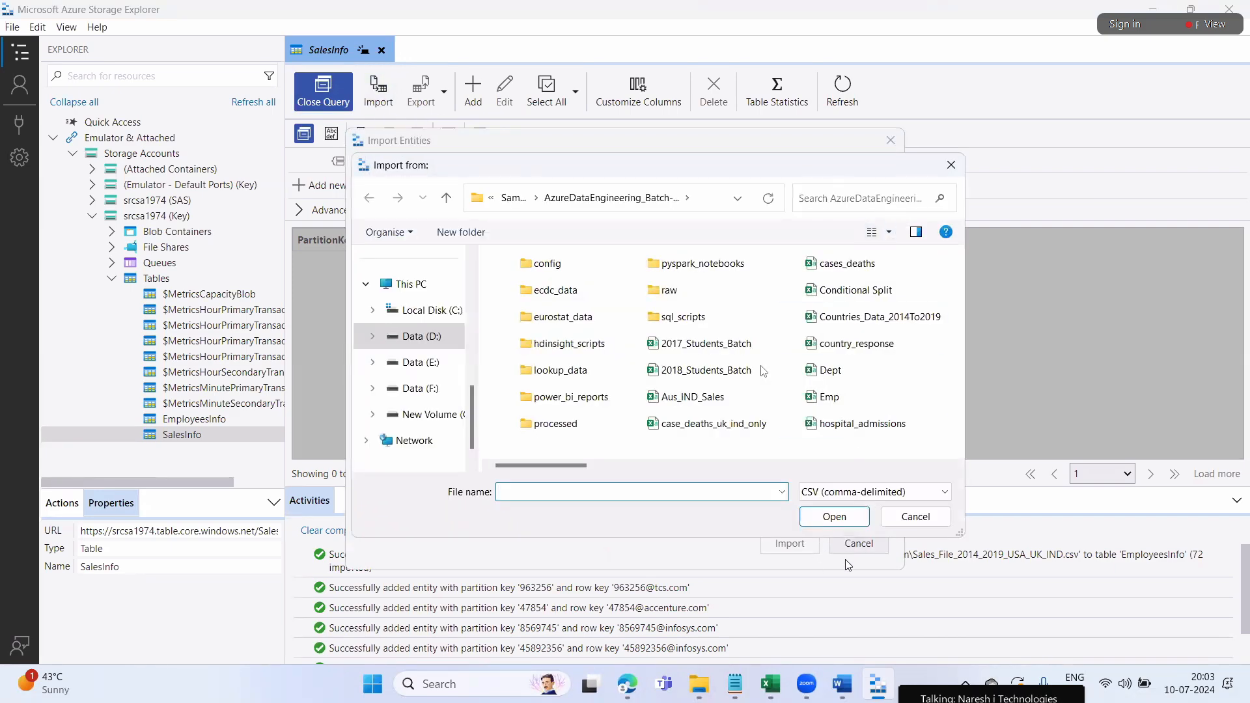
mouse_move(767, 682)
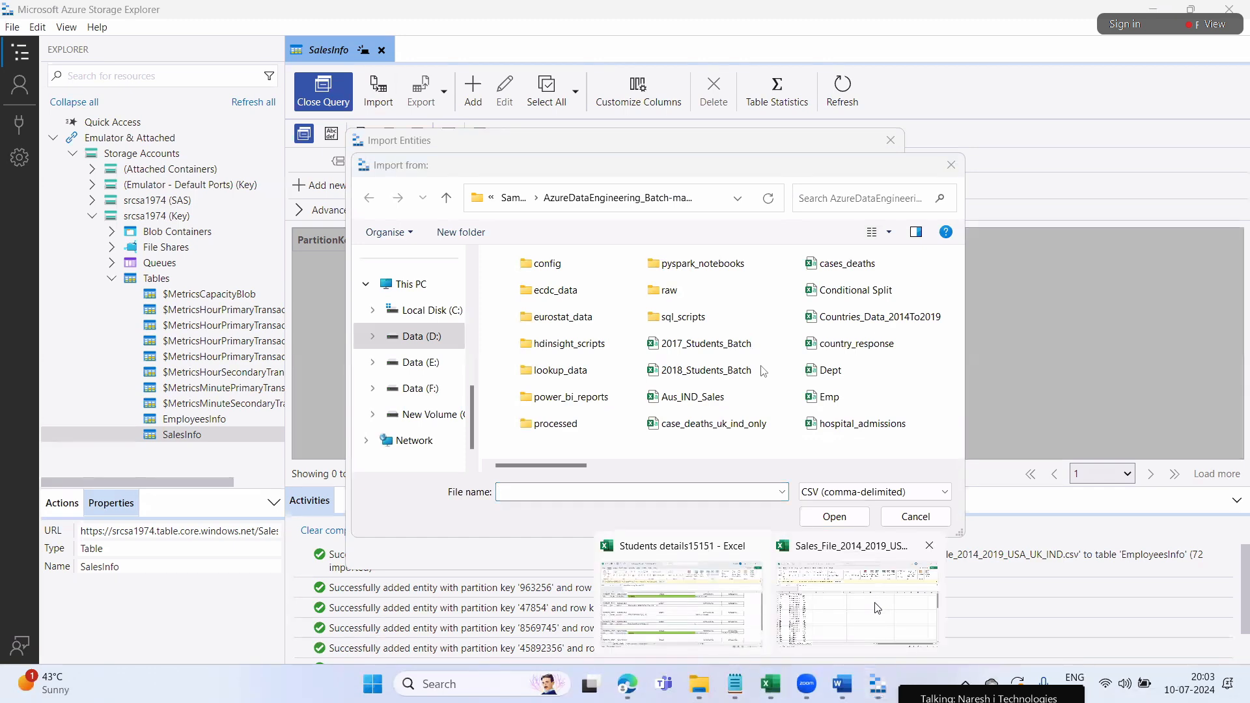
click(825, 611)
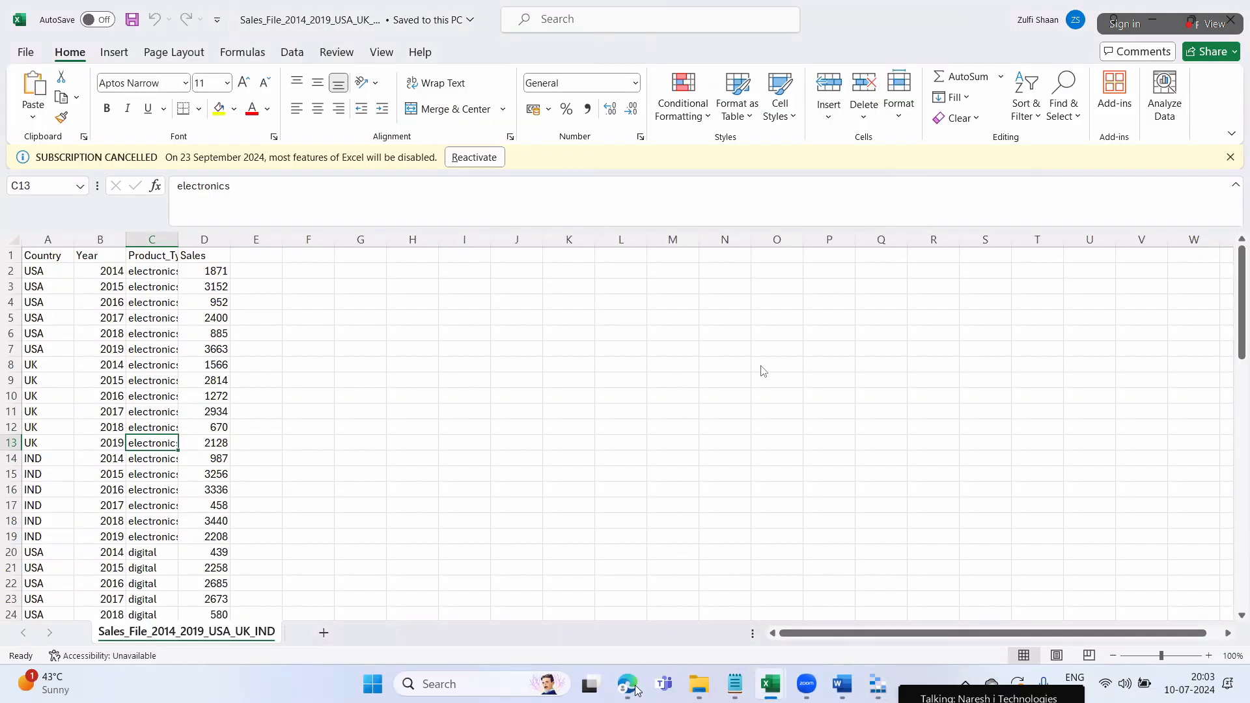
click(878, 696)
drag(583, 468, 658, 475)
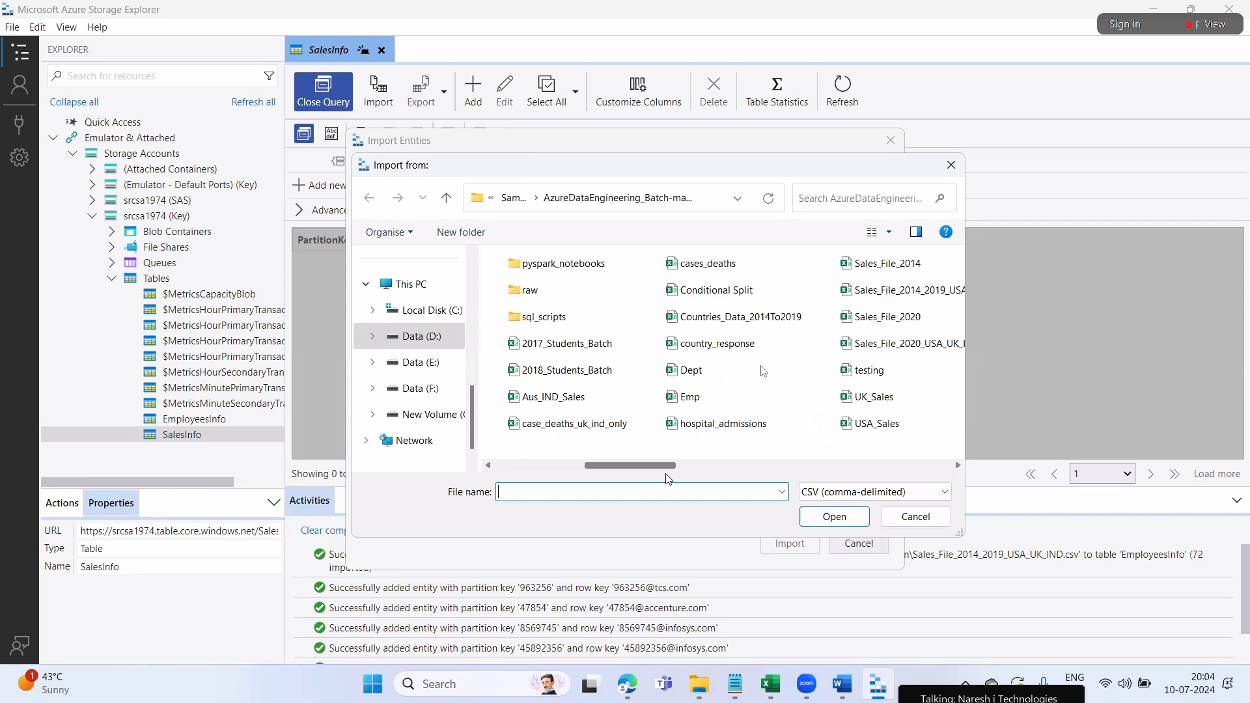
click(906, 296)
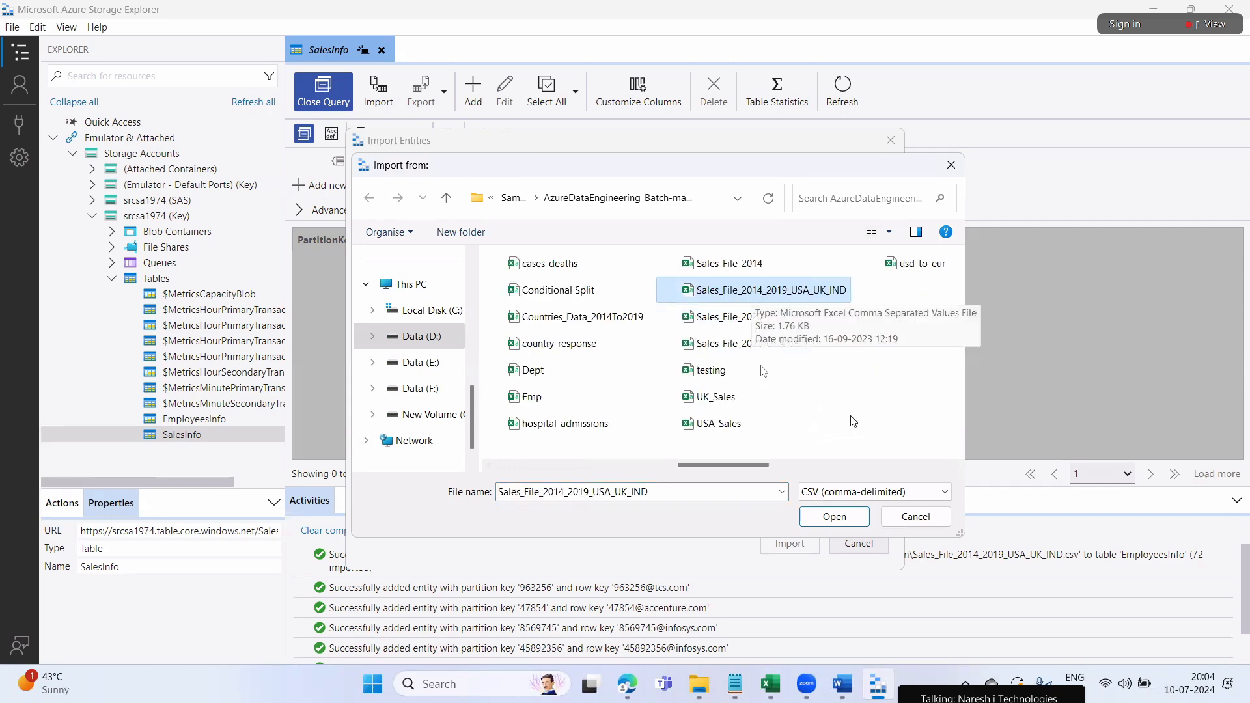
click(828, 519)
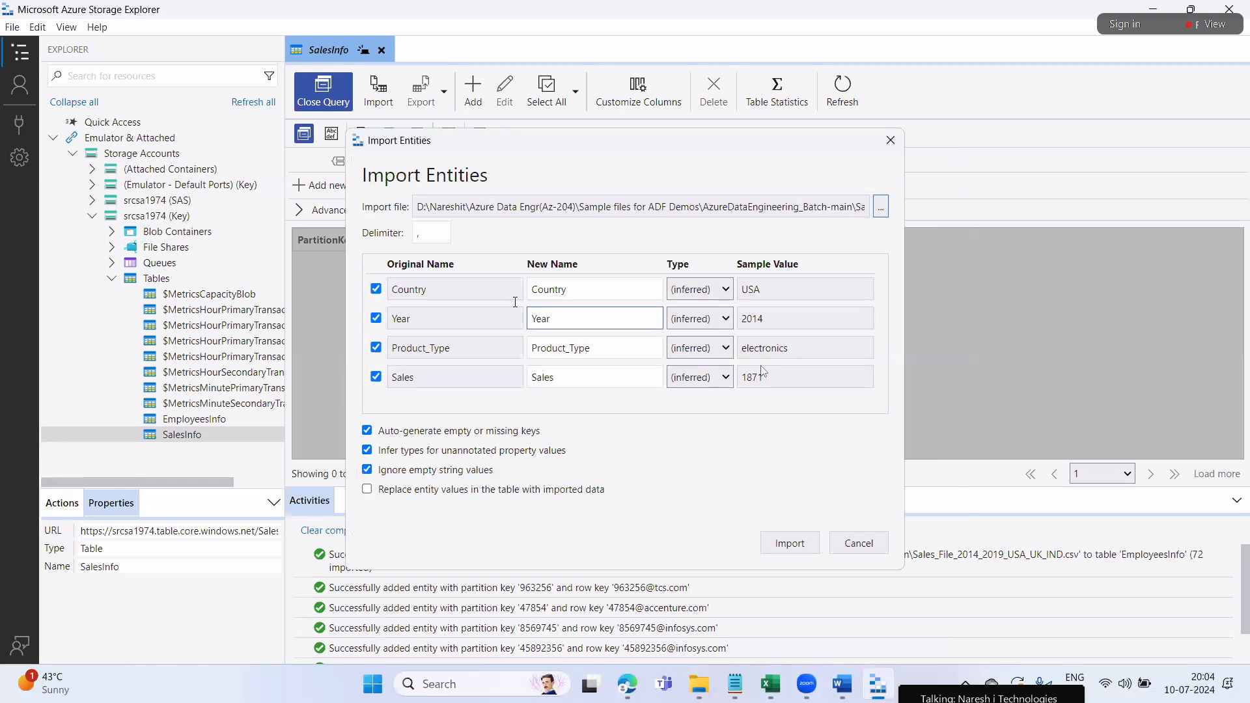
Type the columns Country Int32, Year Int64, Product_Type String and Sales Int32, then run the import
click(700, 290)
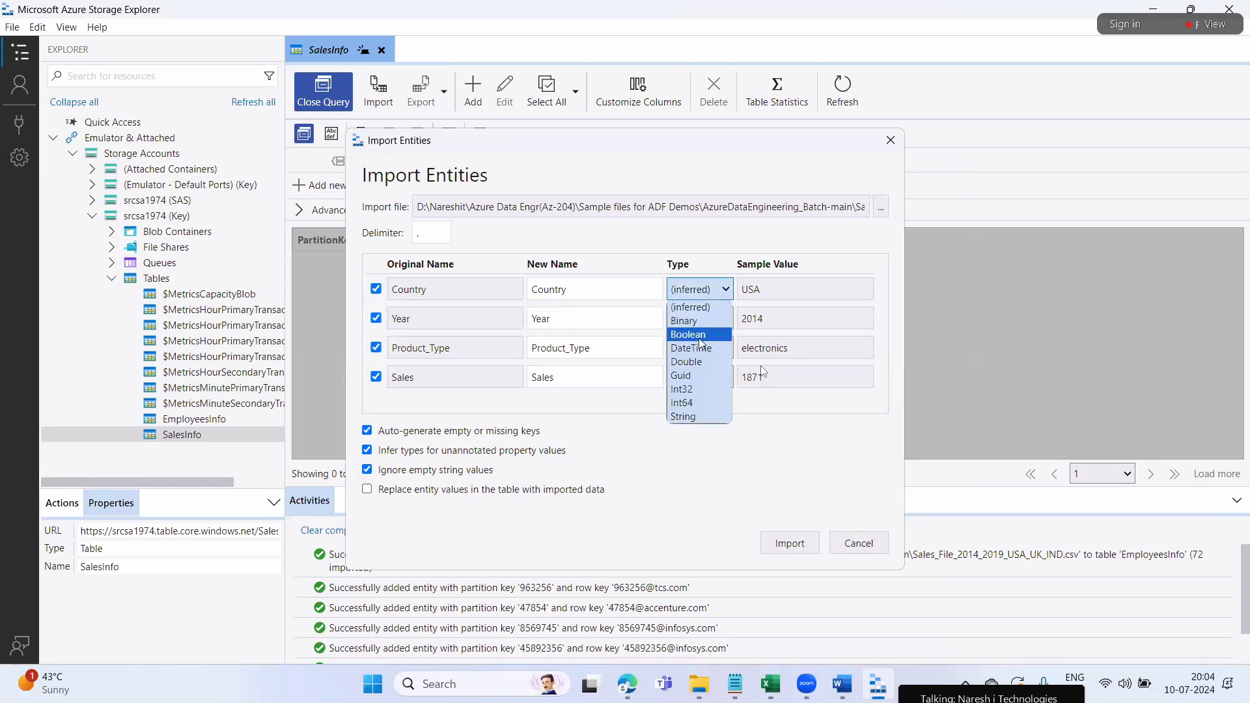
click(693, 390)
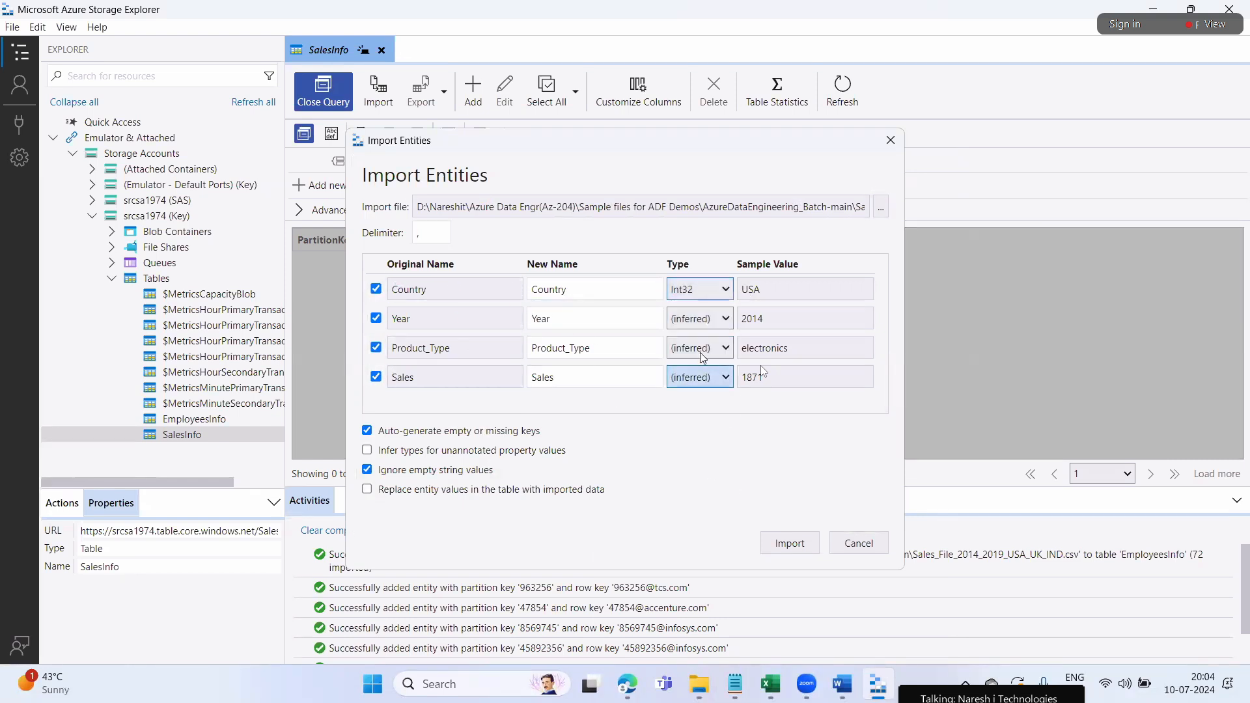
click(705, 317)
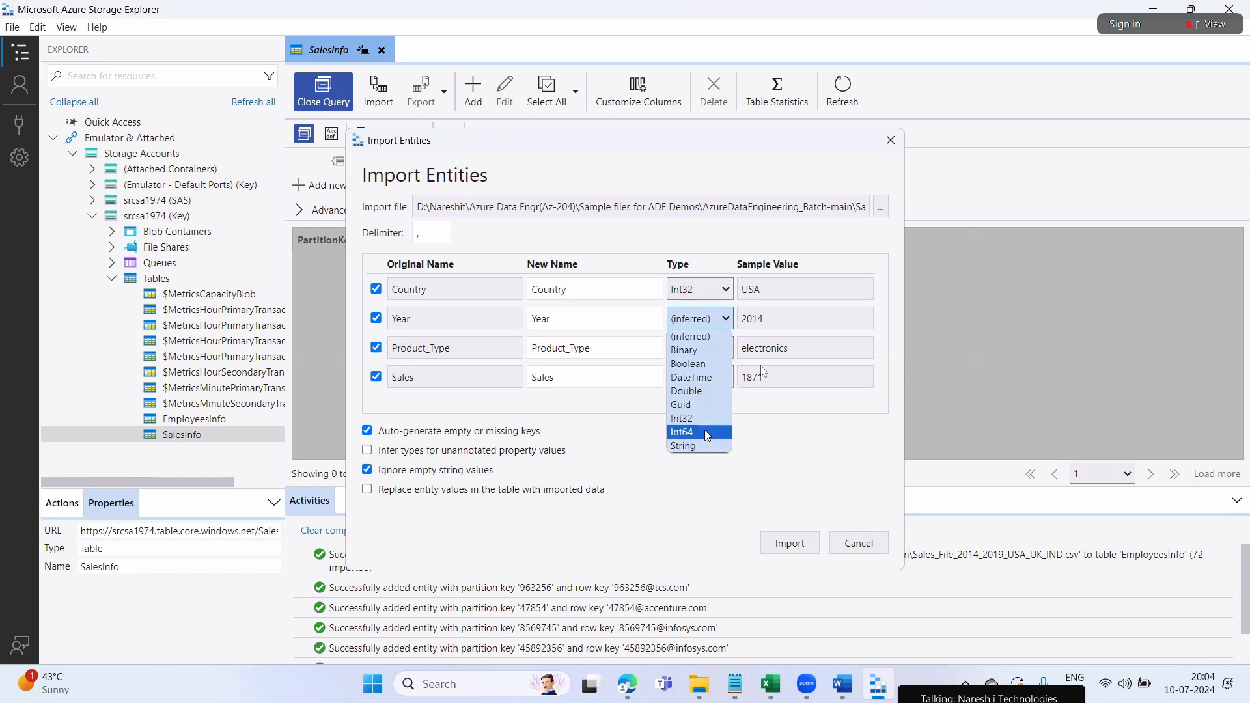
click(705, 430)
click(706, 351)
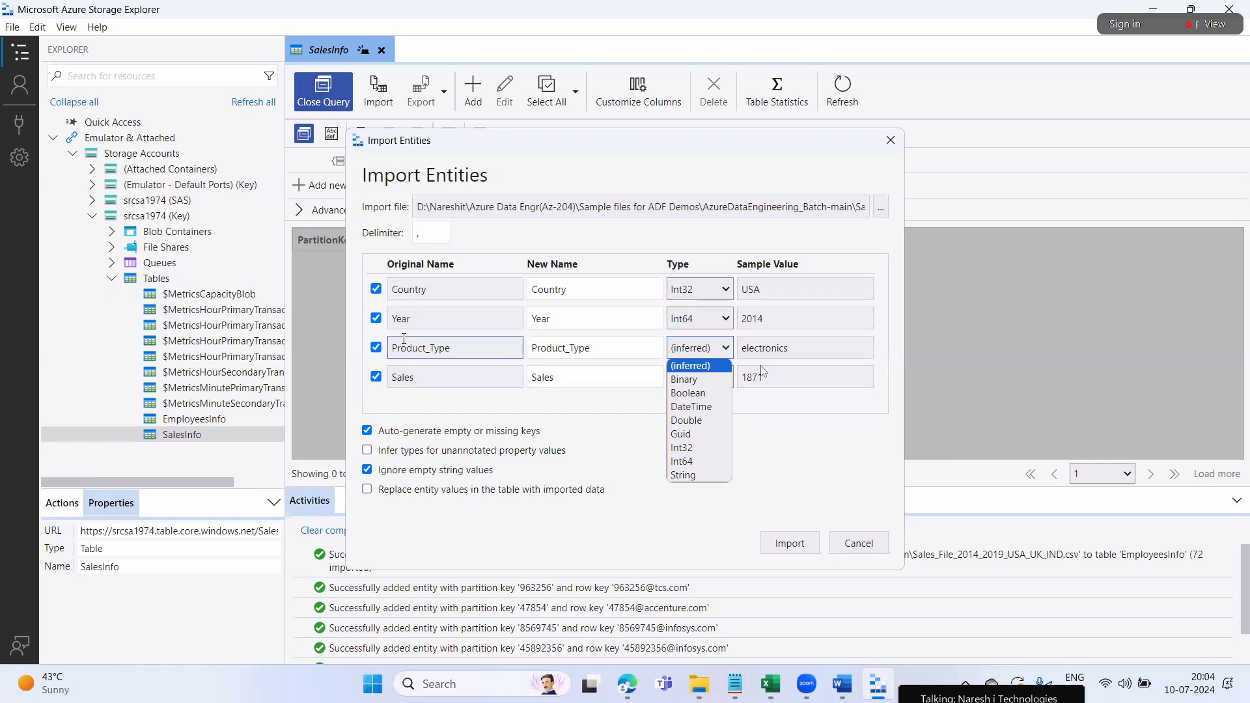
click(708, 475)
click(709, 377)
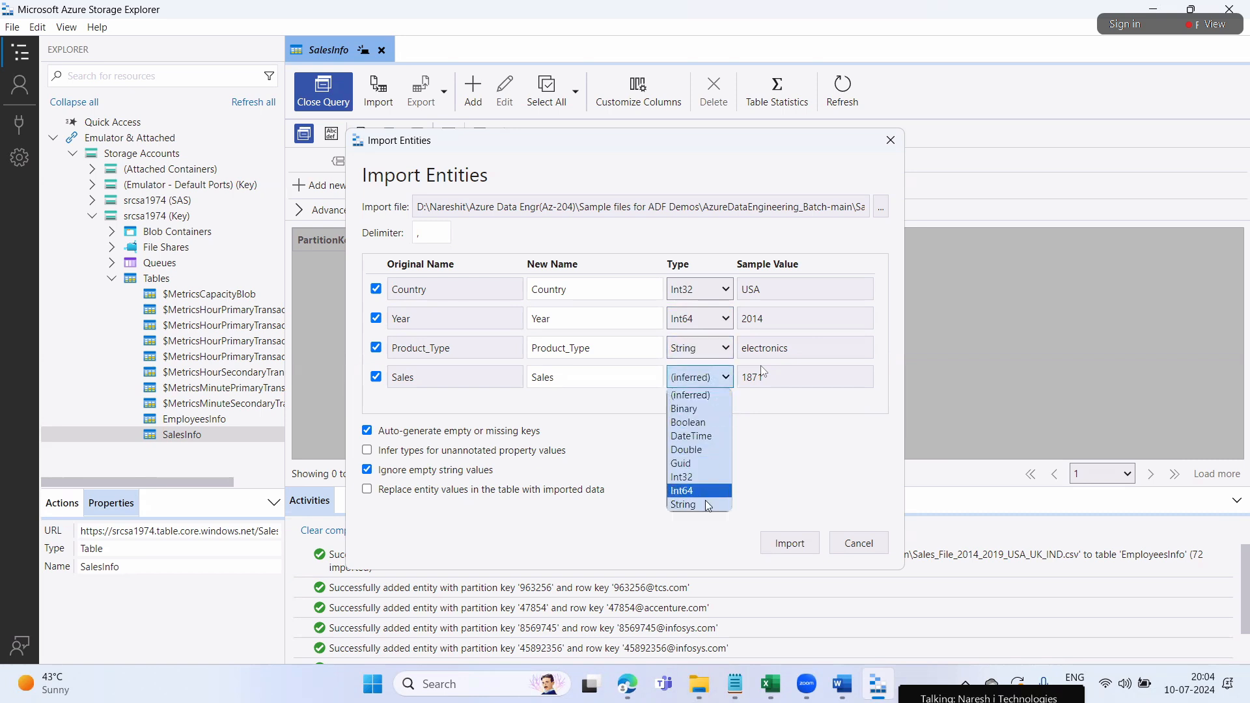
click(695, 481)
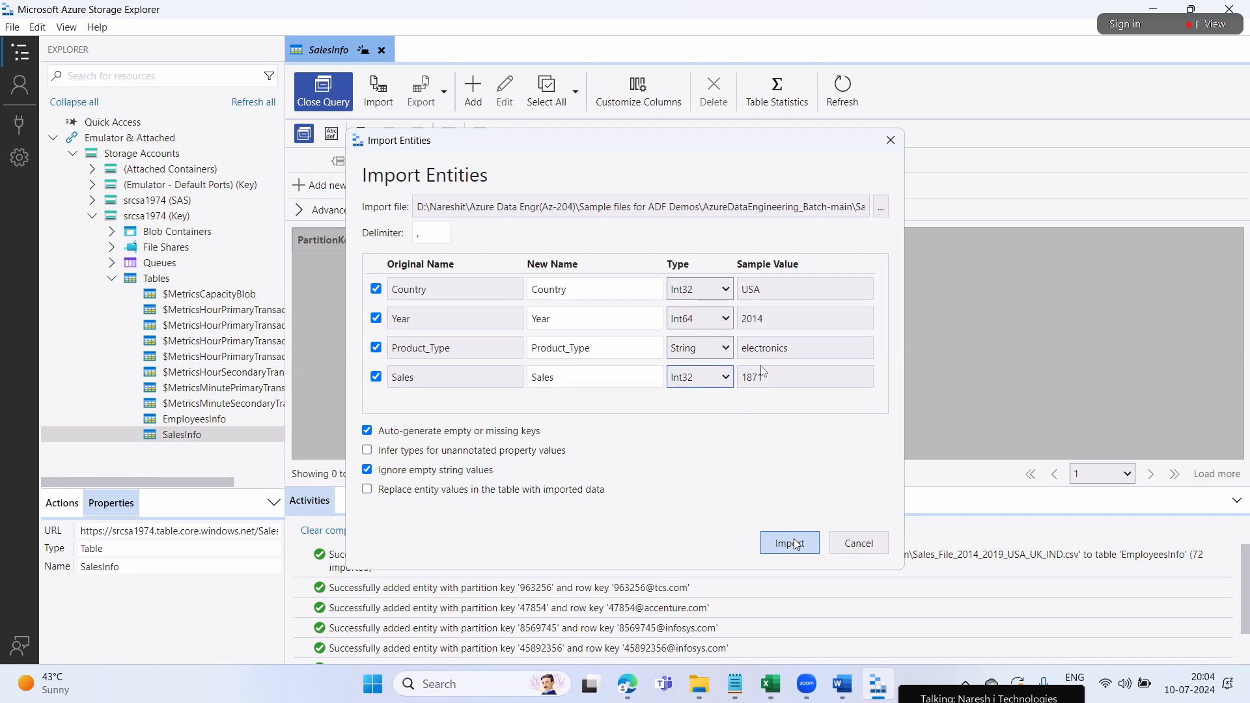
click(793, 543)
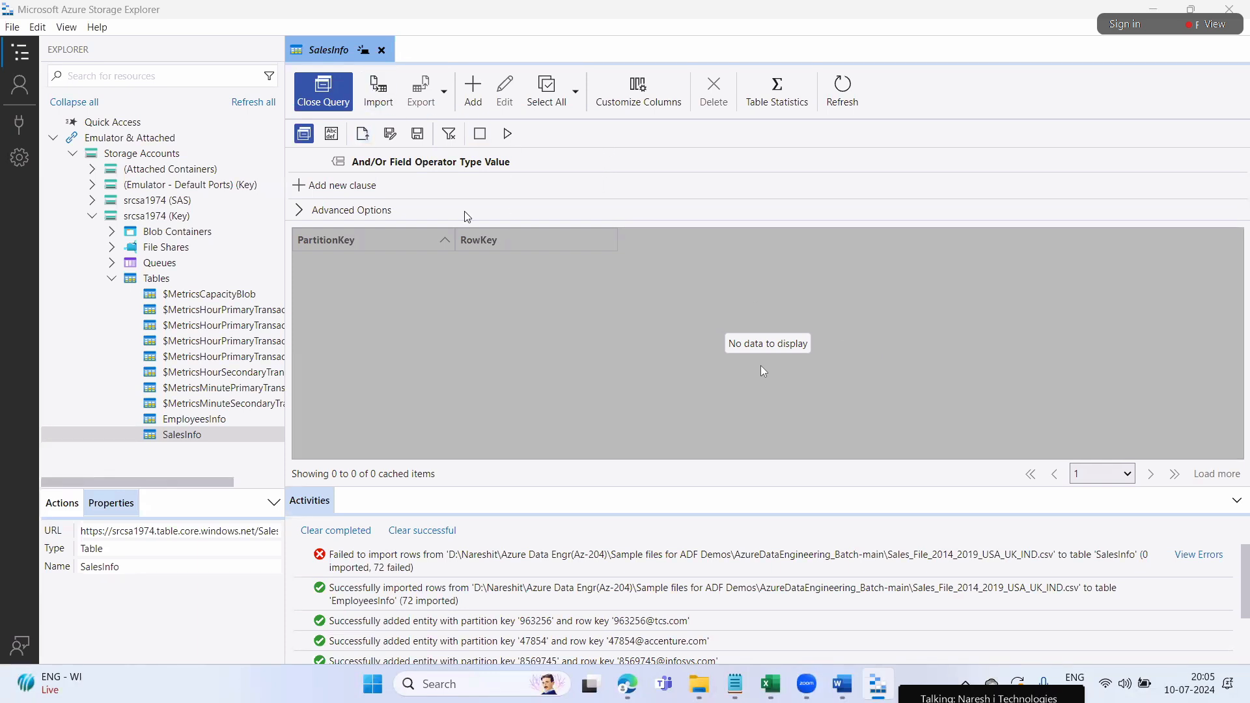
Start a new SalesInfo import and pick the Sales_File_2014_2019_USA_UK_IND CSV file
click(381, 91)
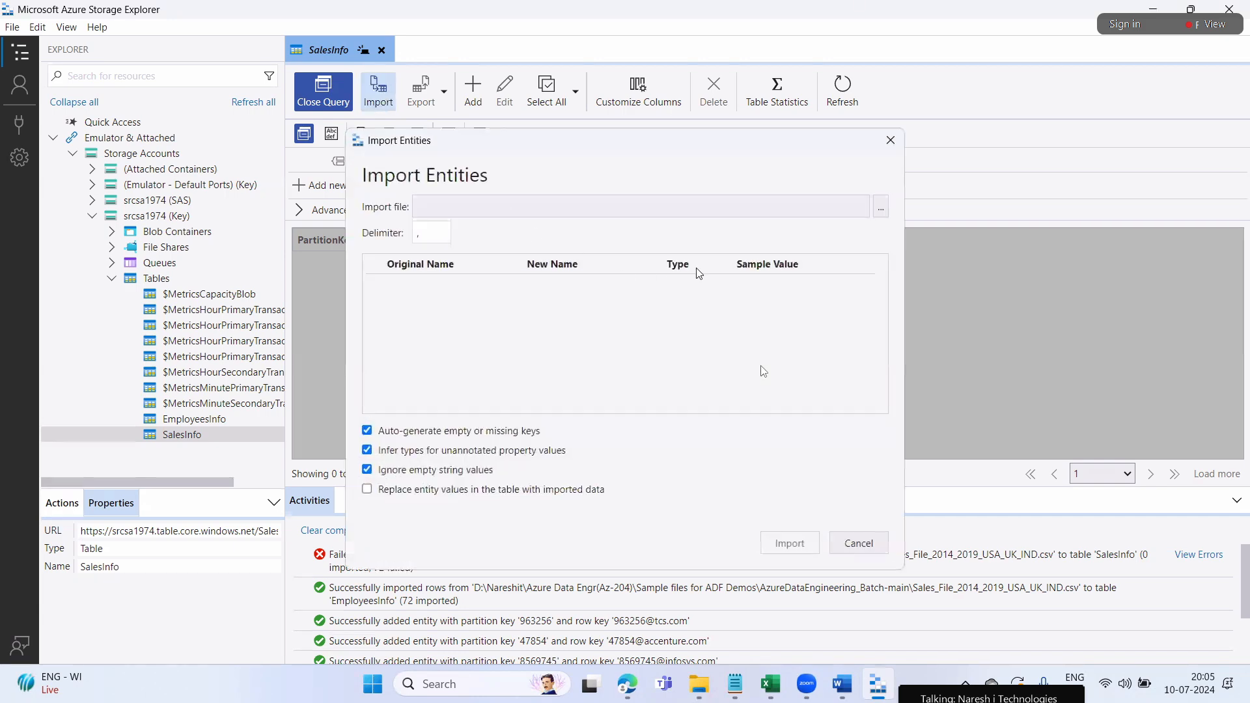
click(880, 206)
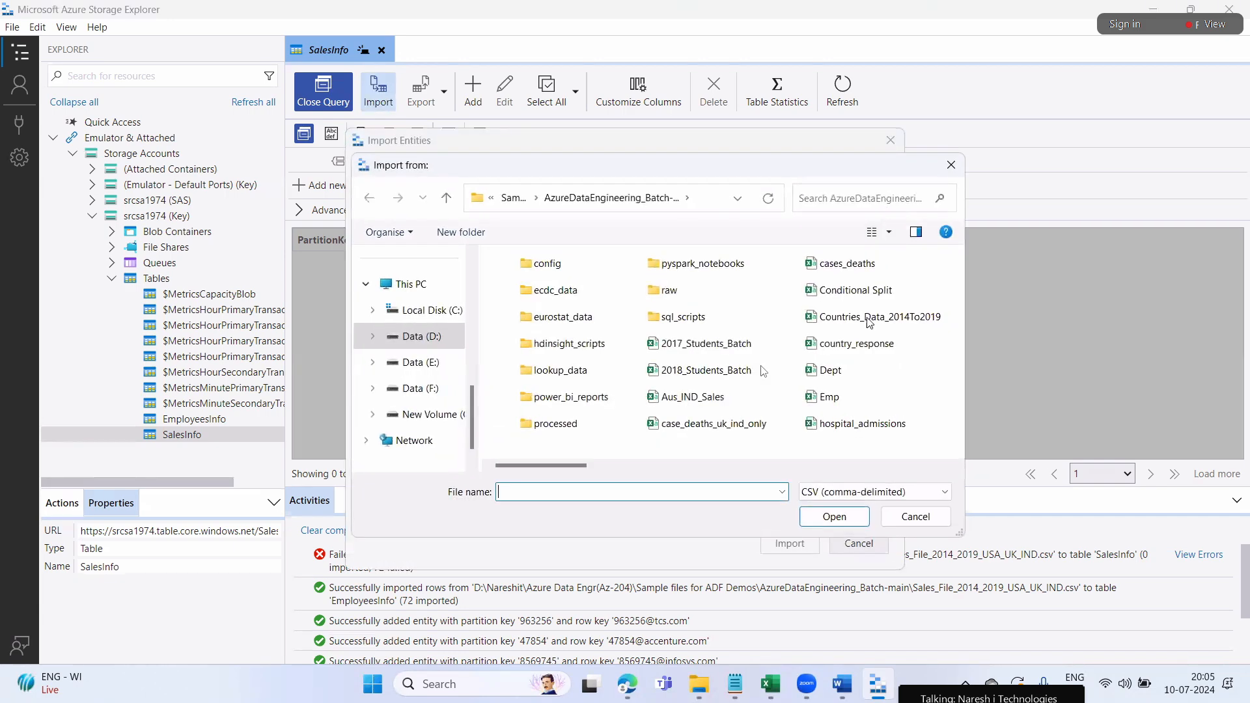
drag(570, 463, 723, 465)
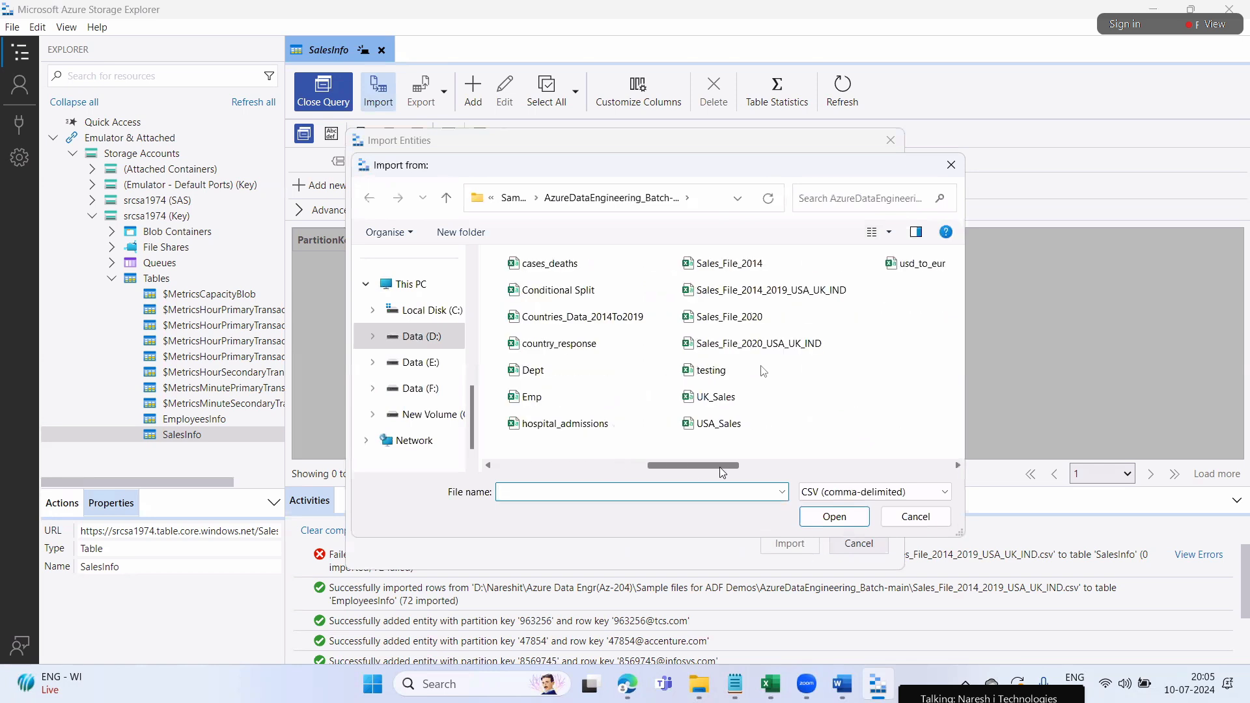
click(769, 289)
click(790, 294)
Confirm the chosen file and import all 72 rows while typing a meeting chat message
click(602, 684)
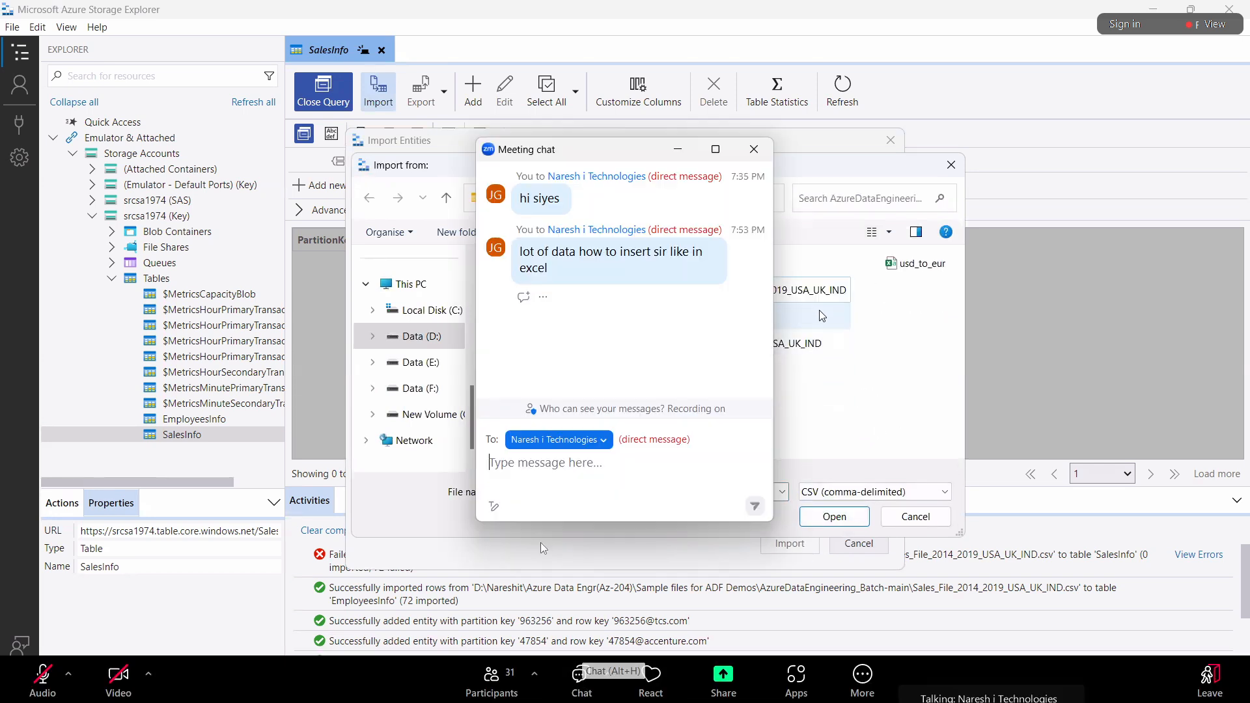
text(I r)
click(826, 519)
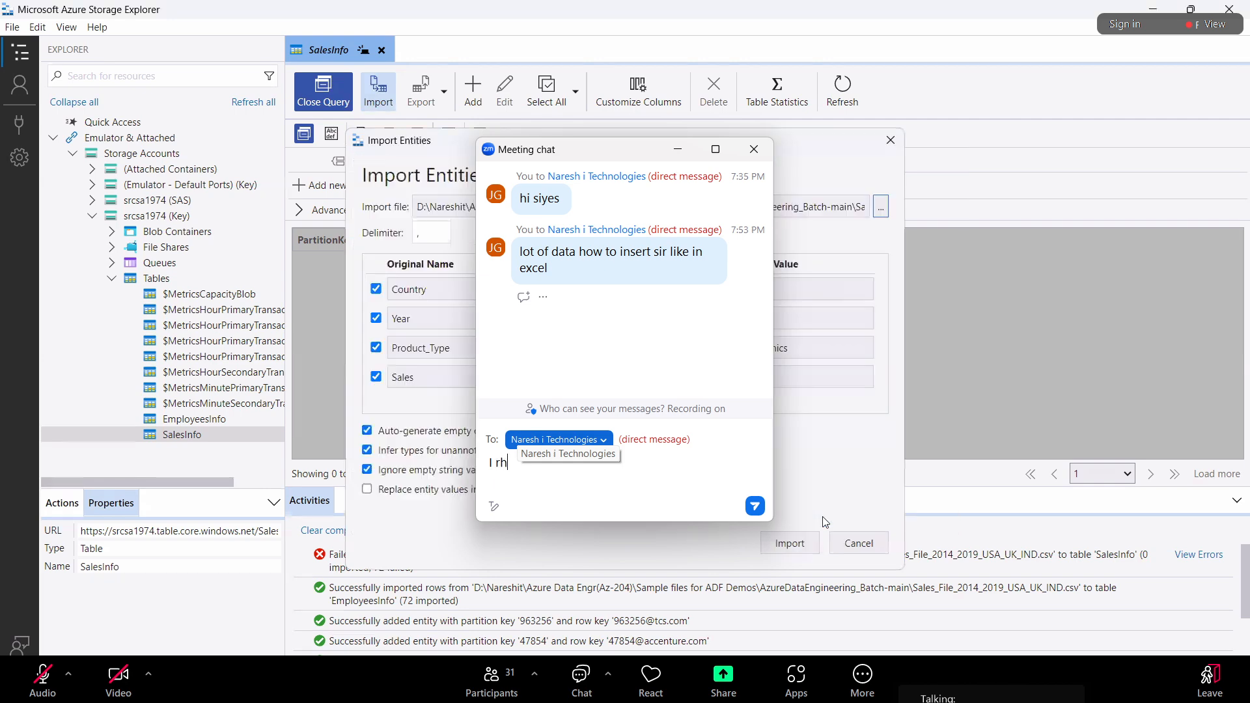
text(h)
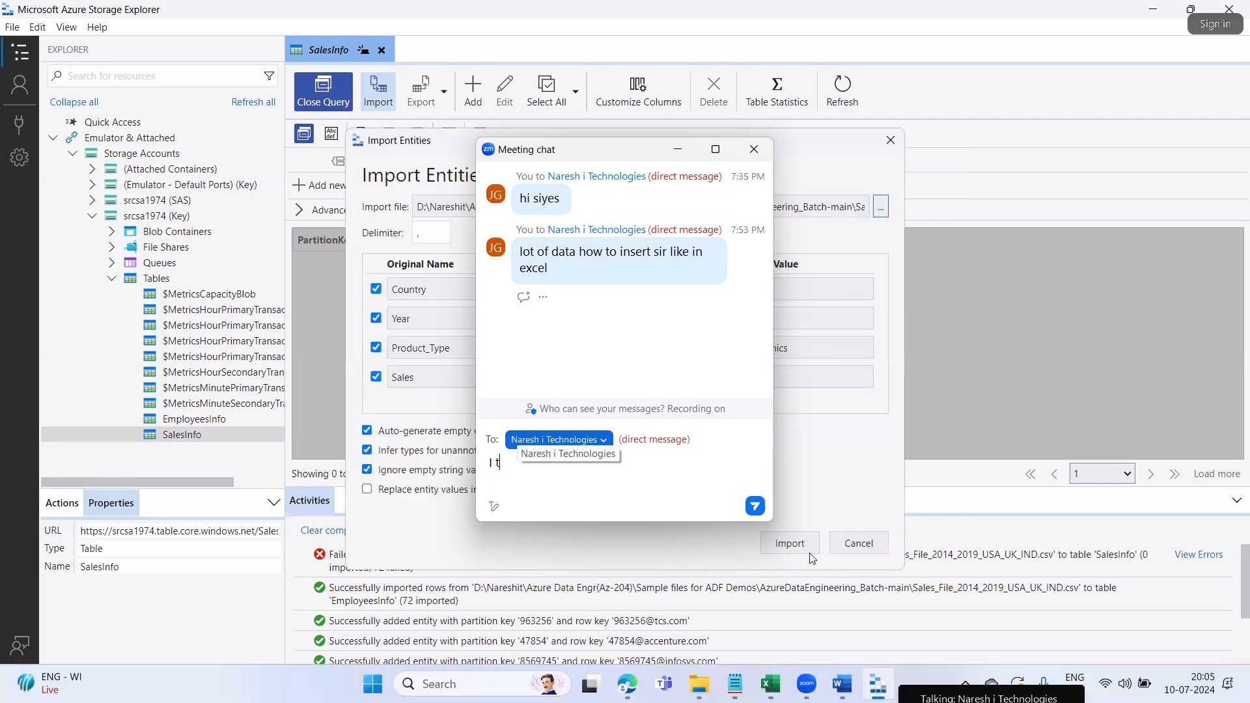
key(BackSpace)
key(BackSpace)
text(th)
click(803, 543)
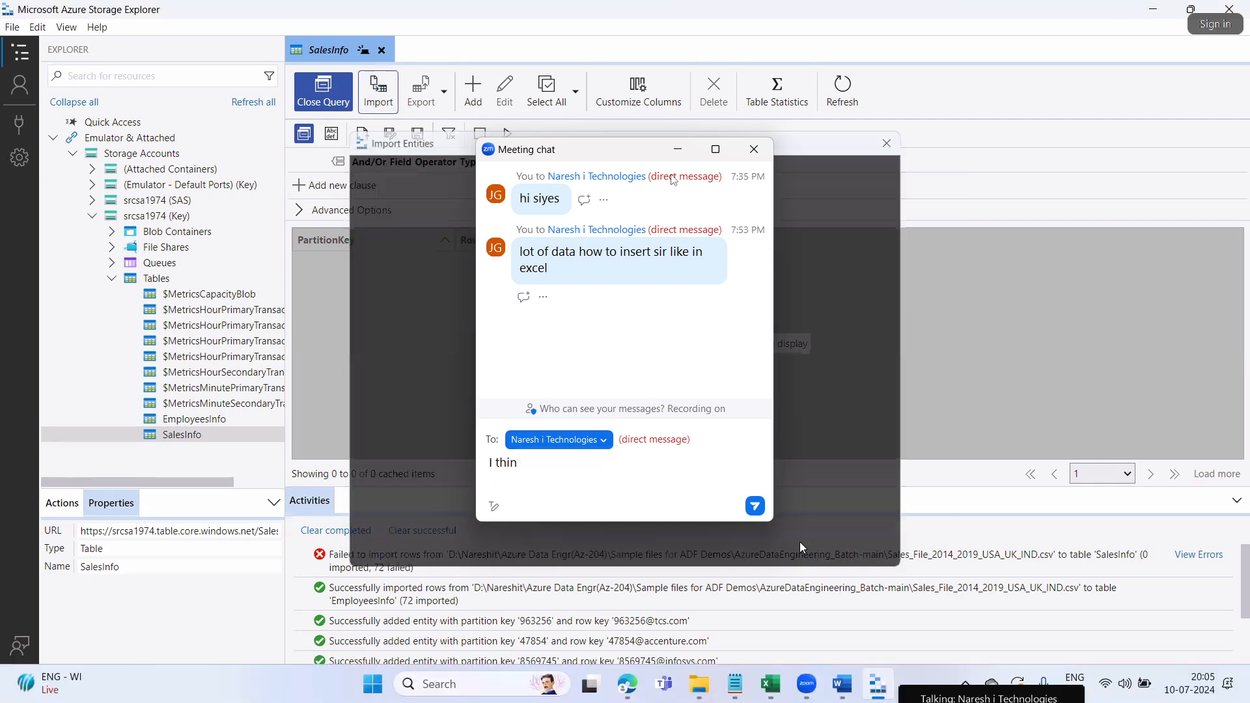
drag(630, 155, 1002, 144)
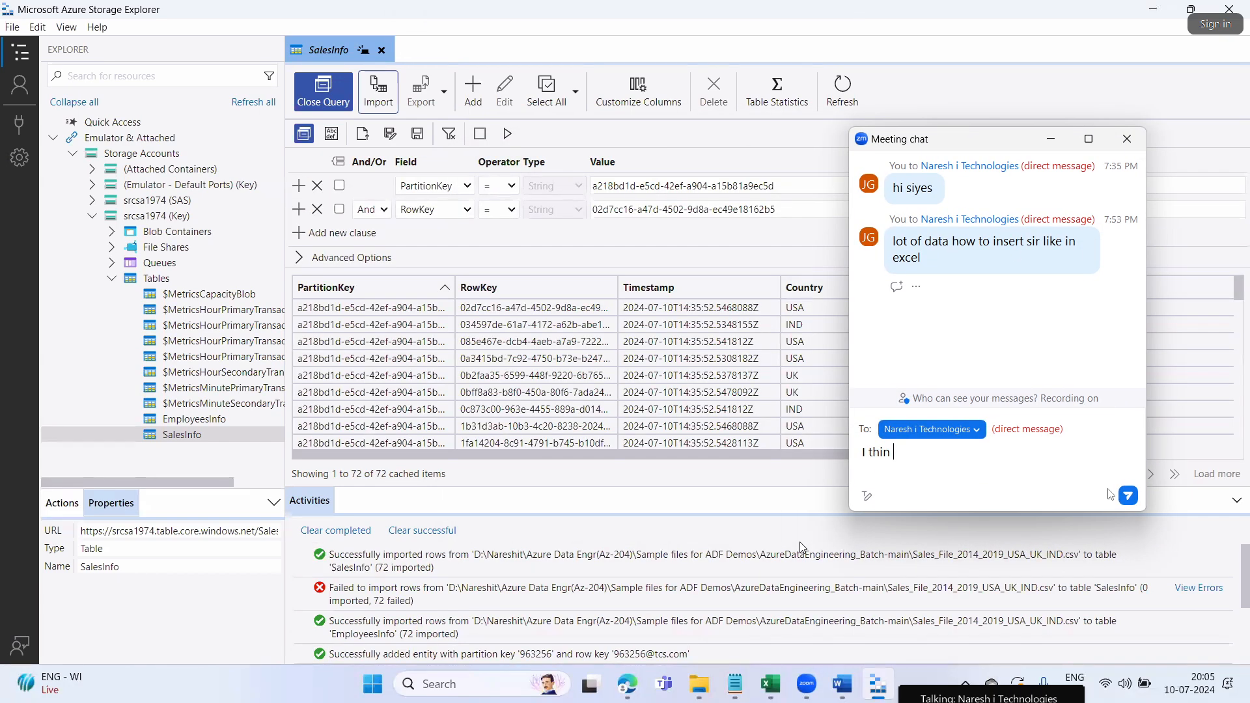
Close the meeting chat and inspect imported rows like USA cosmetics 1197 and UK digital
click(1128, 139)
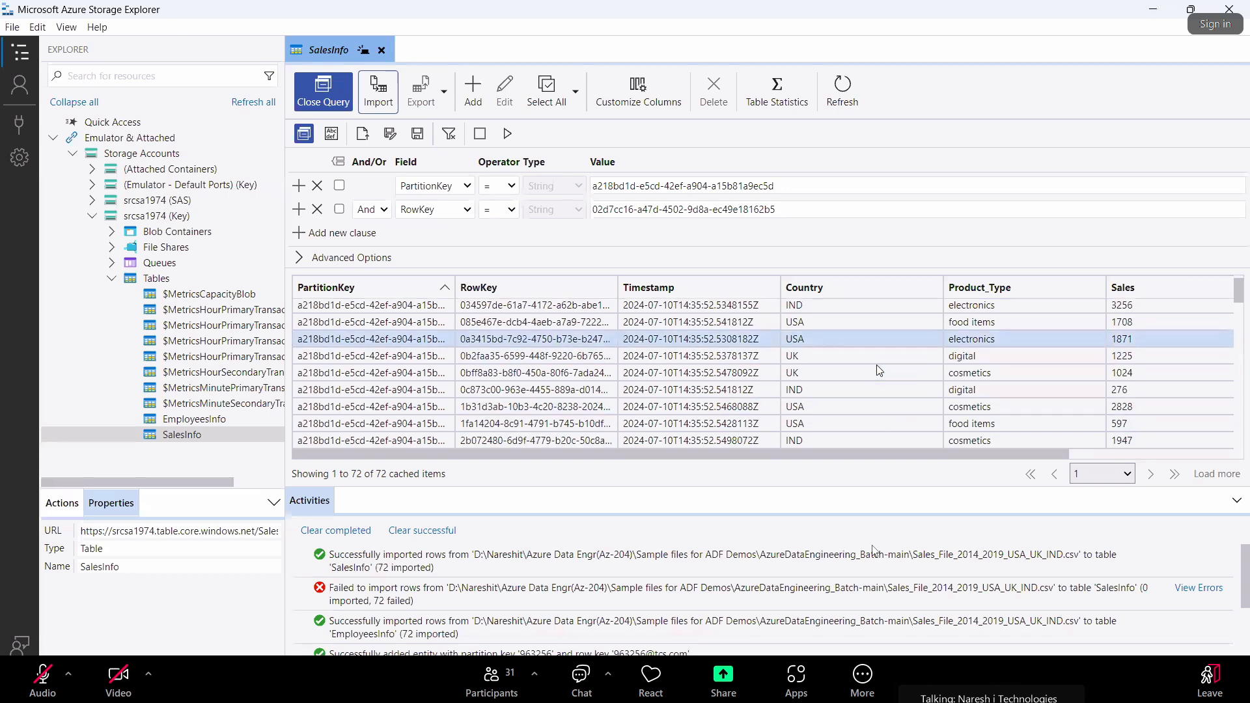
click(878, 368)
click(321, 362)
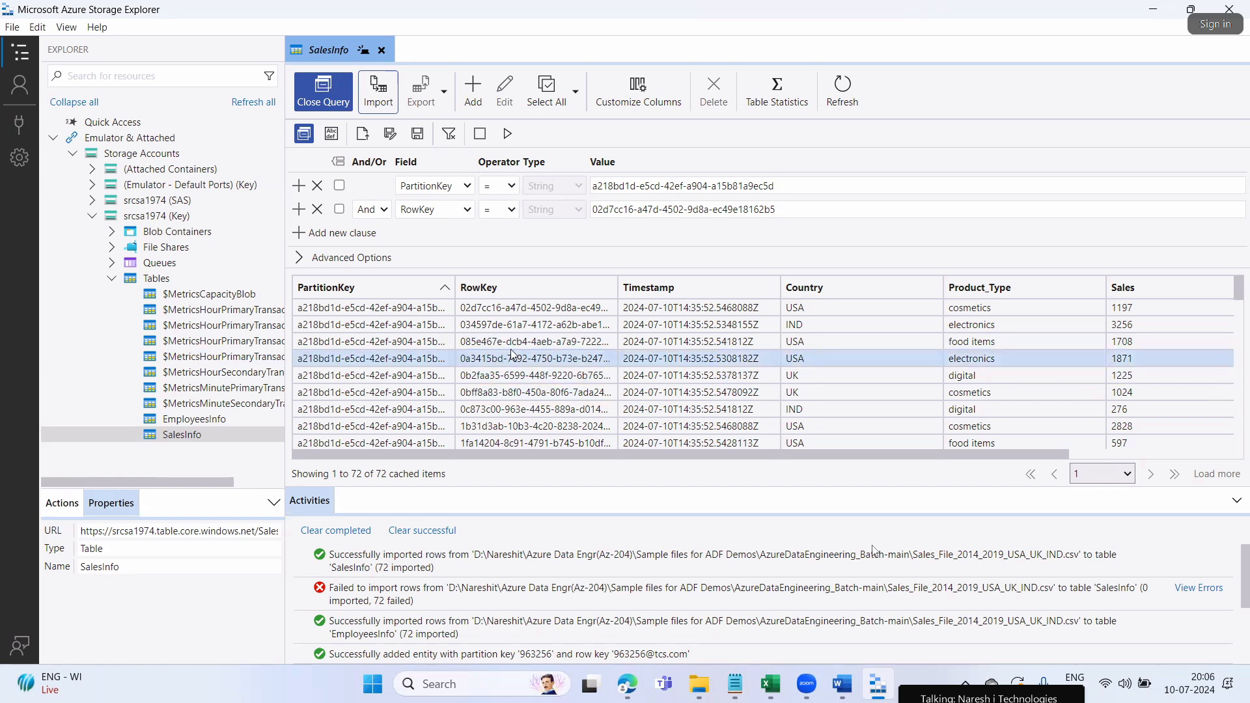
click(682, 378)
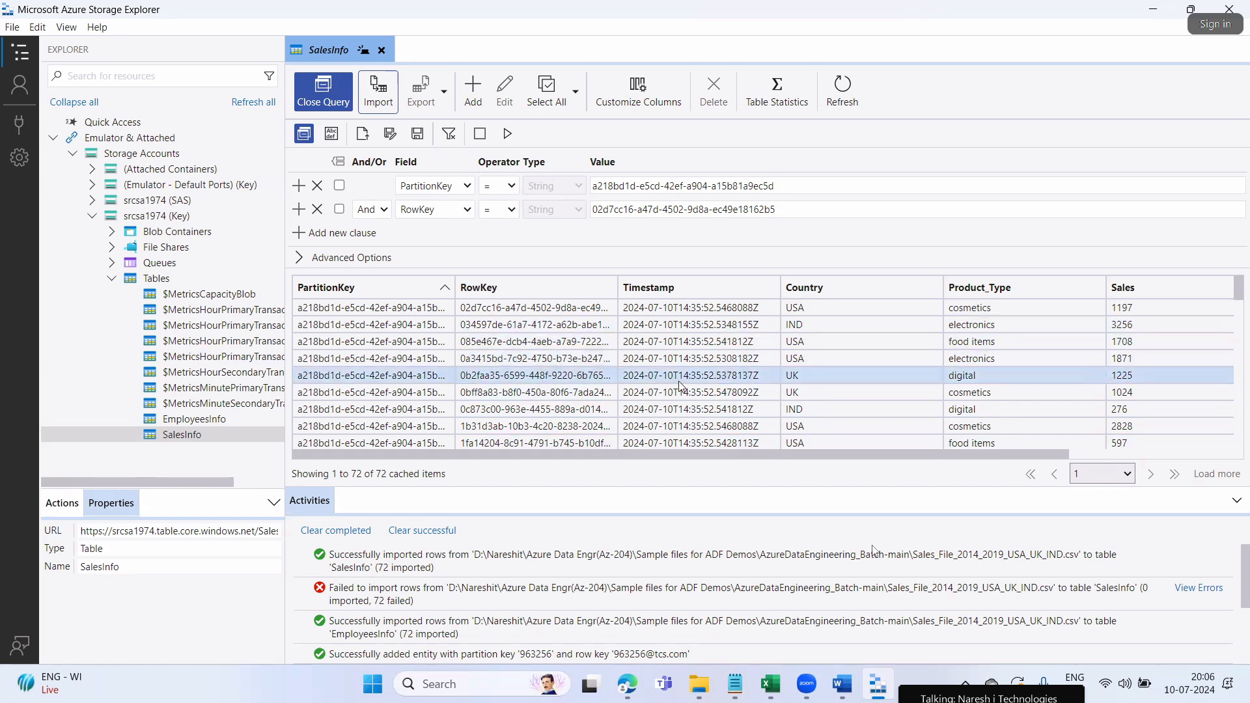
click(725, 339)
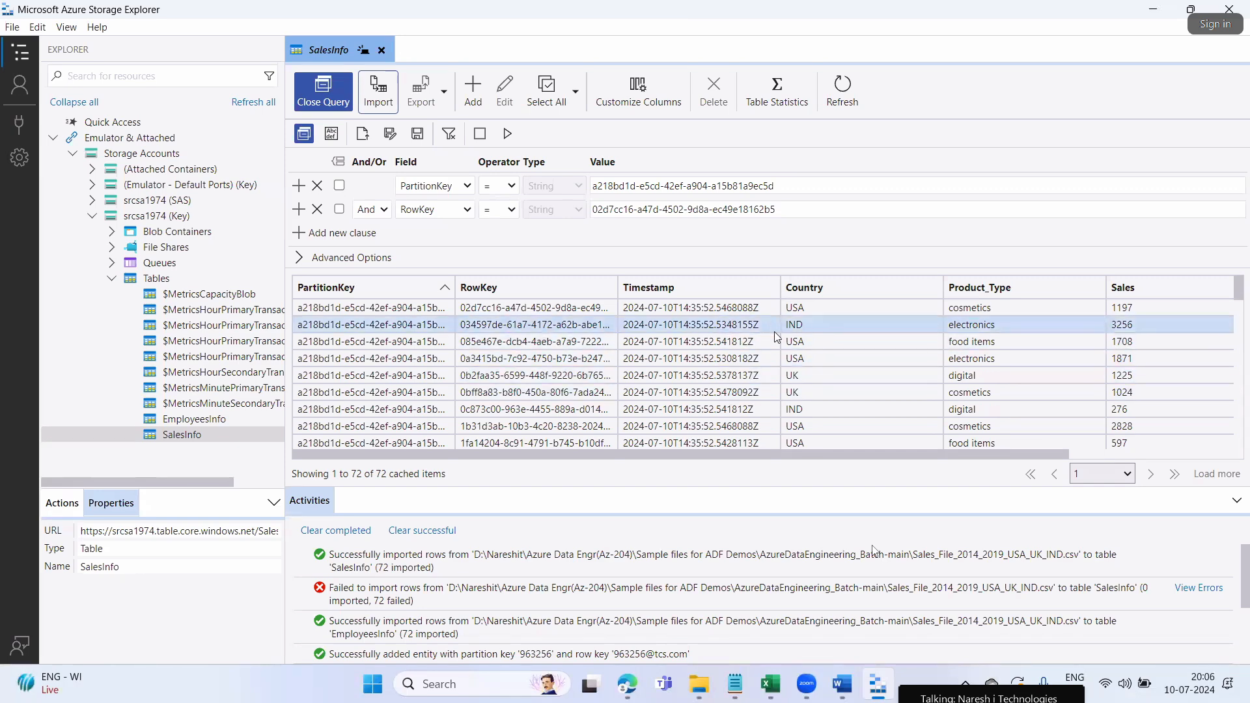
drag(908, 454, 1073, 454)
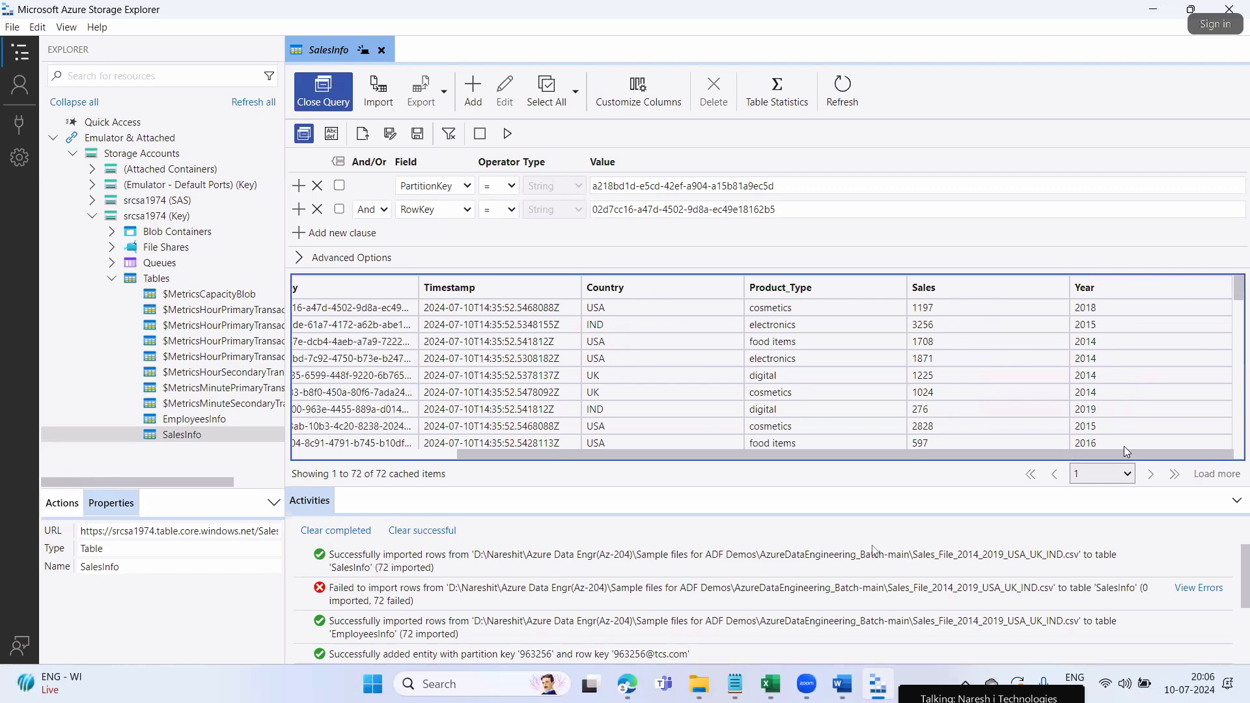
click(639, 307)
Try sorting by Product_Type, Sales and Country, finishing with Year ascending
click(817, 287)
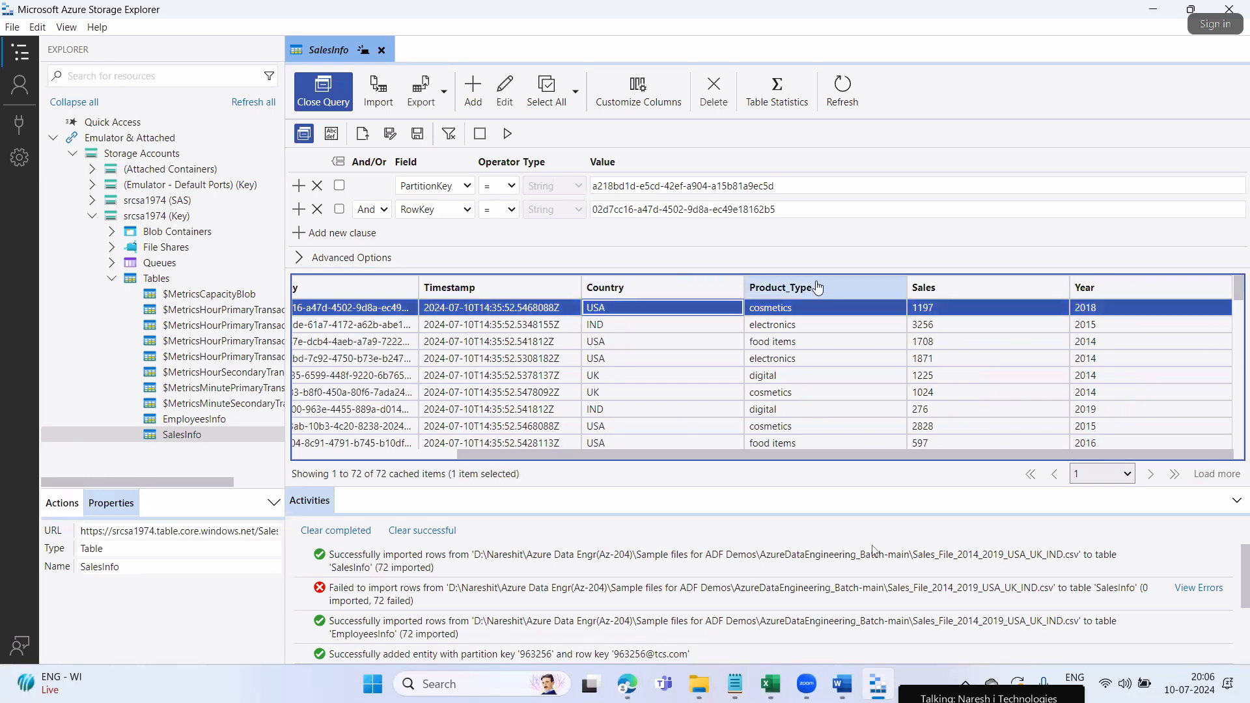
click(941, 293)
click(1105, 296)
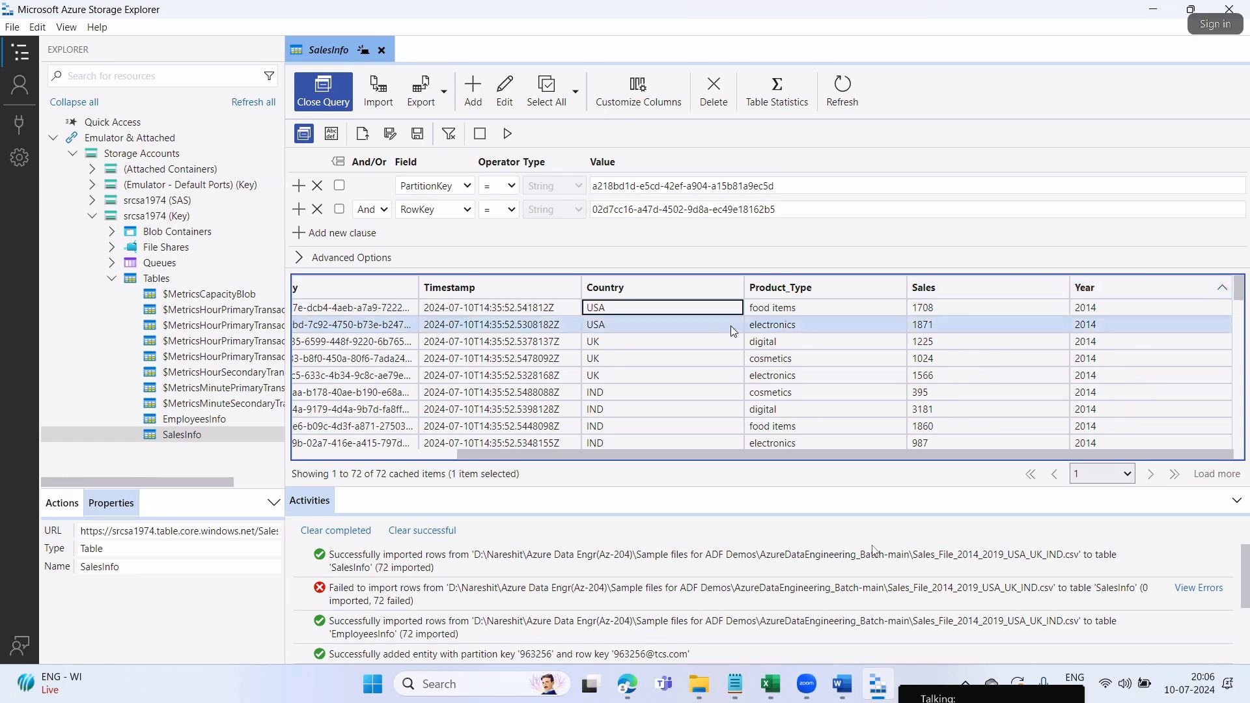
click(680, 290)
click(774, 294)
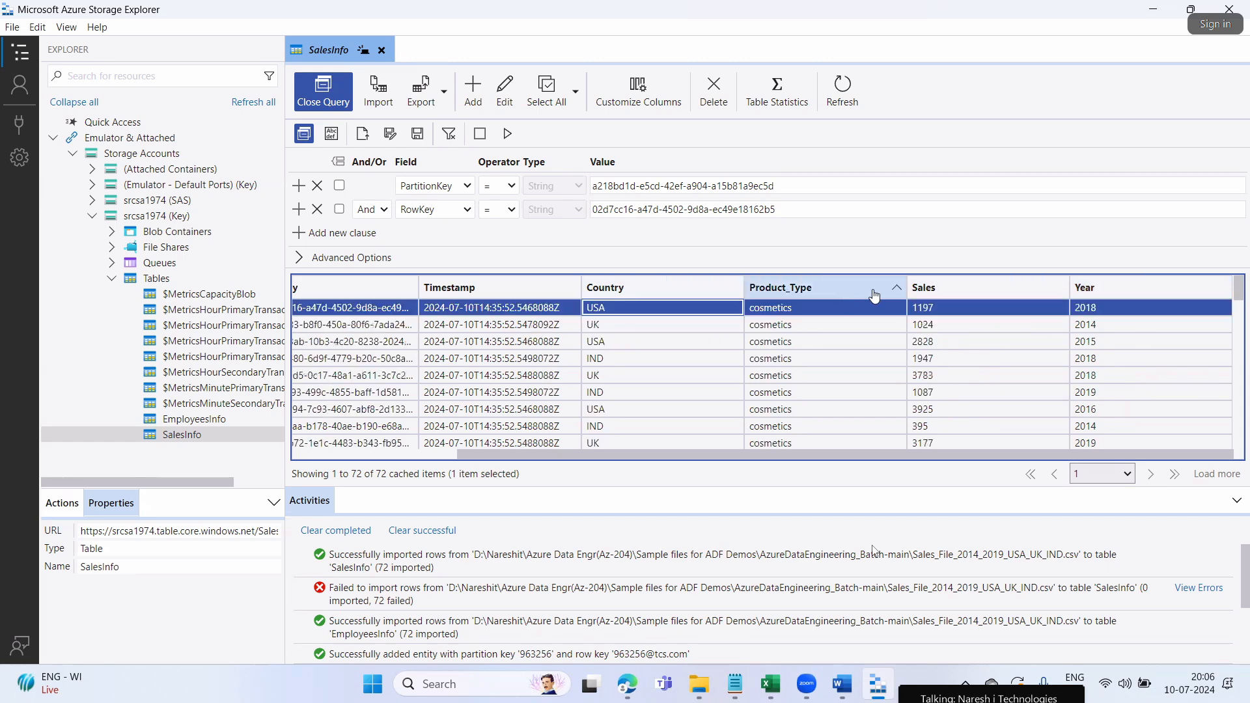
click(1087, 289)
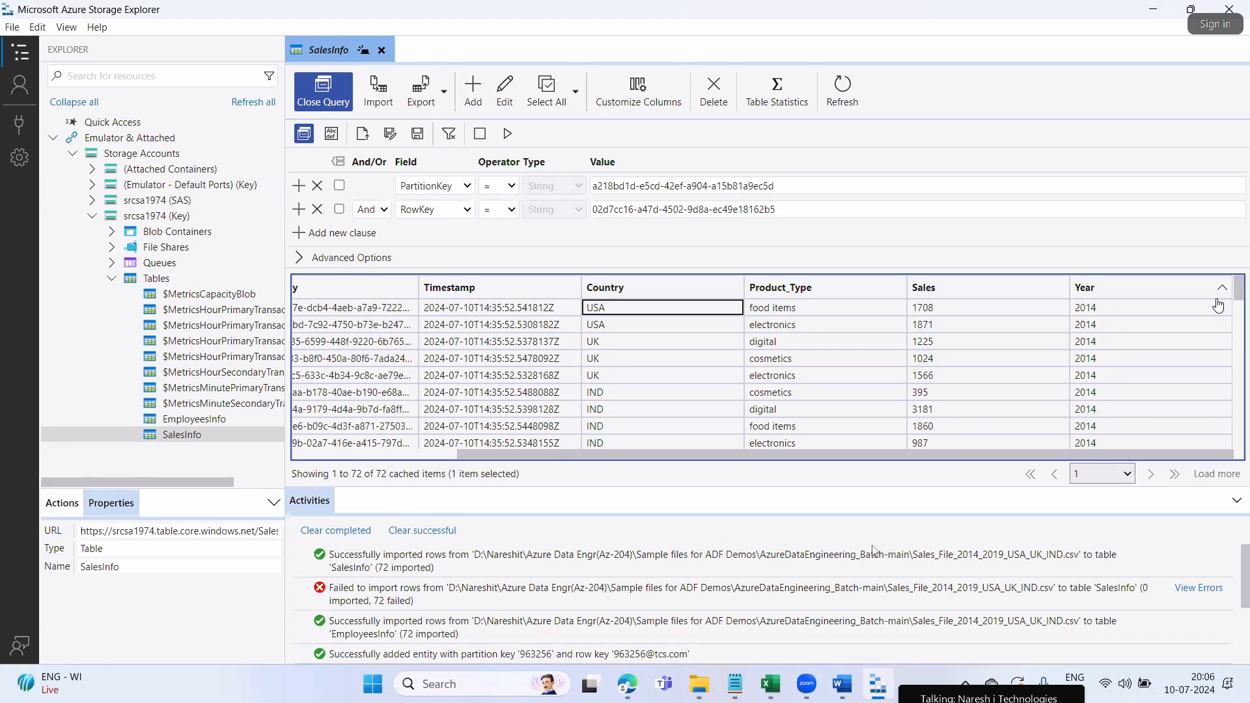
scroll(1074, 363, down, 10)
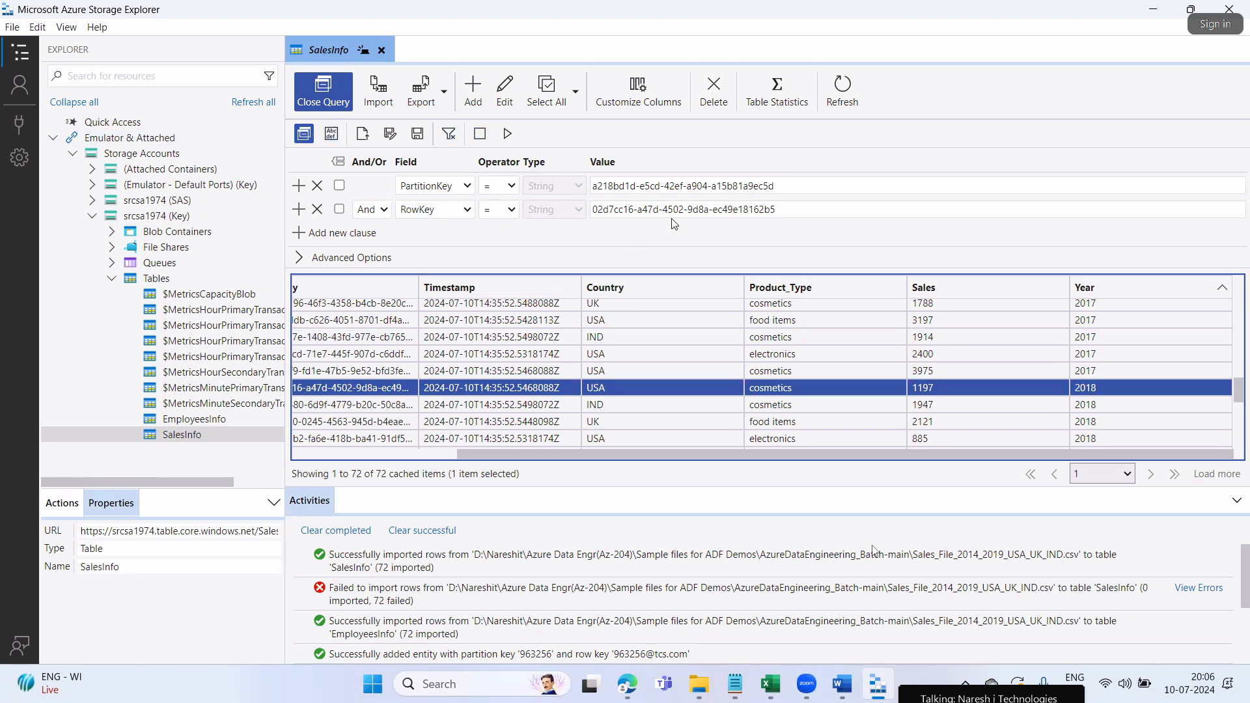
scroll(807, 411, down, 3)
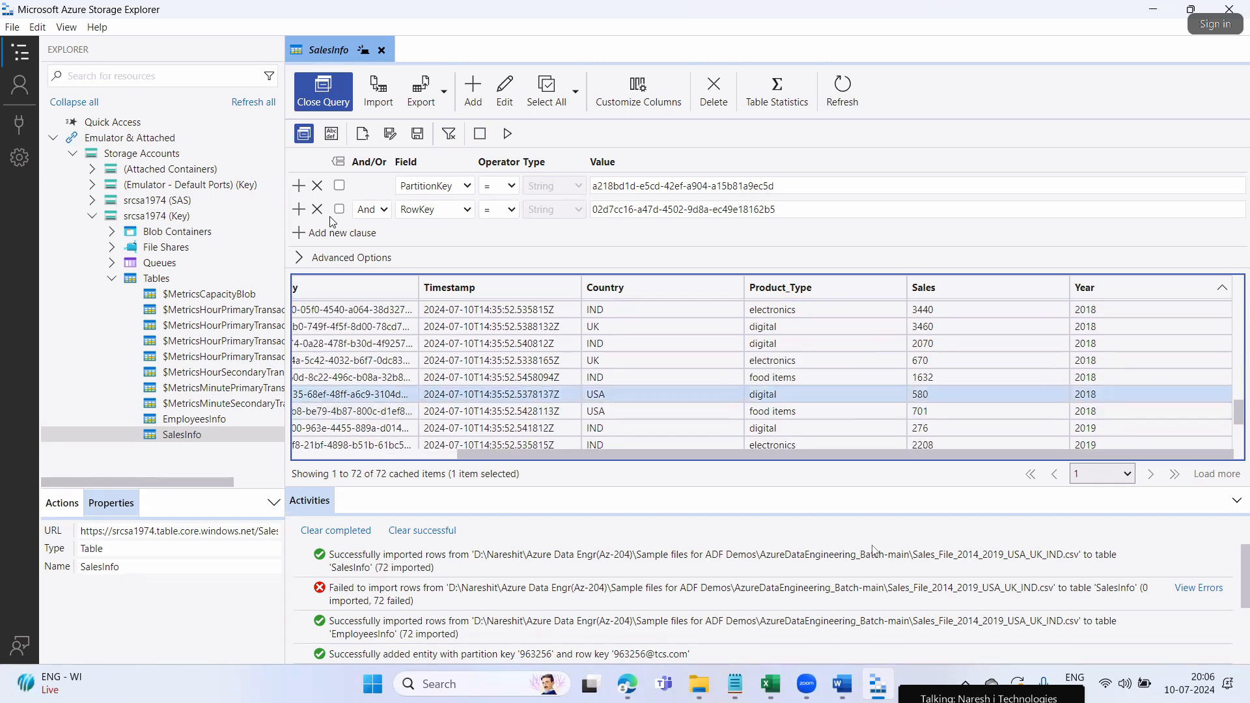
Export the queried SalesInfo entity to SalesInfo.csv on the Desktop, then show the desktop
click(428, 96)
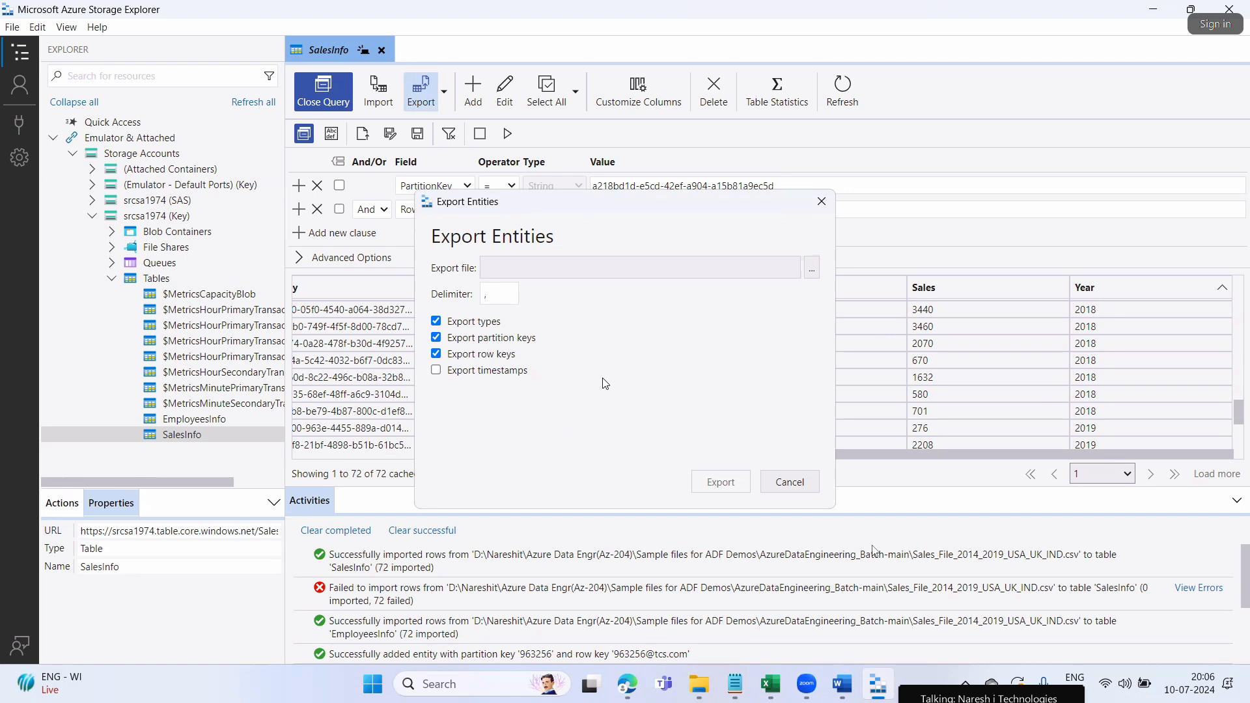
click(812, 268)
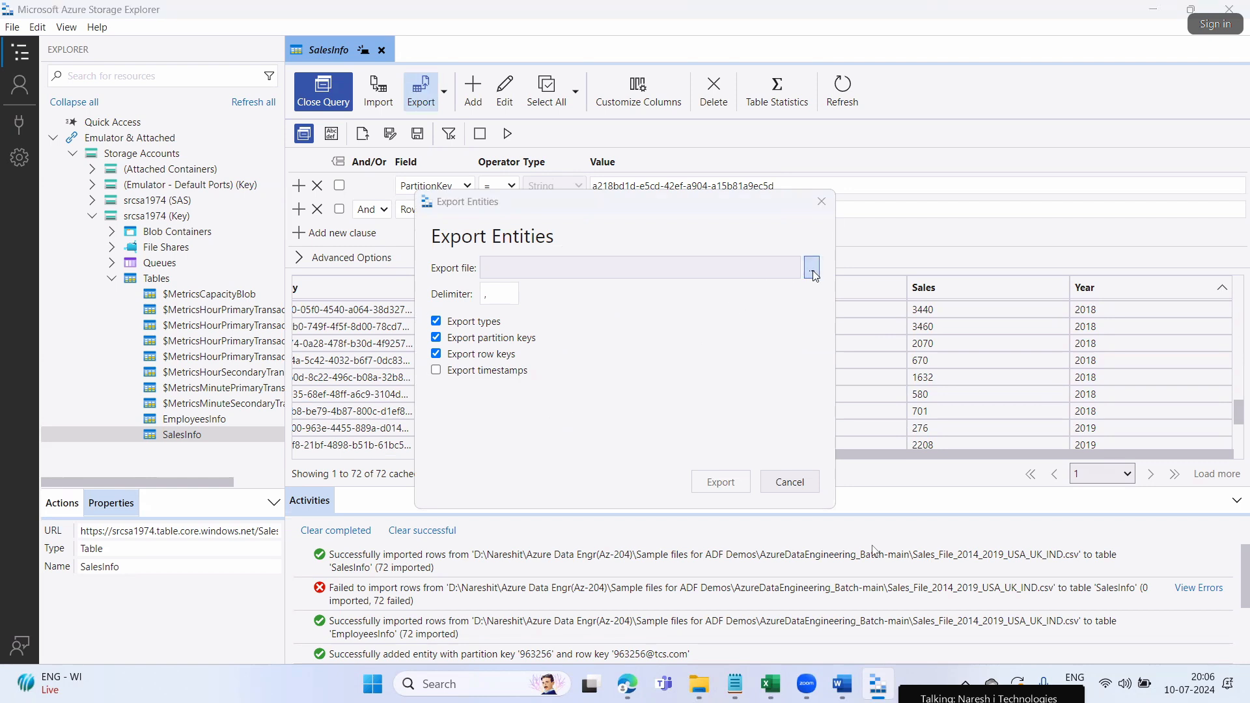
click(500, 381)
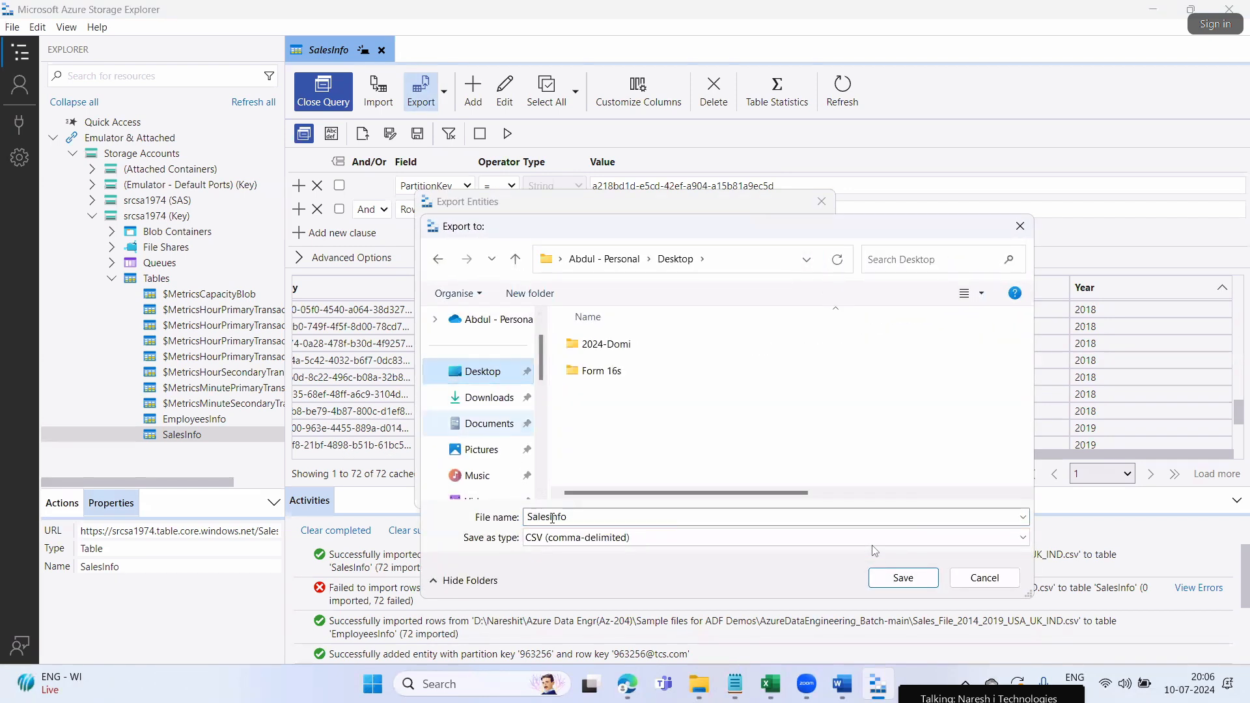
double_click(560, 516)
key(Right)
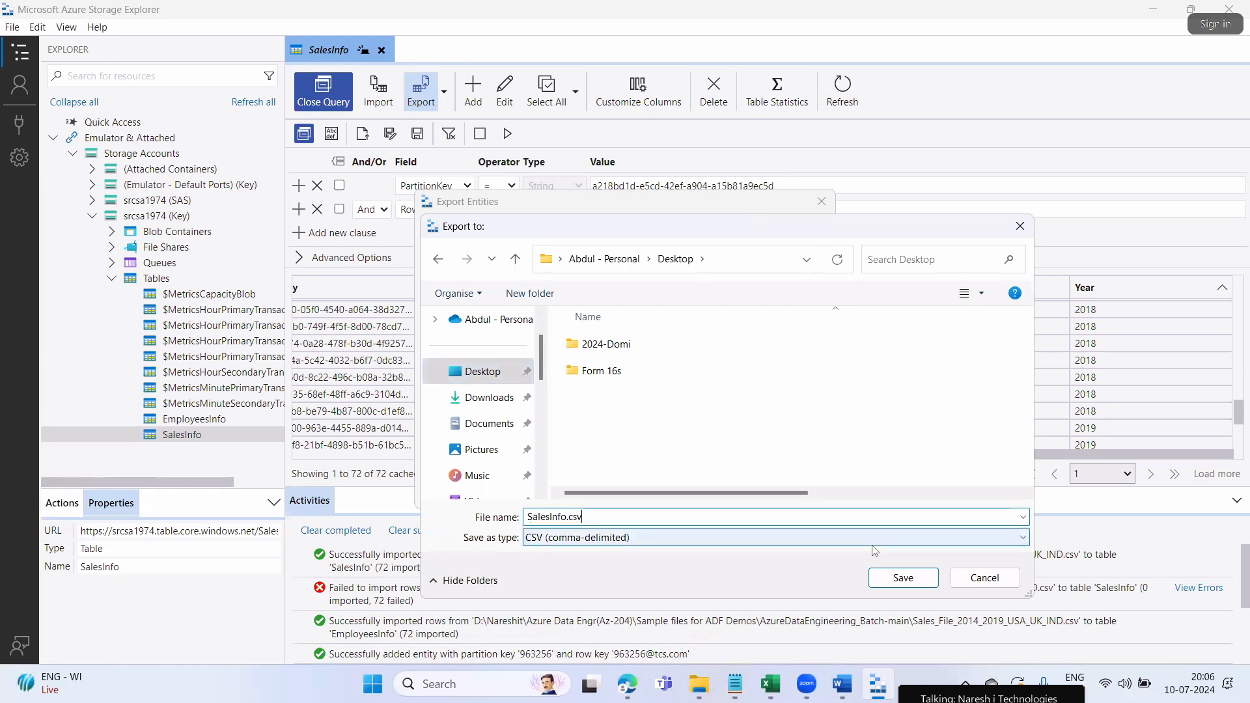
key(Return)
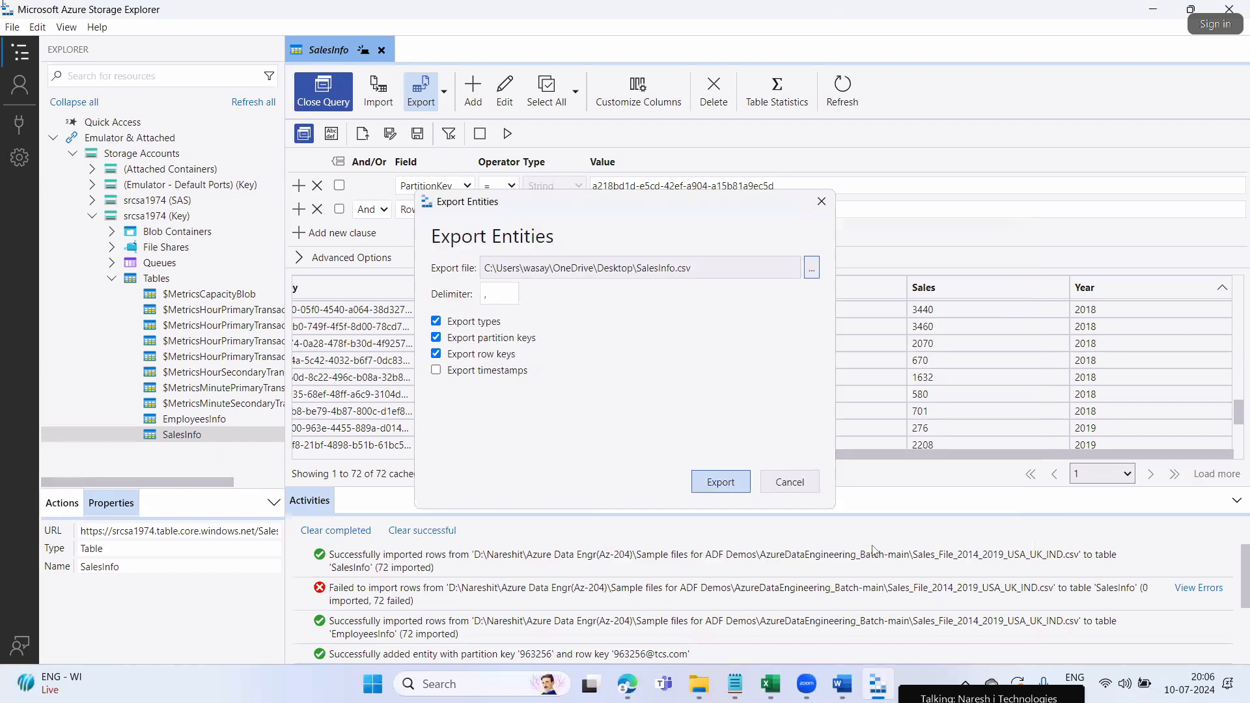
click(717, 481)
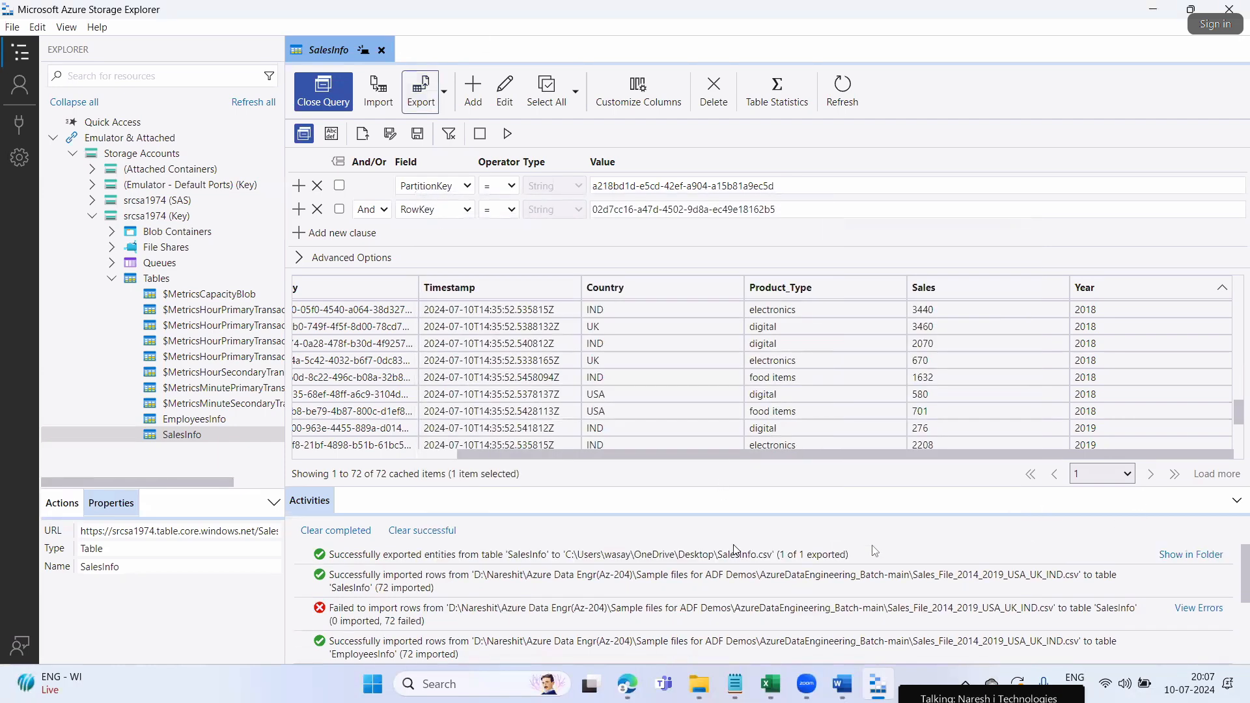
key(super+d)
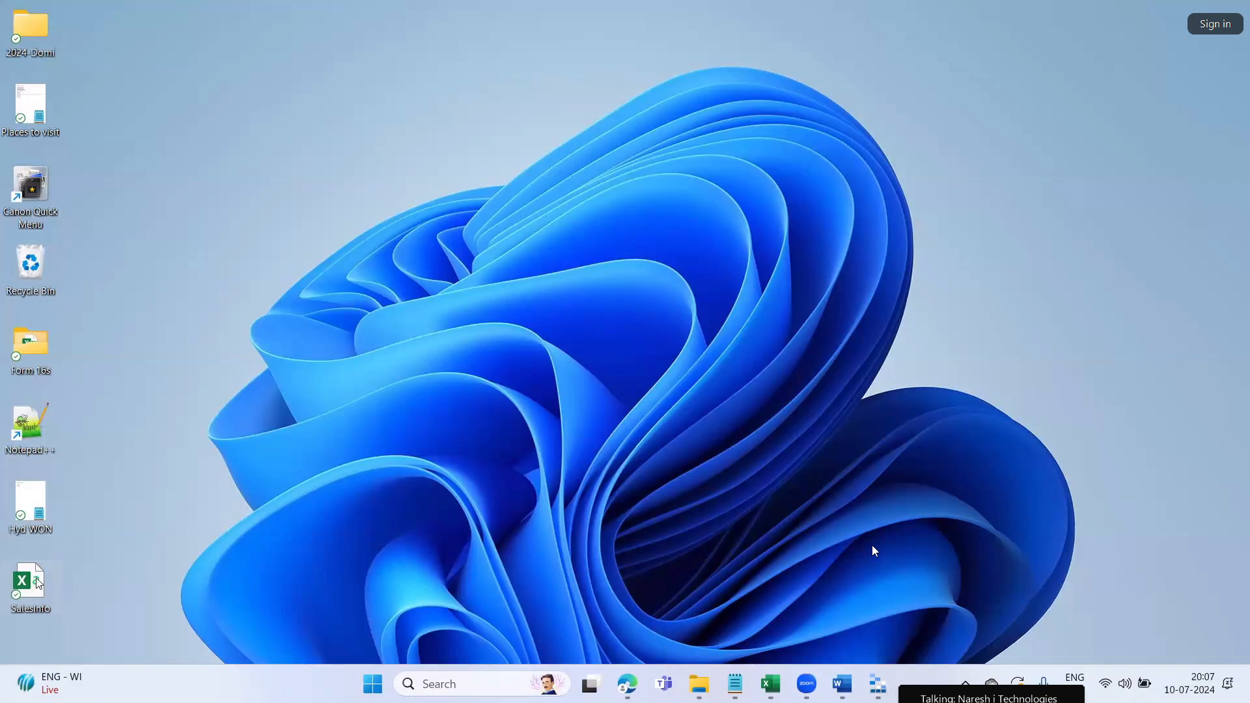
Open SalesInfo.csv in Excel, autofit all columns, and switch back to Storage Explorer
double_click(33, 583)
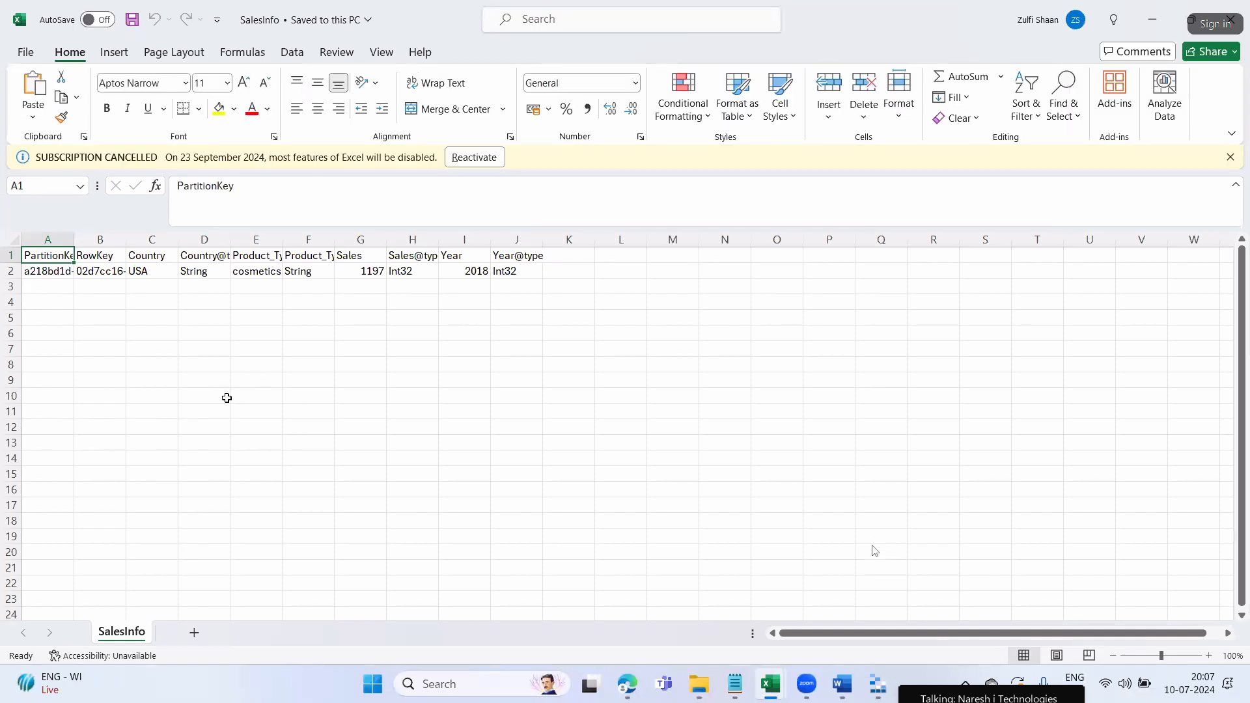
click(226, 398)
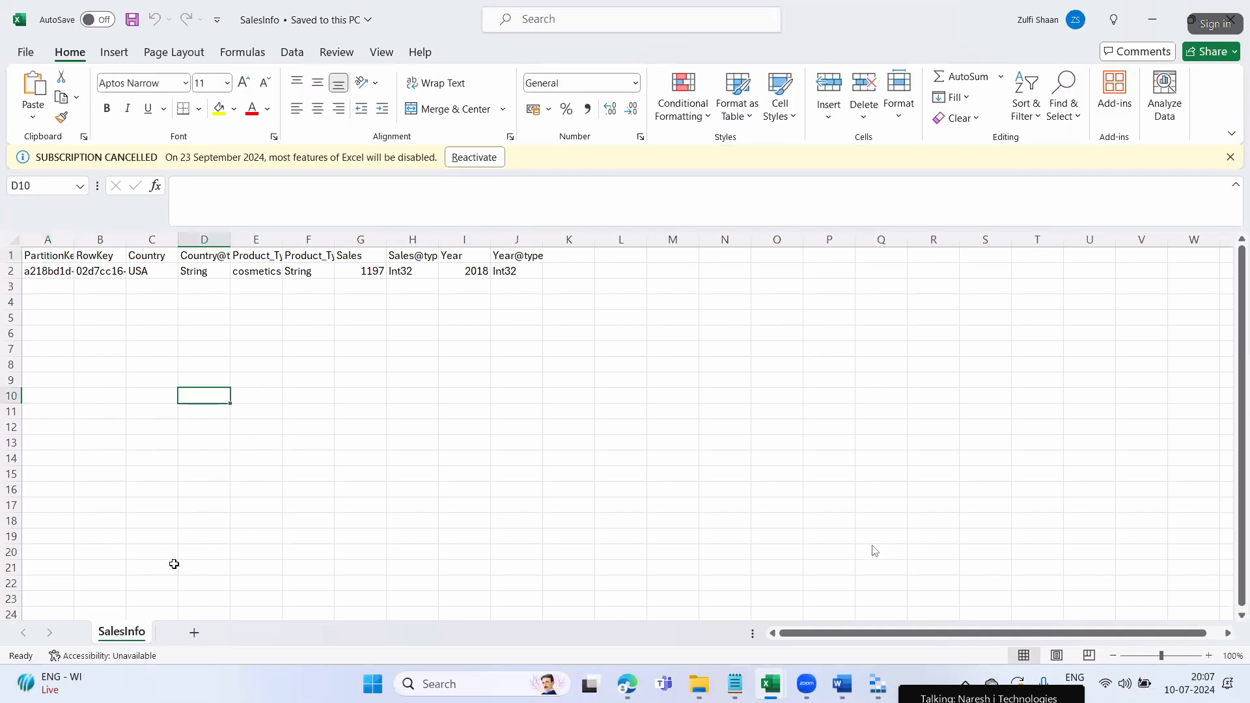
click(172, 566)
click(11, 240)
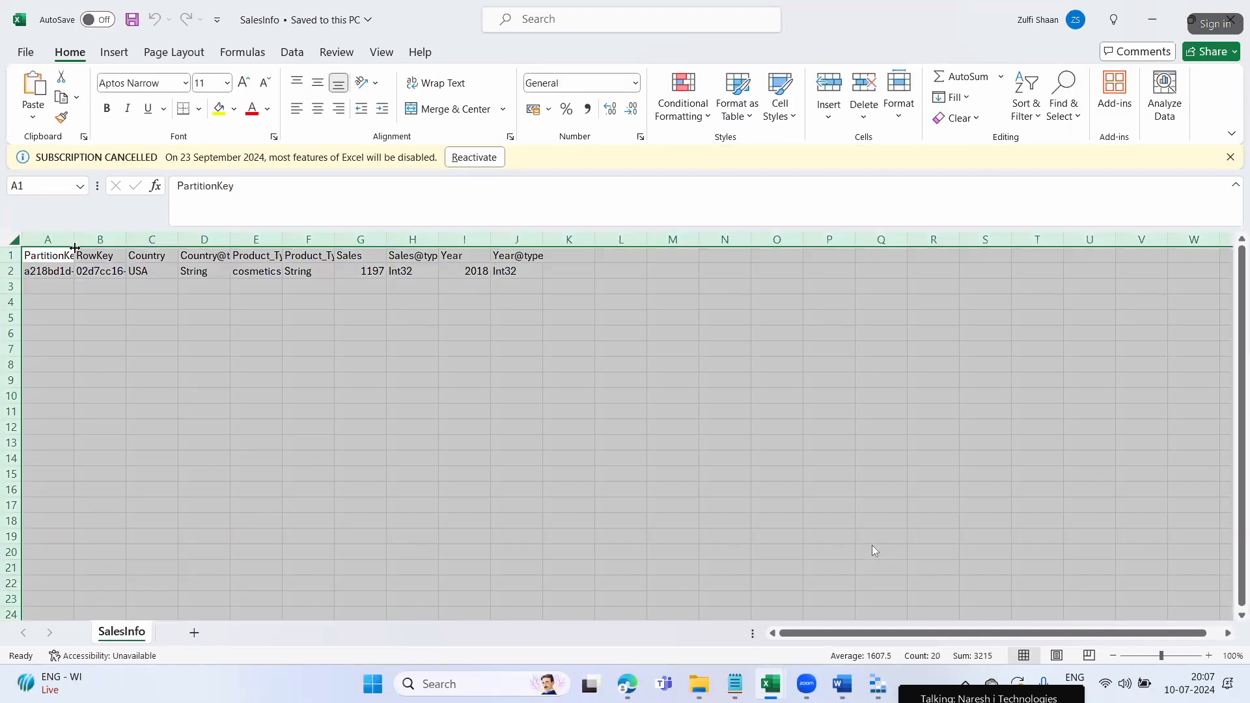
double_click(73, 239)
click(271, 424)
click(399, 471)
click(646, 379)
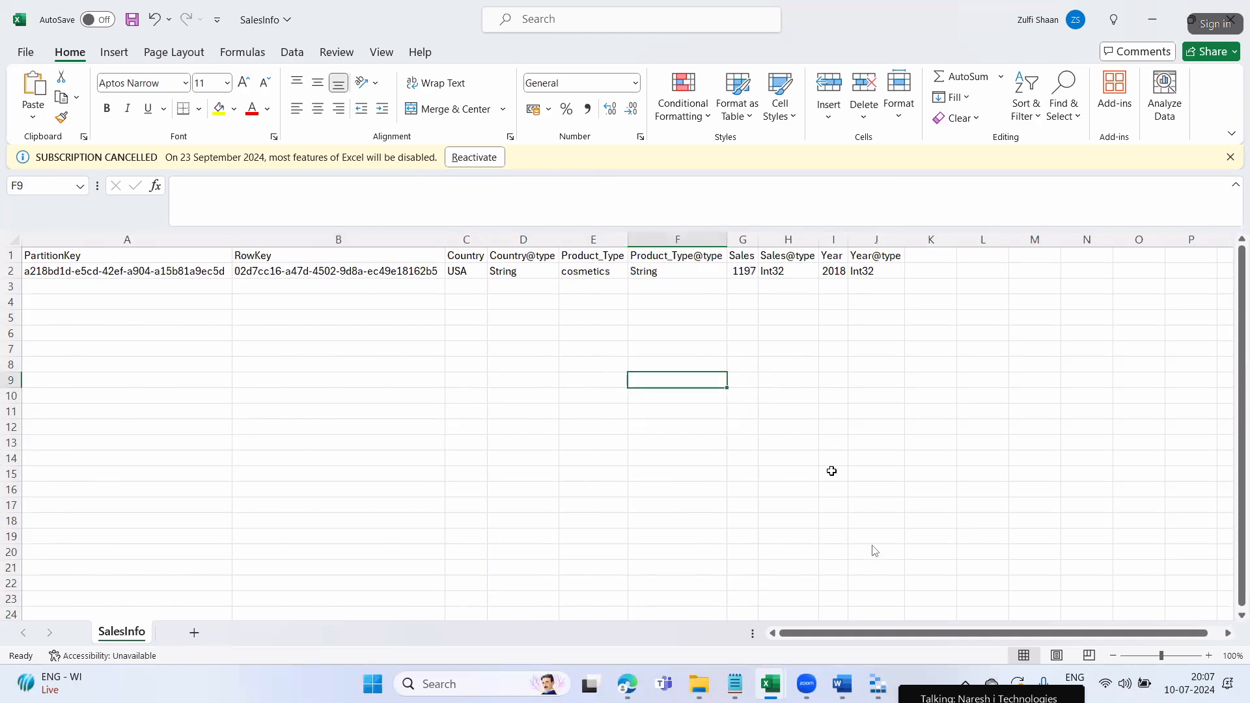
click(878, 684)
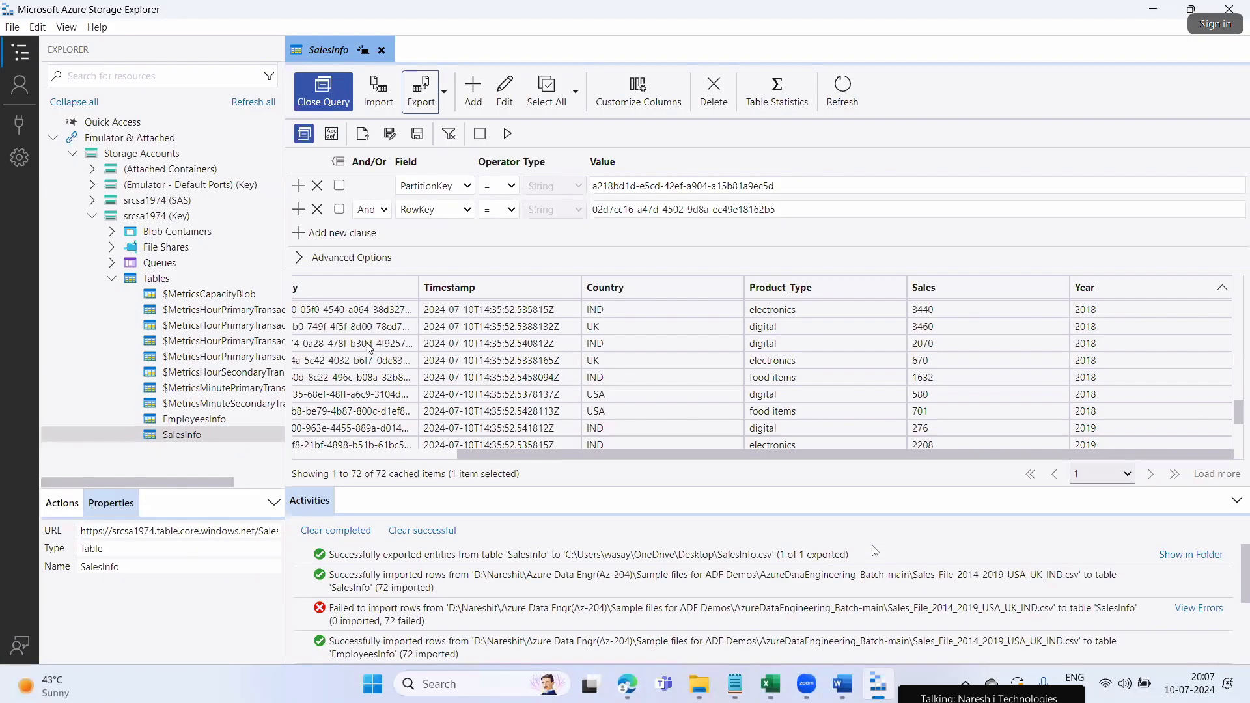
drag(479, 455, 246, 478)
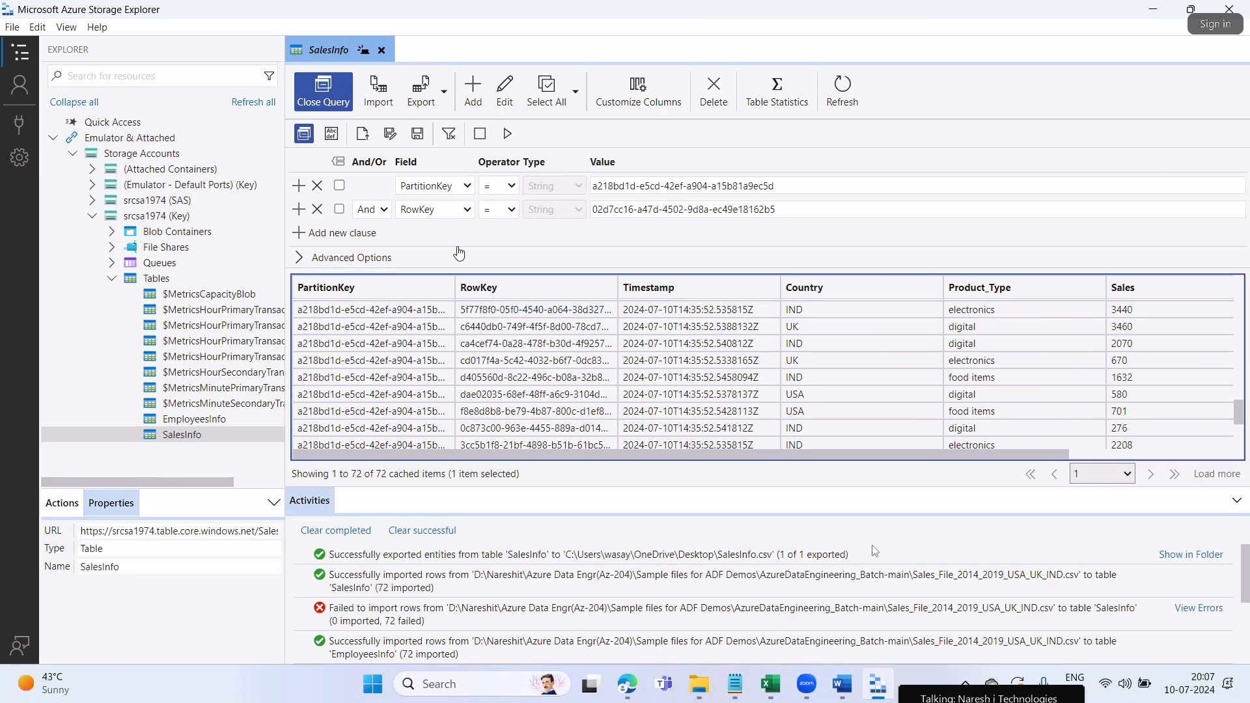
Refresh the SalesInfo query and clear its PartitionKey and RowKey filter values
click(304, 135)
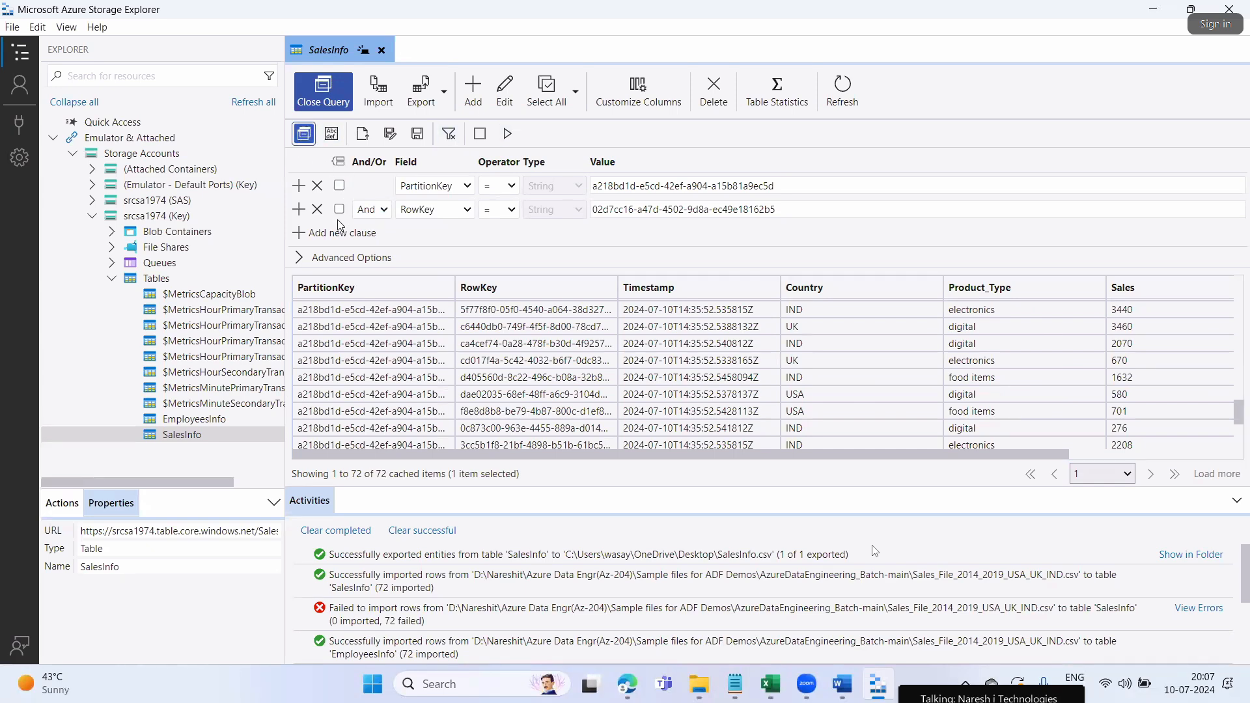
click(839, 95)
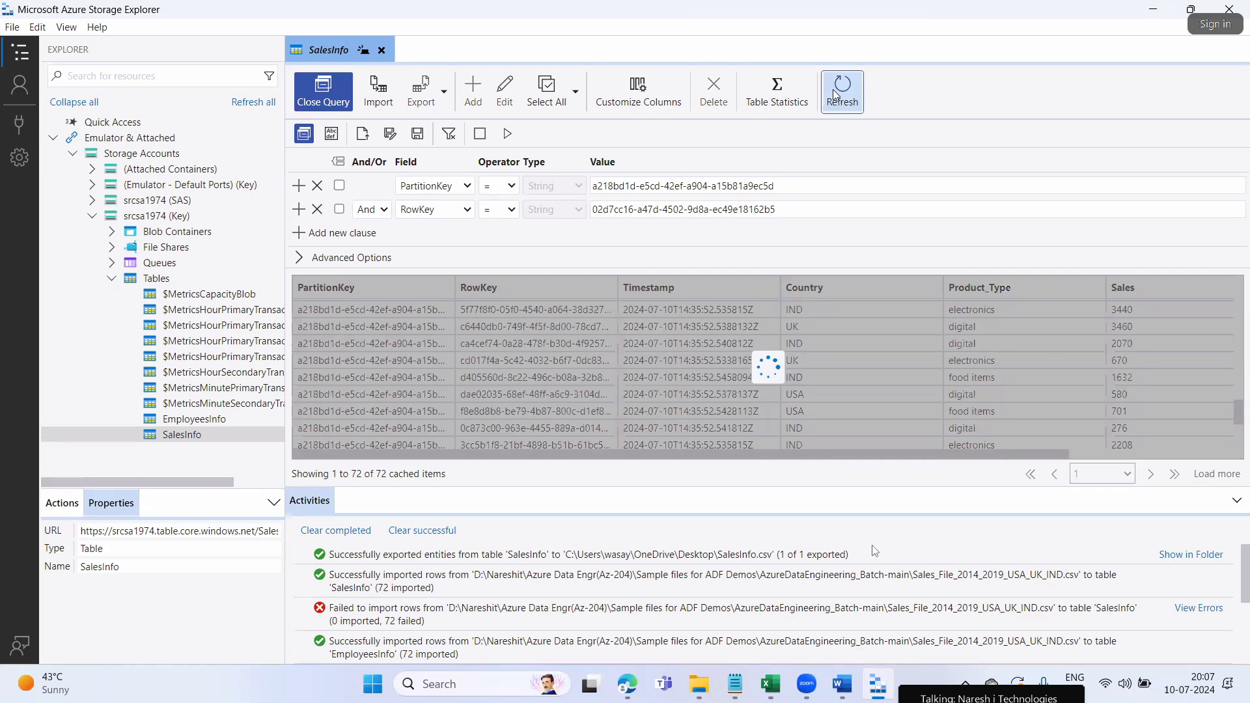
drag(777, 187, 593, 187)
key(BackSpace)
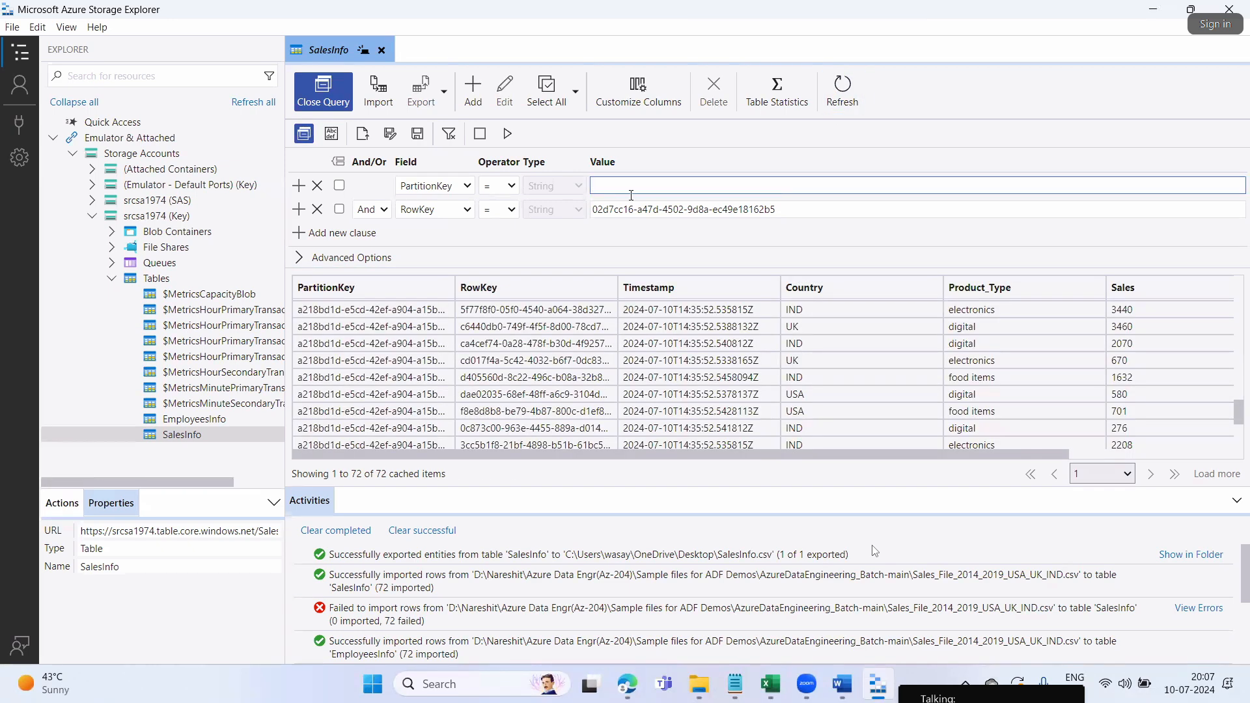
drag(775, 206, 584, 216)
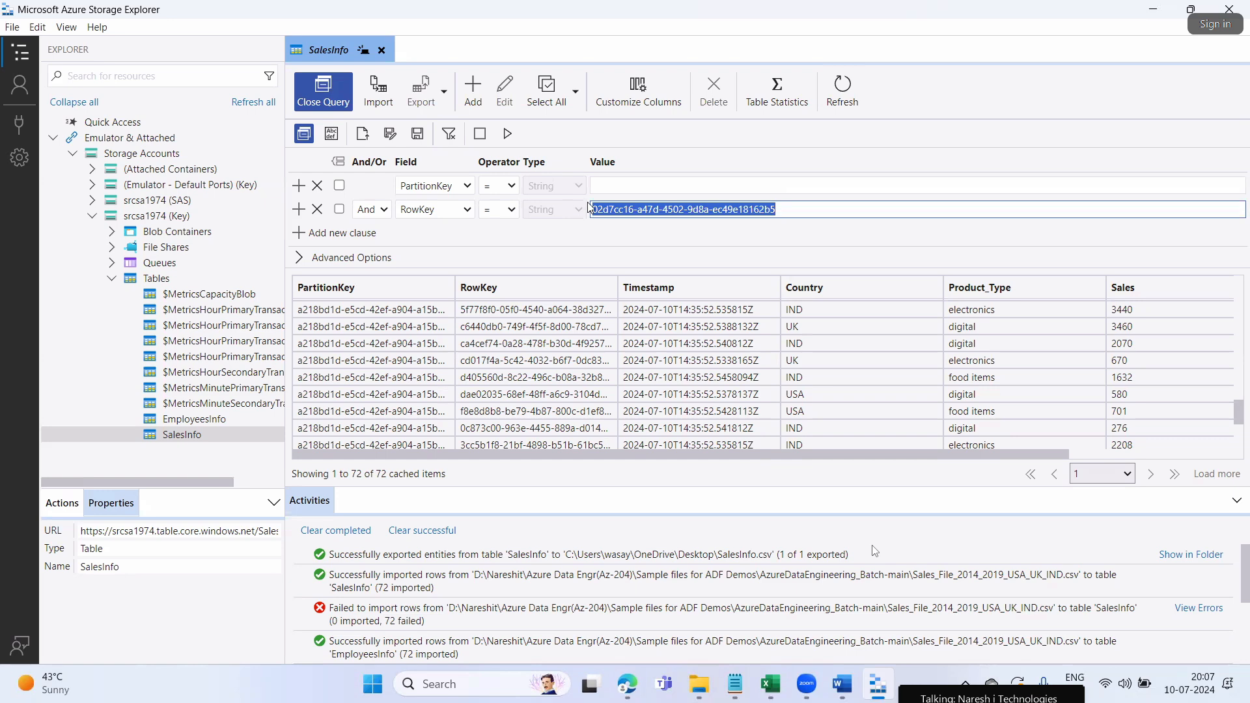
key(BackSpace)
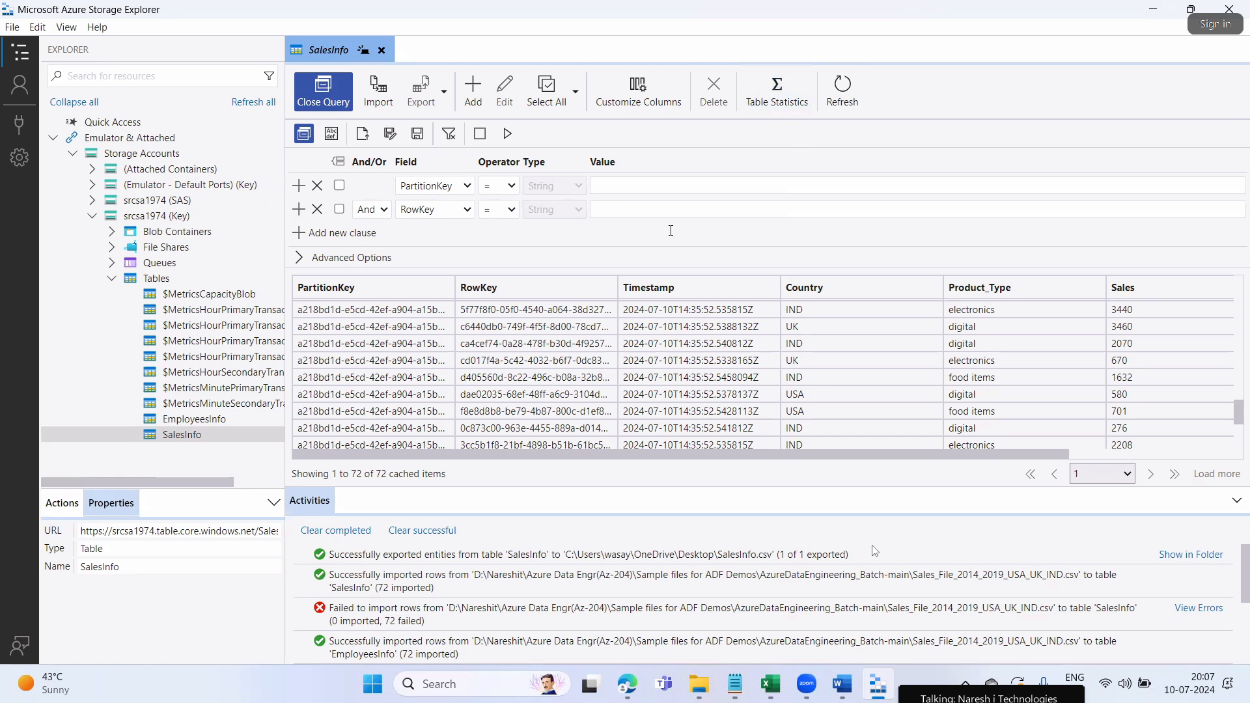
Sort the SalesInfo entities by PartitionKey ascending
scroll(505, 409, down, 3)
click(879, 451)
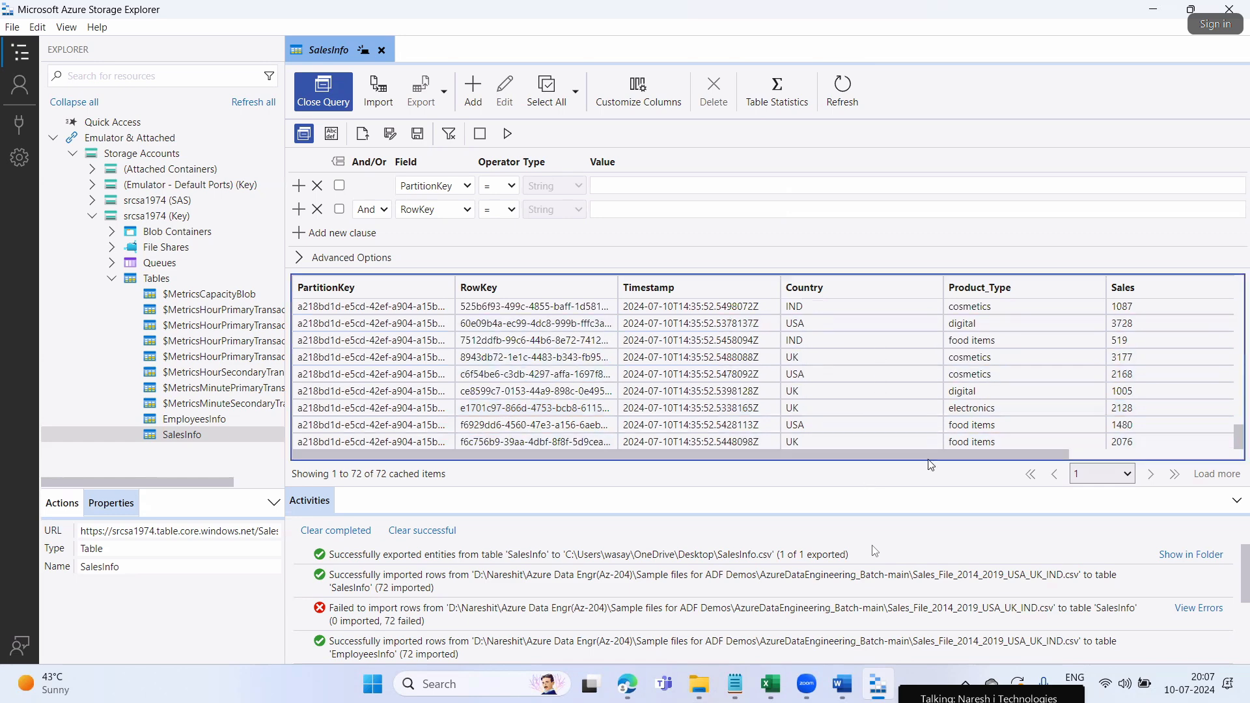
drag(929, 458, 641, 477)
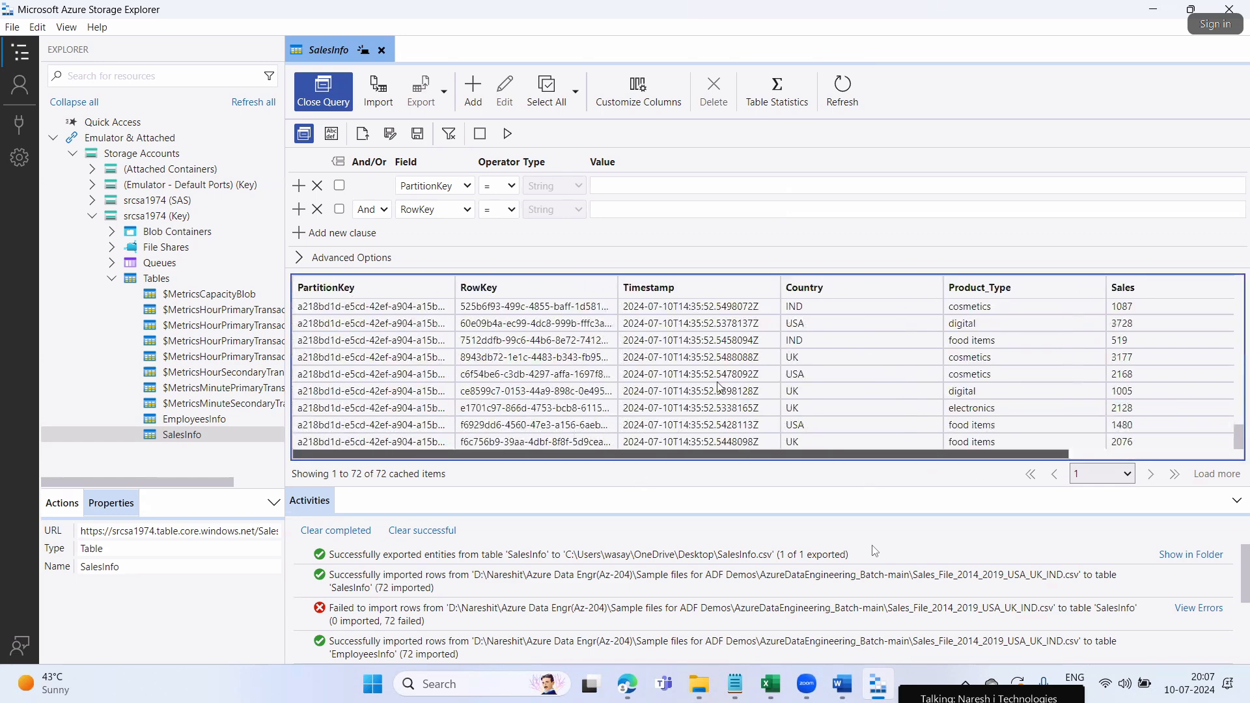
scroll(417, 365, up, 5)
scroll(417, 364, up, 5)
click(319, 293)
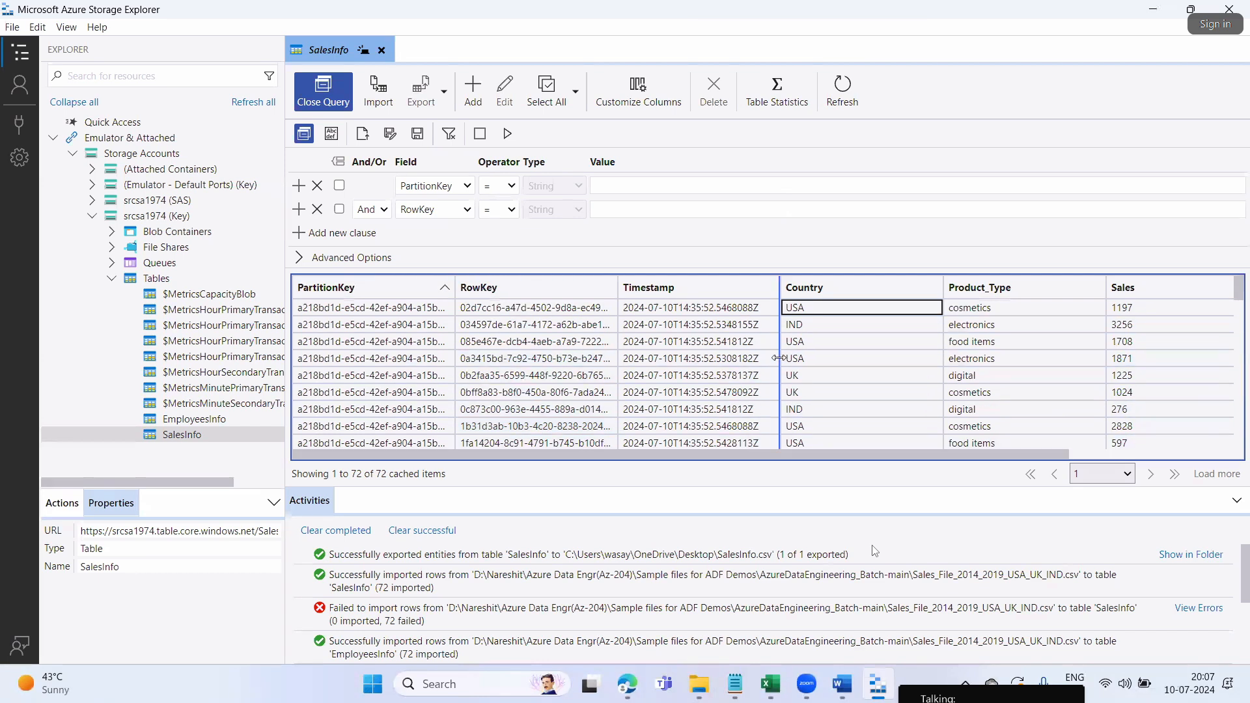
Refresh the table, toggle Advanced Options off again, and select all 72 entities
click(1127, 474)
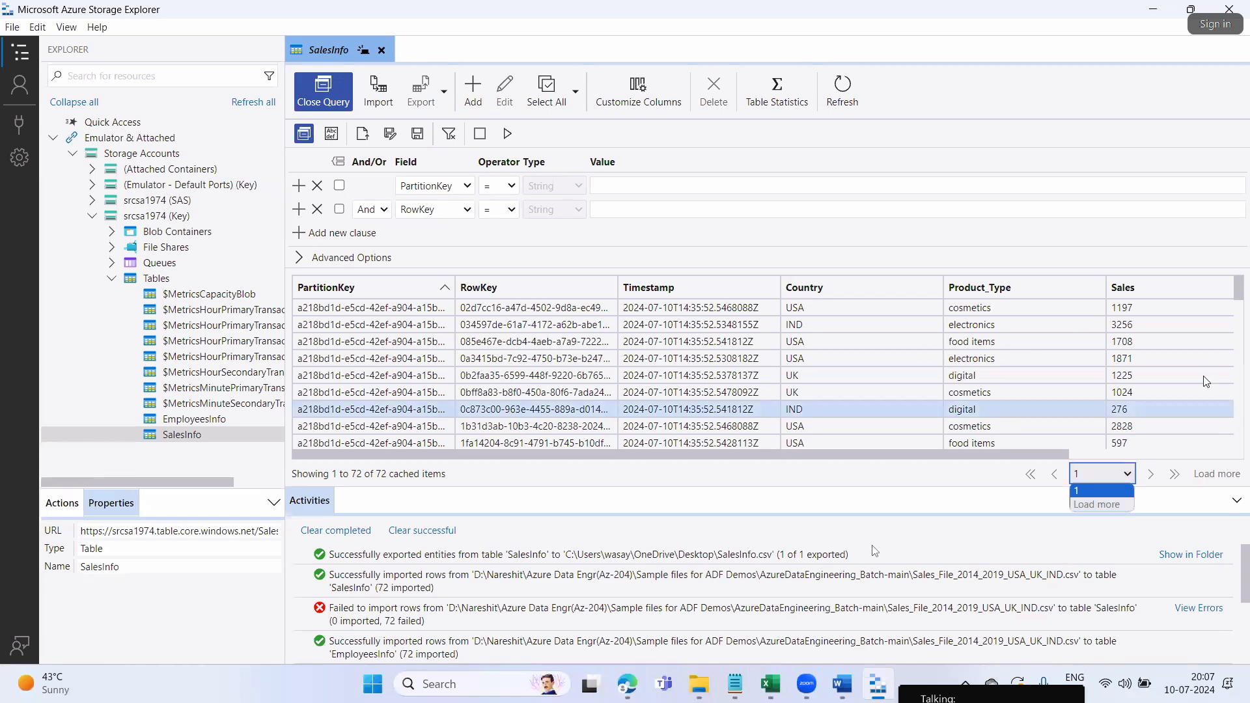
drag(1236, 289, 1235, 291)
scroll(1238, 294, down, 10)
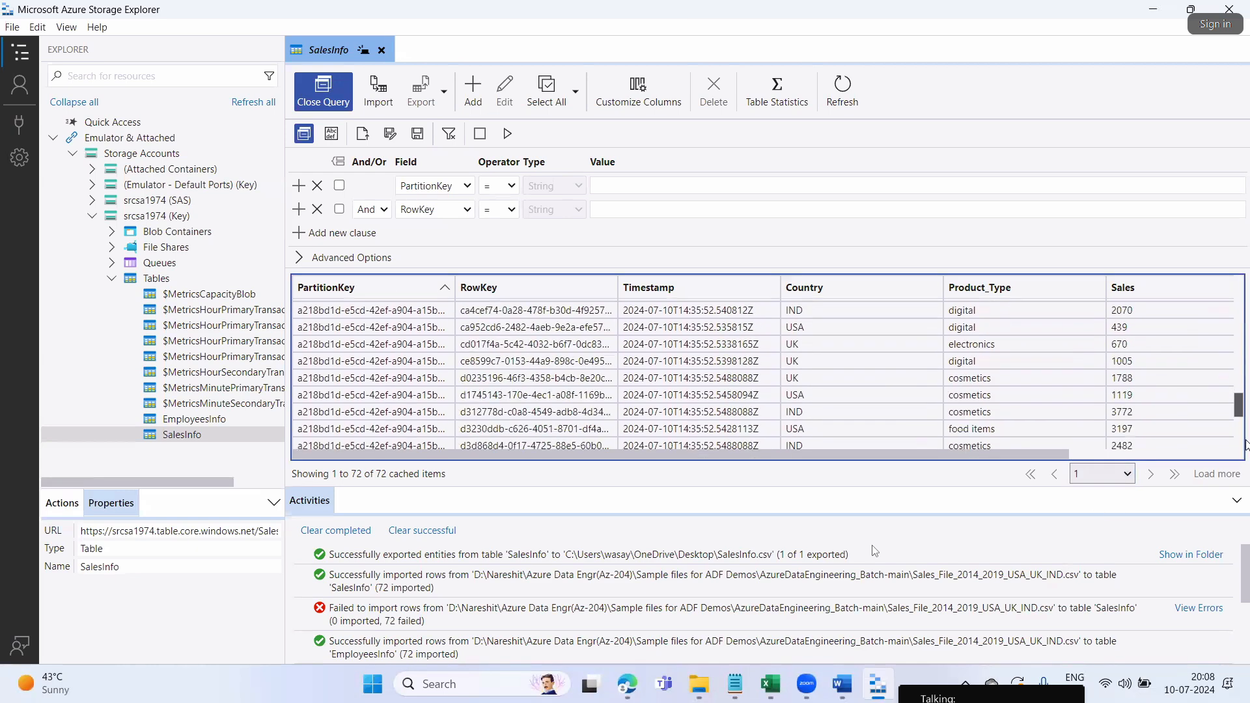
scroll(1235, 323, up, 10)
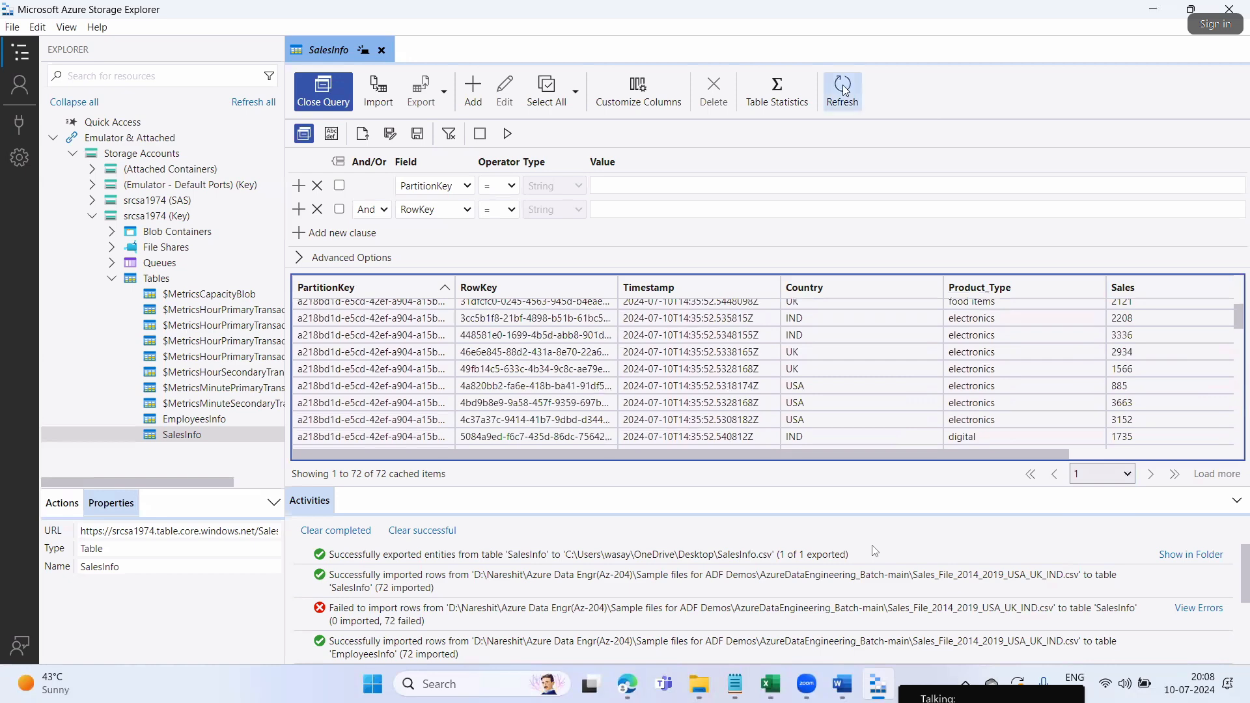
click(843, 90)
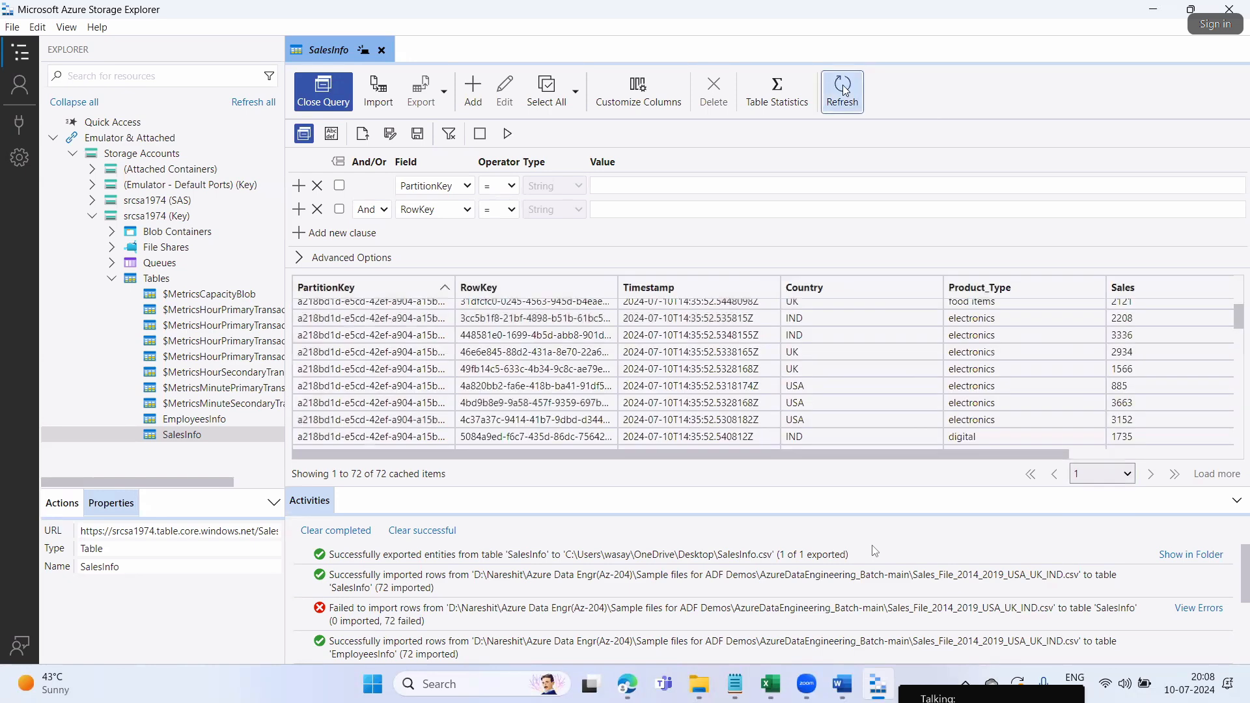
click(292, 261)
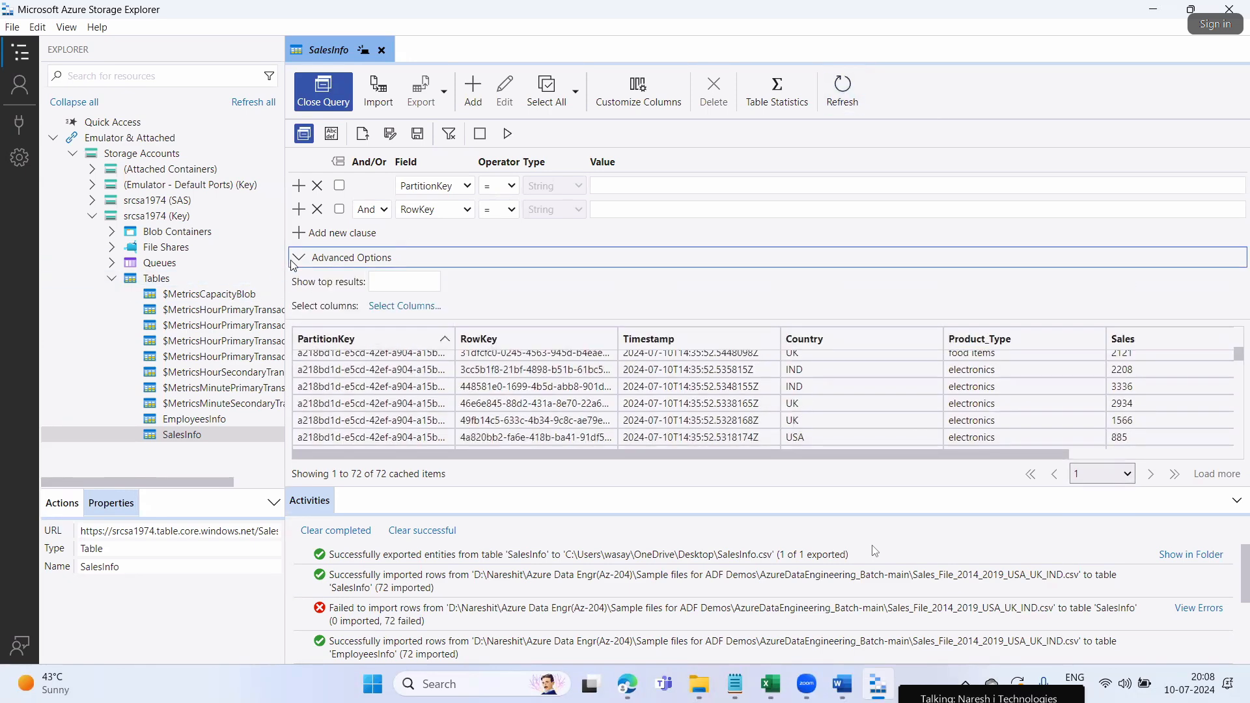
click(298, 261)
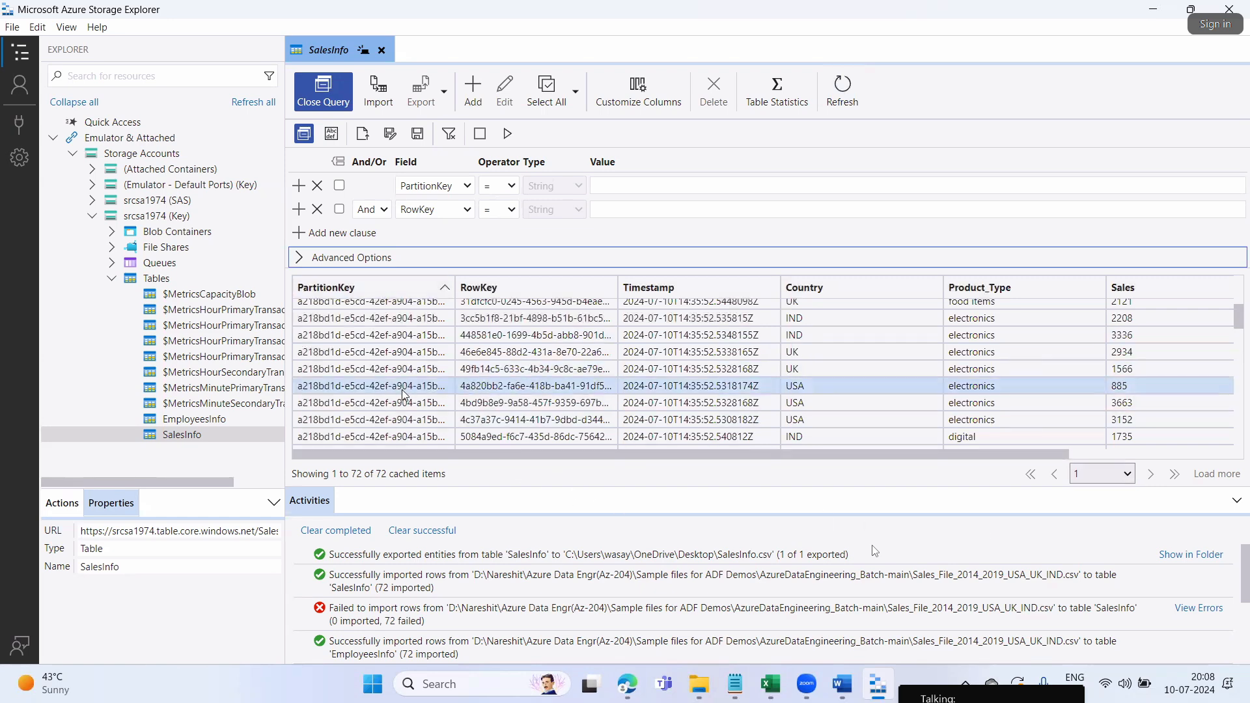
click(846, 324)
scroll(850, 330, up, 5)
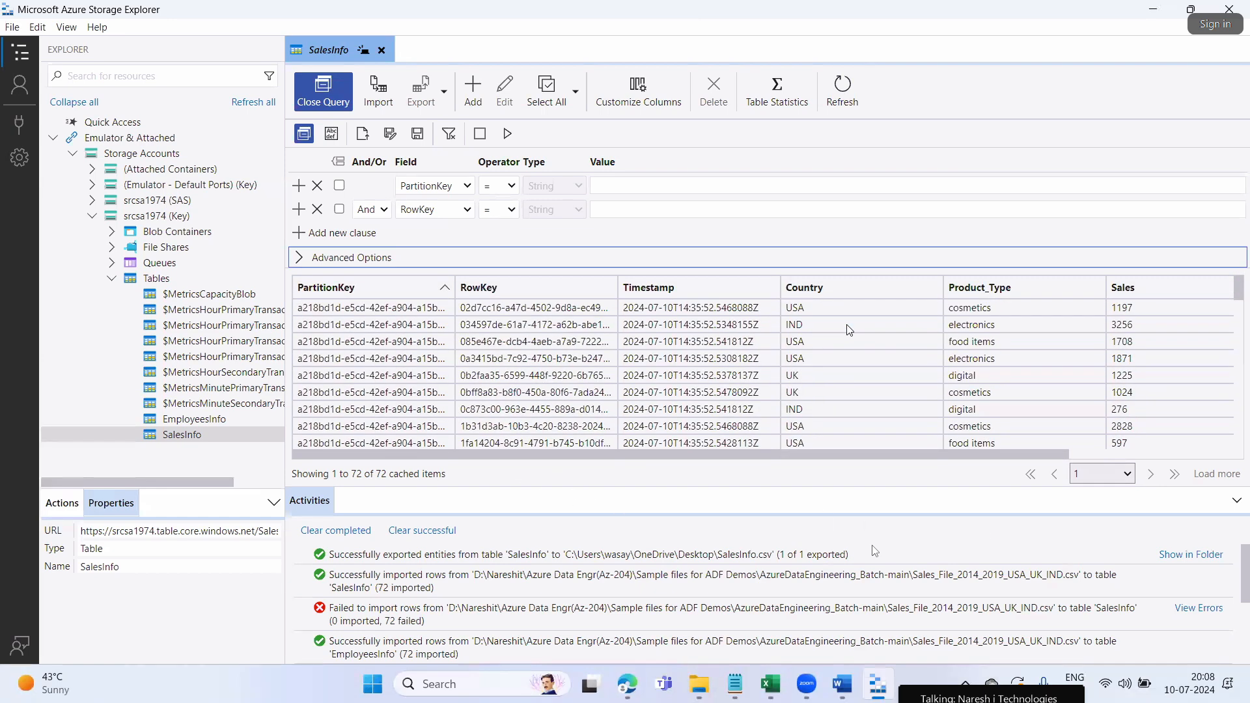
click(544, 93)
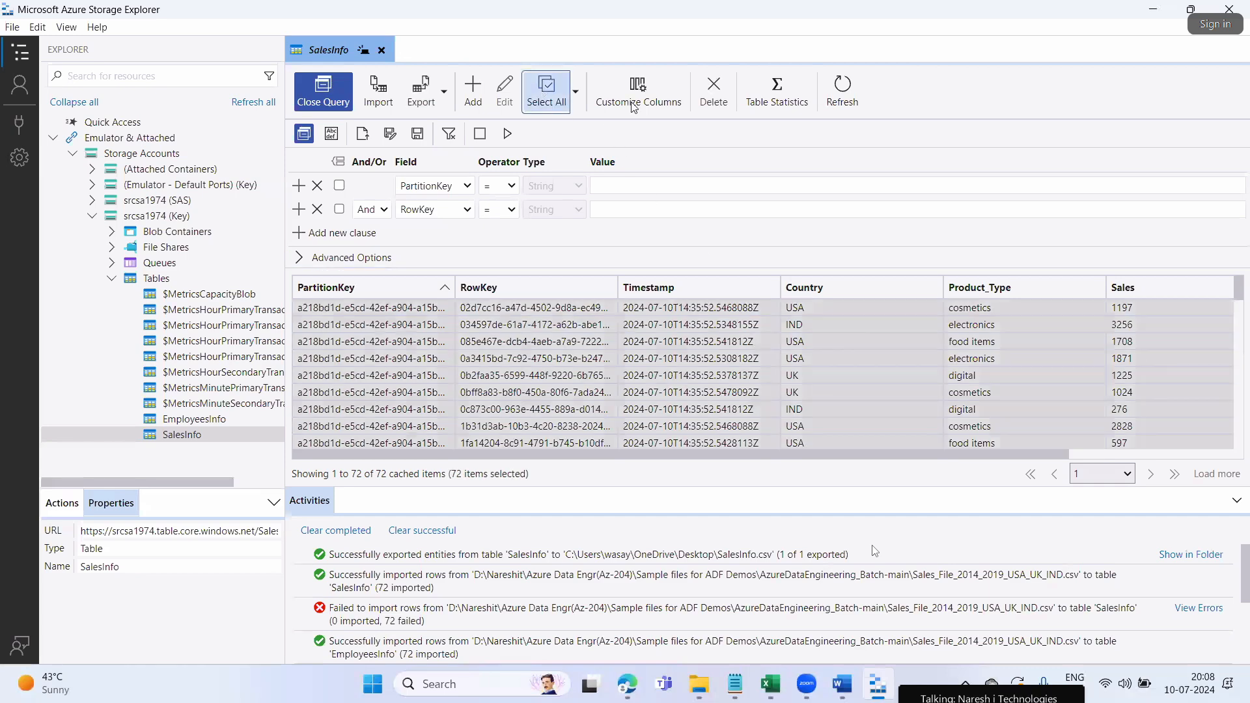
Begin exporting all entities and try deleting the old SalesInfo file, hitting a file-in-use warning
click(420, 96)
click(812, 271)
click(617, 398)
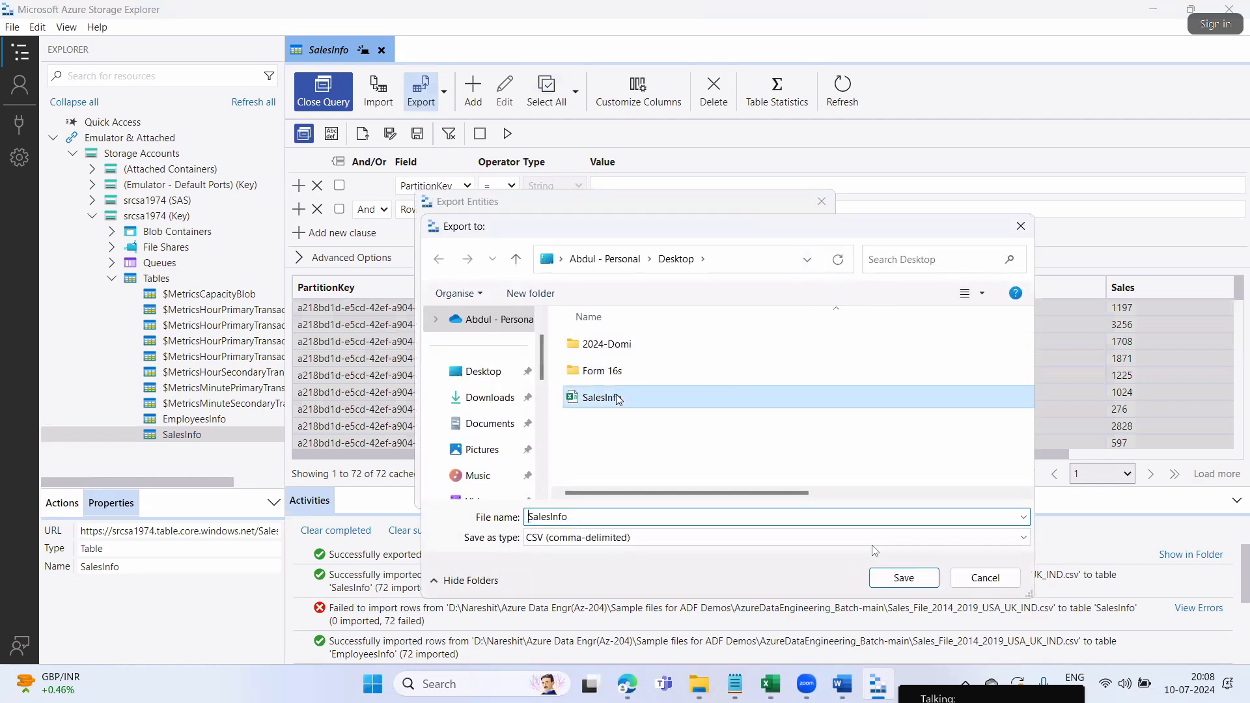
right_click(616, 396)
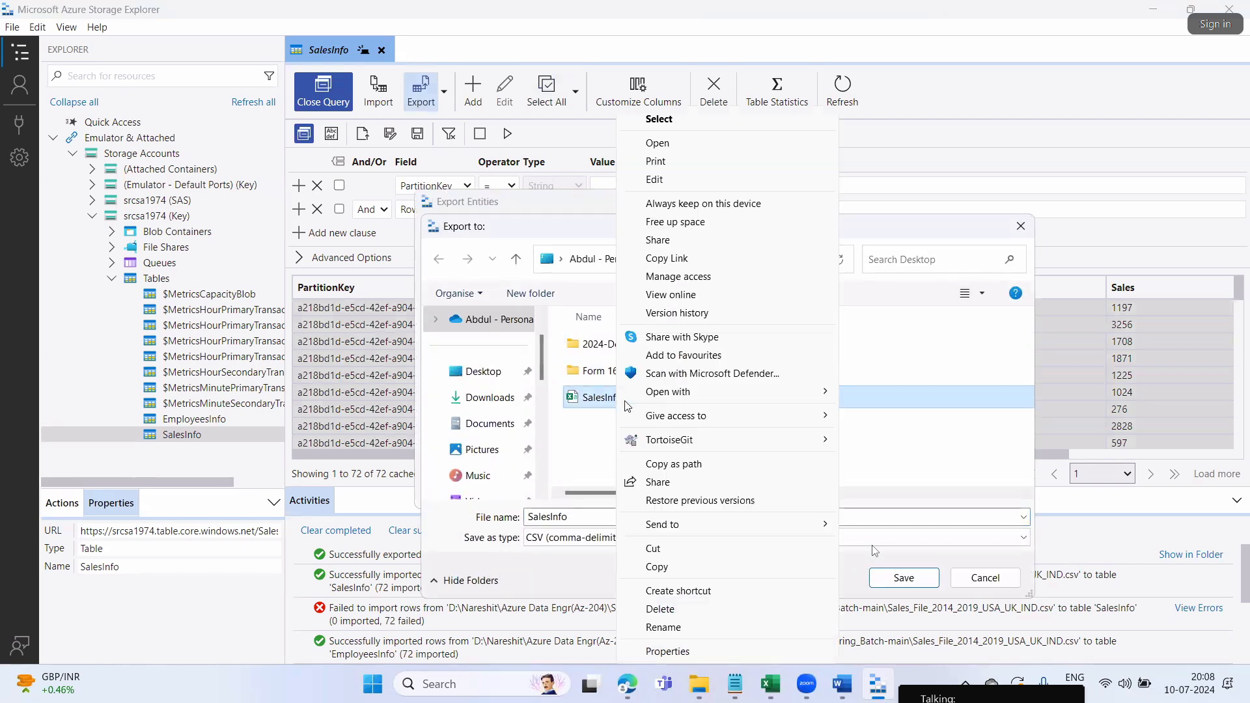
click(657, 608)
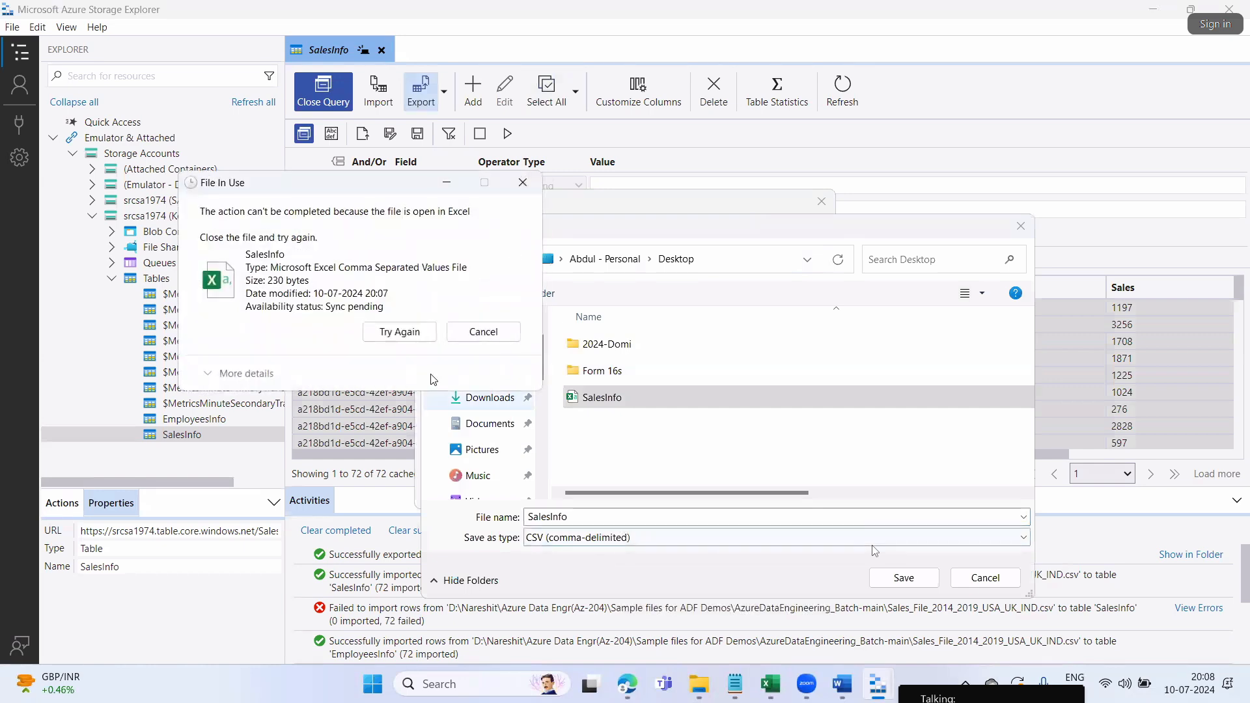
click(506, 338)
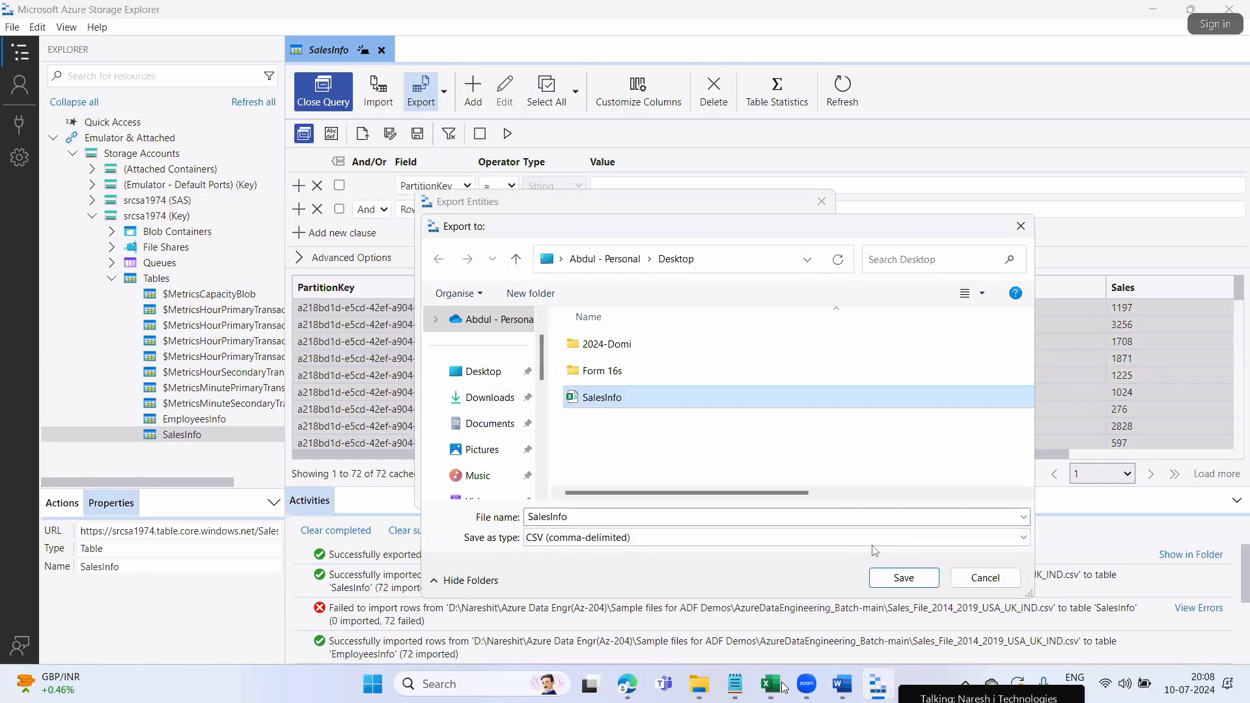
Close SalesInfo.csv in Excel without saving, then close the Sales_File workbook
mouse_move(770, 683)
click(898, 598)
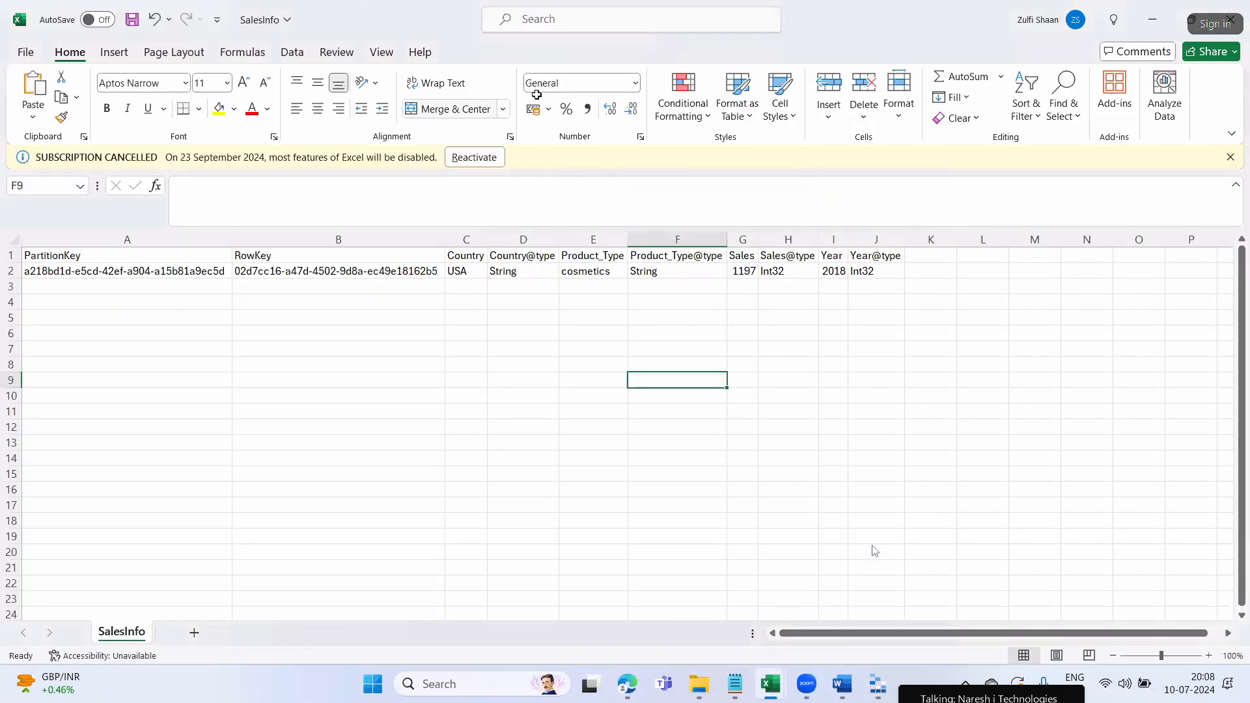
click(1238, 19)
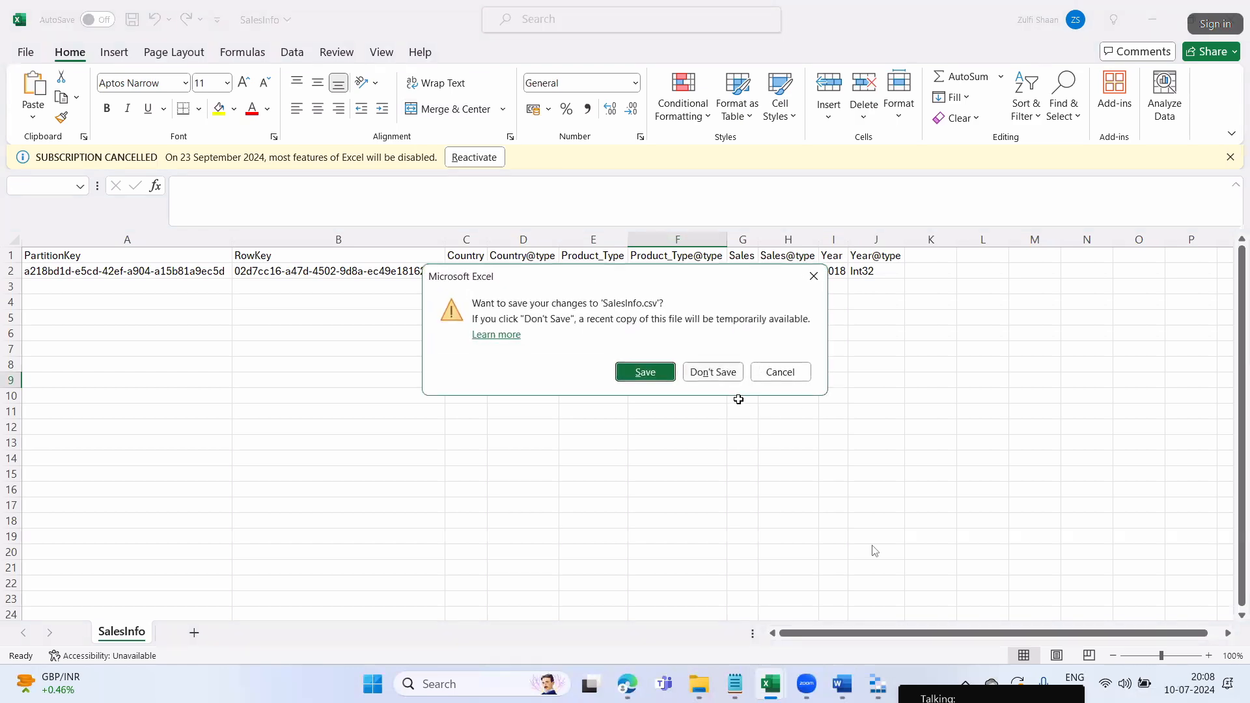
click(712, 372)
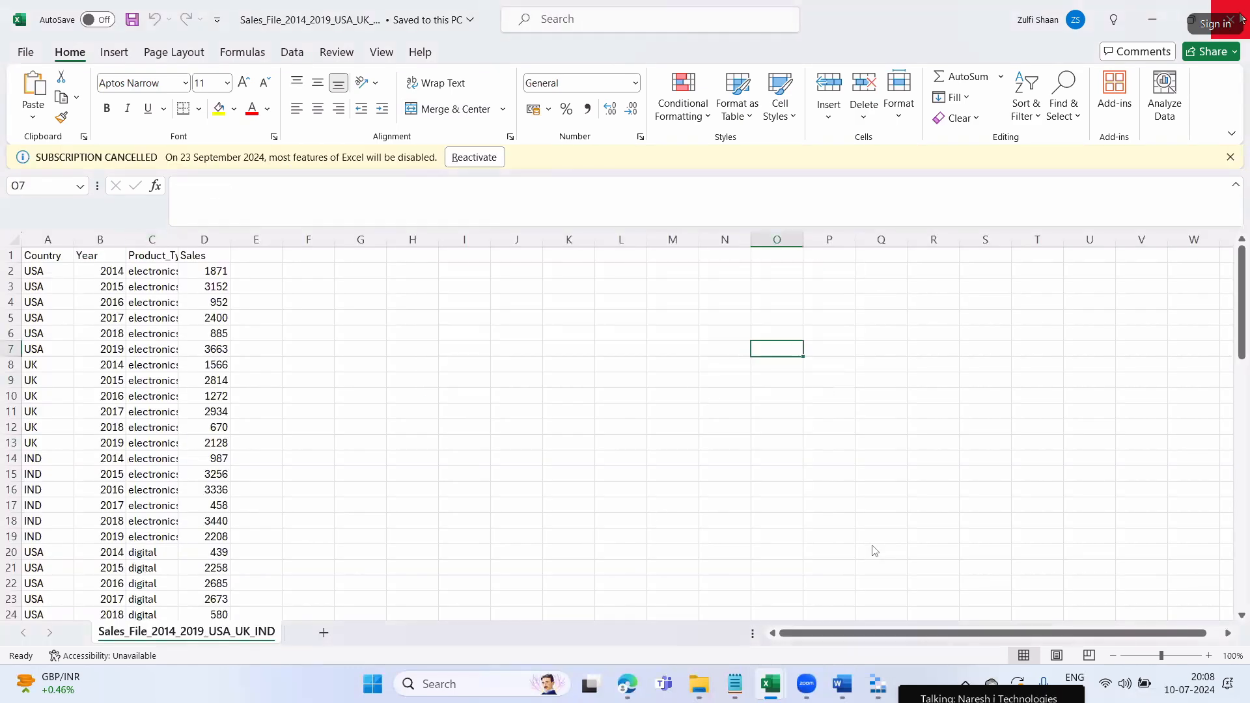
click(1231, 19)
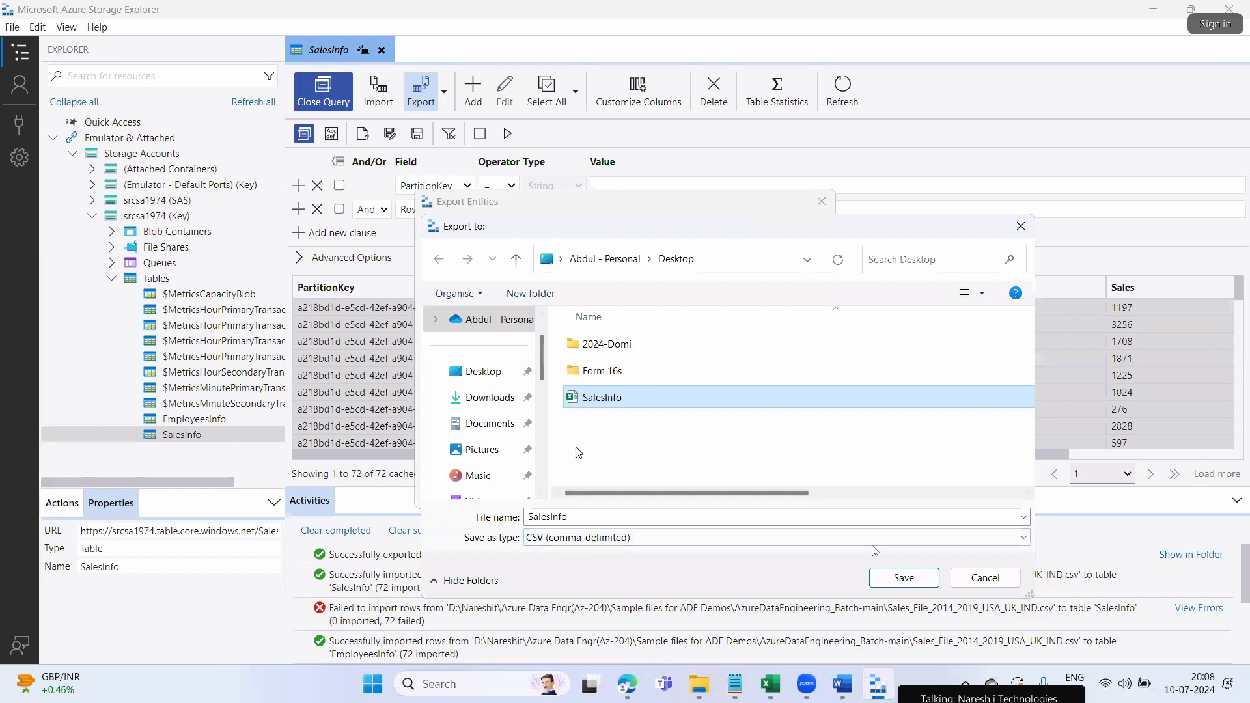
Delete the old Desktop SalesInfo file and export all 72 entities to SalesInfo.csv
right_click(600, 397)
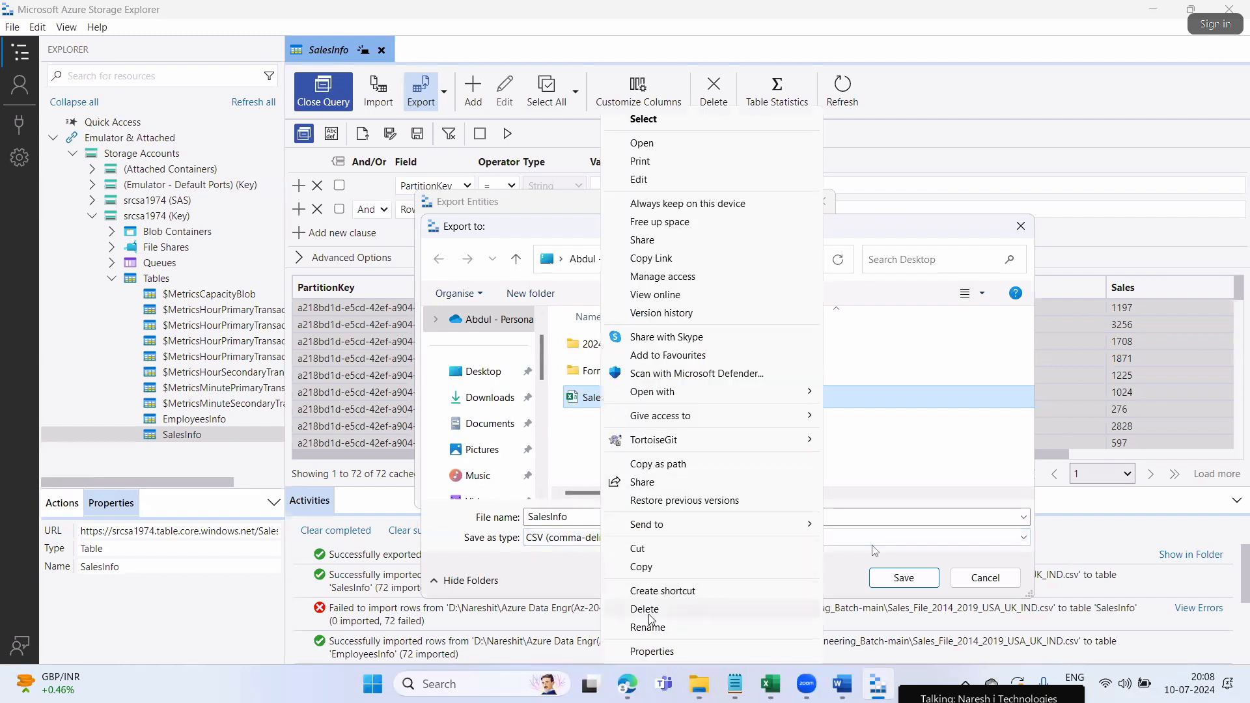
click(684, 610)
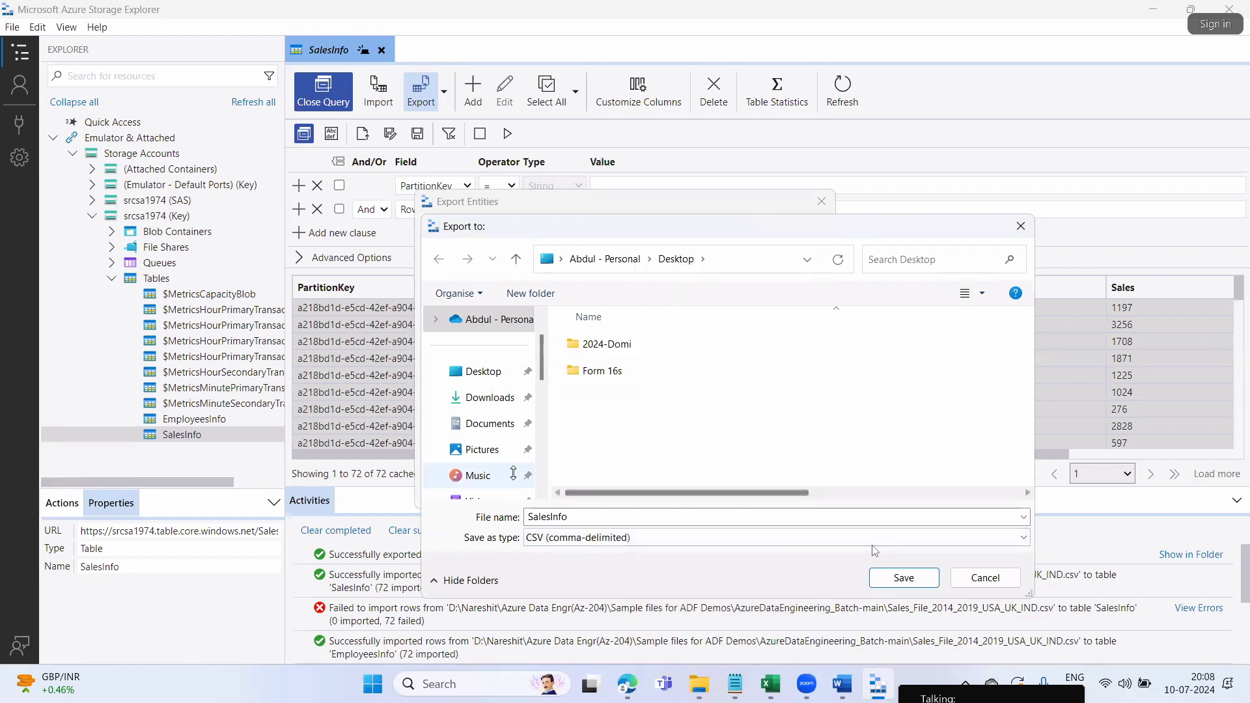
click(483, 372)
click(584, 514)
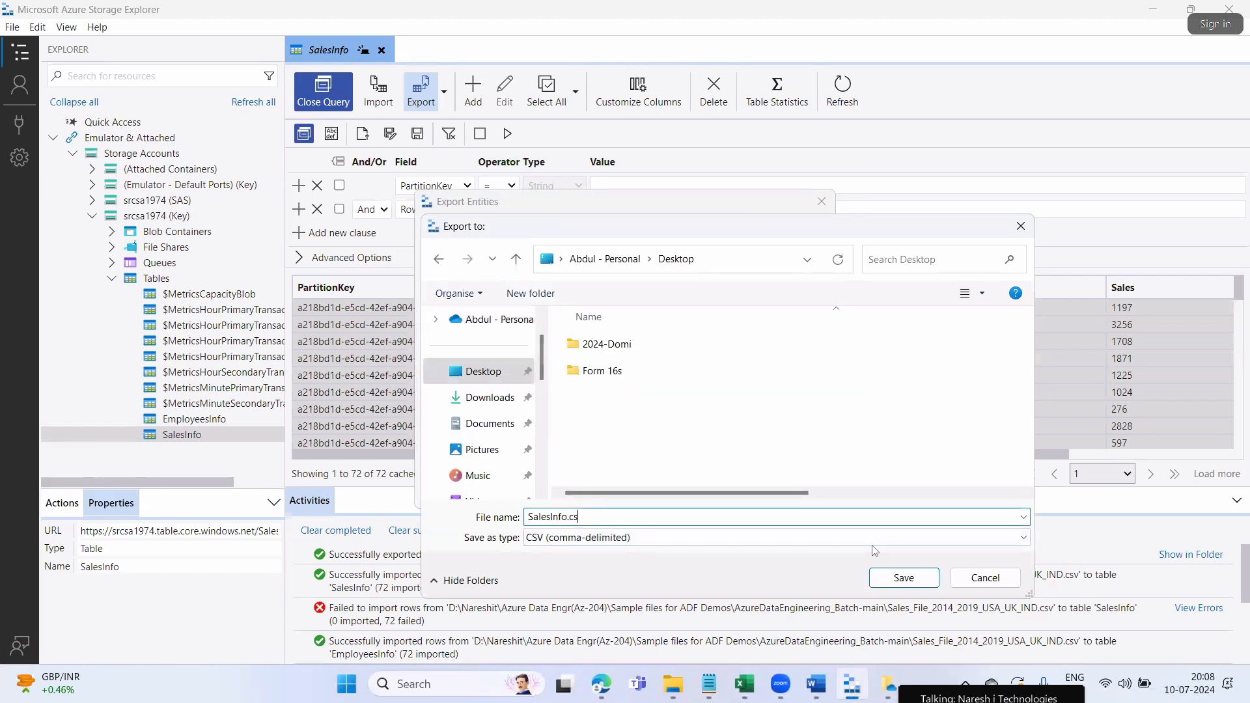
click(904, 578)
click(747, 480)
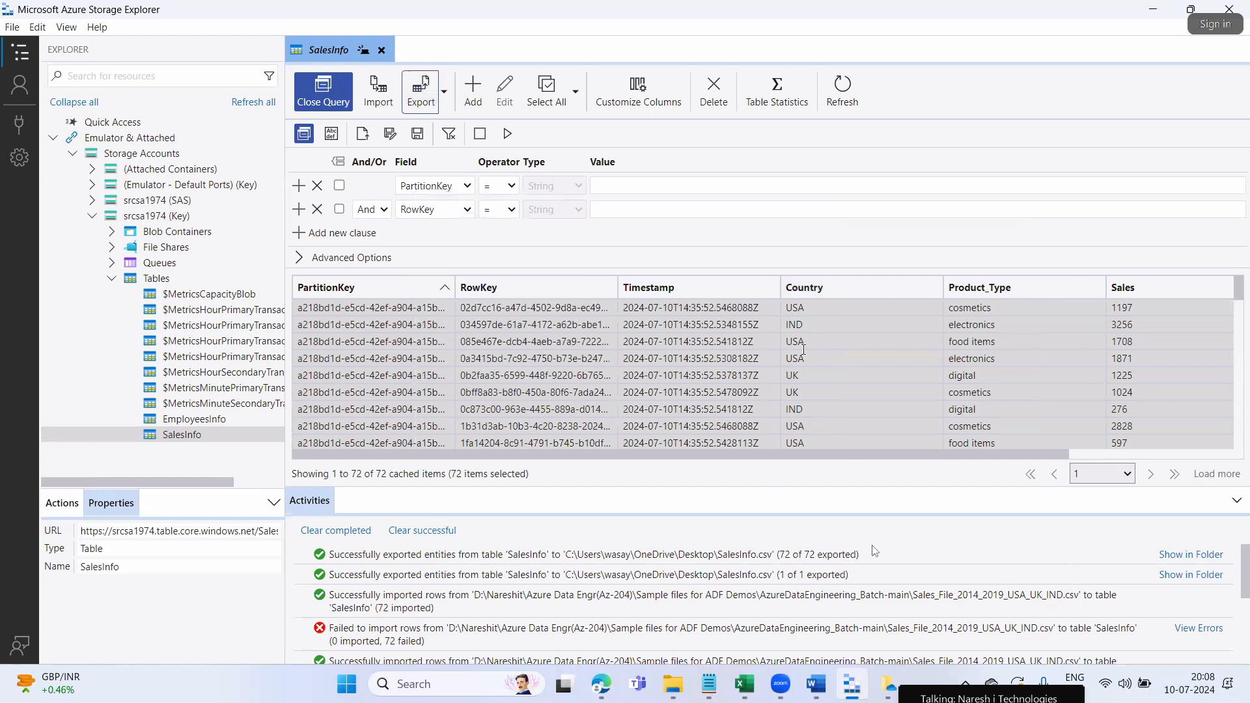
key(super+d)
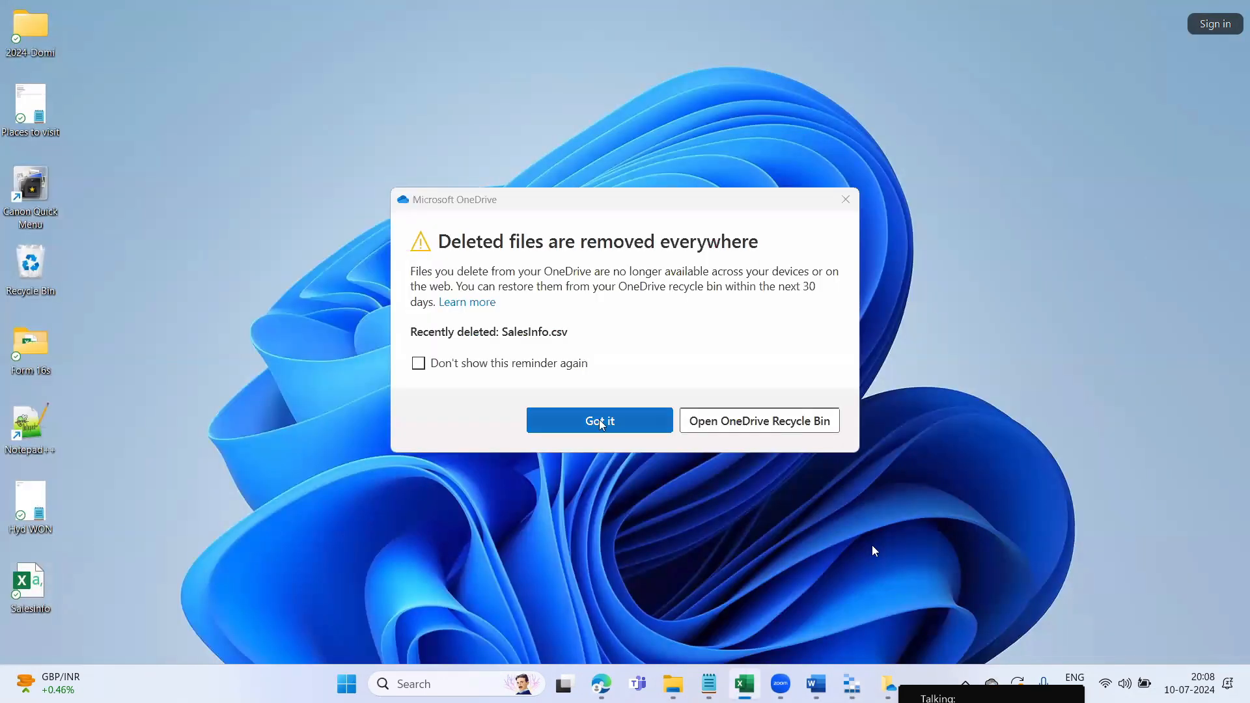
click(606, 424)
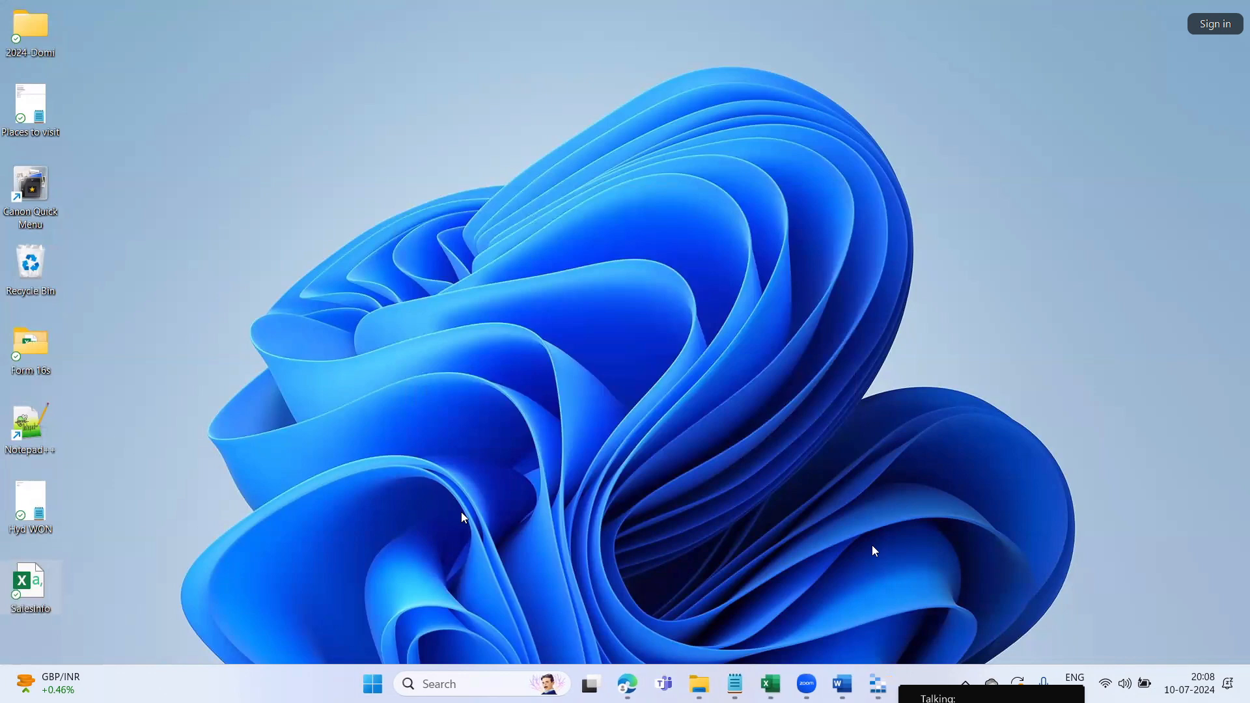
double_click(54, 607)
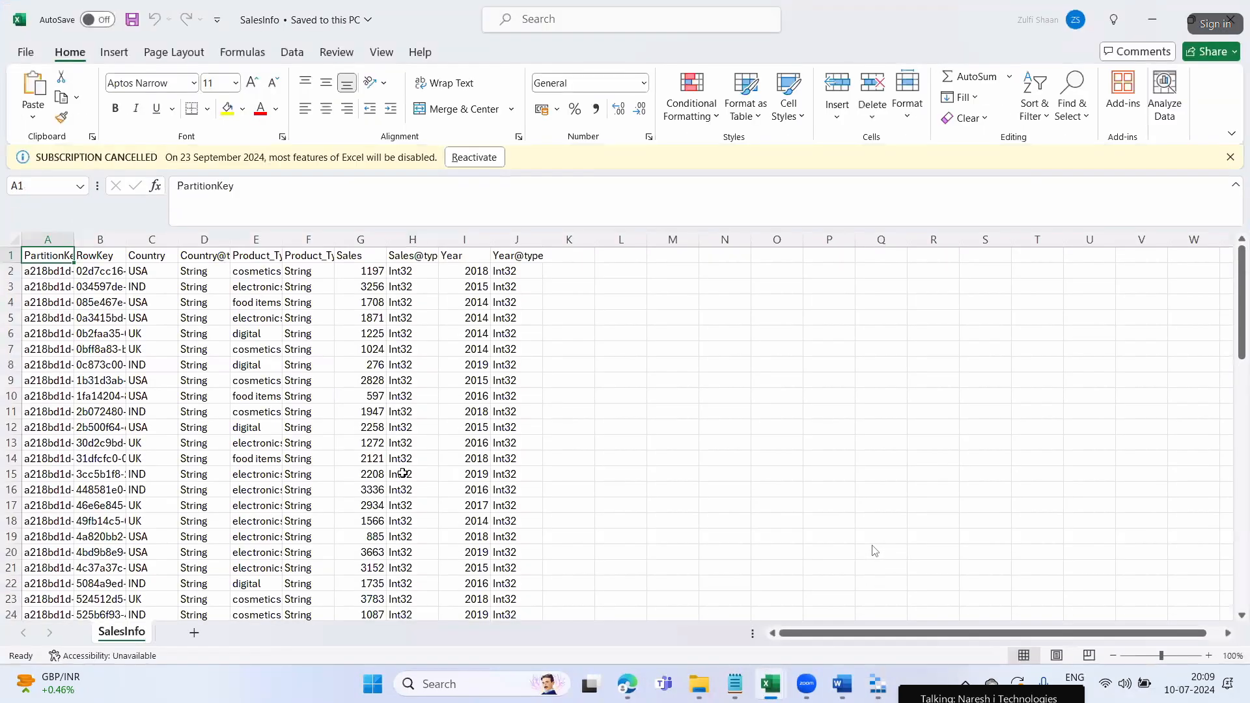
scroll(412, 478, down, 20)
scroll(456, 506, up, 20)
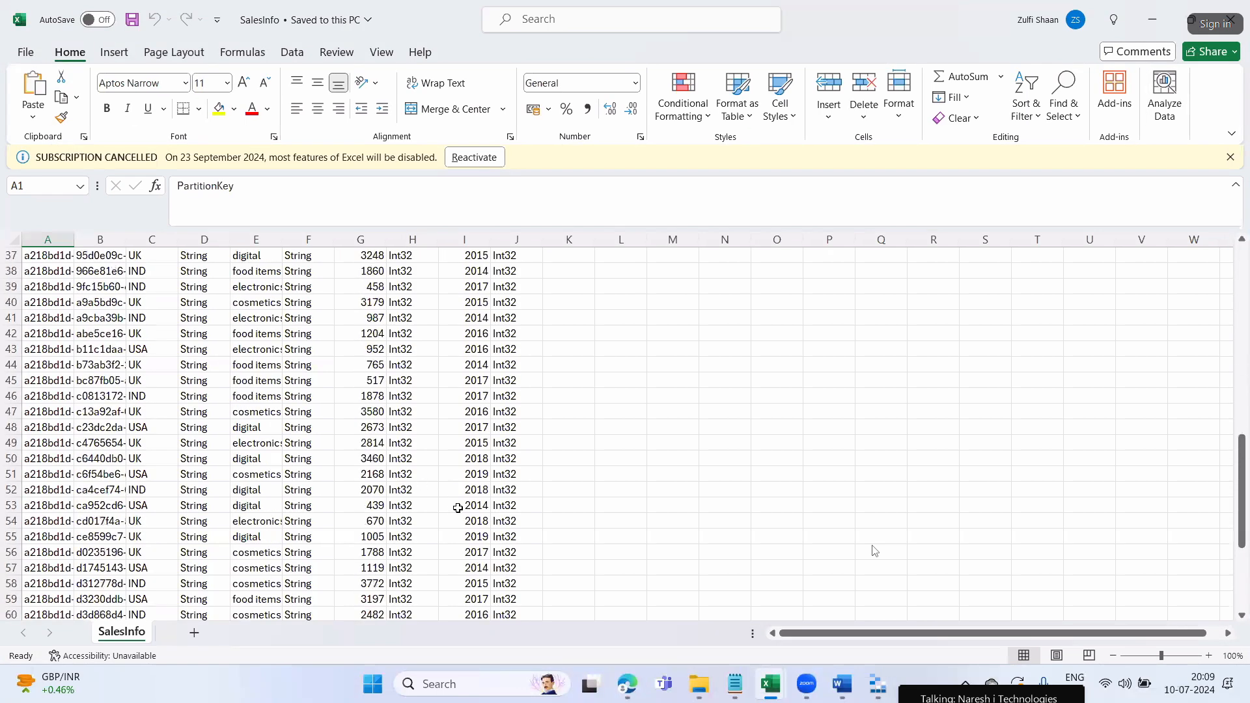
click(497, 503)
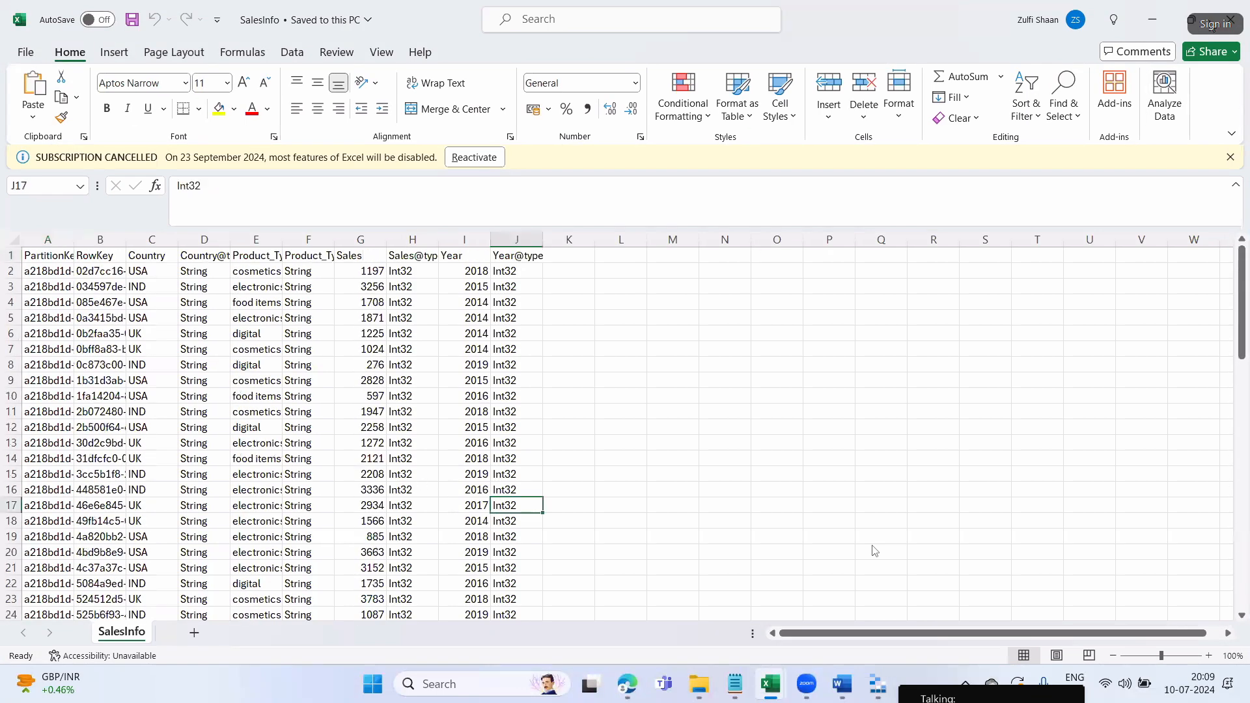
click(1233, 19)
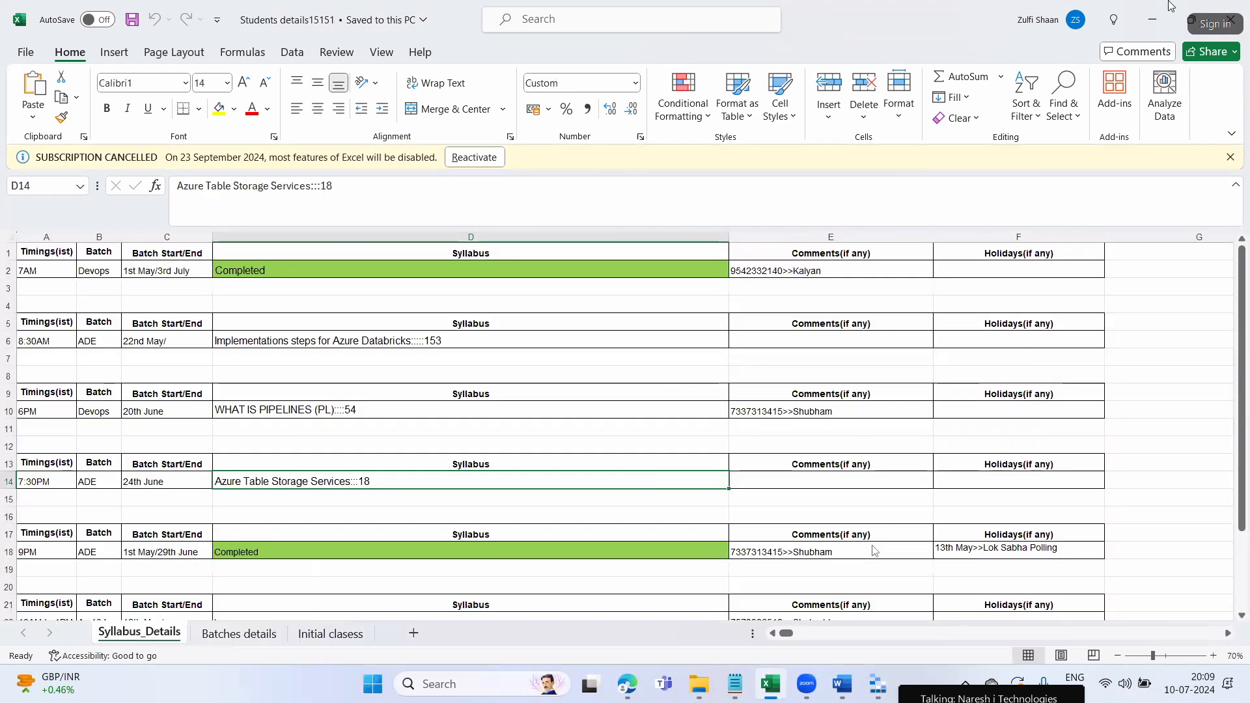
Add the Notepad line 'We got the data out of the cloud table also we pushed…to cloud tables...etc'
key(alt+Tab)
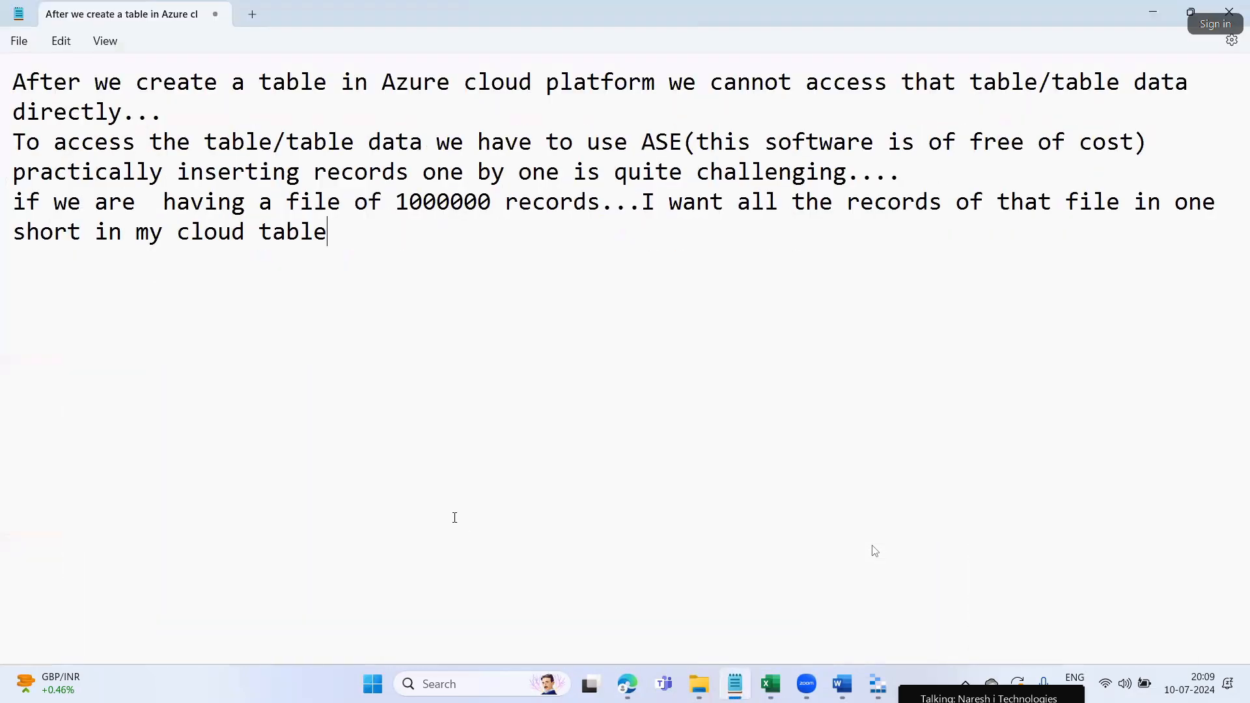
text(We g)
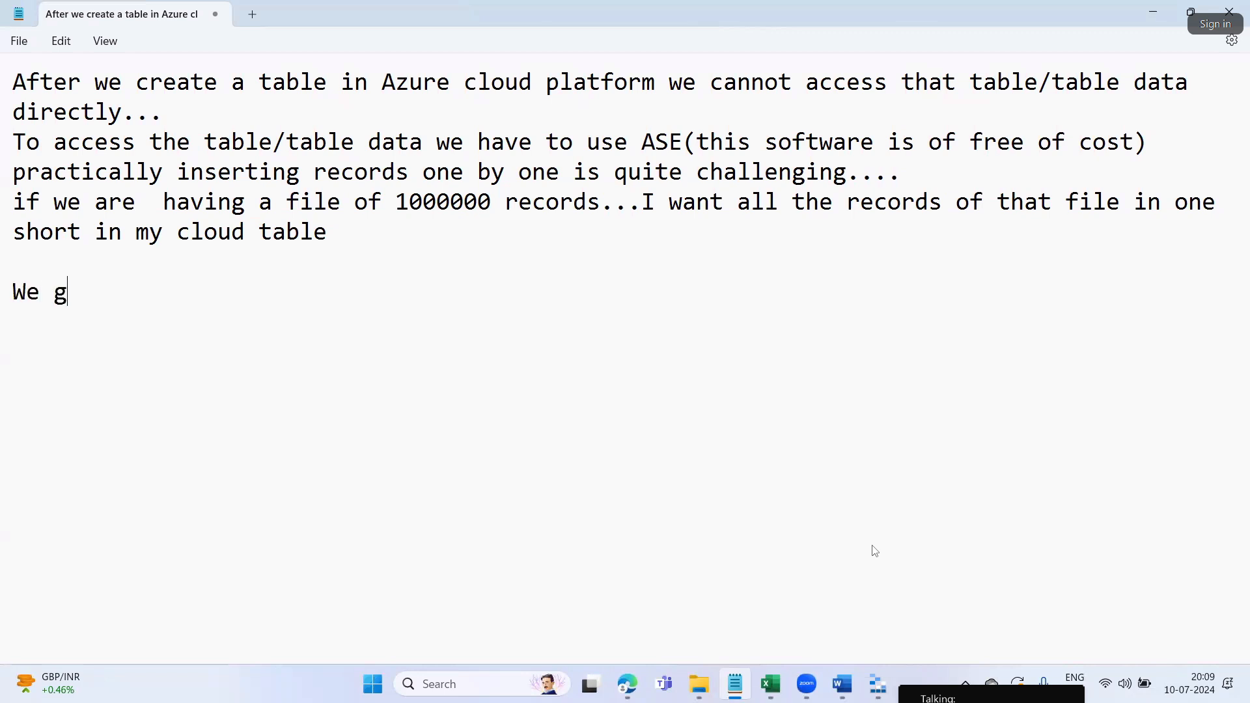
text(ot the data out of )
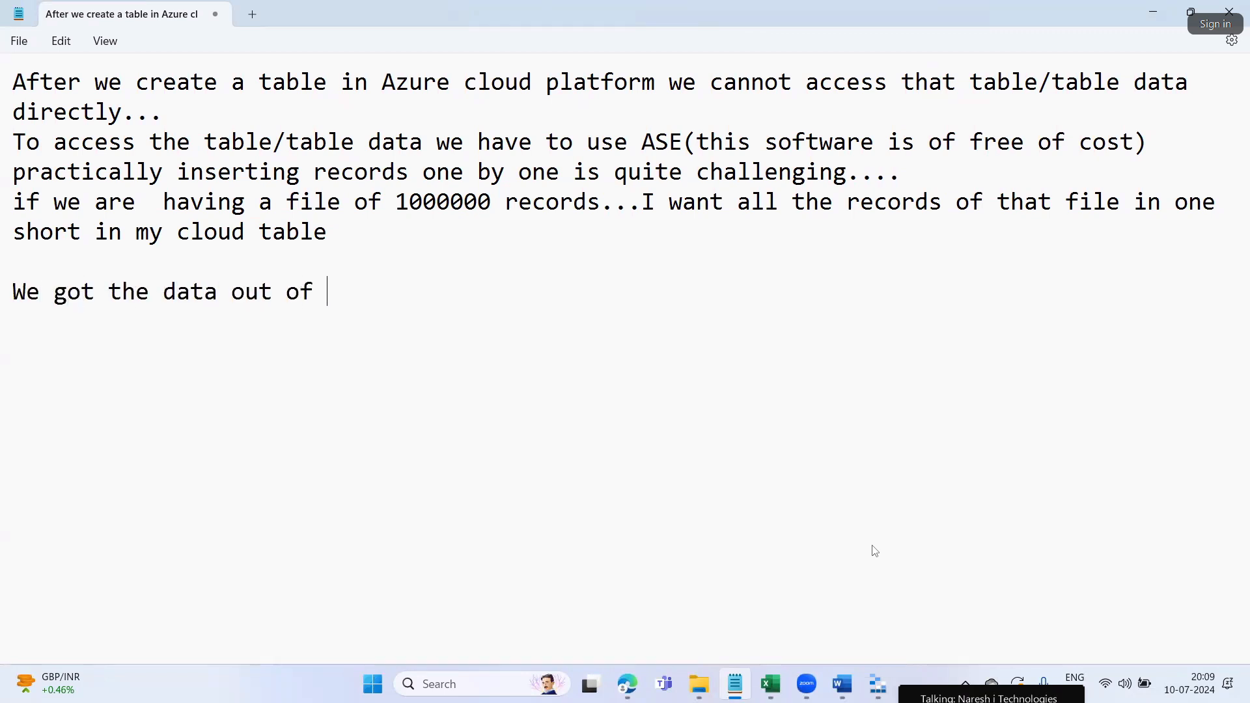
text(the cloud table also we)
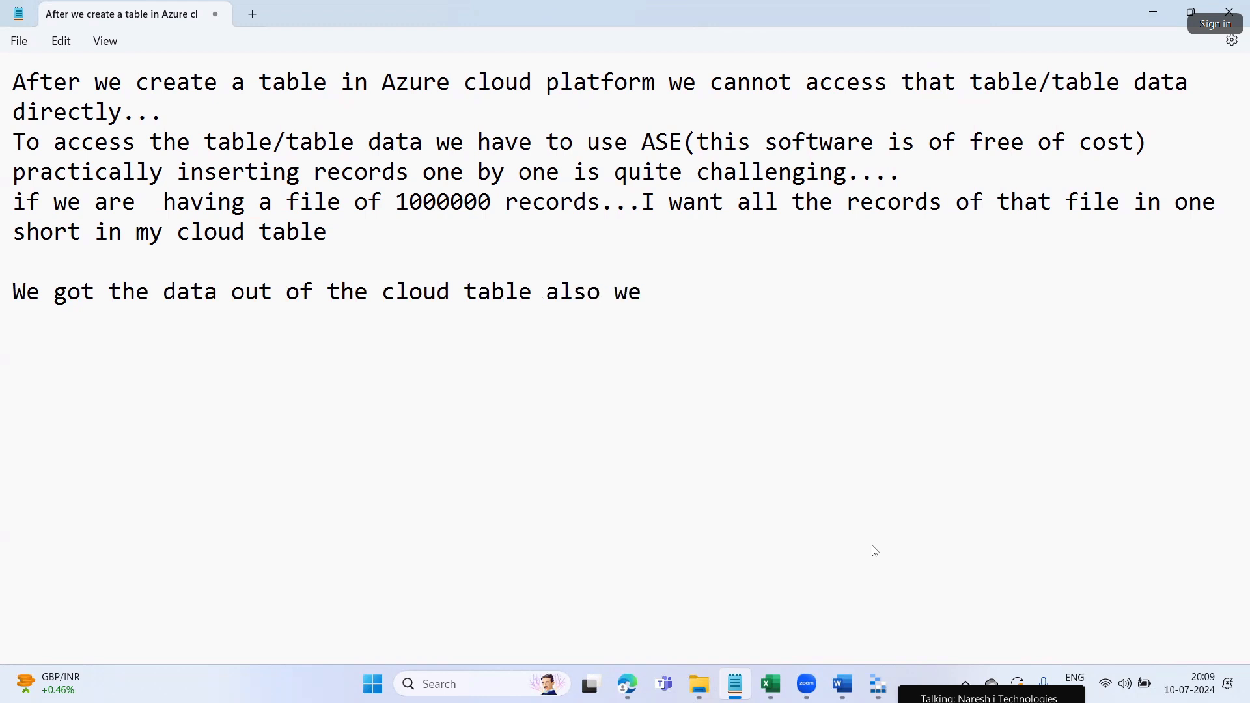
text( pushin)
key(BackSpace)
key(BackSpace)
text(ed th)
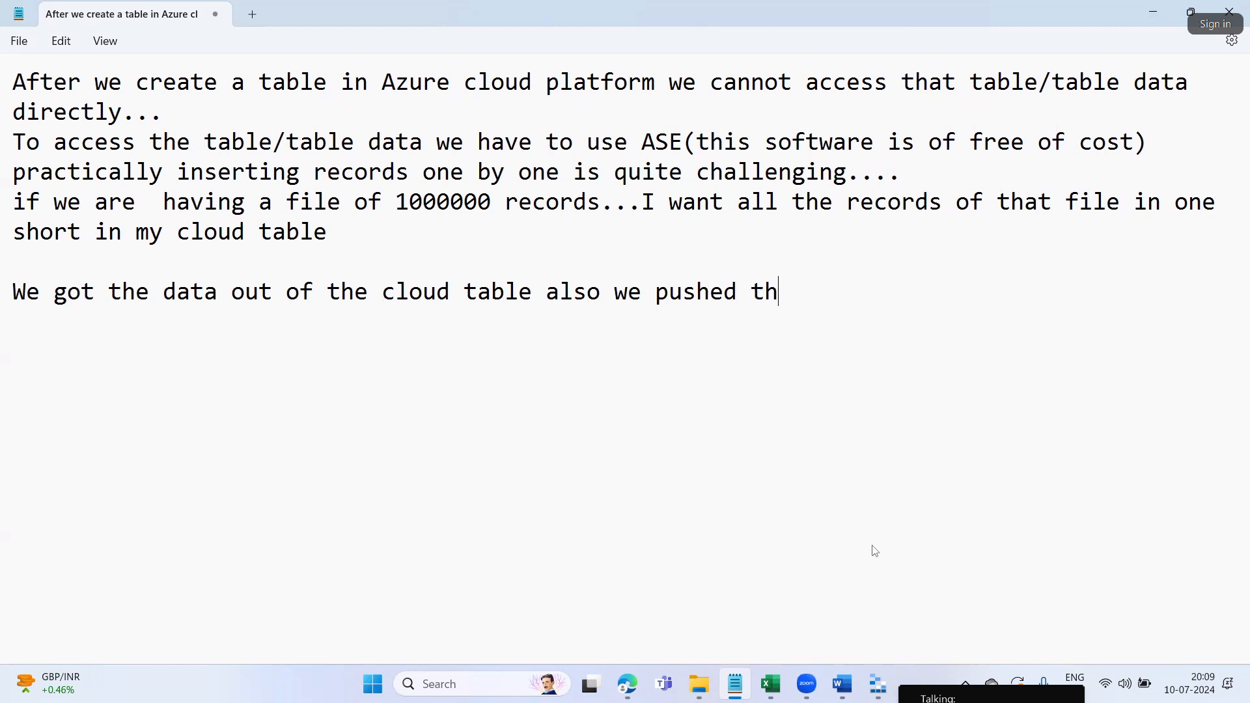
text(e data from our local l)
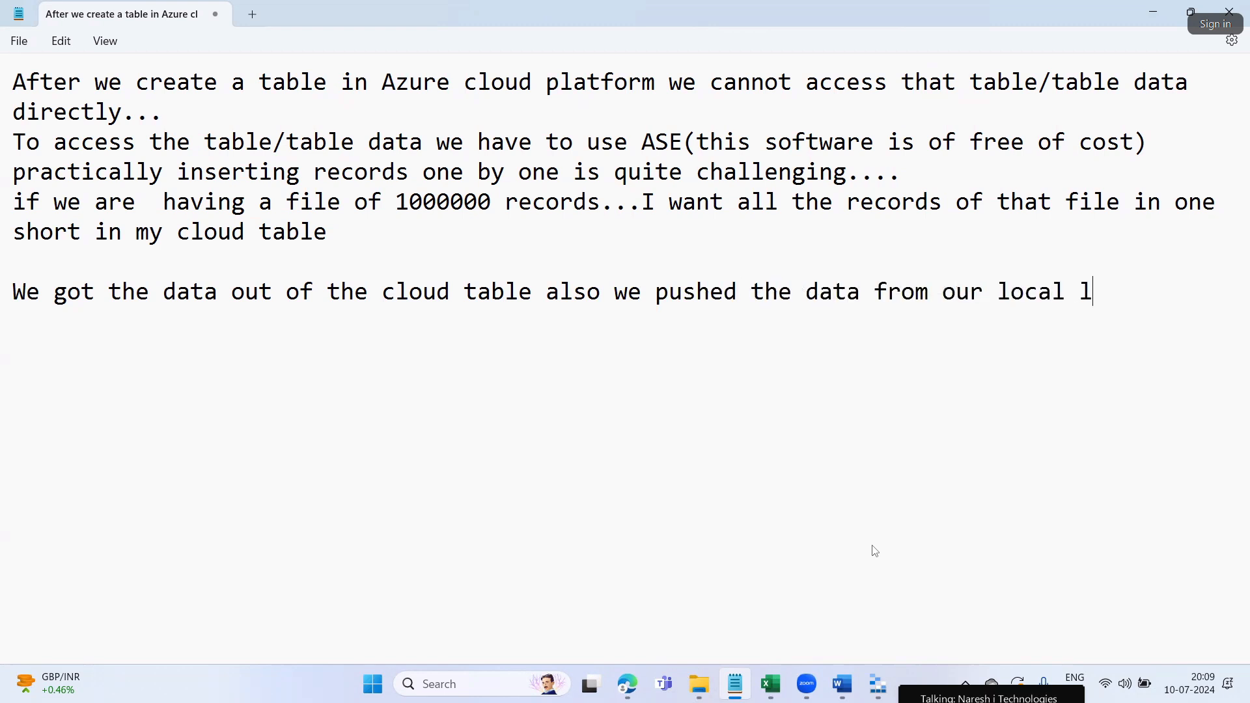
text(aptop to cloud )
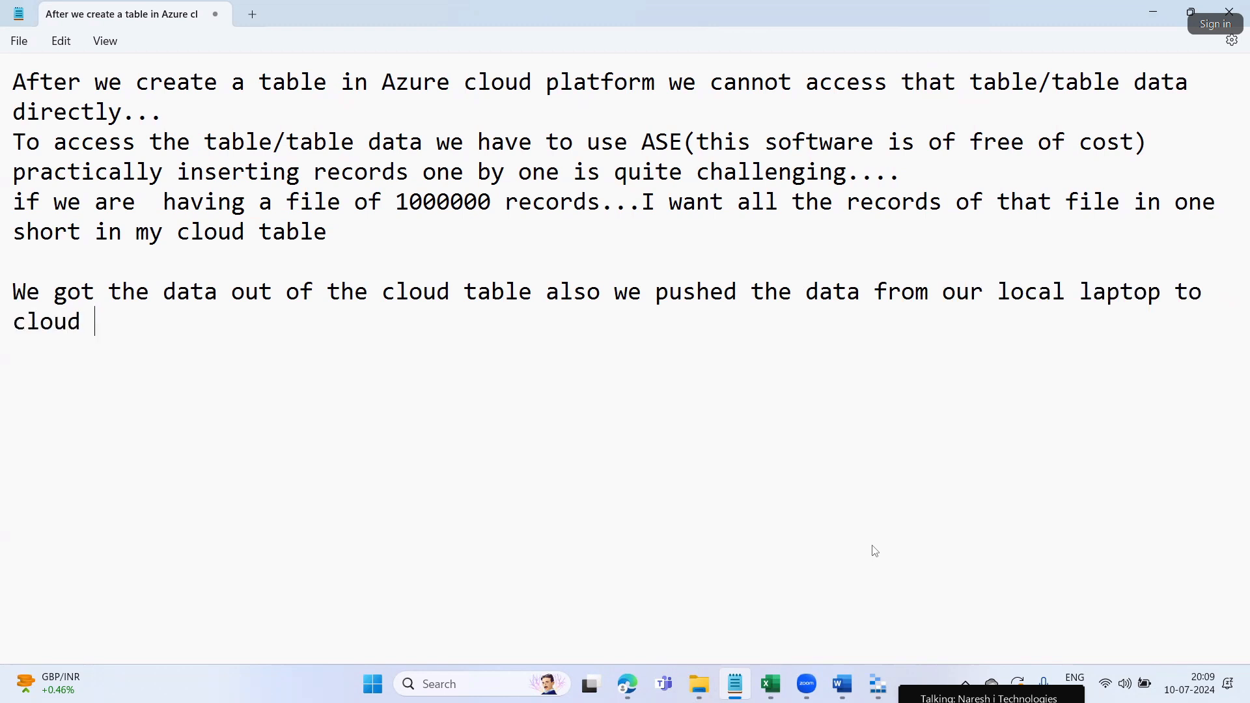
text(tables...etc)
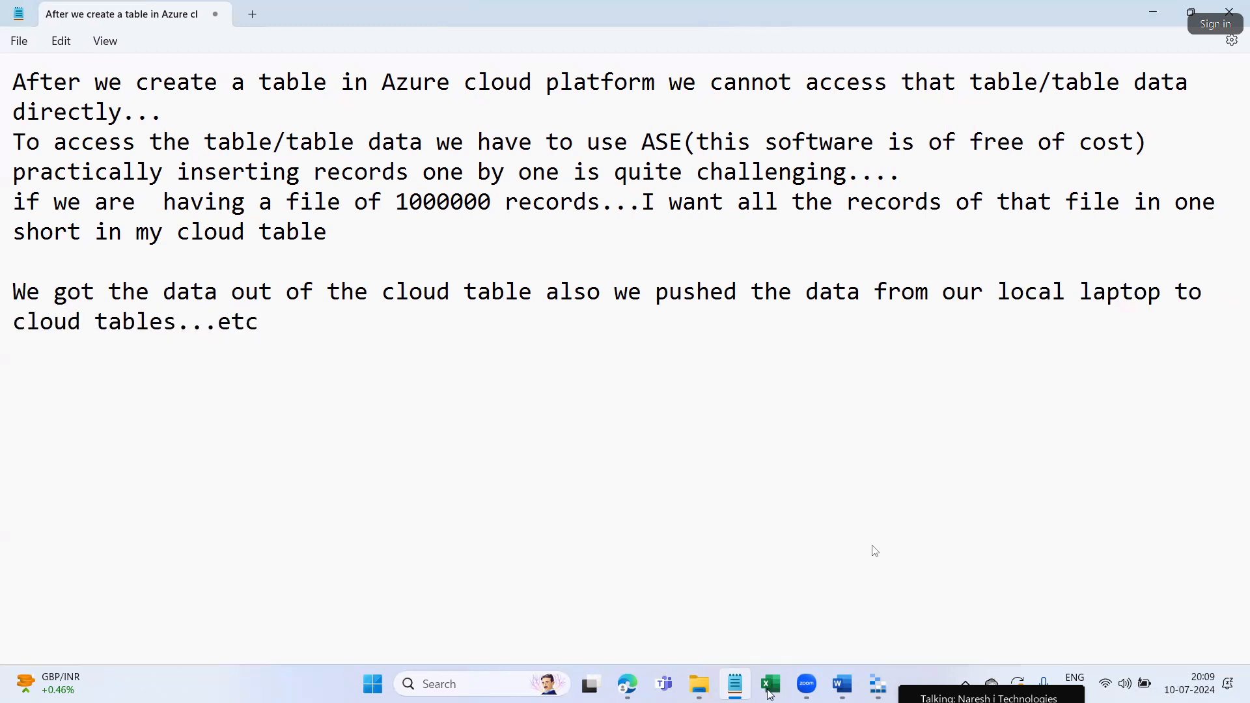
click(878, 685)
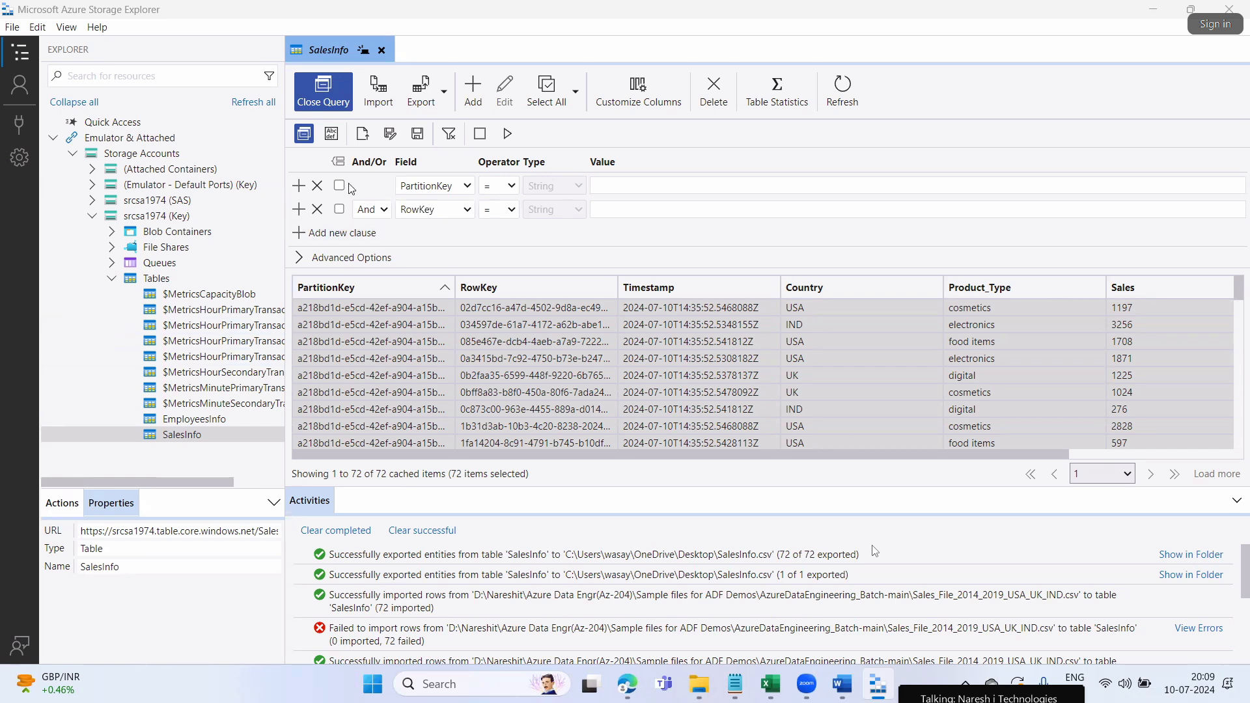
Open the EmployeesInfo table in Storage Explorer to show its 76 entities
click(178, 424)
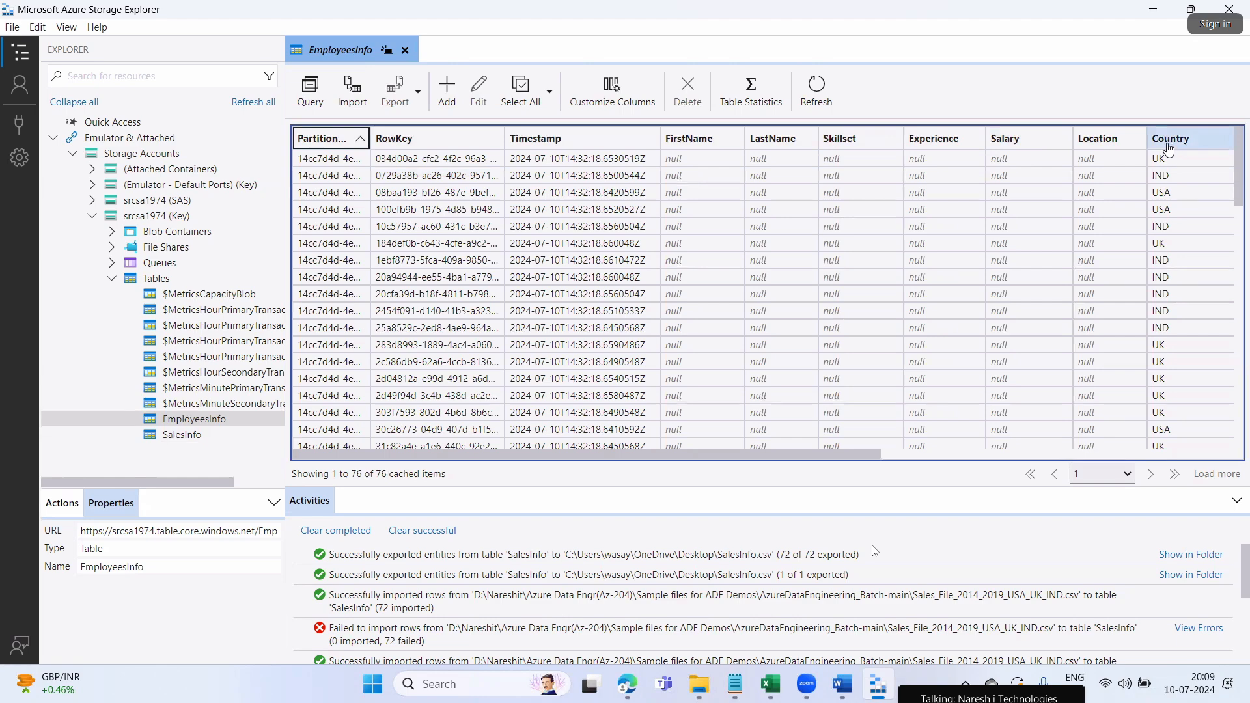
Highlight Steps 1–5 of the Table Storage implementation in Word, then scroll to Queue Storage Services
click(842, 684)
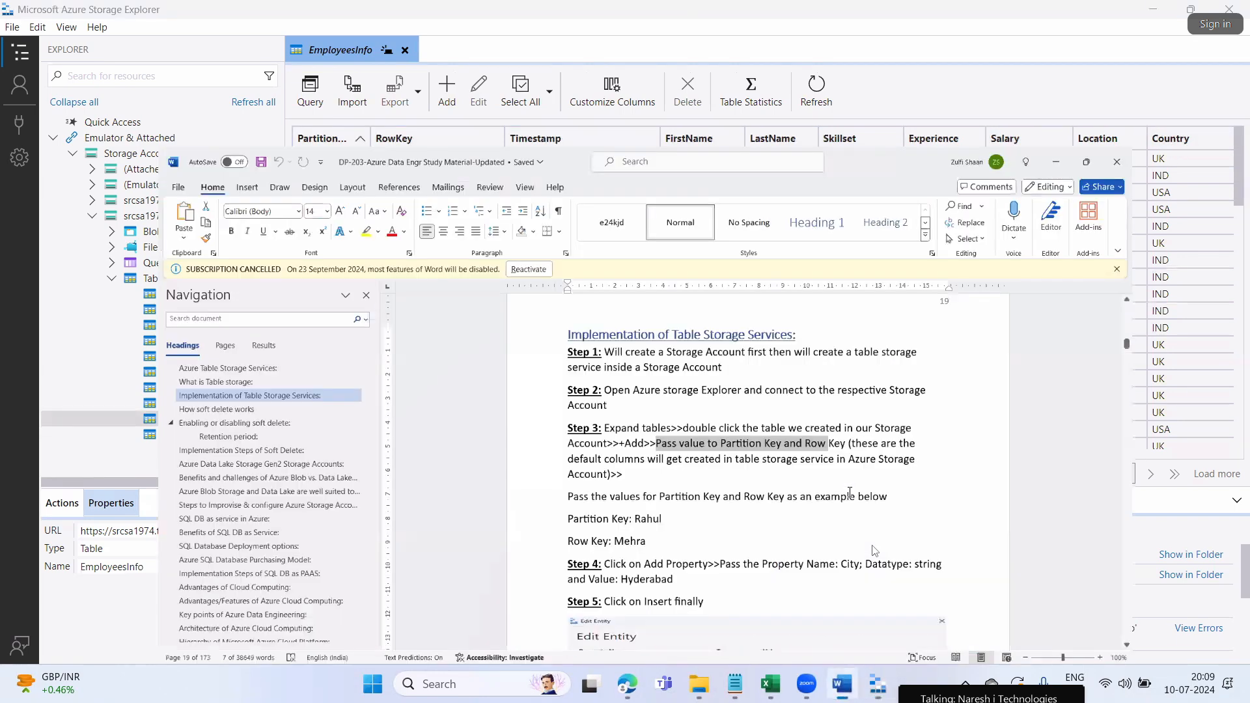
scroll(849, 494, down, 2)
click(723, 370)
drag(529, 218, 672, 551)
scroll(671, 547, down, 2)
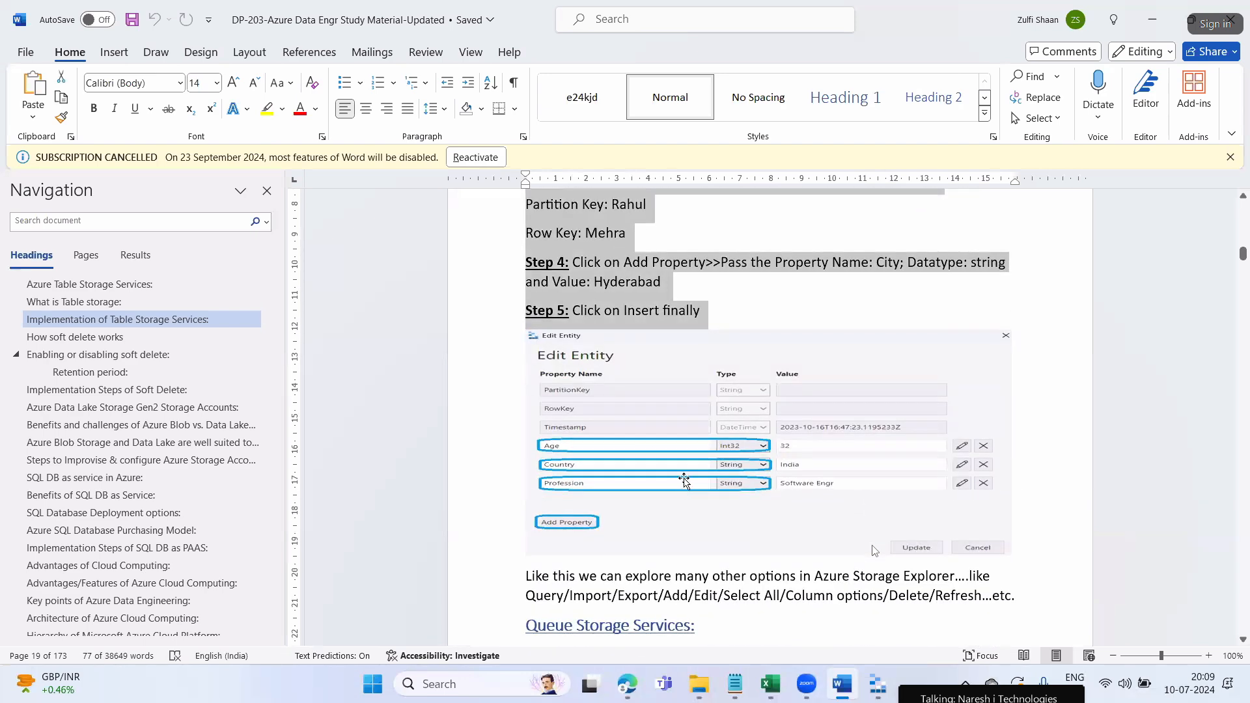
scroll(684, 480, up, 4)
click(670, 378)
drag(576, 274, 676, 547)
scroll(679, 549, down, 2)
scroll(678, 549, down, 6)
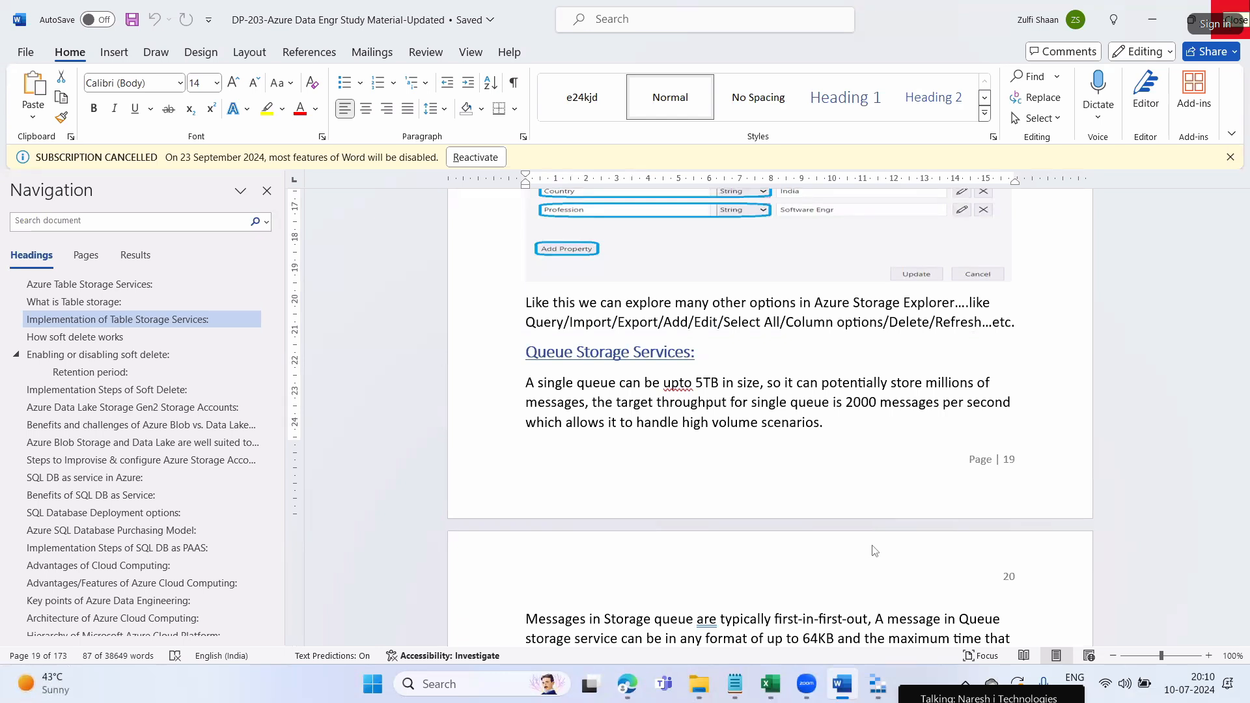
click(635, 679)
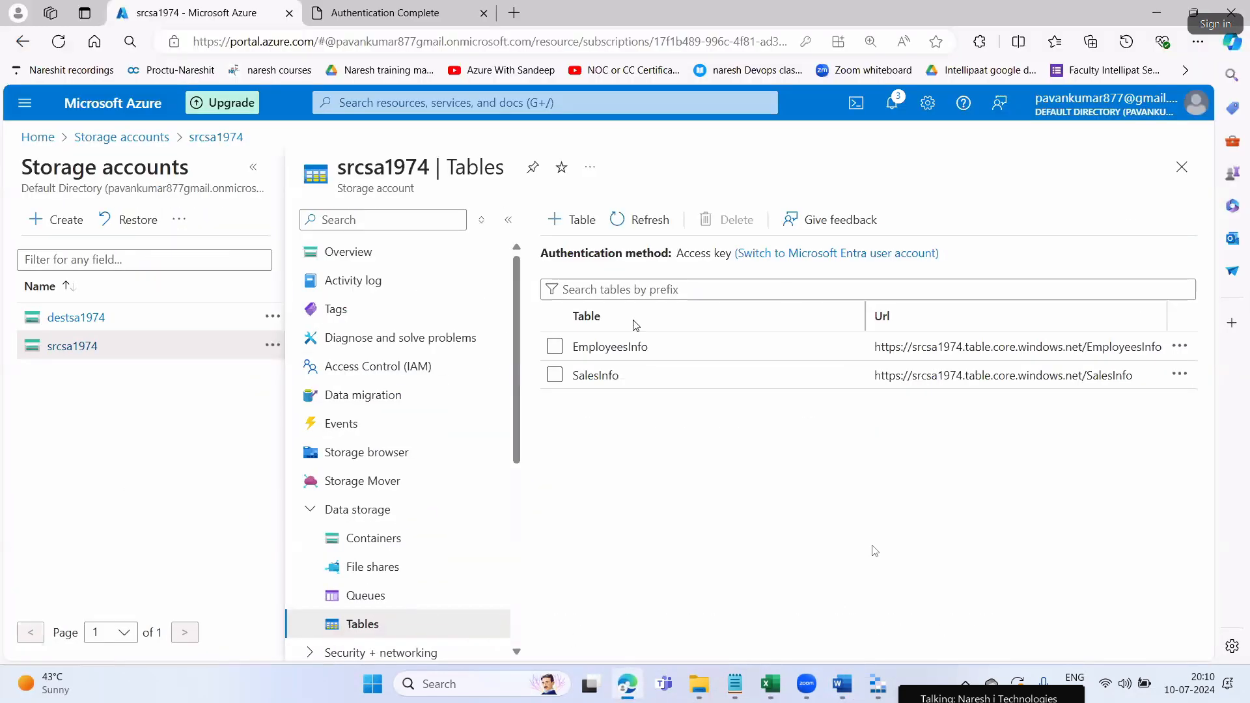
Open the srcsa1974 account overview and scroll through its Queue and Table service properties
click(1181, 168)
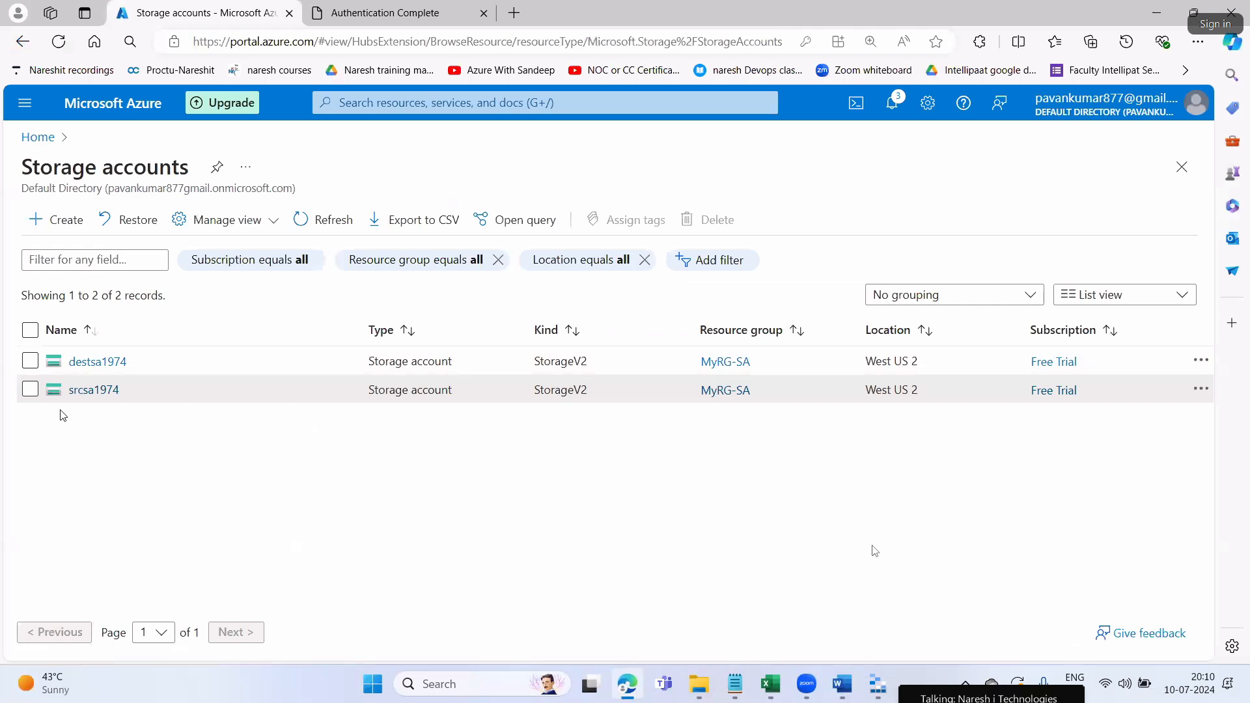
click(77, 393)
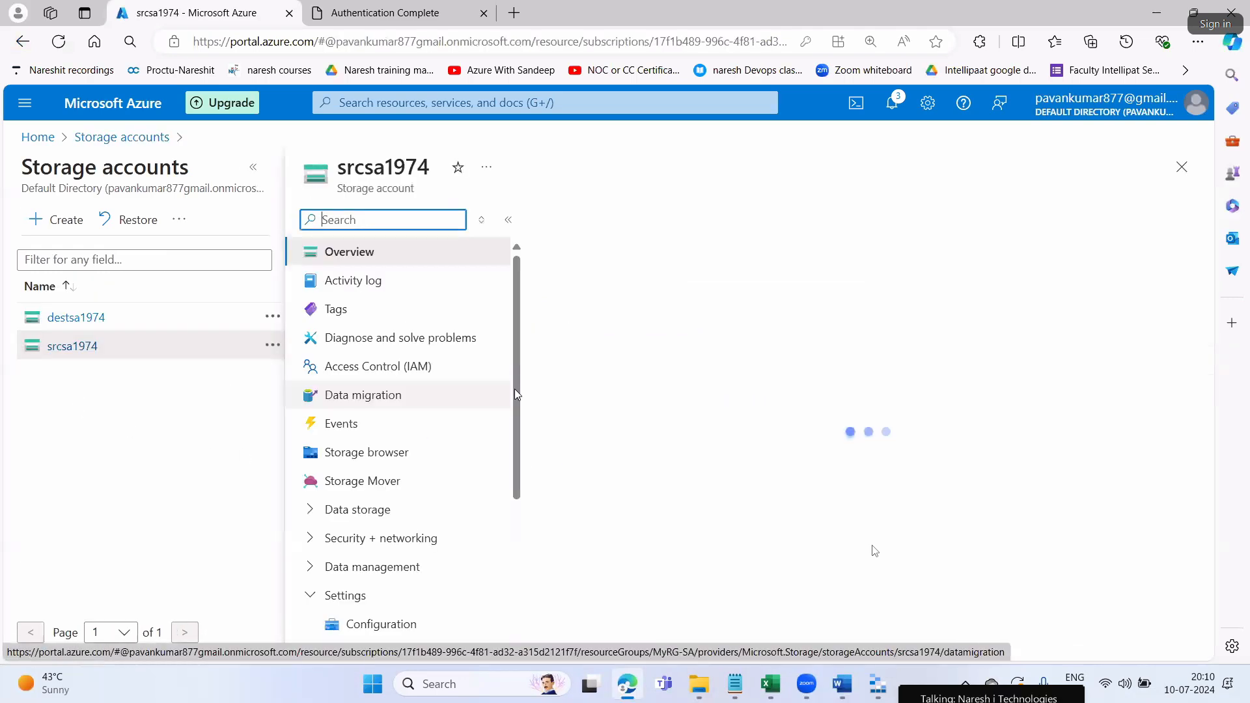
scroll(800, 483, down, 6)
scroll(717, 423, up, 2)
scroll(616, 372, down, 5)
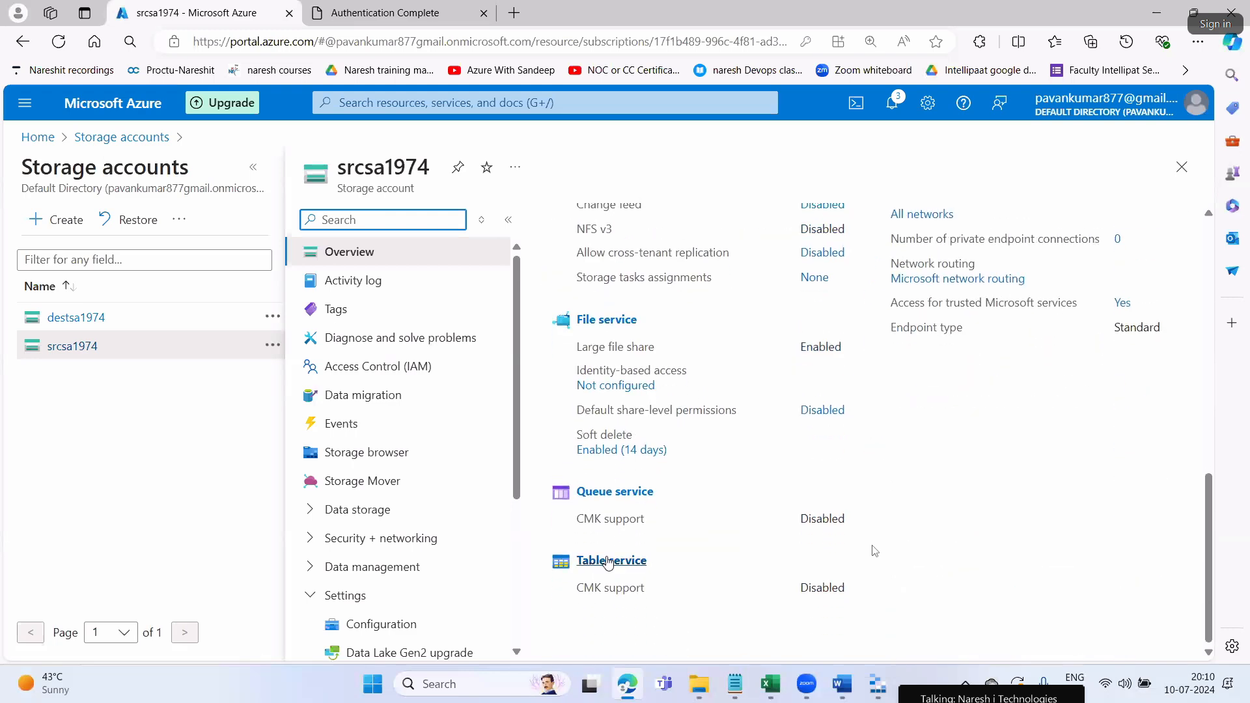
scroll(606, 456, up, 4)
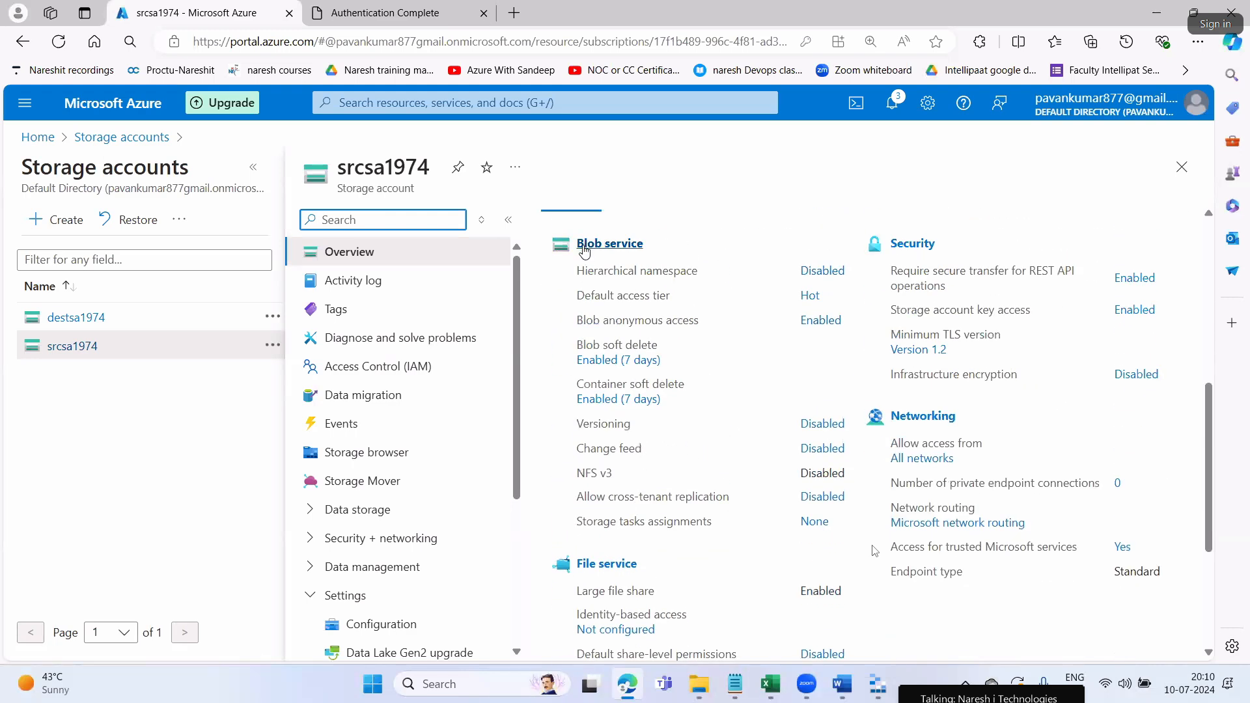
scroll(579, 396, down, 2)
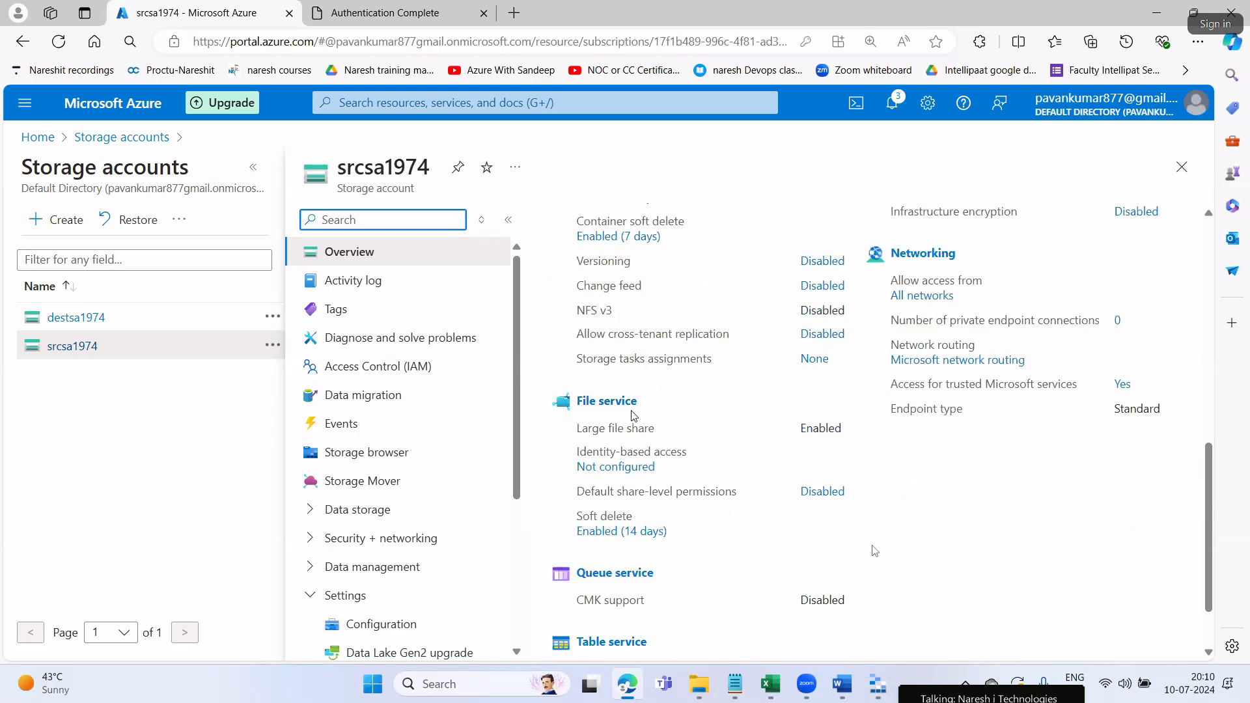
scroll(634, 417, down, 1)
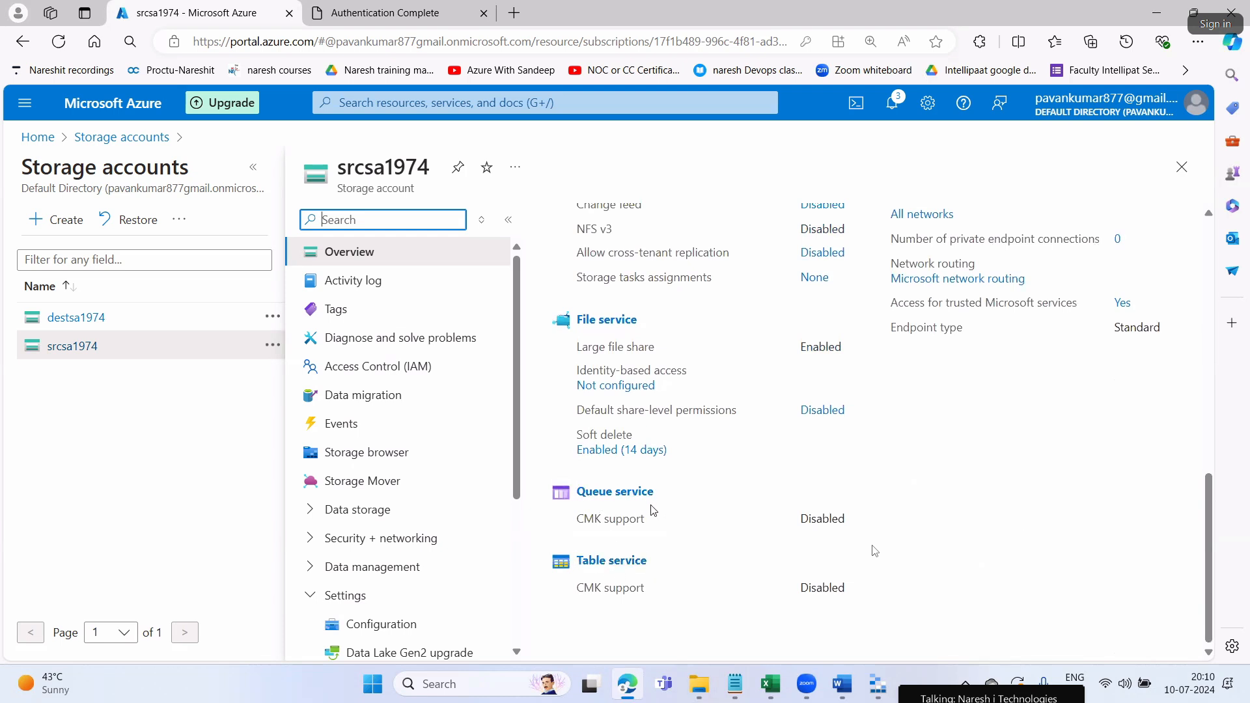
Overwrite part of the queue size and throughput passage with '666', then undo to restore it
click(841, 686)
scroll(650, 331, down, 3)
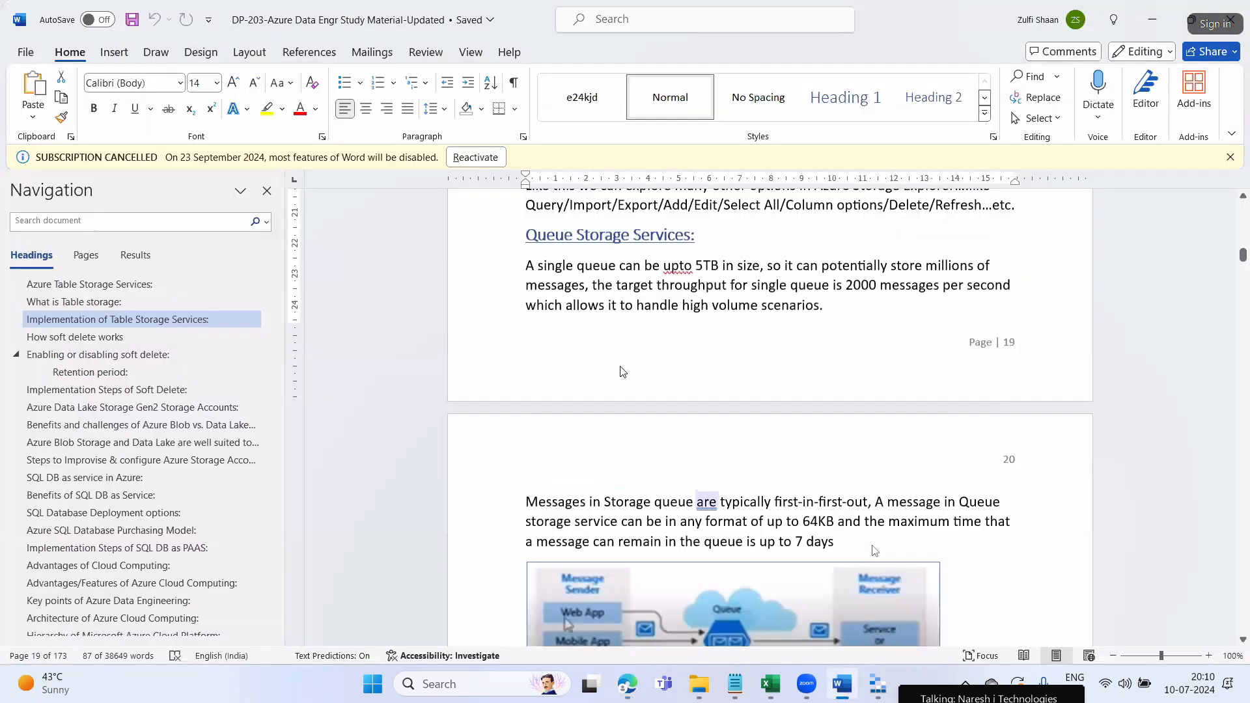
drag(538, 266, 746, 287)
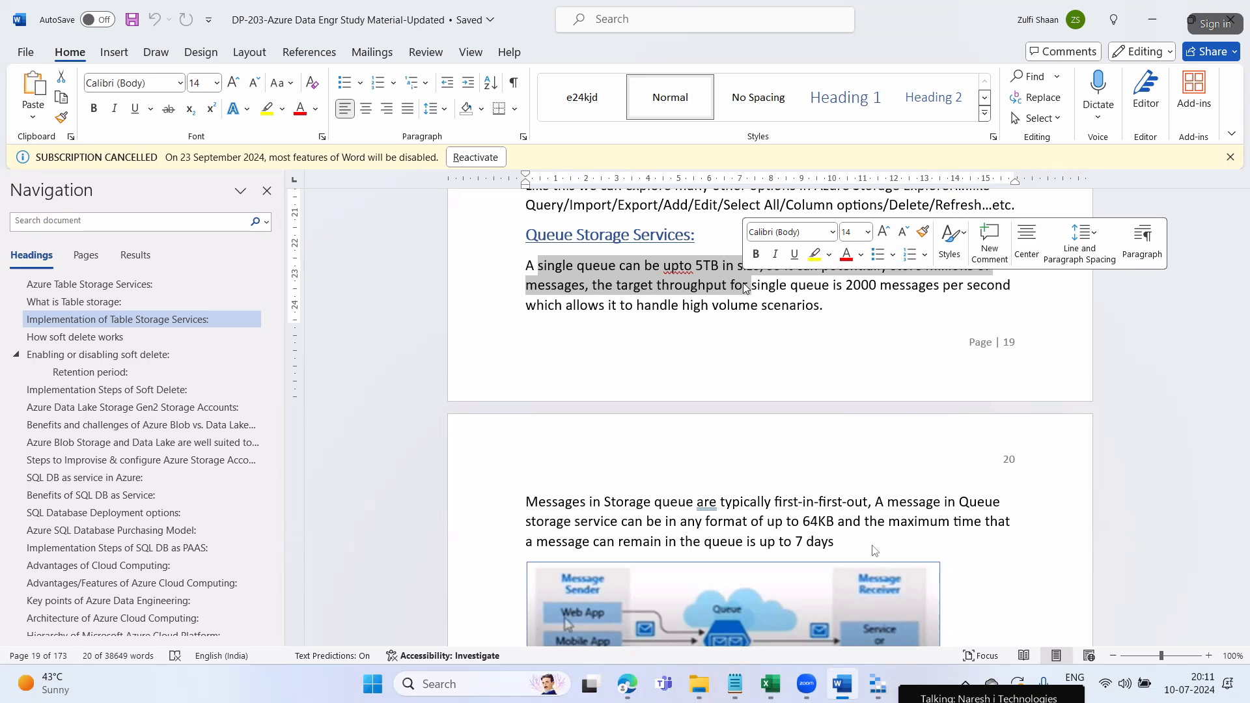
text(666)
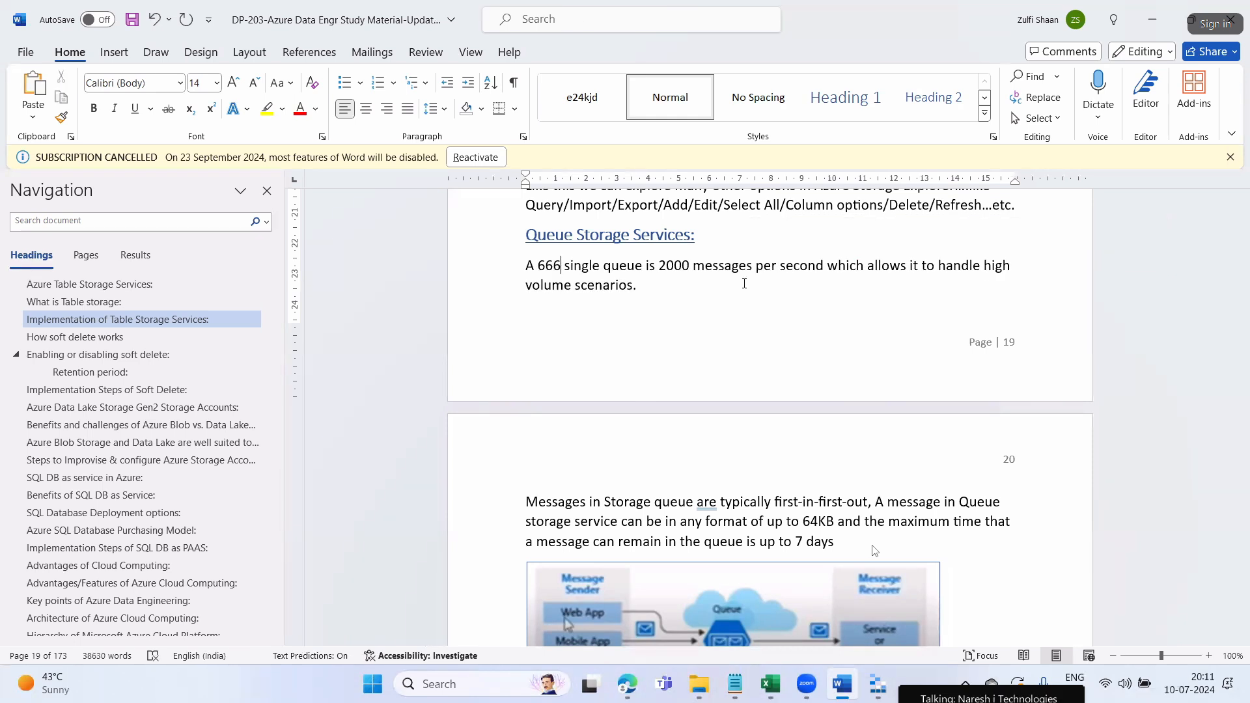
key(ctrl+z)
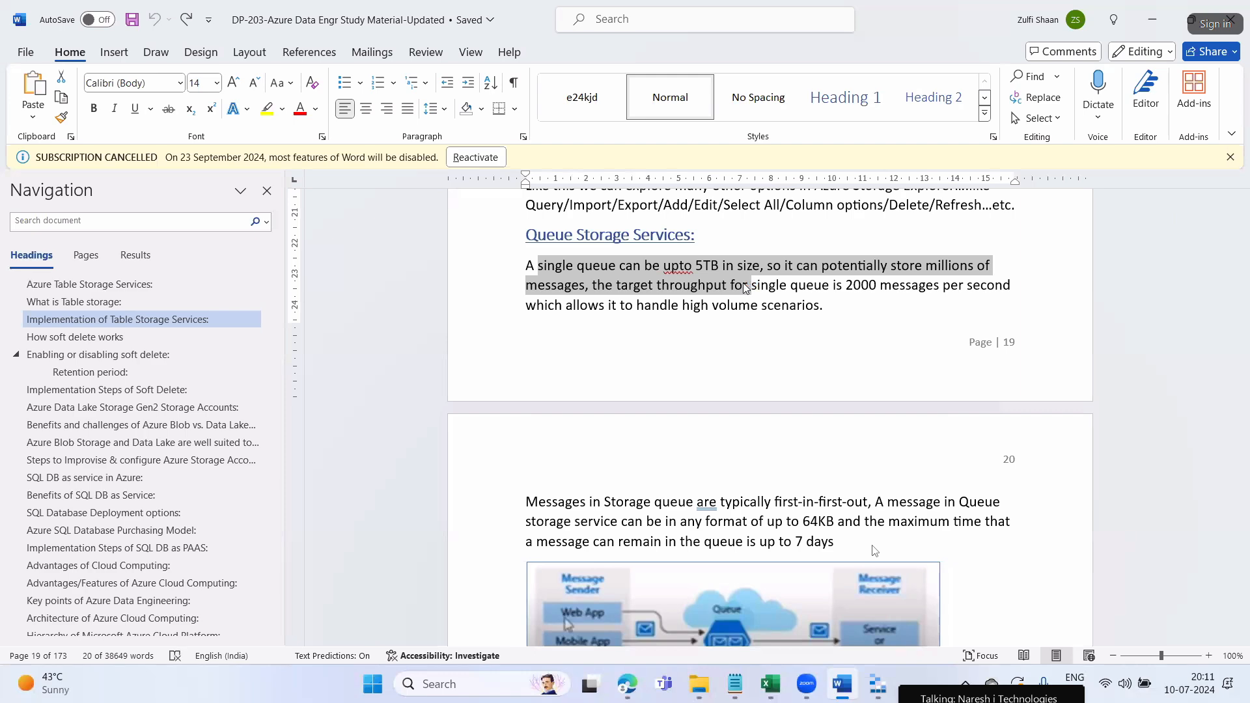
click(746, 288)
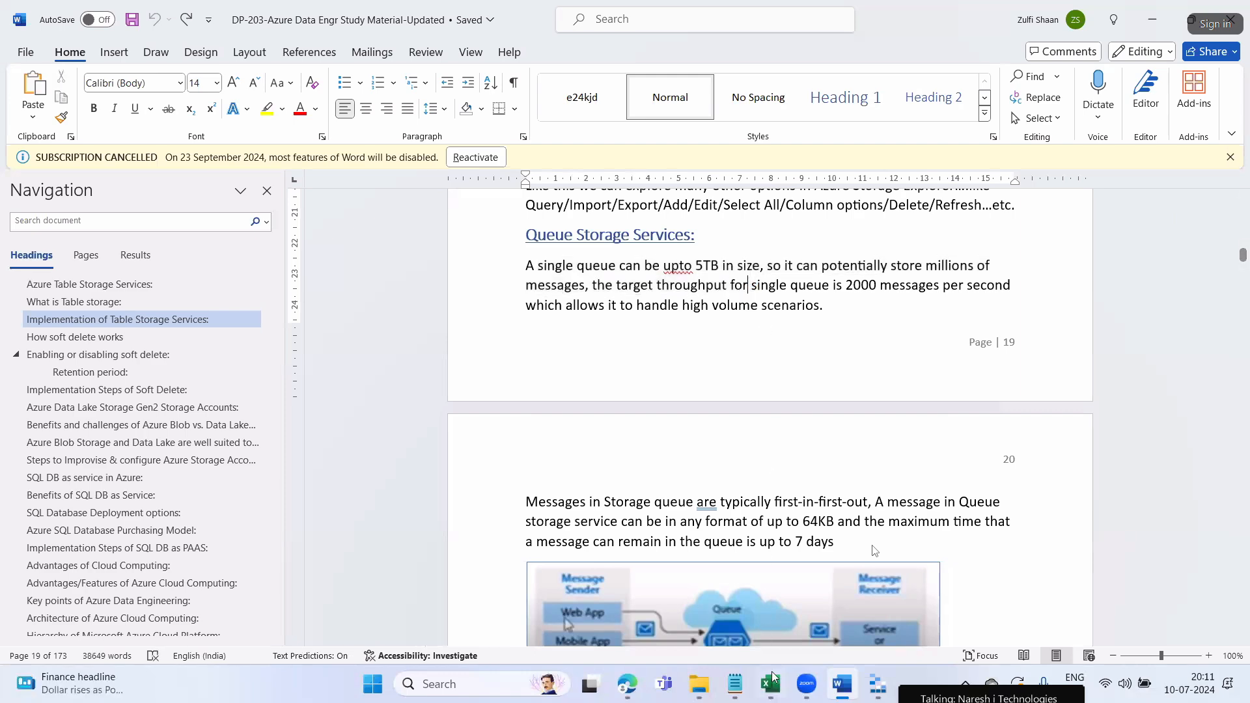
click(734, 684)
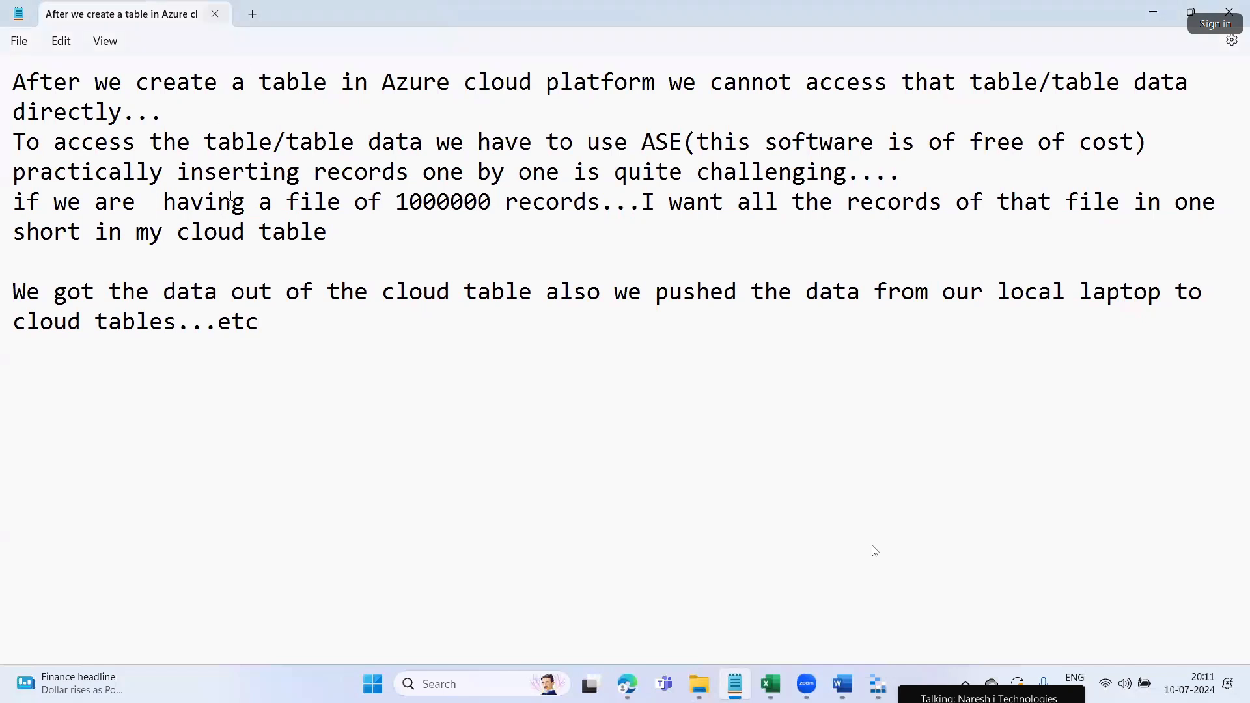
Add a 'Mobile apps' heading followed by swiggy, zomata and redbus on separate lines
key(Return)
key(Return)
text(Mobile apps)
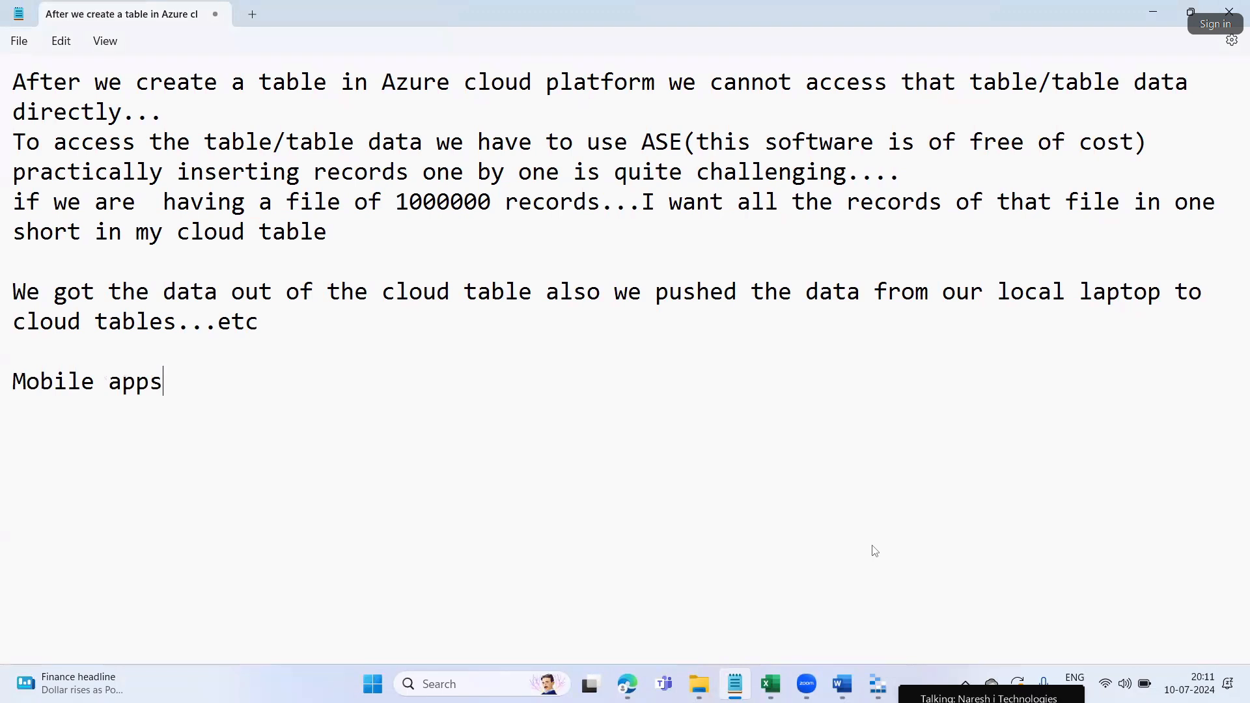
key(Return)
key(Return)
text(swiggy)
key(Return)
text(zoman)
key(BackSpace)
text(ta)
key(Return)
text(re)
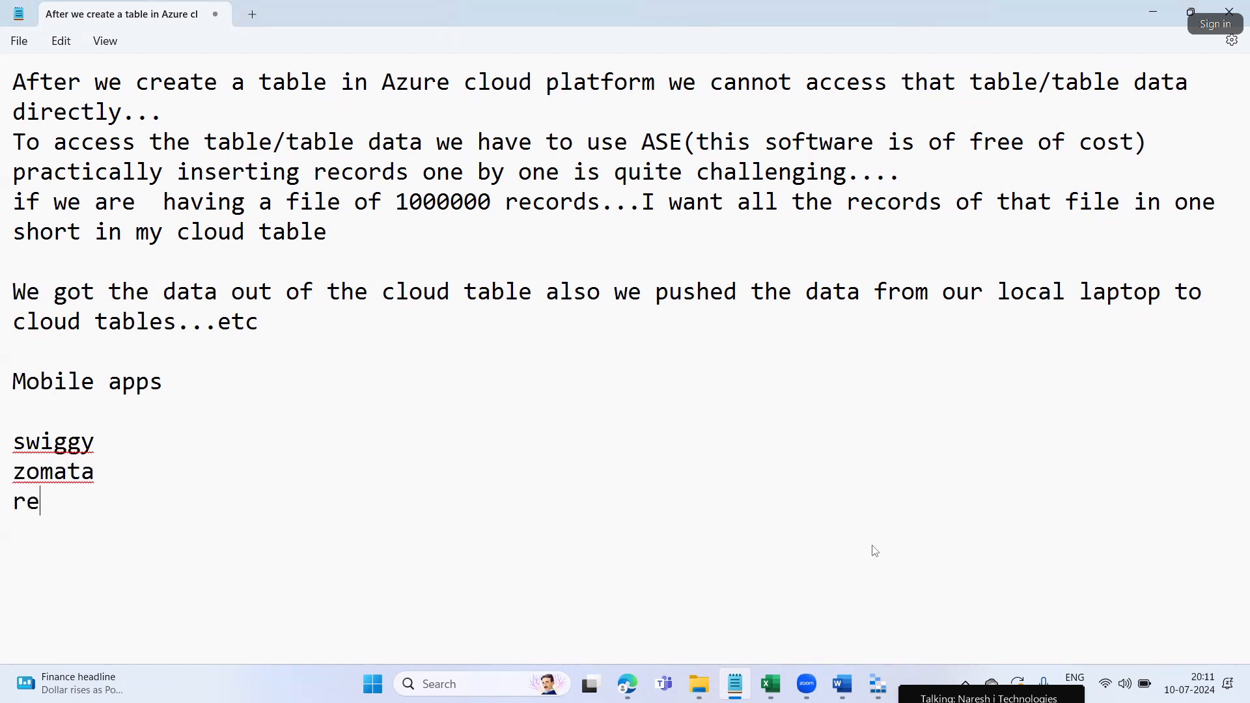
text(dbus)
Continue the list with myntra, ola and 'uber...etc etc', then select the app lines
key(Return)
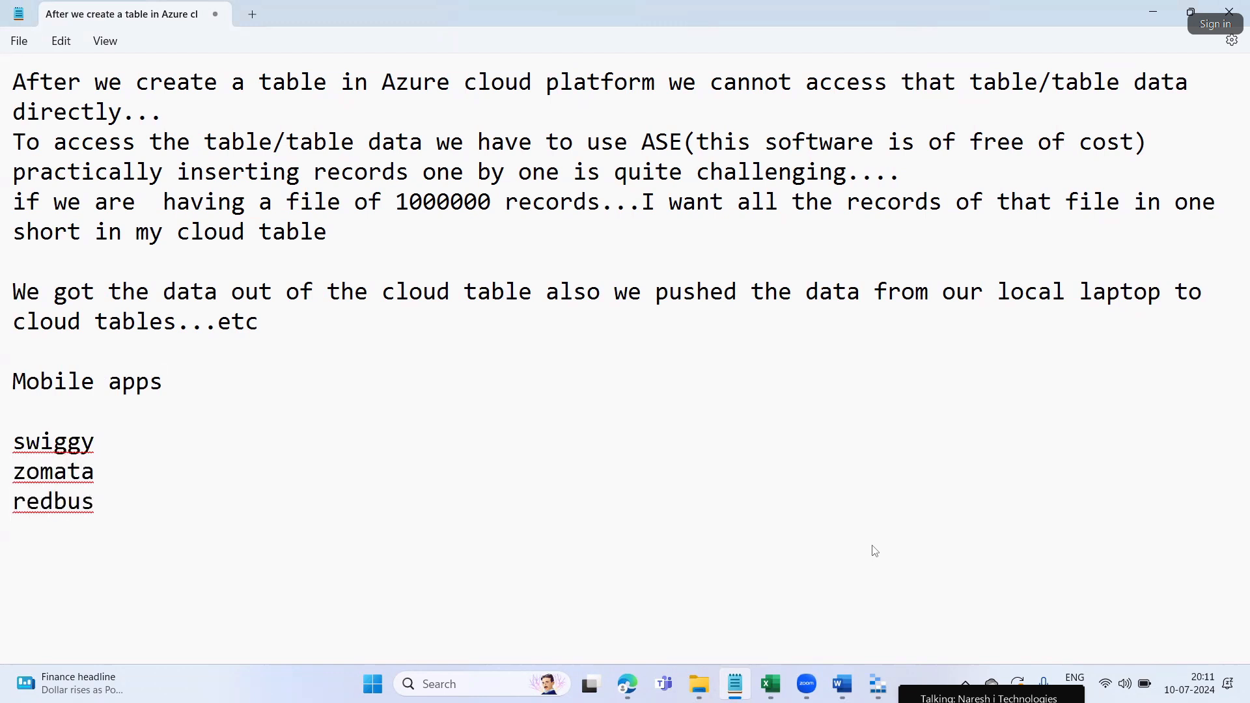
text(myn)
text(t)
key(BackSpace)
text(ntra)
key(Return)
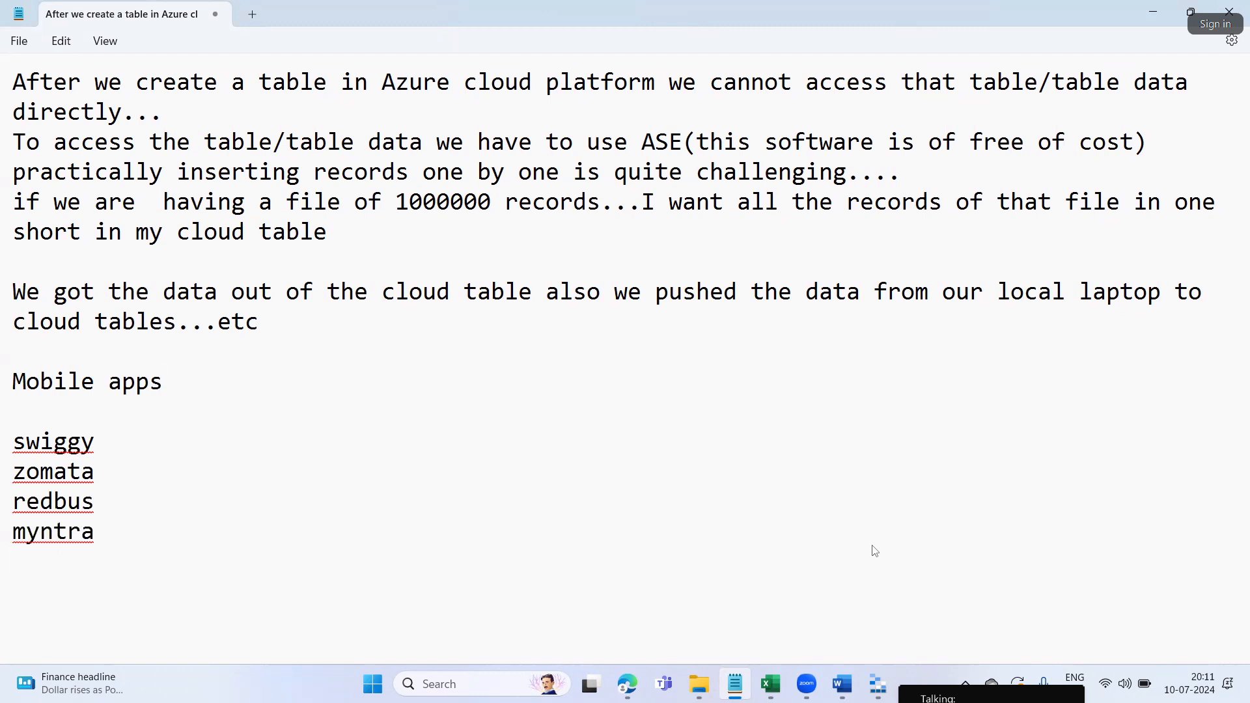
text(ola)
key(Return)
text(uber)
key(Return)
key(BackSpace)
text(..)
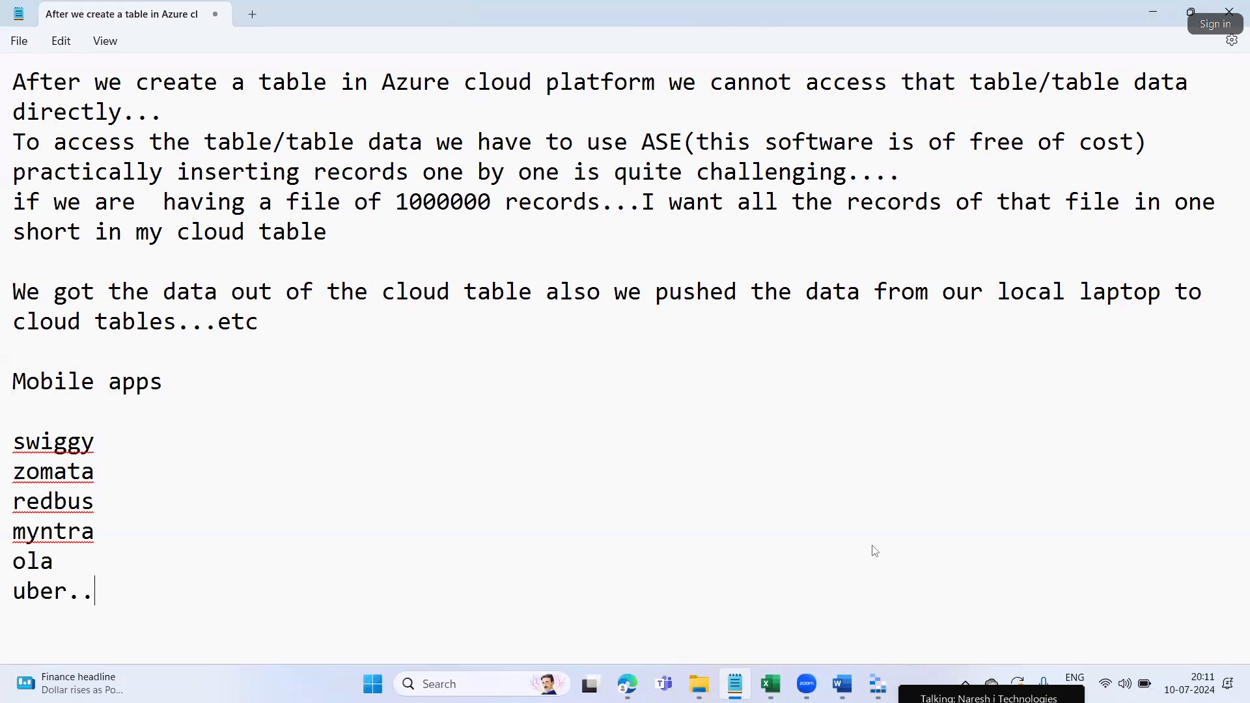
text(.etc etc)
key(shift+Home)
key(shift+Up)
key(shift+Up)
key(shift+Up)
key(shift+Up)
key(shift+Up)
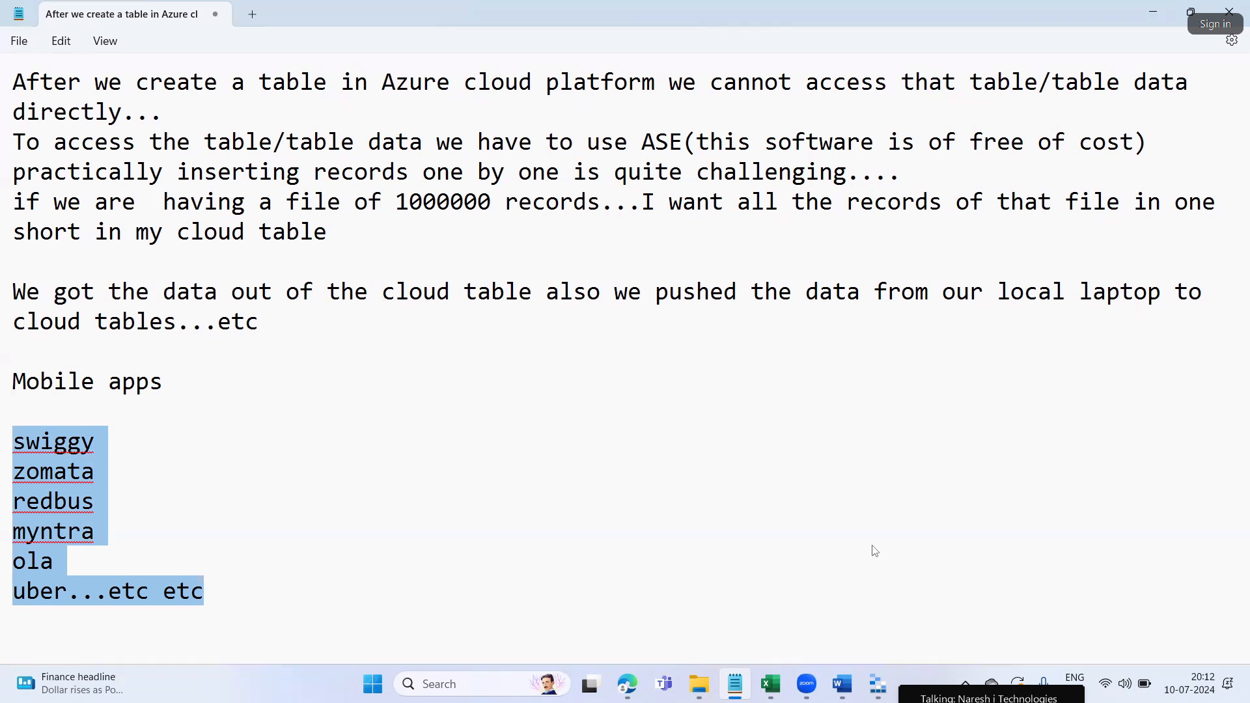
Append to swiggy a '>>' note on weekend-special biryani messages and dosa factory's tastiest dosa
click(148, 441)
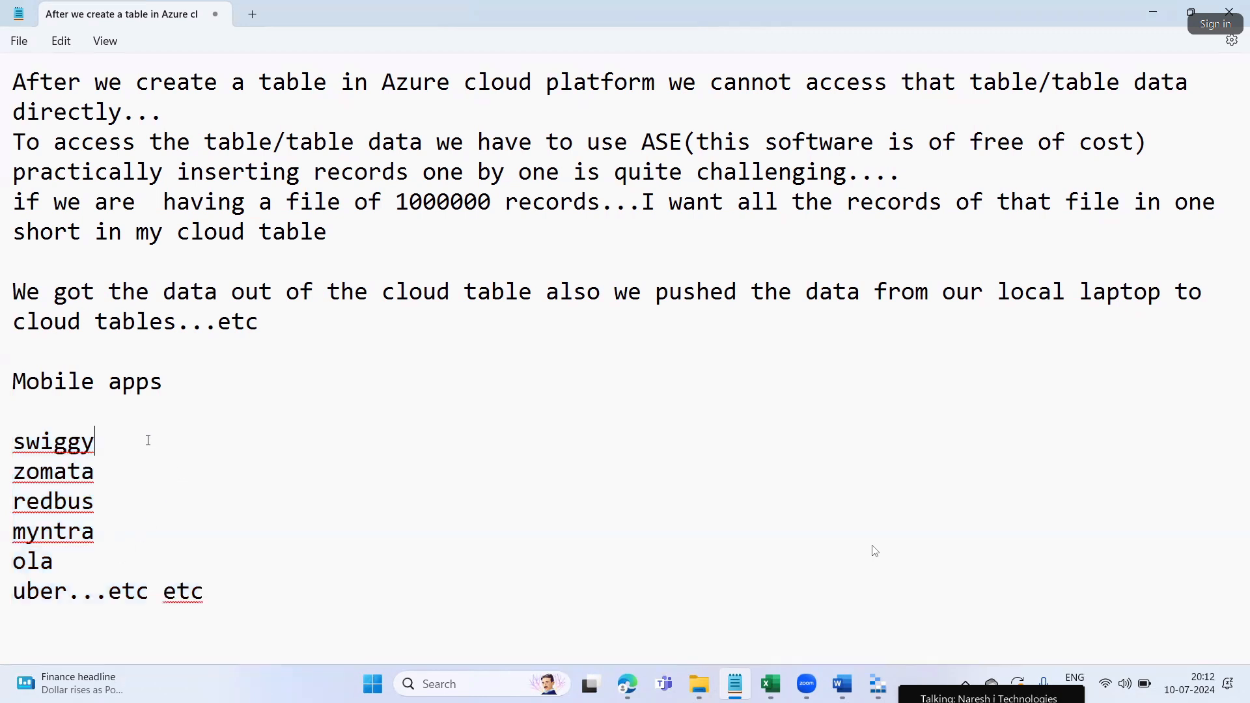
text(>>on weekends will get messages from swiggy saying that for wee)
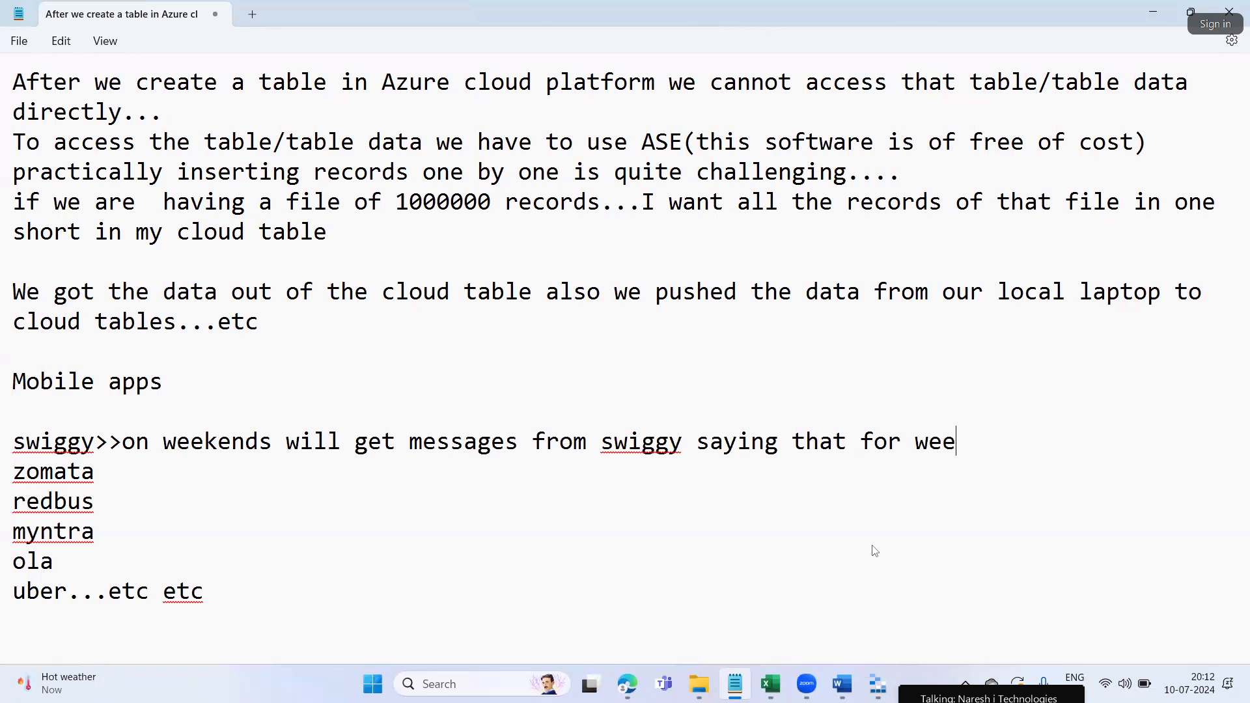
text(kend specia)
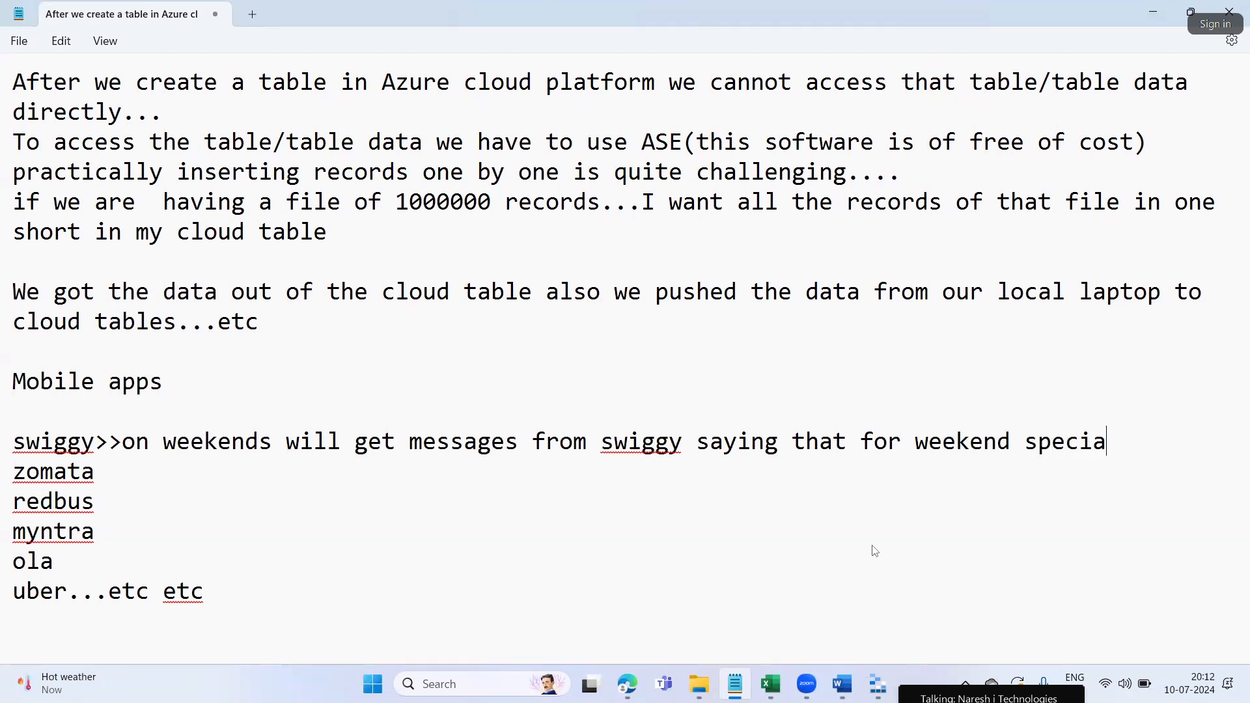
text(l in so and so res)
text(taurant )
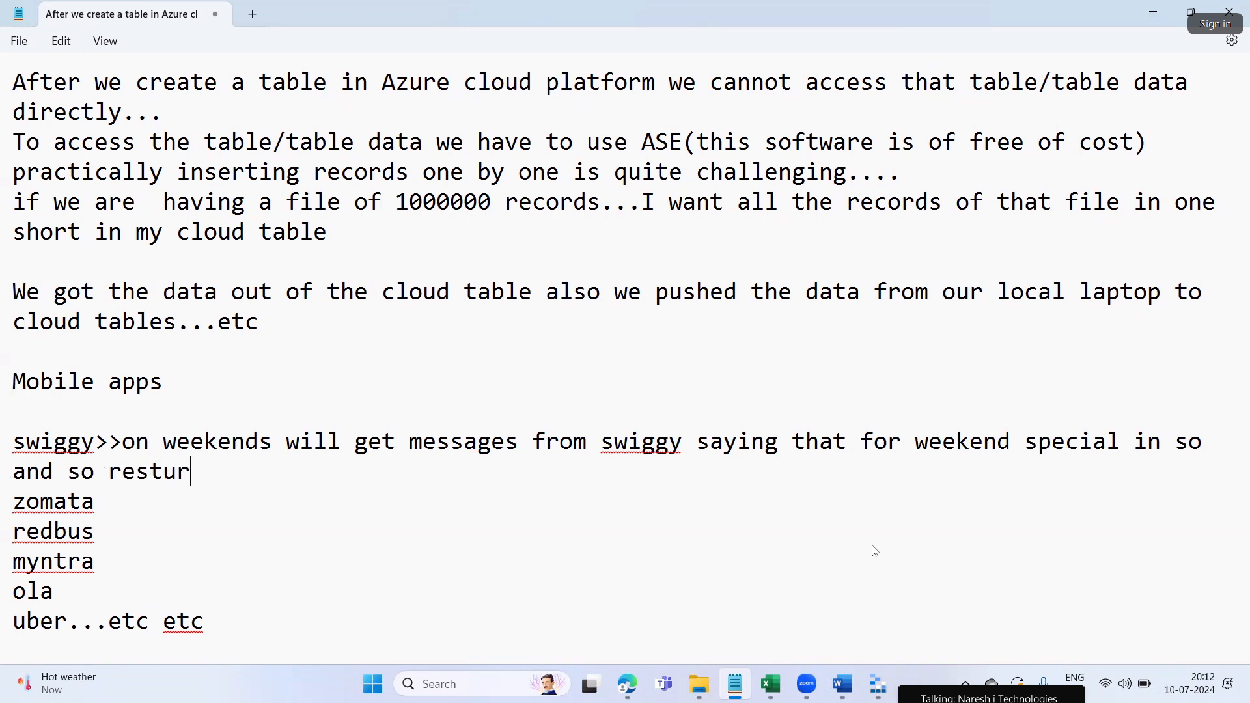
text(the )
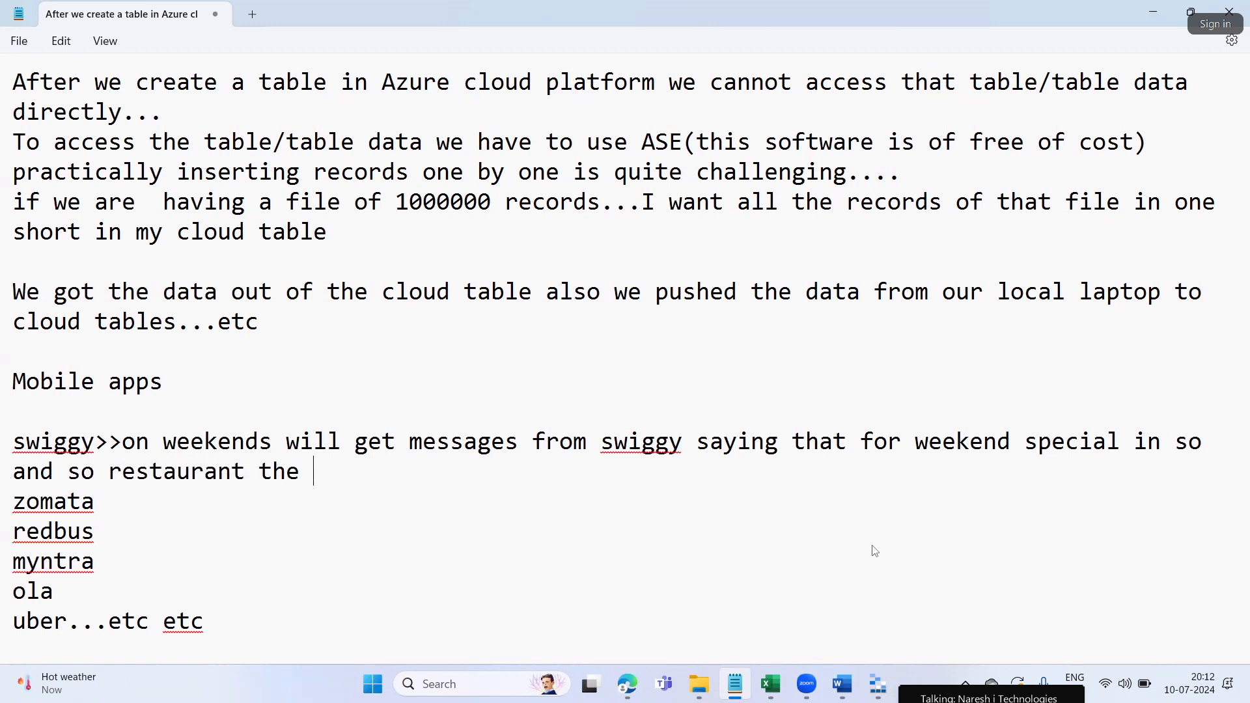
text(biryanis)
key(BackSpace)
text(i)
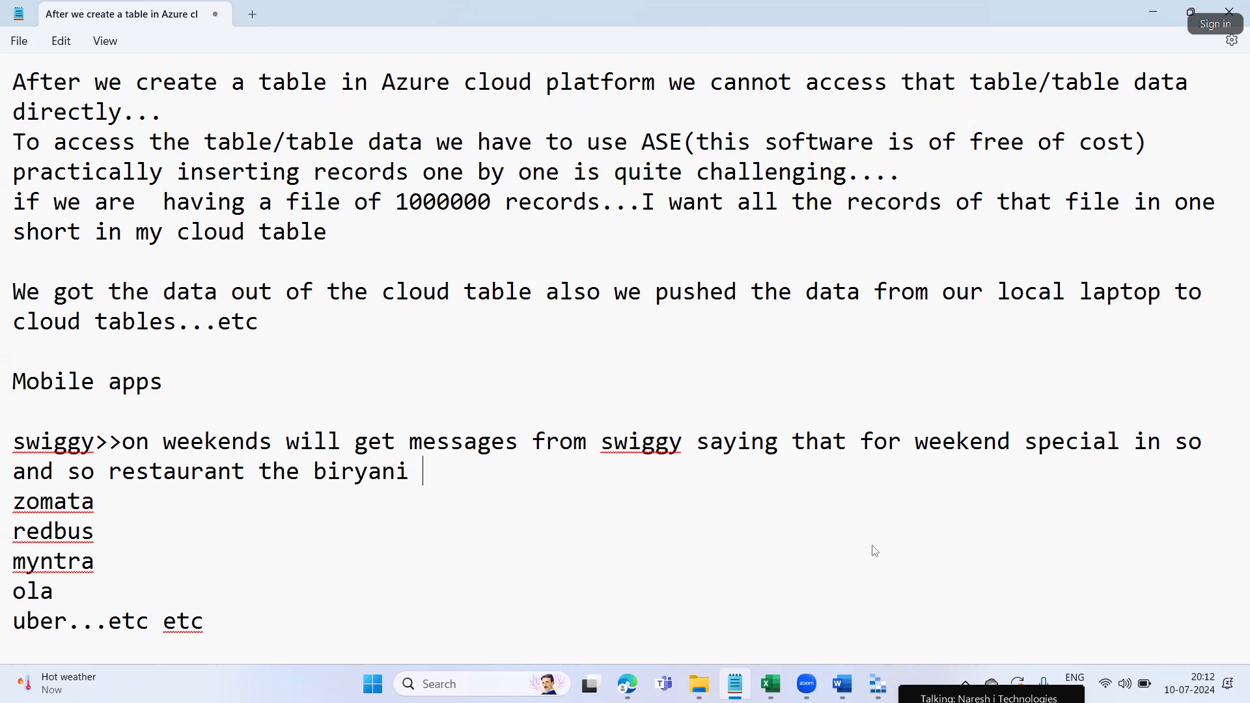
text(is too goo)
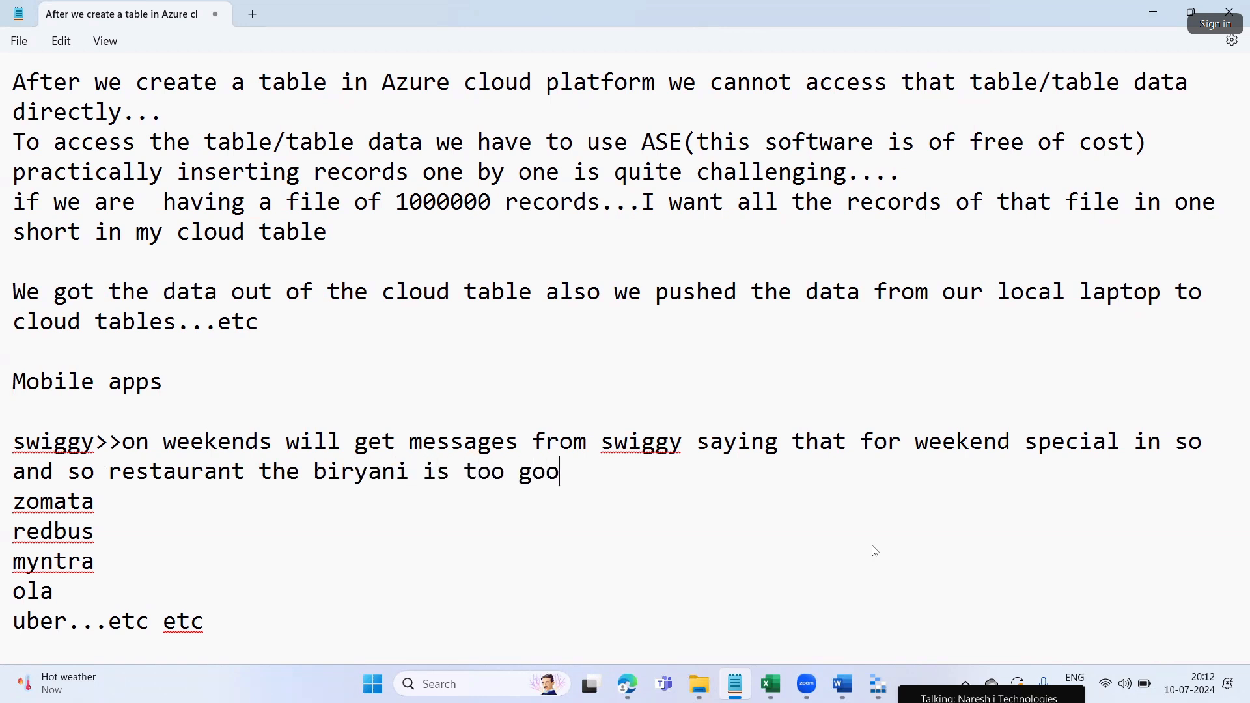
text(d to gr)
key(BackSpace)
key(BackSpace)
text(try, the)
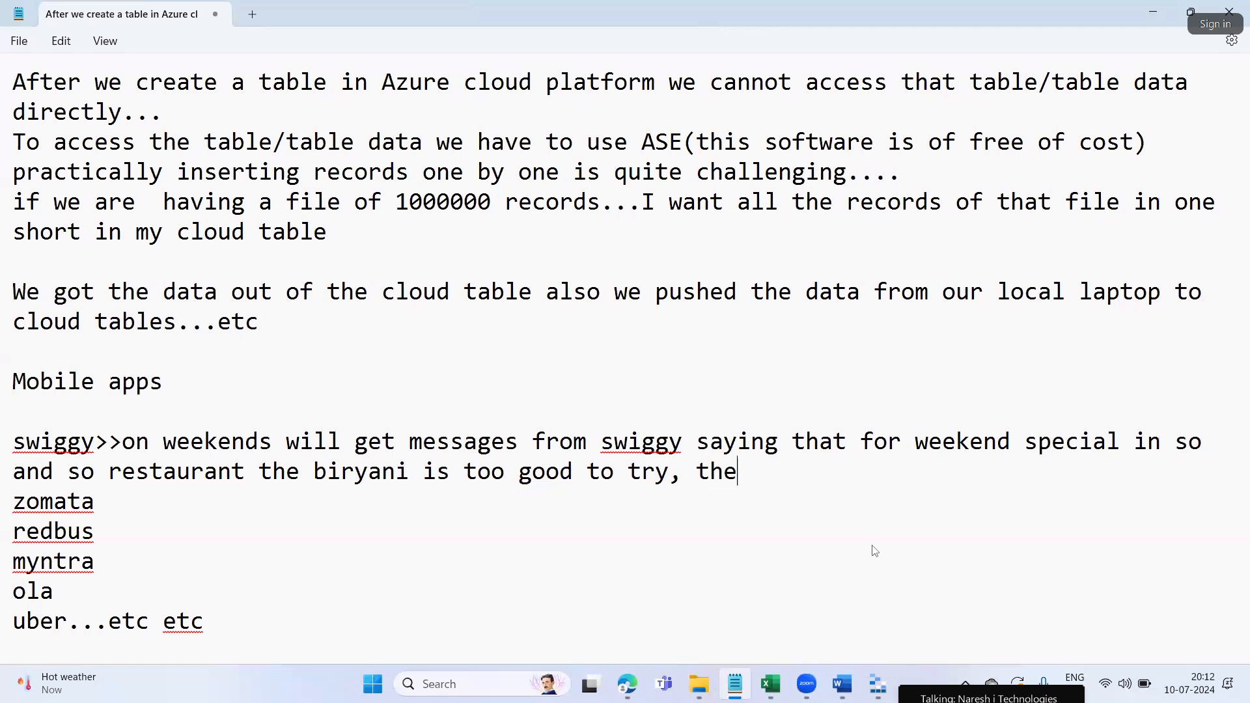
text( dosa in da)
key(BackSpace)
text(osa factory )
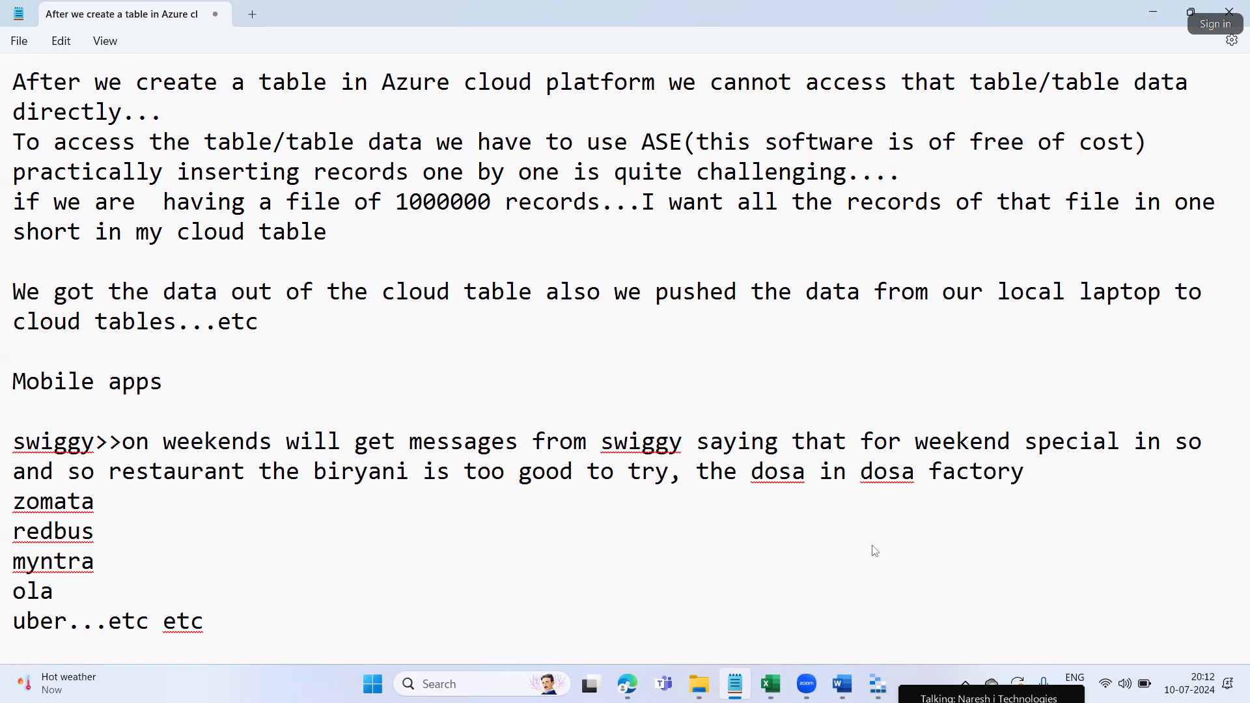
text(is )
text(delic)
text(ou)
key(BackSpace)
key(BackSpace)
text(sl)
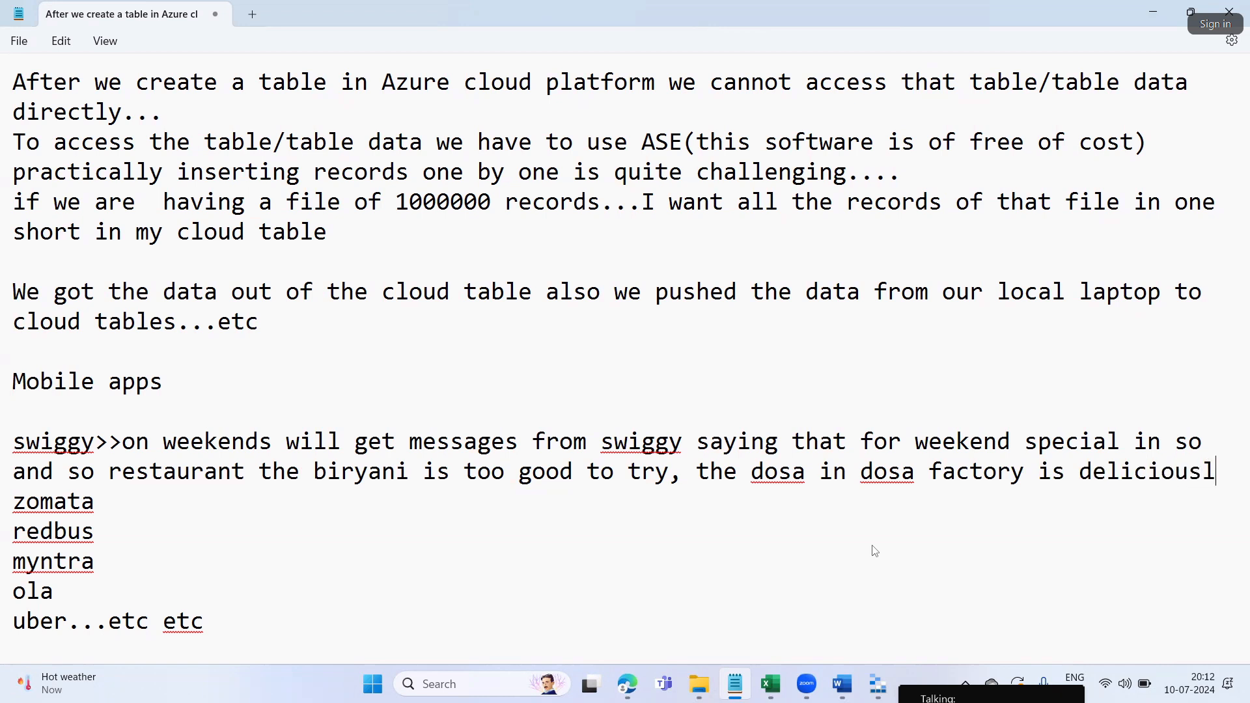
text(y tasties)
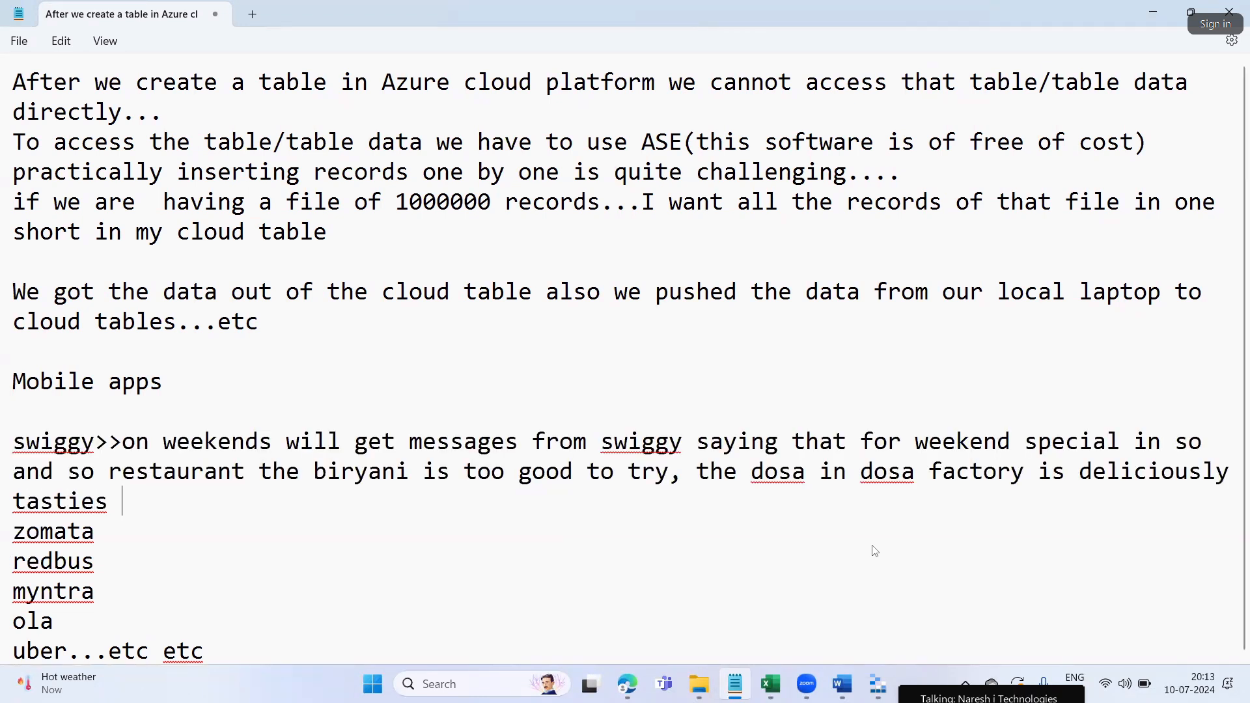
text(t to try)
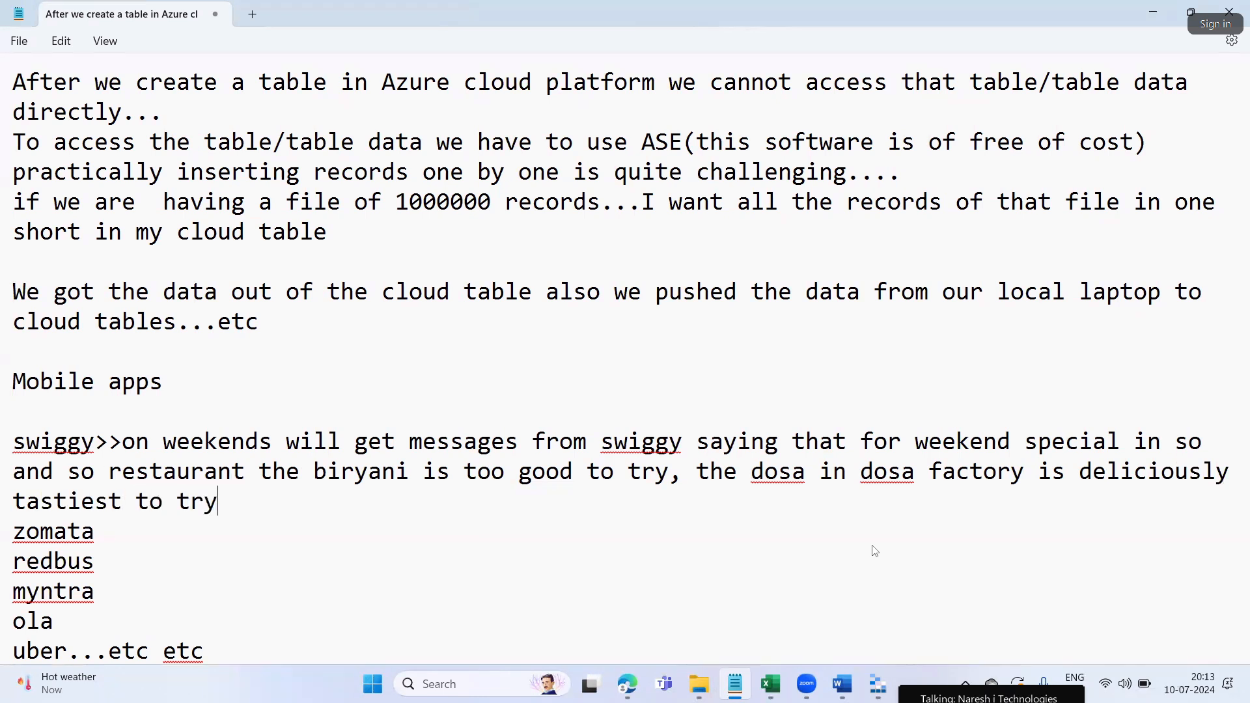
Split the swiggy note into indented weekend and dosa lines, and add a blank line after redbus
click(696, 471)
key(Return)
click(122, 443)
key(Return)
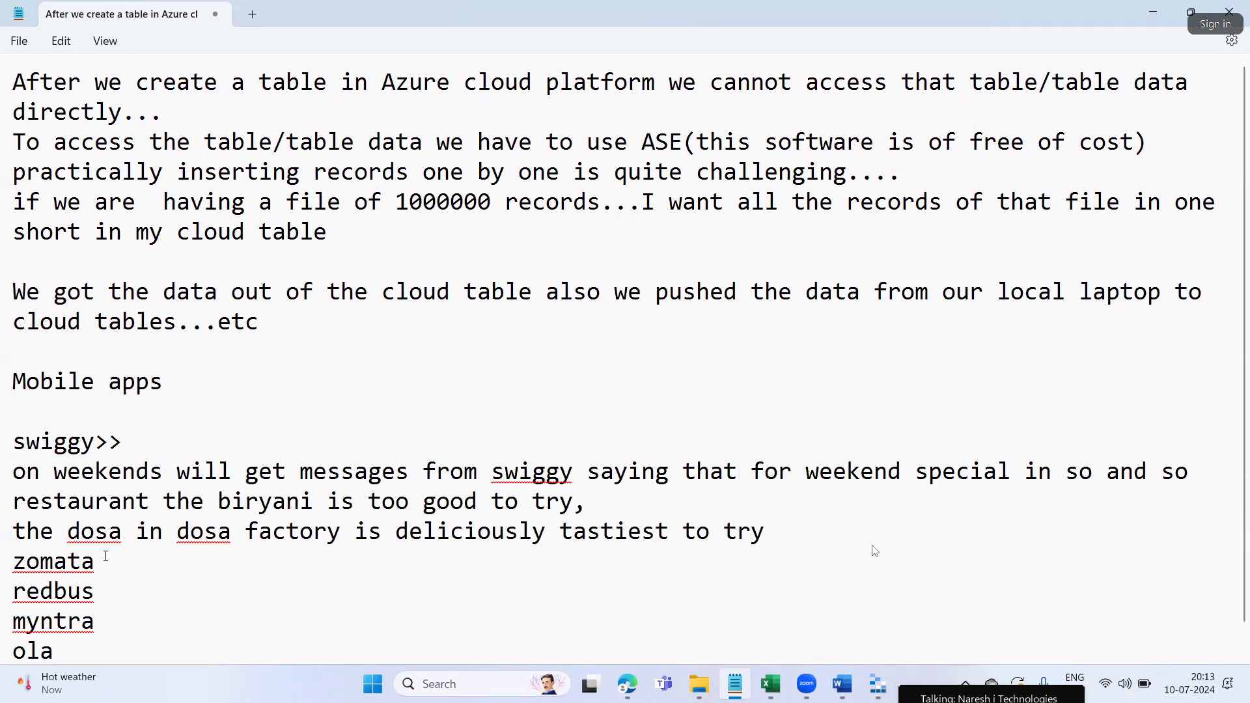
key(Tab)
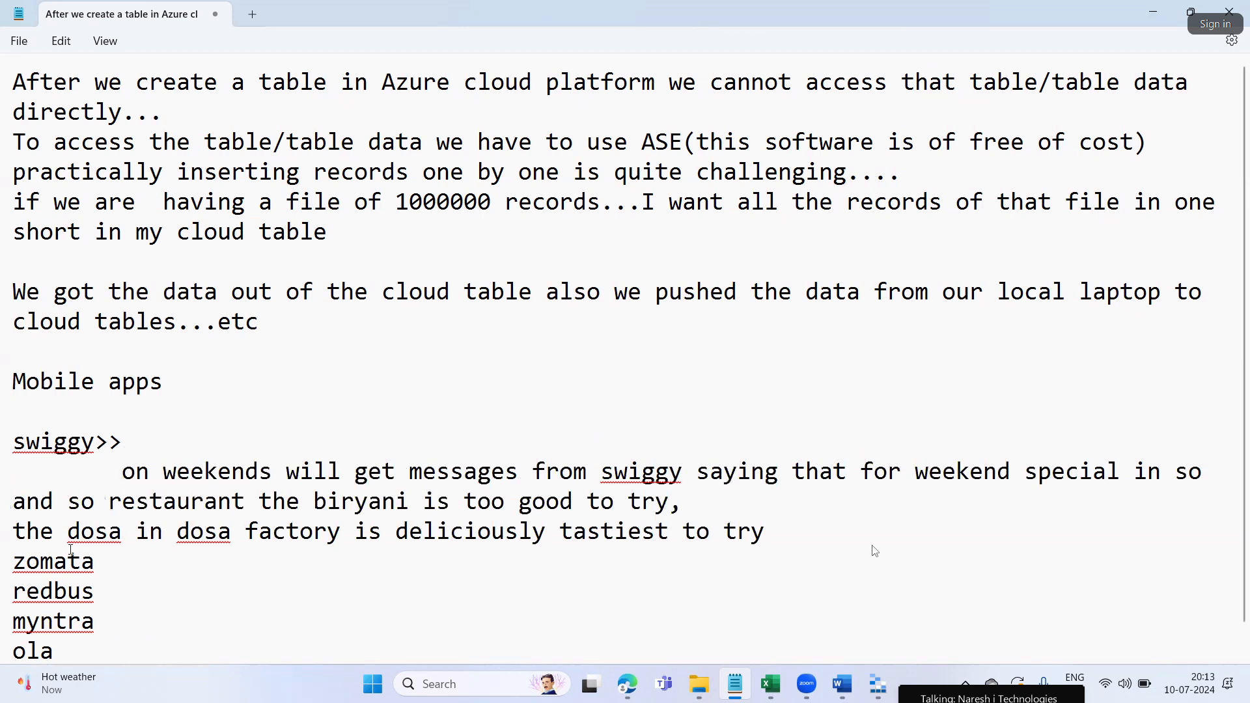
click(14, 534)
key(Tab)
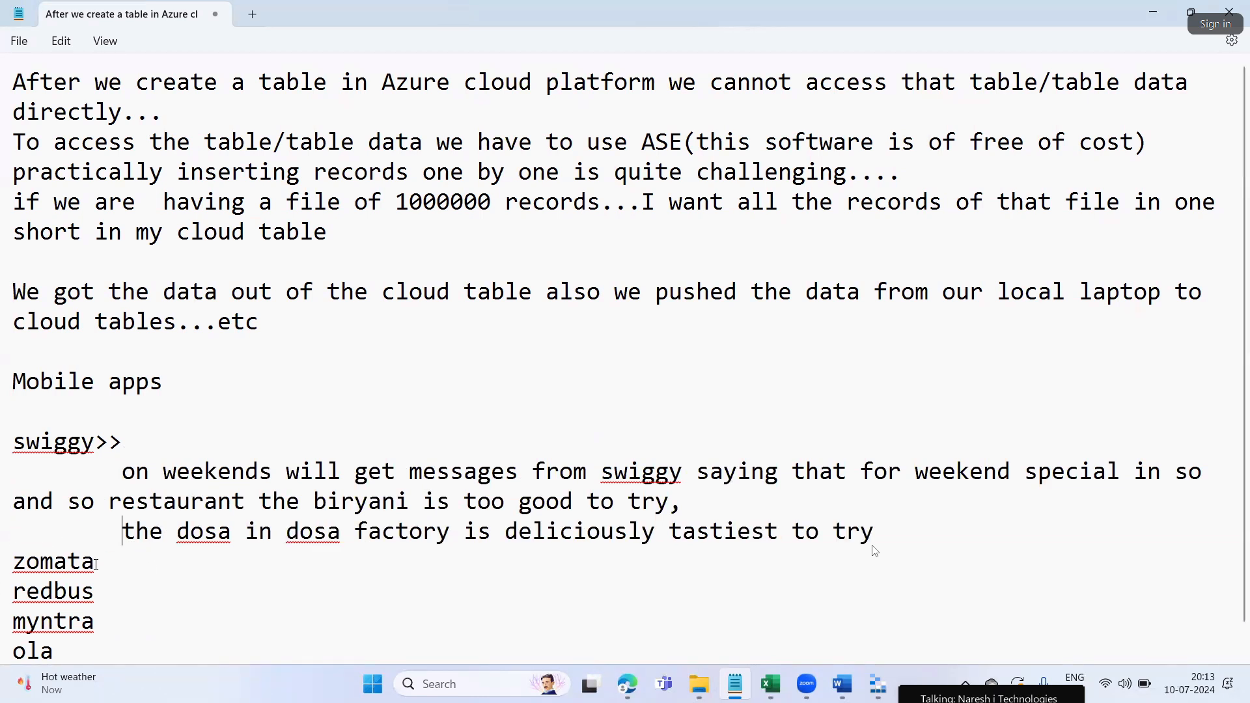
click(103, 596)
key(Return)
scroll(79, 589, down, 1)
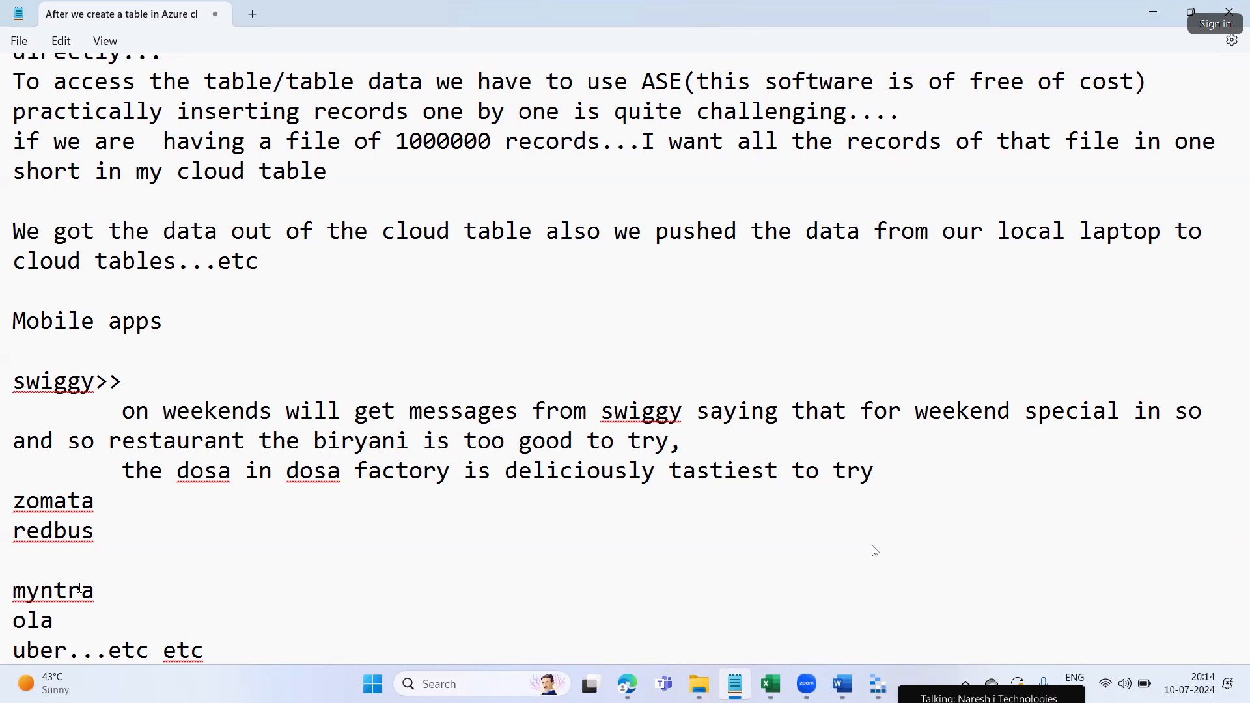
Indent the restaurant line and number the swiggy weekend and dosa sentences (i) and (ii)
click(14, 441)
key(Tab)
key(Tab)
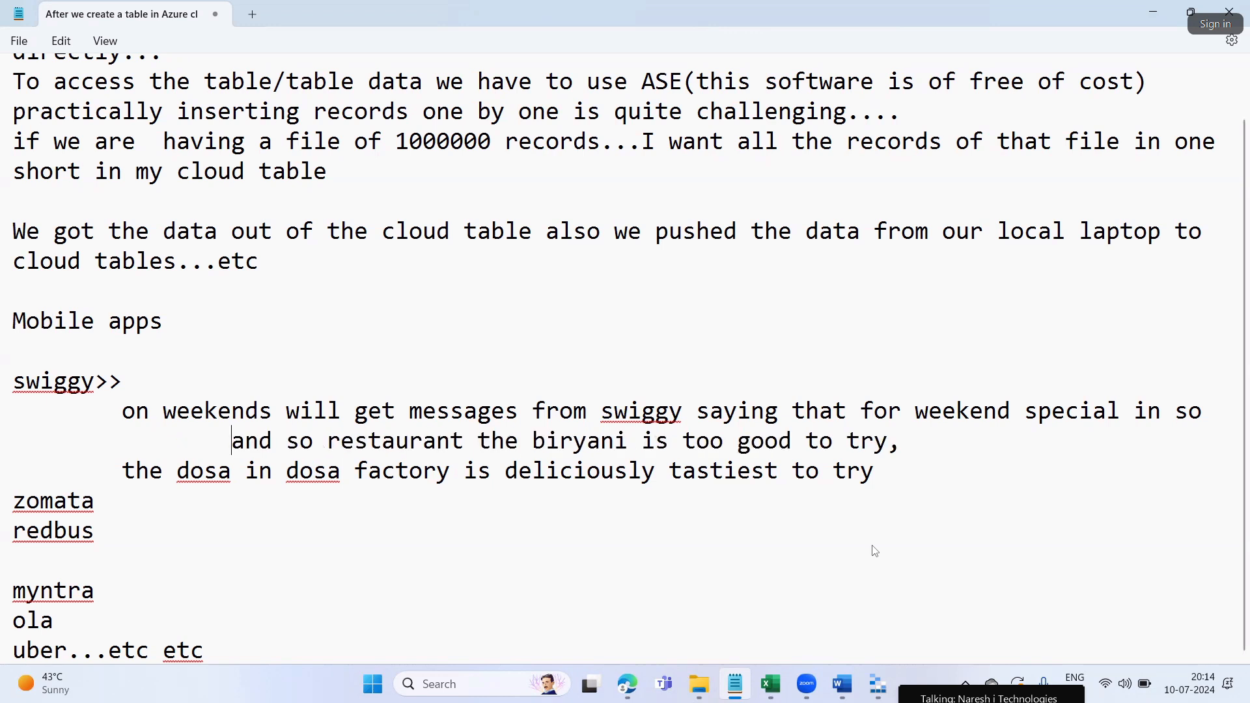
key(BackSpace)
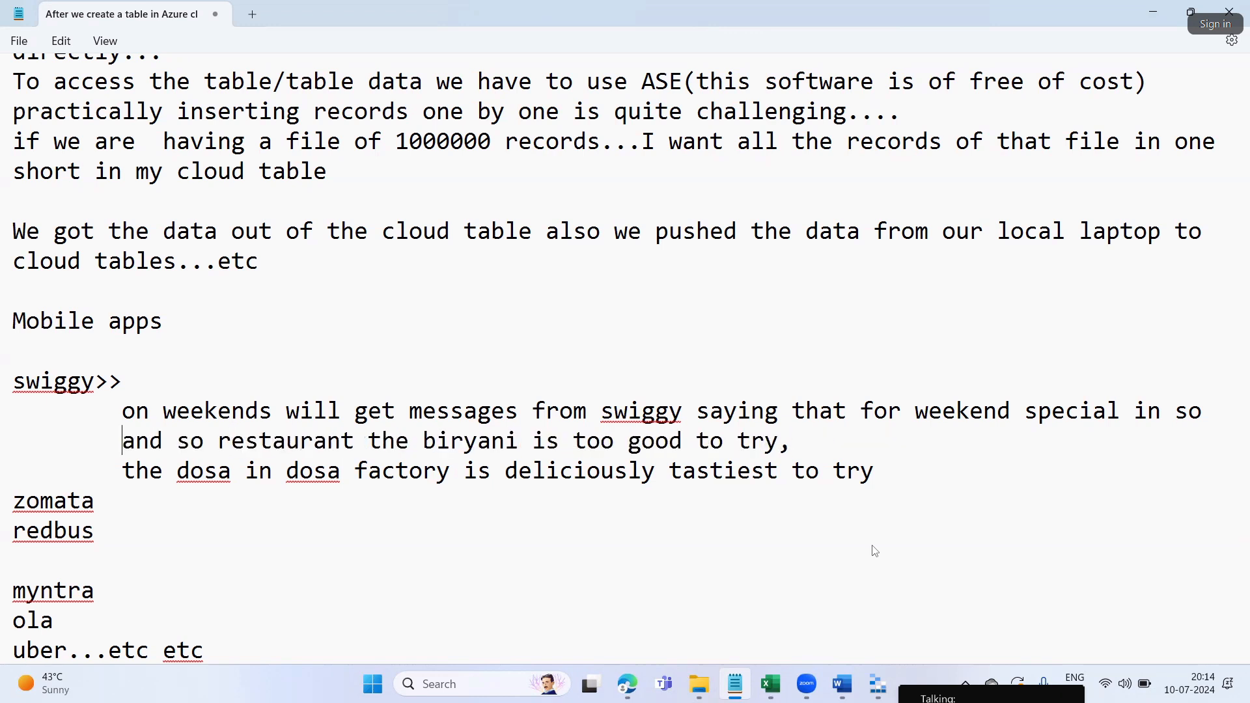
key(Up)
text((I))
key(Down)
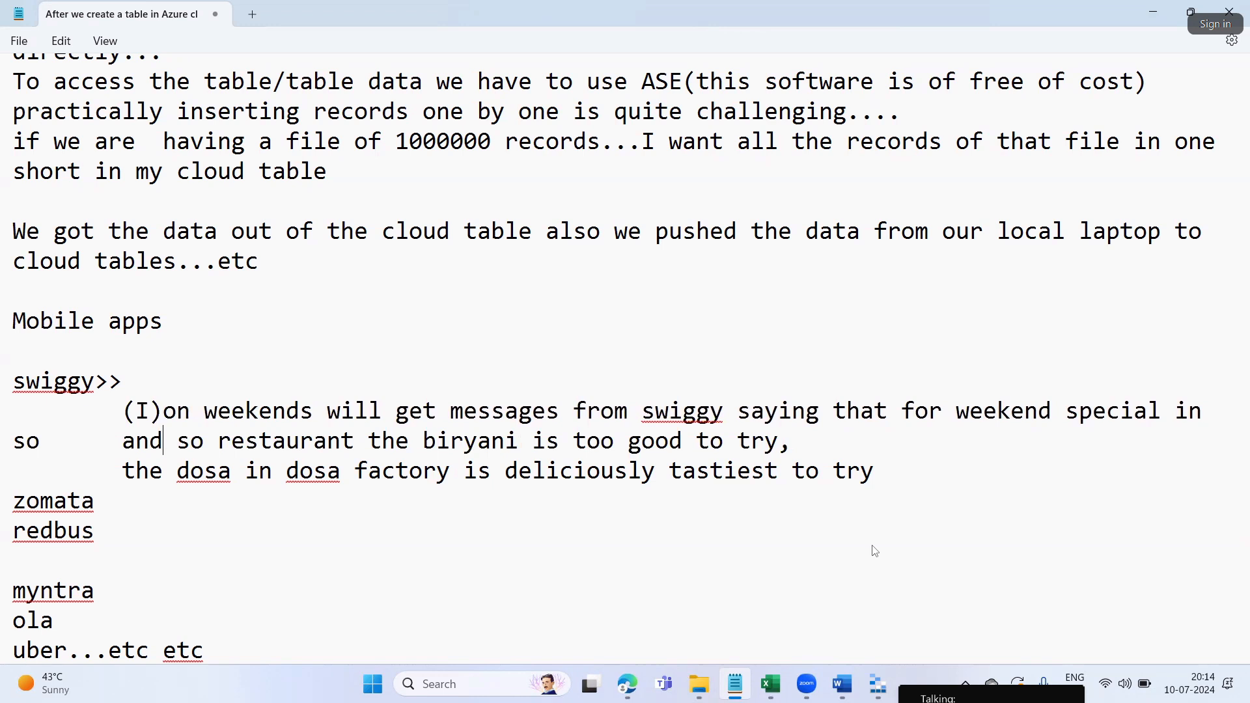
key(Up)
key(Left)
key(BackSpace)
text(i)
key(Left)
key(Down)
key(Down)
key(Left)
text((ii))
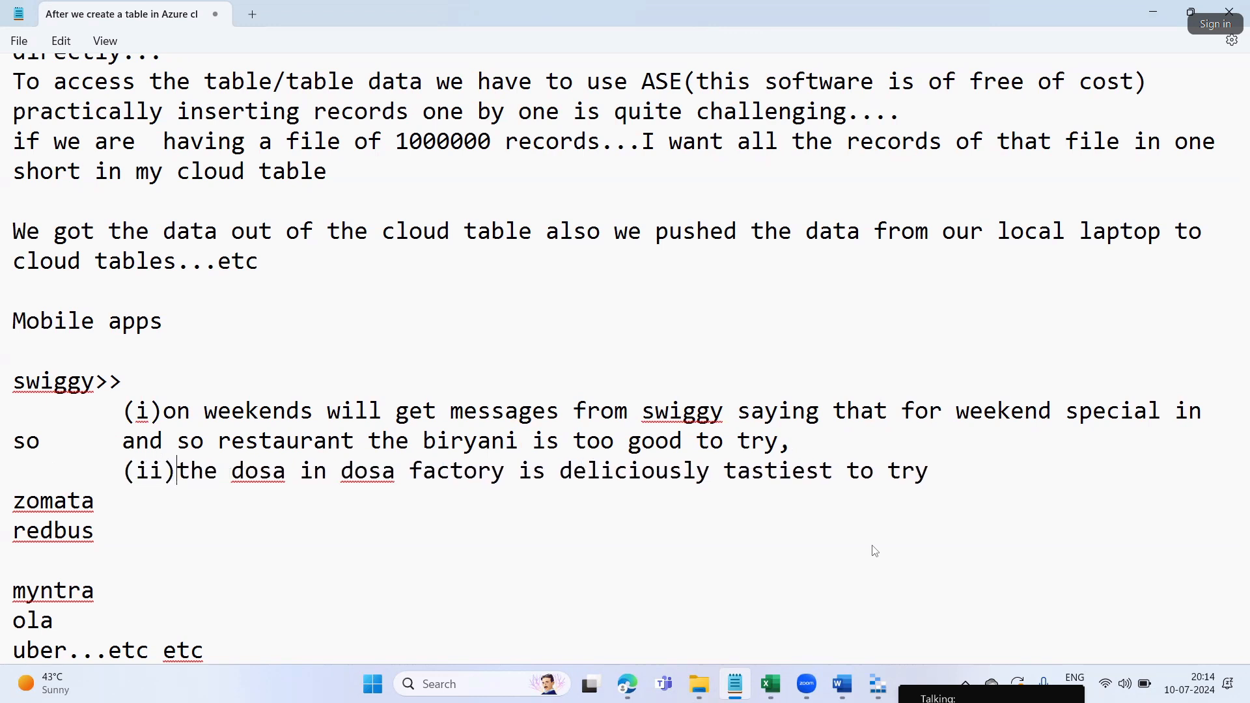
Line up the 'so and so restaurant' line under item (i) and highlight the weekend message
key(Up)
key(Home)
key(Tab)
key(Tab)
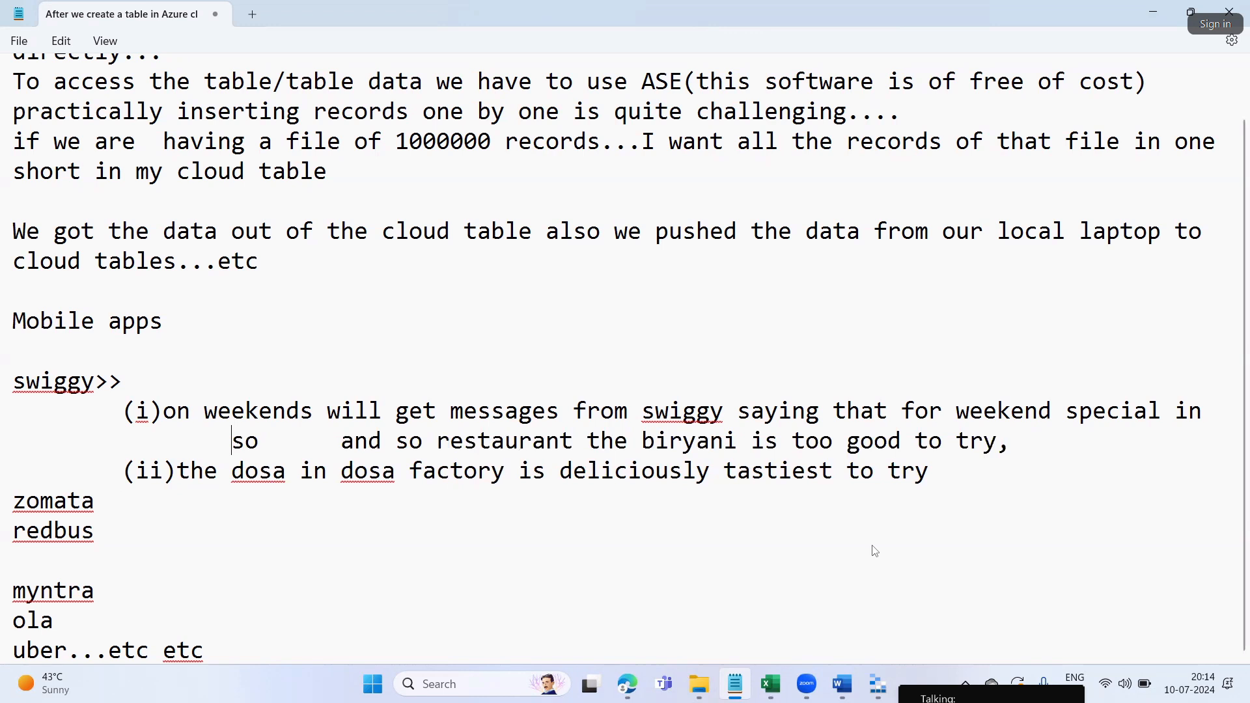
key(BackSpace)
text(c)
key(BackSpace)
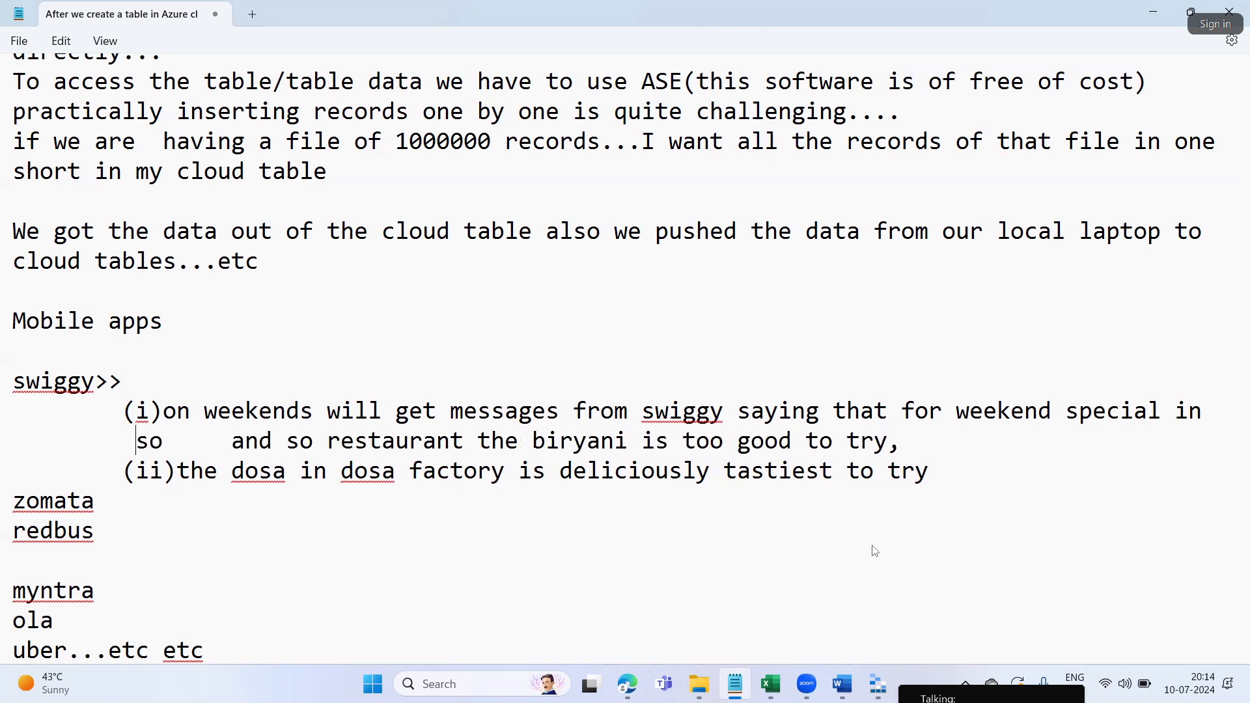
key(Right)
key(Right)
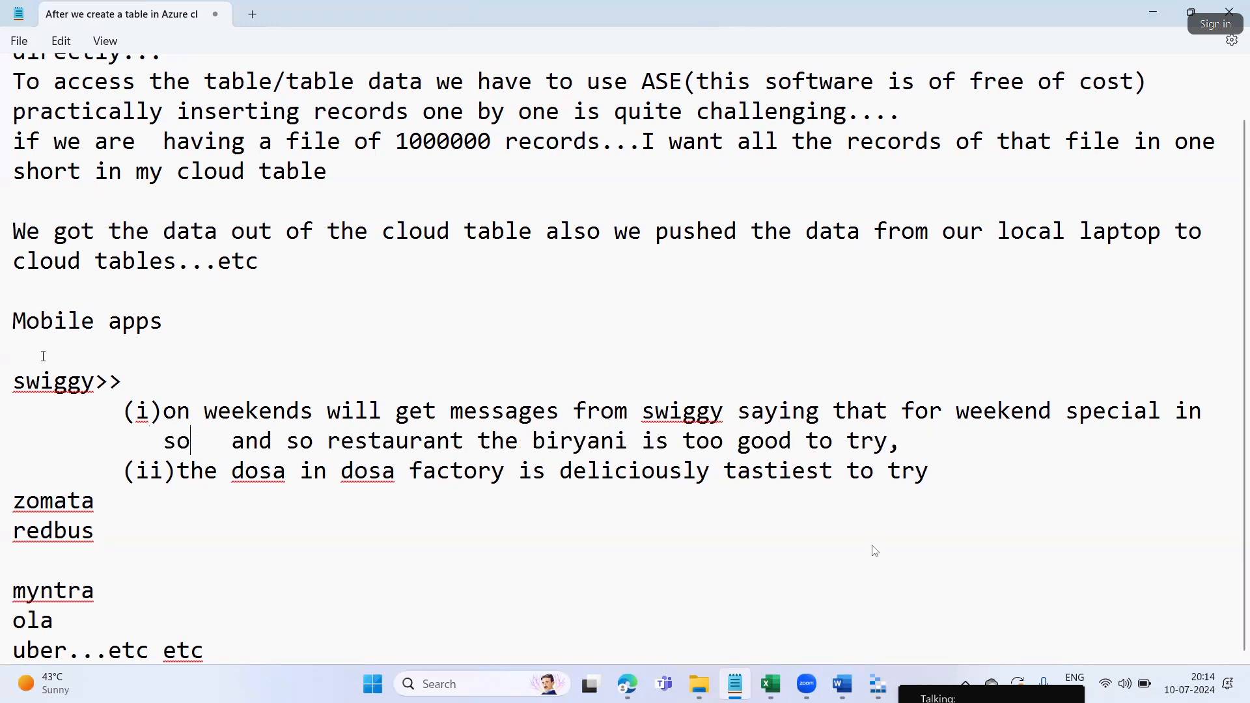
key(Delete)
key(Delete)
key(Delete)
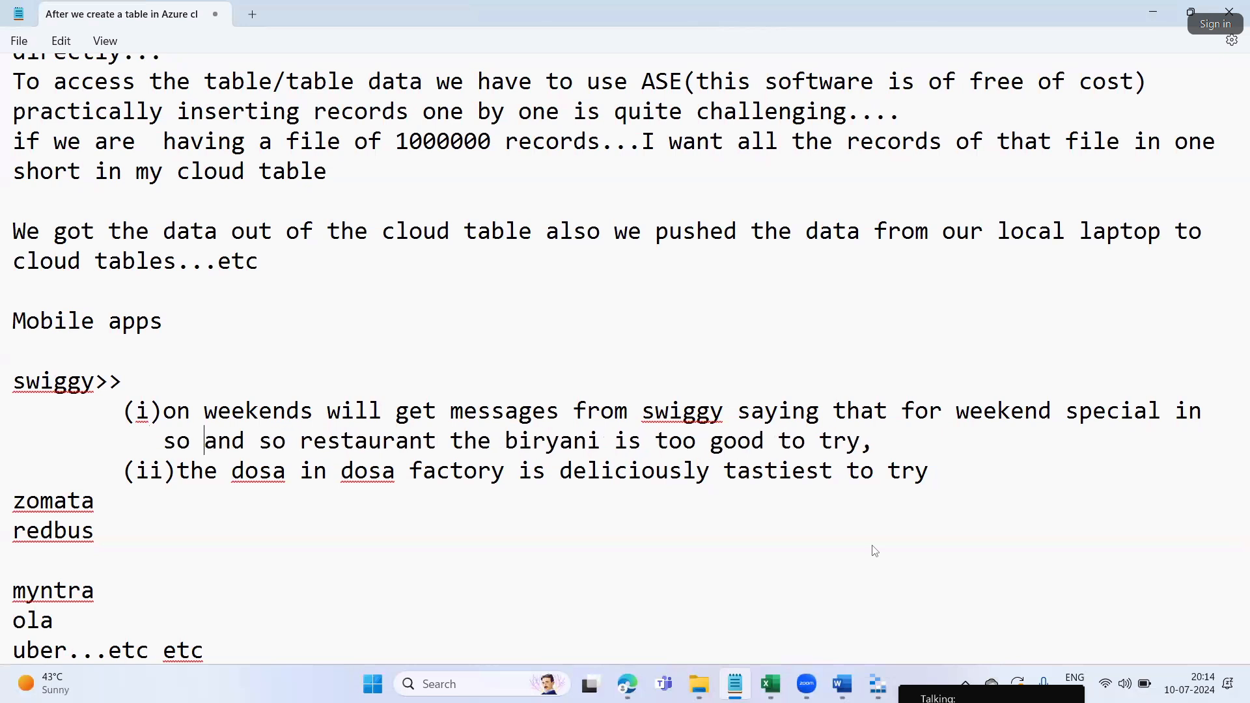
key(Down)
key(Down)
key(Down)
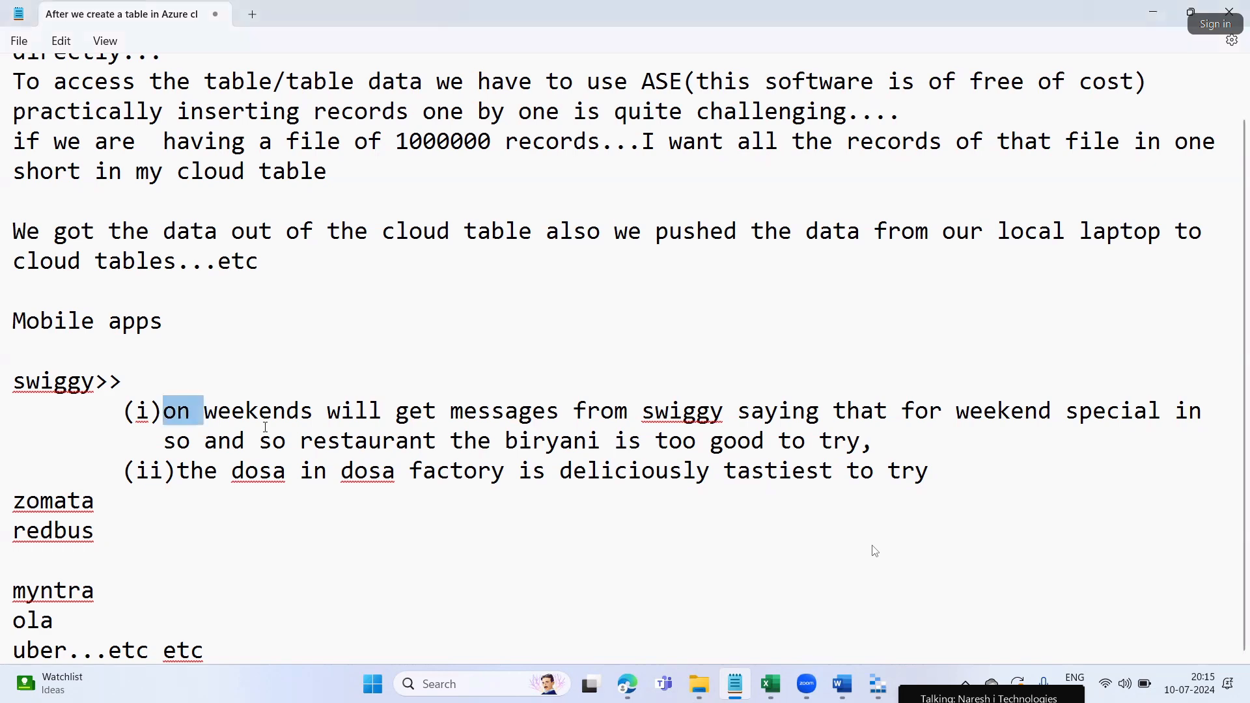
drag(163, 411, 779, 412)
drag(863, 416, 986, 405)
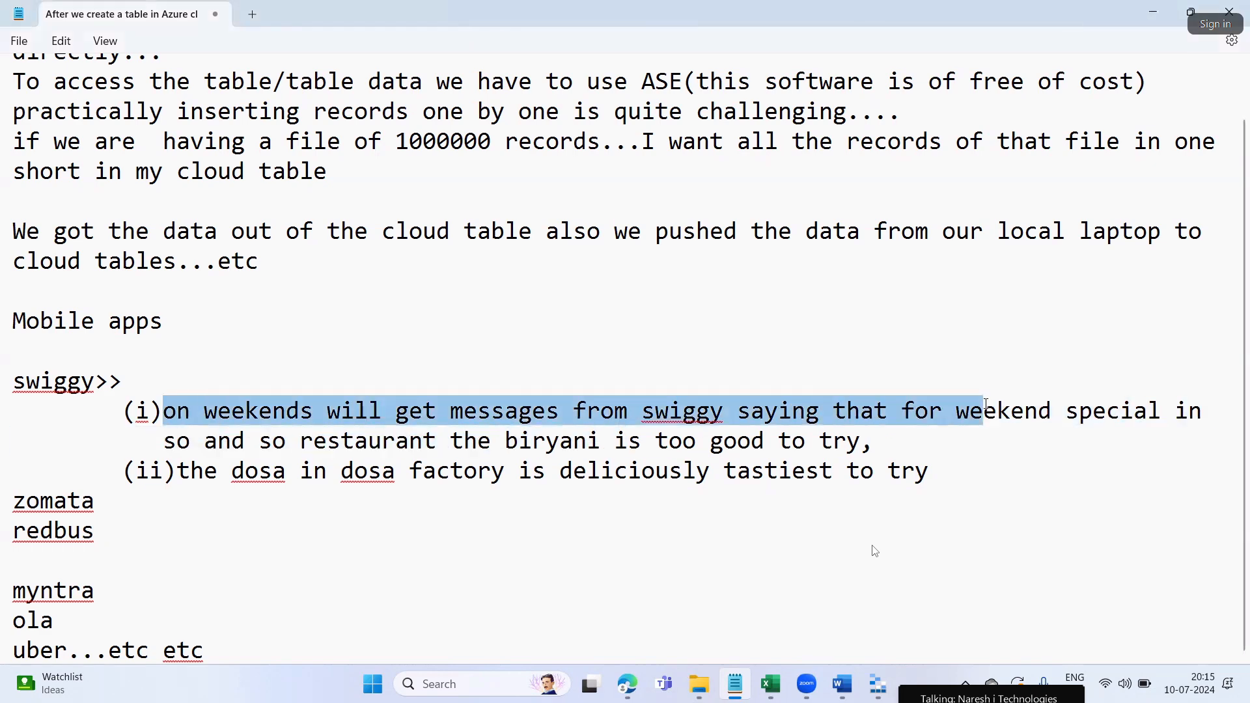
In Word, scroll up and highlight the Queue Storage Services heading
click(842, 683)
scroll(673, 441, up, 1)
drag(541, 279, 656, 272)
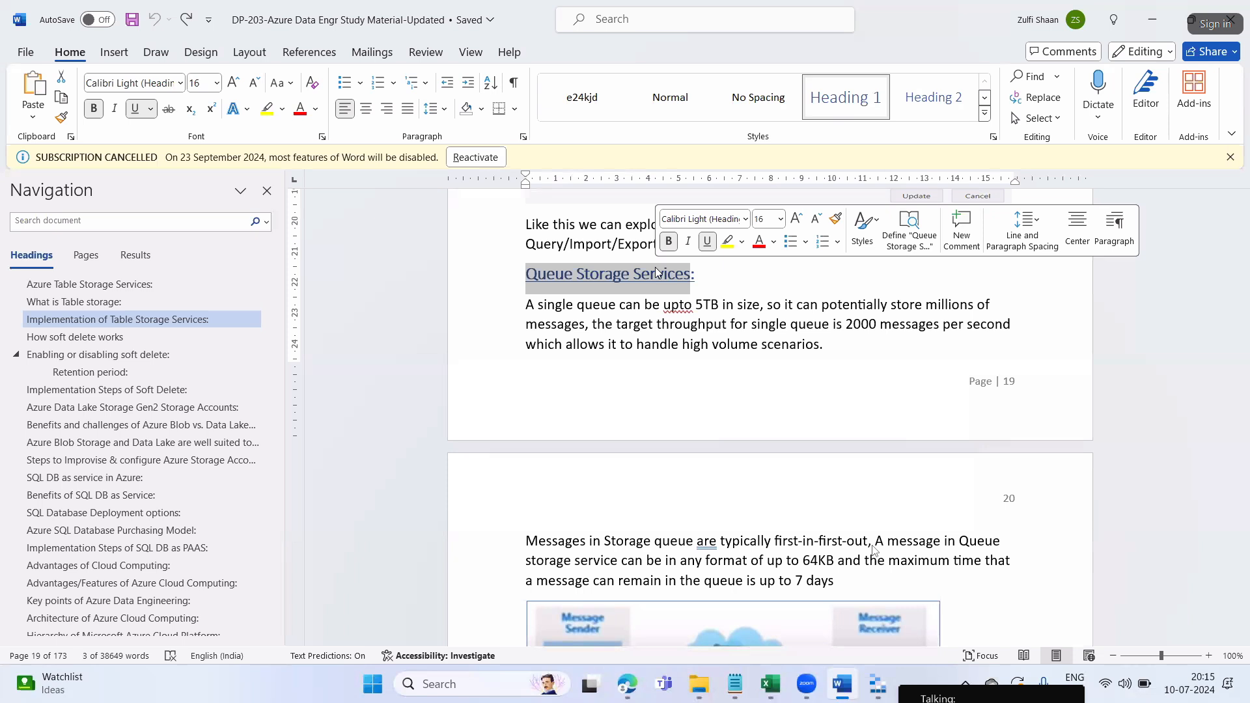
Highlight the queue size sentence, then open the srcsa1974 tables list in the Azure portal
click(612, 397)
drag(527, 310, 750, 311)
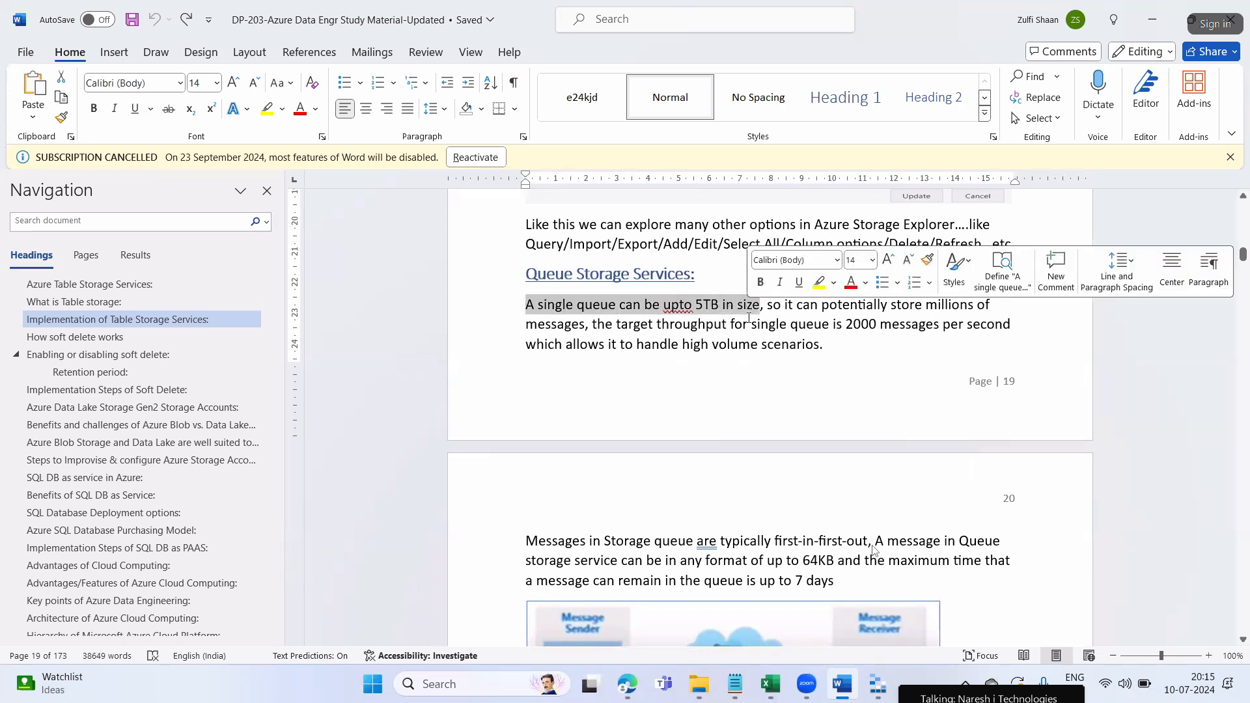
click(640, 689)
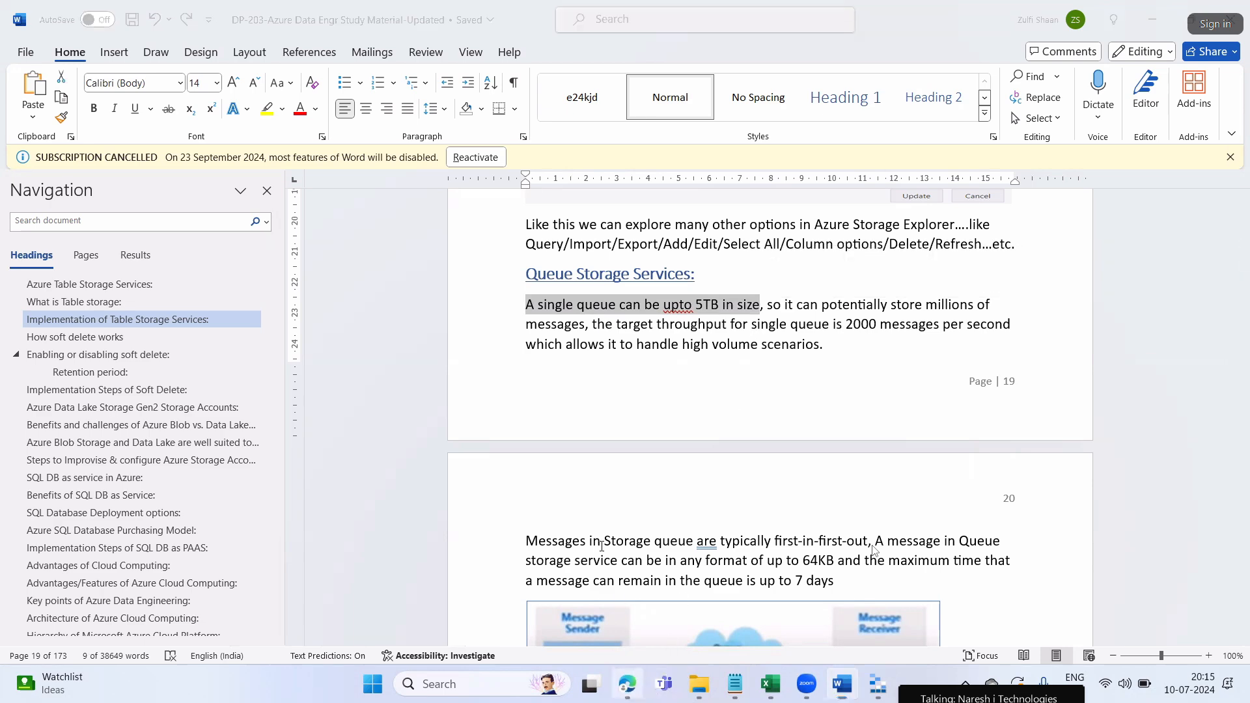
click(613, 569)
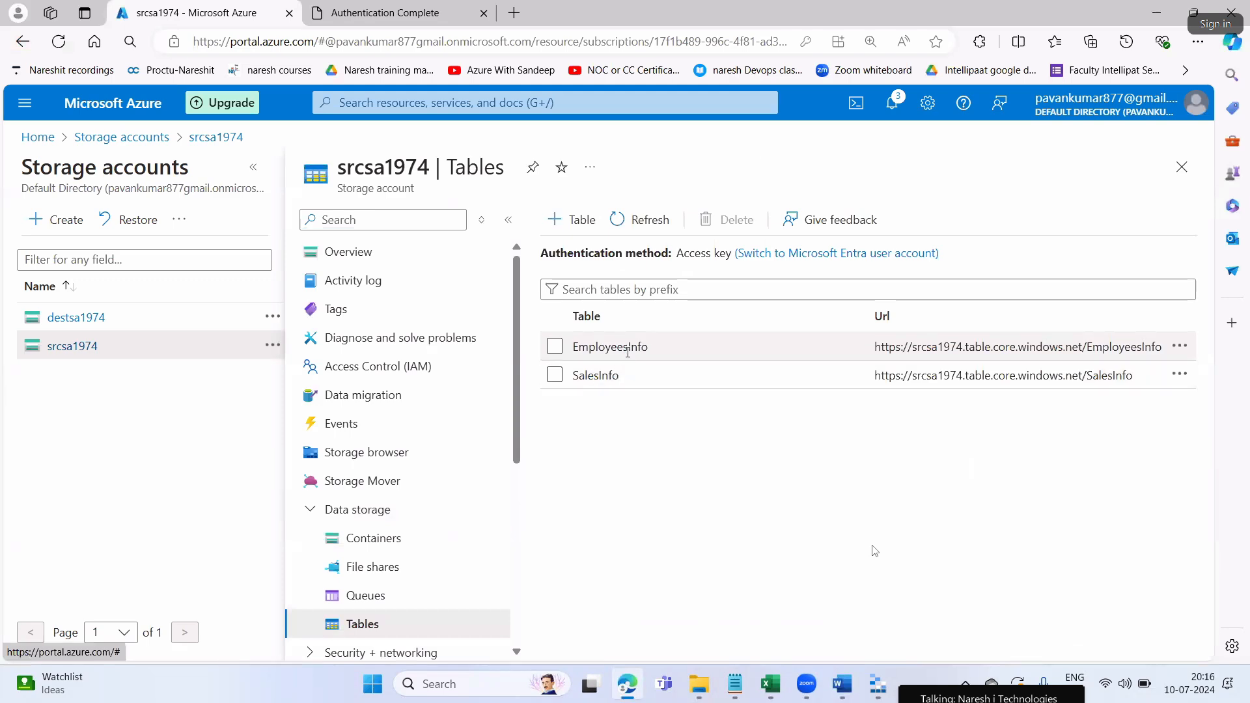
mouse_move(879, 684)
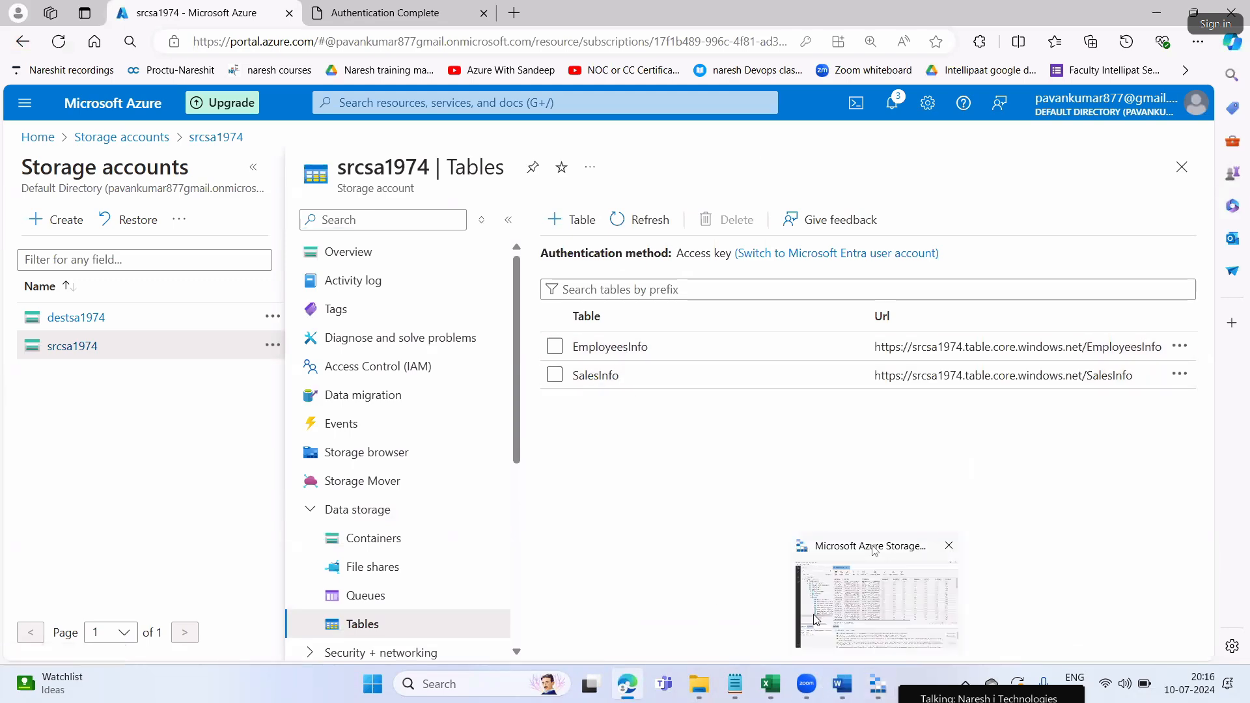
In Word, highlight the 5TB queue limit, millions-of-messages capacity and 2000 messages-per-second throughput
click(841, 683)
click(570, 358)
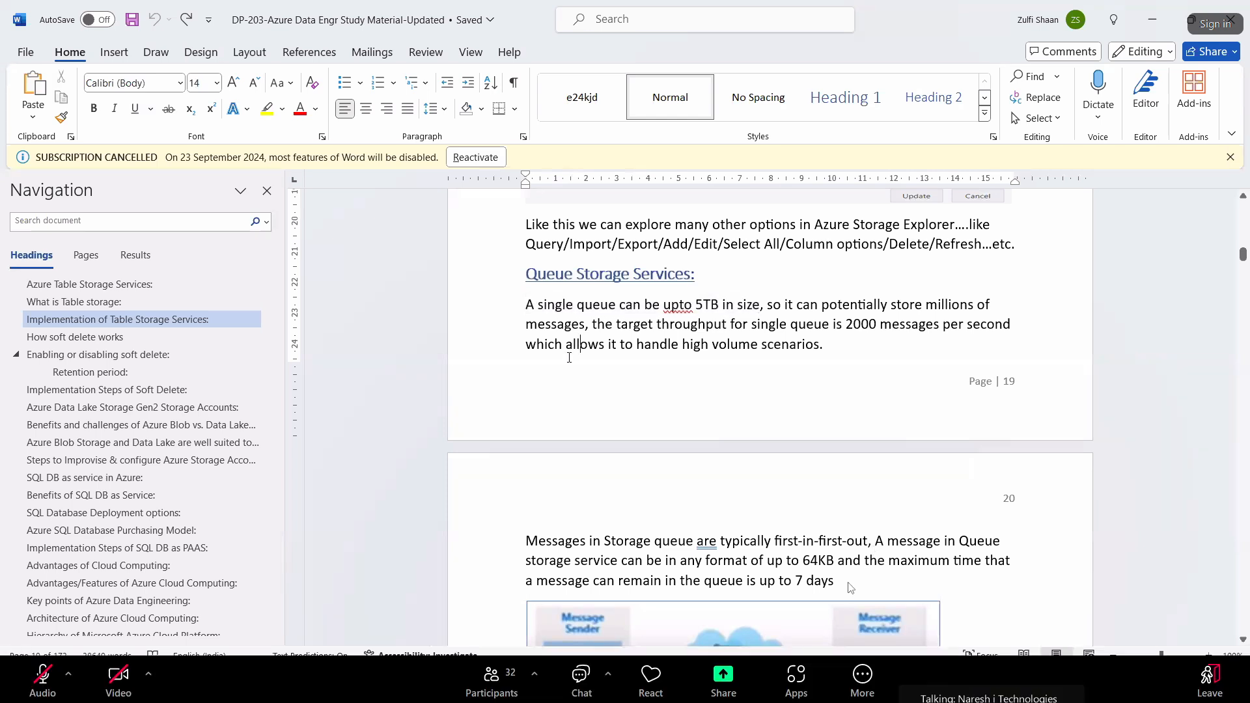
drag(577, 306, 977, 306)
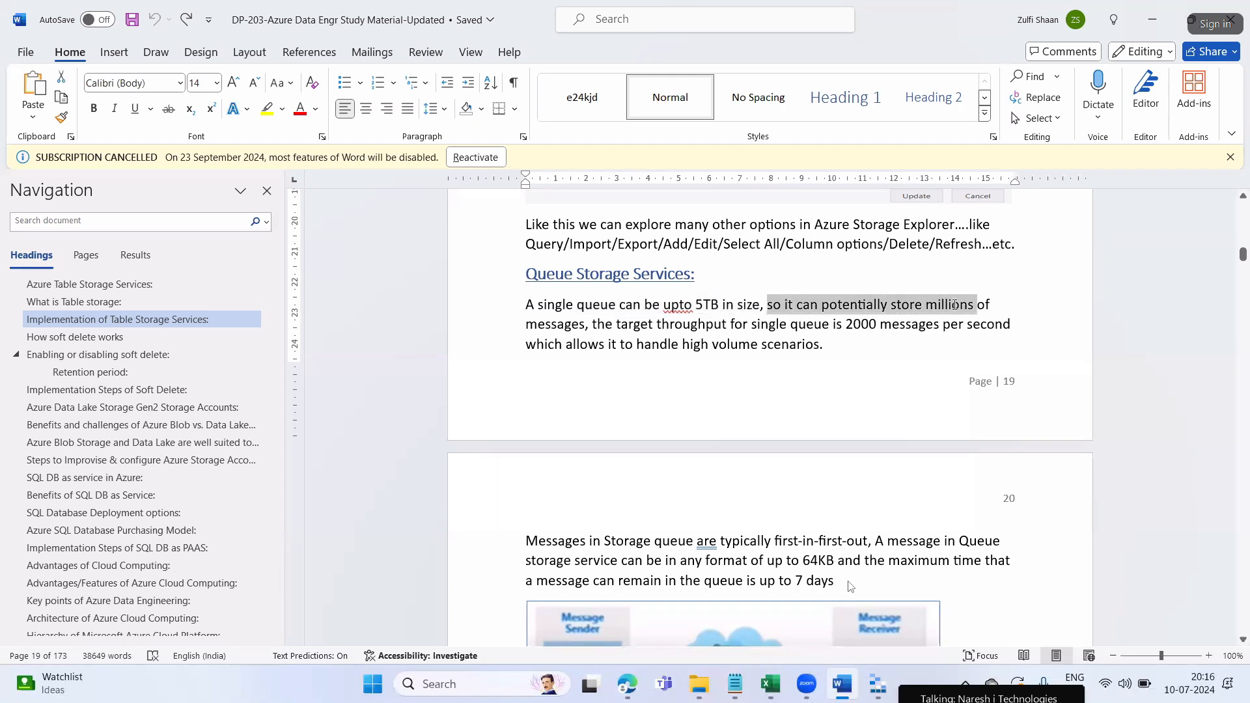
drag(579, 326, 584, 327)
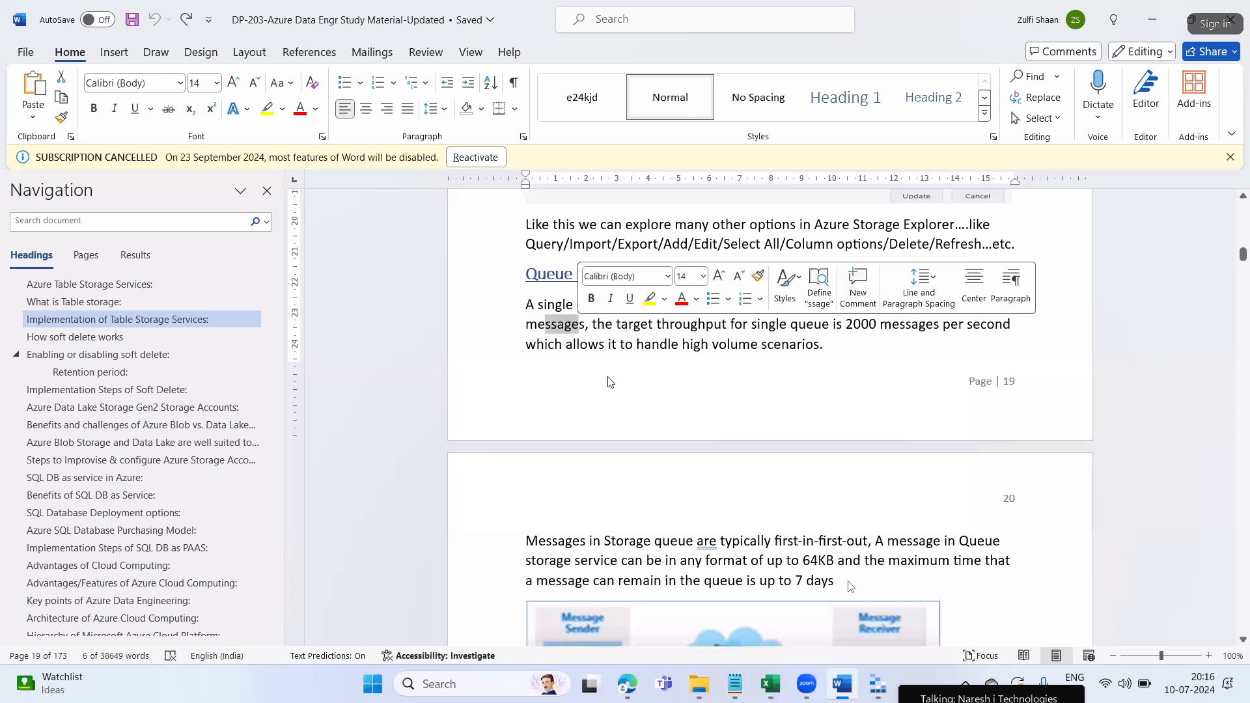
click(619, 372)
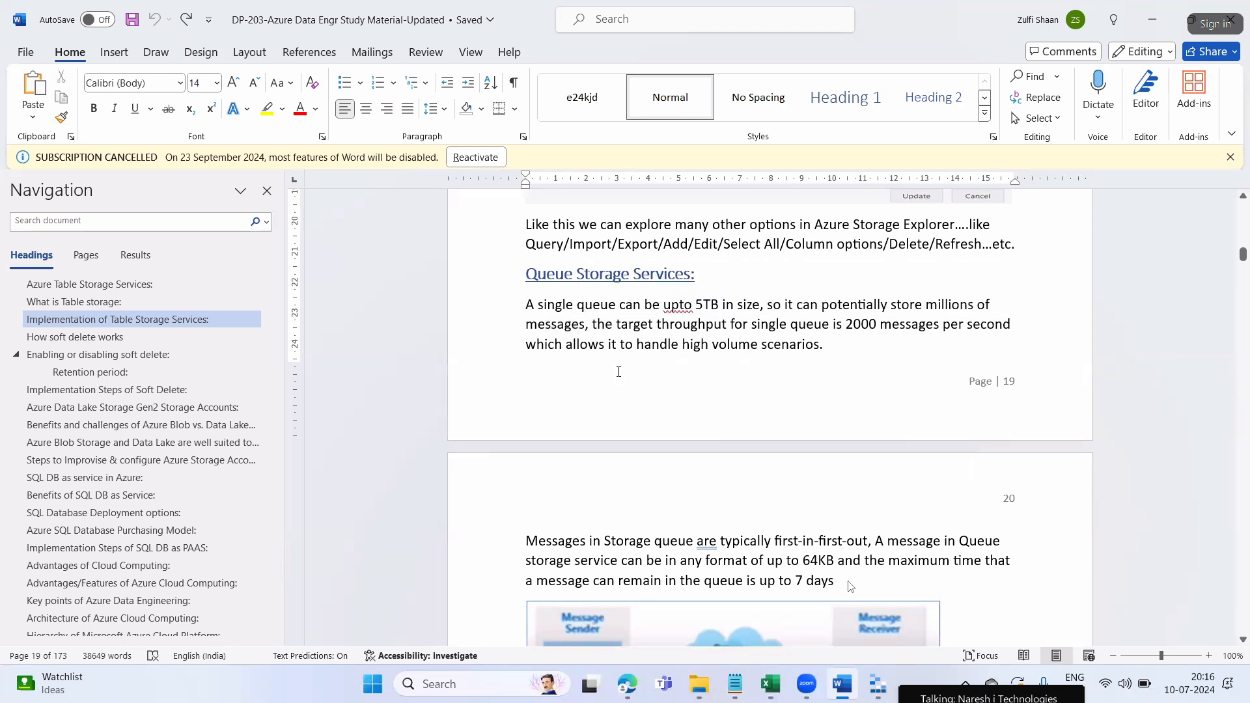
drag(592, 325, 1015, 326)
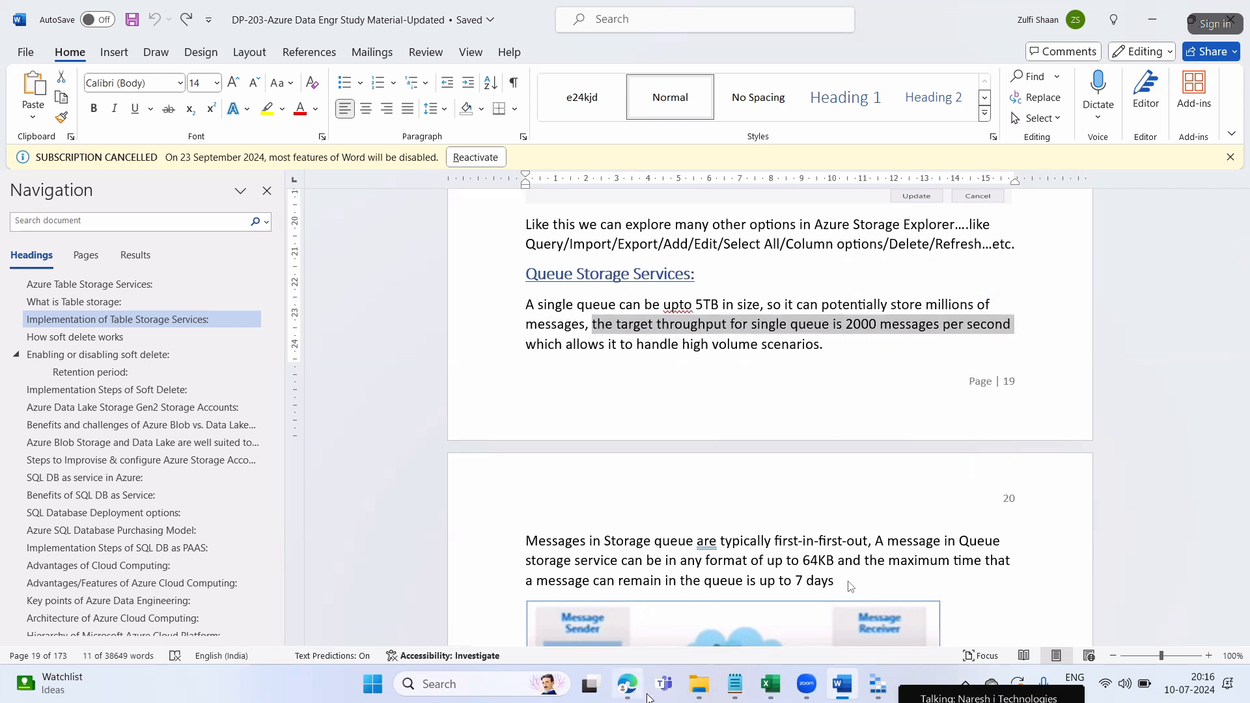
click(882, 688)
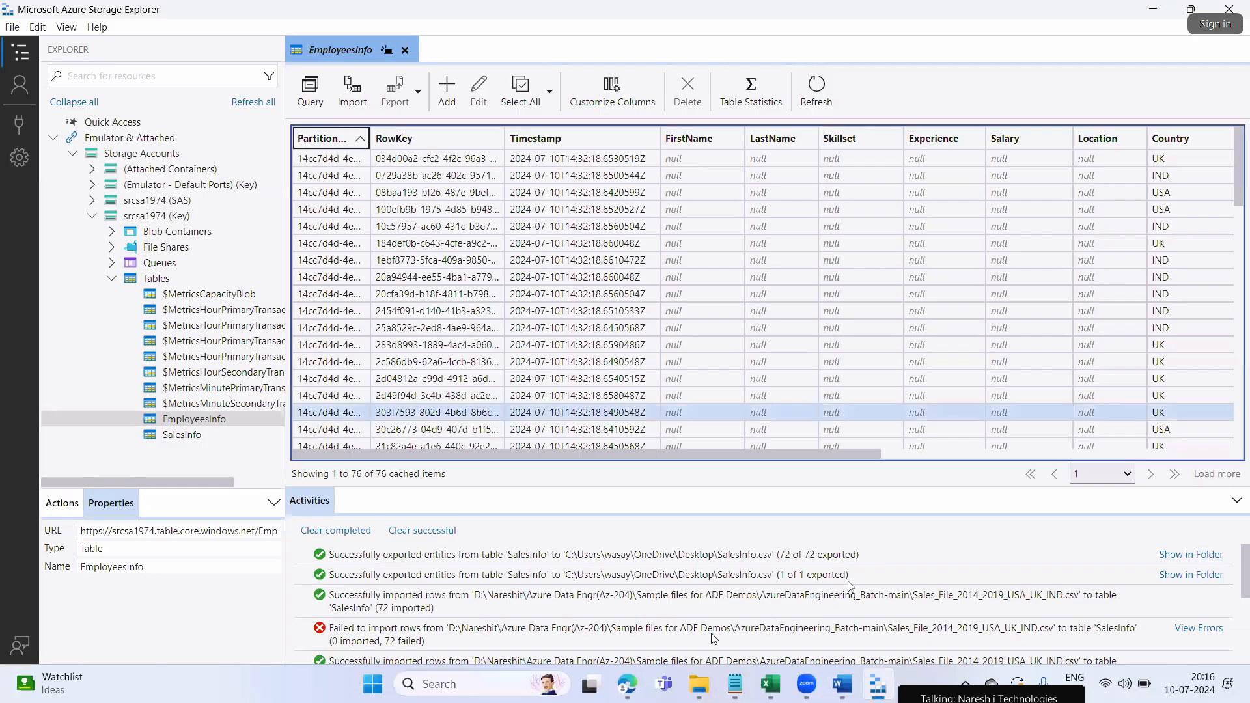
View the srcsa1974 Tables page listing EmployeesInfo and SalesInfo, then go back to Word
click(635, 679)
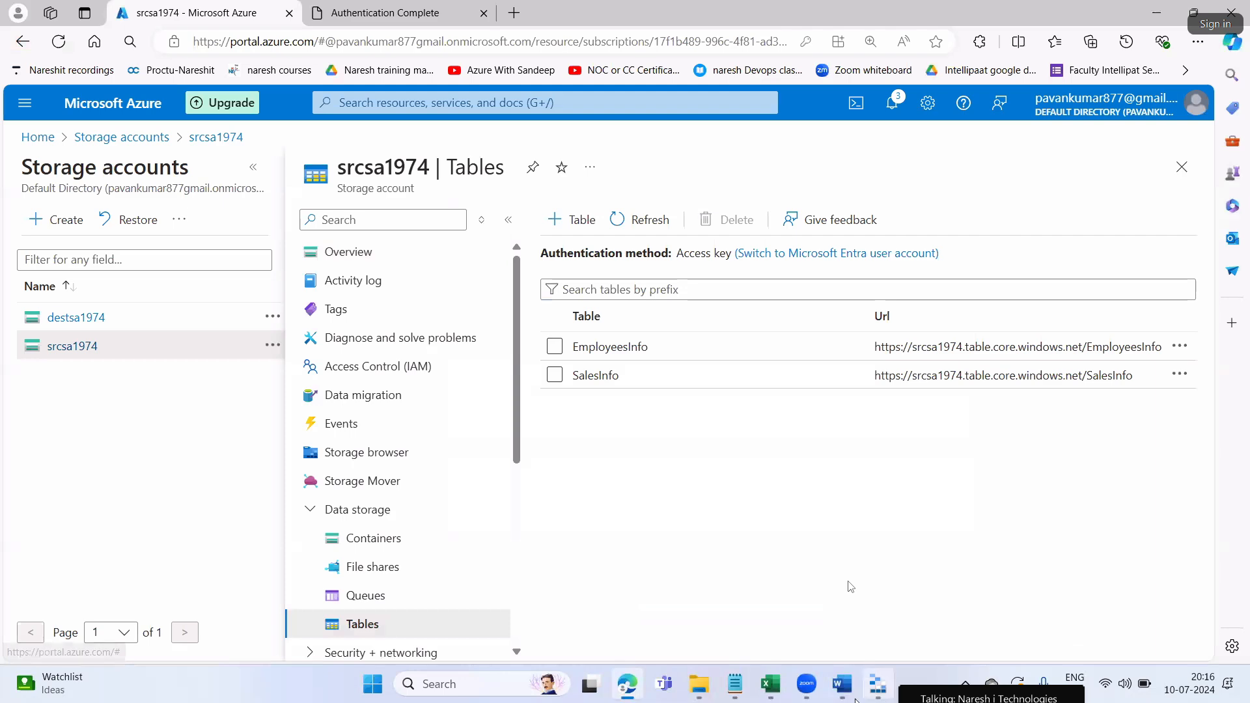
click(842, 683)
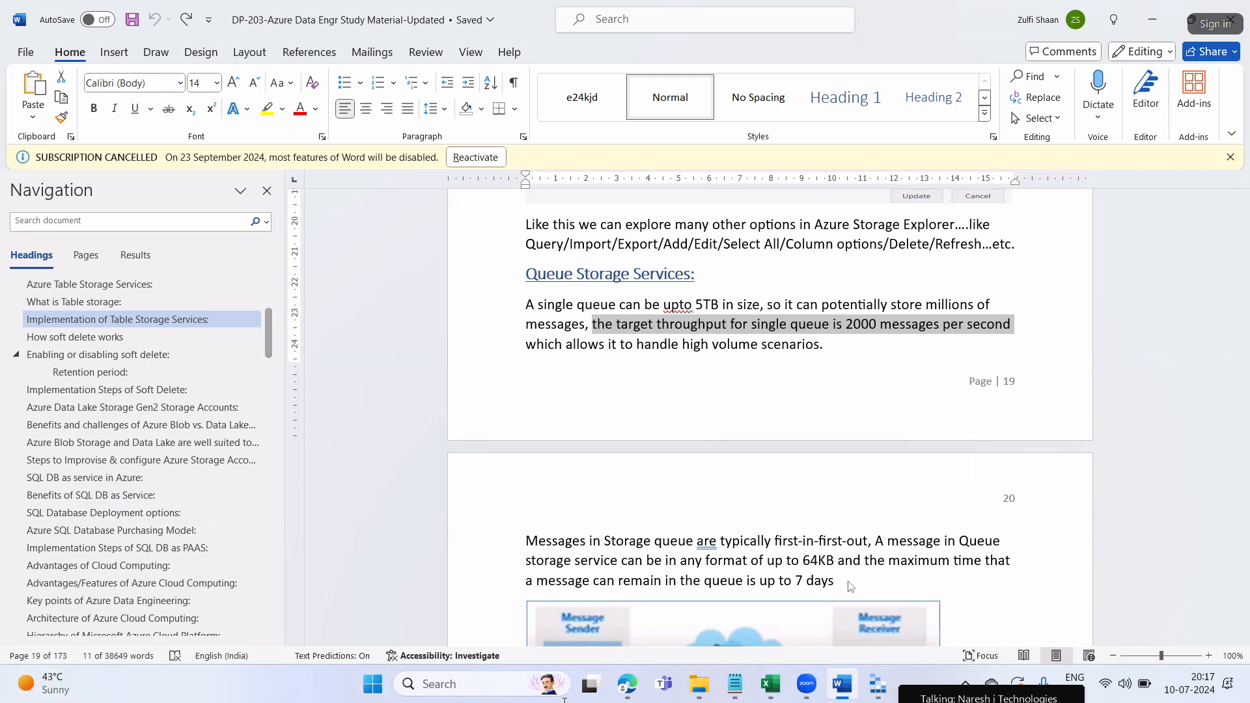
On page 20, highlight the note that queue messages are typically first-in-first-out
scroll(719, 560, down, 2)
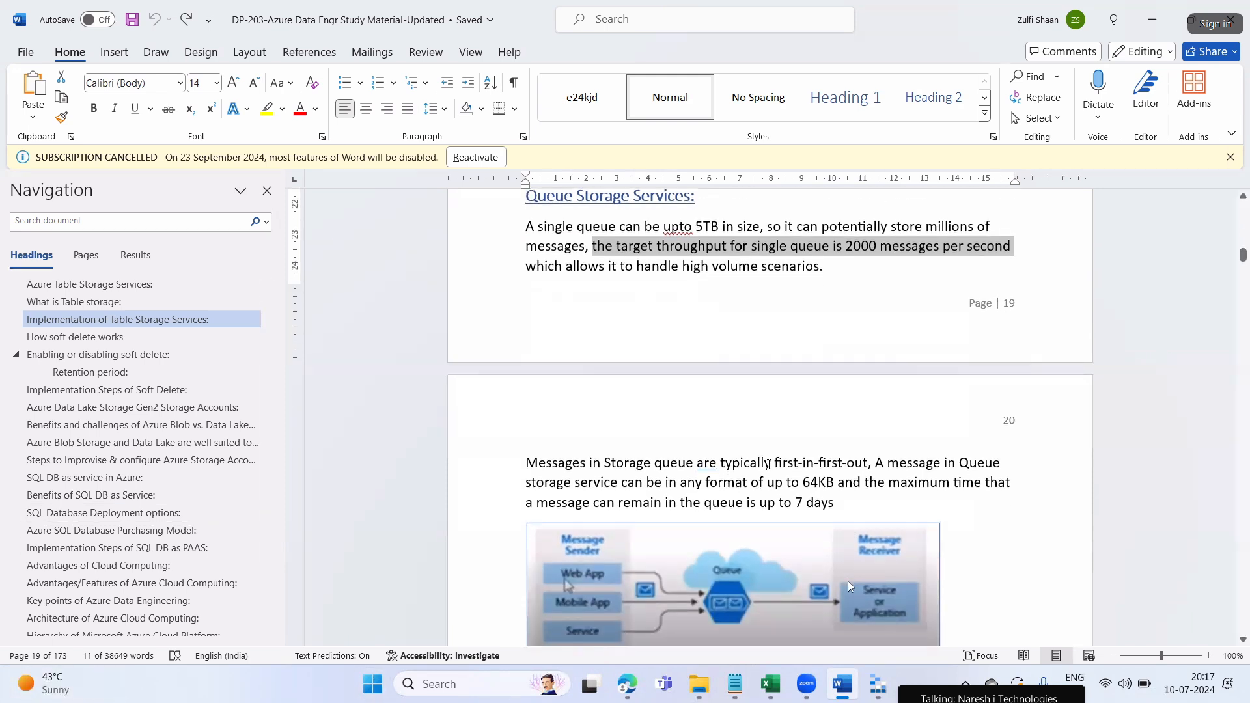
drag(721, 464, 866, 463)
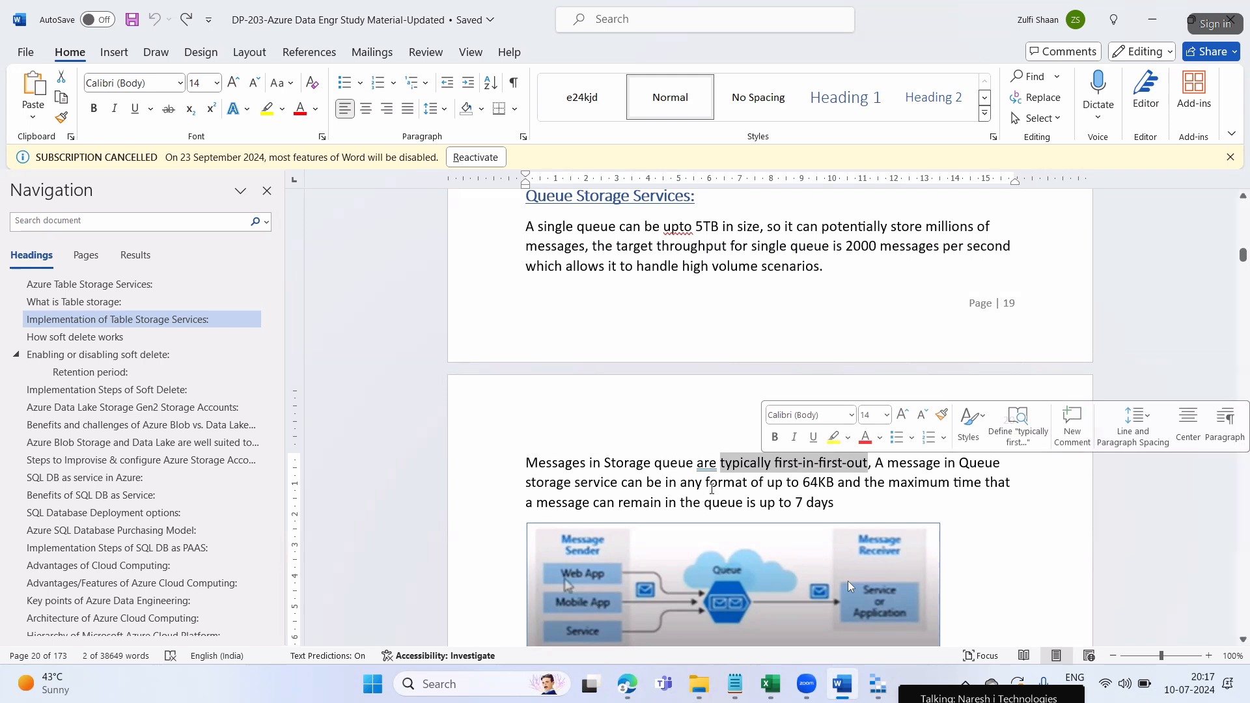
click(766, 478)
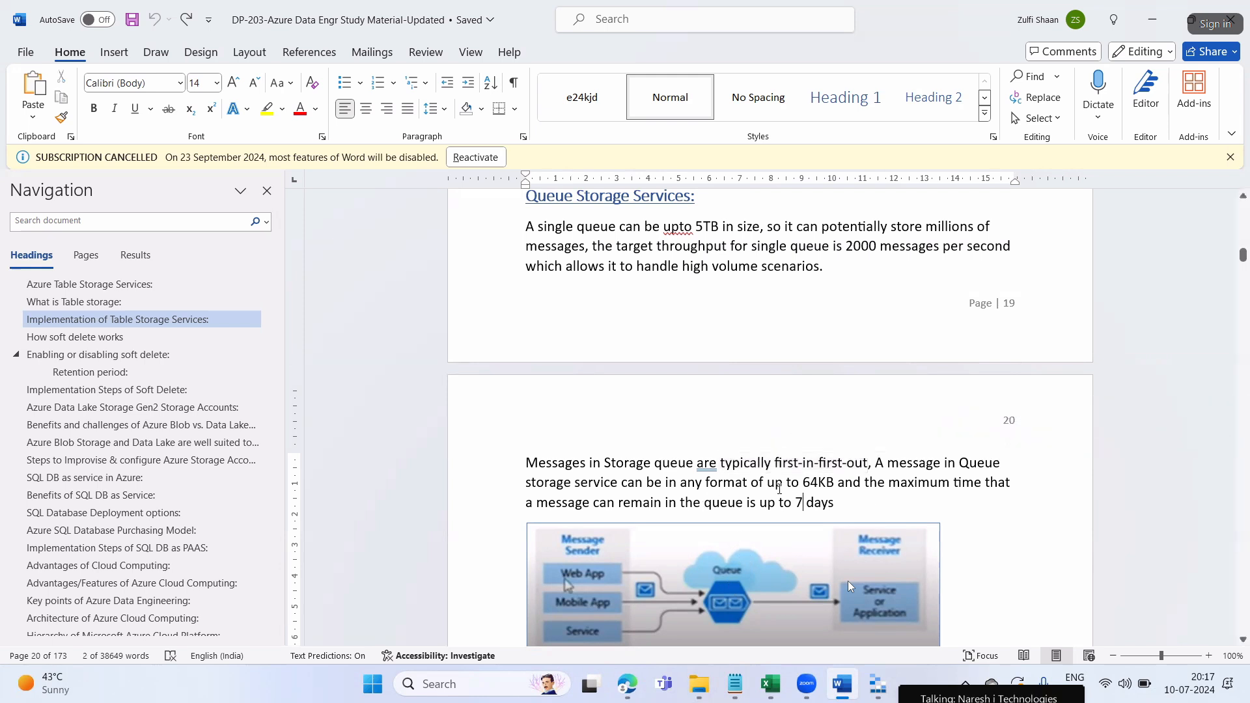
drag(767, 460, 856, 469)
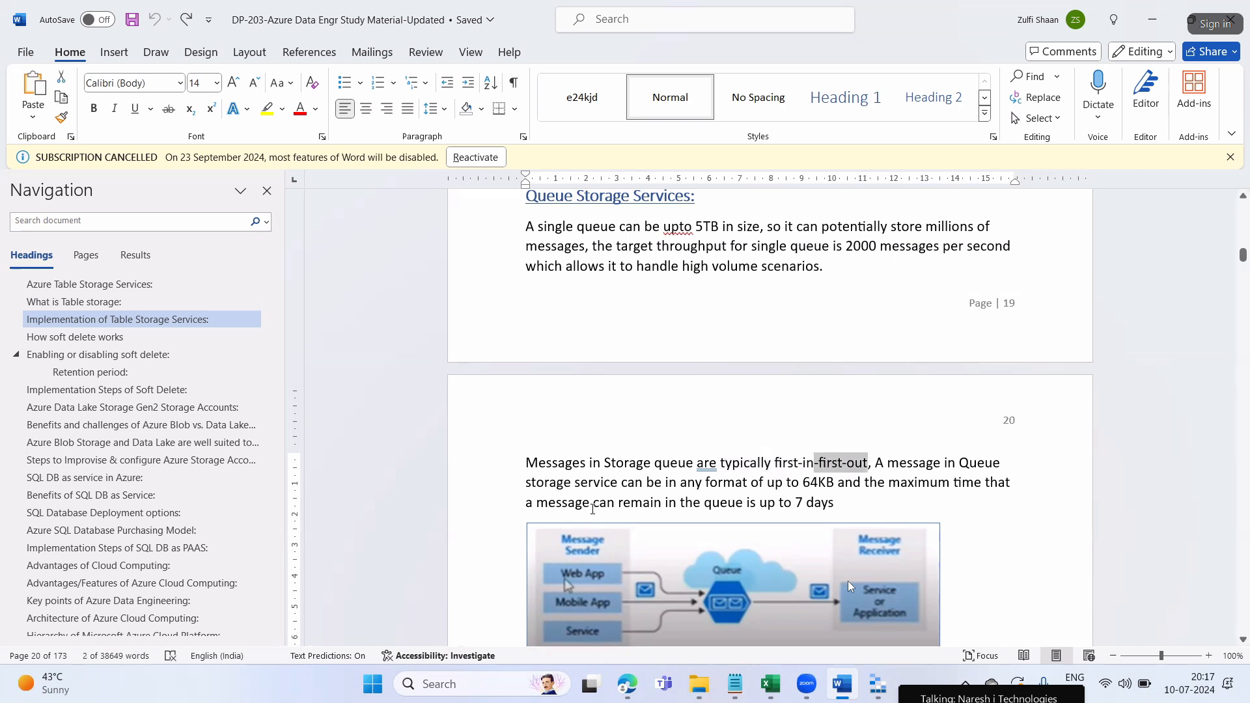
Highlight the any-format message rule and the up to 64KB message size limit
drag(582, 486, 824, 483)
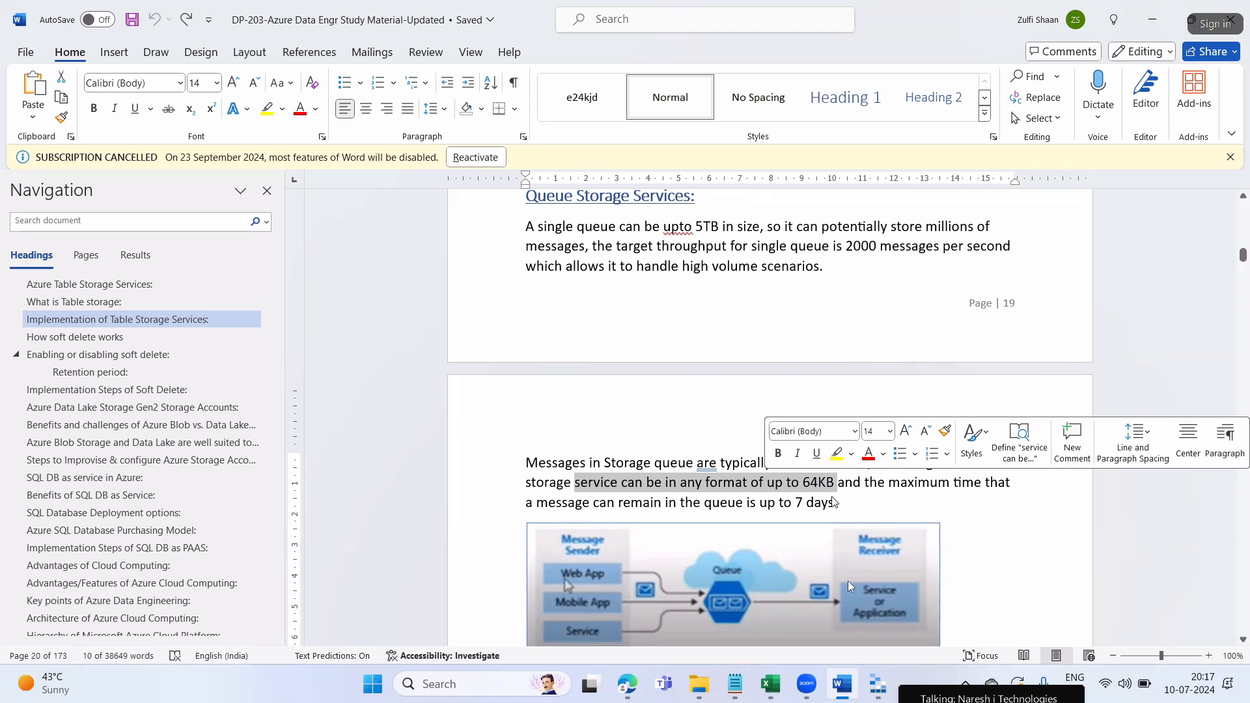
click(836, 499)
drag(837, 483, 767, 483)
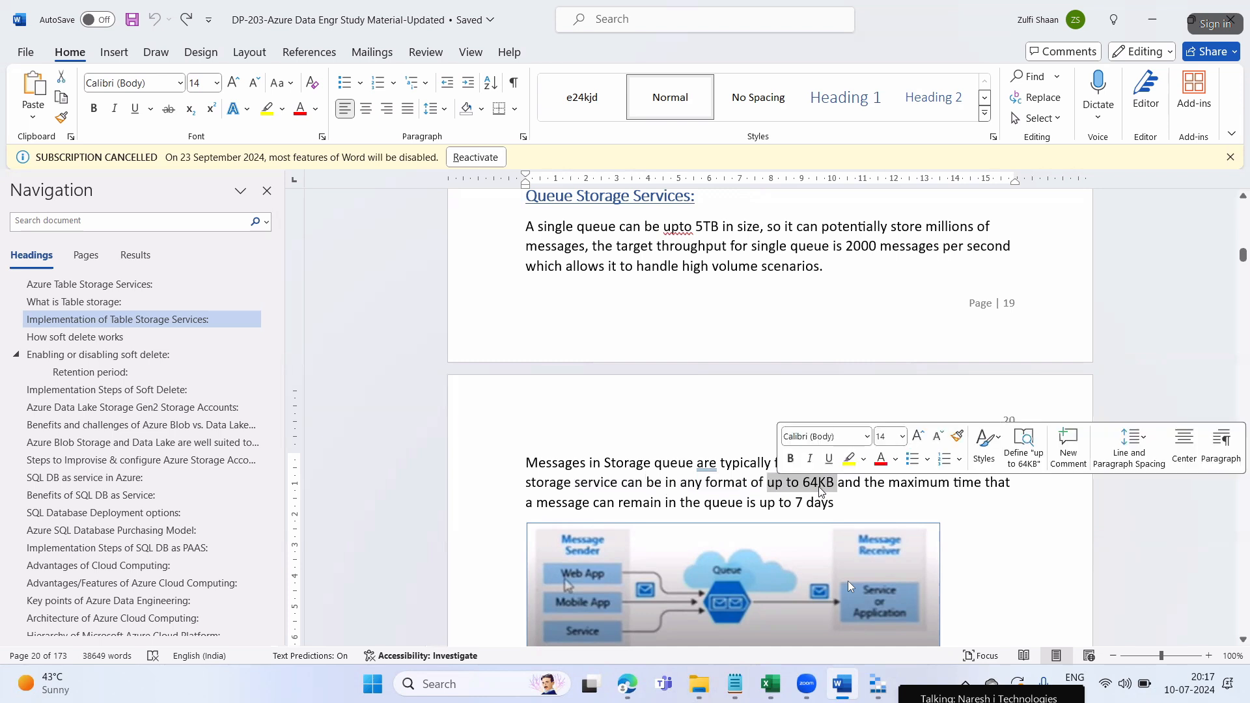
Highlight how long a message can remain in the queue: 7 days
drag(567, 508, 742, 507)
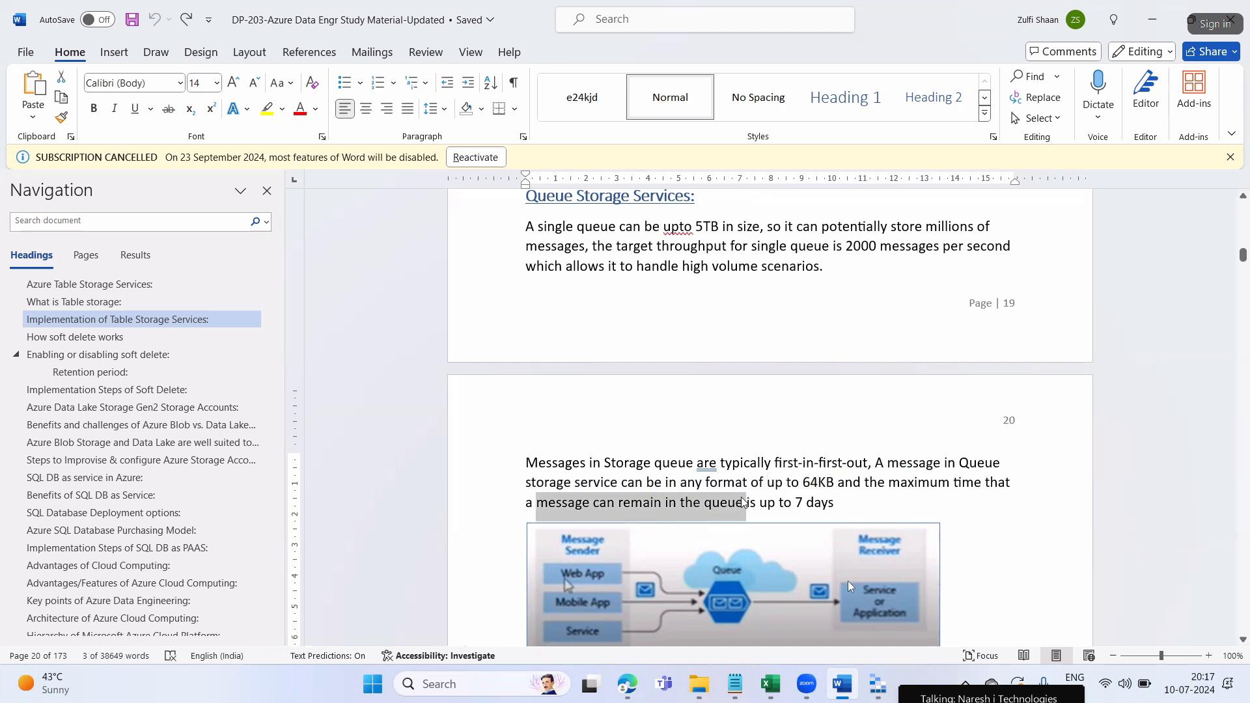
click(792, 502)
drag(836, 503, 780, 502)
scroll(807, 341, down, 3)
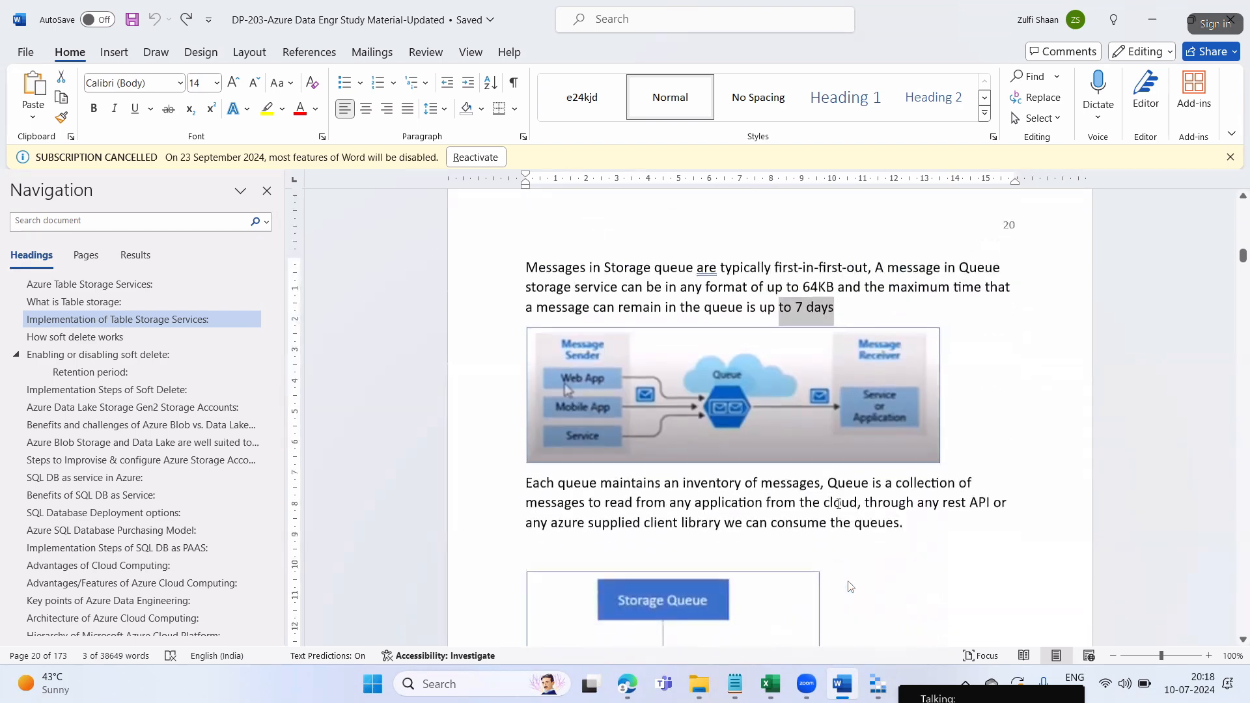
click(795, 308)
drag(794, 307, 829, 311)
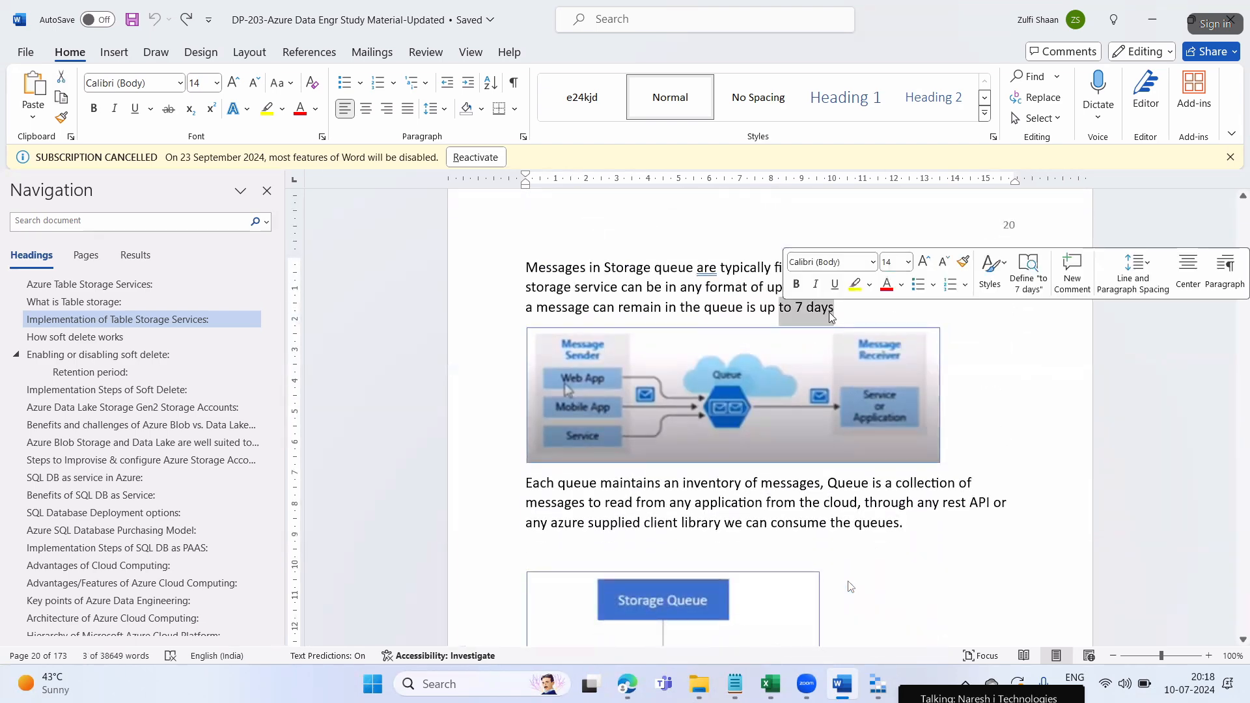
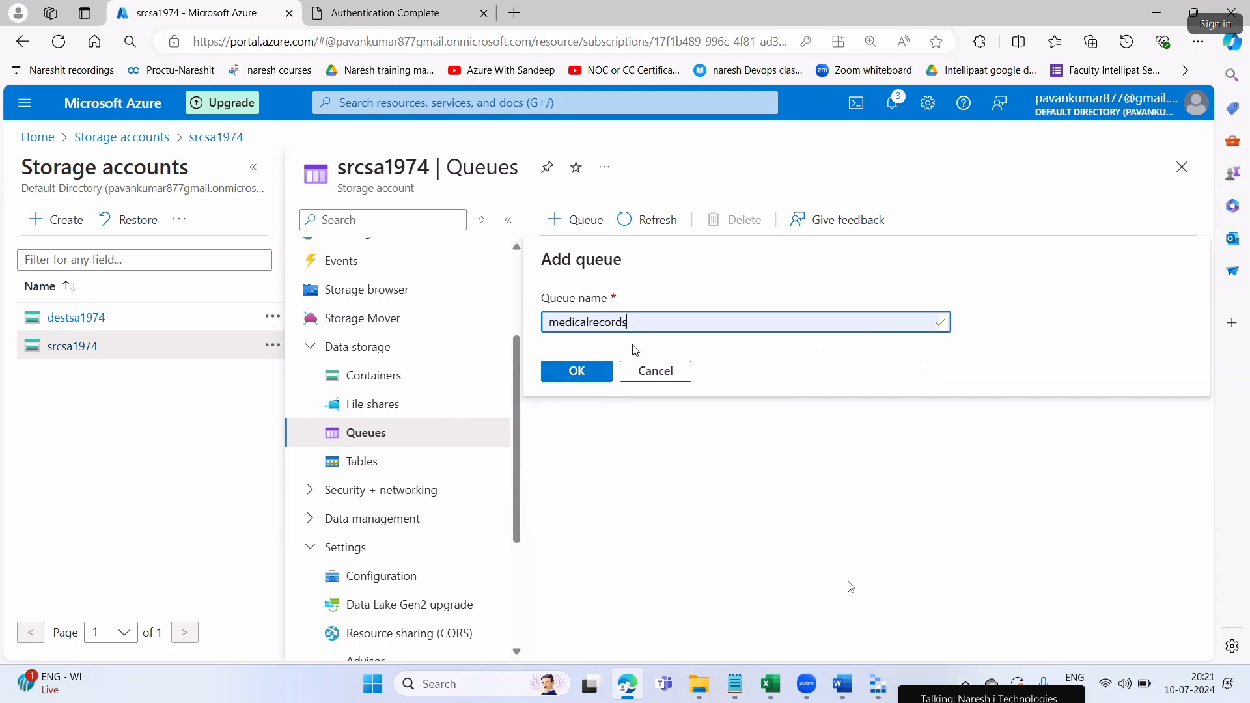
Confirm the medicalrecords queue and add a second queue named engineeringrecords in srcsa1974
click(587, 385)
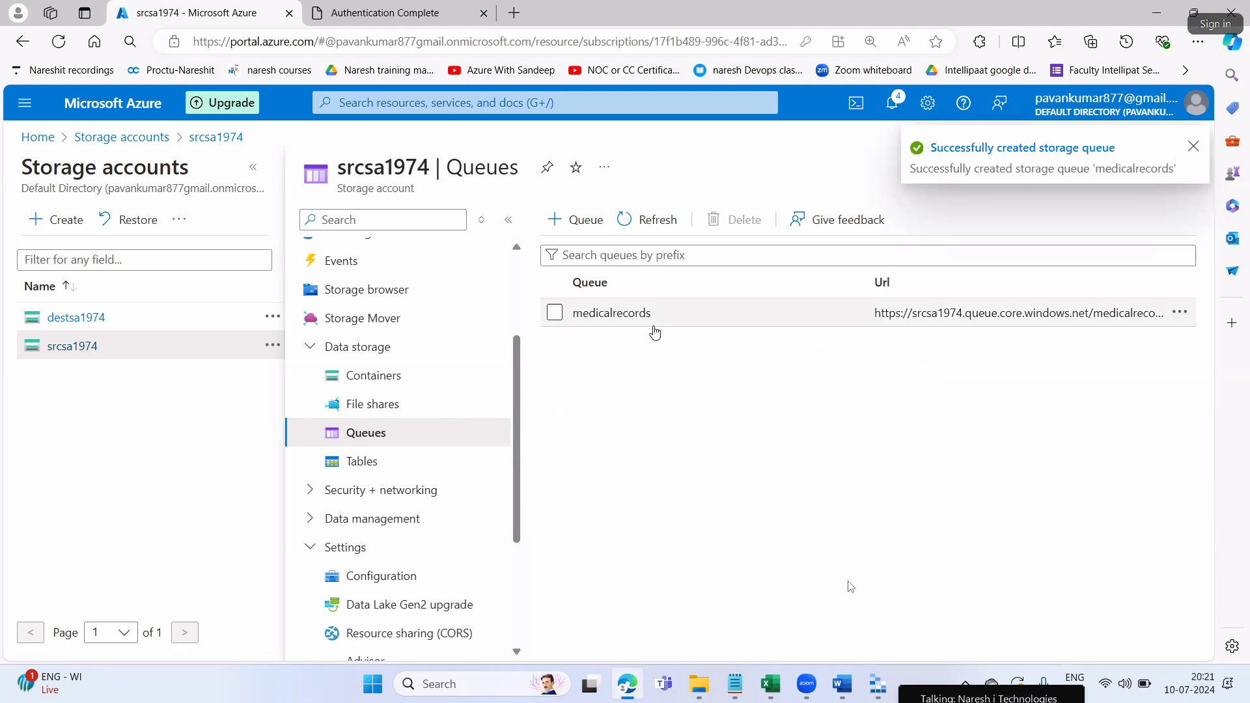
click(576, 220)
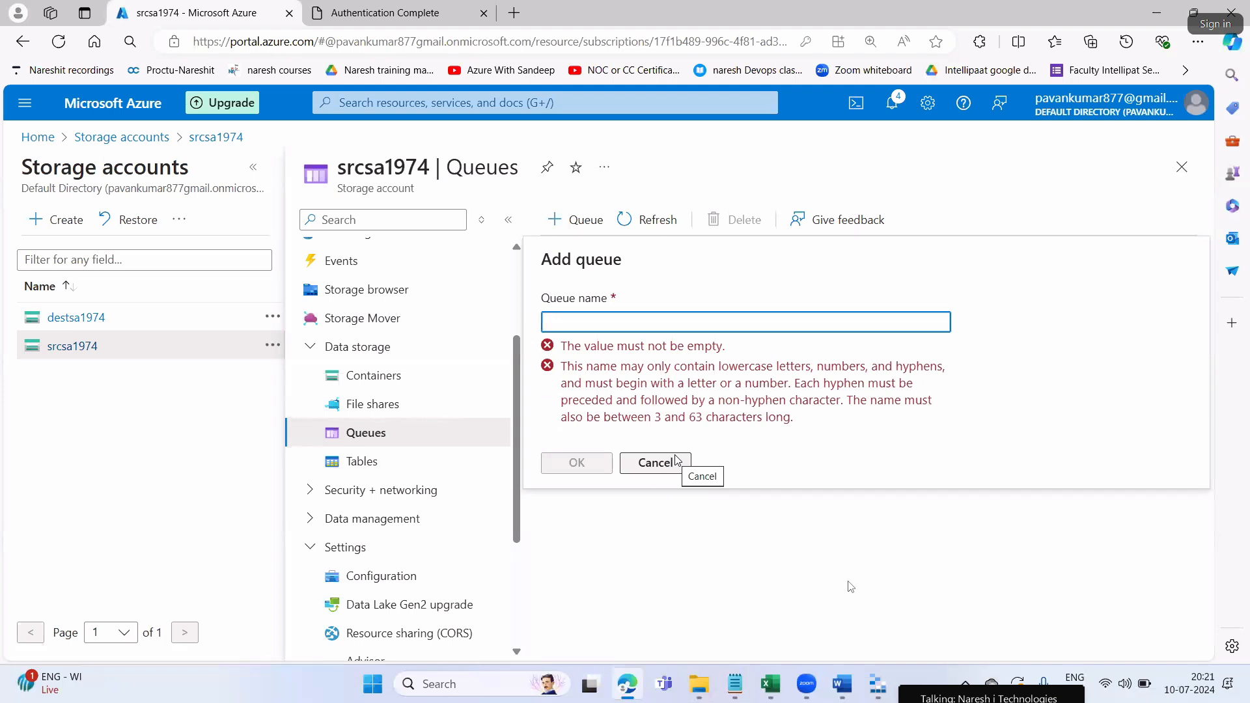
text(engineeringrecords)
click(583, 375)
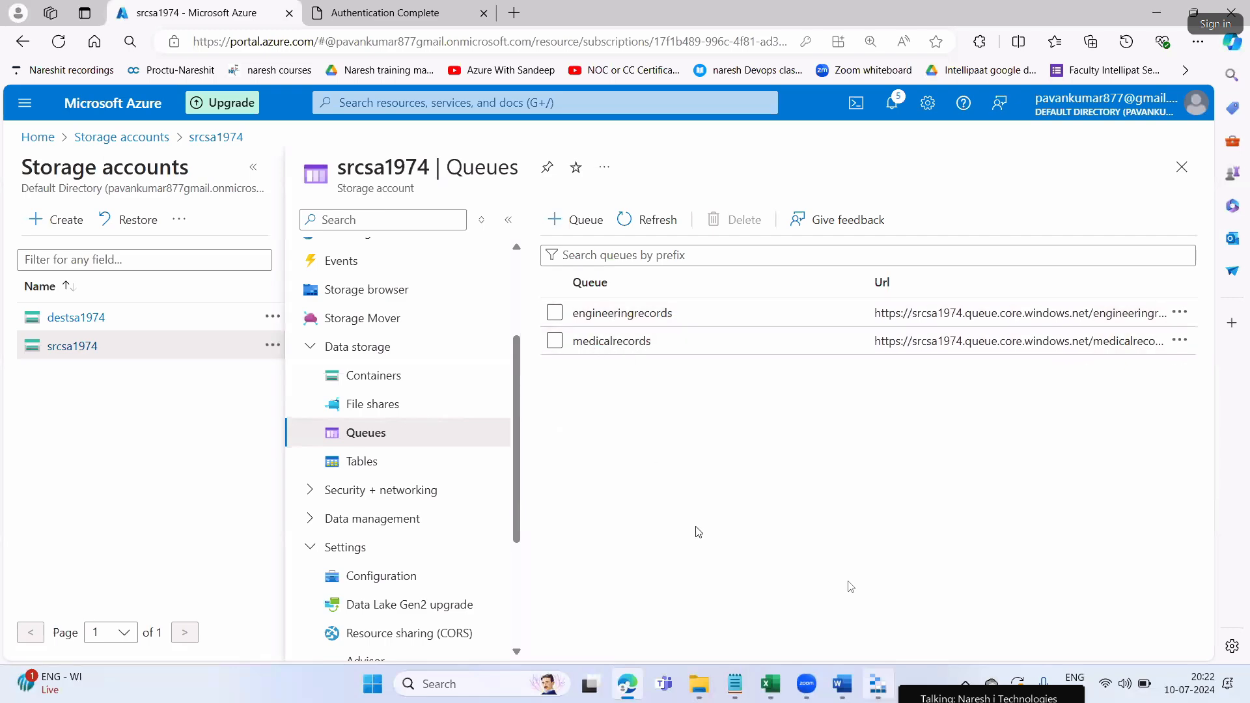
key(alt+Tab)
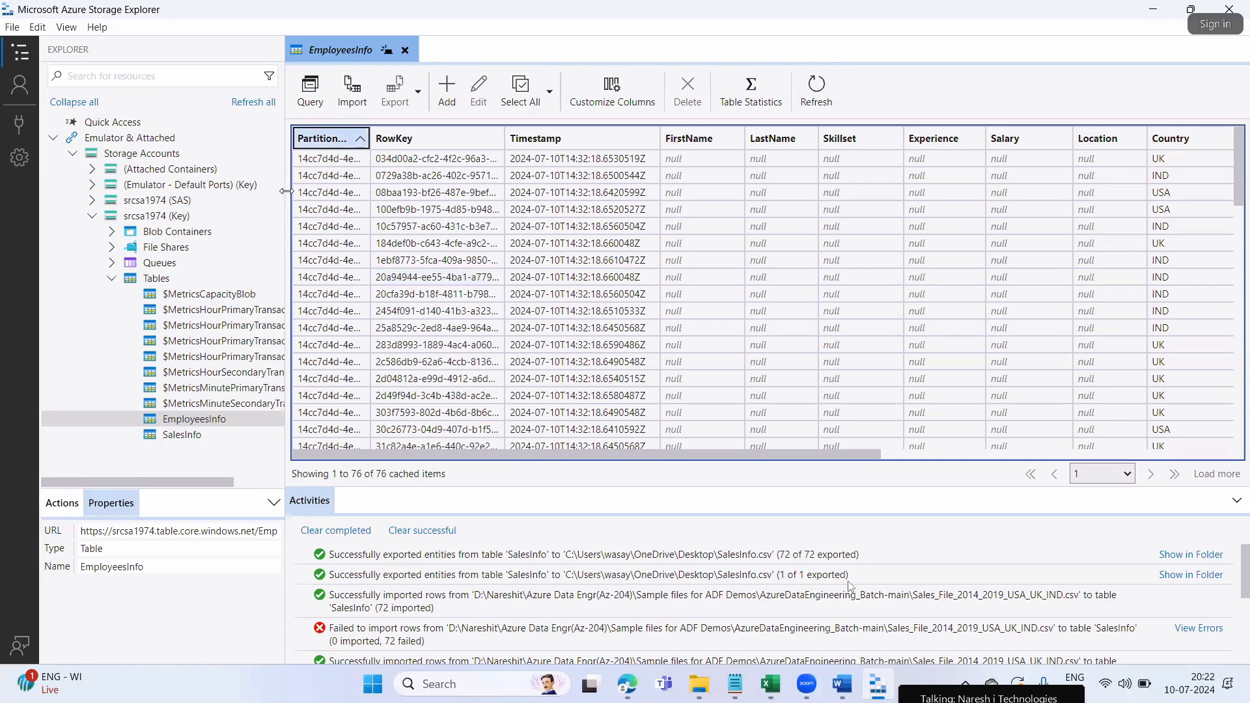
Close the EmployeesInfo table and open the empty medicalrecords queue under srcsa1974 (Key) > Queues
click(110, 279)
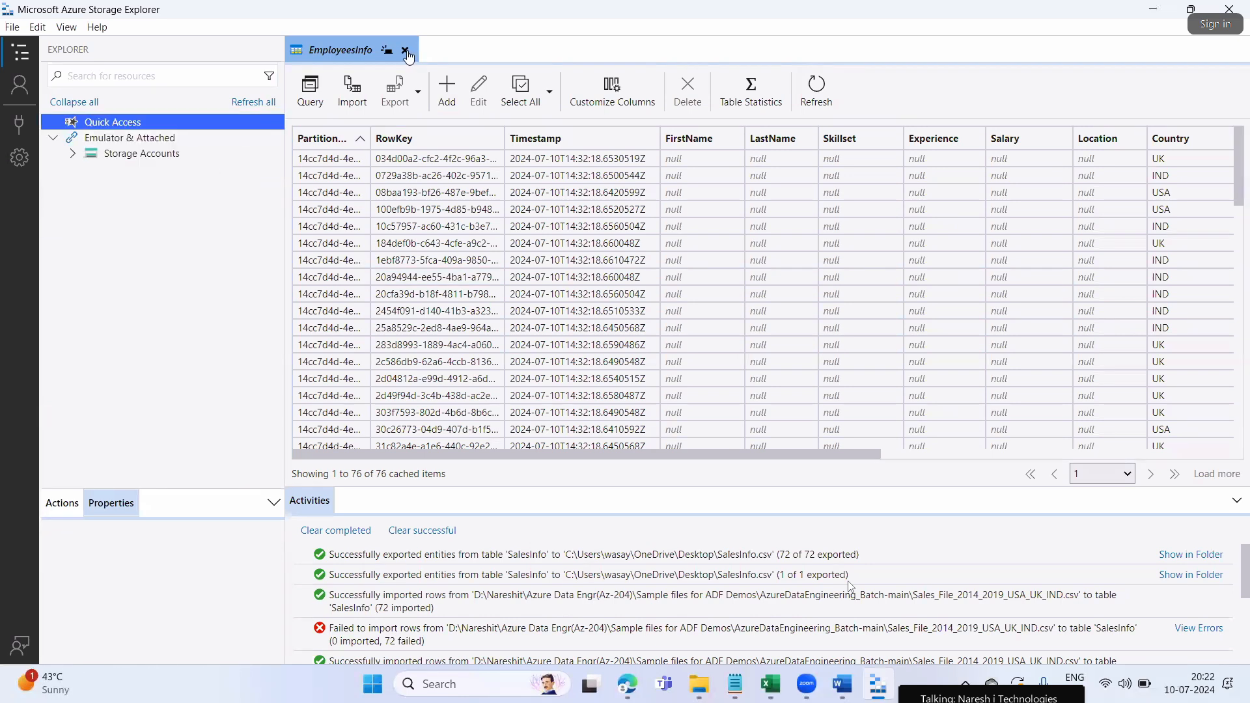
click(406, 50)
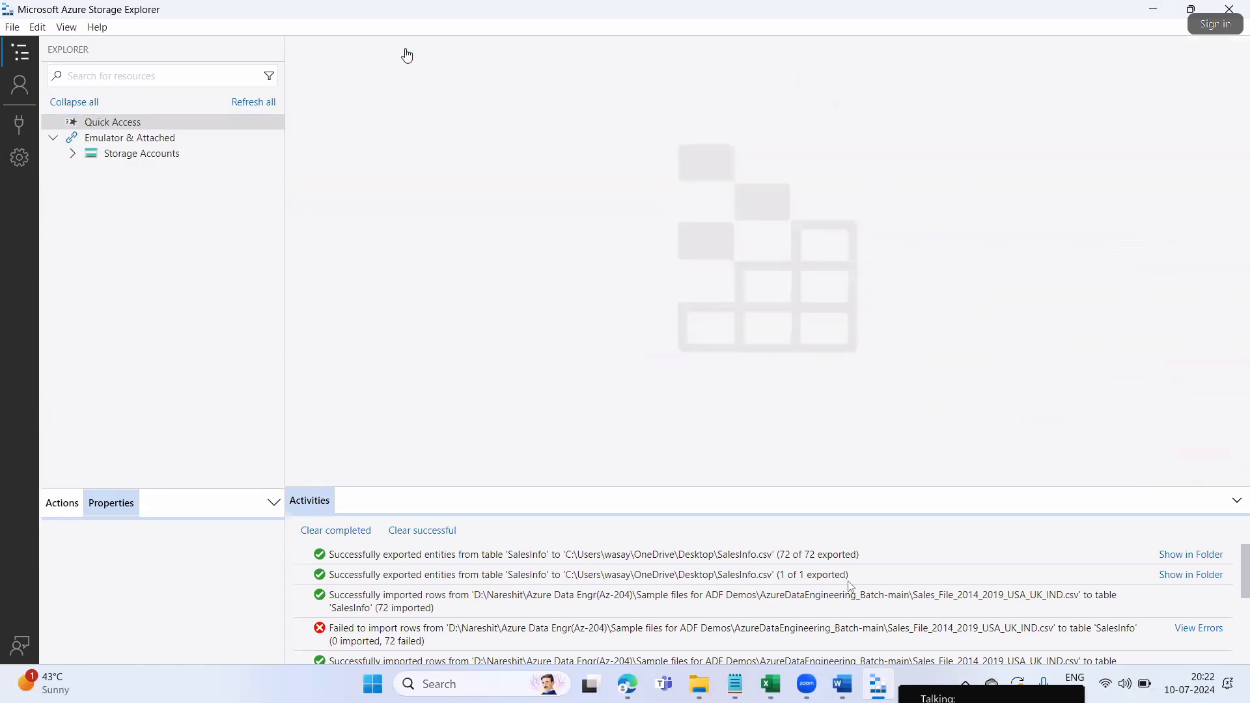
click(150, 330)
click(69, 155)
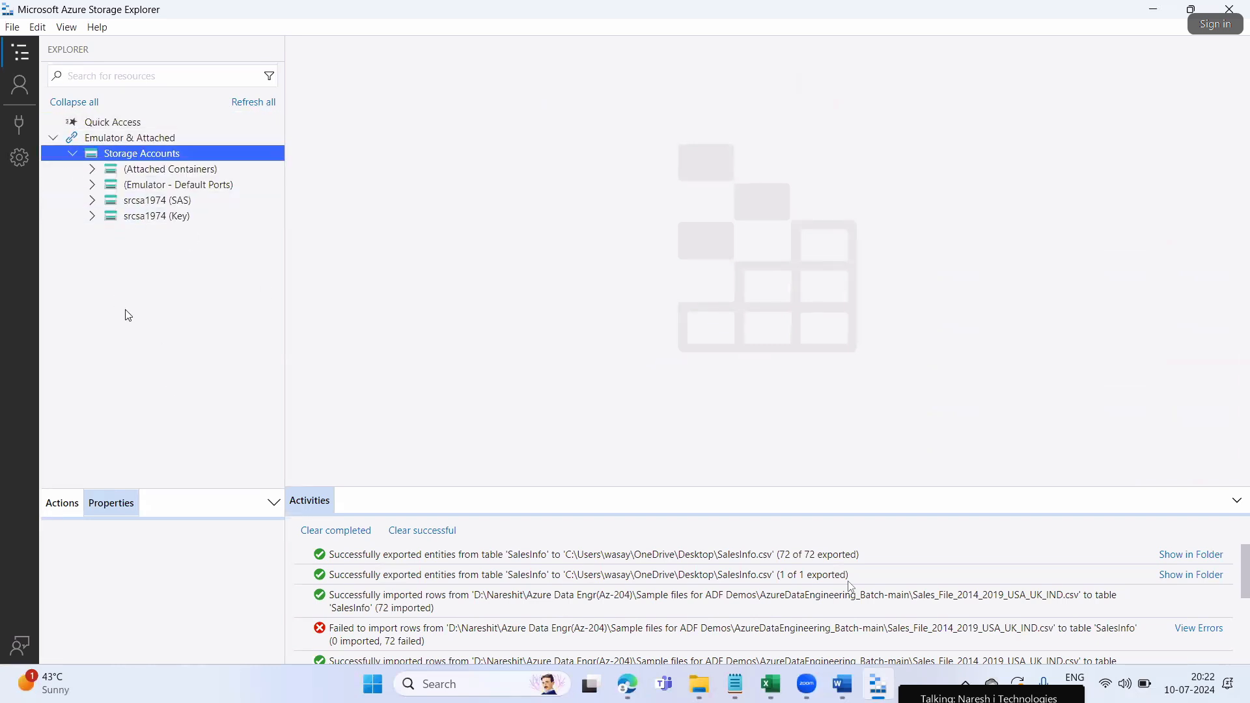
click(96, 216)
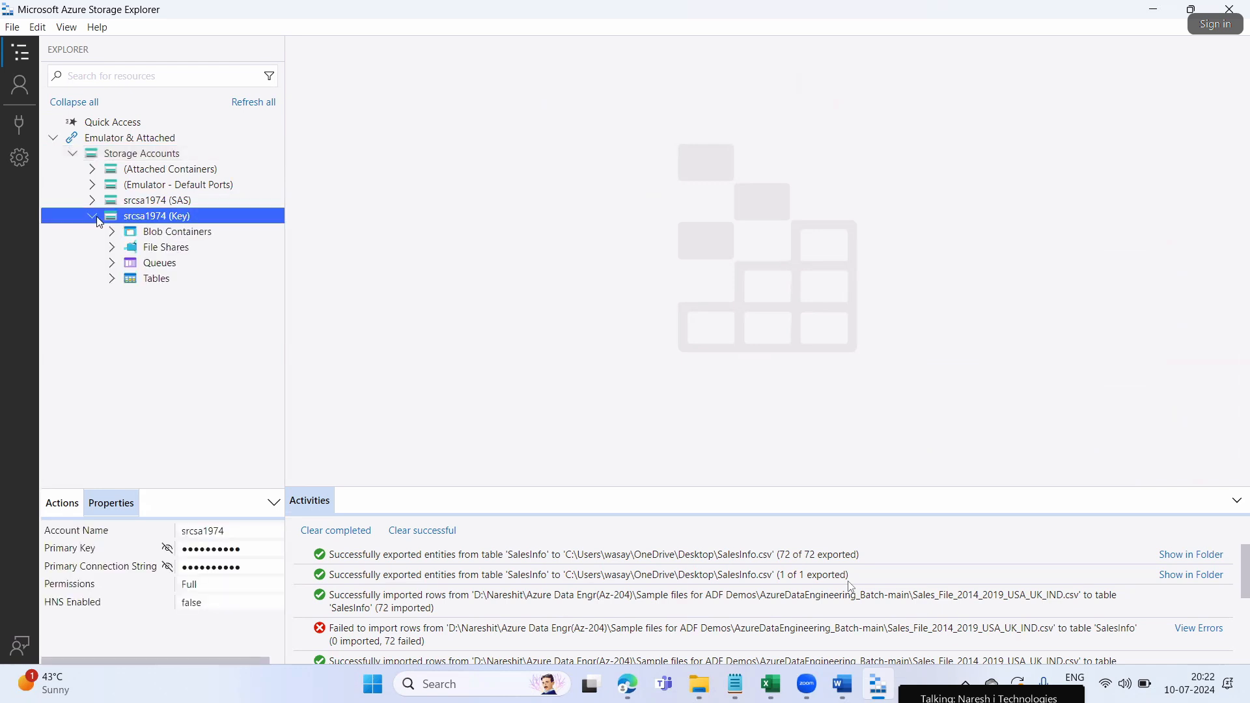
click(156, 265)
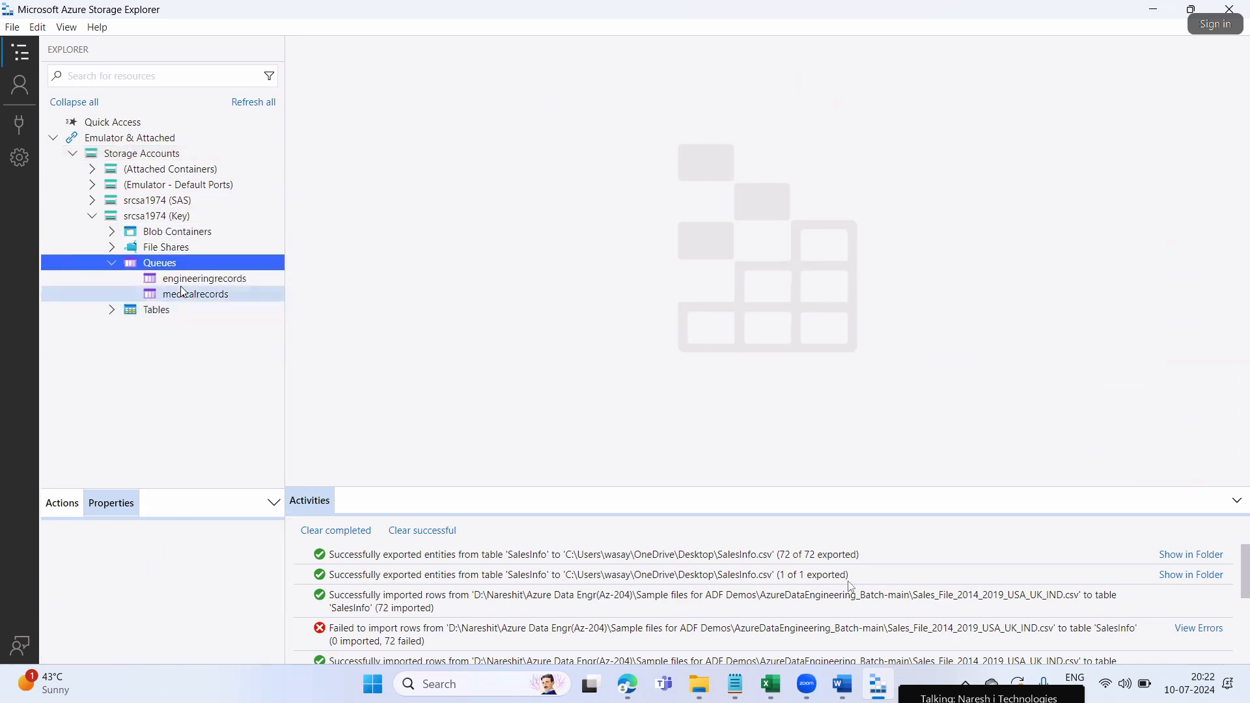
click(186, 284)
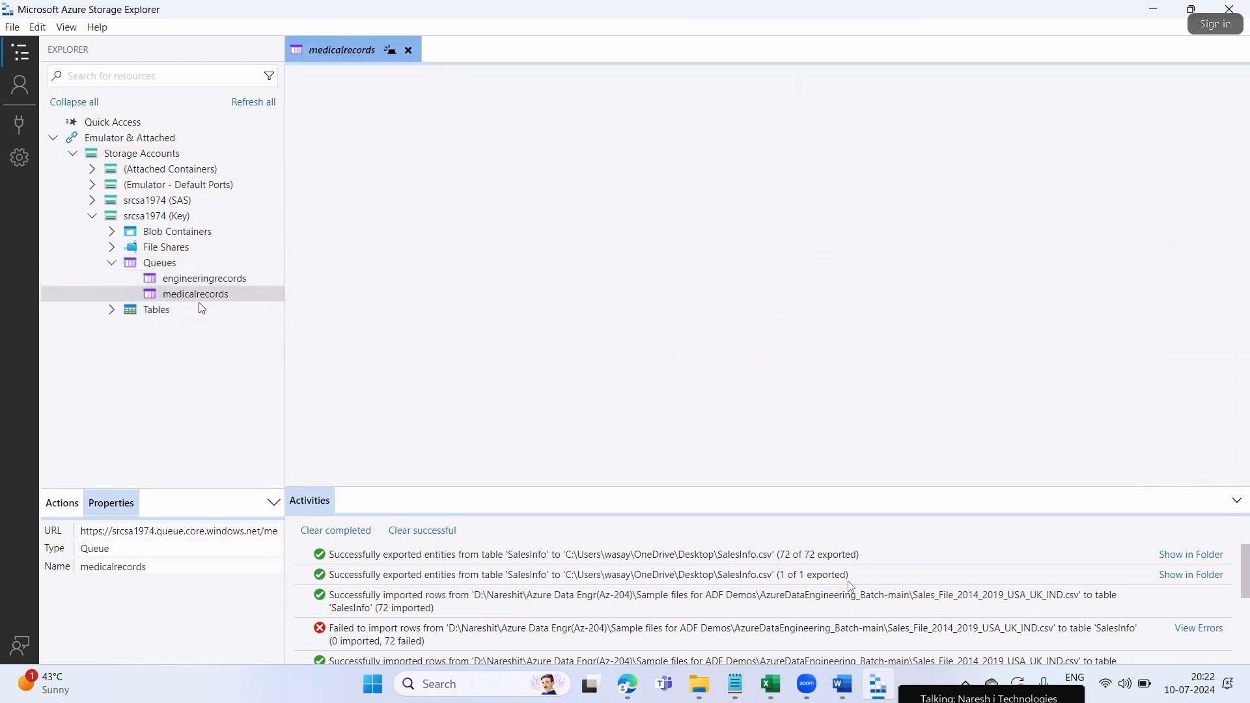
click(197, 295)
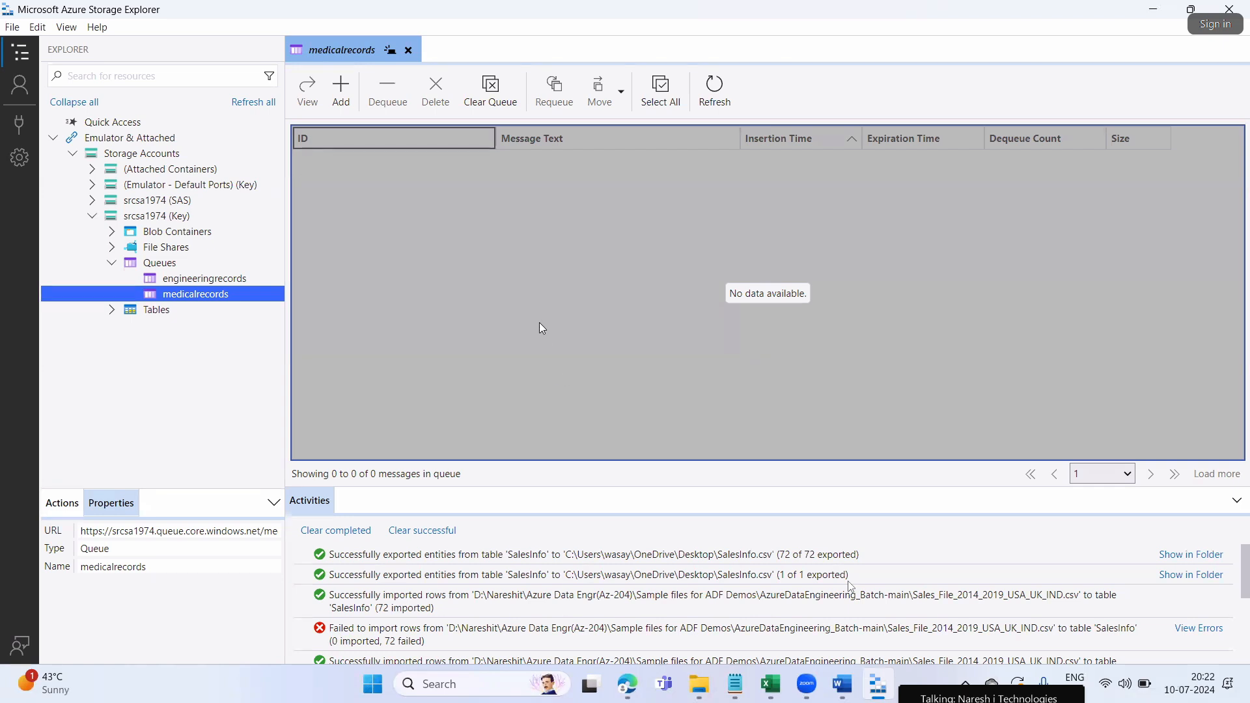
click(622, 323)
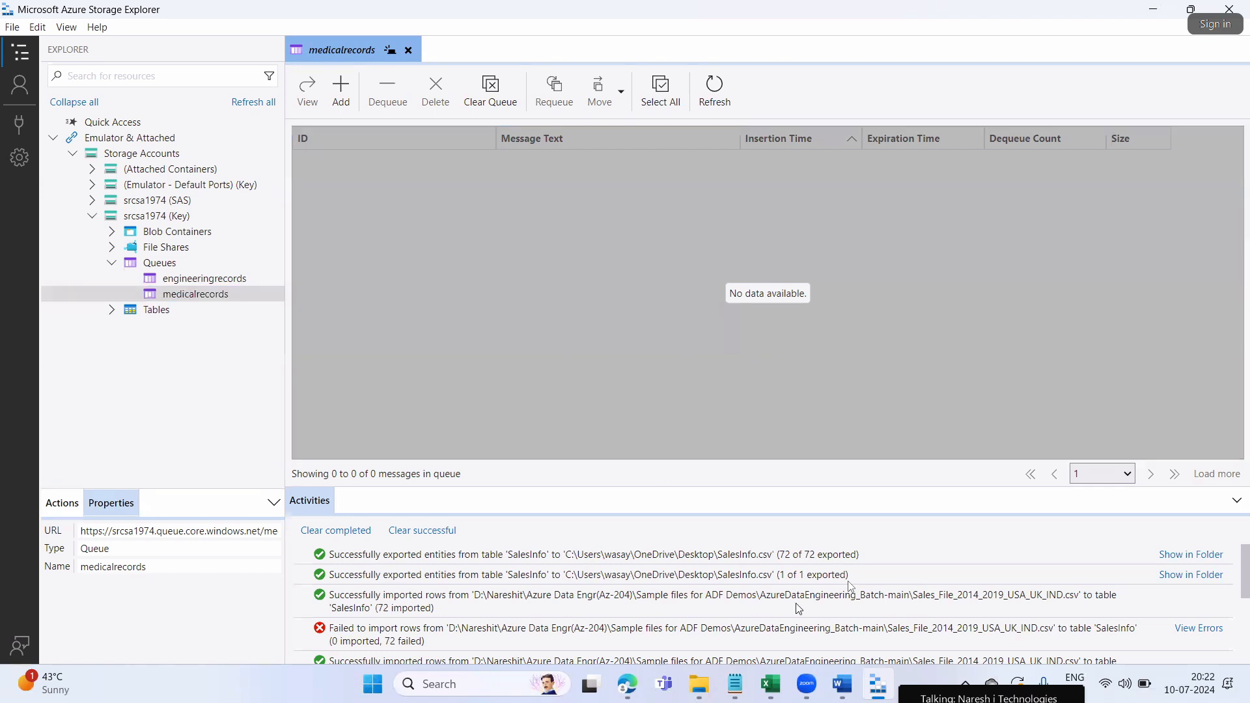
Open medicalrecords in the portal with access-key authentication and start a new message
click(627, 602)
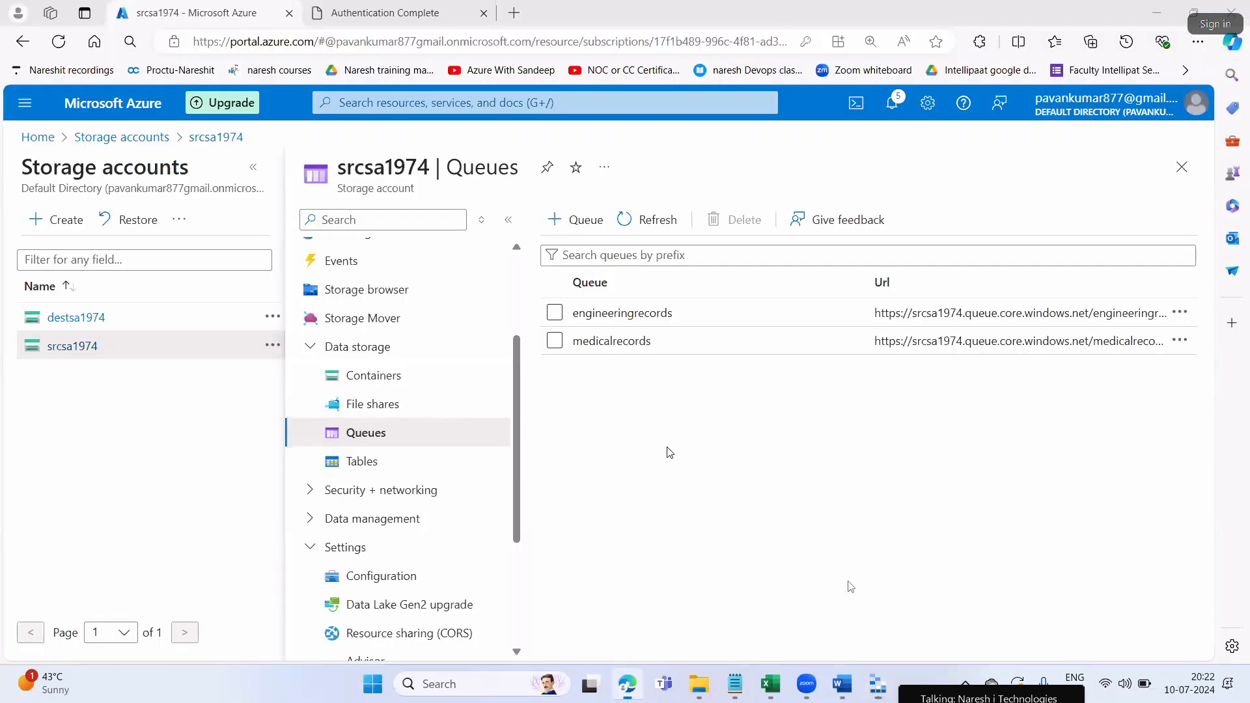
click(607, 341)
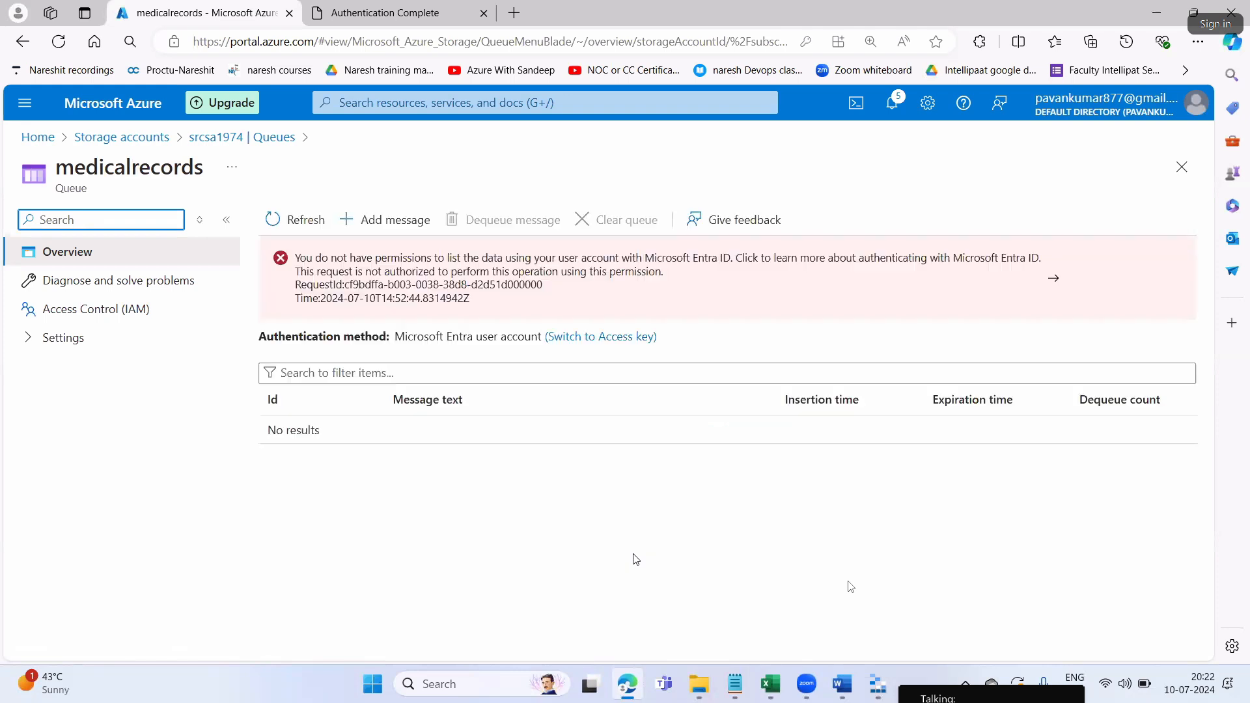
click(611, 341)
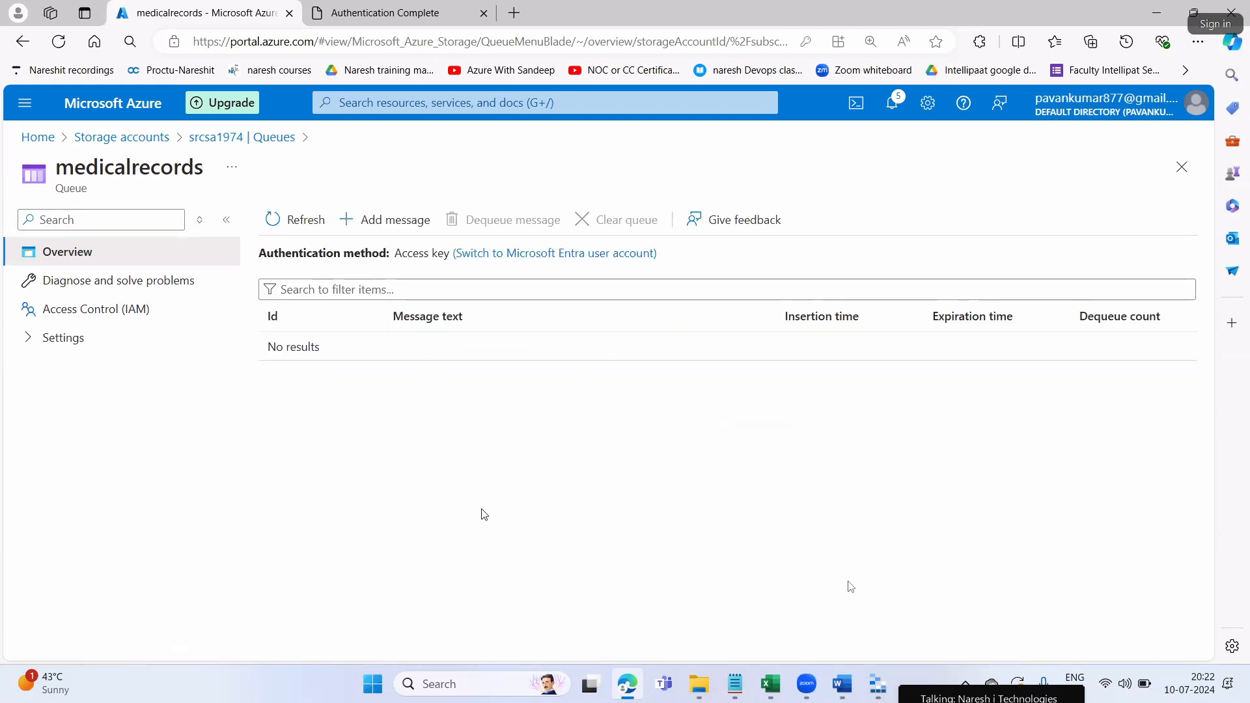
click(390, 222)
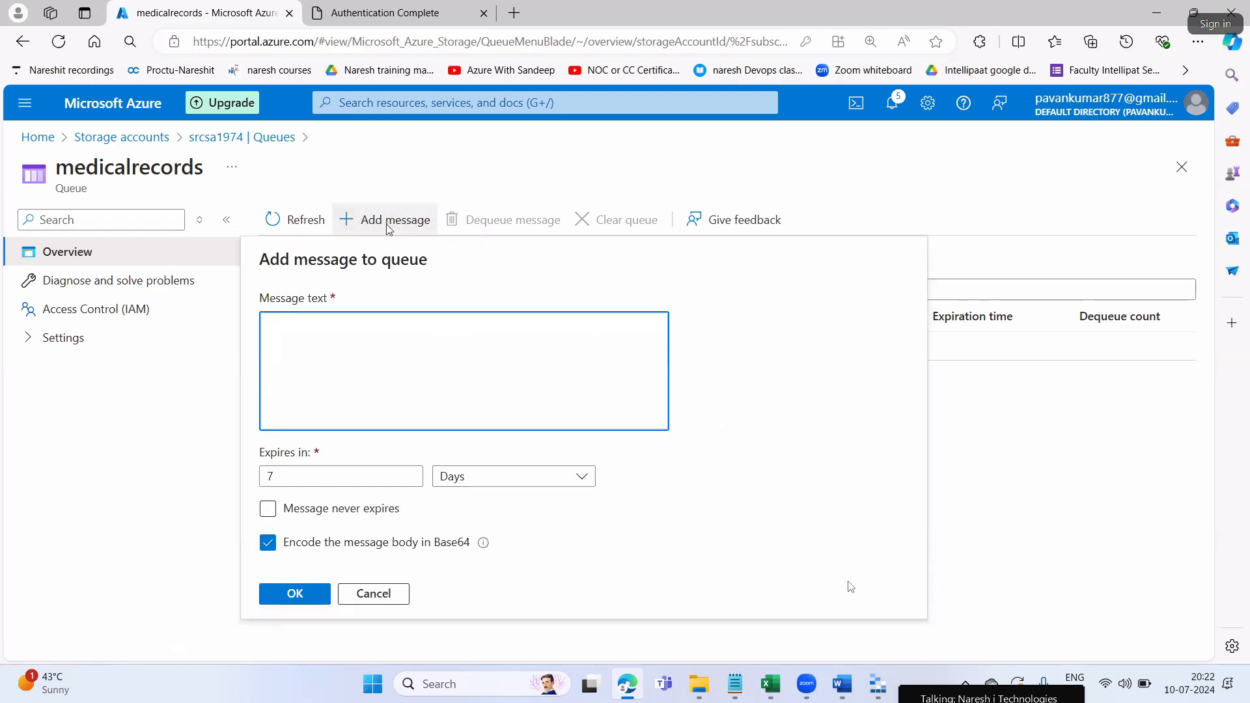
click(734, 683)
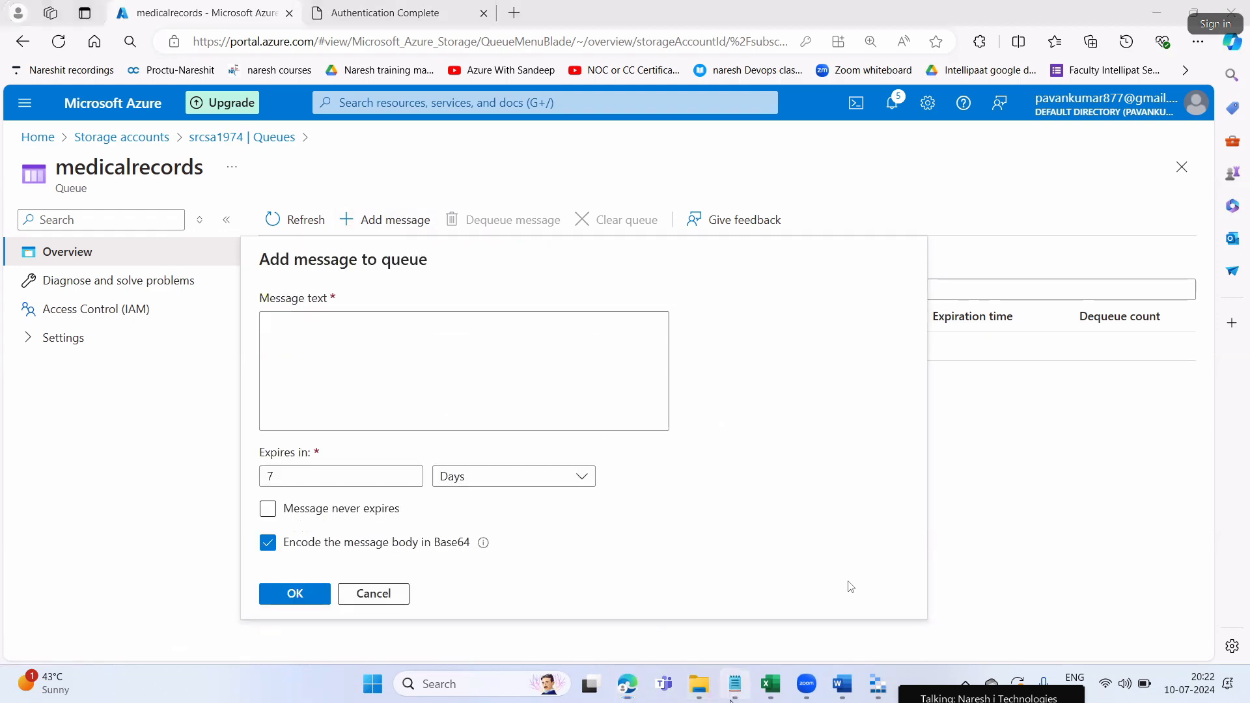
click(551, 586)
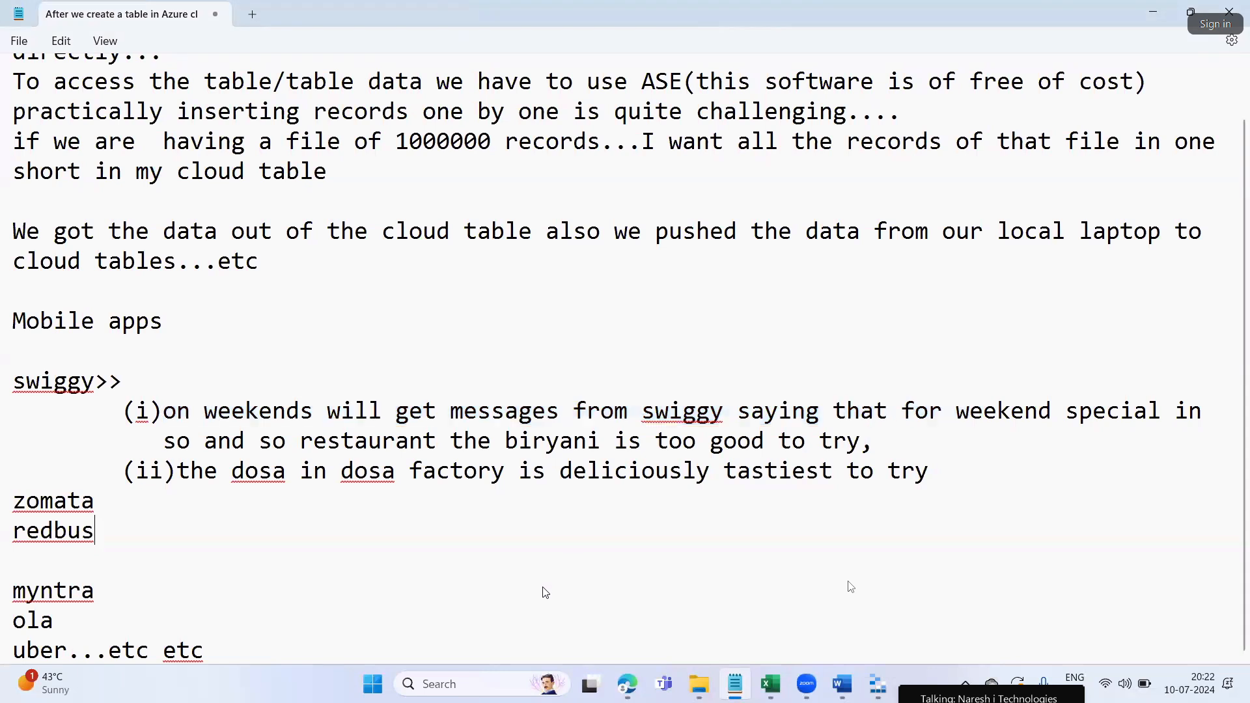
In a new Notepad tab, note that a queue takes unlimited messages, each up to 24KB
click(251, 15)
text(in )
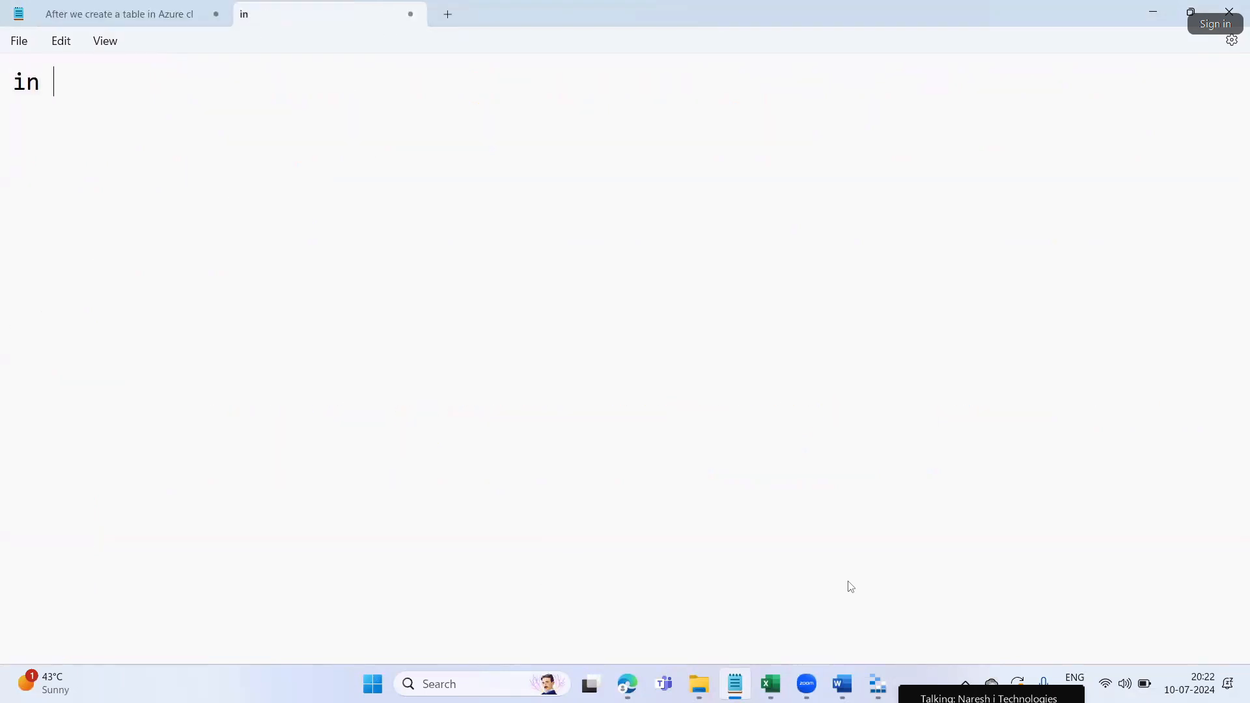
text(1 Que)
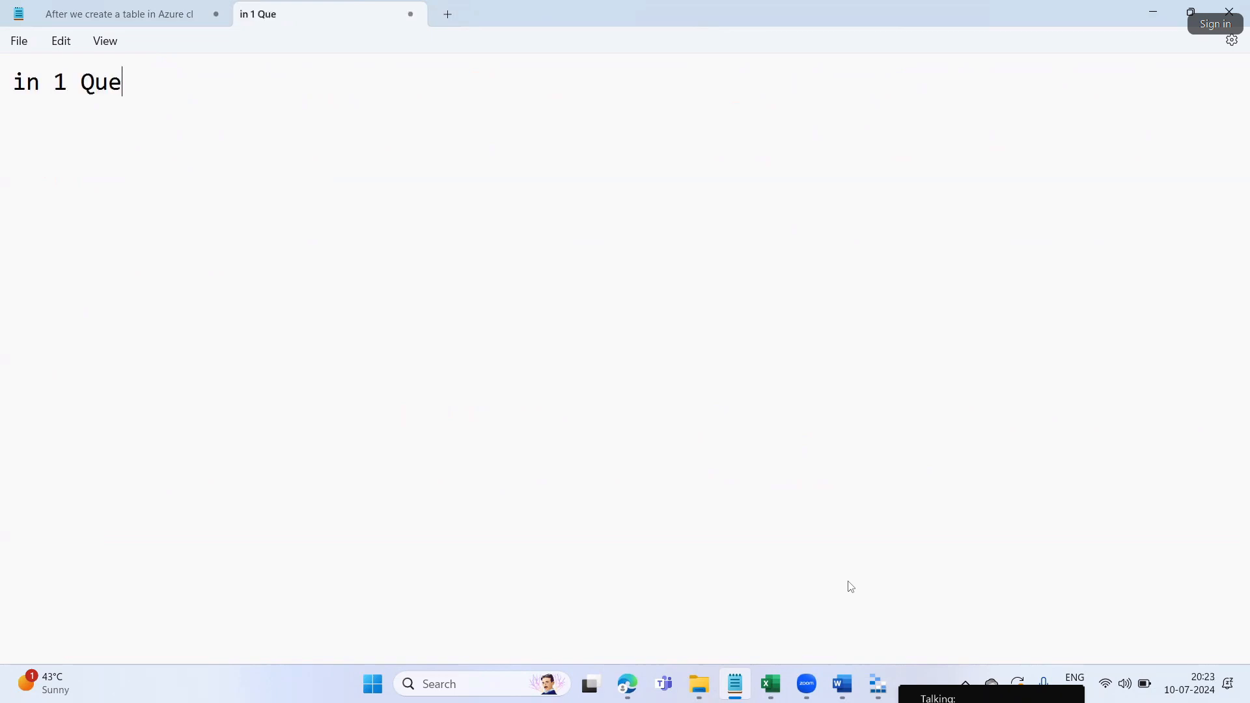
text(rue)
key(BackSpace)
key(BackSpace)
key(BackSpace)
text(ue you can add )
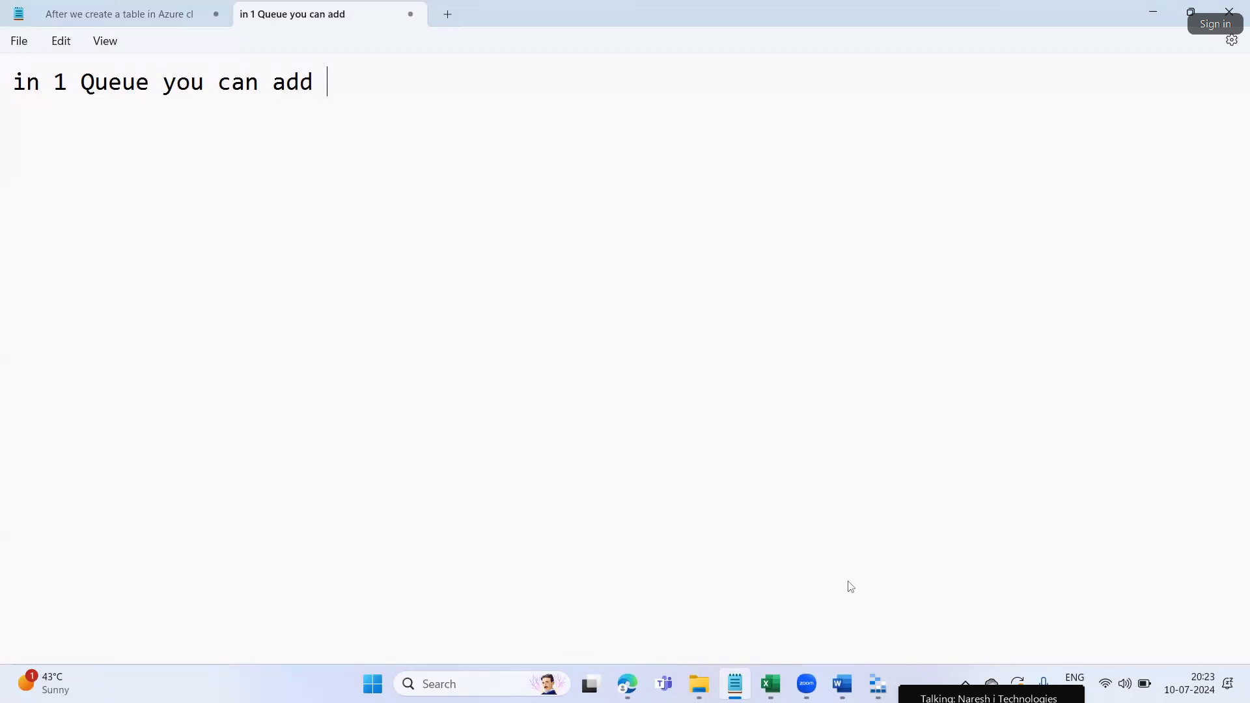
text(as man)
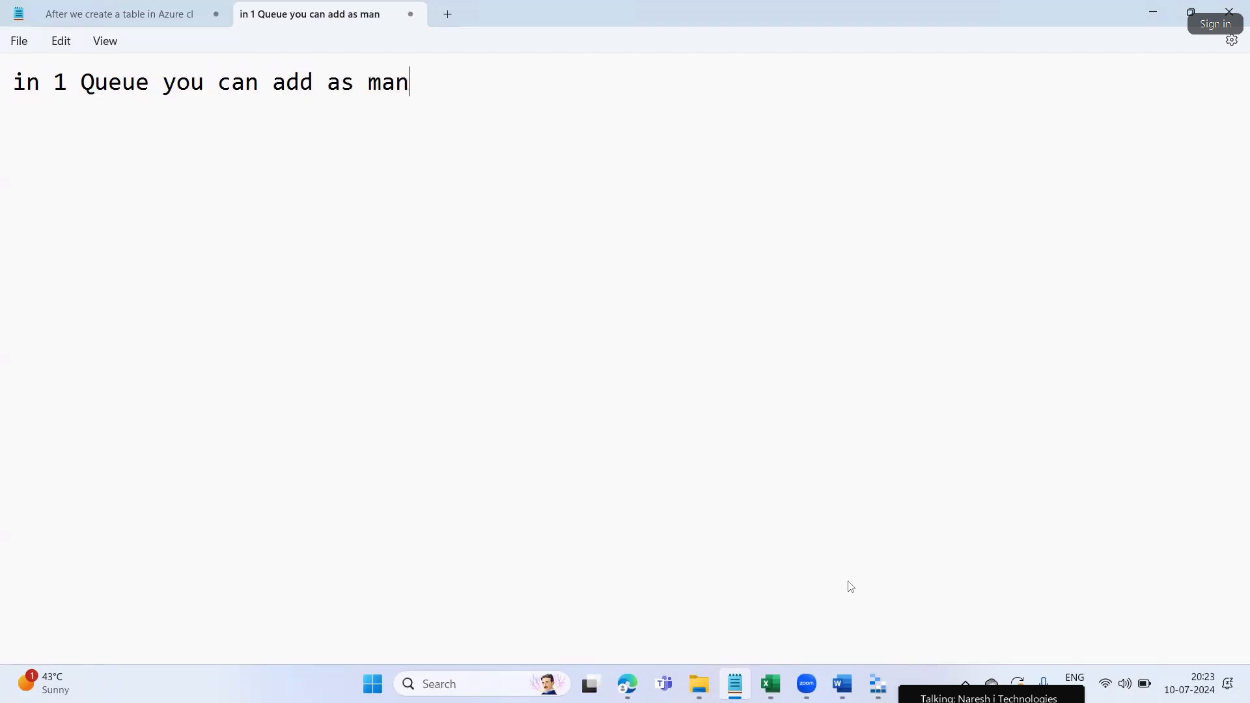
text(y messages)
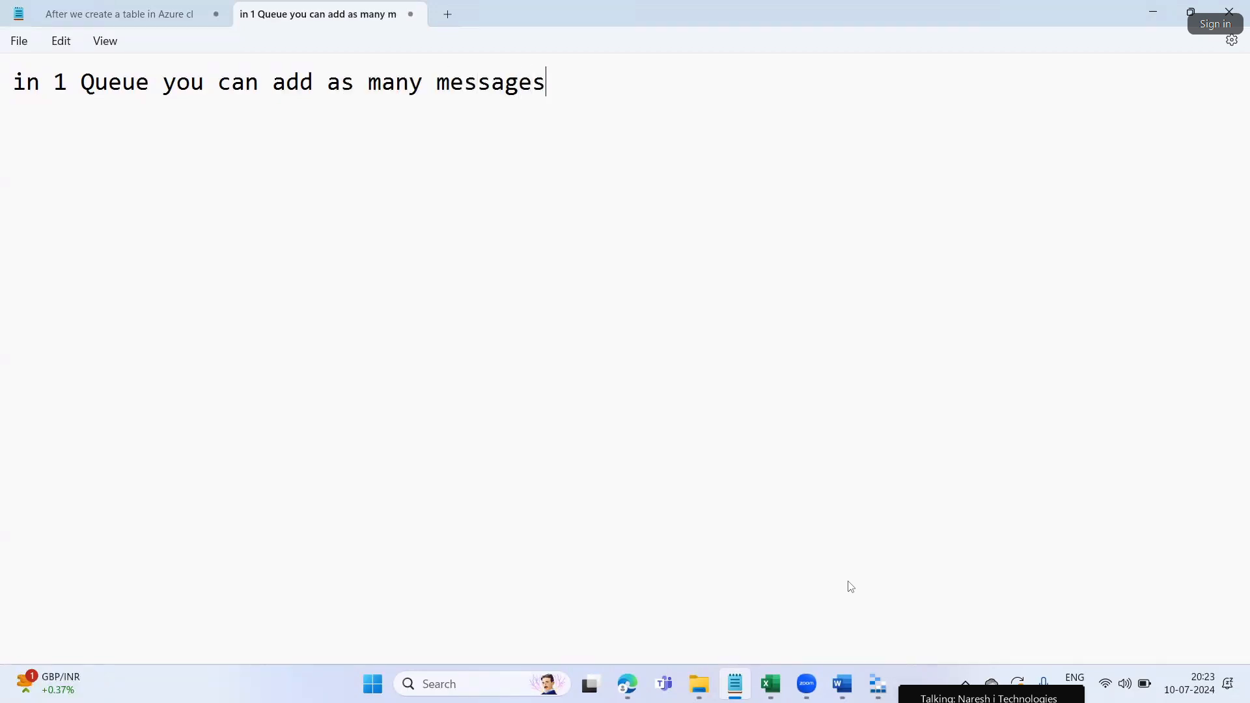
text( you want....)
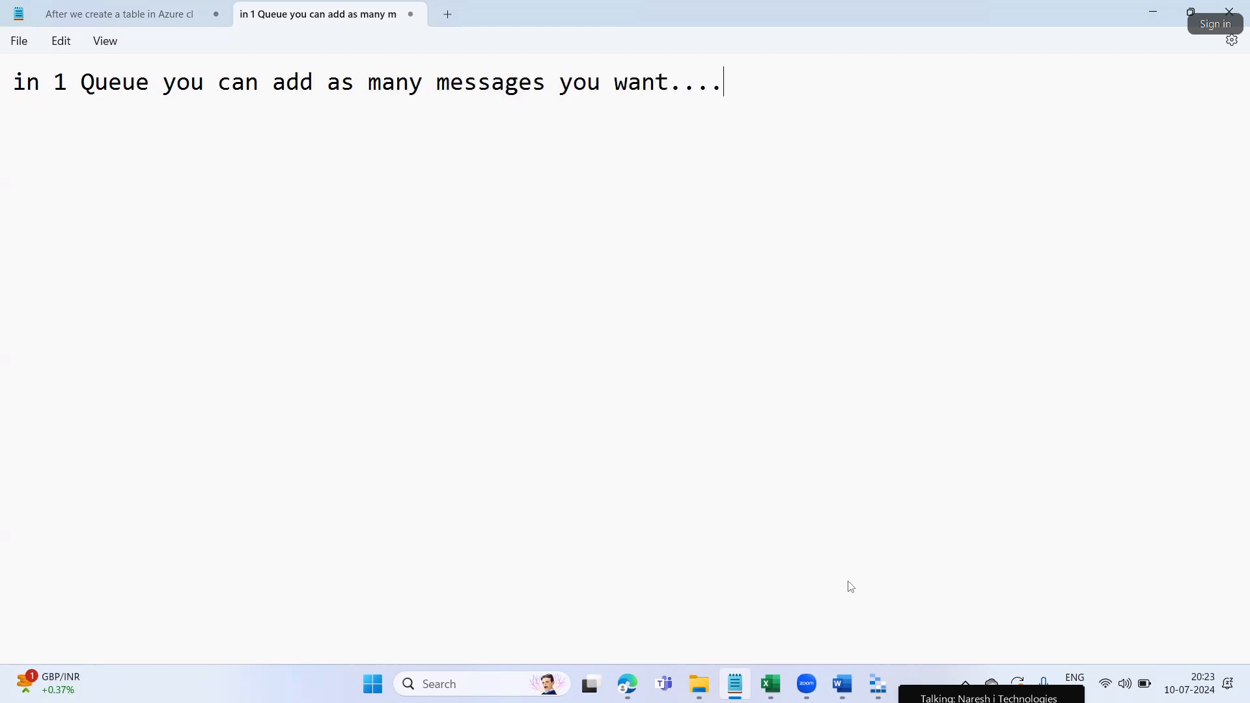
key(Return)
text(but eas)
key(BackSpace)
text(ch )
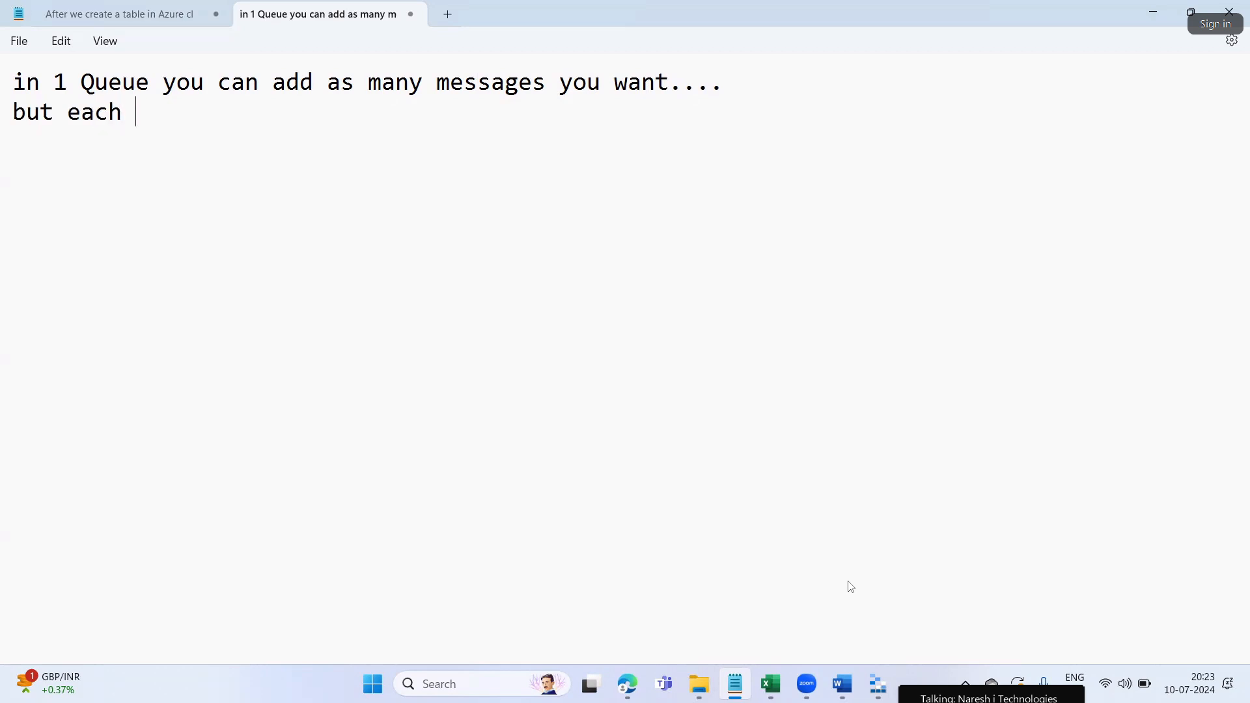
text(message shoul)
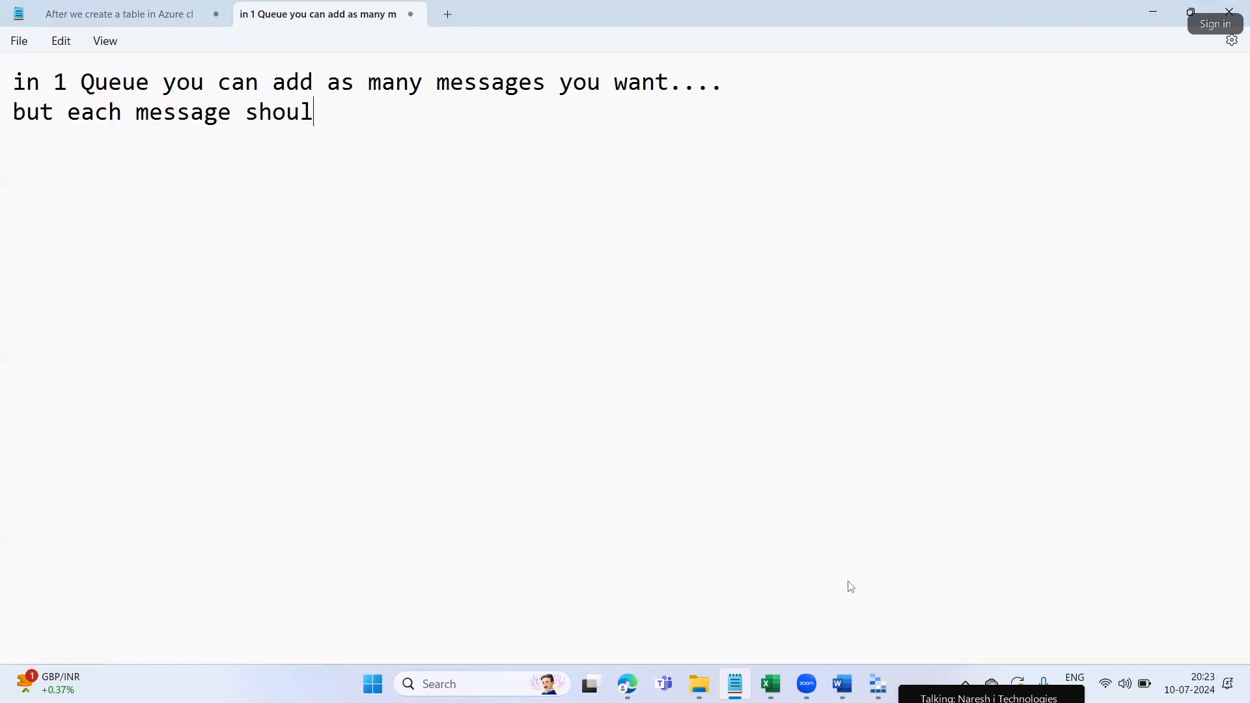
text(d carry utpo)
key(BackSpace)
key(BackSpace)
text(pto 24KB size.)
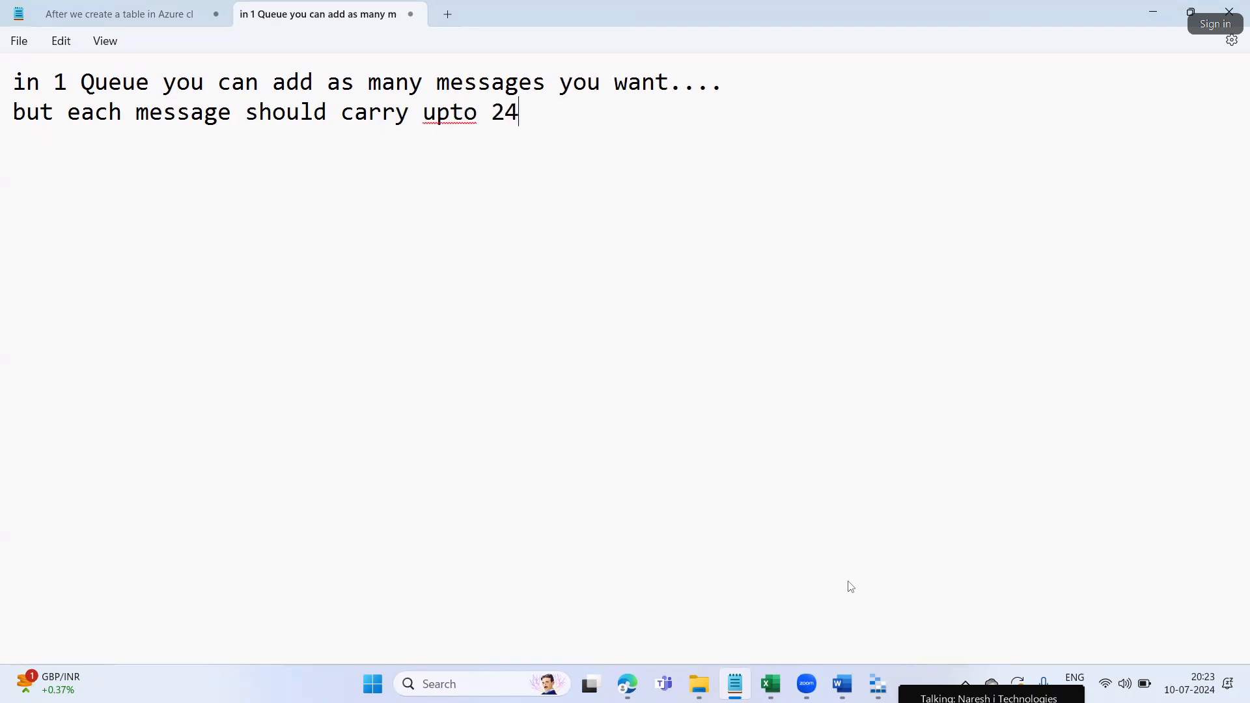
key(Return)
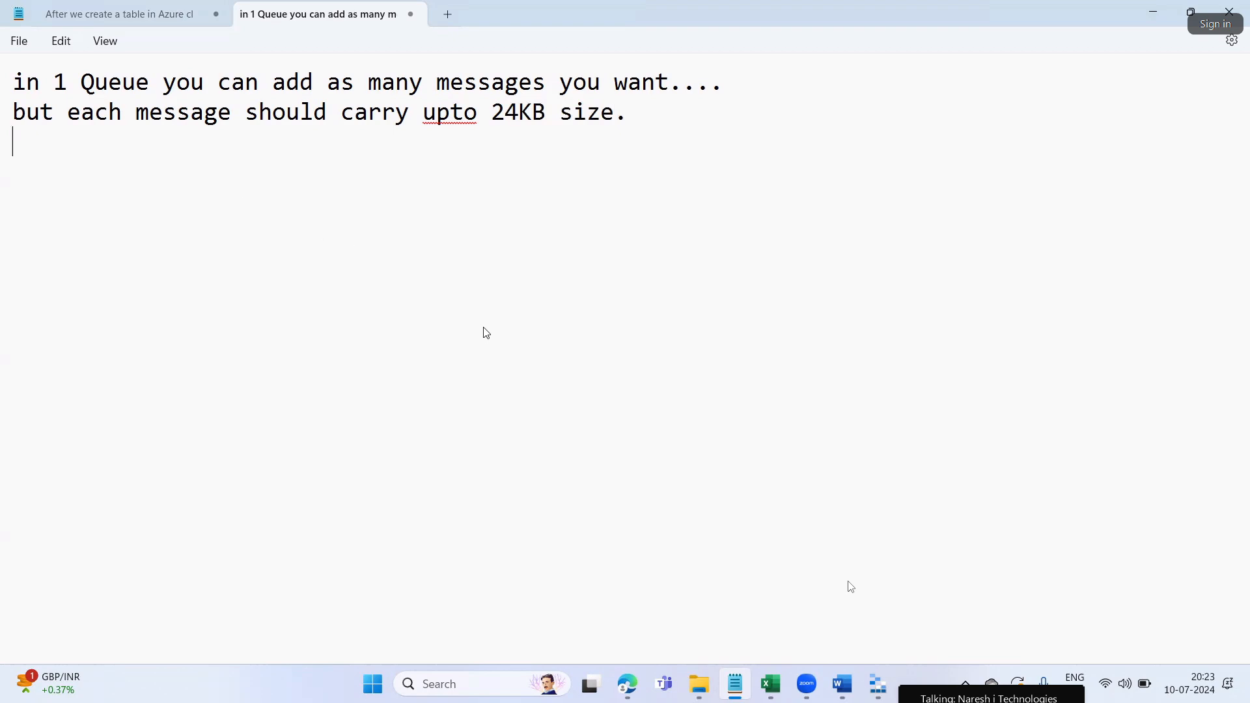
Highlight the phrase 'many messages you' in the queue notes
drag(369, 83, 614, 83)
drag(440, 140, 597, 79)
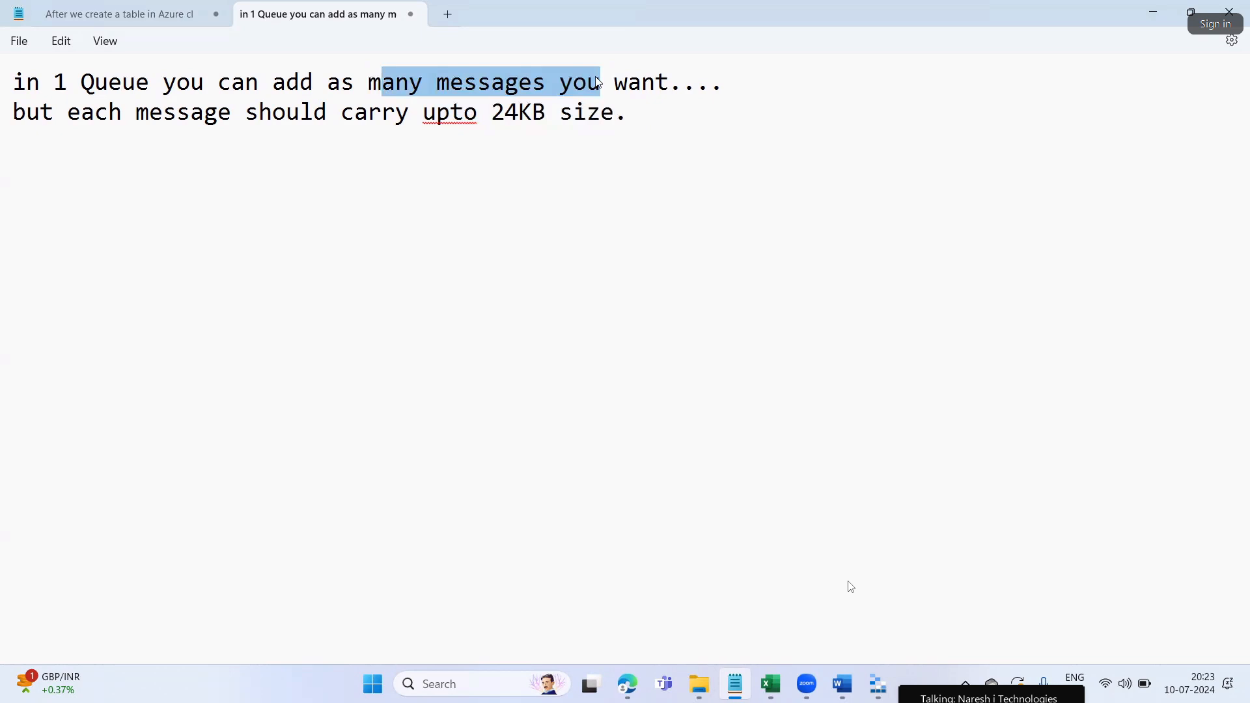
click(618, 260)
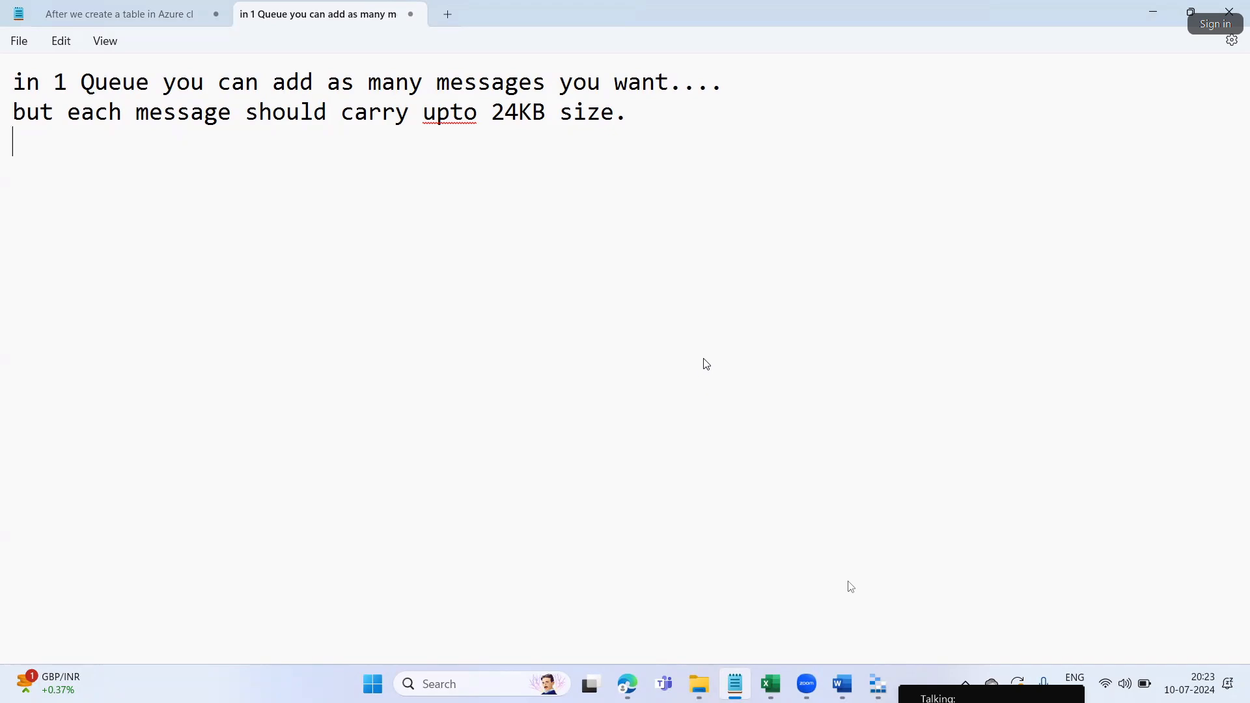
click(878, 684)
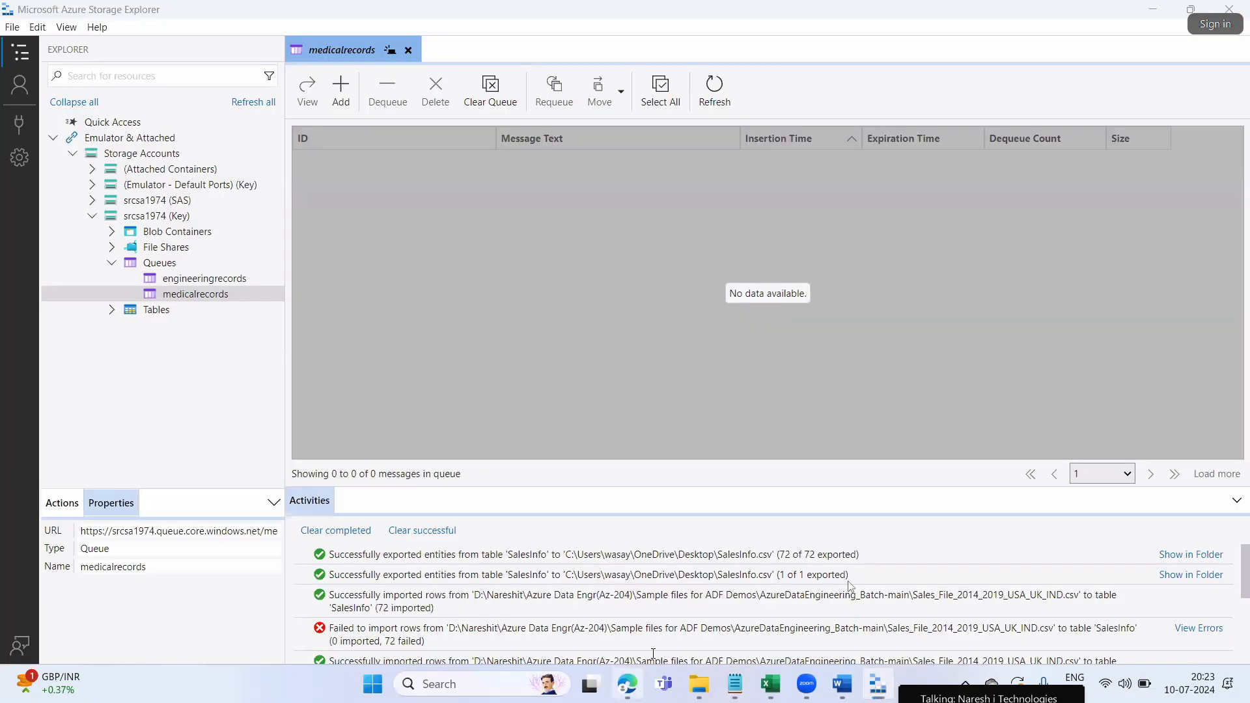
Switch from Storage Explorer to the portal's Add message form
key(alt+Tab)
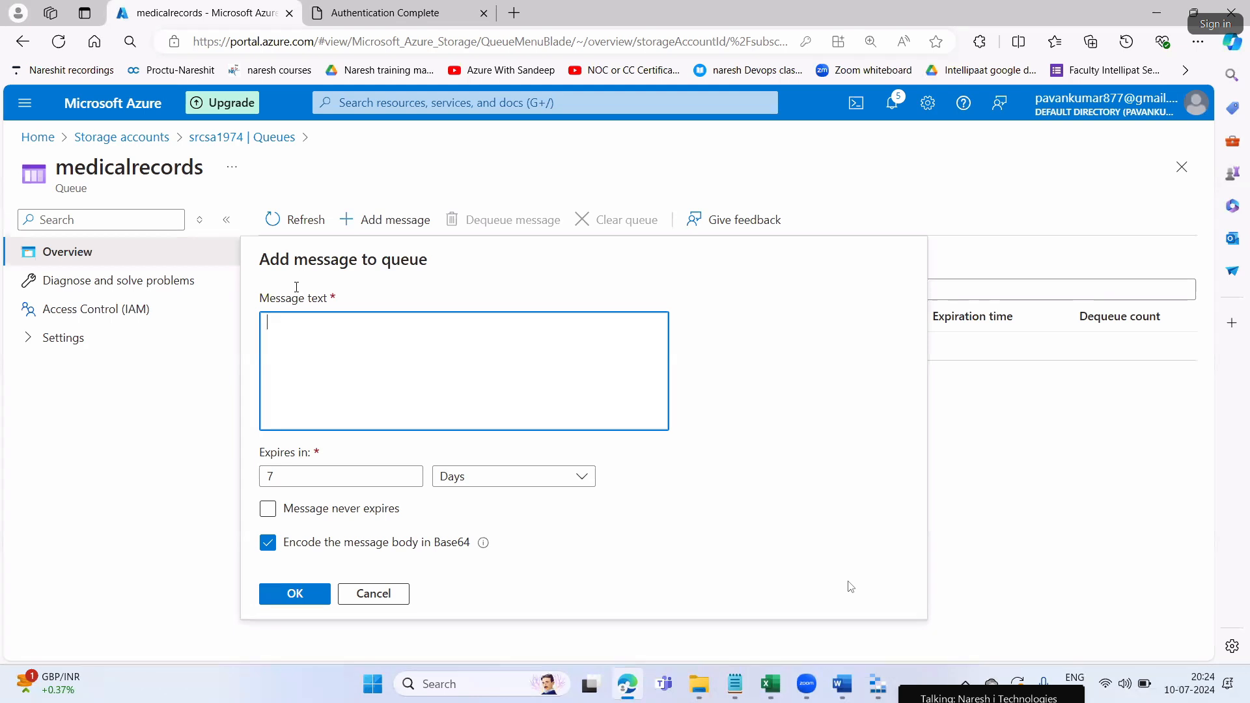
Enter 'Optholmologist' as the message text and try an expiry amount of 5
text(Optholmologist)
drag(345, 324, 265, 323)
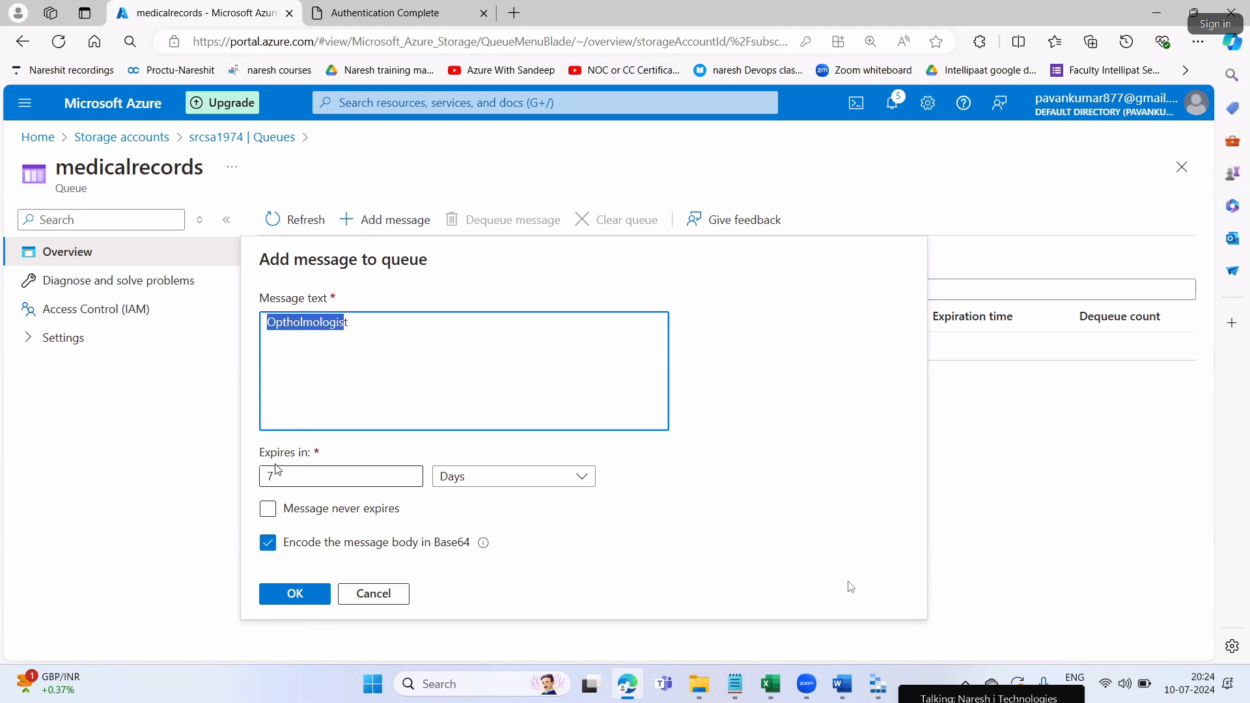
click(317, 480)
text(5)
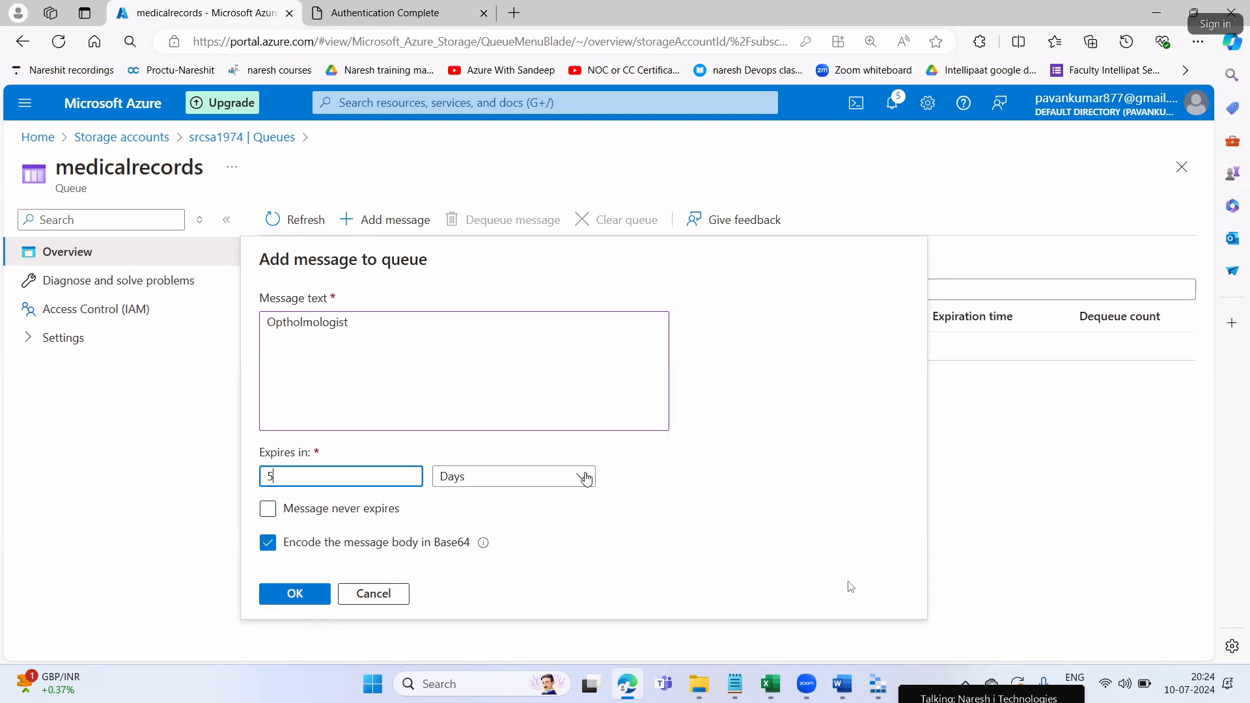
key(shift+Tab)
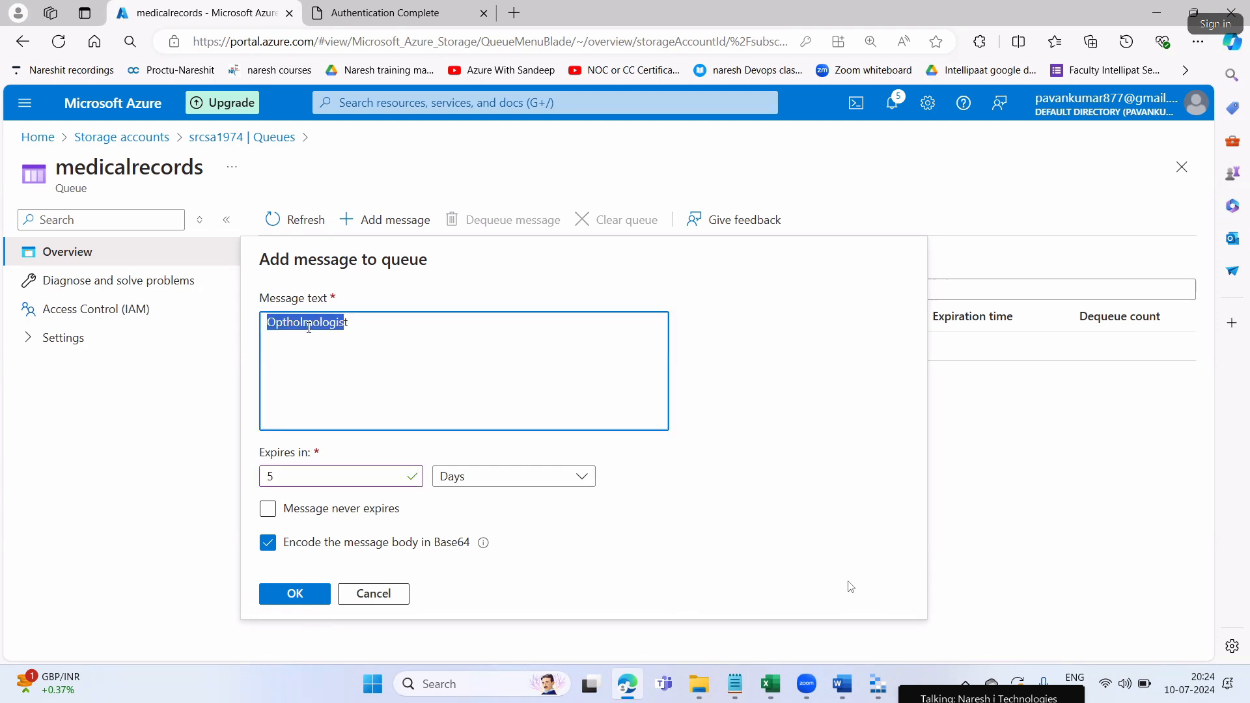
click(318, 341)
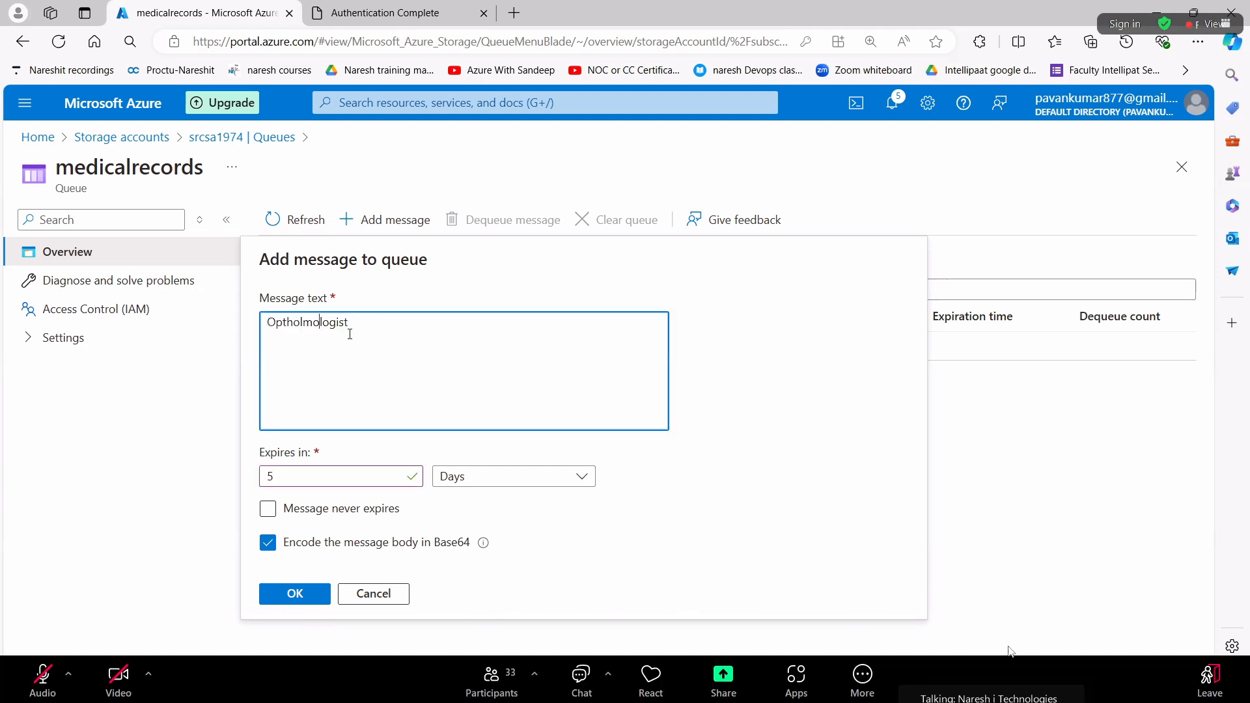
double_click(358, 327)
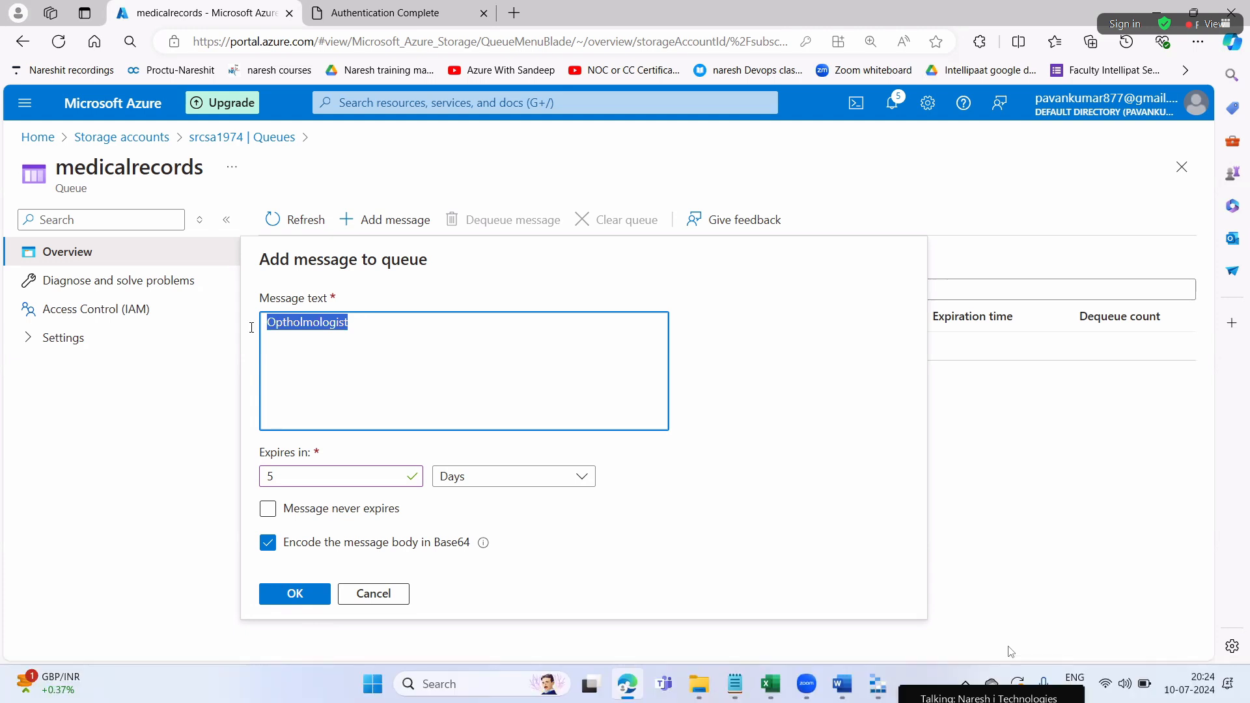
After trying Minutes and Hours, make the message never expire, add it, and highlight its insertion time
click(502, 479)
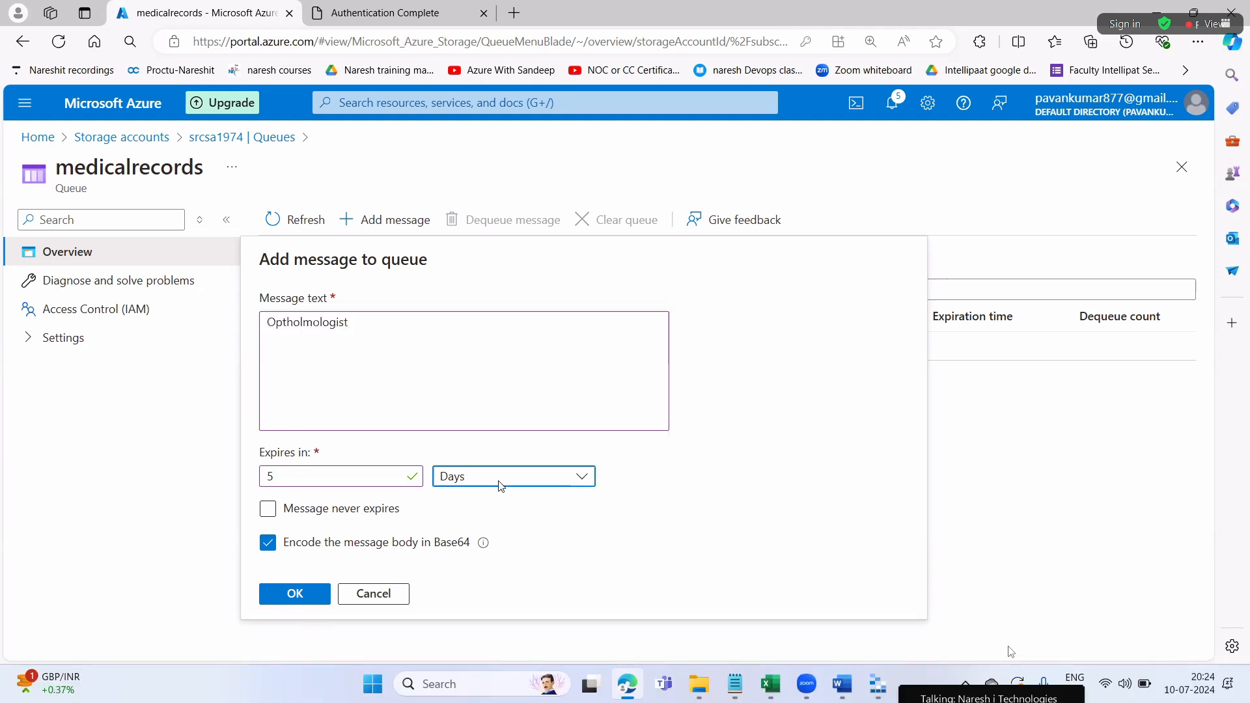
click(473, 533)
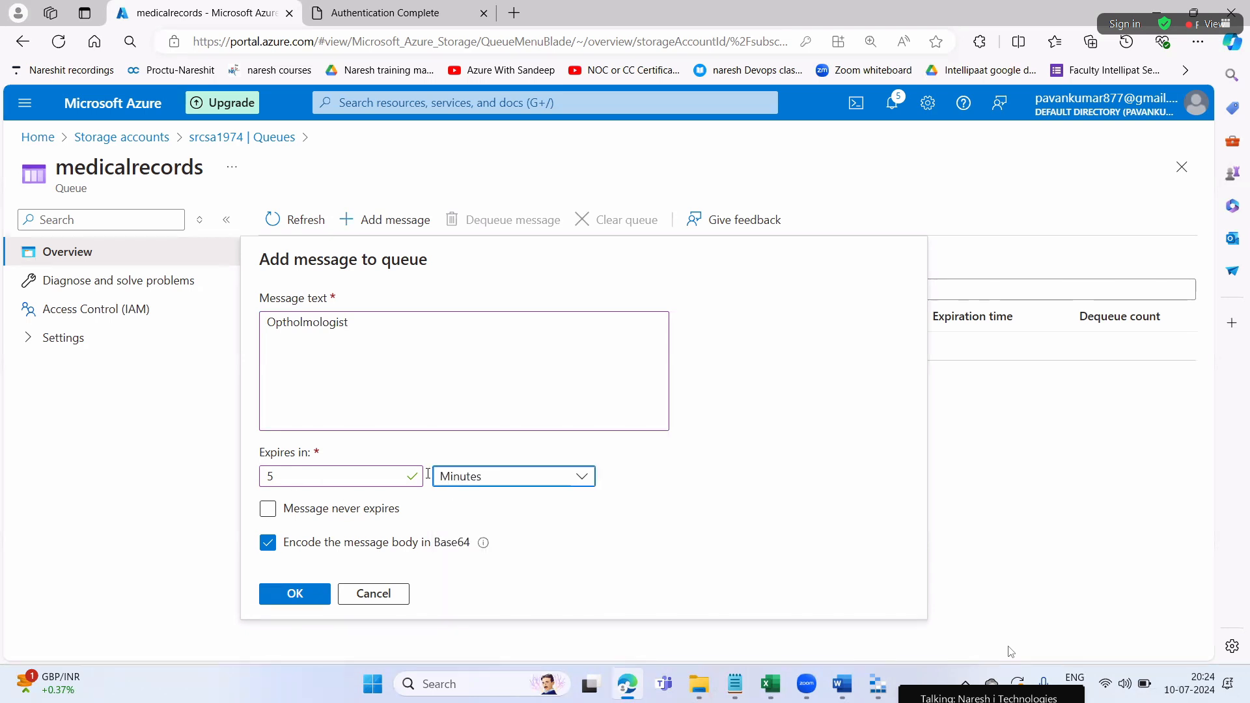
click(460, 474)
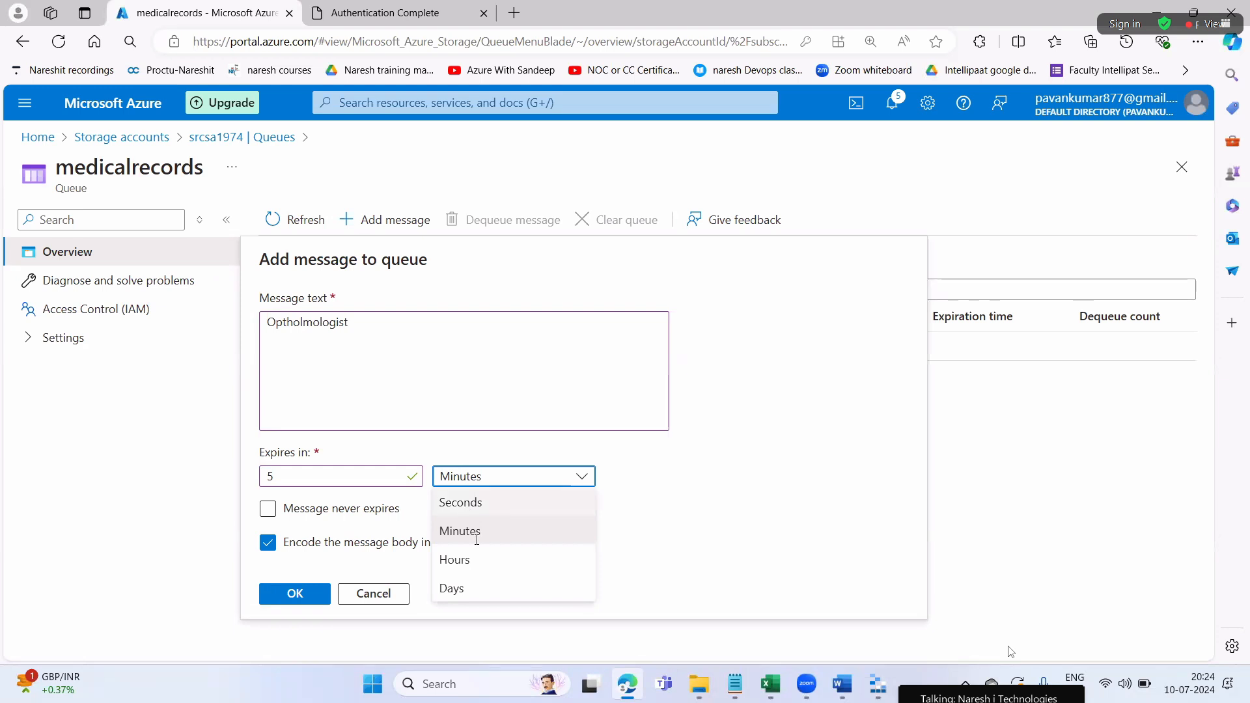
click(467, 561)
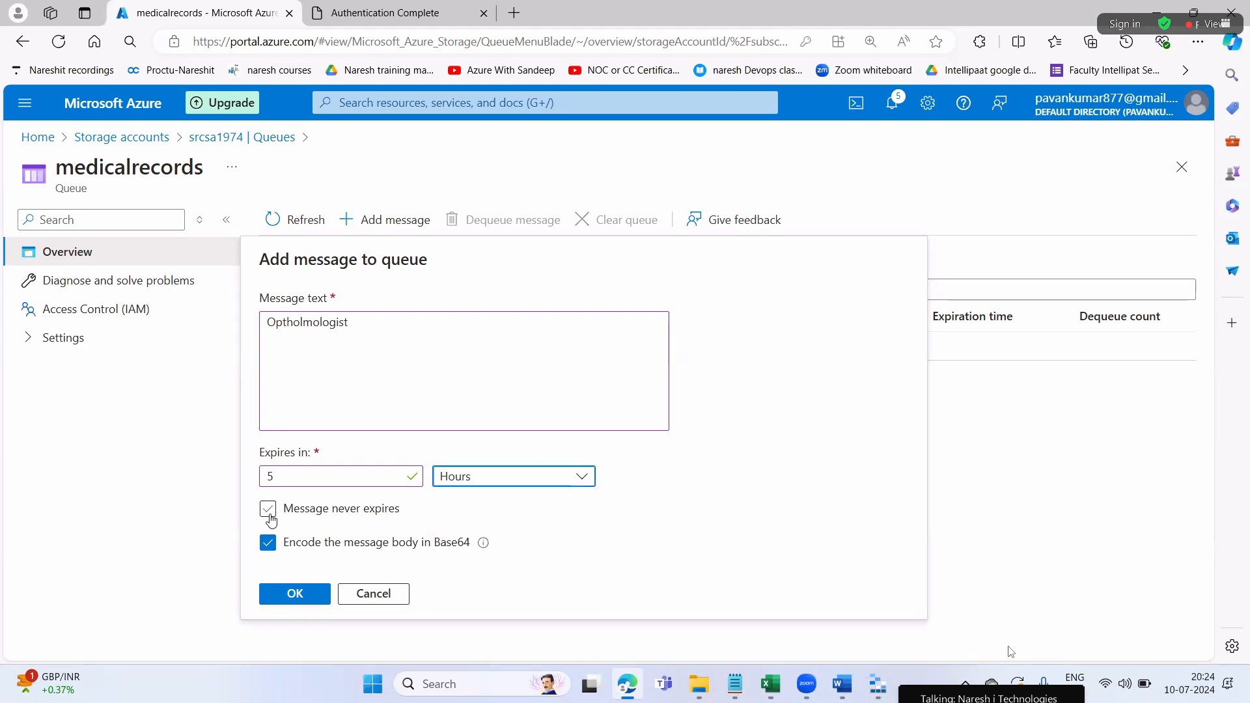
click(269, 509)
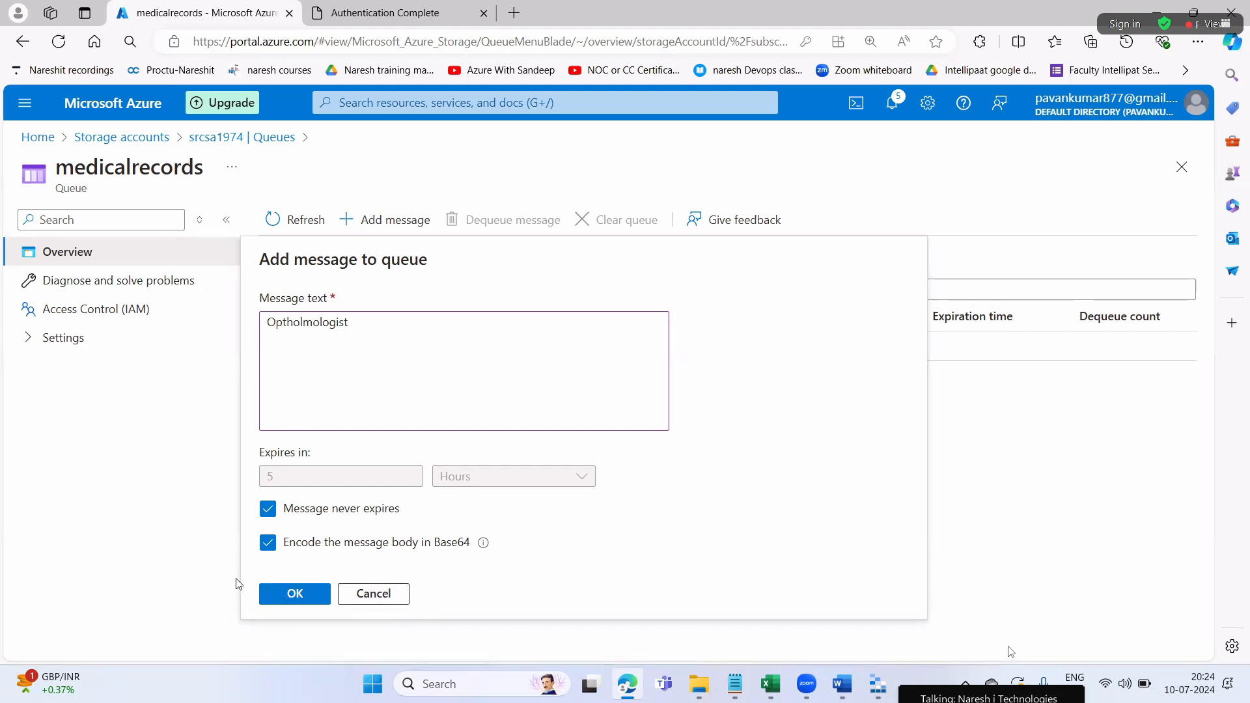
click(286, 590)
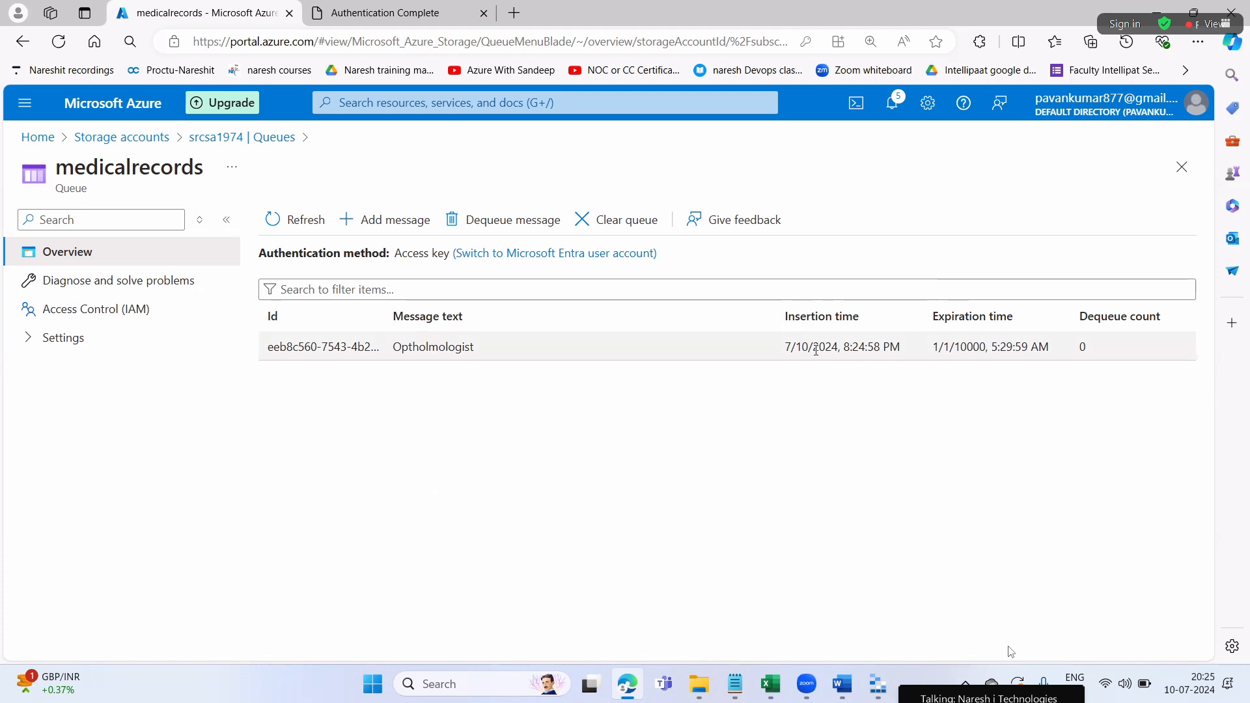
drag(796, 347, 897, 345)
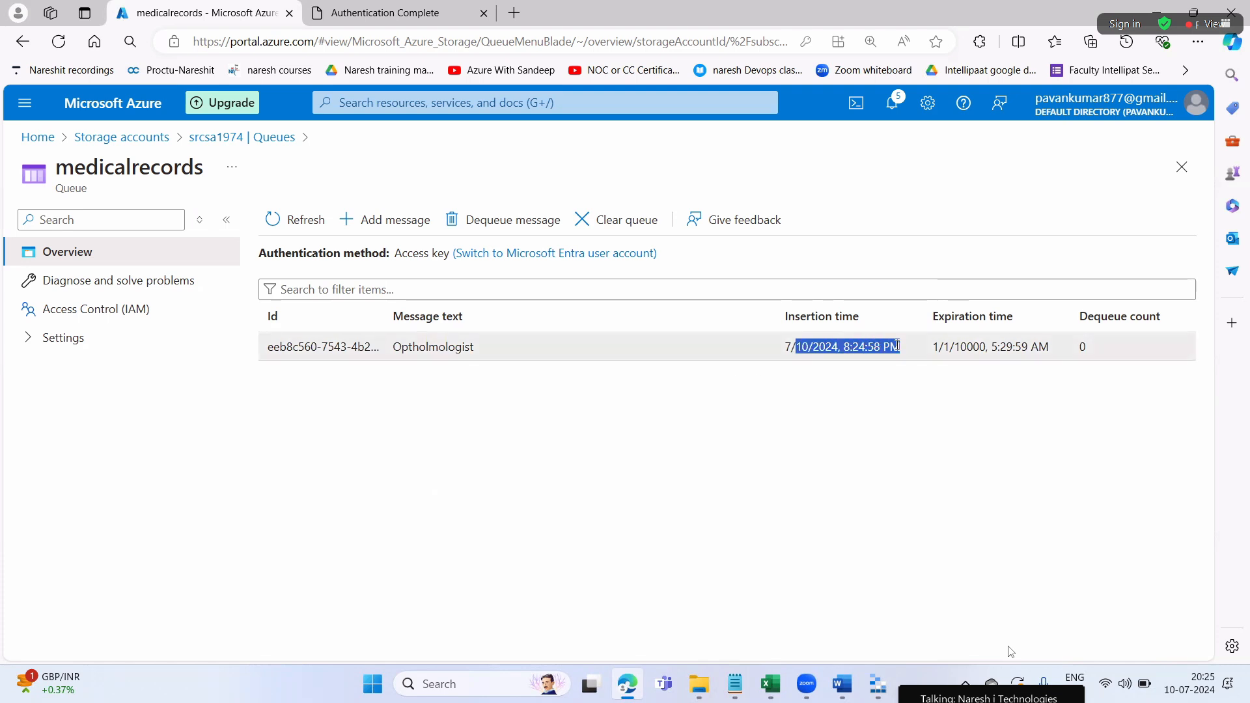
click(892, 426)
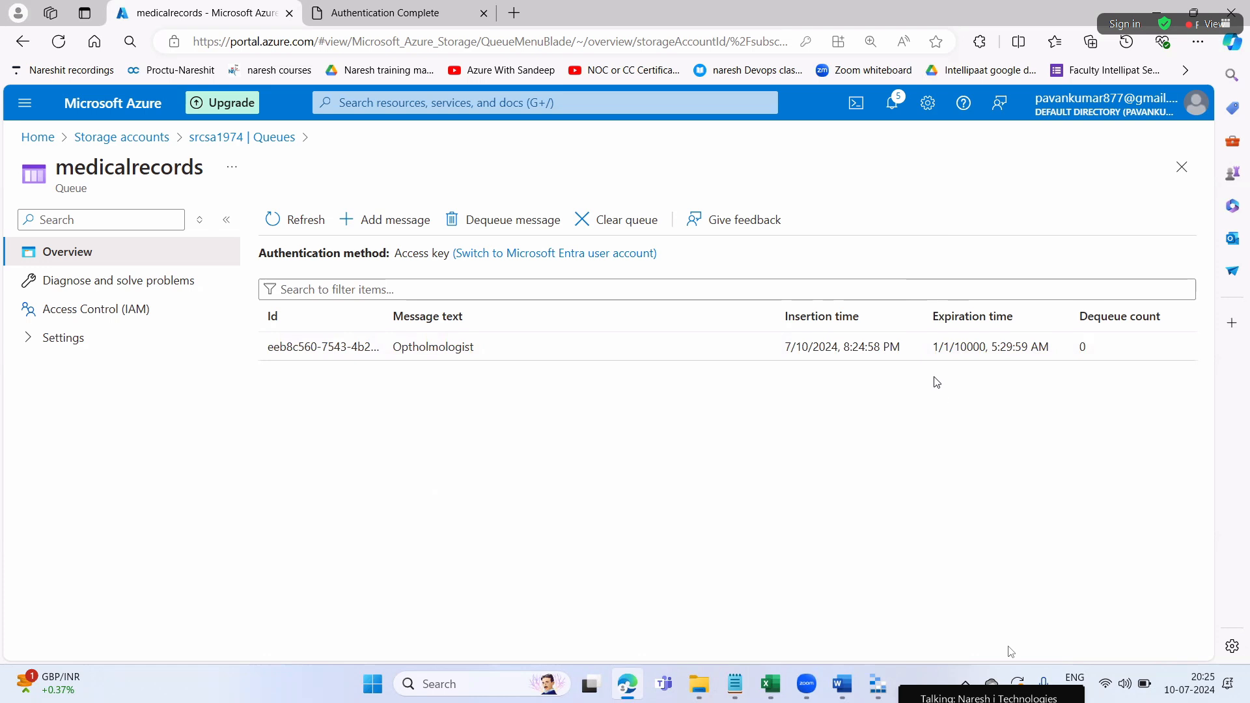
Add a 'Radiologist' message to the medicalrecords queue
drag(933, 348, 1008, 355)
click(1021, 377)
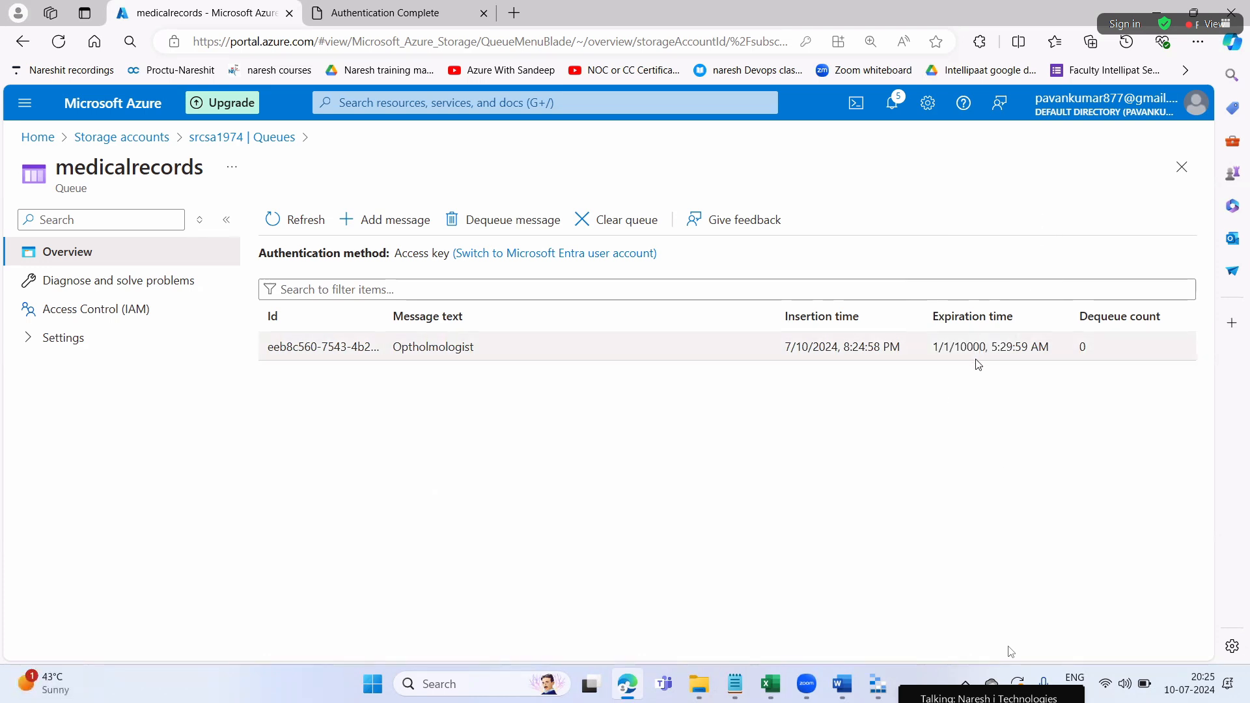
click(369, 231)
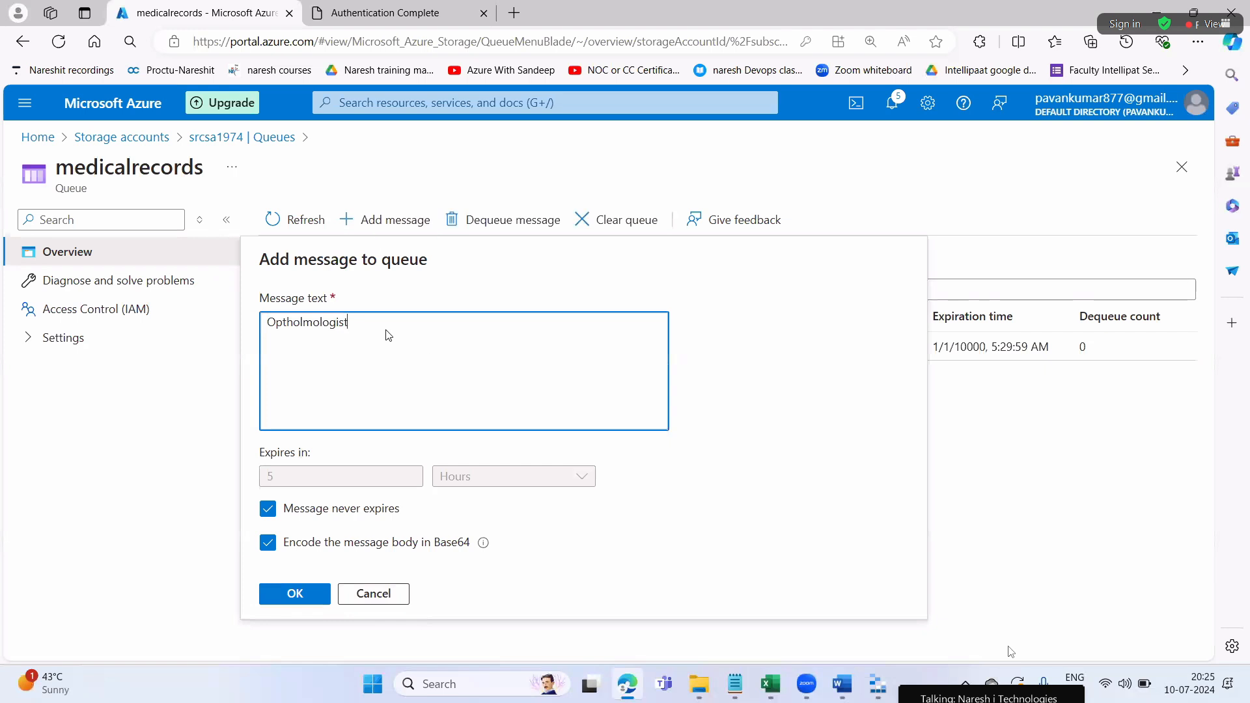
double_click(301, 324)
key(BackSpace)
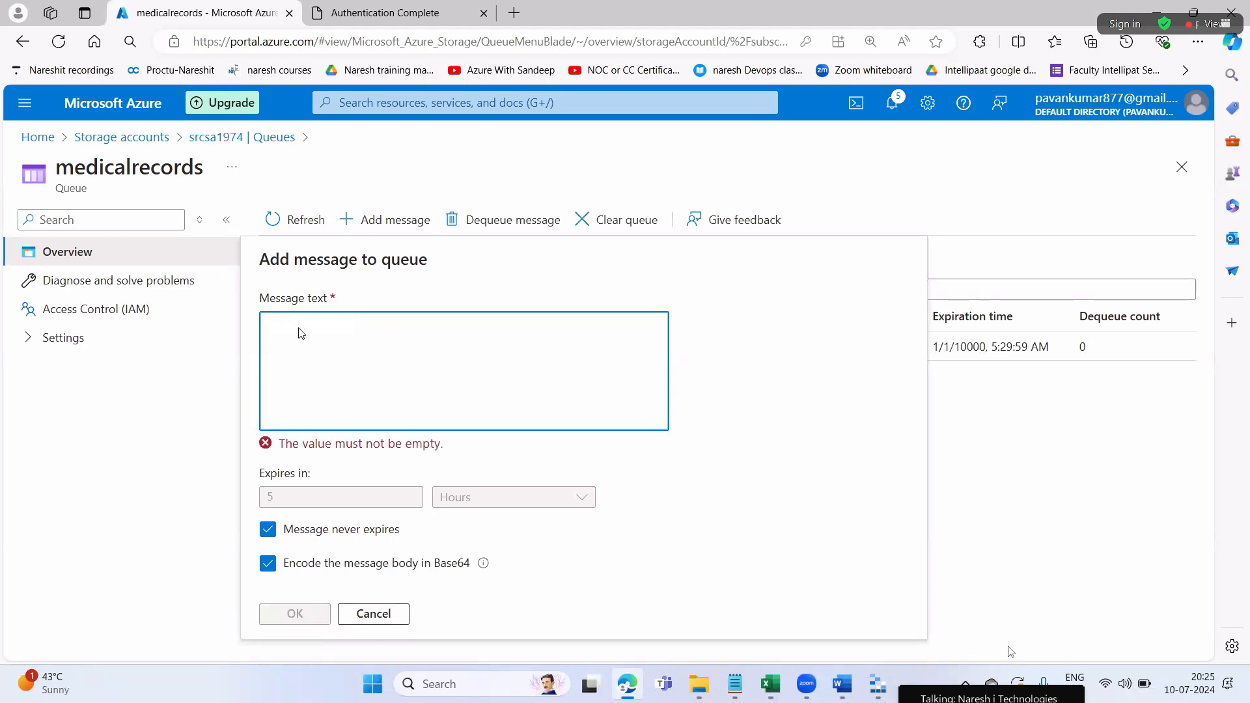
text(Radiologist)
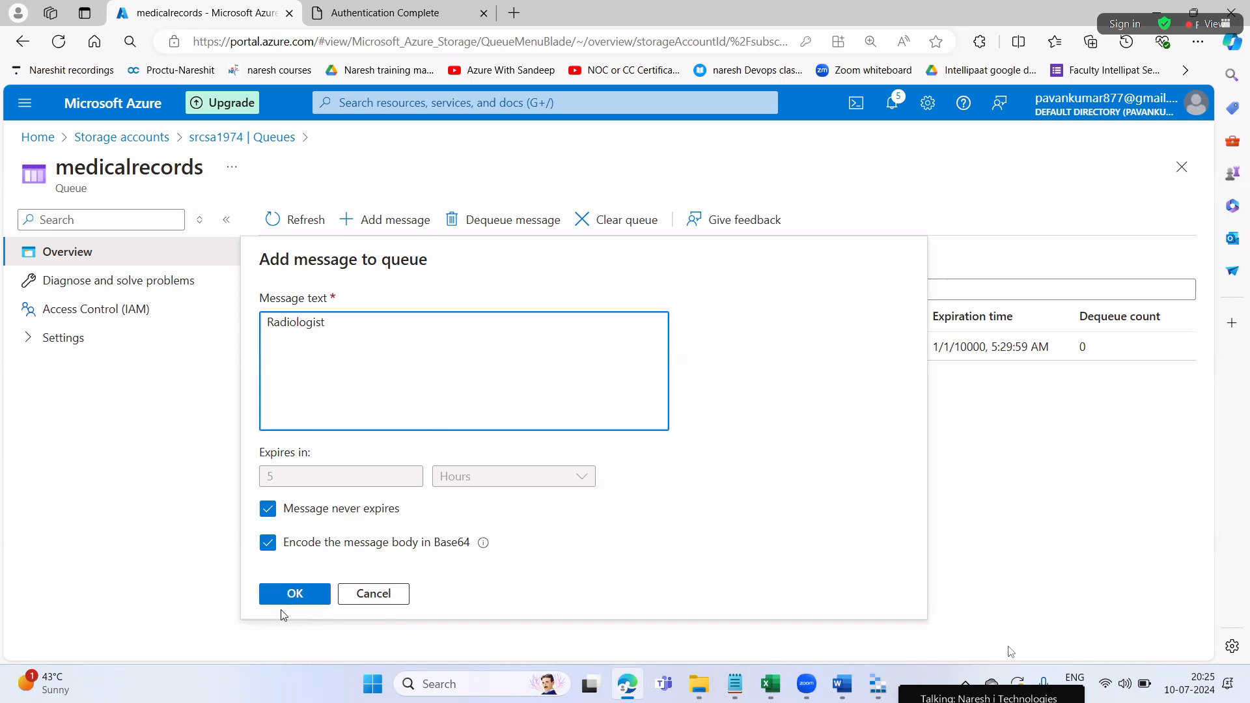
click(291, 602)
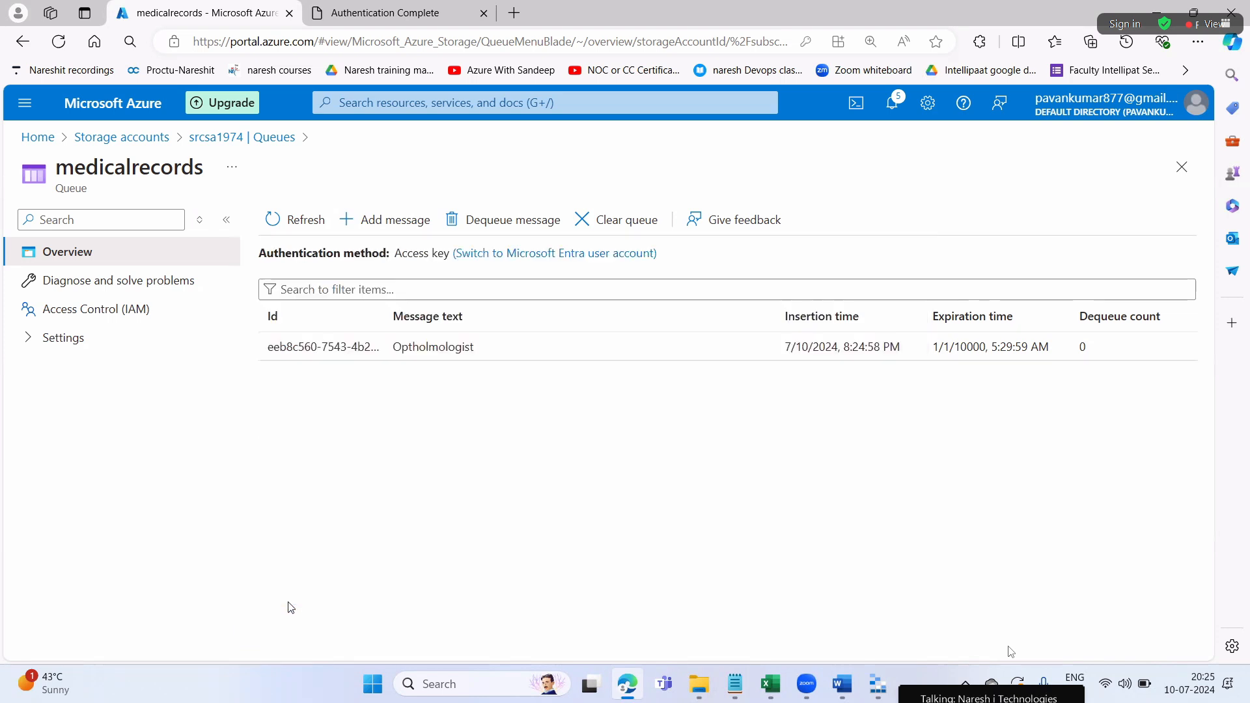
Add a 'Gynocologist' message to the medicalrecords queue
click(389, 221)
key(ctrl+a)
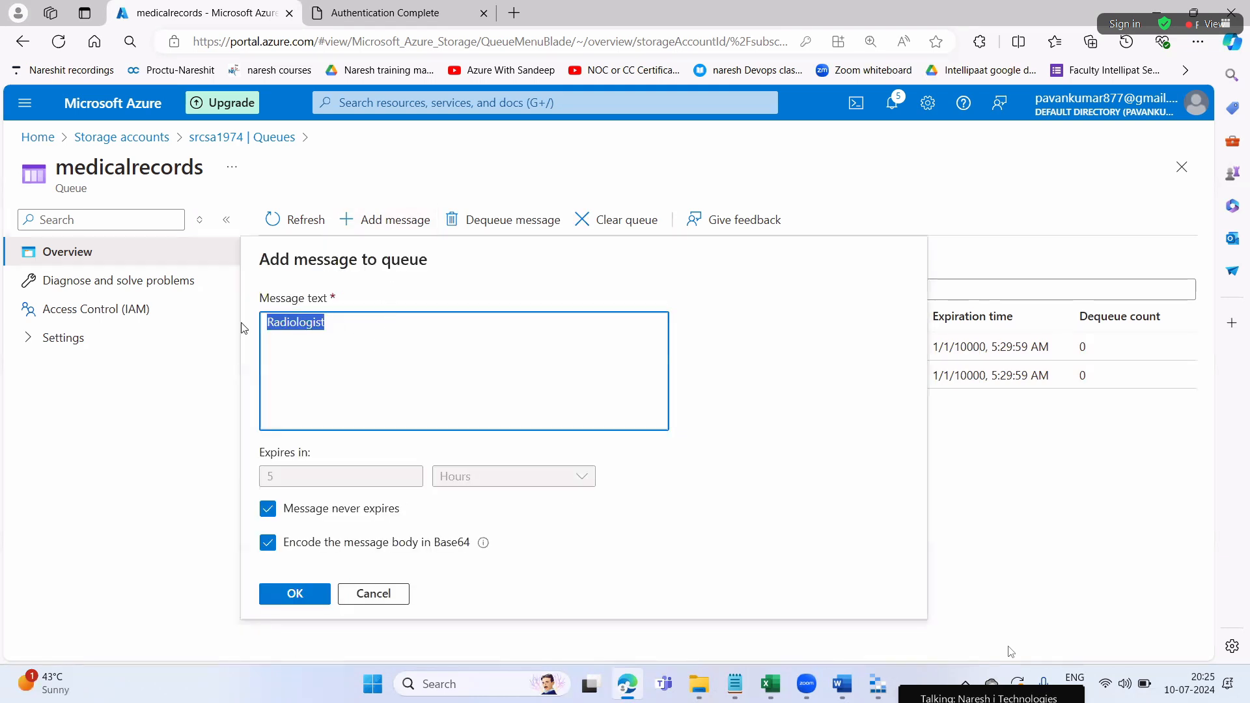
key(BackSpace)
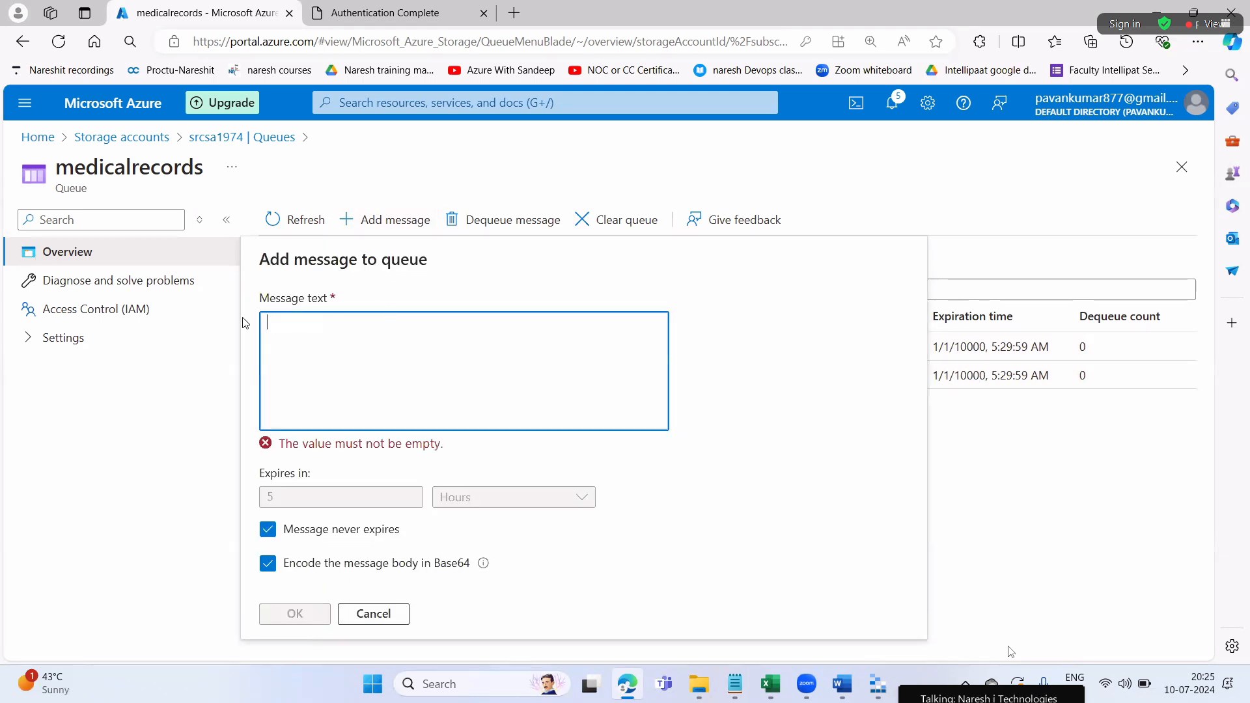
text(G)
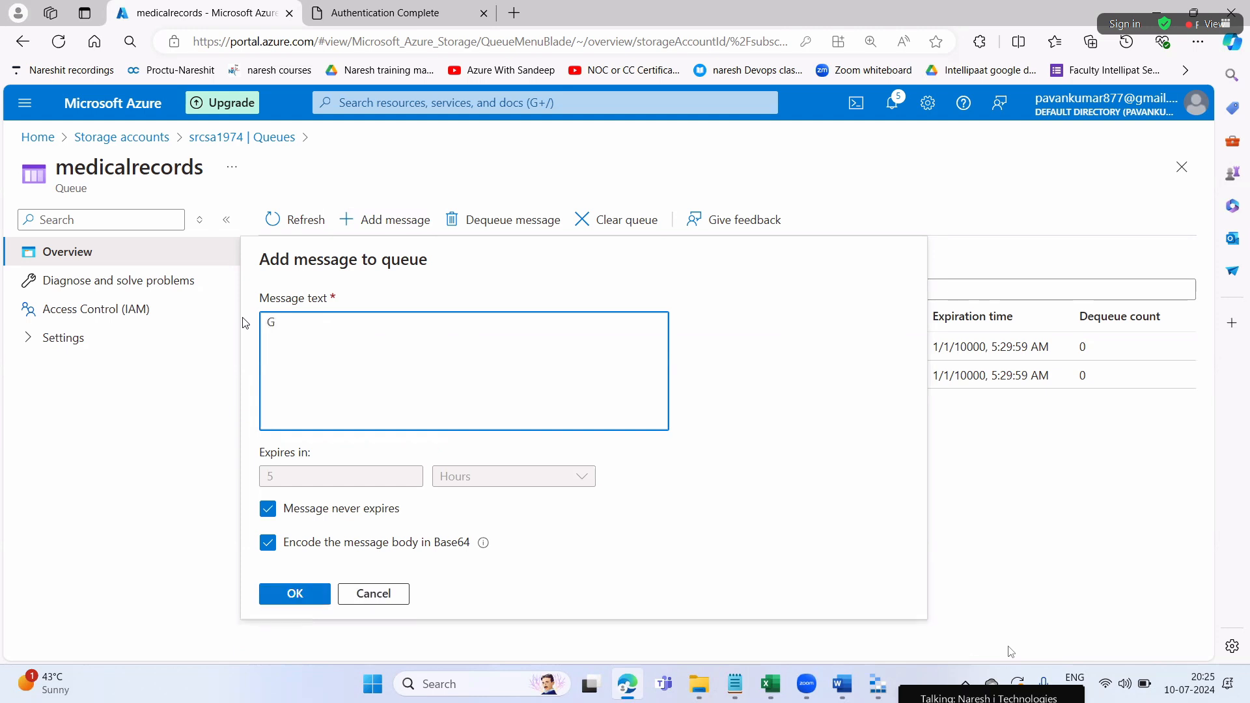
text(ynocologist)
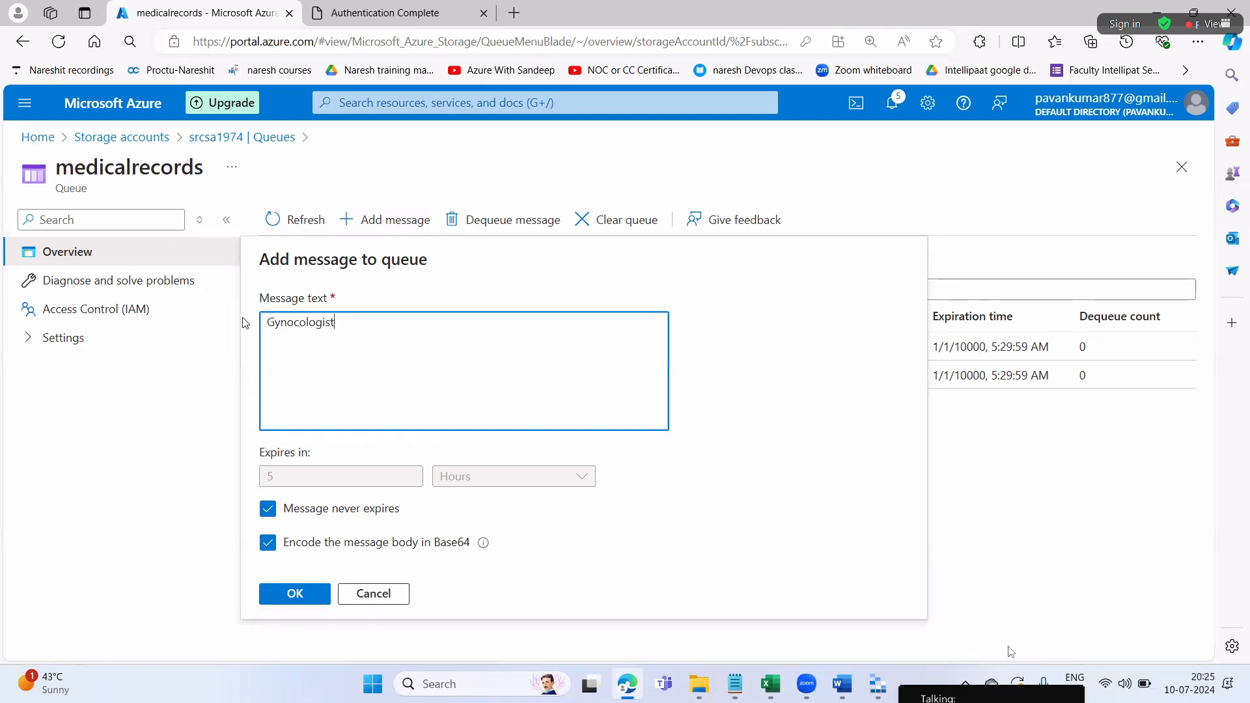
click(293, 593)
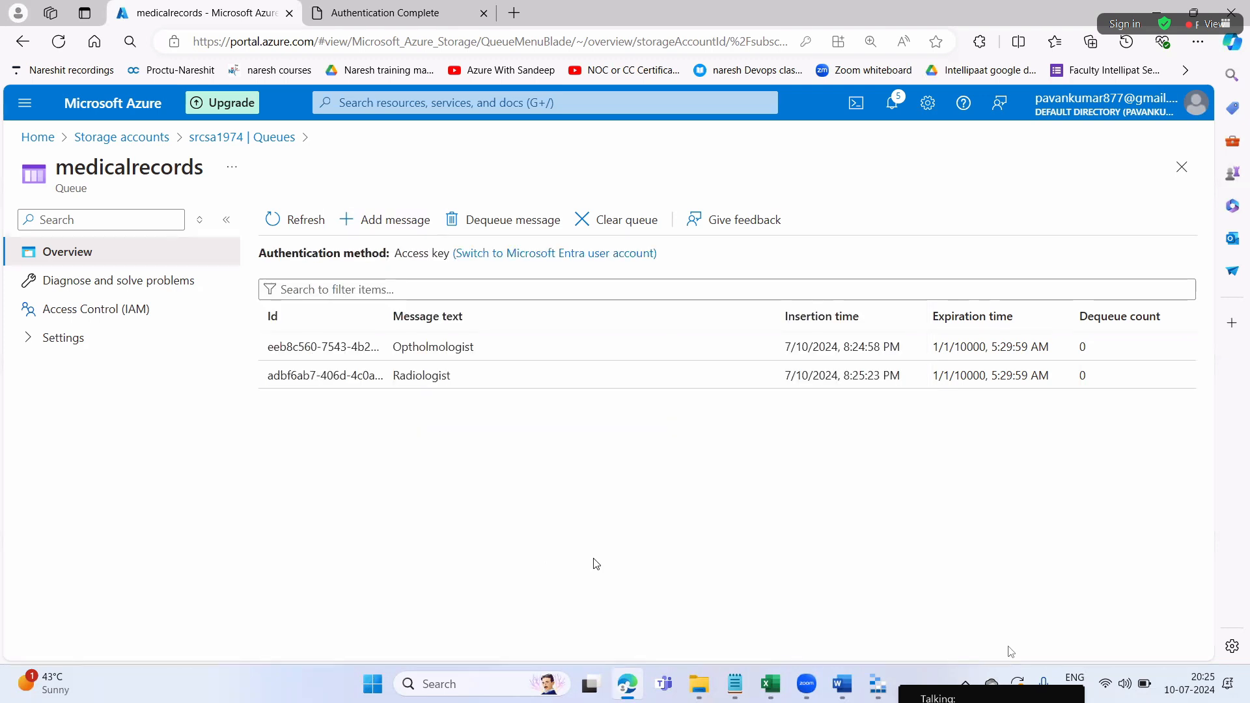
Add a 'Cardiologist' message to the medicalrecords queue
click(366, 212)
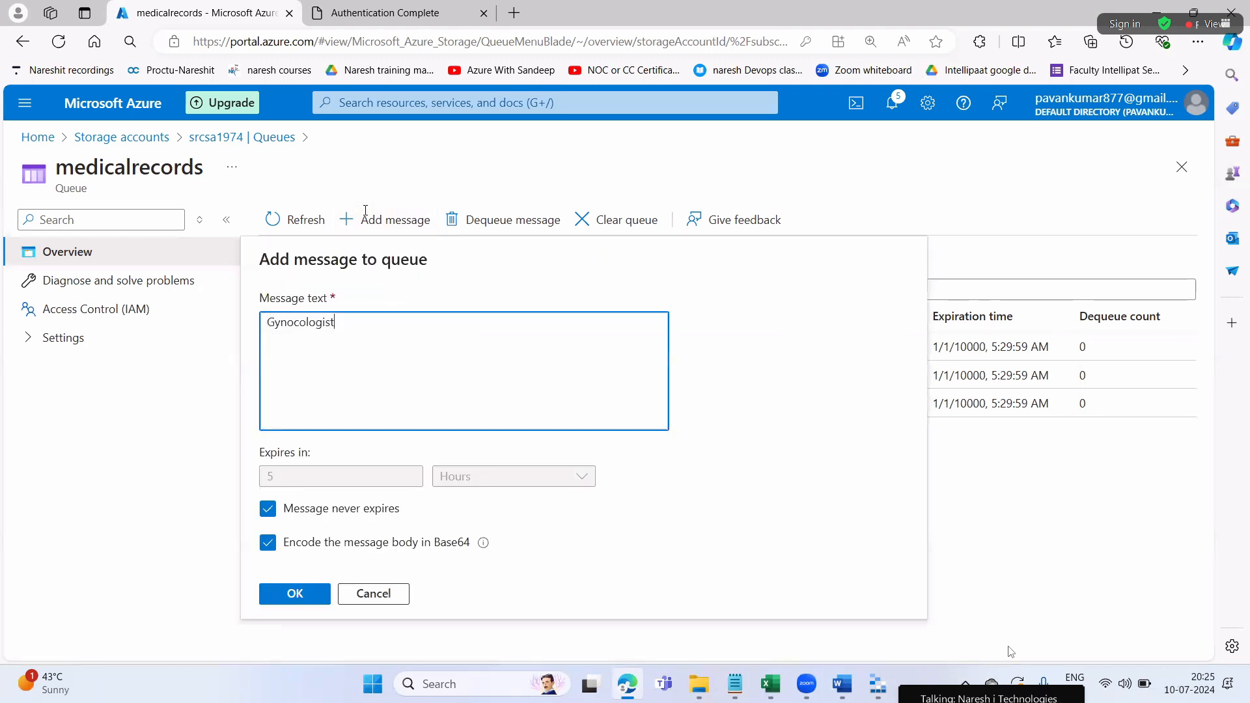
key(ctrl+a)
text(Cardiol)
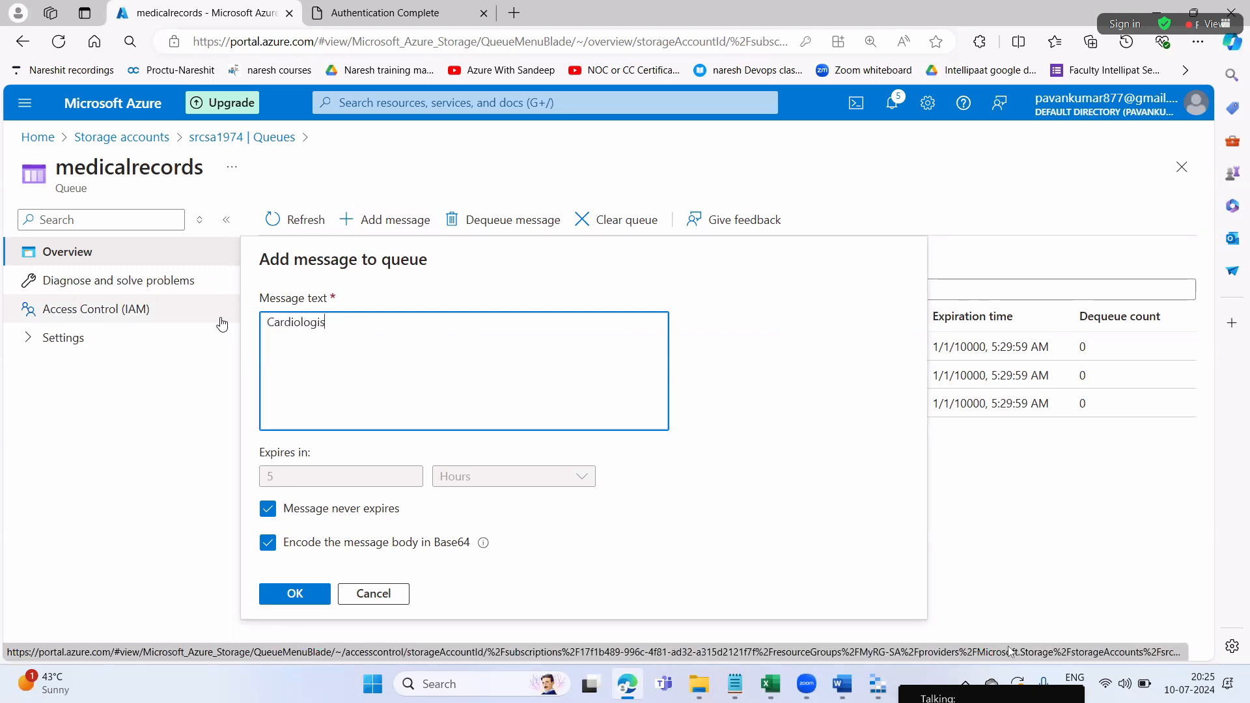
text(ogist)
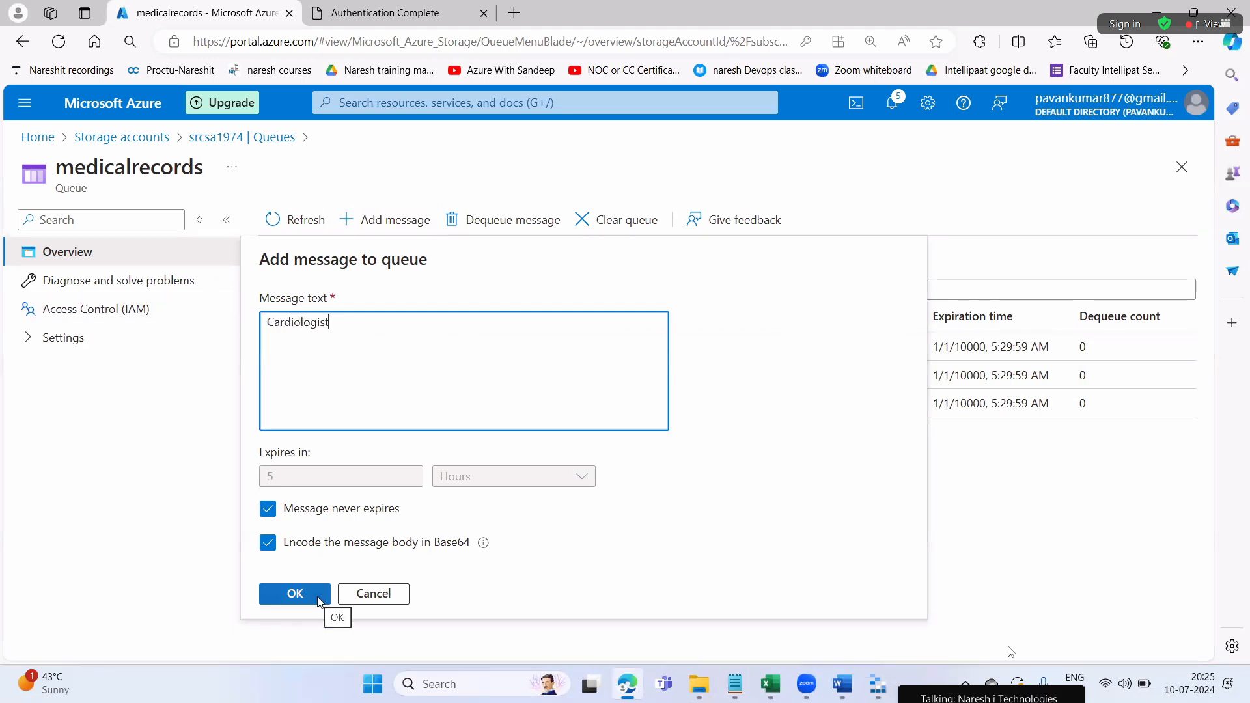
click(324, 594)
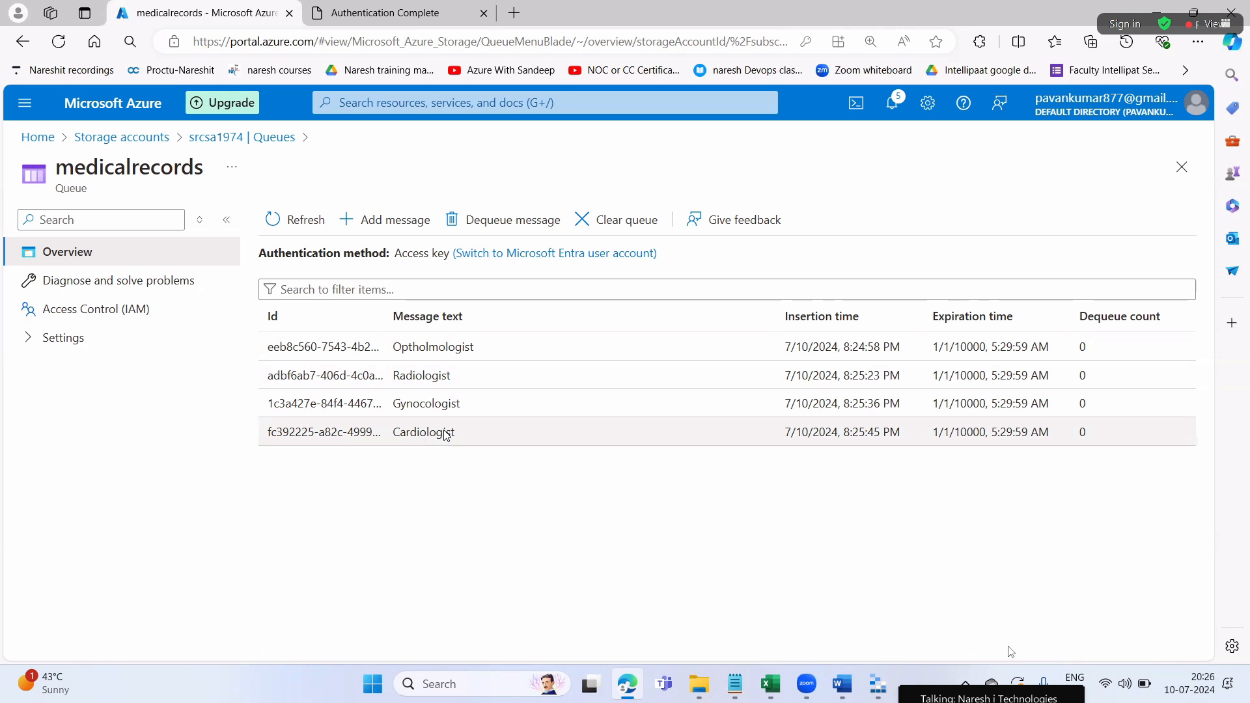
Add 'Neurologist' and 'Nefrologist' messages to the medicalrecords queue
click(385, 220)
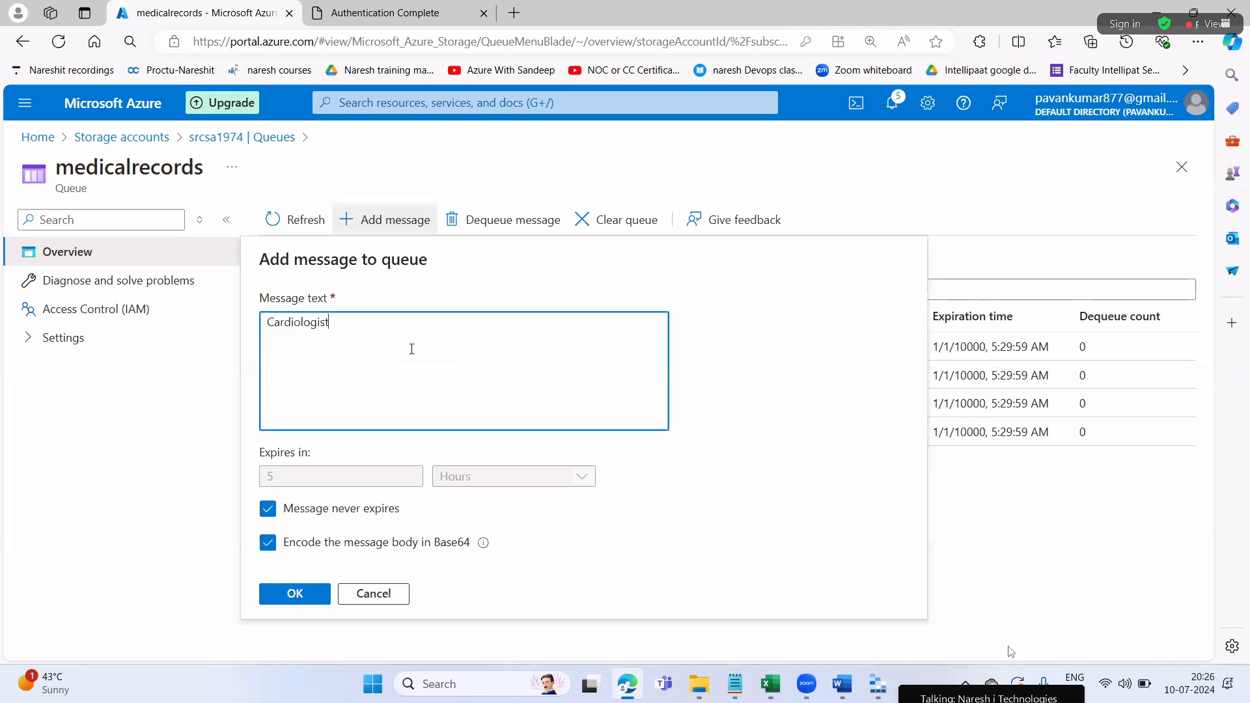
drag(372, 331, 268, 321)
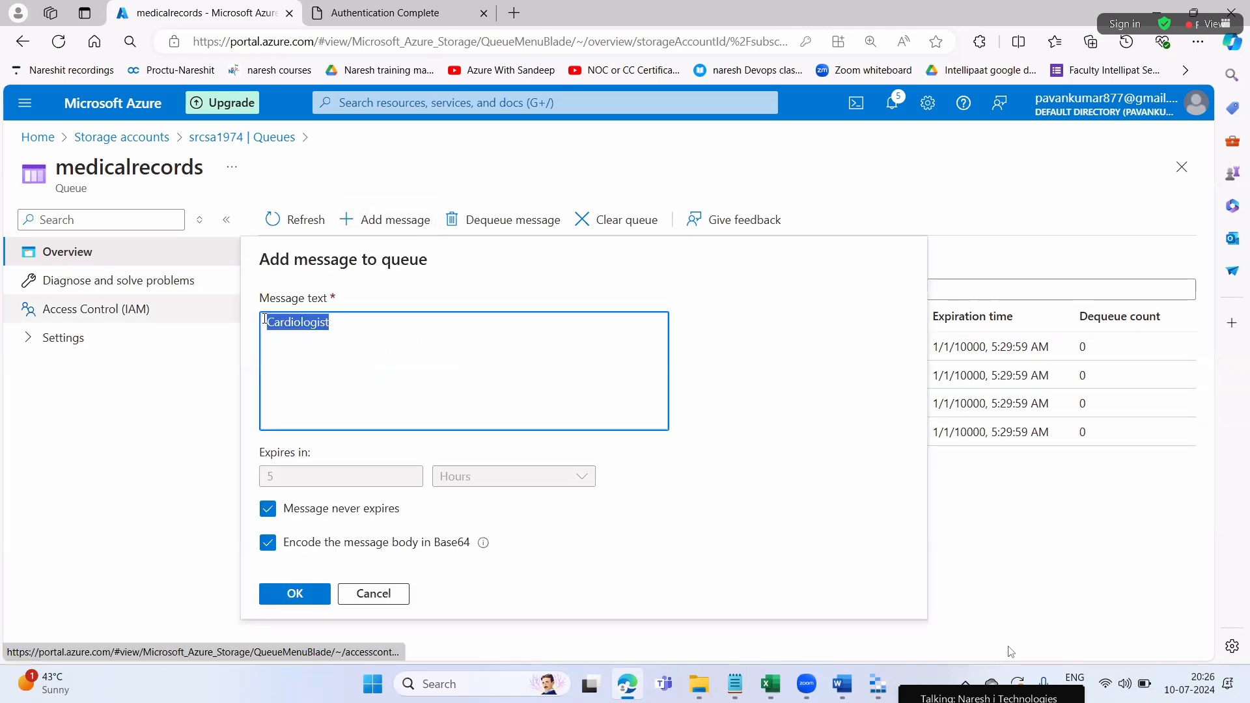
text(Neu)
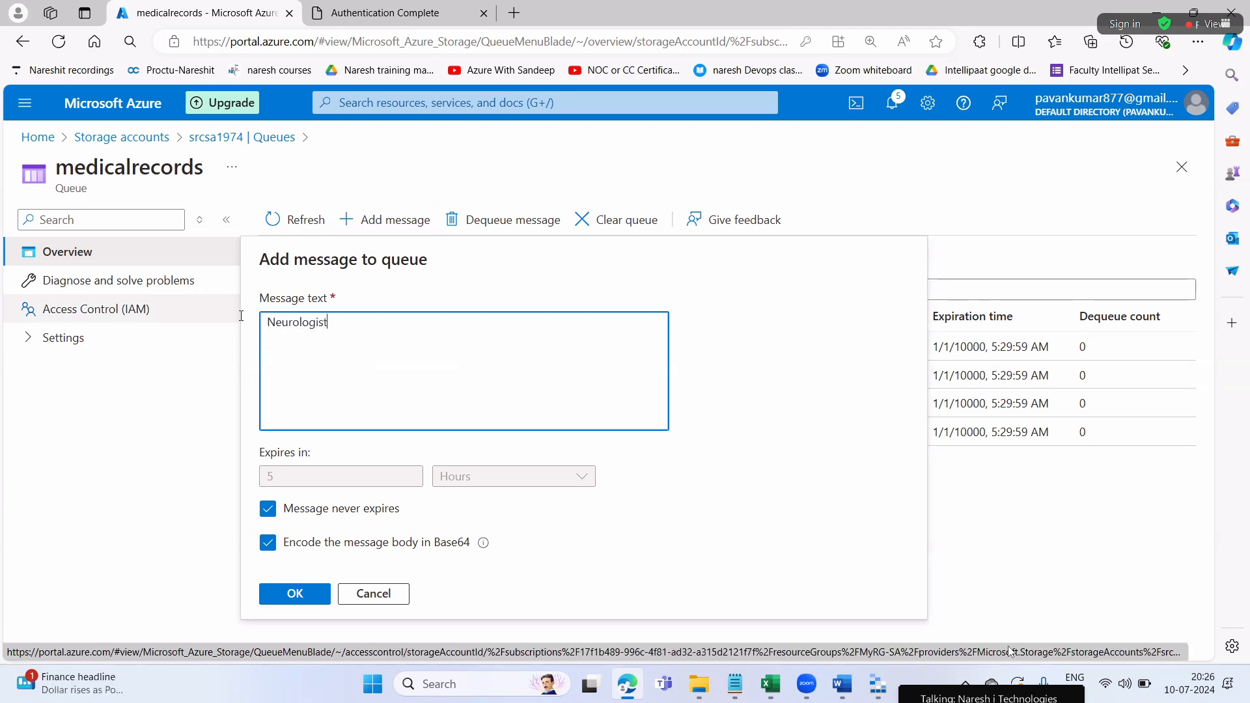
click(313, 592)
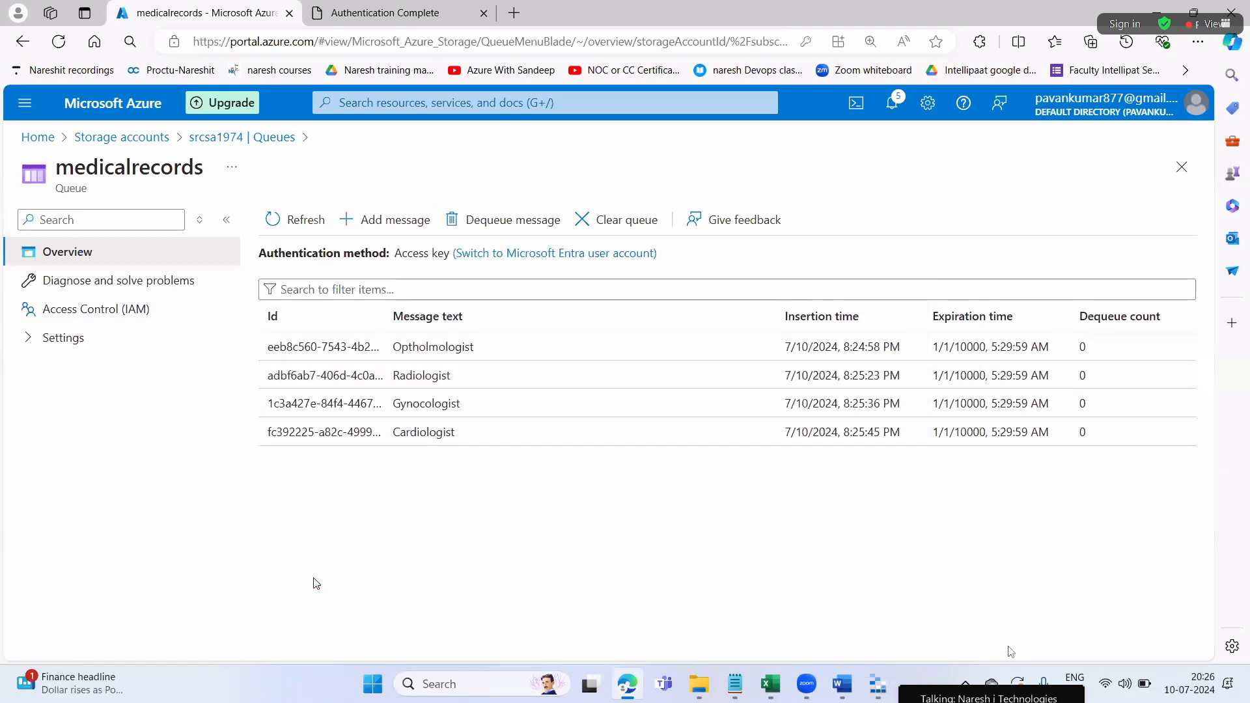
click(385, 224)
drag(354, 317, 250, 323)
text(Nefrologist)
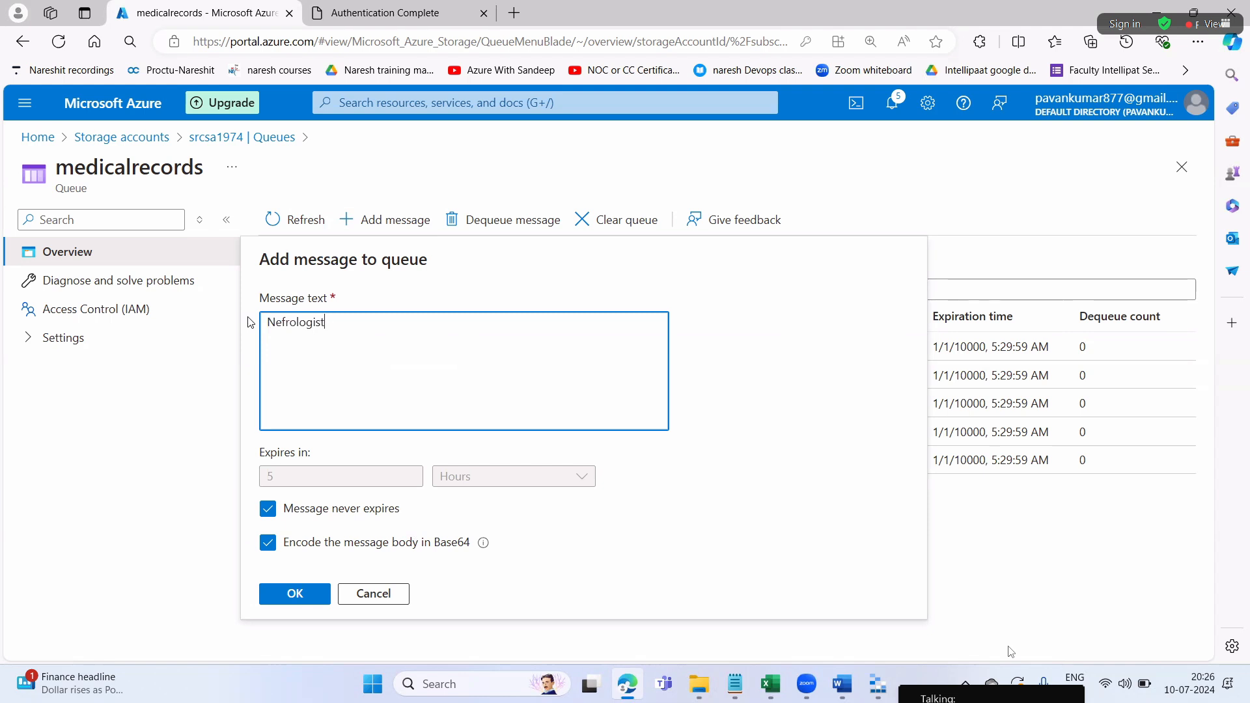
click(301, 596)
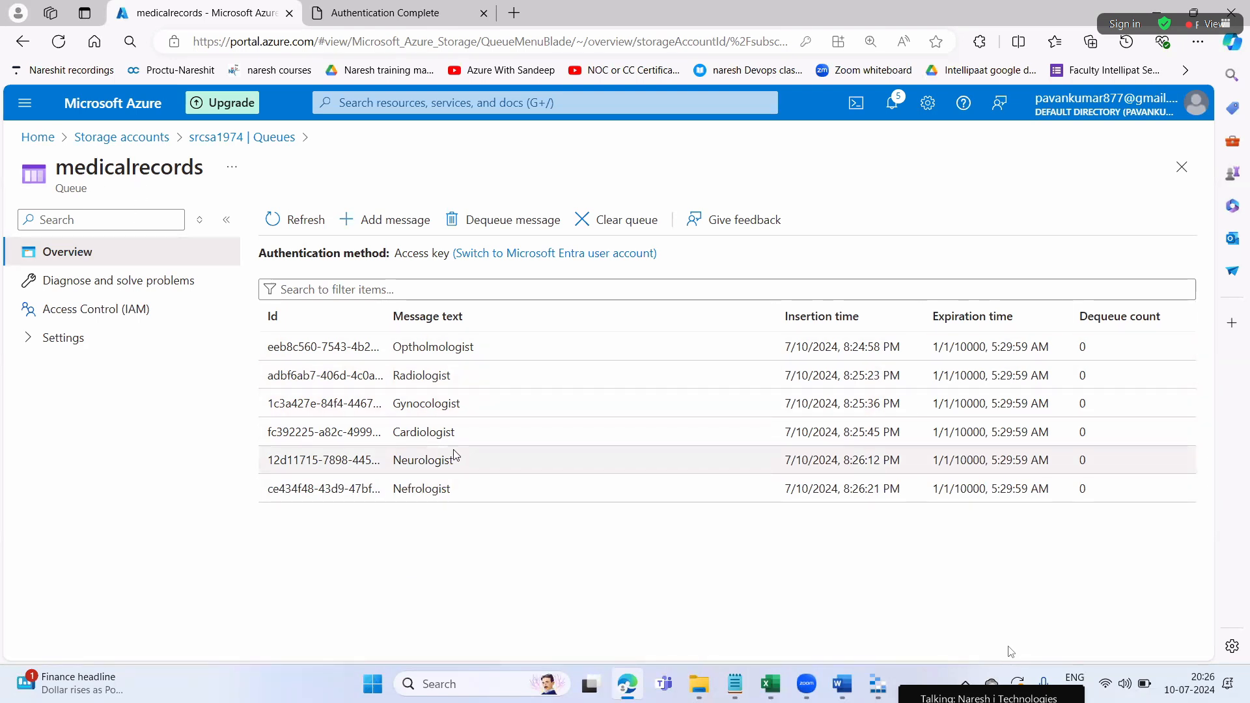
Review the messages' expiration times and Radiologist details, then open the empty engineeringrecords queue
drag(944, 491, 1028, 490)
drag(943, 461, 979, 432)
drag(933, 376, 967, 375)
click(624, 623)
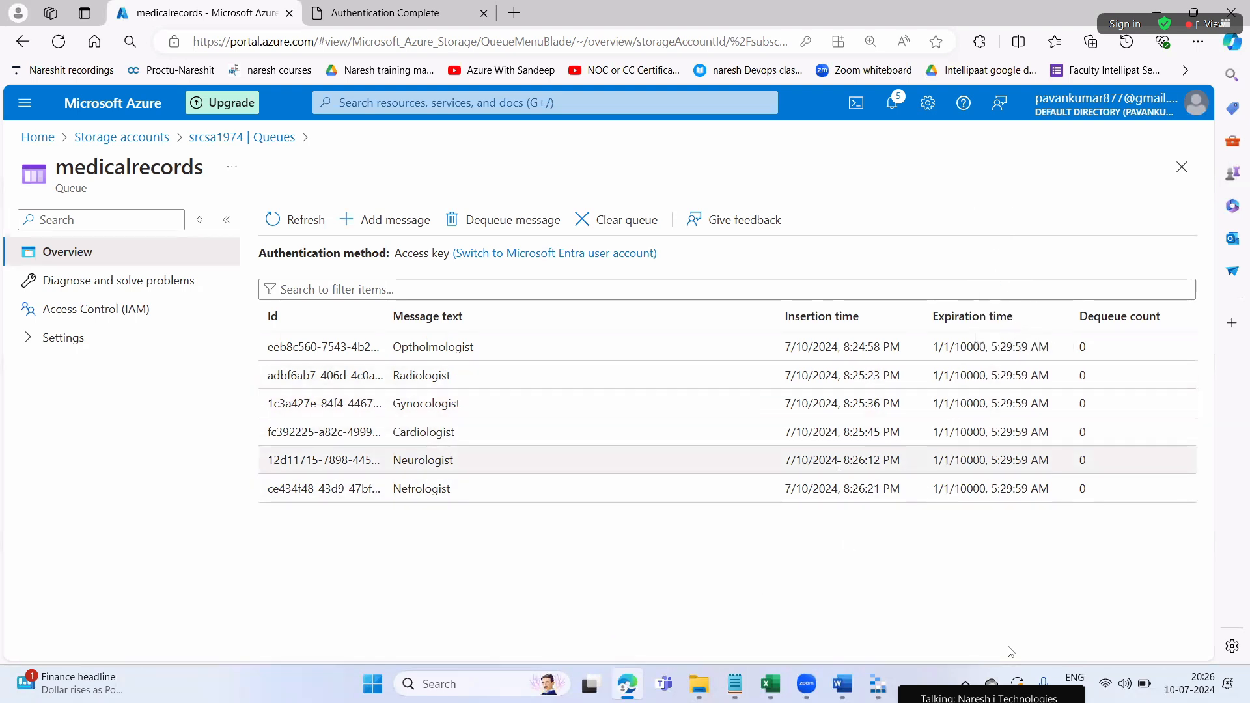
double_click(333, 376)
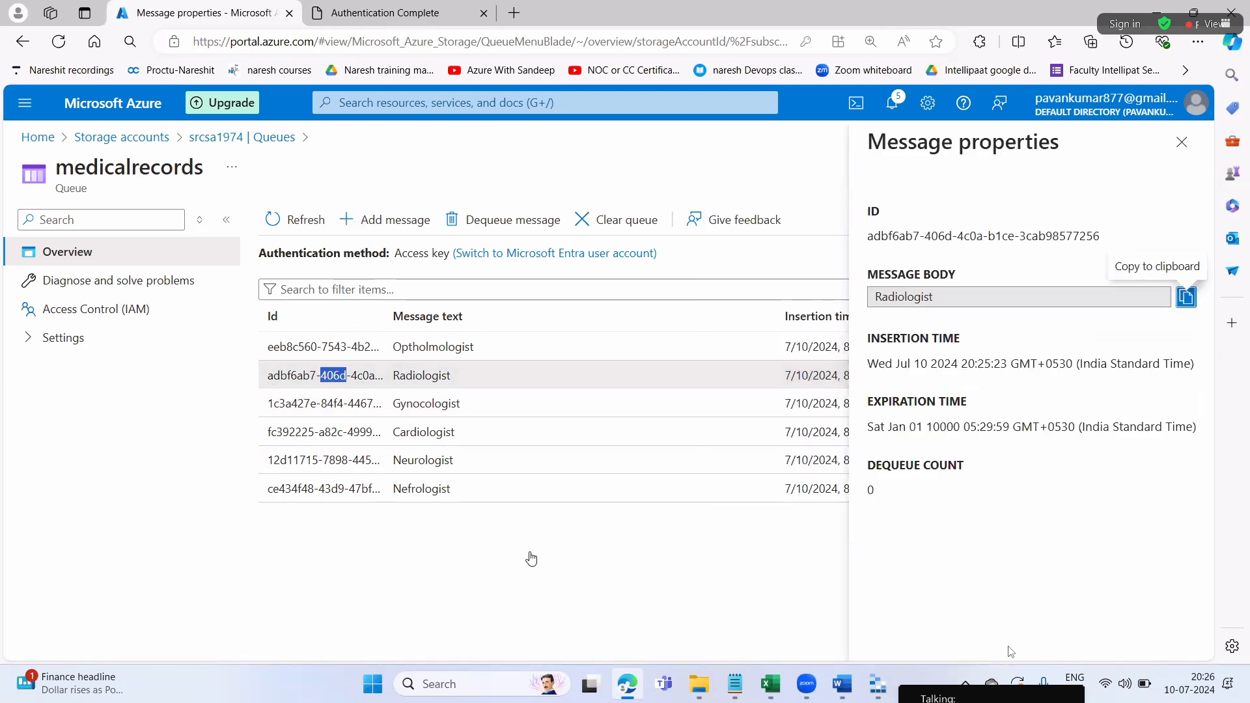
click(1181, 142)
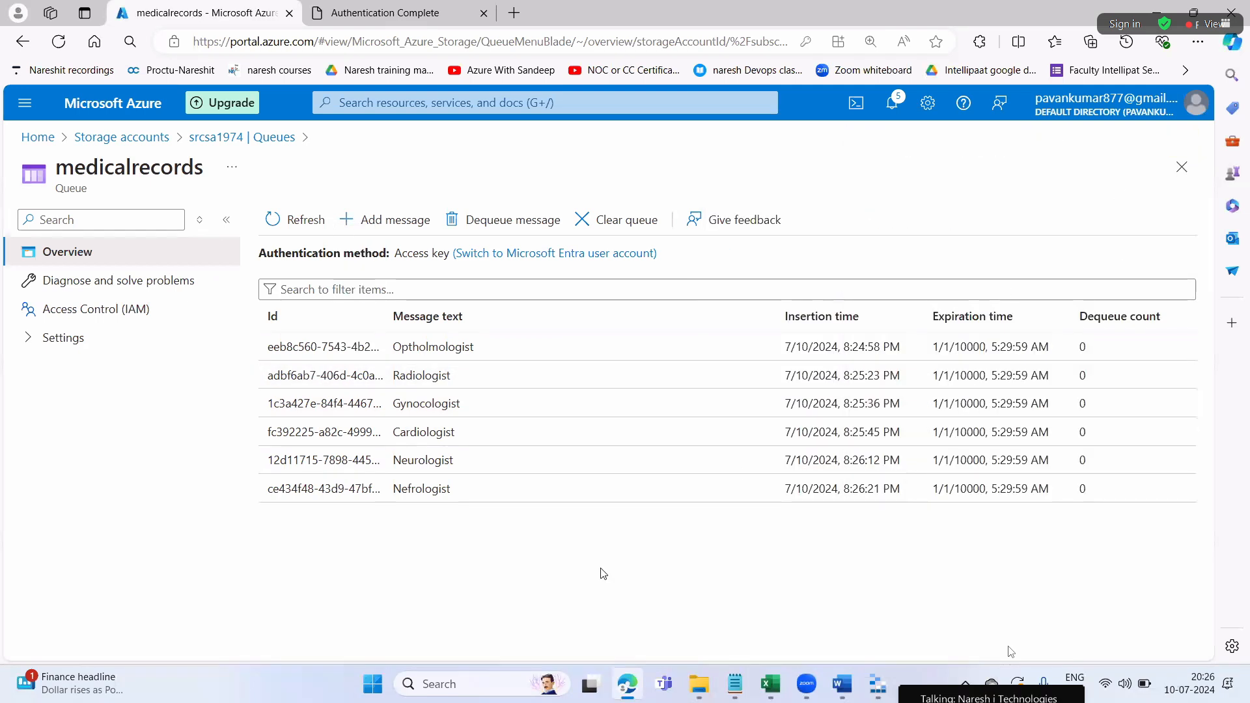
click(229, 144)
click(617, 318)
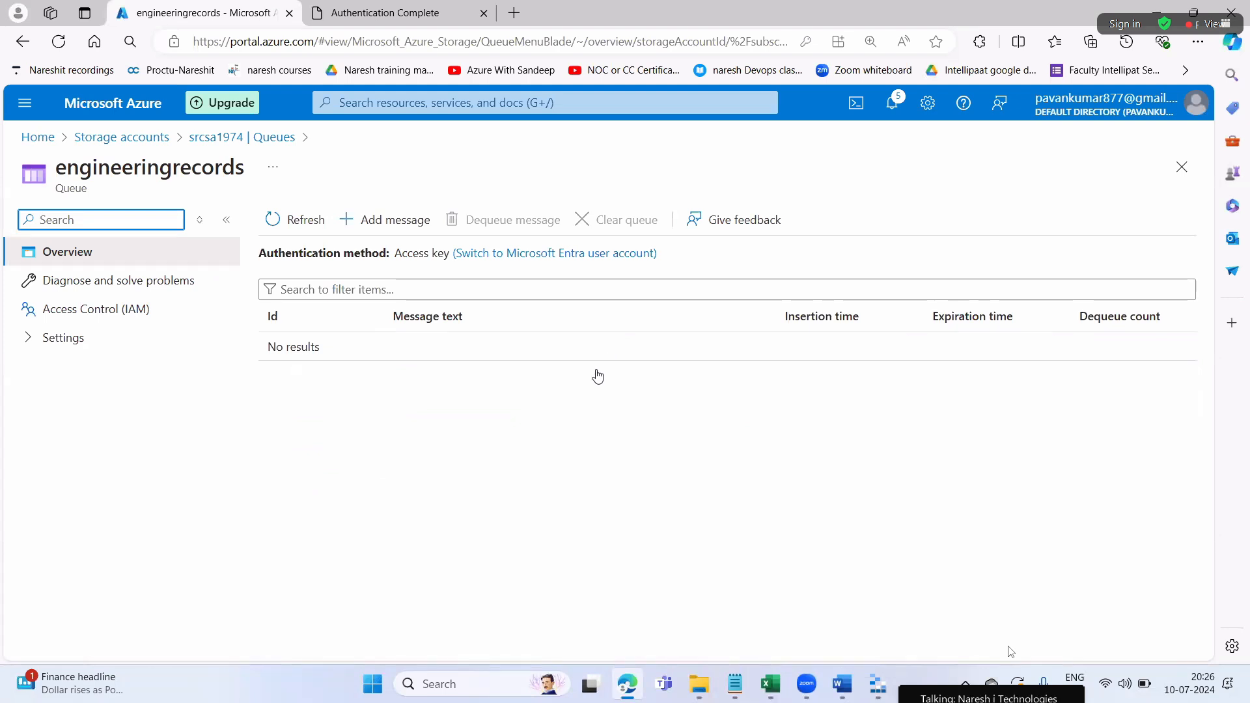
Add a never-expiring 'Mechanical Engineering' message to engineeringrecords
click(493, 461)
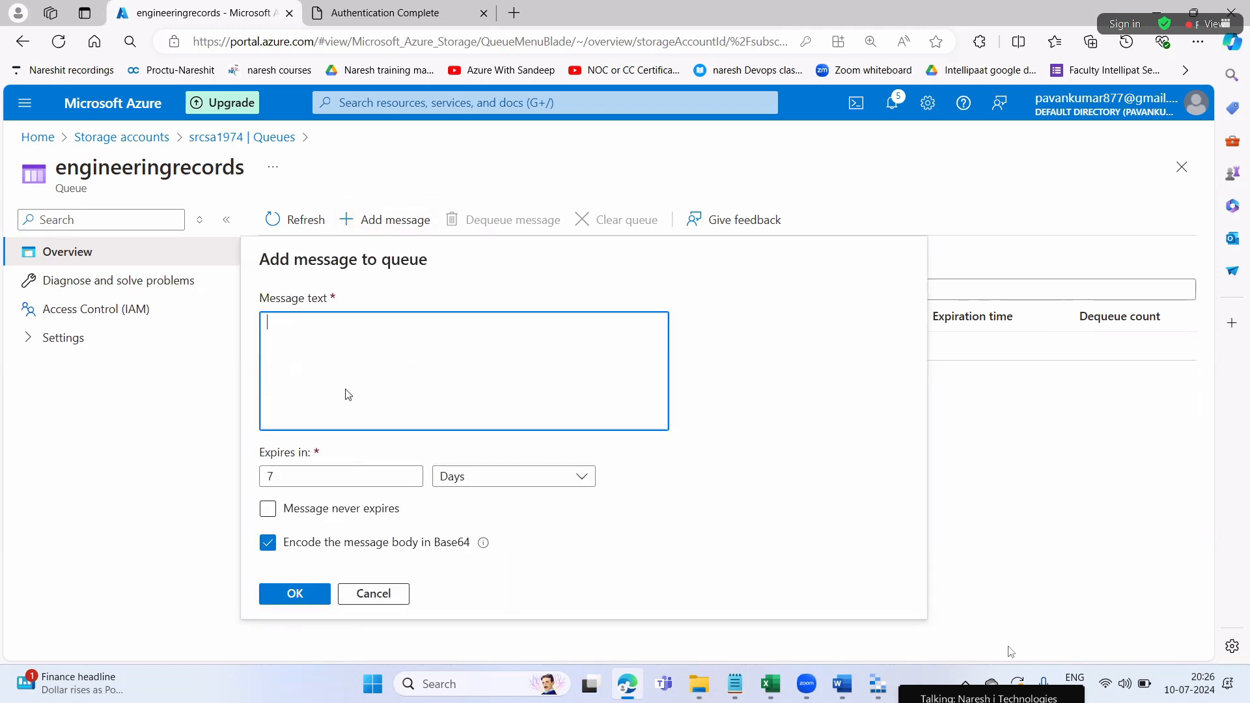
text(hanical Engi)
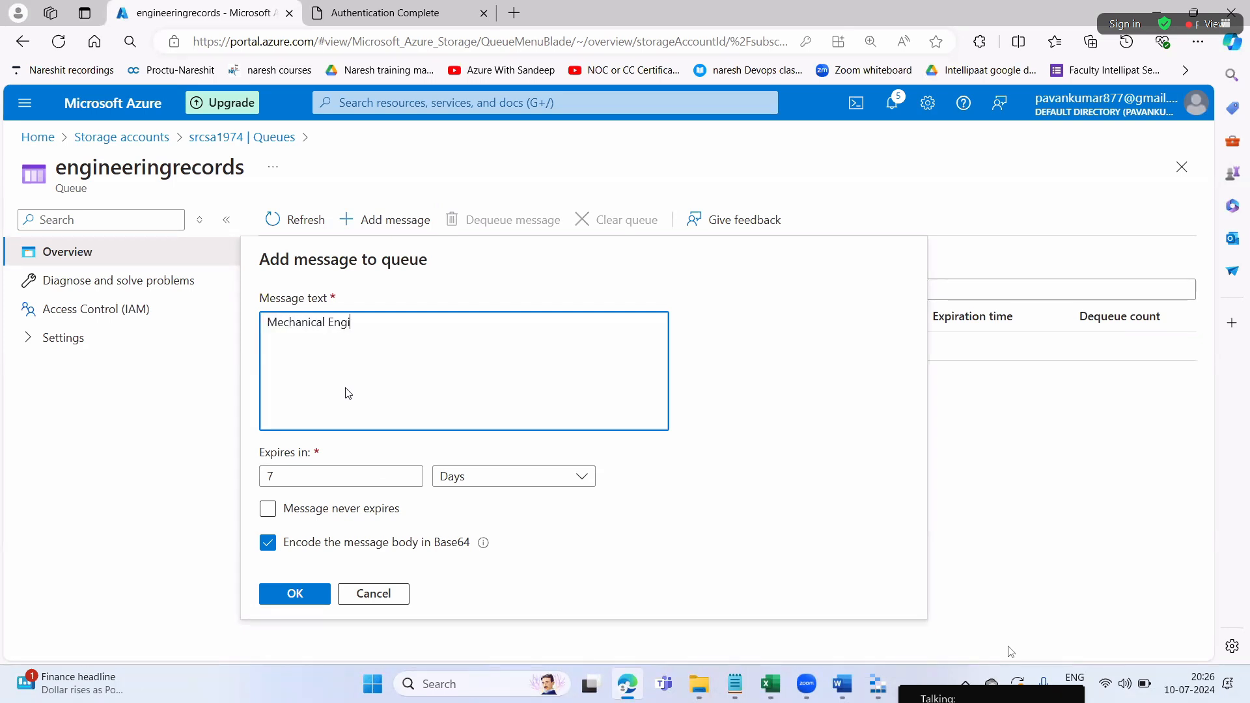
text(neering)
key(shift+Left)
key(shift+Left)
key(shift+Left)
key(shift+Left)
key(shift+Left)
key(shift+Left)
key(shift+Left)
key(shift+Left)
key(shift+Left)
key(shift+Left)
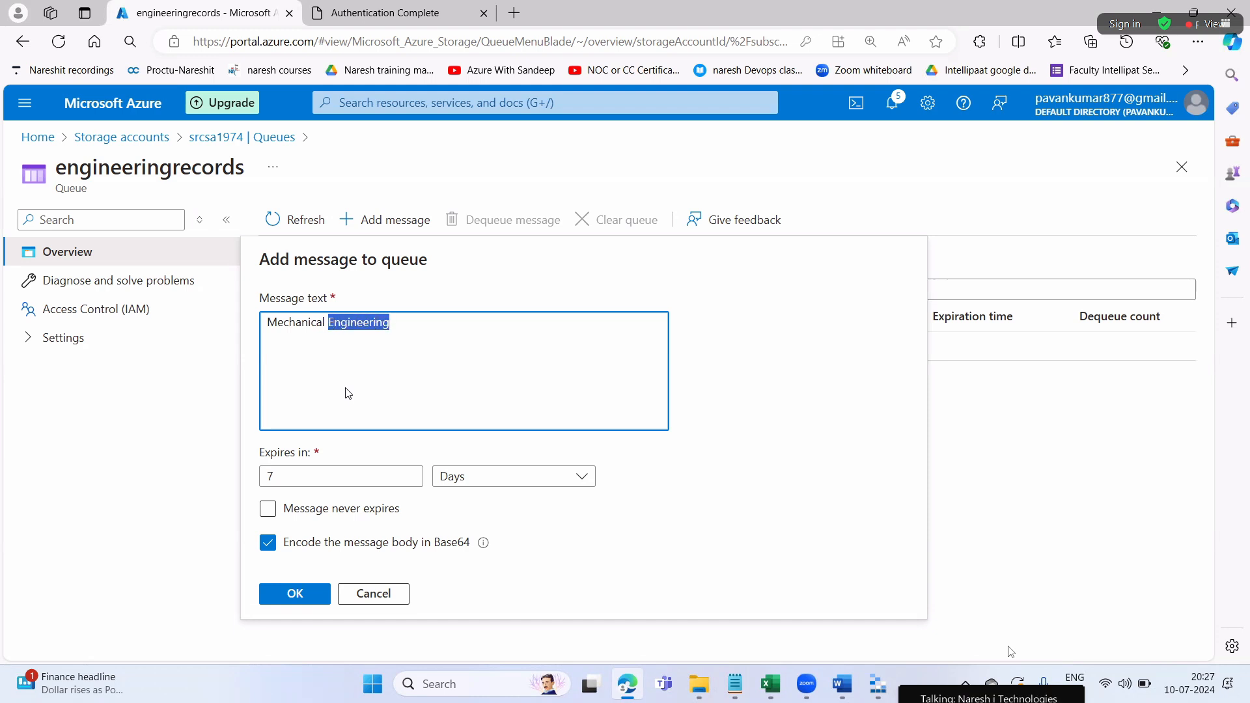
click(318, 510)
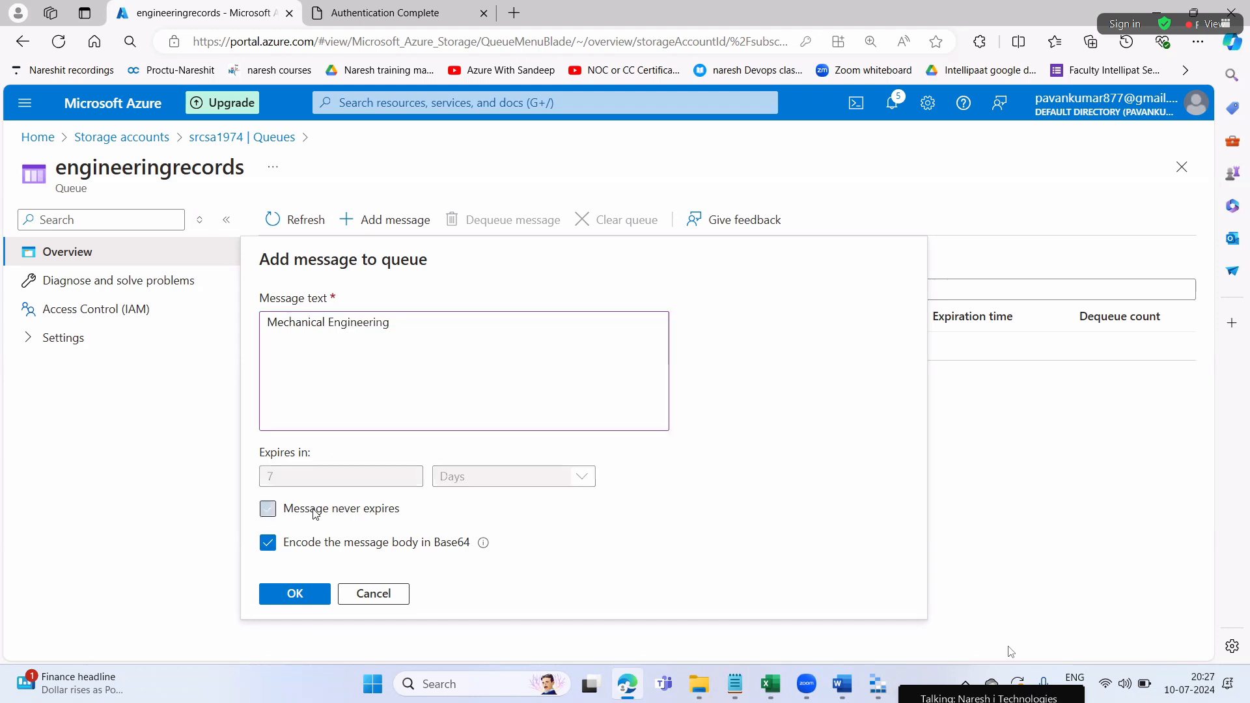
click(324, 596)
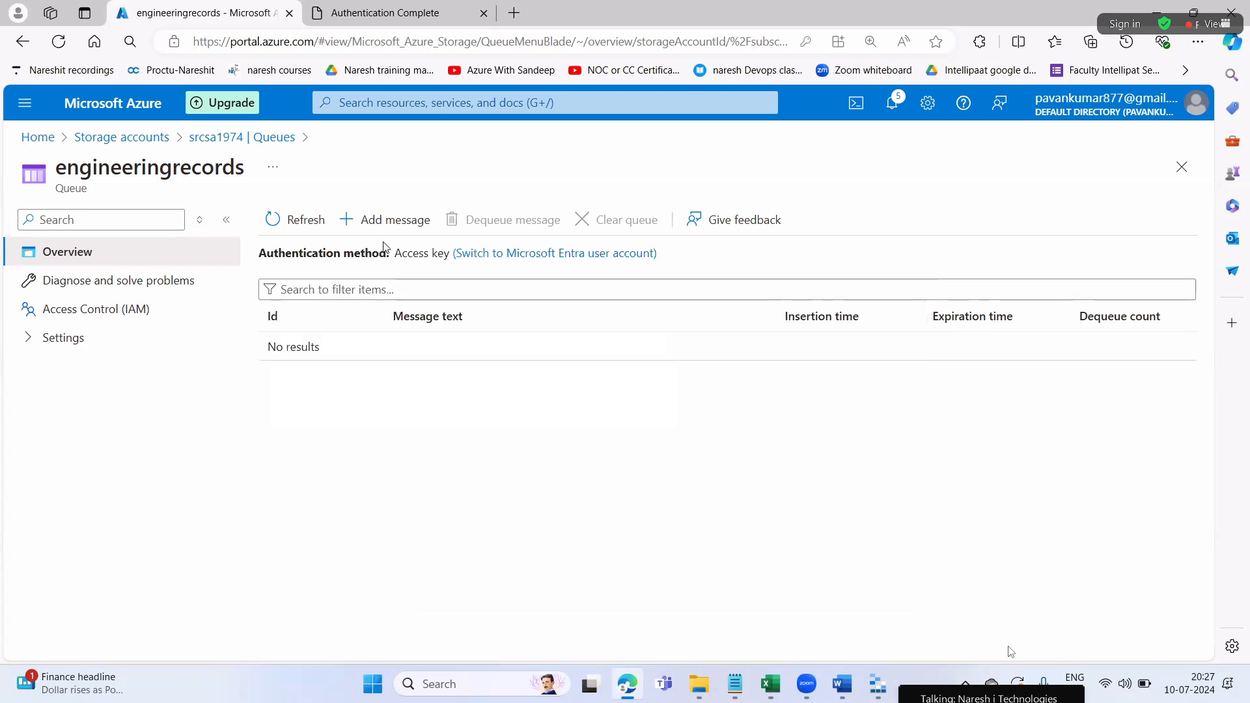
Add 'Computer Science Engineering' and 'Civil Engineering' messages
click(387, 222)
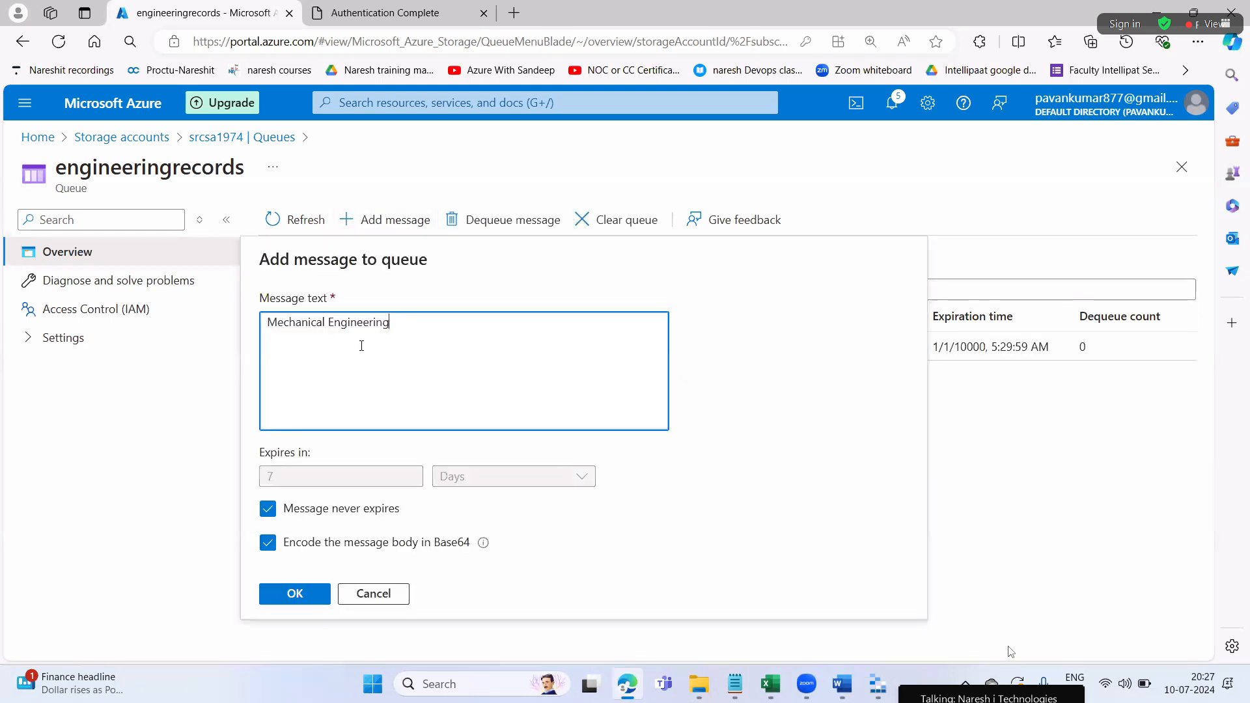
double_click(324, 323)
text(X)
key(BackSpace)
text(Computer Science)
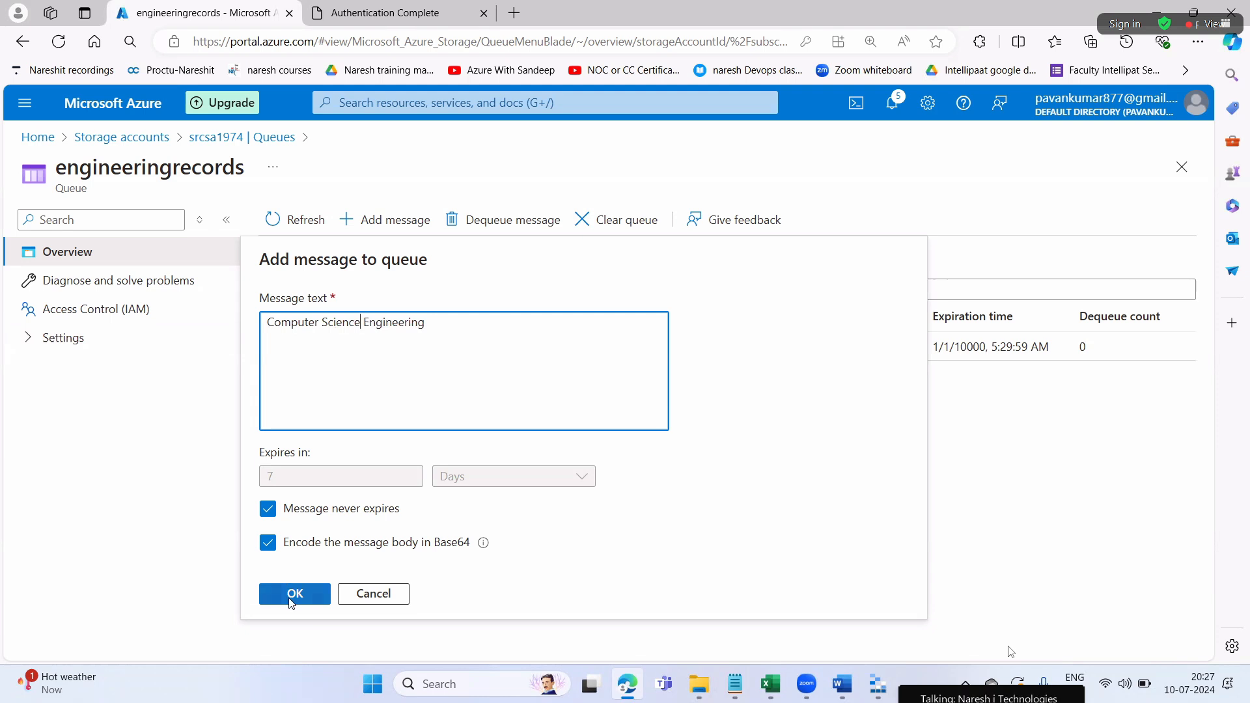
click(292, 595)
click(385, 220)
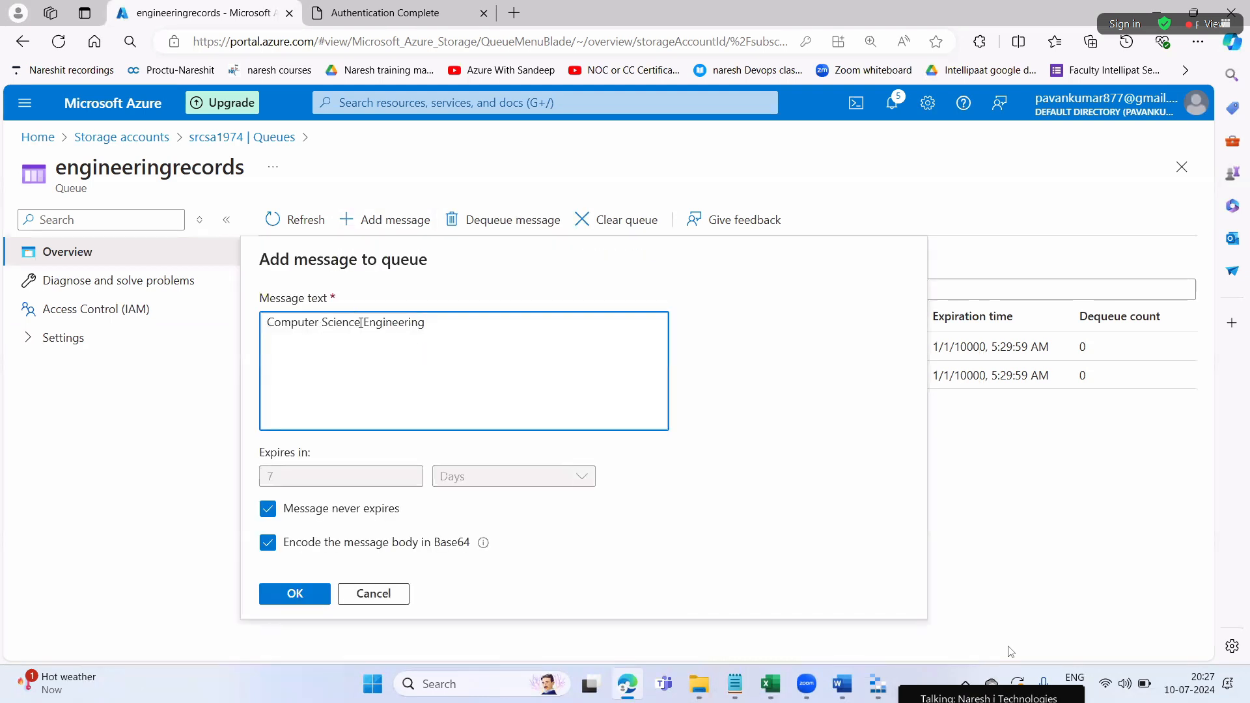
drag(361, 324, 259, 324)
key(BackSpace)
text(Civil)
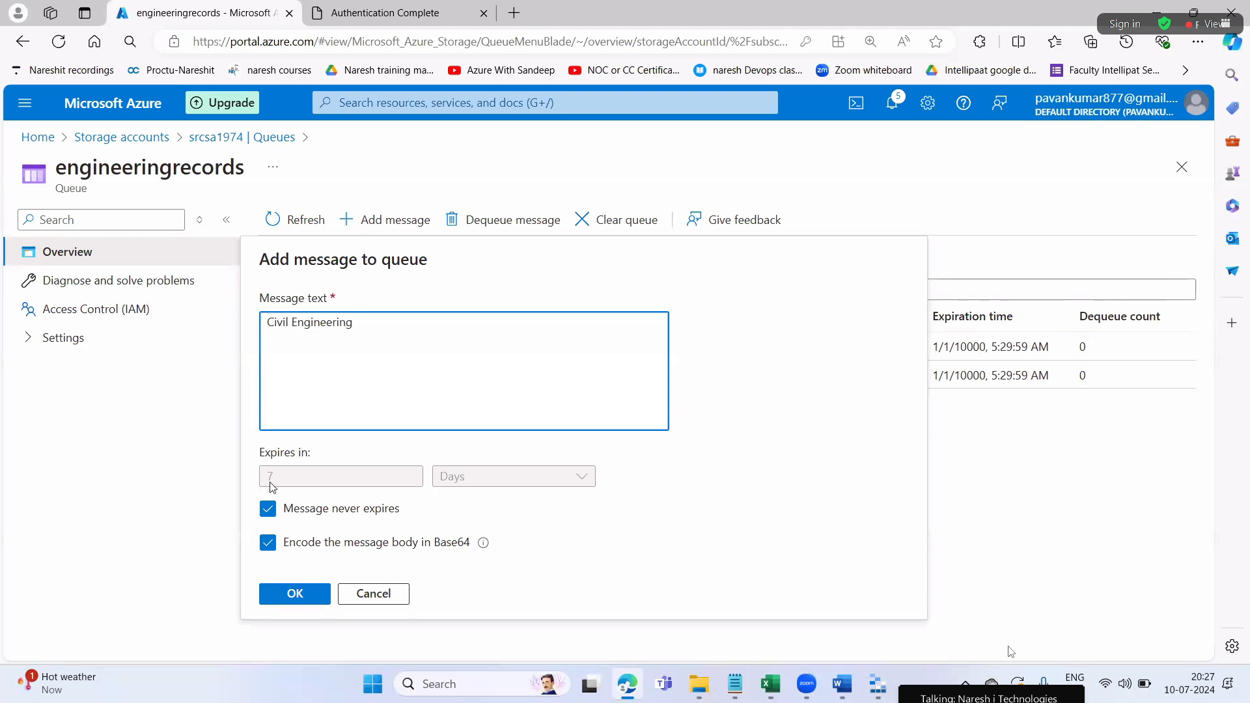
click(294, 594)
Add 'Chemical Engineering' and 'Electrical Engineering' messages
click(387, 220)
drag(294, 322, 266, 322)
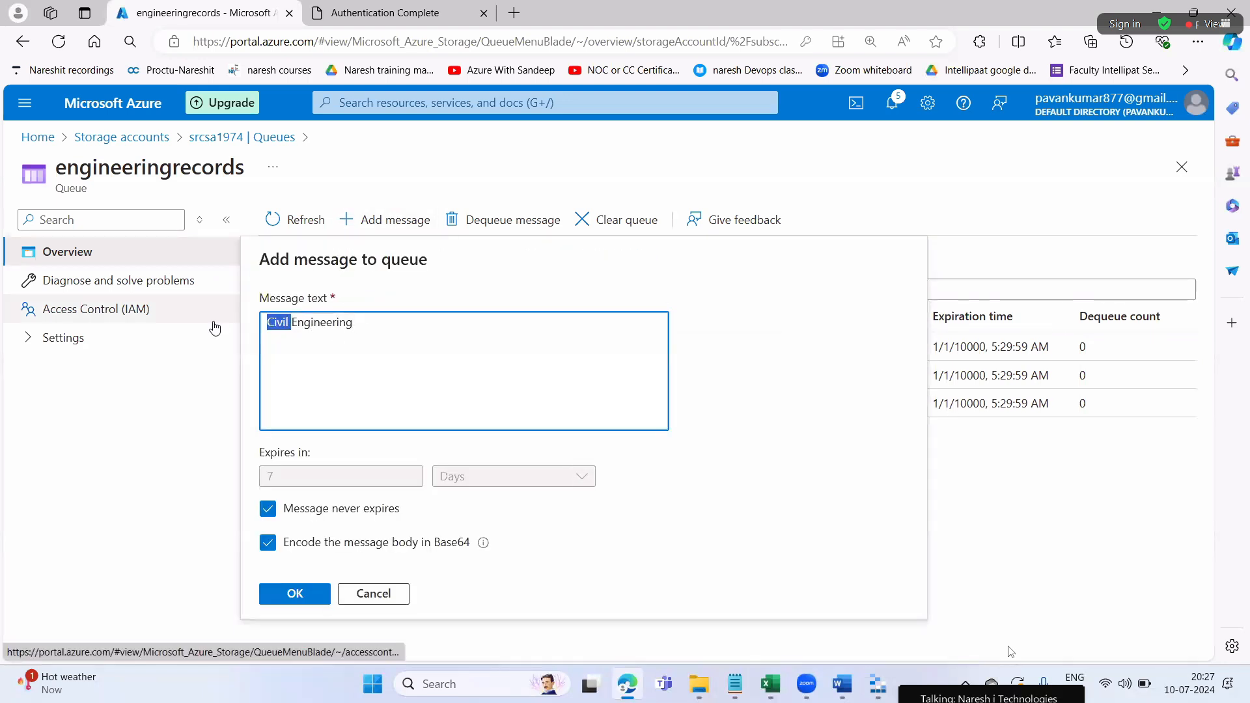
key(BackSpace)
text(Chemical)
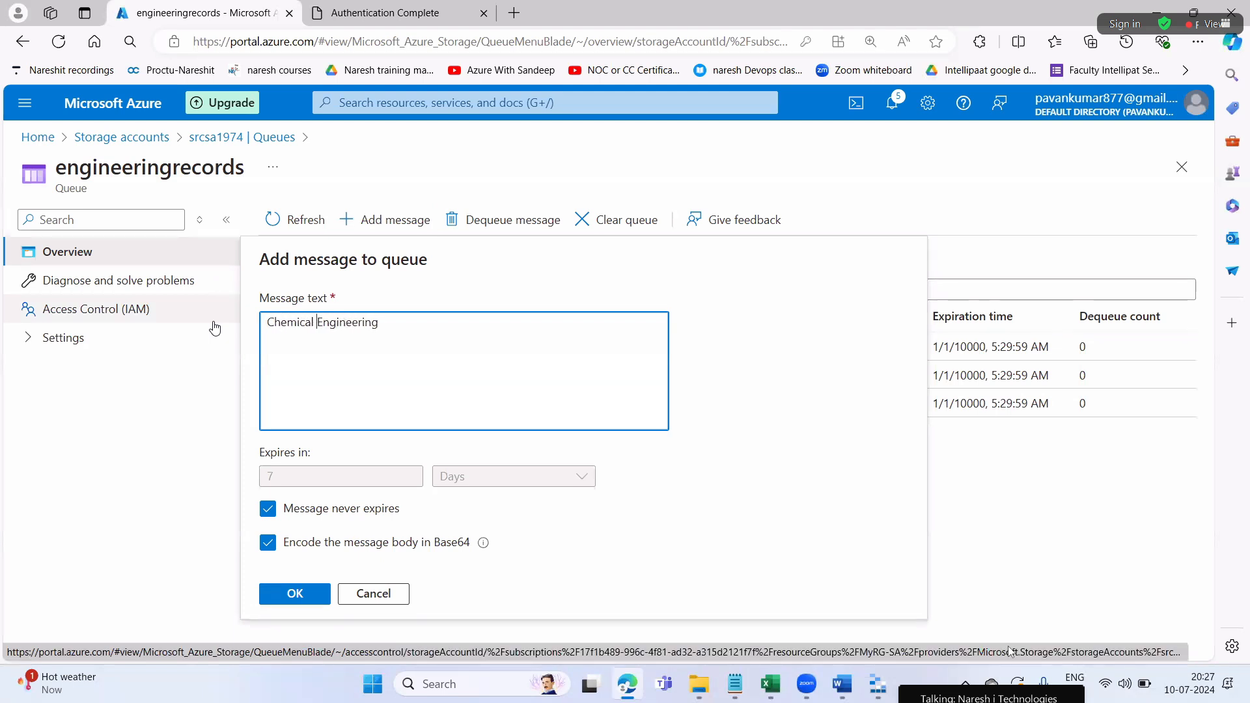
click(295, 594)
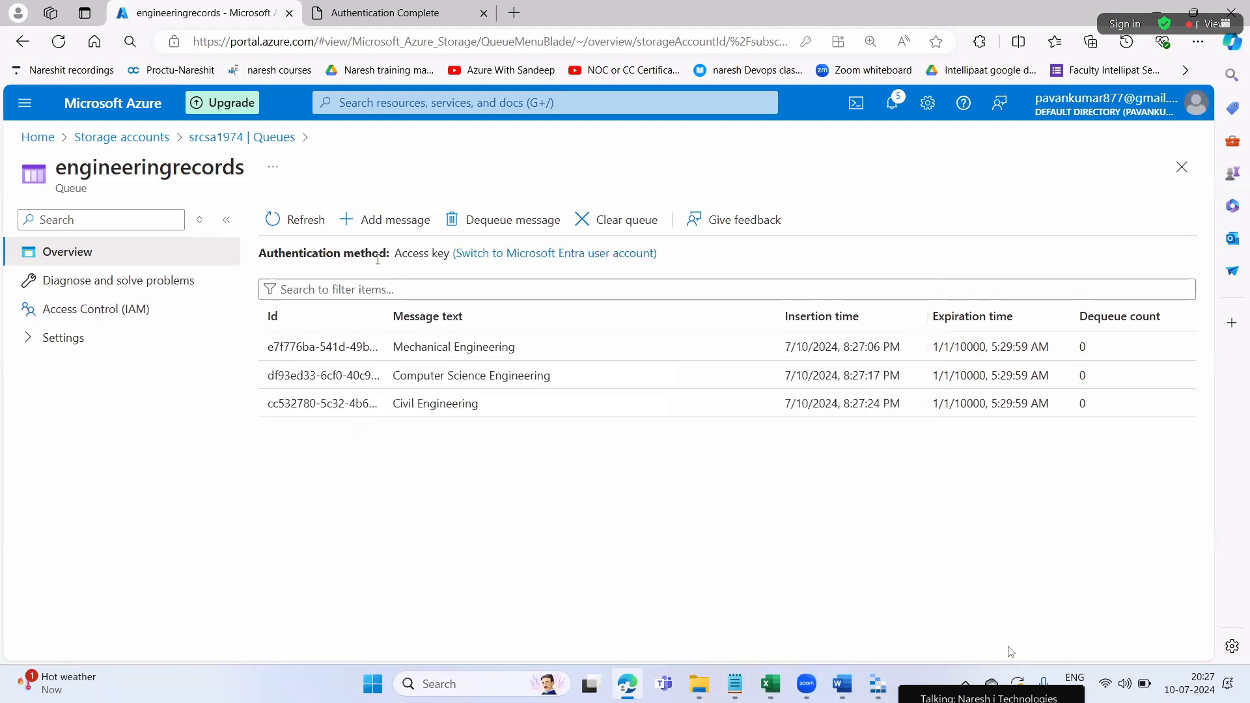
click(377, 221)
drag(320, 327, 227, 338)
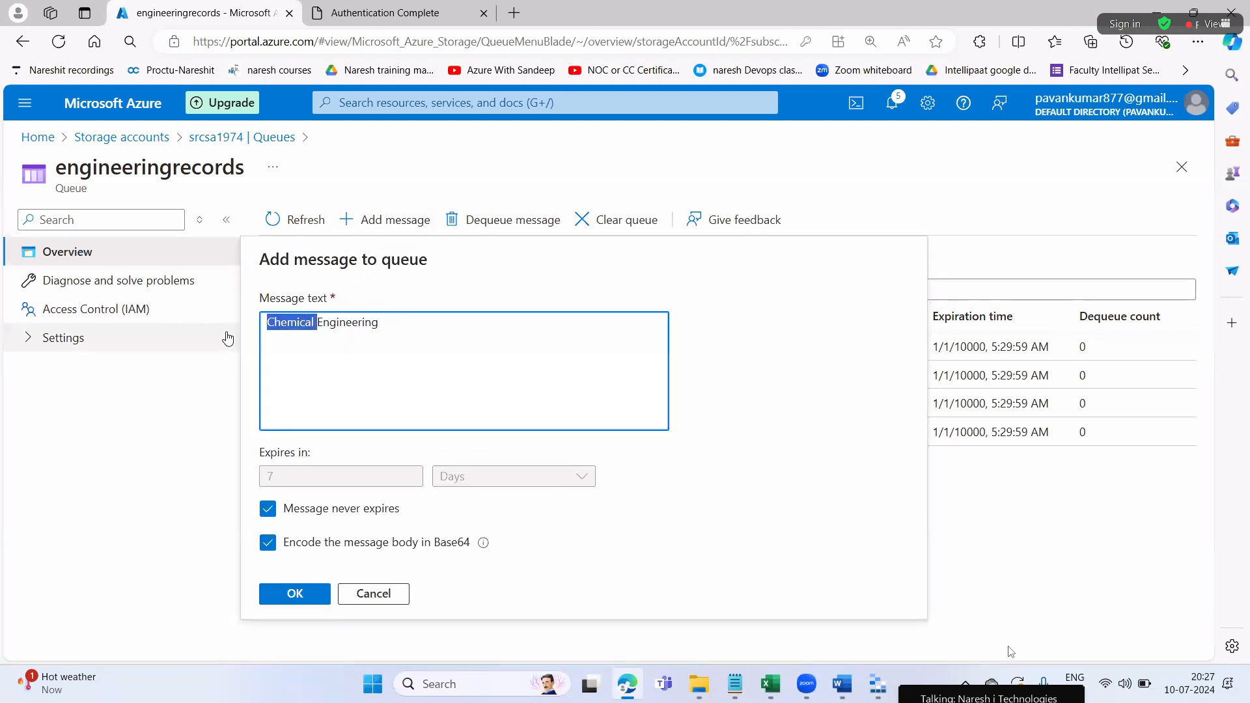
text(e)
key(BackSpace)
text(Electrical)
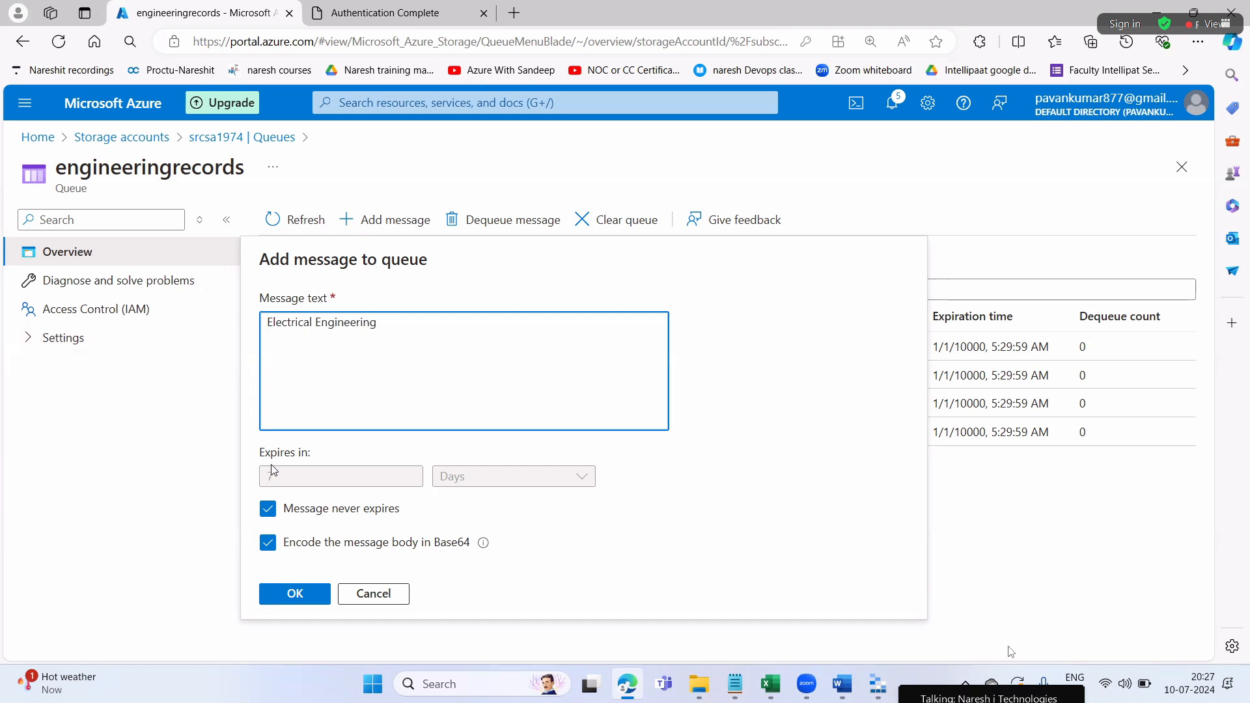
click(295, 593)
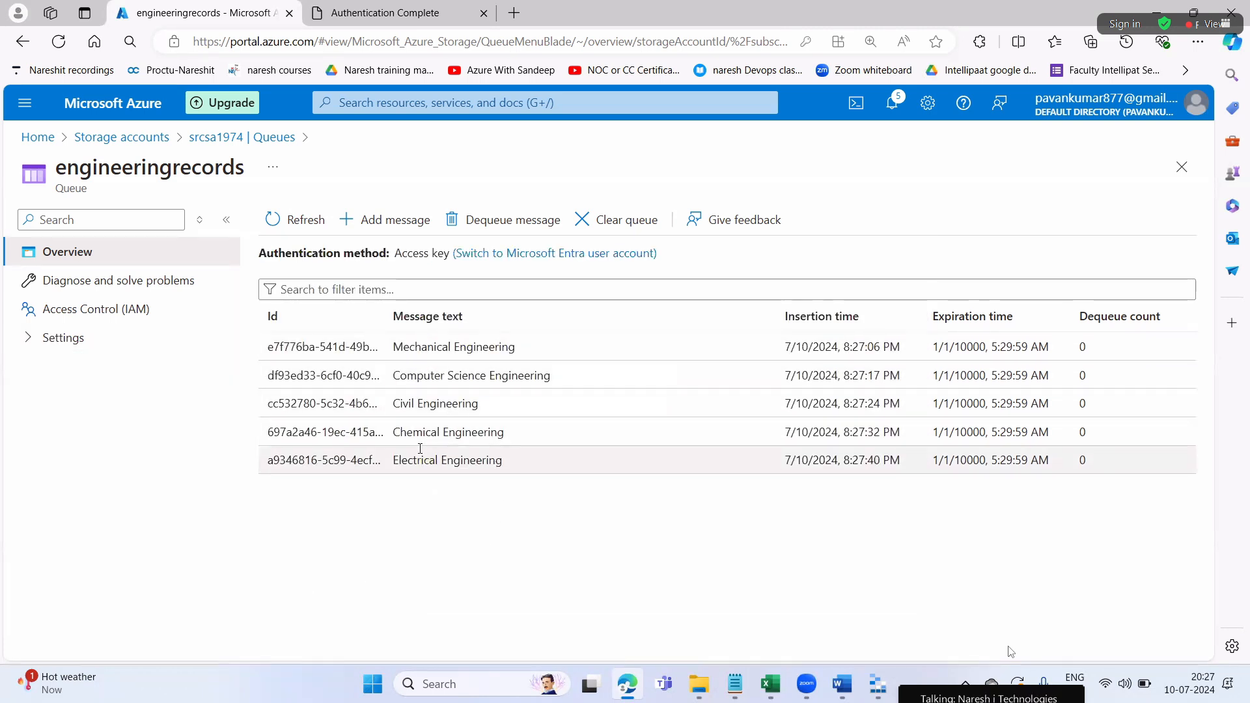
Go back to the srcsa1974 queues list and reopen medicalrecords to review its six messages
drag(92, 171, 273, 168)
click(76, 168)
drag(76, 168, 270, 164)
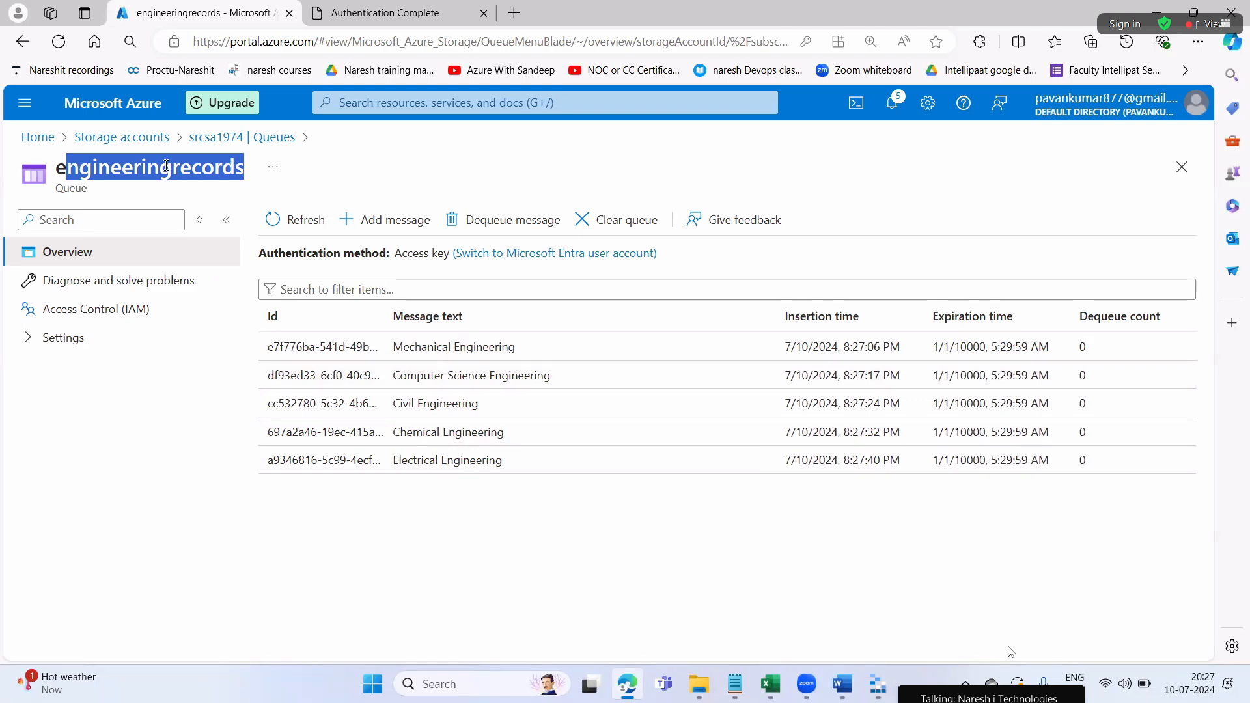
click(205, 137)
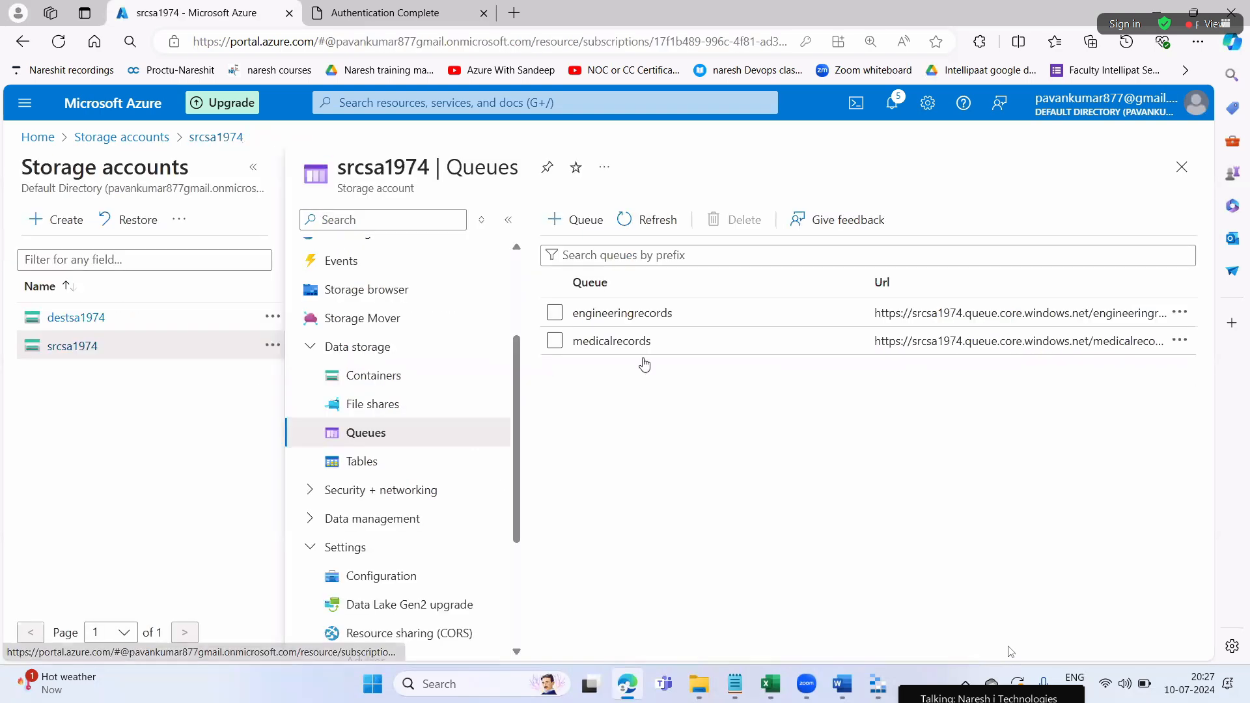
click(613, 342)
drag(86, 191, 63, 171)
click(551, 569)
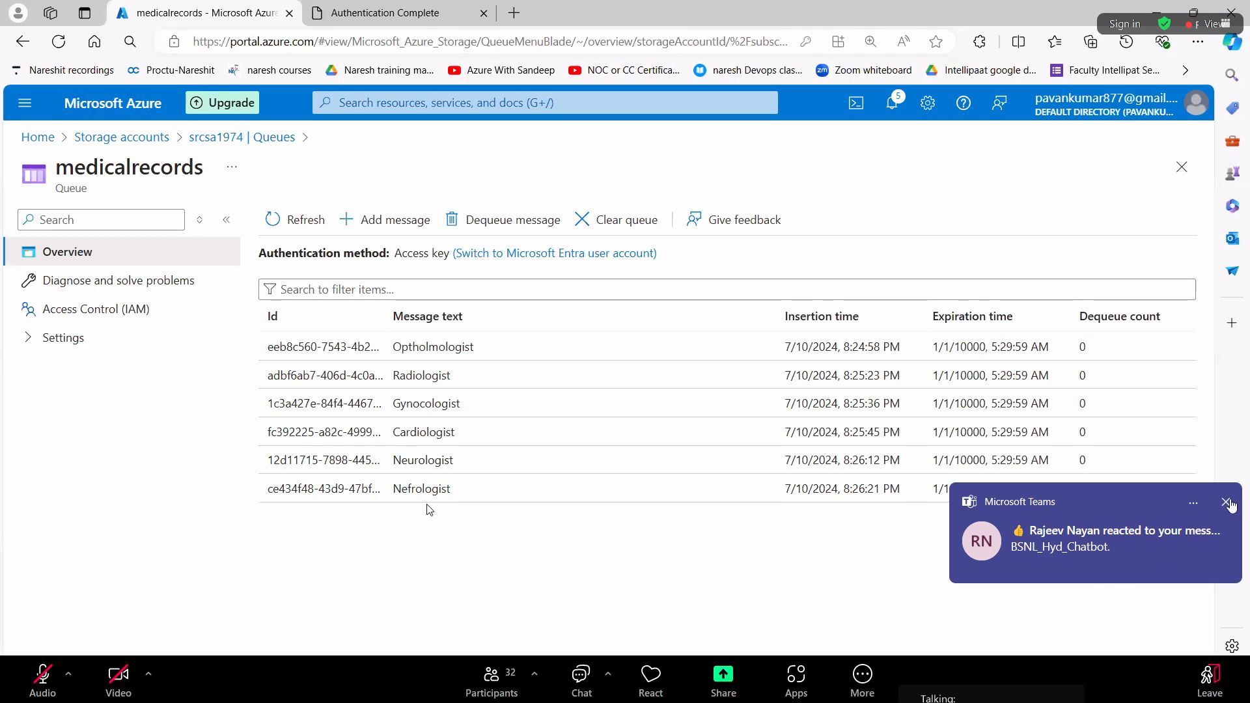
Dismiss the Teams popup and bring up the Word study document on Storage Queues
click(1227, 503)
mouse_move(770, 687)
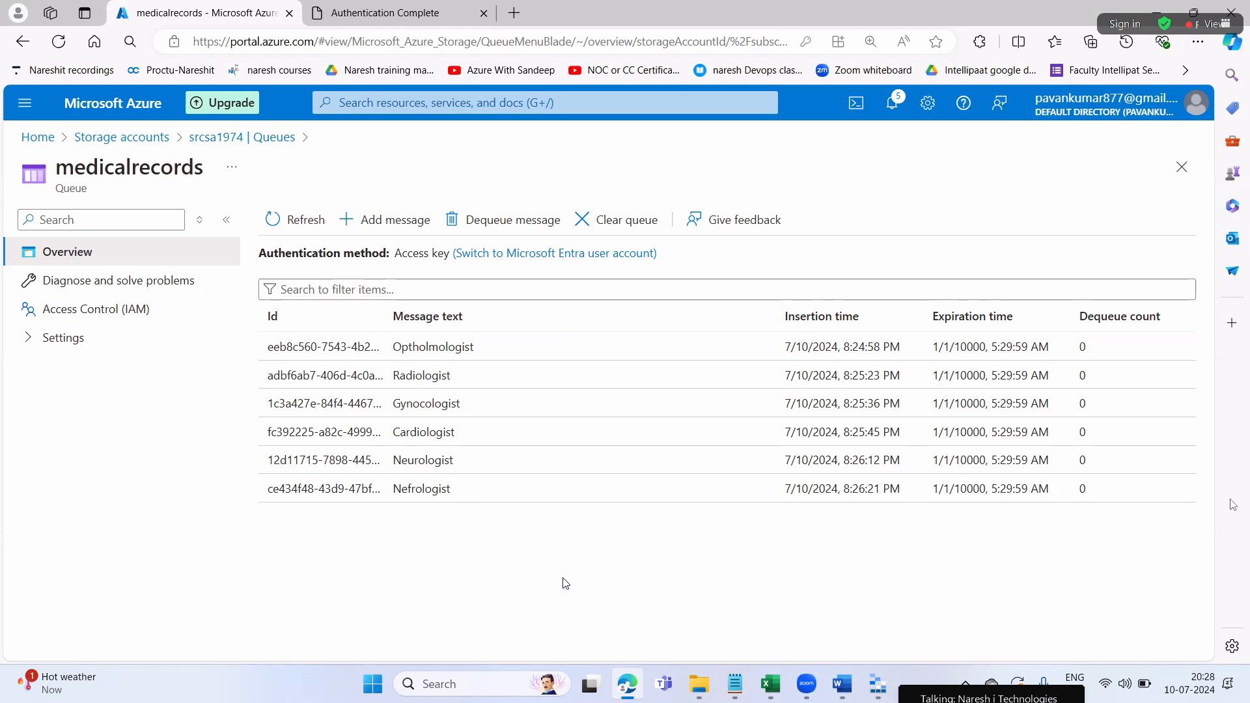
click(850, 687)
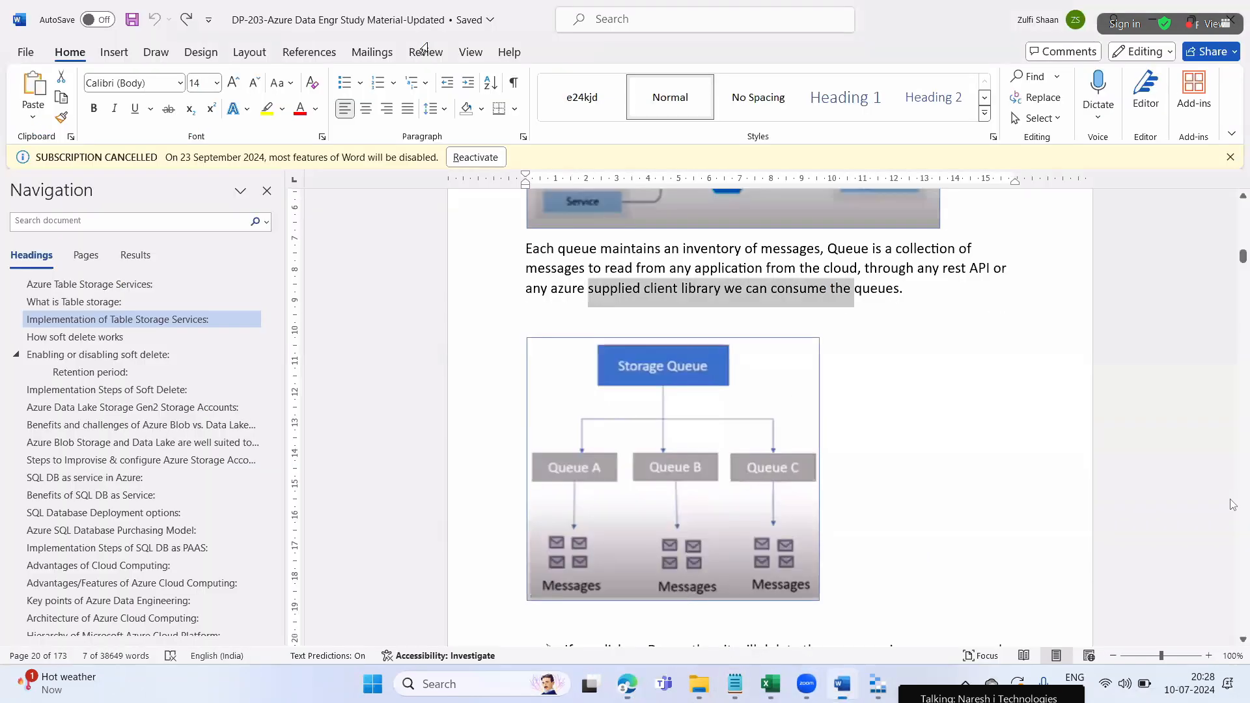